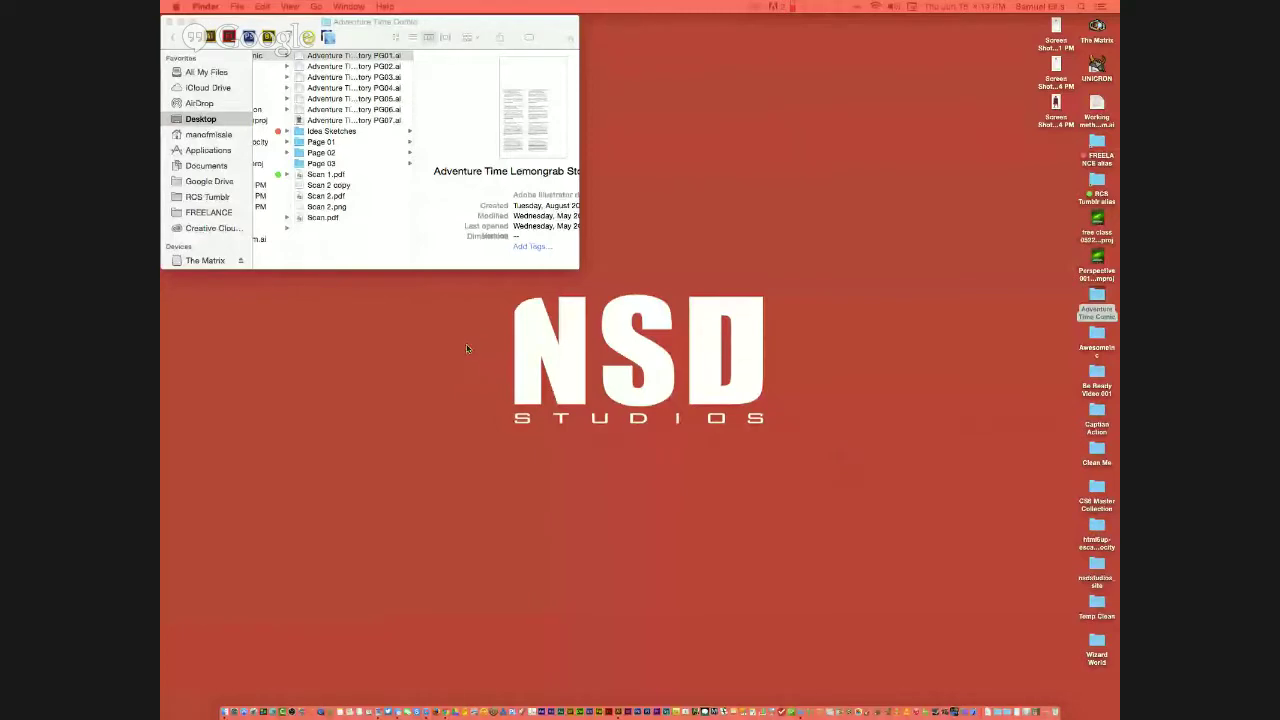
- Open Idea Sketches, enlarge the Finder window, and preview Lemon Grab ideas with sara.psd
{"action": "left_click", "coordinate": [332, 131]}
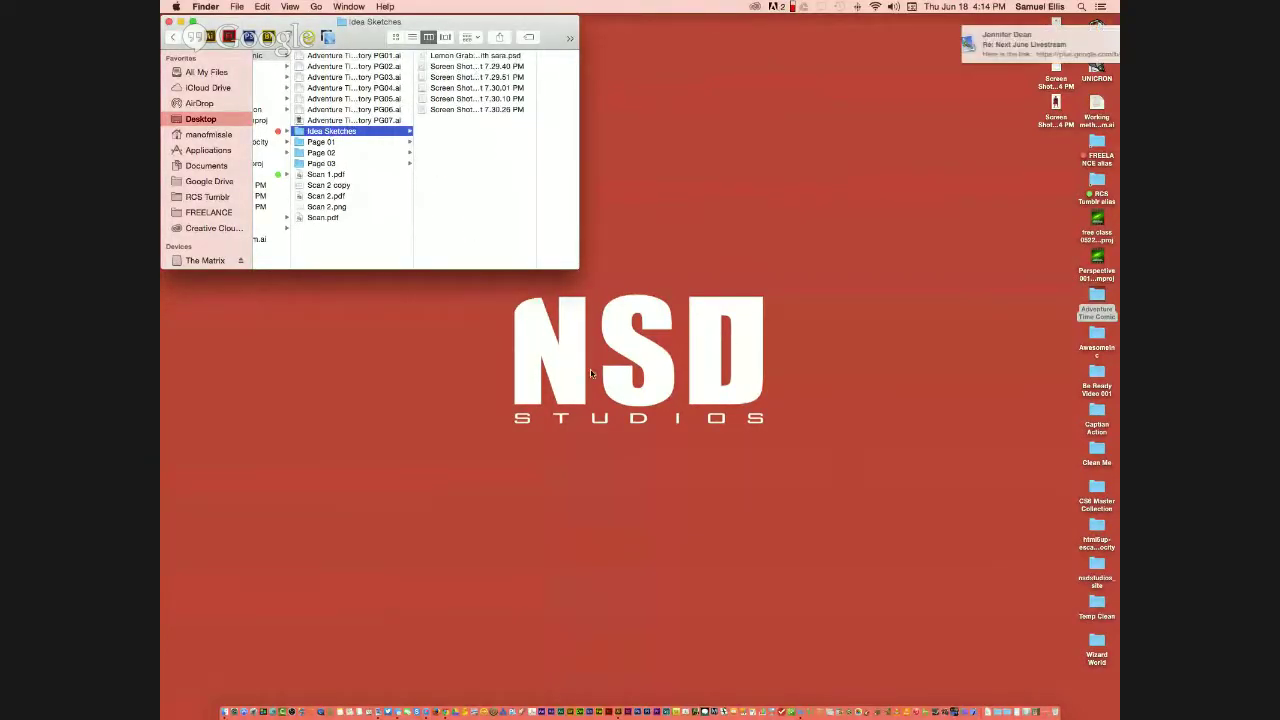
{"action": "left_click_drag", "start_coordinate": [570, 265], "coordinate": [884, 436]}
{"action": "left_click", "coordinate": [542, 56]}
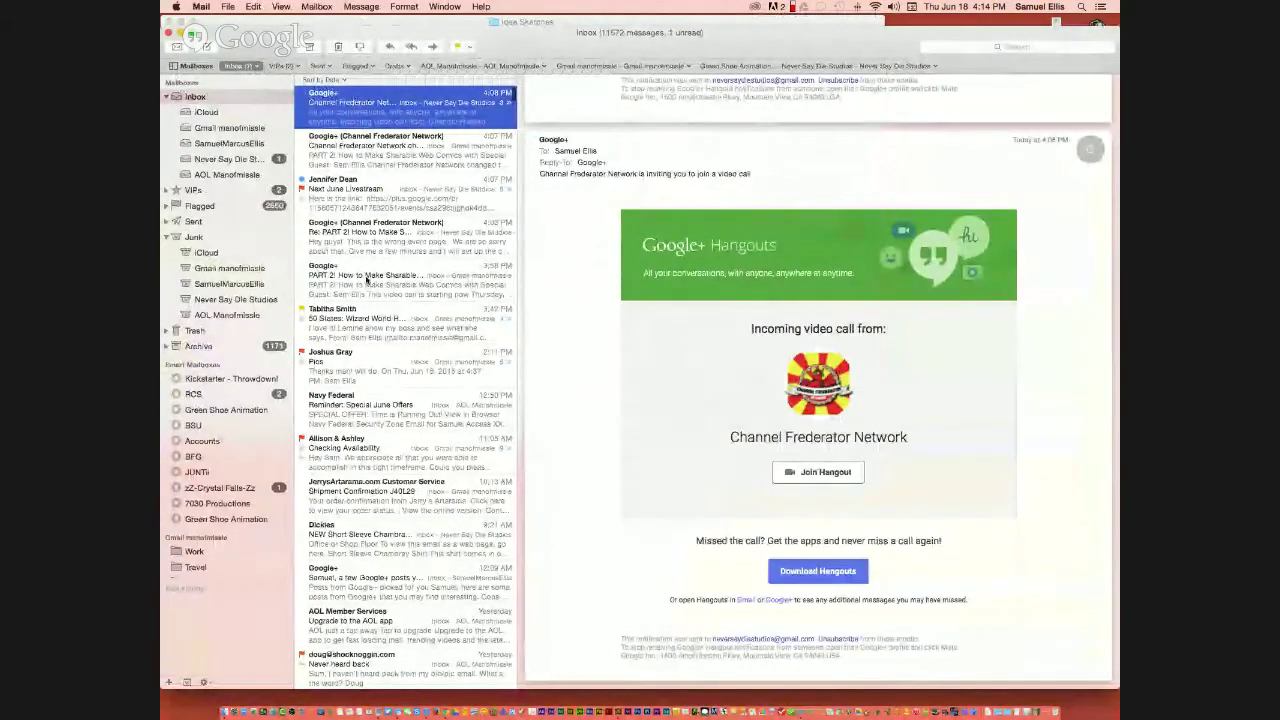
{"action": "left_click", "coordinate": [369, 322]}
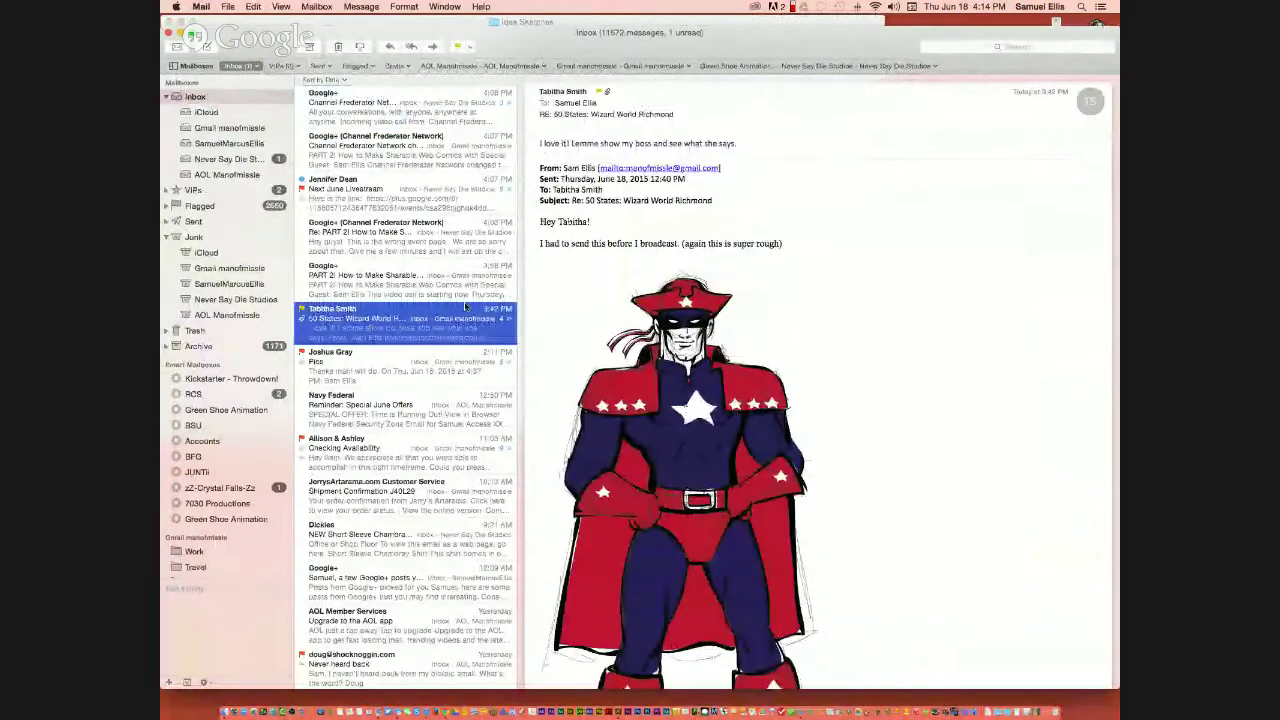
{"action": "scroll", "coordinate": [631, 321], "scroll_direction": "down", "scroll_amount": 15}
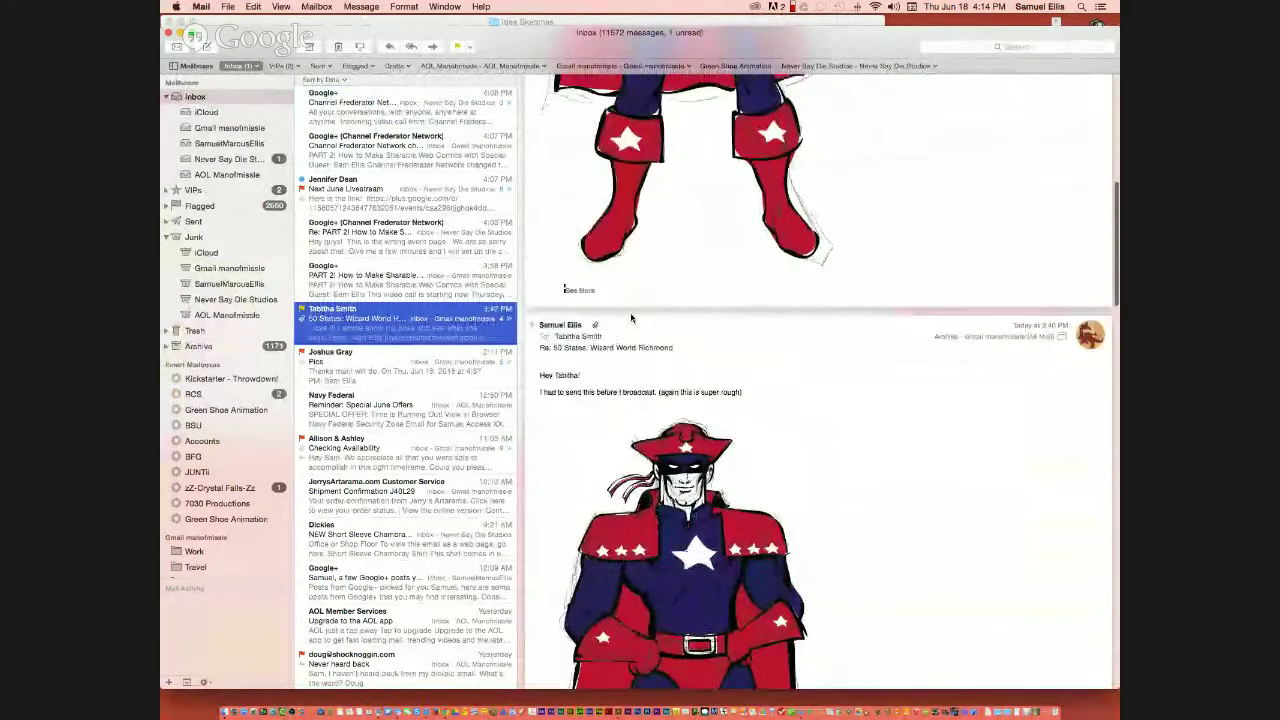
{"action": "scroll", "coordinate": [630, 316], "scroll_direction": "down", "scroll_amount": 15}
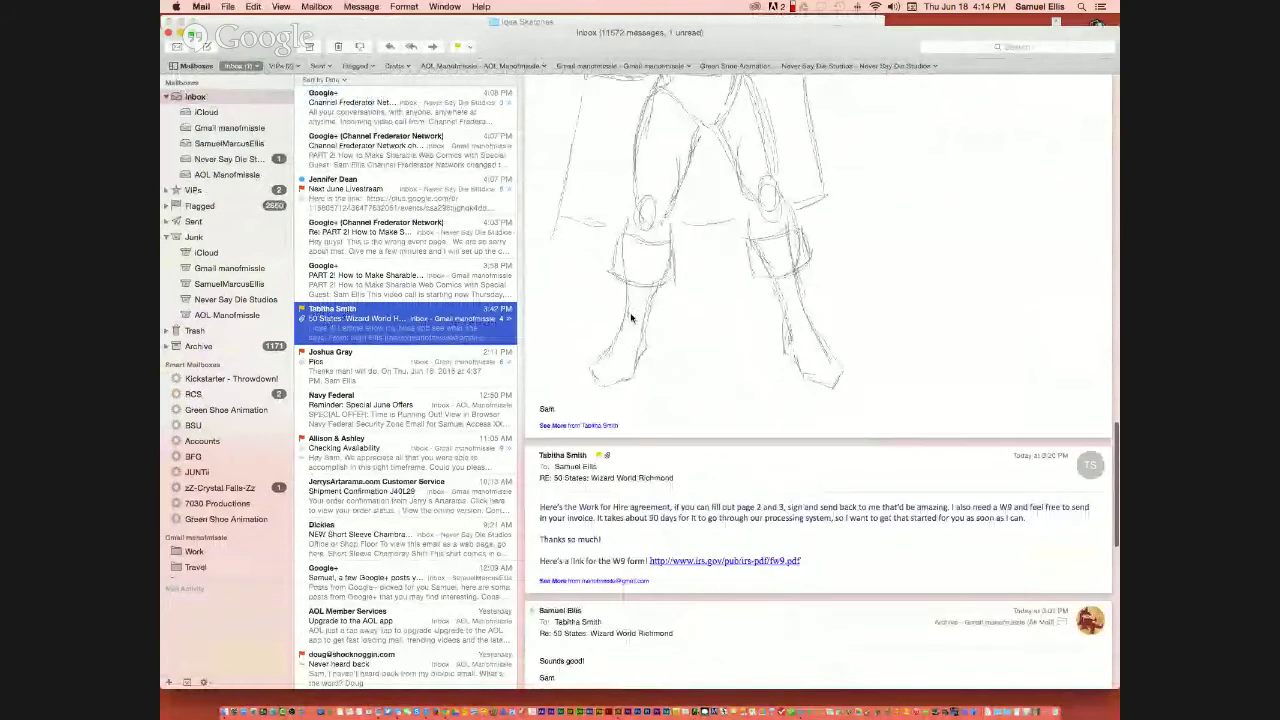
{"action": "scroll", "coordinate": [630, 318], "scroll_direction": "down", "scroll_amount": 10}
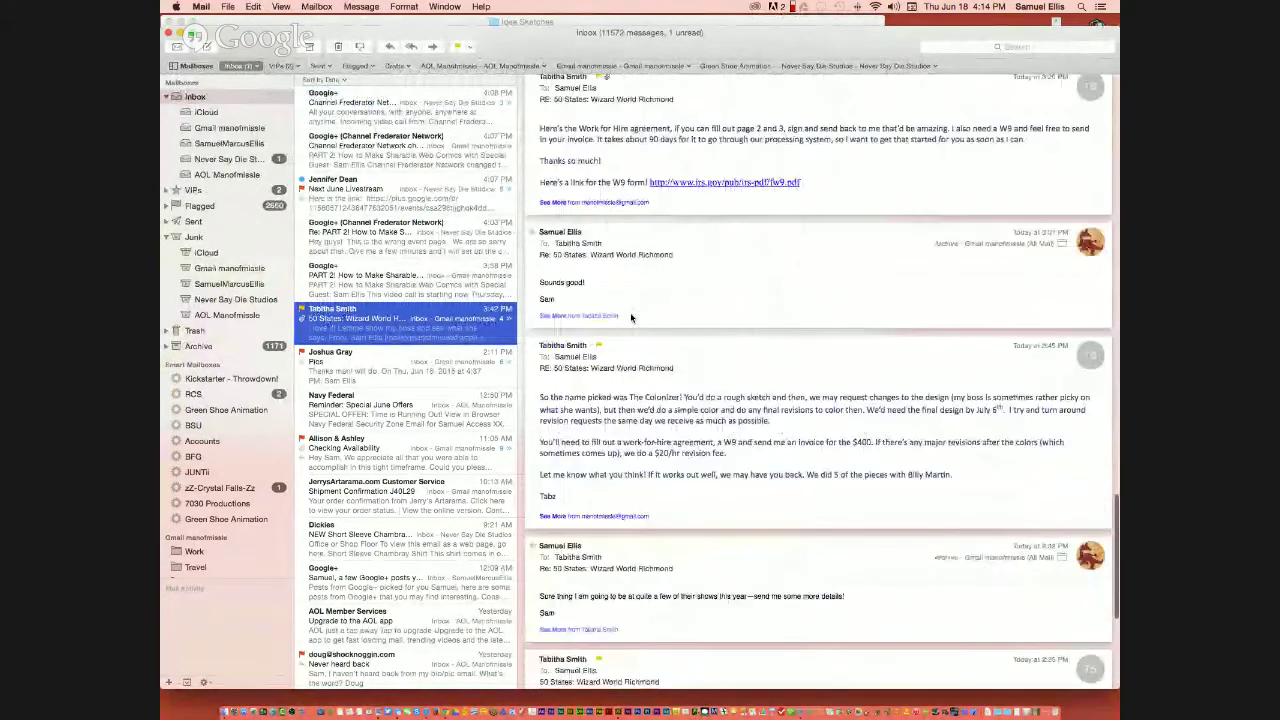
{"action": "scroll", "coordinate": [698, 257], "scroll_direction": "down", "scroll_amount": 5}
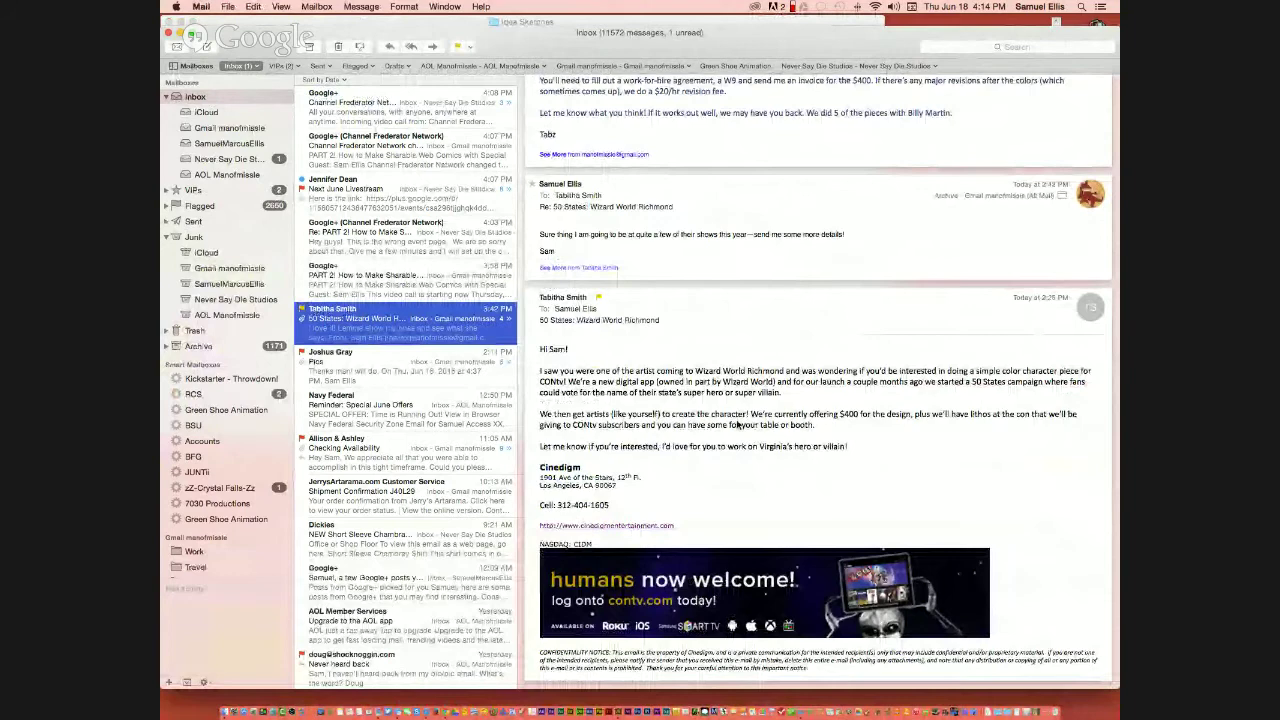
{"action": "scroll", "coordinate": [737, 425], "scroll_direction": "up", "scroll_amount": 5}
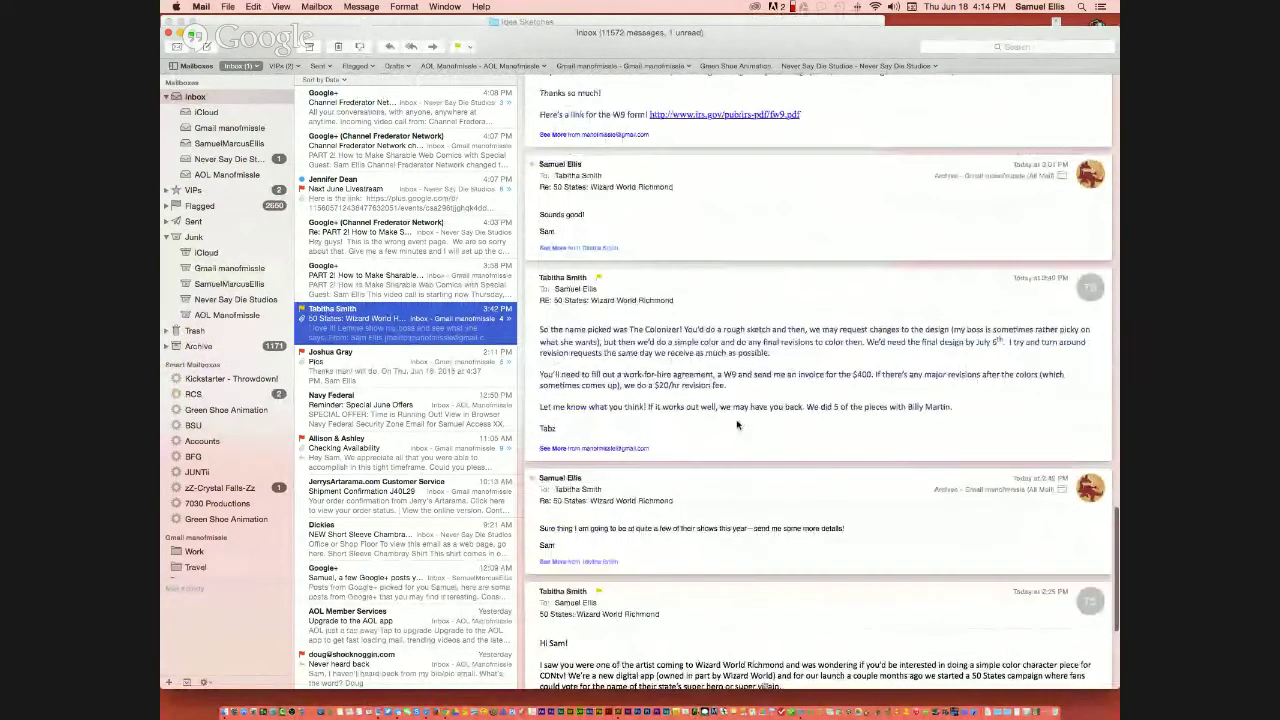
{"action": "scroll", "coordinate": [737, 425], "scroll_direction": "up", "scroll_amount": 3}
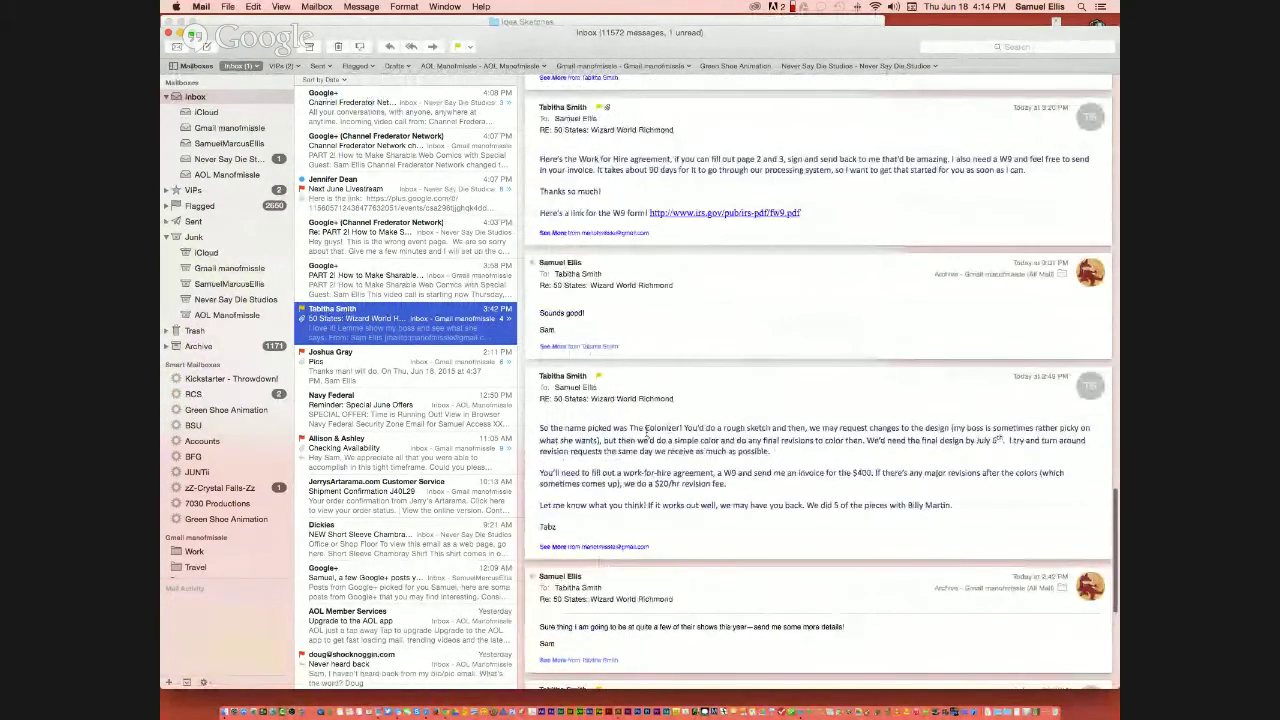
{"action": "left_click_drag", "start_coordinate": [629, 427], "coordinate": [679, 428]}
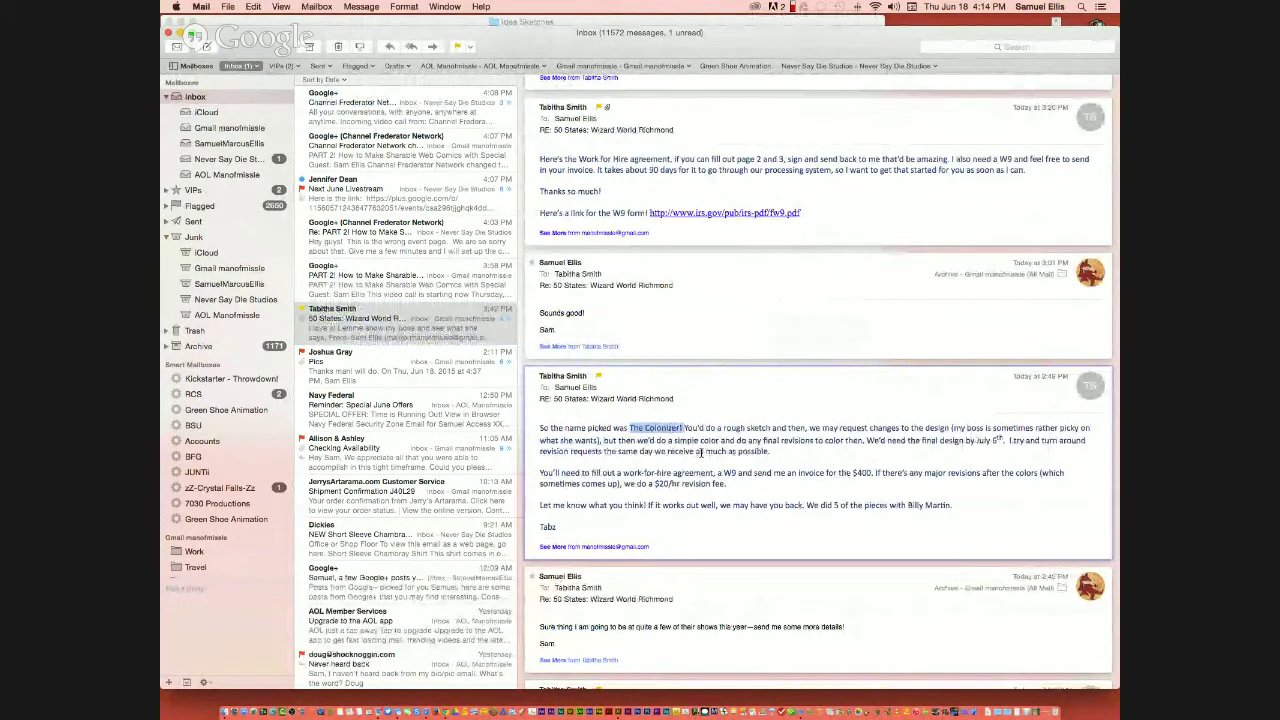
{"action": "scroll", "coordinate": [702, 451], "scroll_direction": "up", "scroll_amount": 5}
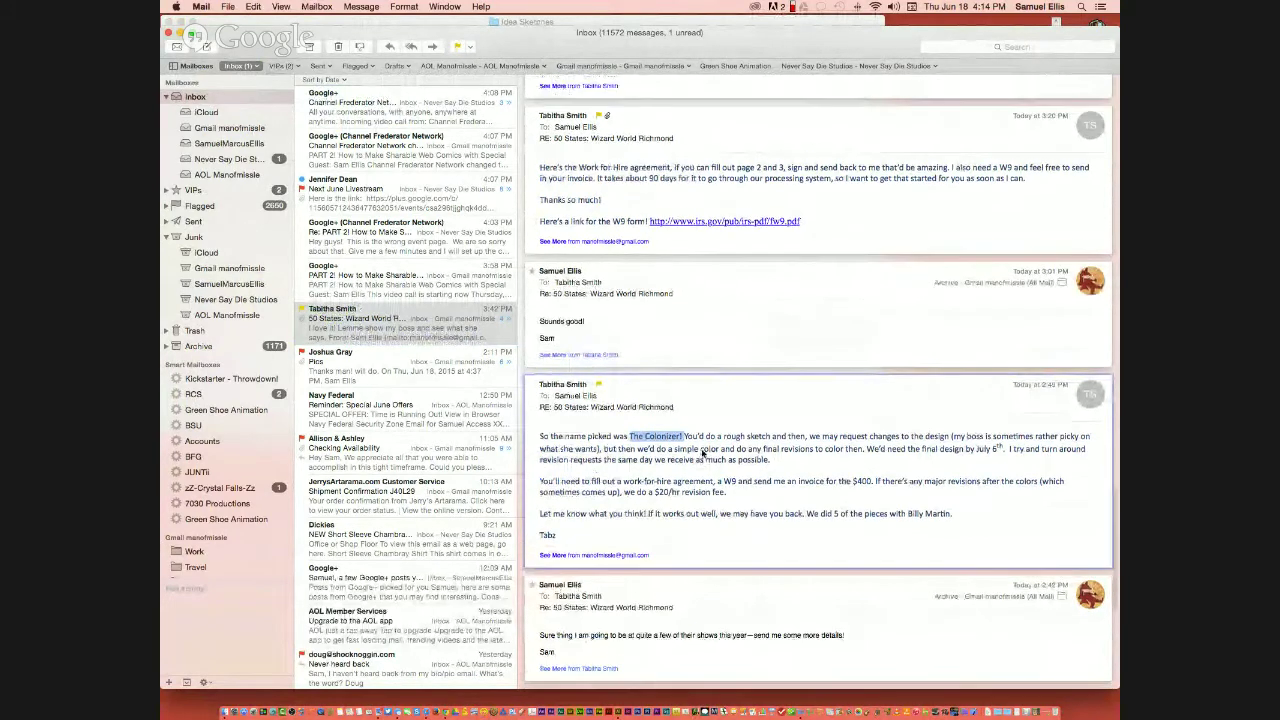
{"action": "scroll", "coordinate": [702, 454], "scroll_direction": "up", "scroll_amount": 8}
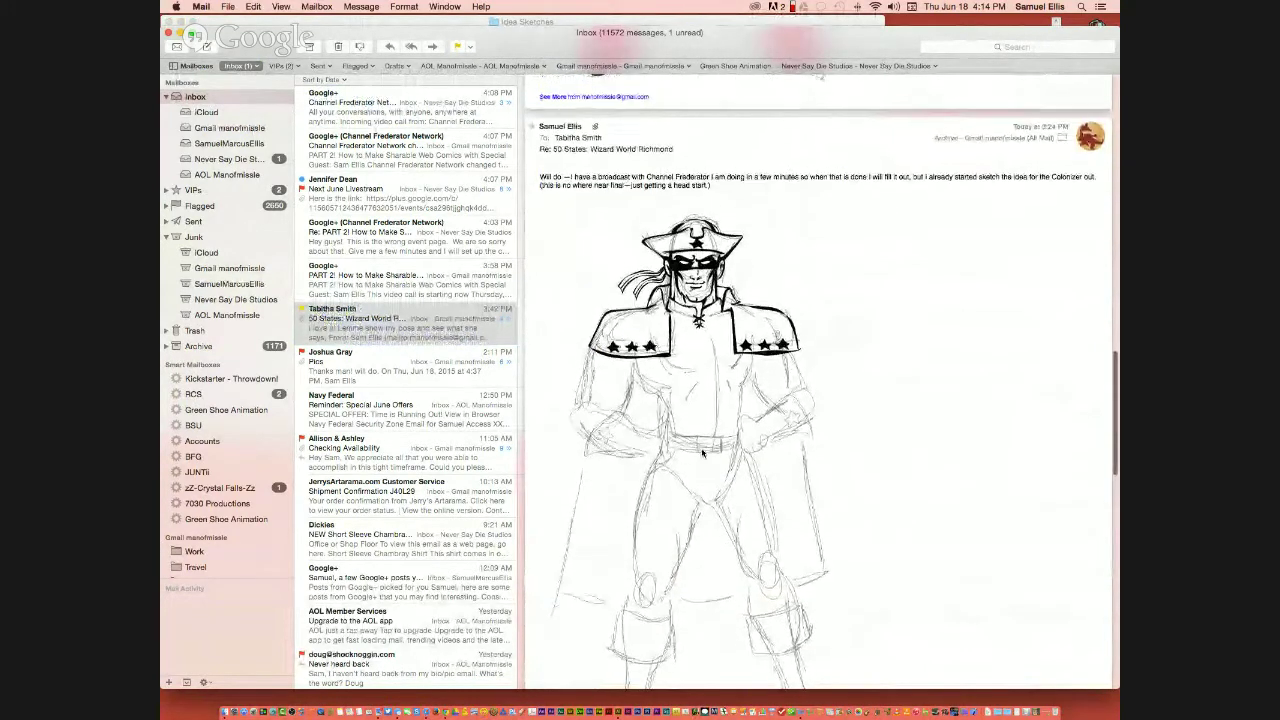
{"action": "scroll", "coordinate": [702, 453], "scroll_direction": "up", "scroll_amount": 10}
{"action": "scroll", "coordinate": [702, 453], "scroll_direction": "down", "scroll_amount": 12}
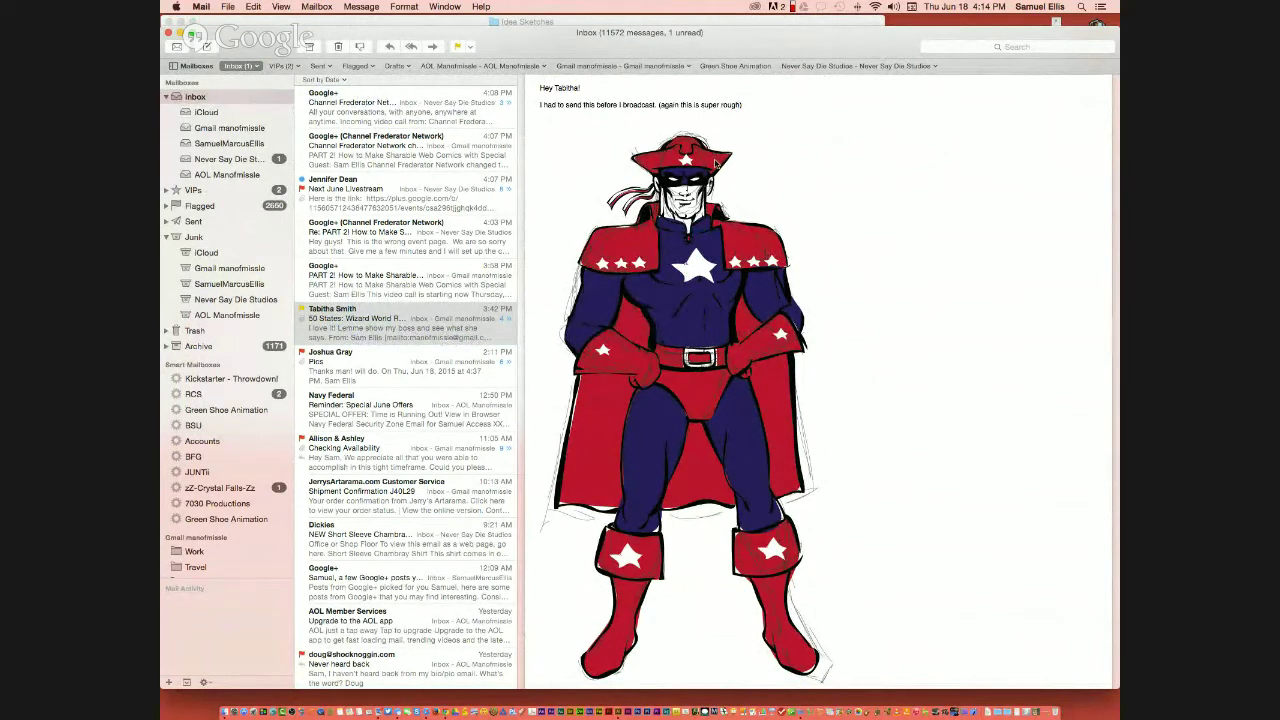
{"action": "scroll", "coordinate": [714, 162], "scroll_direction": "up", "scroll_amount": 15}
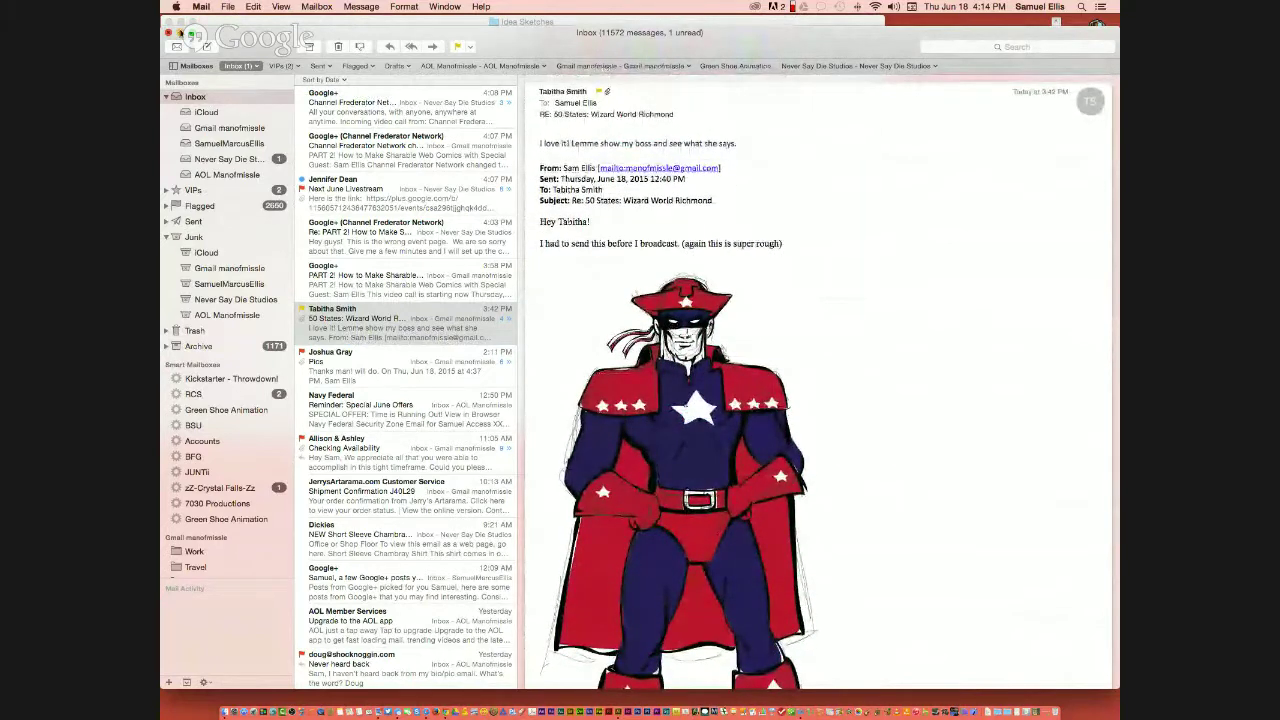
{"action": "left_click", "coordinate": [181, 33]}
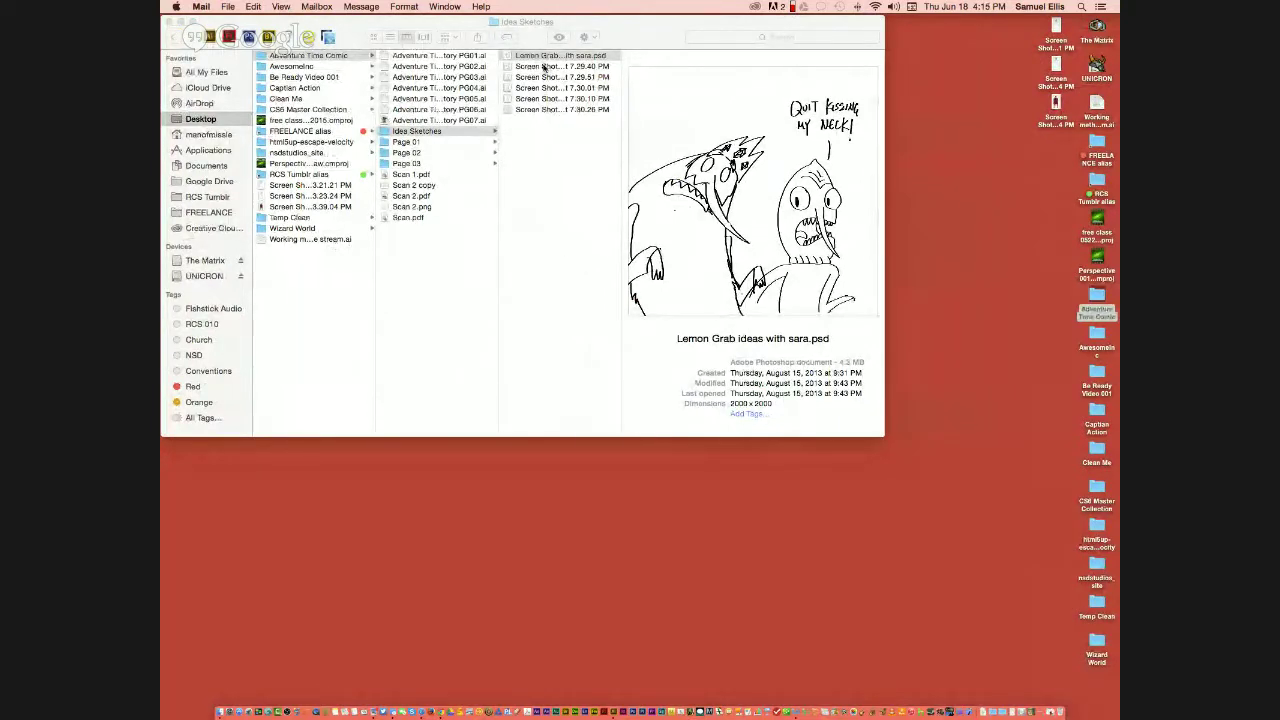
- Quick Look through the Idea Sketches screenshots, ending on the 7.30.26 PM Ice King screenshot
{"action": "left_click", "coordinate": [544, 66]}
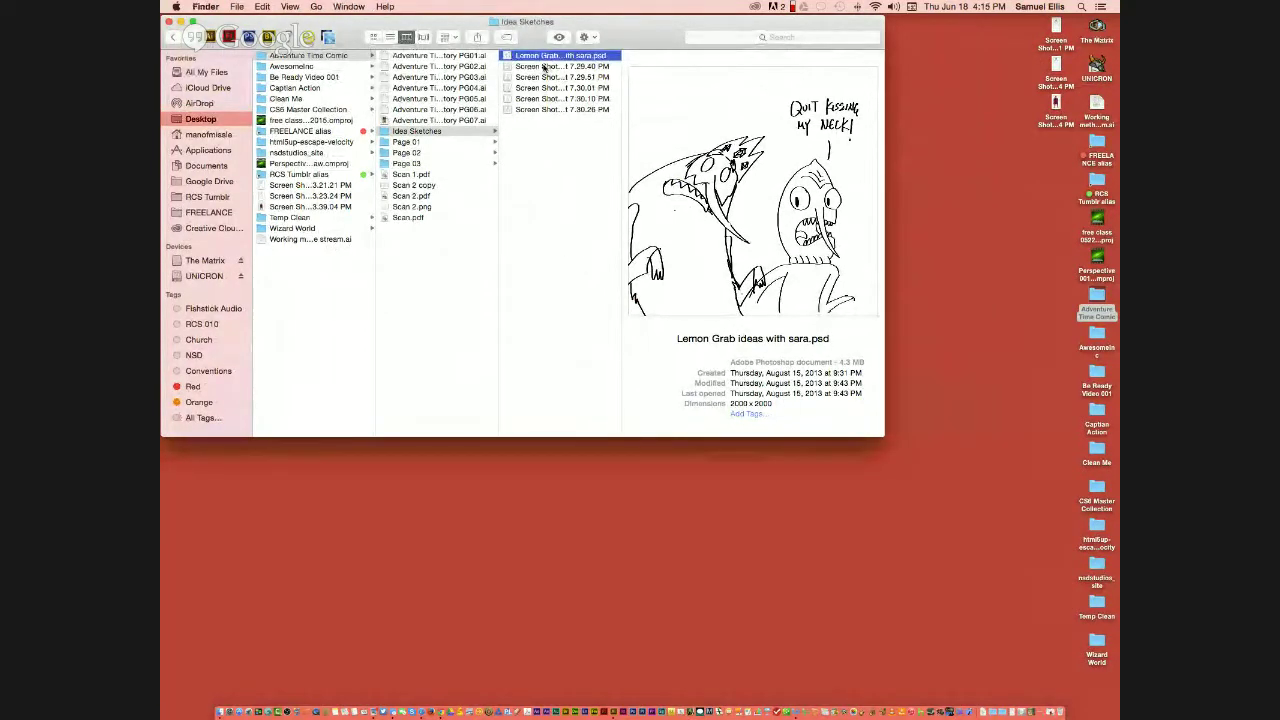
{"action": "left_click", "coordinate": [544, 66]}
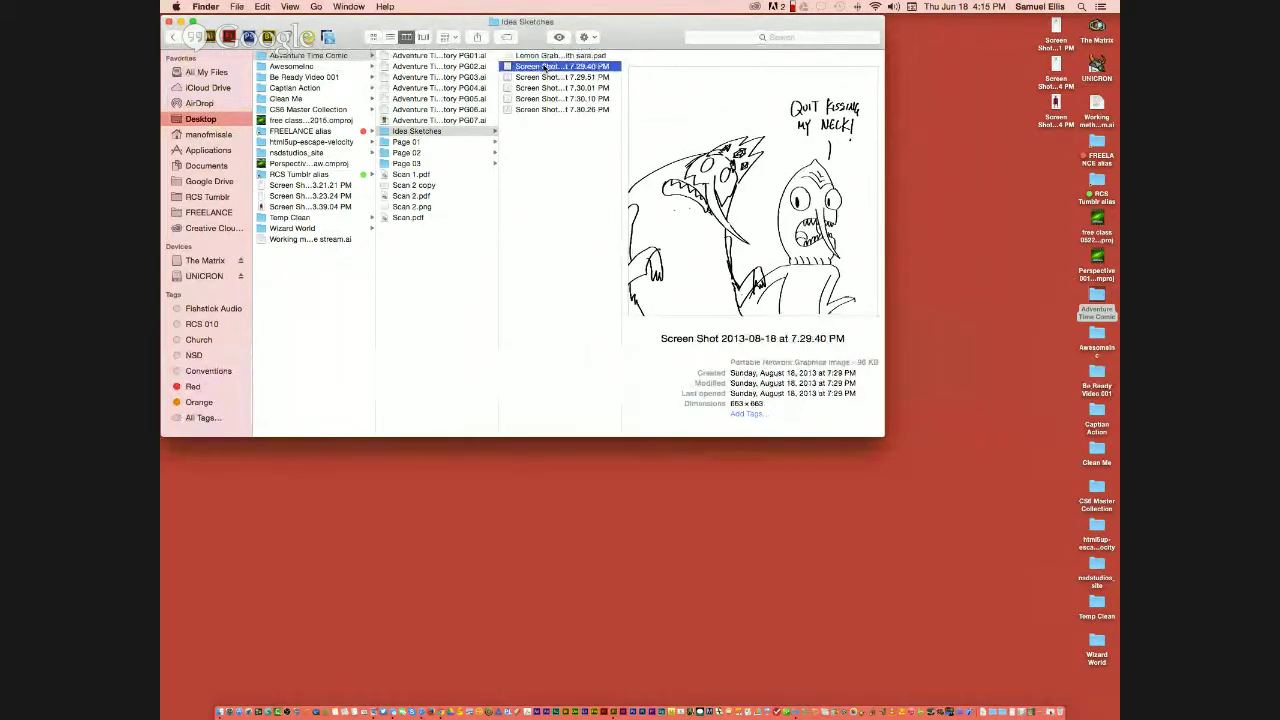
{"action": "key", "text": "Down"}
{"action": "key", "text": "Up"}
{"action": "key", "text": "Down"}
{"action": "key", "text": "space"}
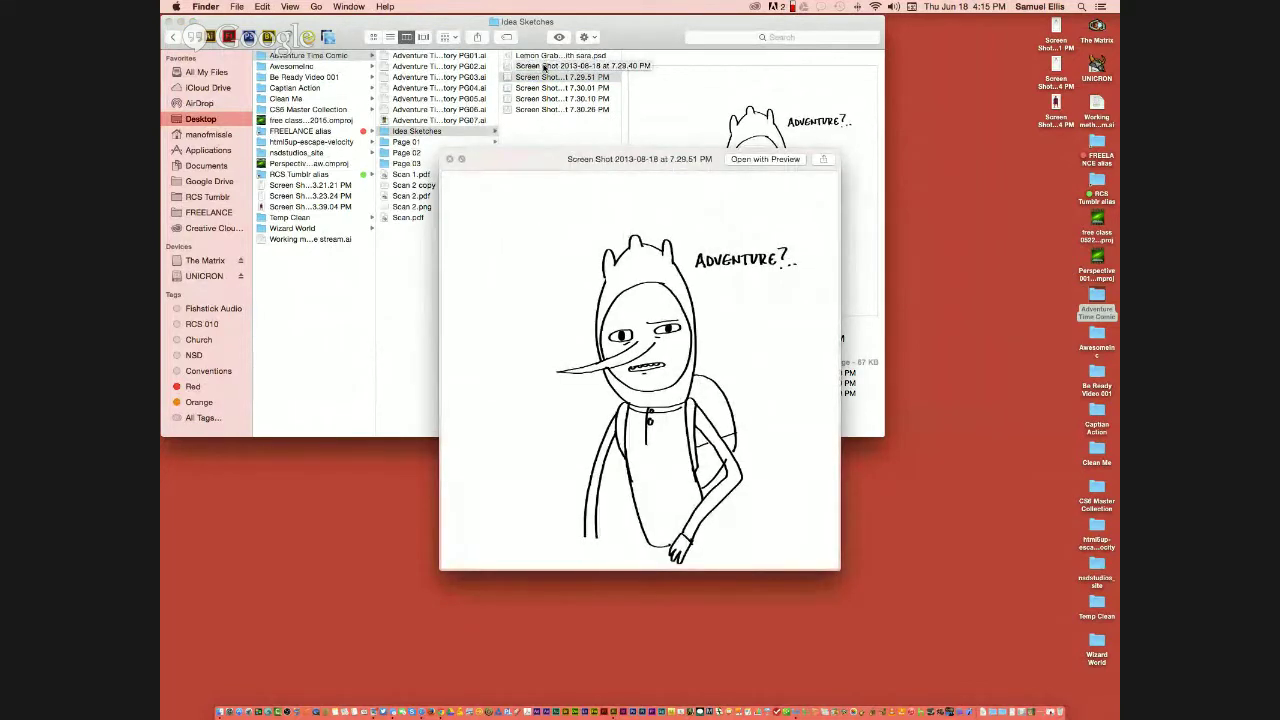
{"action": "key", "text": "Up"}
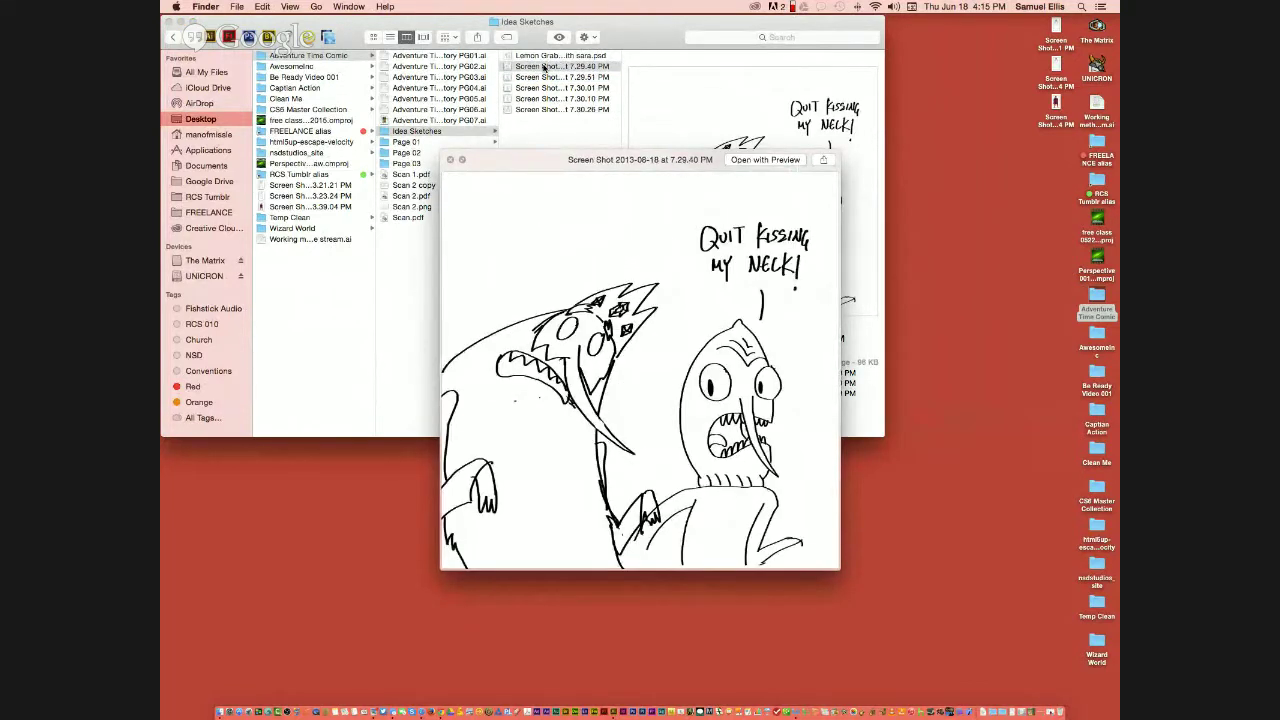
{"action": "key", "text": "Down"}
{"action": "key", "text": "Down"}
{"action": "key", "text": "Down"}
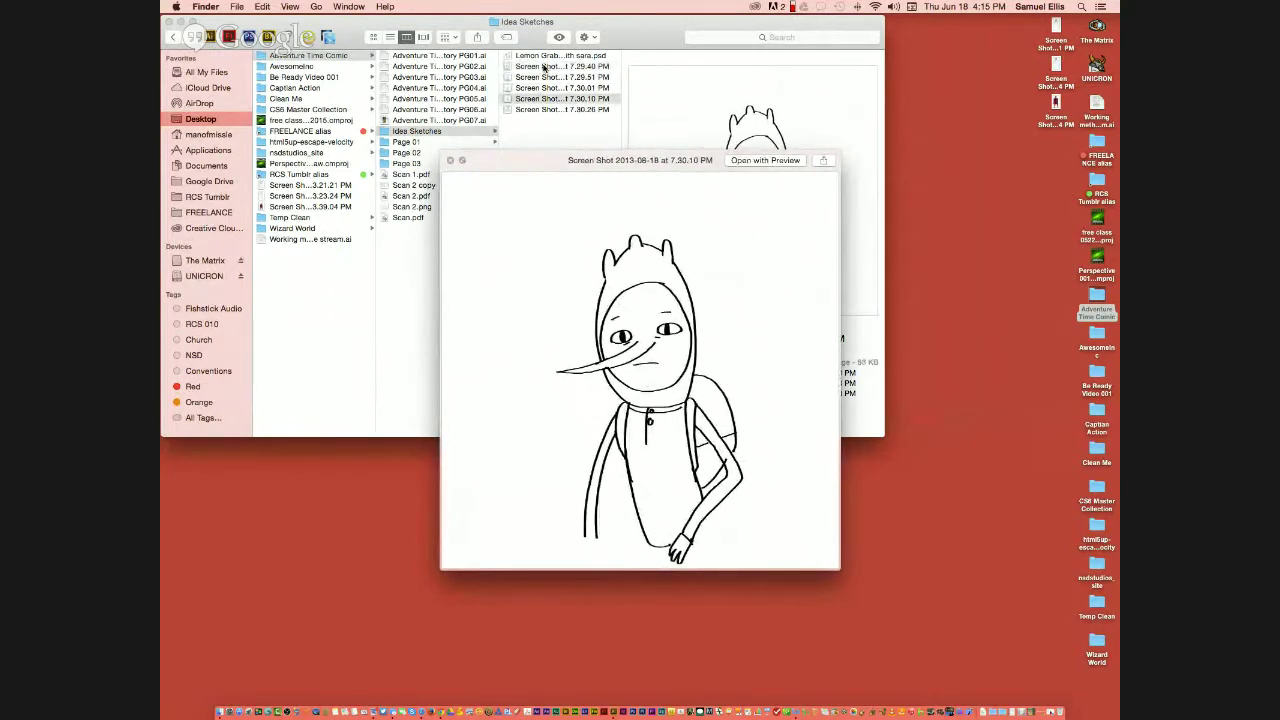
{"action": "key", "text": "Down"}
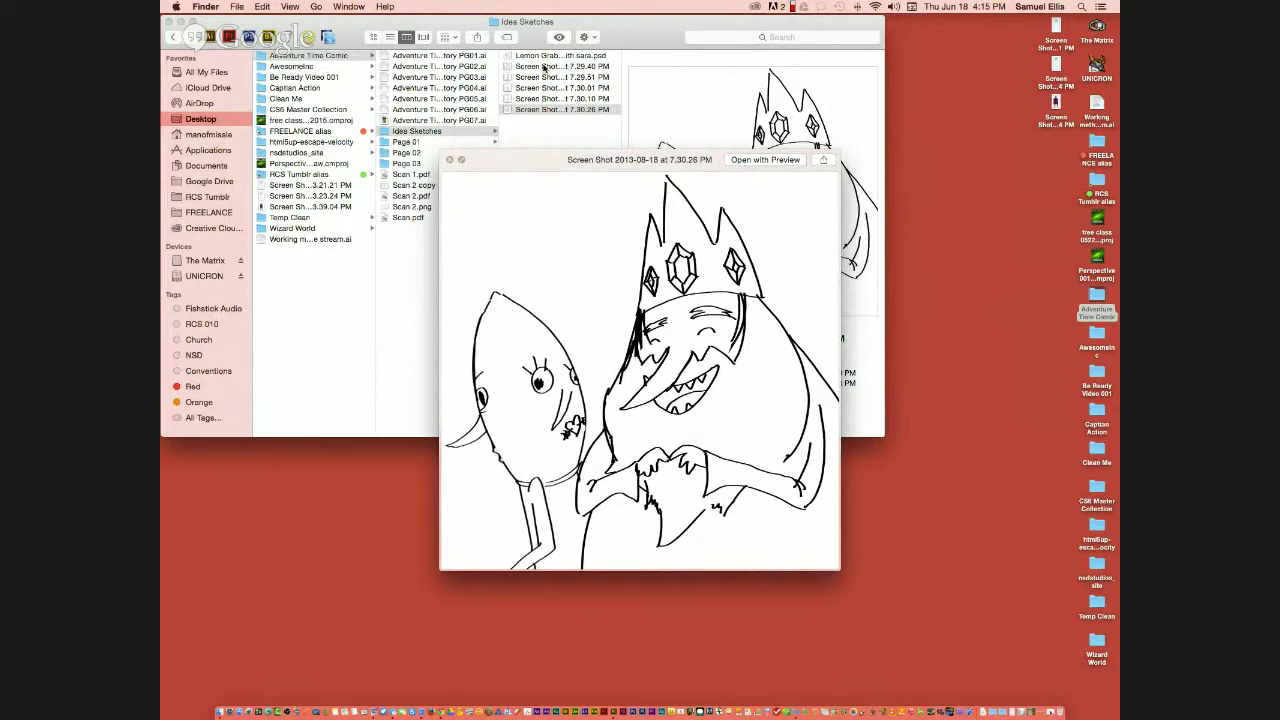
{"action": "key", "text": "space"}
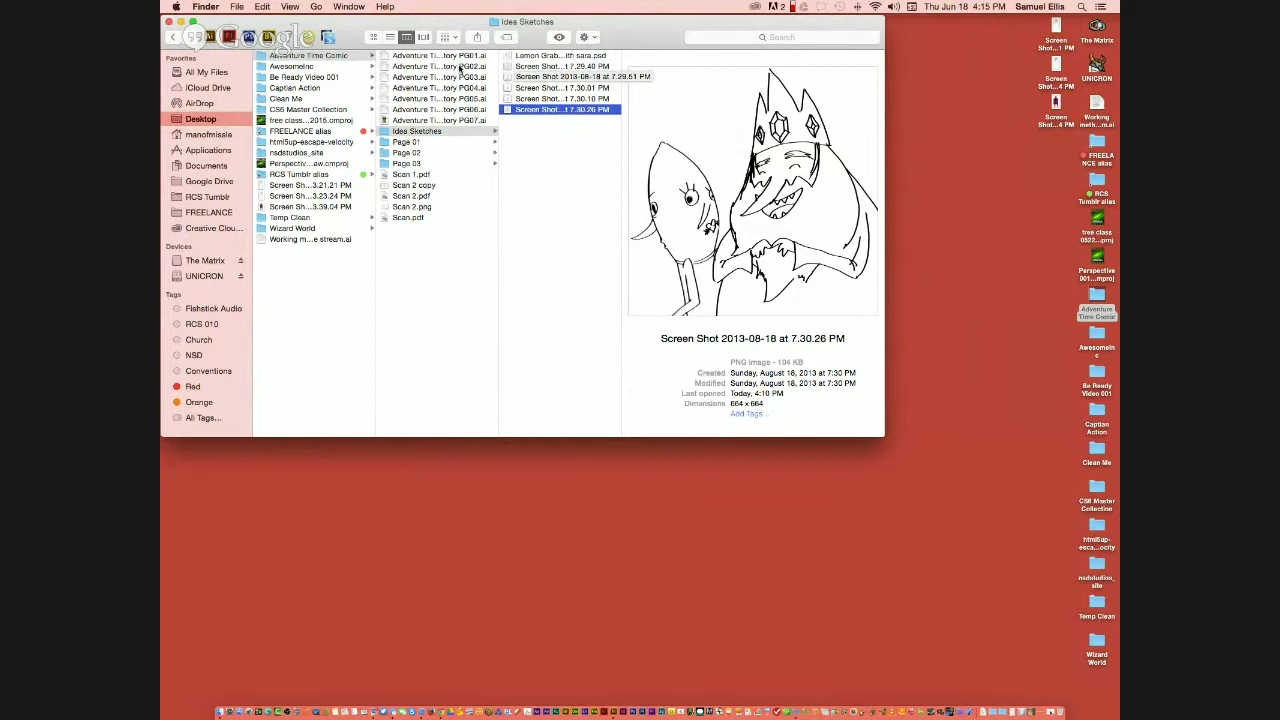
- Select PG07.ai, show the Lemongrab Story PG01 page in Illustrator, then minimize it
{"action": "left_click", "coordinate": [411, 121]}
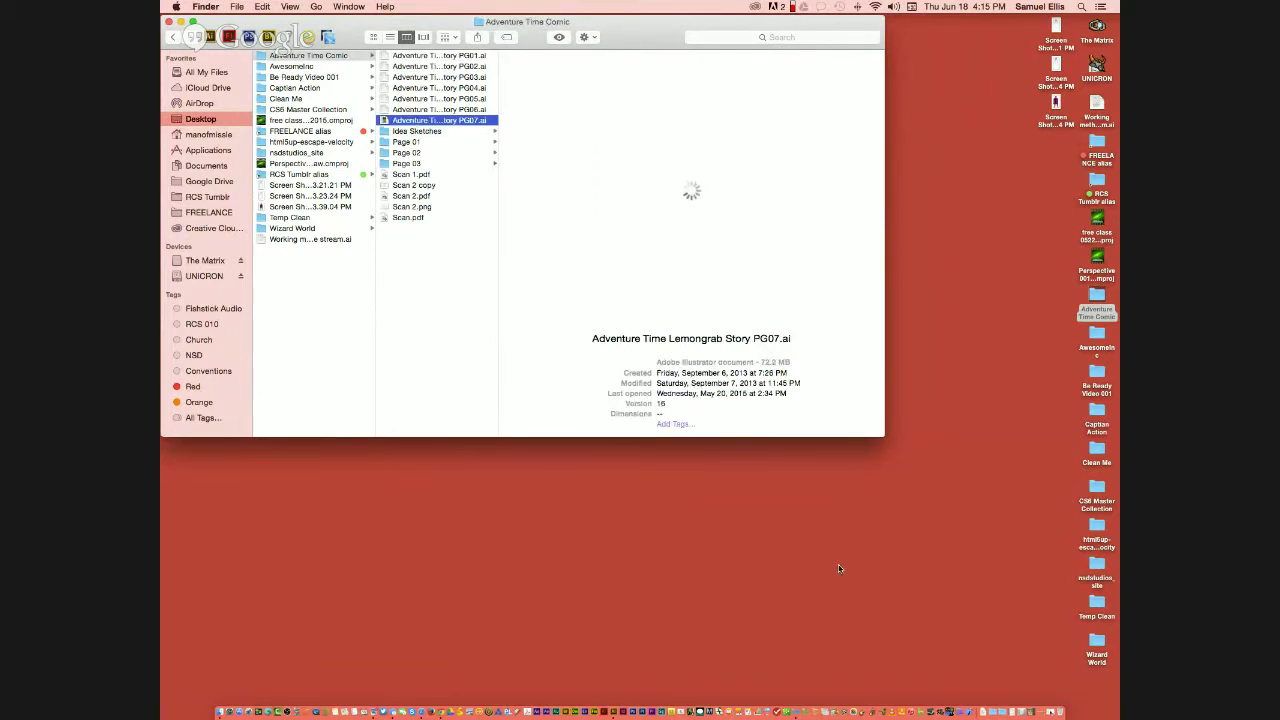
{"action": "left_click", "coordinate": [1038, 694]}
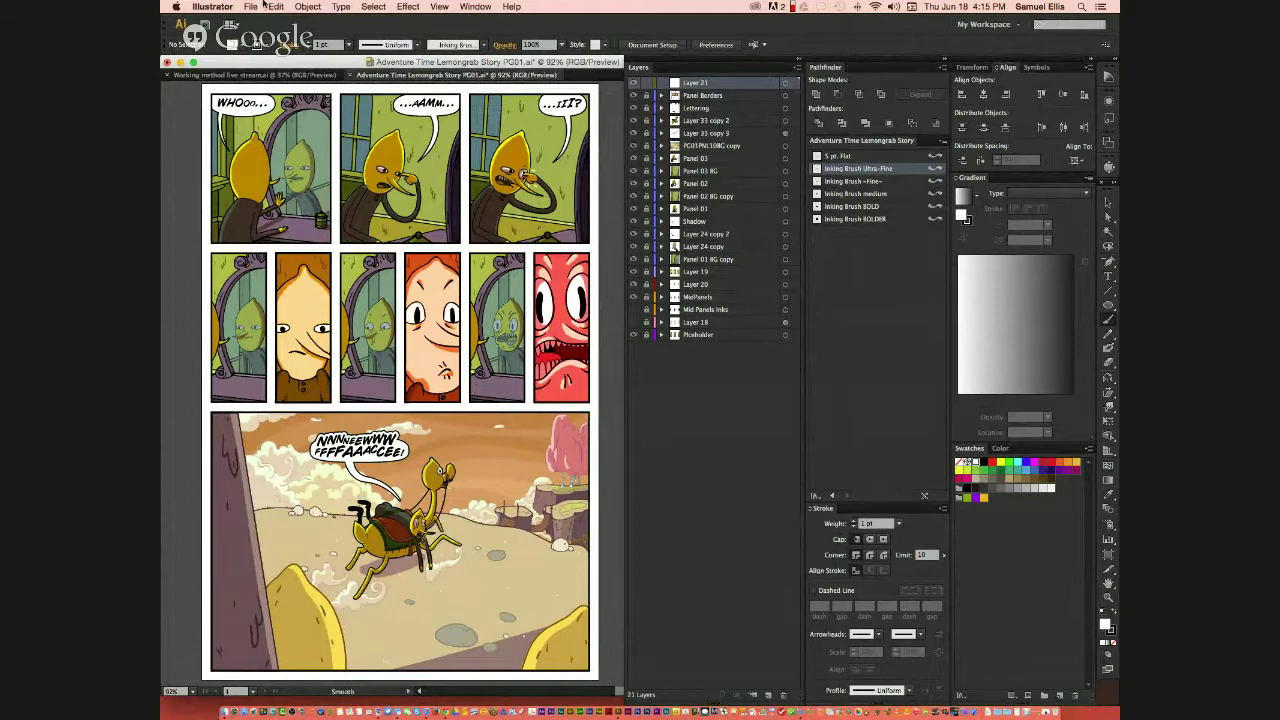
{"action": "left_click", "coordinate": [180, 63]}
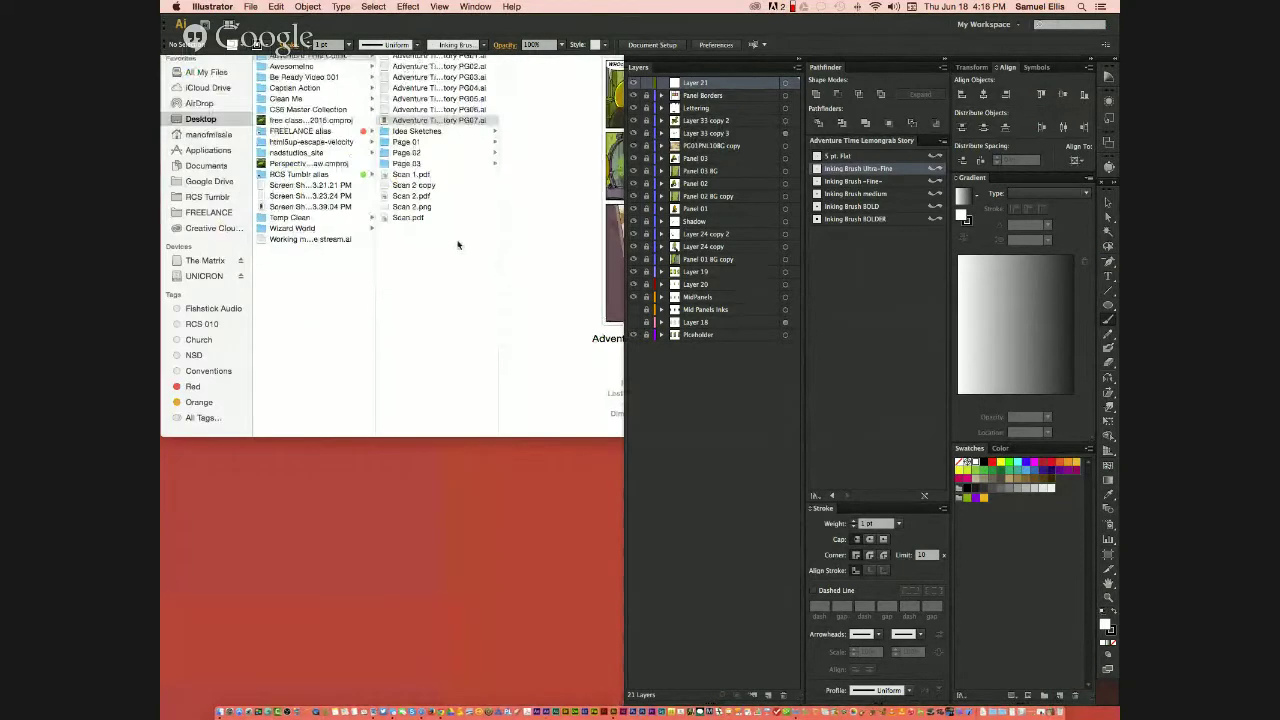
- Quick Look the Lemon Grab Sketch PG 01 files in the Page 01 folder
{"action": "left_click", "coordinate": [439, 147]}
{"action": "left_click", "coordinate": [440, 141]}
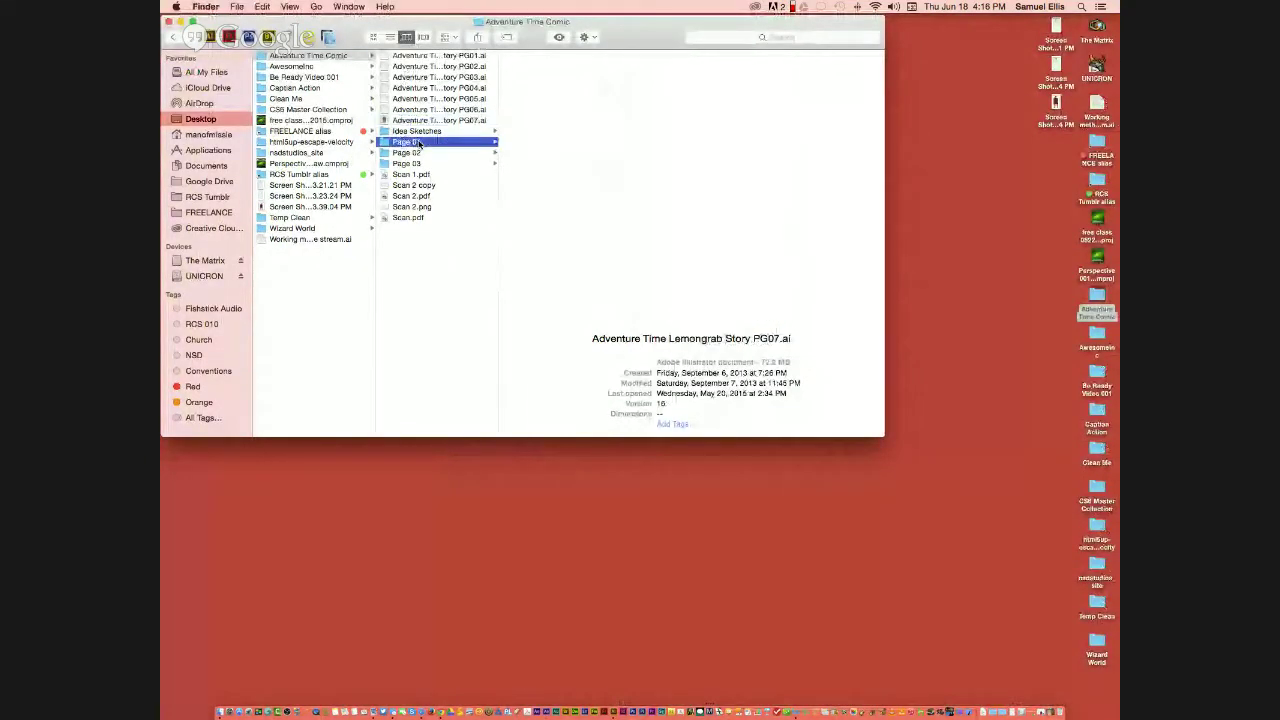
{"action": "left_click", "coordinate": [537, 58]}
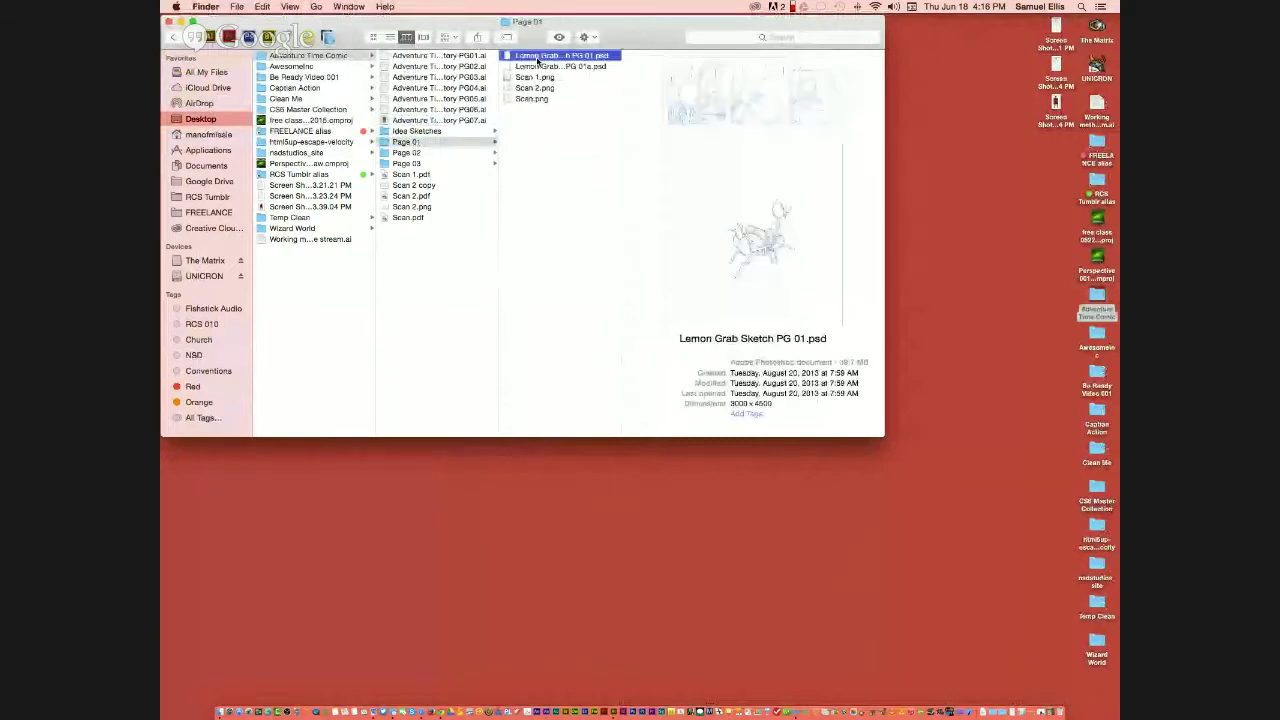
{"action": "key", "text": "space"}
{"action": "key", "text": "Down"}
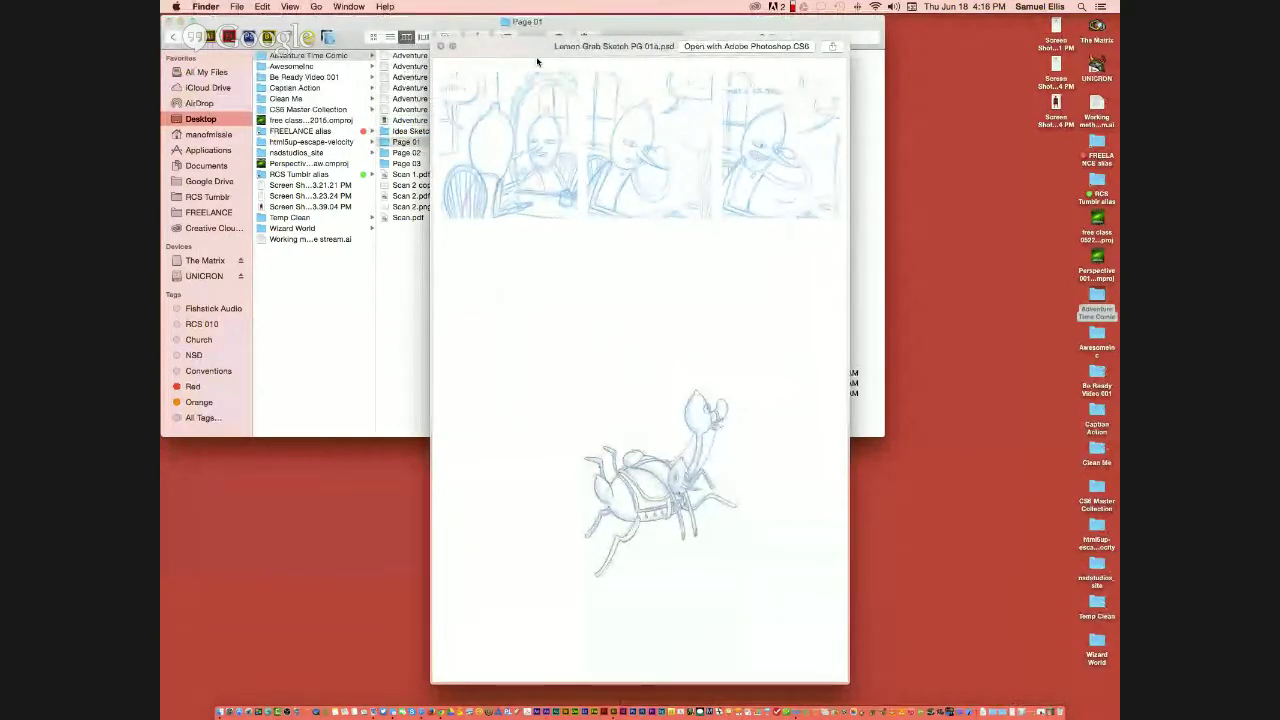
{"action": "key", "text": "Down"}
{"action": "key", "text": "space"}
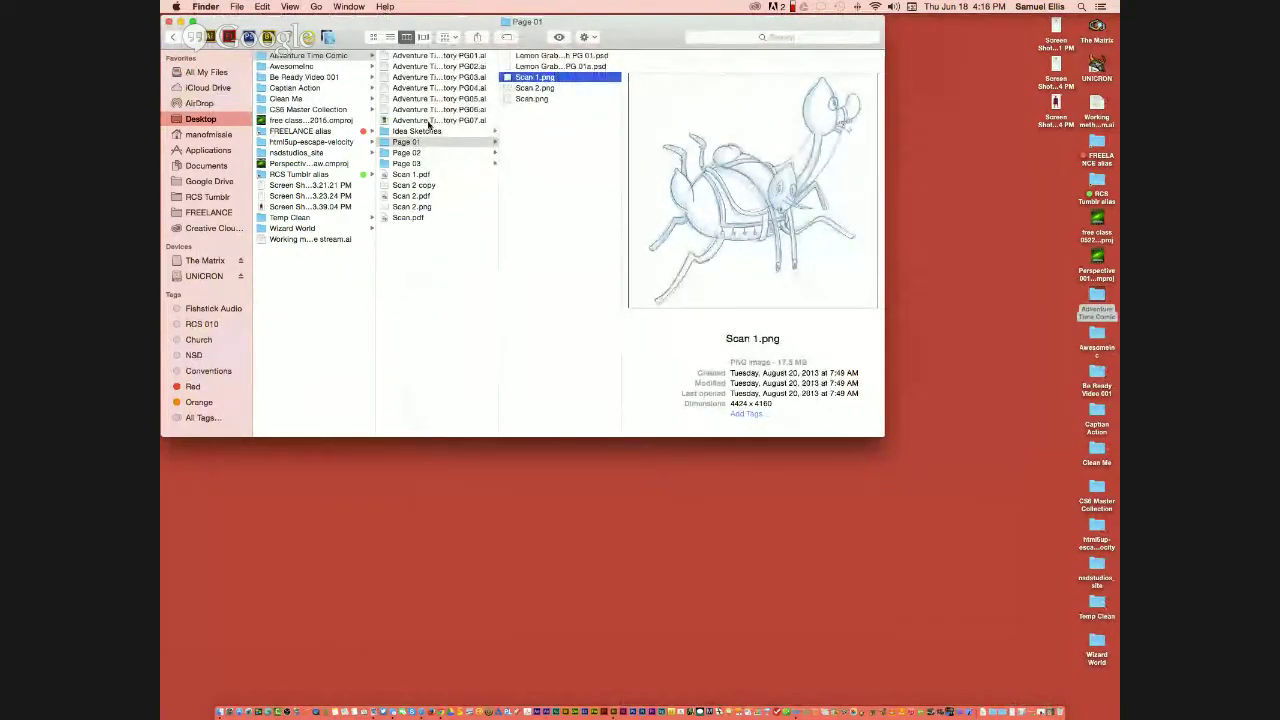
- Check the PG07.ai file details, restore the PG01 page in Illustrator, and start a new document
{"action": "left_click", "coordinate": [430, 120]}
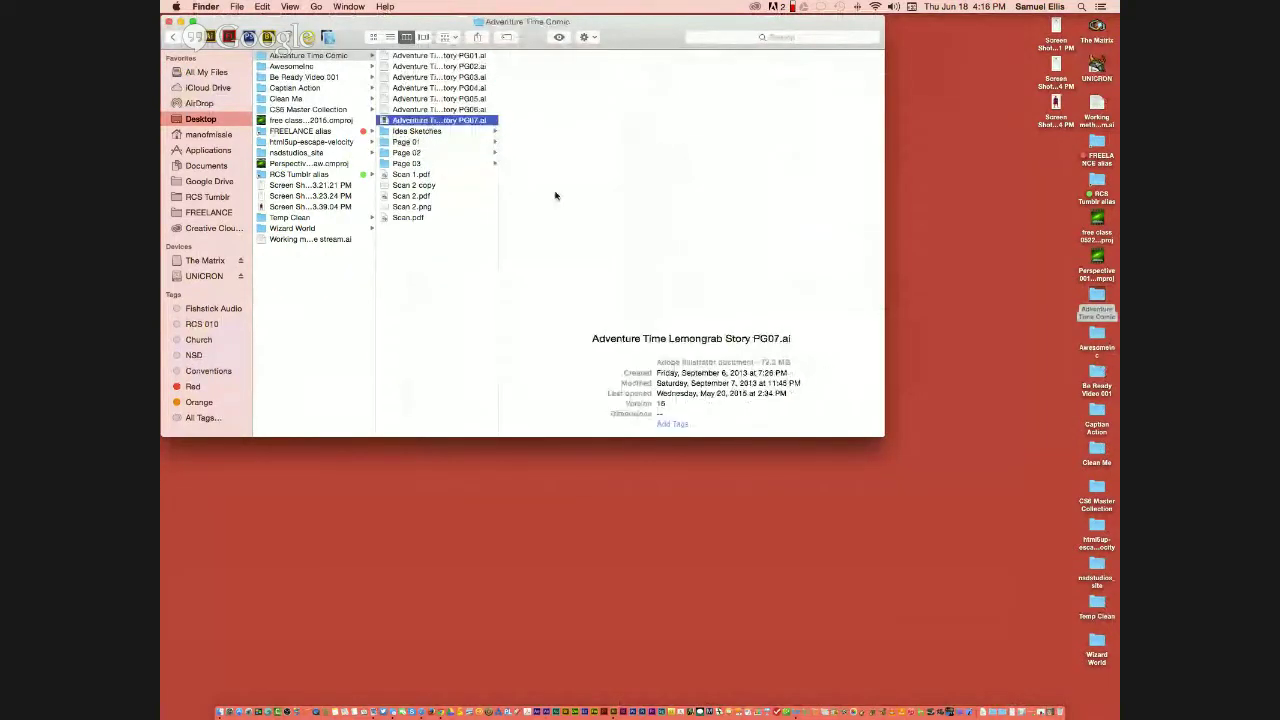
{"action": "left_click", "coordinate": [1048, 700]}
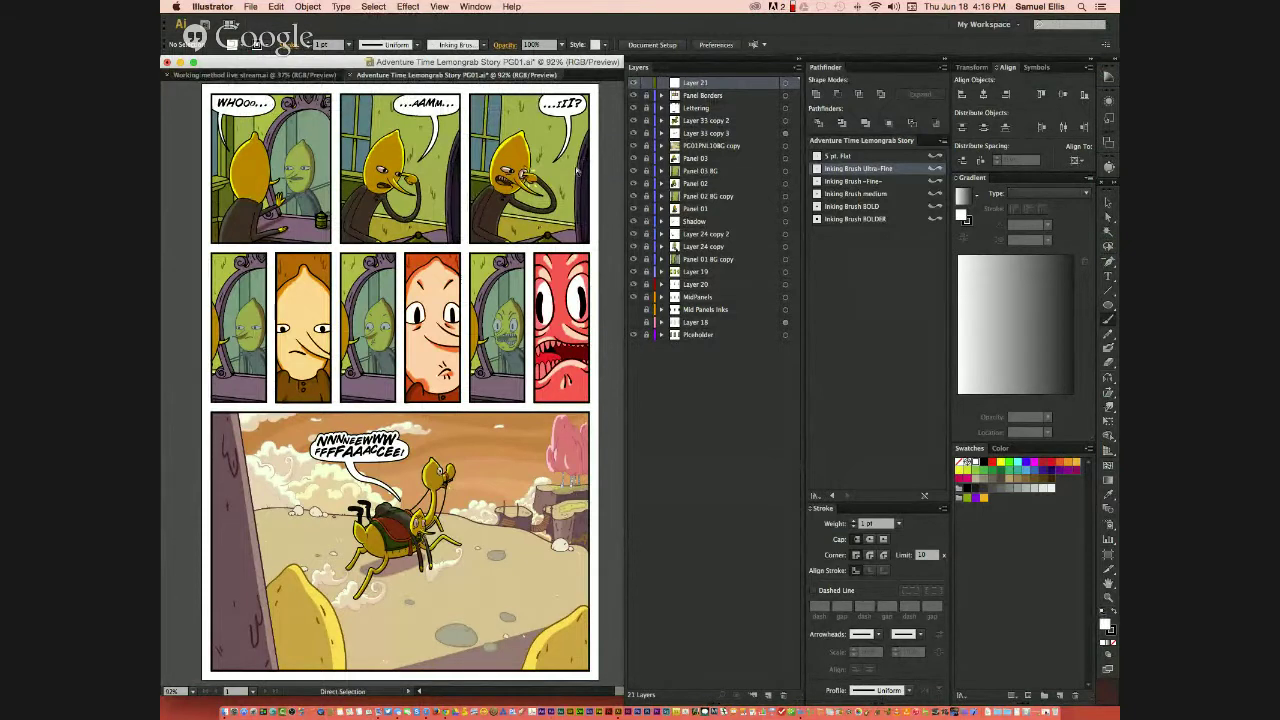
{"action": "key", "text": "super+n"}
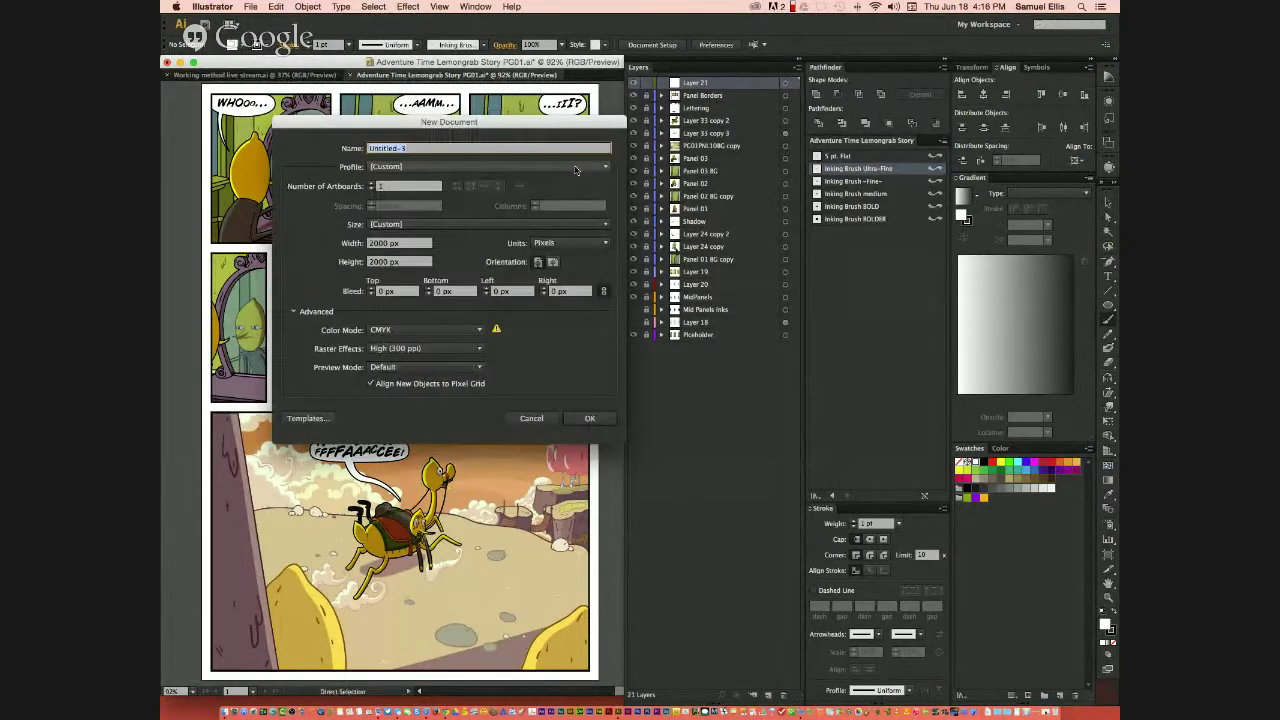
- Create the 2000 × 2000 px CMYK document, then draw and remove a test brush stroke
{"action": "left_click", "coordinate": [579, 412]}
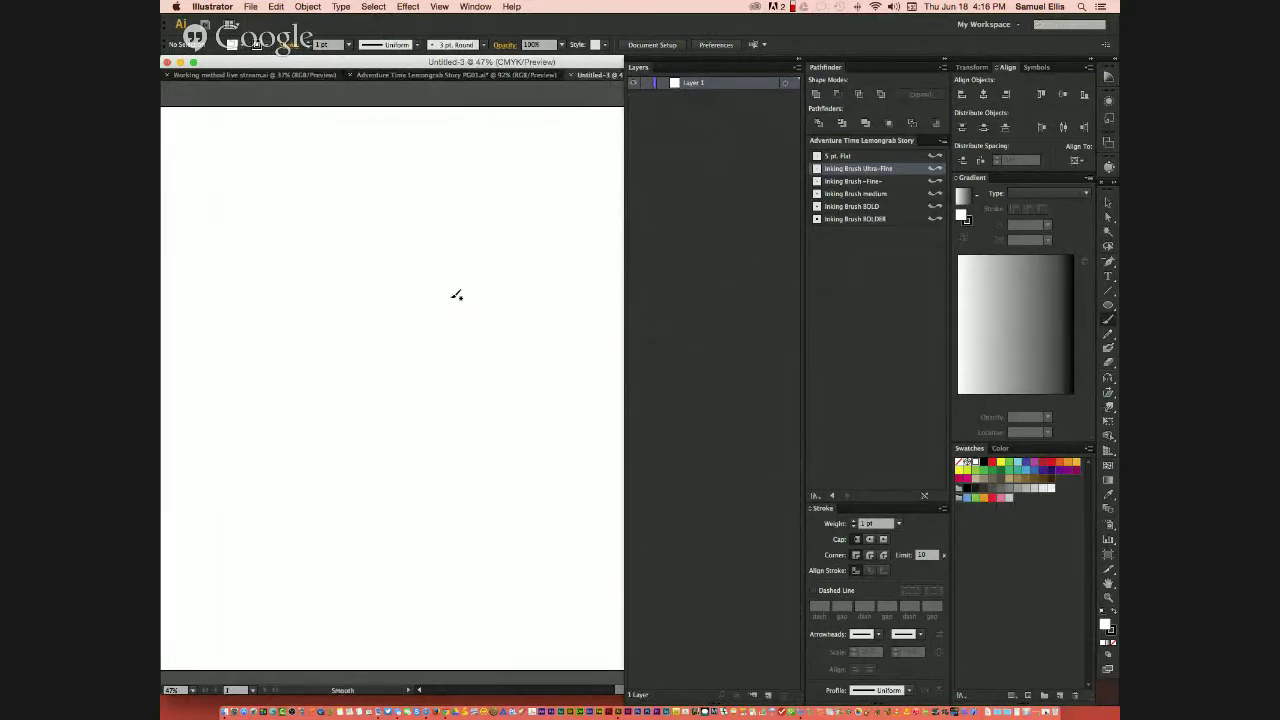
{"action": "mouse_move", "coordinate": [298, 222]}
{"action": "left_mouse_down"}
{"action": "mouse_move", "coordinate": [354, 268]}
{"action": "mouse_move", "coordinate": [485, 185]}
{"action": "mouse_move", "coordinate": [309, 214]}
{"action": "left_mouse_up"}
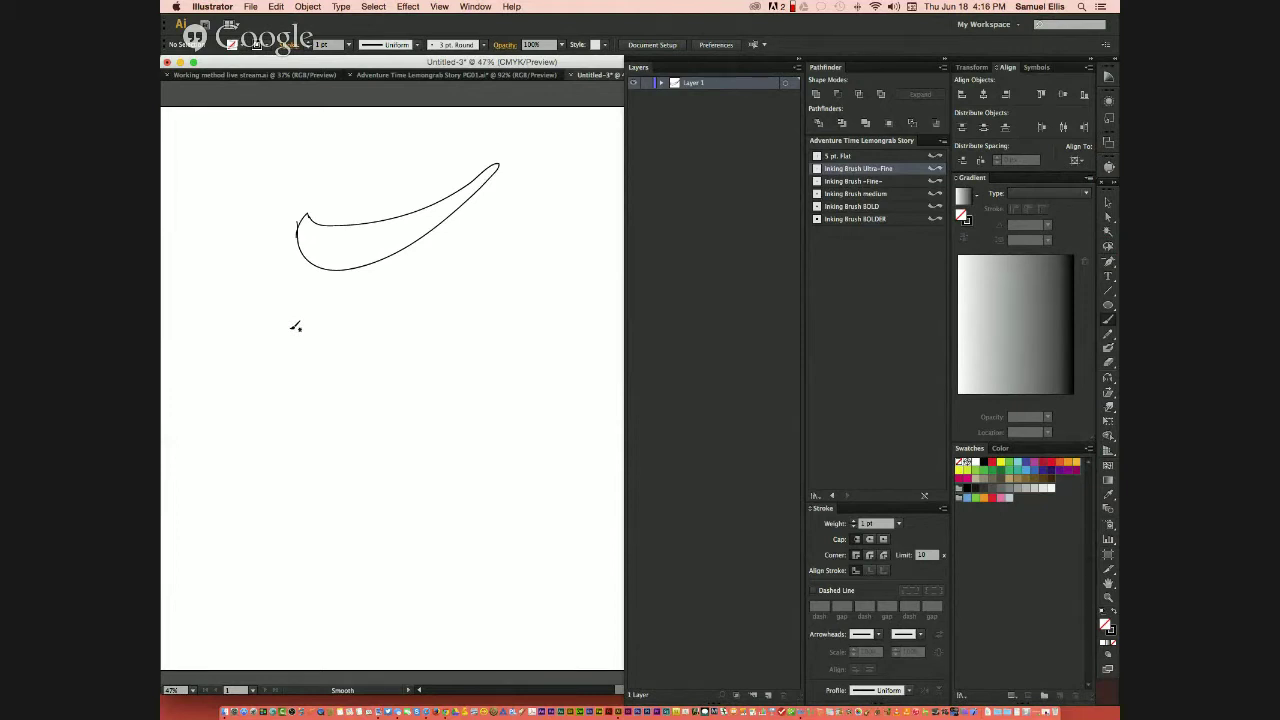
{"action": "scroll", "coordinate": [296, 327], "scroll_direction": "right", "scroll_amount": 10}
{"action": "key", "text": "super+a"}
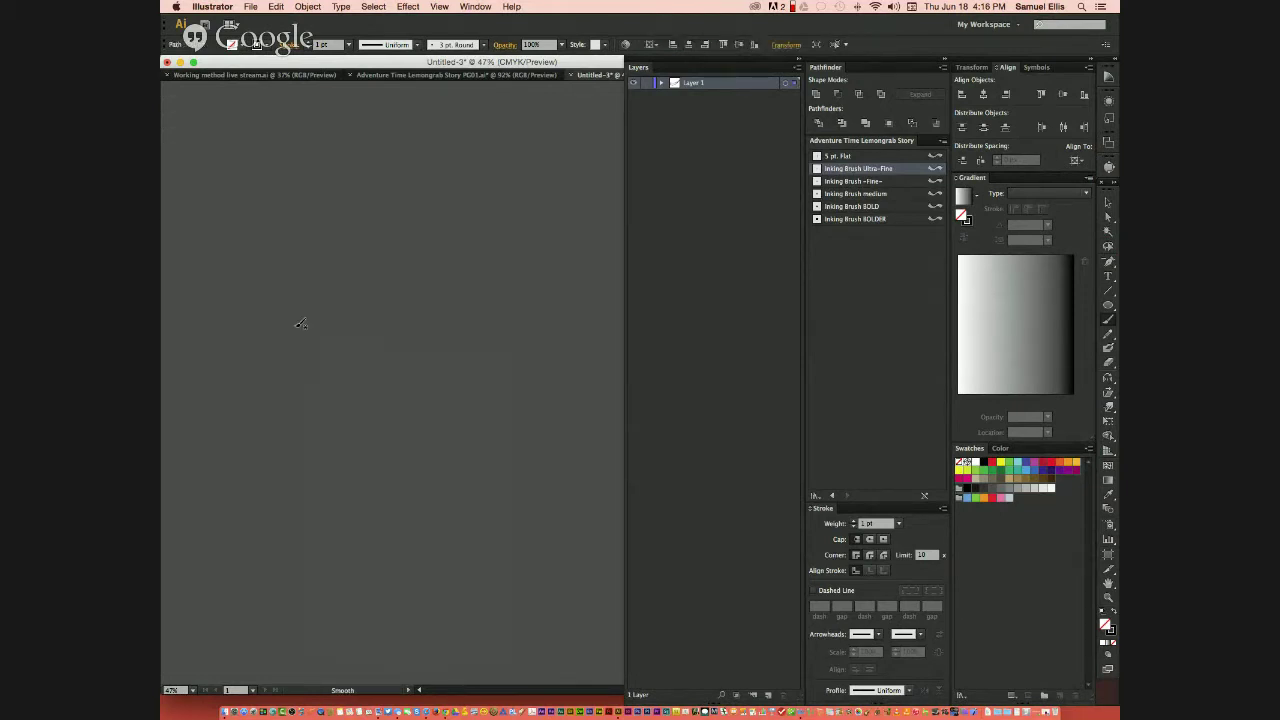
{"action": "key", "text": "shift+super+a"}
- Fit the artboard in view and switch to the Working method live stream.ai document
{"action": "key", "text": "super+0"}
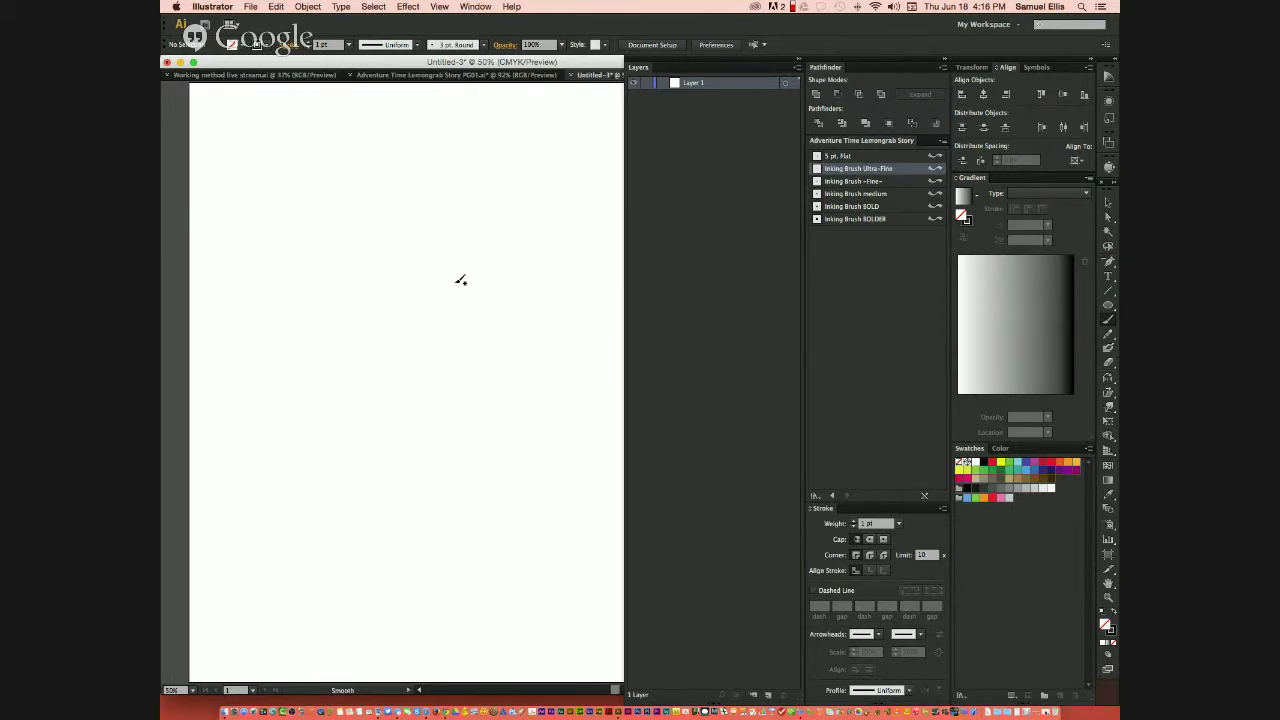
{"action": "scroll", "coordinate": [420, 215], "scroll_direction": "right", "scroll_amount": 2}
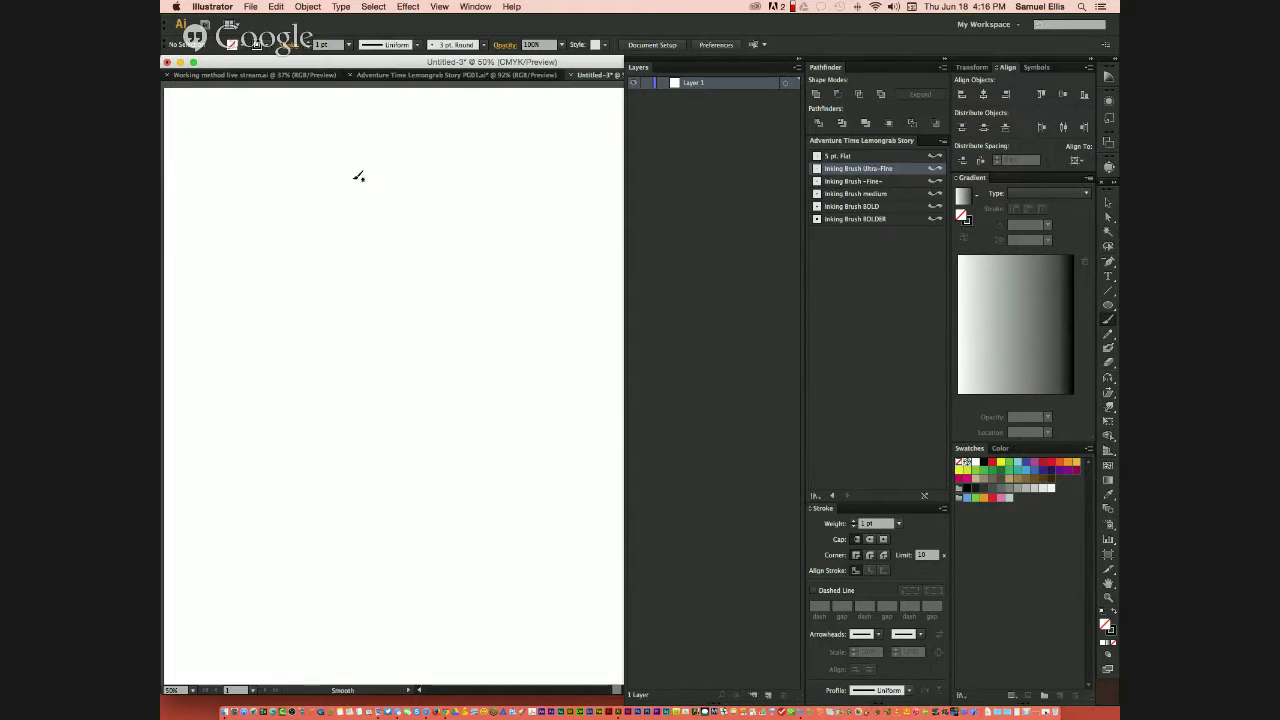
{"action": "key", "text": "super+grave"}
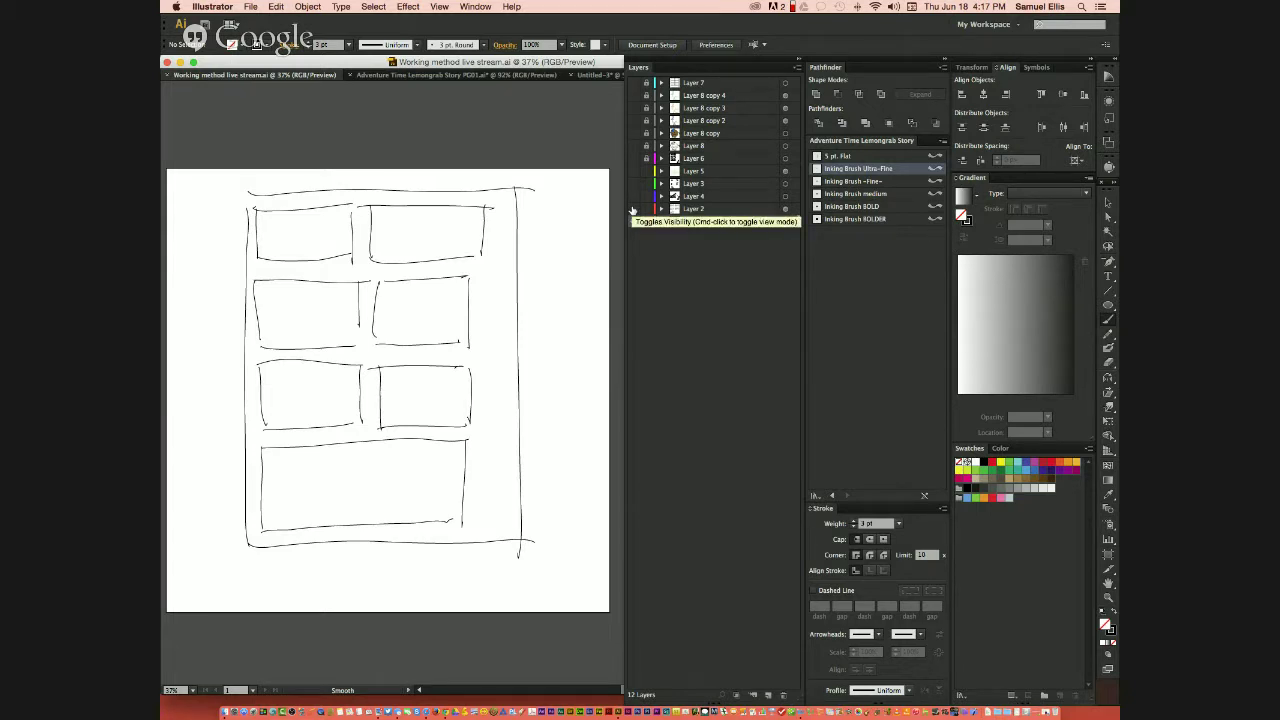
- Show the hidden background sketch layer and zoom in on the top-left storyboard panel
{"action": "left_click", "coordinate": [632, 211]}
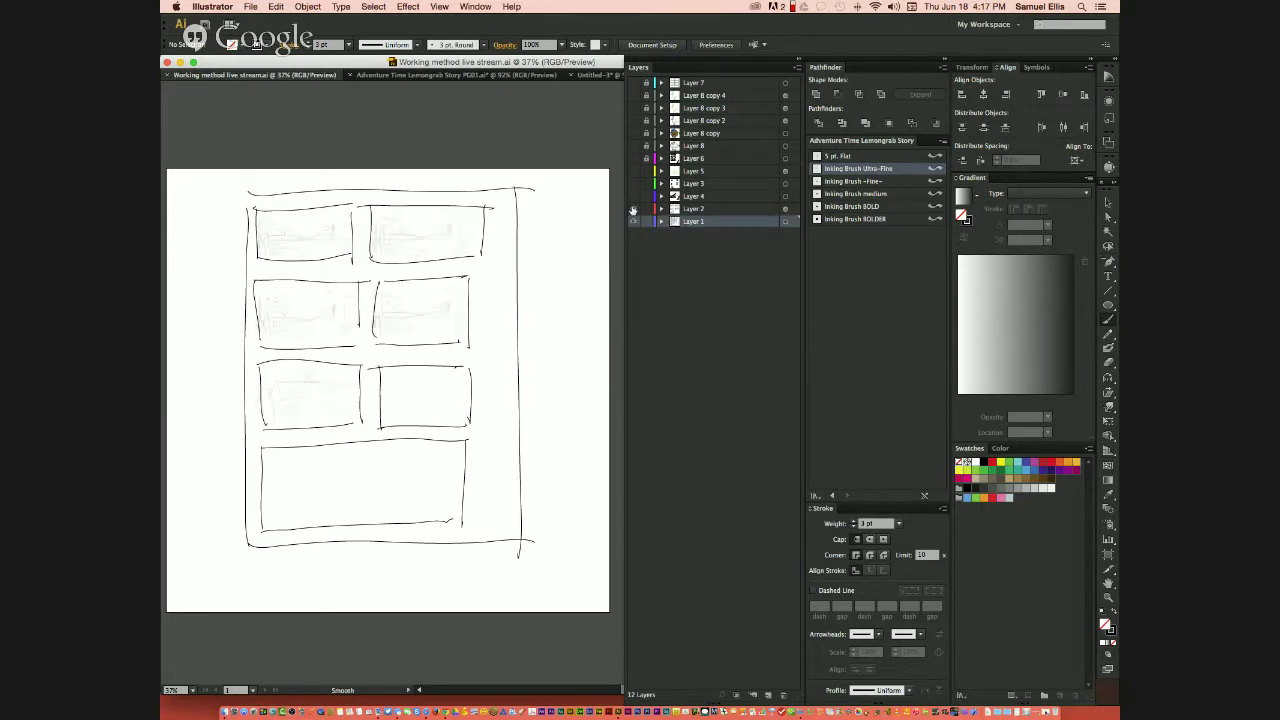
{"action": "key", "text": "super+equal"}
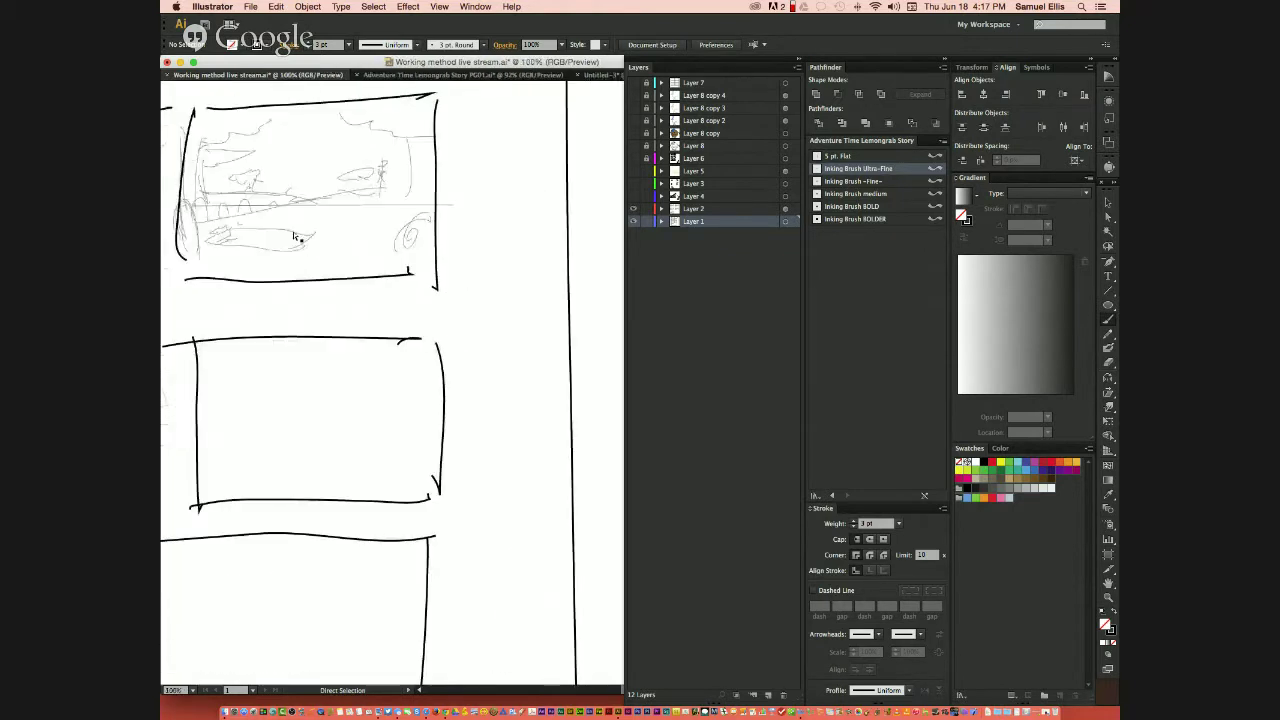
{"action": "key", "text": "super+equal"}
{"action": "key", "text": "super+equal"}
{"action": "left_click_drag", "start_coordinate": [483, 329], "coordinate": [363, 274]}
{"action": "key", "text": "super+minus"}
{"action": "scroll", "coordinate": [437, 323], "scroll_direction": "up", "scroll_amount": 2}
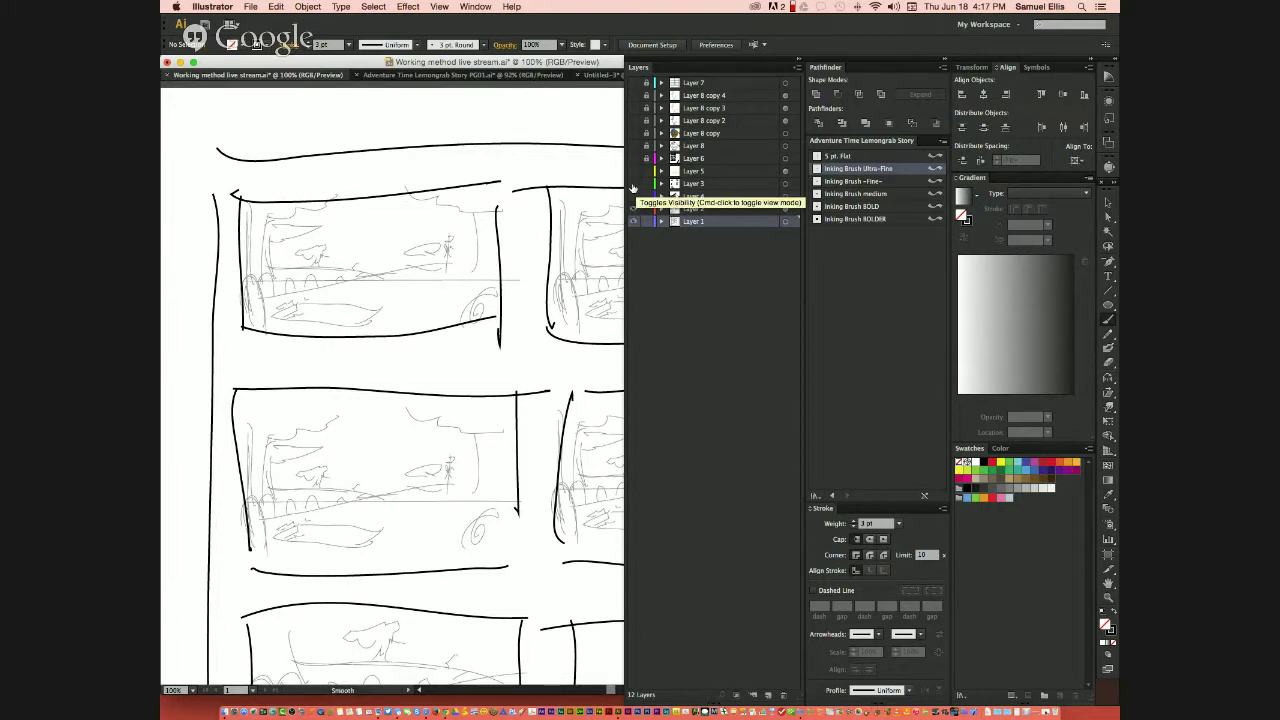
- Turn on the character drawings layer and zoom out to see more panels
{"action": "left_click", "coordinate": [633, 187]}
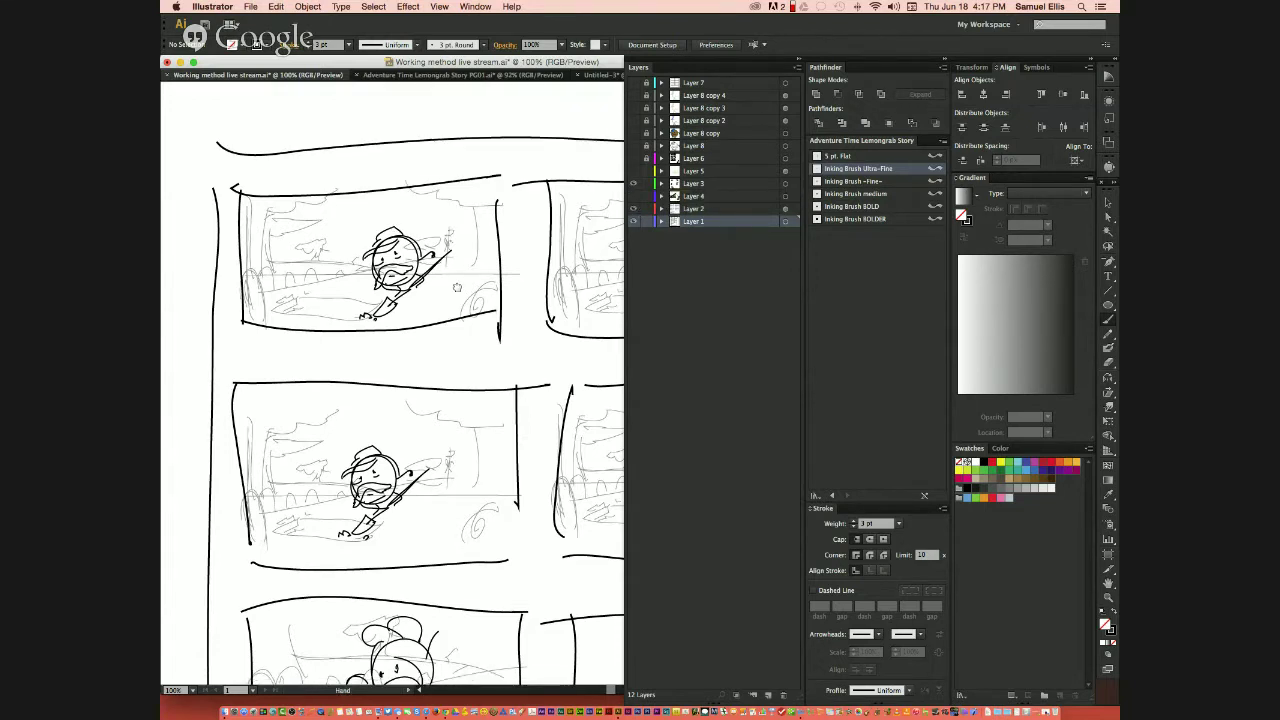
{"action": "scroll", "coordinate": [403, 224], "scroll_direction": "down", "scroll_amount": 3}
{"action": "scroll", "coordinate": [403, 224], "scroll_direction": "right", "scroll_amount": 2}
{"action": "key", "text": "super+minus"}
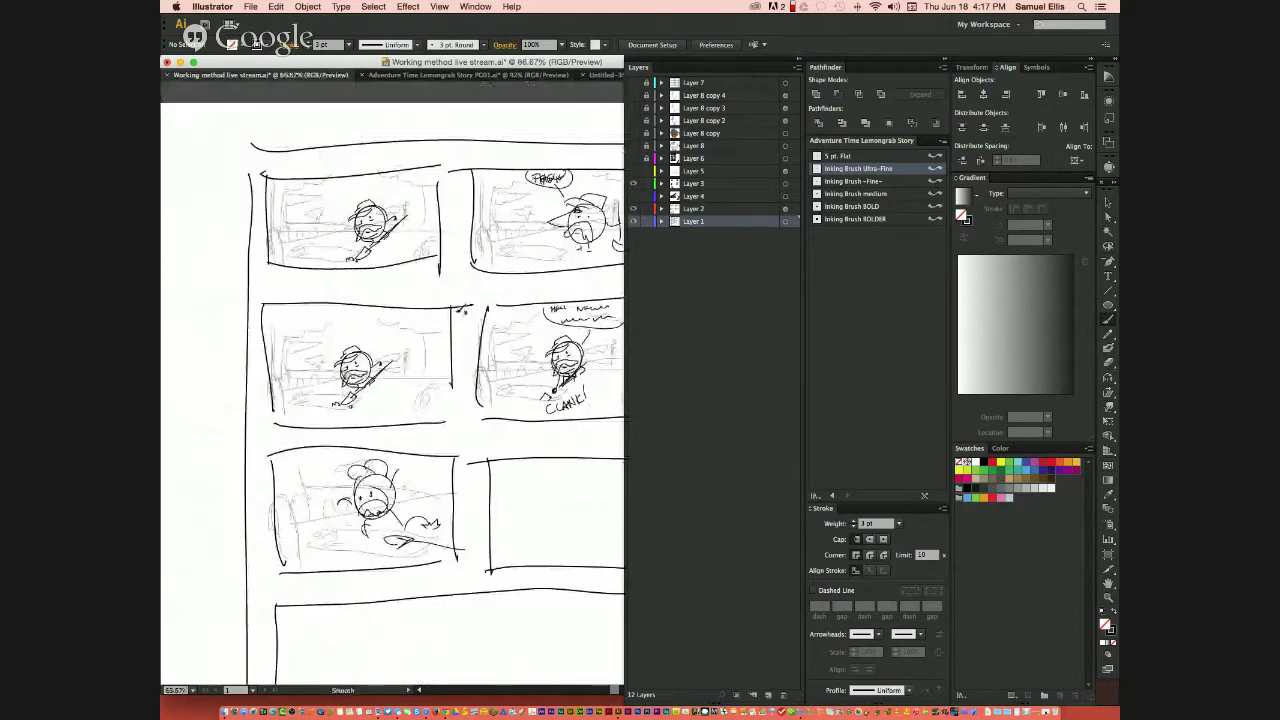
{"action": "left_click_drag", "start_coordinate": [460, 308], "coordinate": [398, 291]}
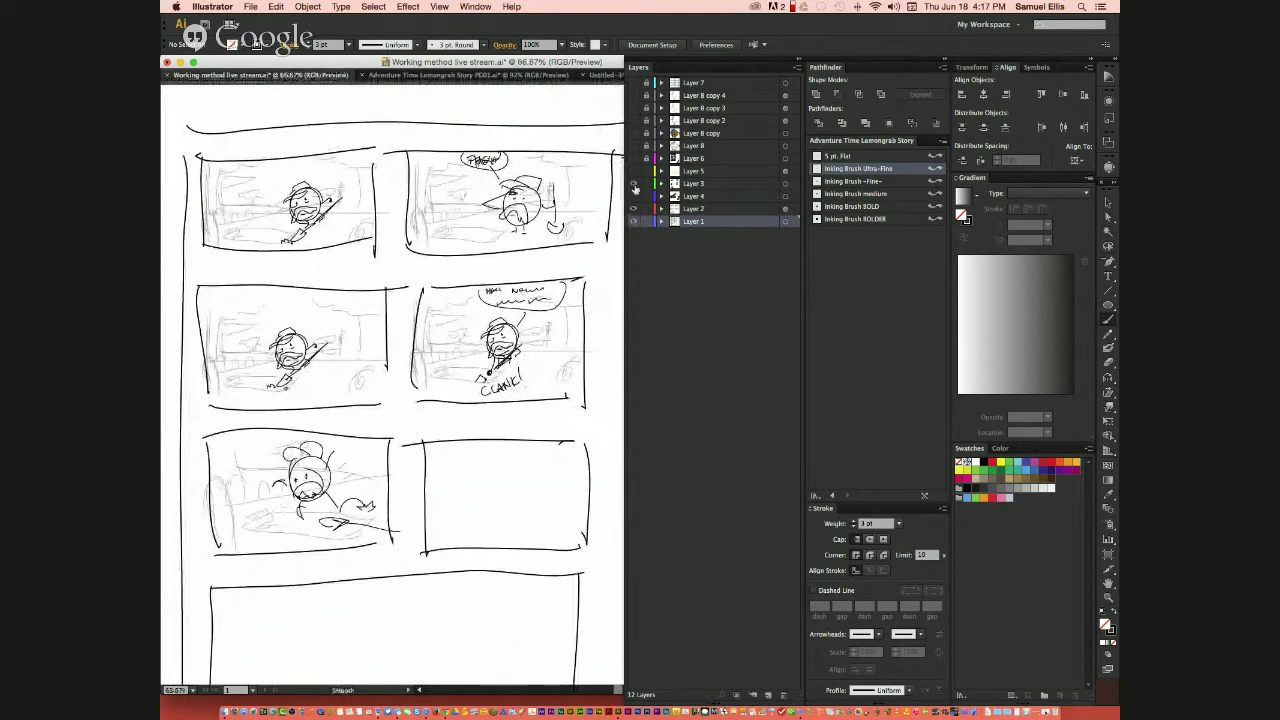
- Hide the character drawings again and frame the page with the first panel in view
{"action": "left_click", "coordinate": [633, 183]}
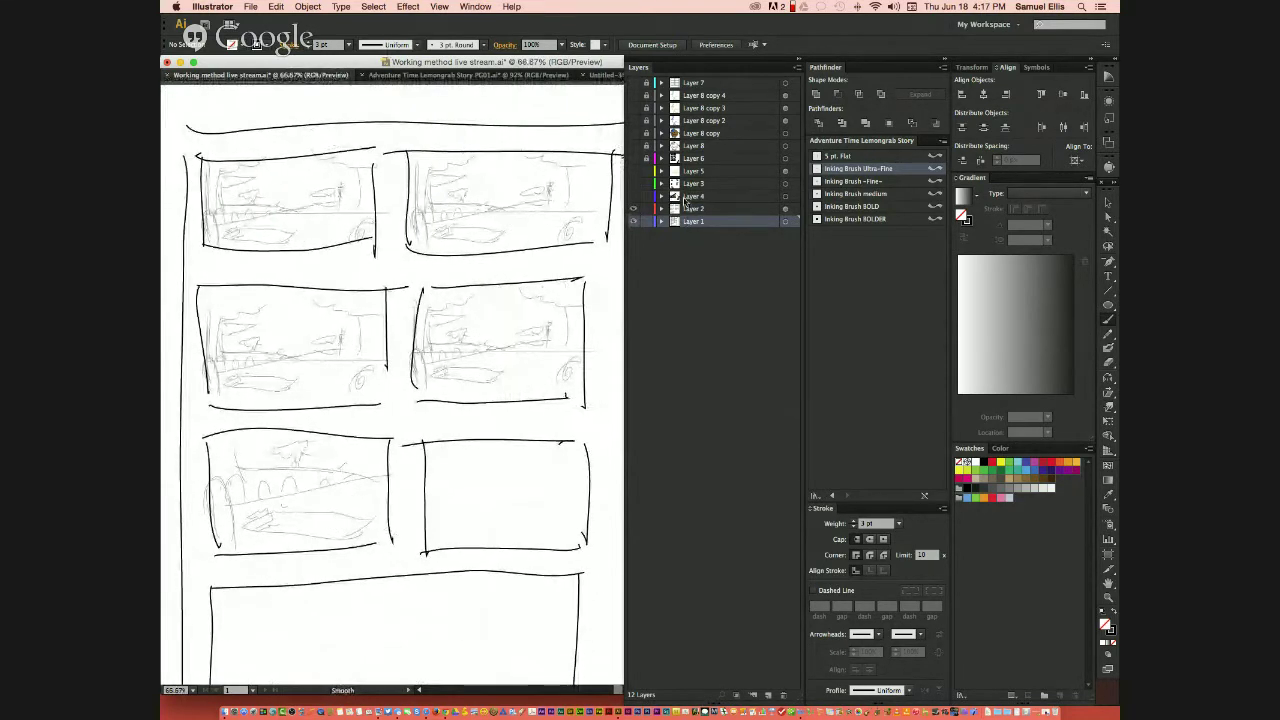
{"action": "key", "text": "space"}
{"action": "left_click_drag", "start_coordinate": [493, 310], "coordinate": [500, 286]}
{"action": "key", "text": "super+minus"}
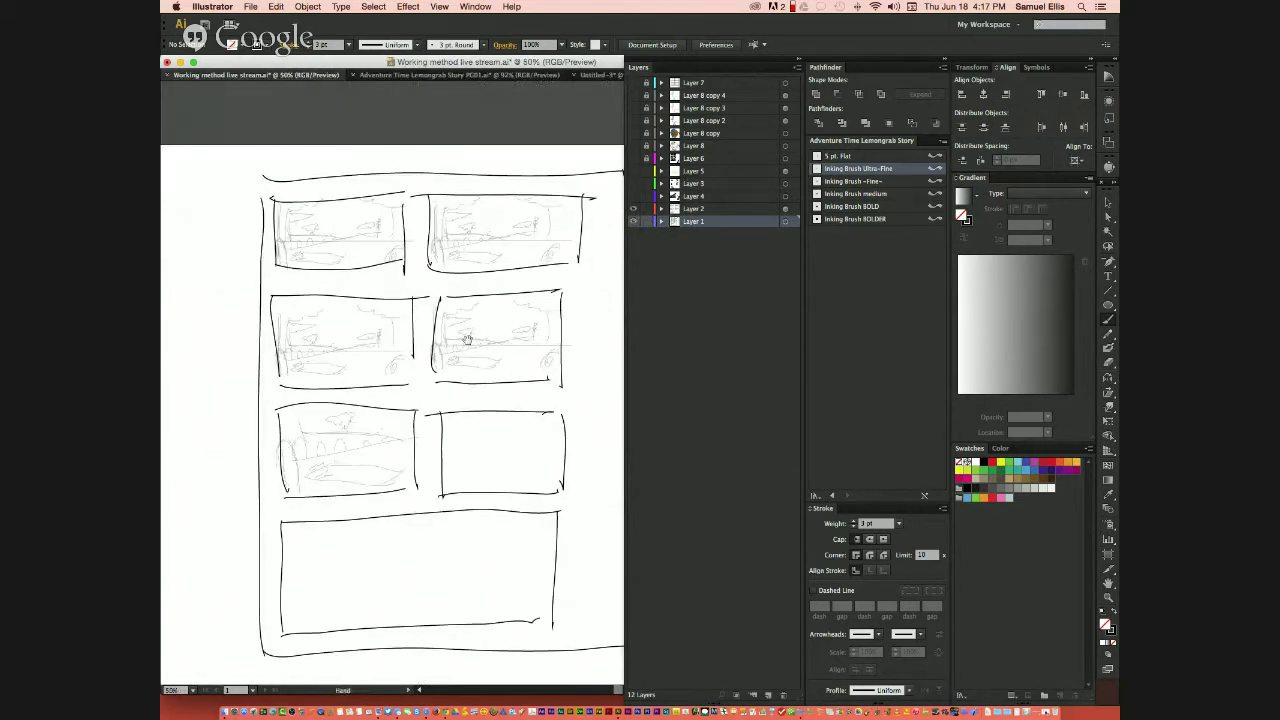
{"action": "left_click_drag", "start_coordinate": [467, 340], "coordinate": [441, 306]}
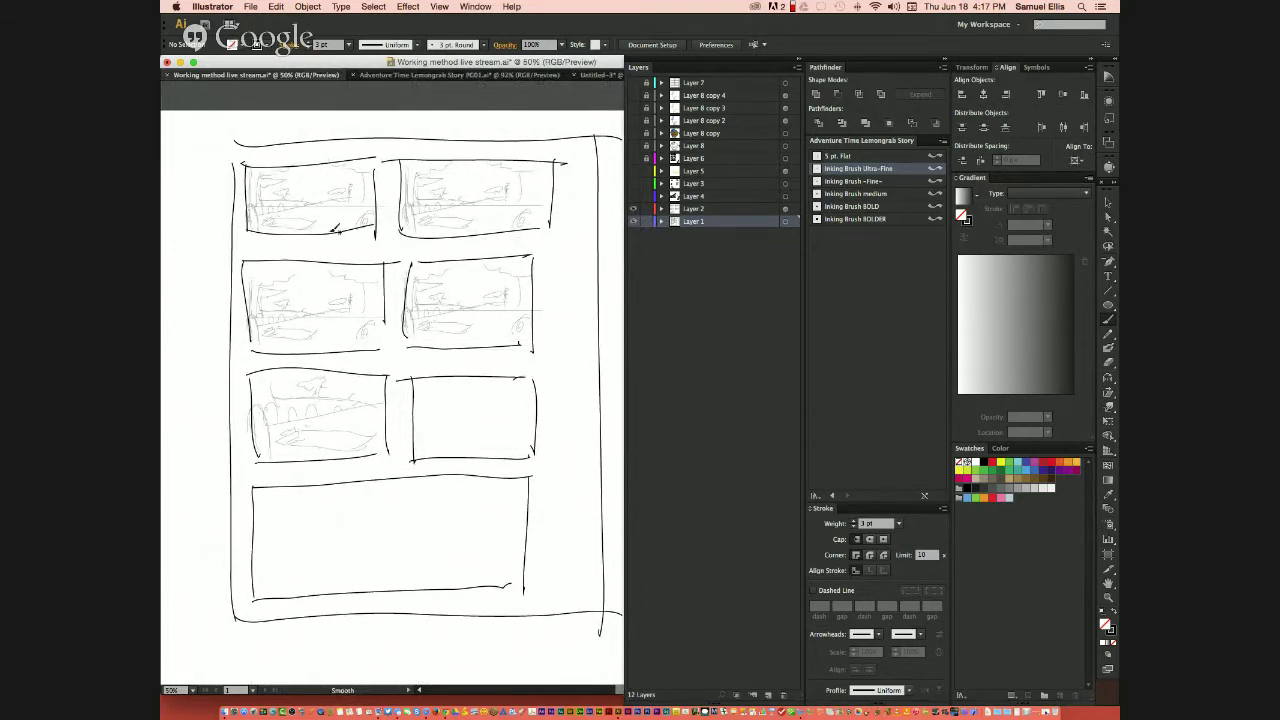
{"action": "scroll", "coordinate": [336, 229], "scroll_direction": "up", "scroll_amount": 4}
{"action": "mouse_move", "coordinate": [338, 180]}
{"action": "left_mouse_down"}
{"action": "mouse_move", "coordinate": [511, 494]}
{"action": "mouse_move", "coordinate": [297, 220]}
{"action": "mouse_move", "coordinate": [563, 443]}
{"action": "mouse_move", "coordinate": [408, 340]}
{"action": "mouse_move", "coordinate": [440, 380]}
{"action": "mouse_move", "coordinate": [403, 337]}
{"action": "left_mouse_up"}
{"action": "scroll", "coordinate": [403, 337], "scroll_direction": "down", "scroll_amount": 1}
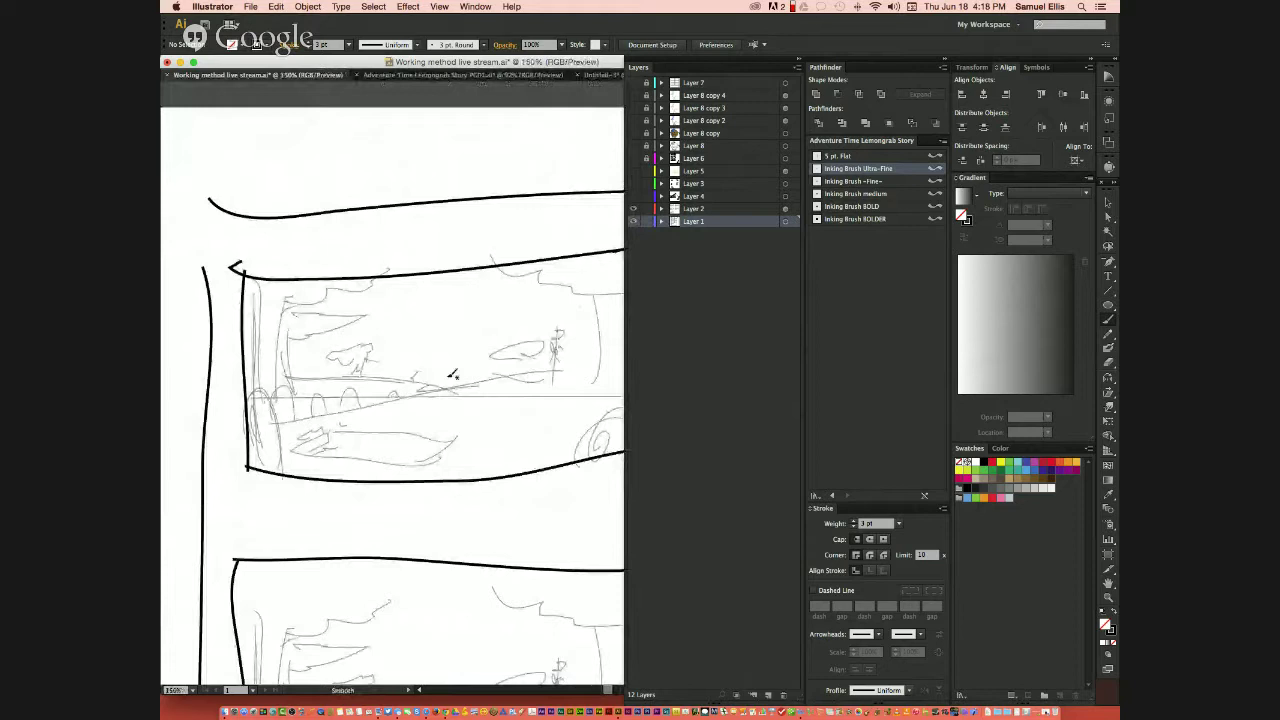
- Add a new ink layer and ink the tombstone's arch, inner edge and mark
{"action": "scroll", "coordinate": [409, 363], "scroll_direction": "right", "scroll_amount": 2}
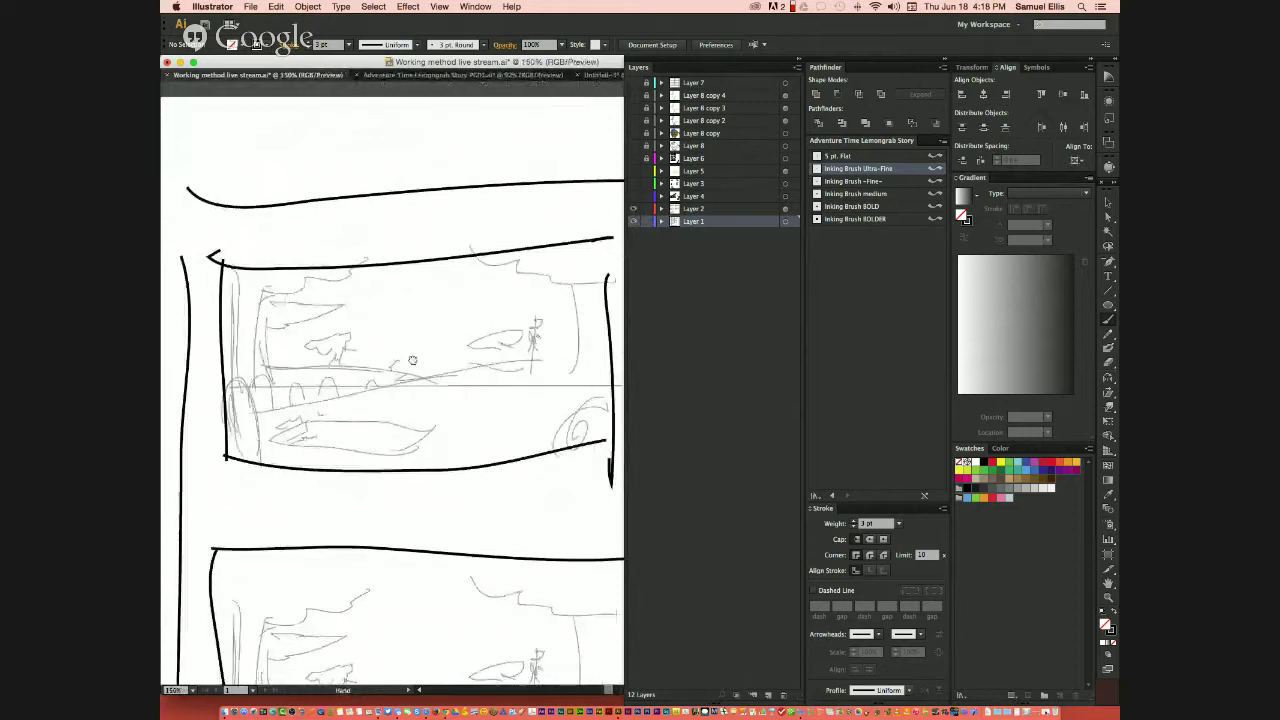
{"action": "left_click", "coordinate": [768, 694]}
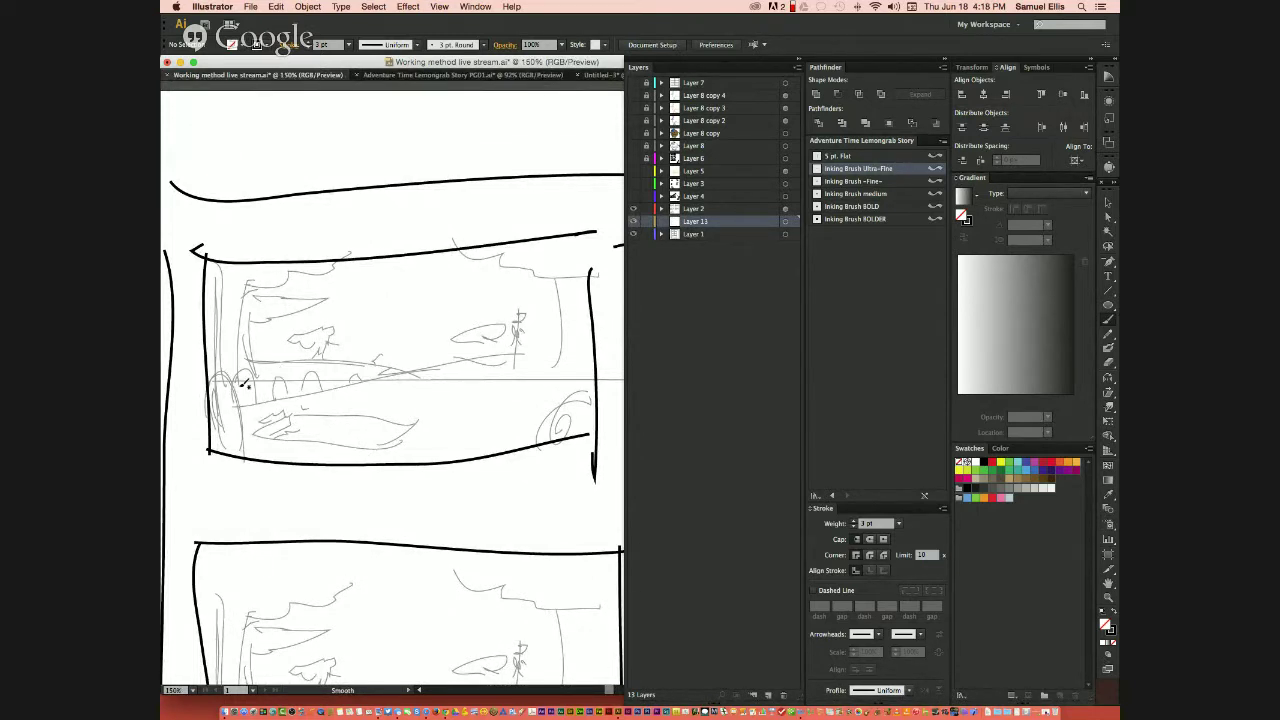
{"action": "mouse_move", "coordinate": [211, 386]}
{"action": "left_mouse_down"}
{"action": "mouse_move", "coordinate": [238, 372]}
{"action": "mouse_move", "coordinate": [242, 456]}
{"action": "left_mouse_up"}
{"action": "mouse_move", "coordinate": [236, 388]}
{"action": "left_mouse_down"}
{"action": "mouse_move", "coordinate": [216, 404]}
{"action": "mouse_move", "coordinate": [216, 452]}
{"action": "left_mouse_up"}
{"action": "mouse_move", "coordinate": [232, 390]}
{"action": "left_mouse_down"}
{"action": "mouse_move", "coordinate": [221, 404]}
{"action": "mouse_move", "coordinate": [238, 402]}
{"action": "mouse_move", "coordinate": [240, 438]}
{"action": "left_mouse_up"}
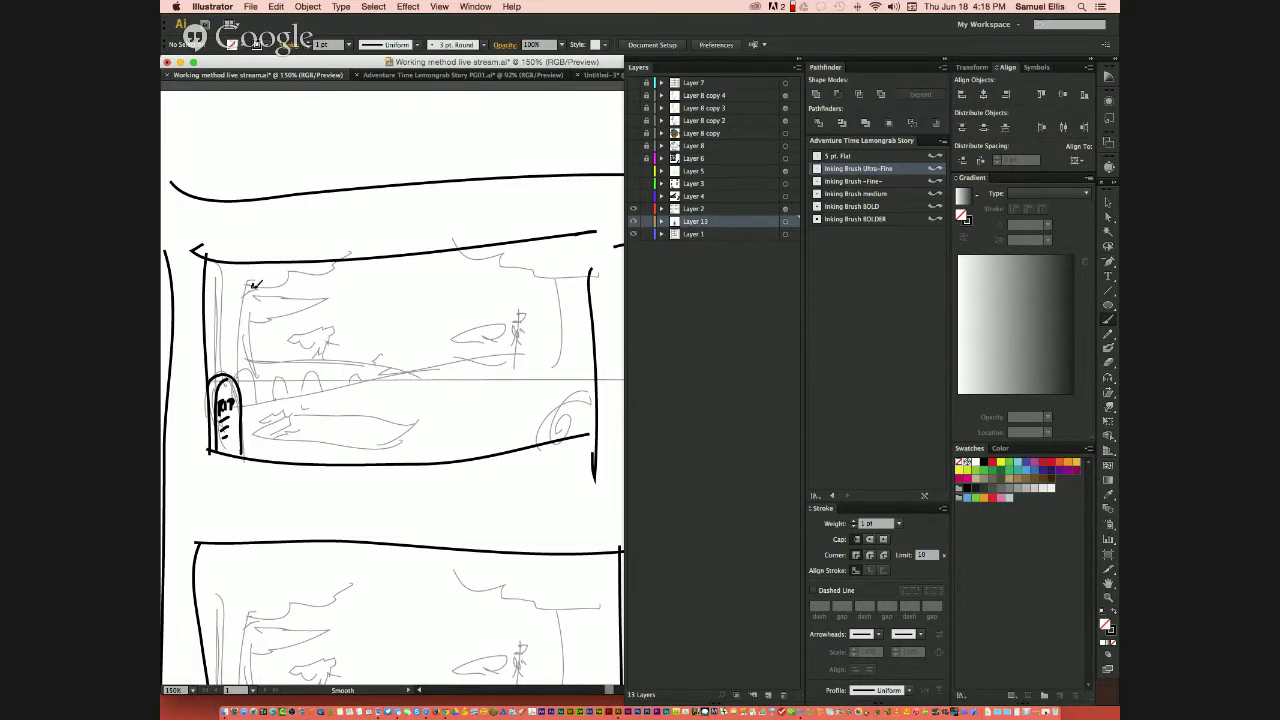
- Ink a tree trunk with branches and a scalloped canopy, a small arched door, and the slab edge
{"action": "left_click_drag", "start_coordinate": [254, 285], "coordinate": [238, 316]}
{"action": "left_click_drag", "start_coordinate": [244, 310], "coordinate": [235, 376]}
{"action": "mouse_move", "coordinate": [233, 293]}
{"action": "left_mouse_down"}
{"action": "mouse_move", "coordinate": [215, 370]}
{"action": "mouse_move", "coordinate": [215, 355]}
{"action": "left_mouse_up"}
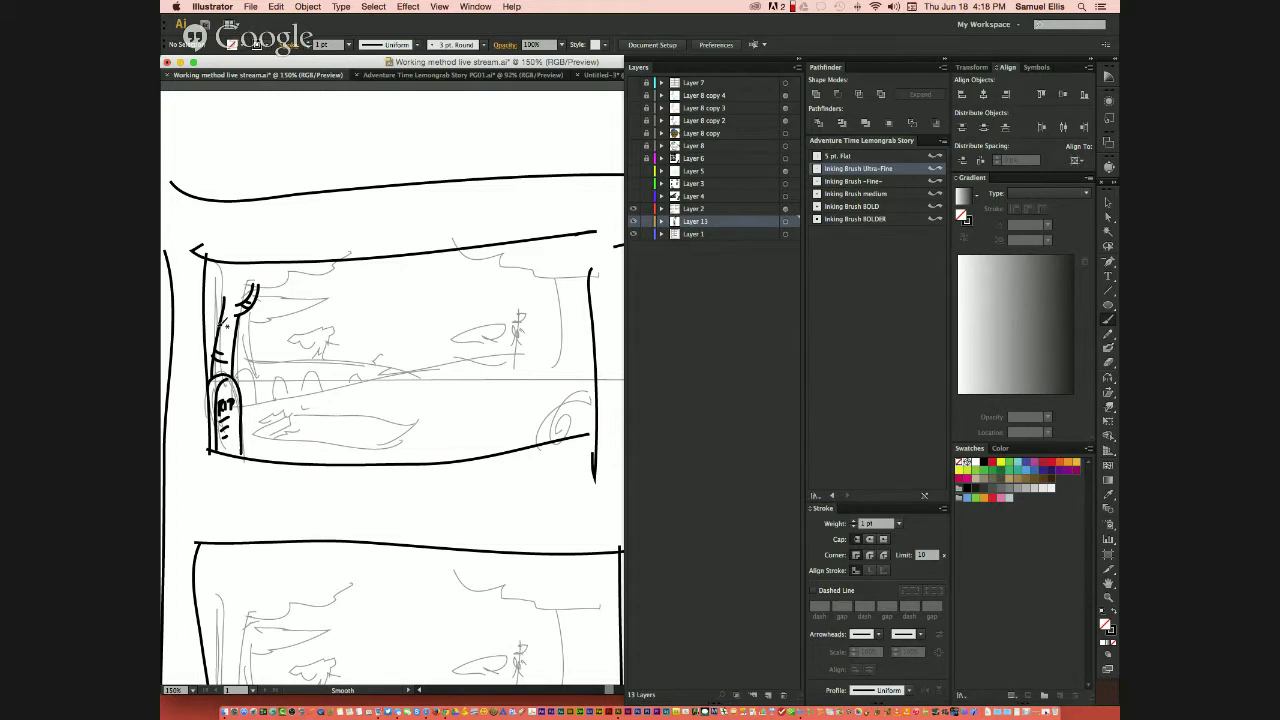
{"action": "left_click_drag", "start_coordinate": [212, 298], "coordinate": [218, 320]}
{"action": "mouse_move", "coordinate": [258, 296]}
{"action": "left_mouse_down"}
{"action": "mouse_move", "coordinate": [311, 272]}
{"action": "mouse_move", "coordinate": [352, 262]}
{"action": "left_mouse_up"}
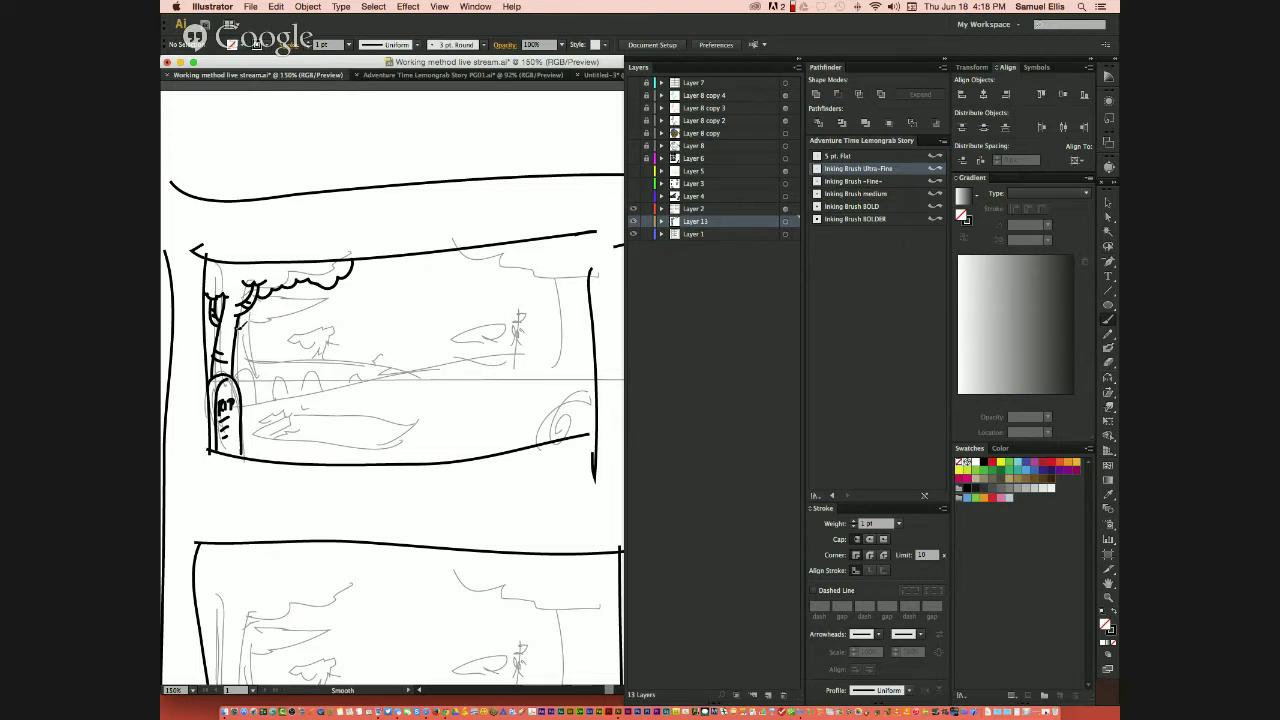
{"action": "mouse_move", "coordinate": [238, 328]}
{"action": "left_mouse_down"}
{"action": "mouse_move", "coordinate": [286, 300]}
{"action": "mouse_move", "coordinate": [286, 286]}
{"action": "left_mouse_up"}
{"action": "left_click_drag", "start_coordinate": [324, 274], "coordinate": [346, 260]}
{"action": "mouse_move", "coordinate": [251, 382]}
{"action": "left_mouse_down"}
{"action": "mouse_move", "coordinate": [251, 412]}
{"action": "mouse_move", "coordinate": [279, 385]}
{"action": "mouse_move", "coordinate": [260, 410]}
{"action": "mouse_move", "coordinate": [296, 420]}
{"action": "left_mouse_up"}
{"action": "left_click_drag", "start_coordinate": [378, 448], "coordinate": [430, 420]}
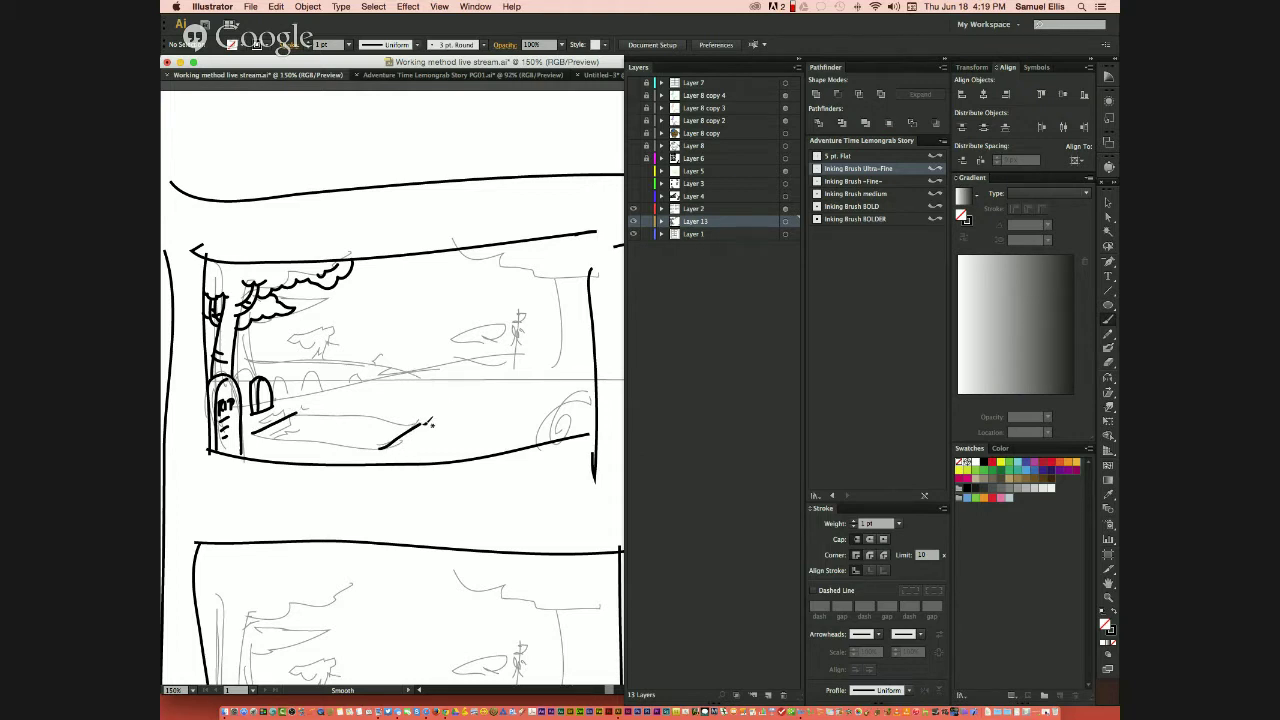
- Ink the flat floor slab outline and a long horizon line across the panel
{"action": "left_click_drag", "start_coordinate": [256, 433], "coordinate": [386, 448]}
{"action": "left_click_drag", "start_coordinate": [300, 414], "coordinate": [422, 424]}
{"action": "mouse_move", "coordinate": [296, 416]}
{"action": "left_mouse_down"}
{"action": "mouse_move", "coordinate": [298, 436]}
{"action": "mouse_move", "coordinate": [285, 438]}
{"action": "mouse_move", "coordinate": [392, 433]}
{"action": "left_mouse_up"}
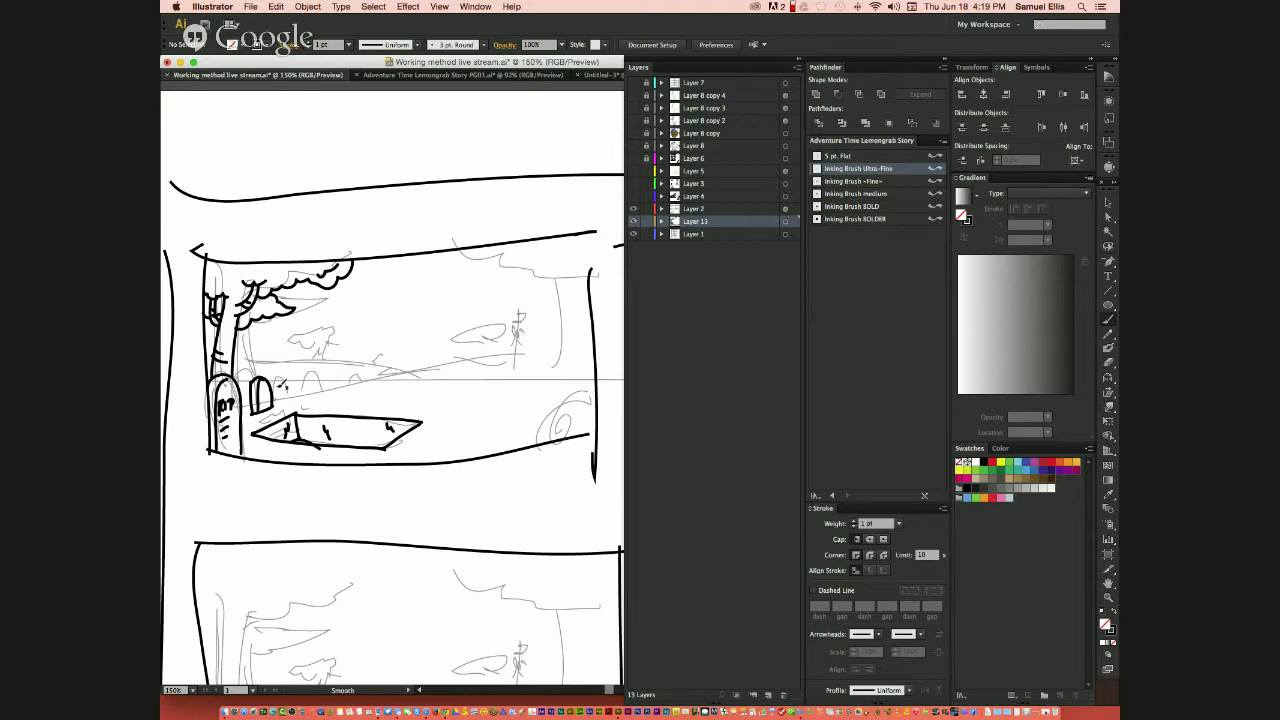
{"action": "left_click_drag", "start_coordinate": [285, 391], "coordinate": [556, 384]}
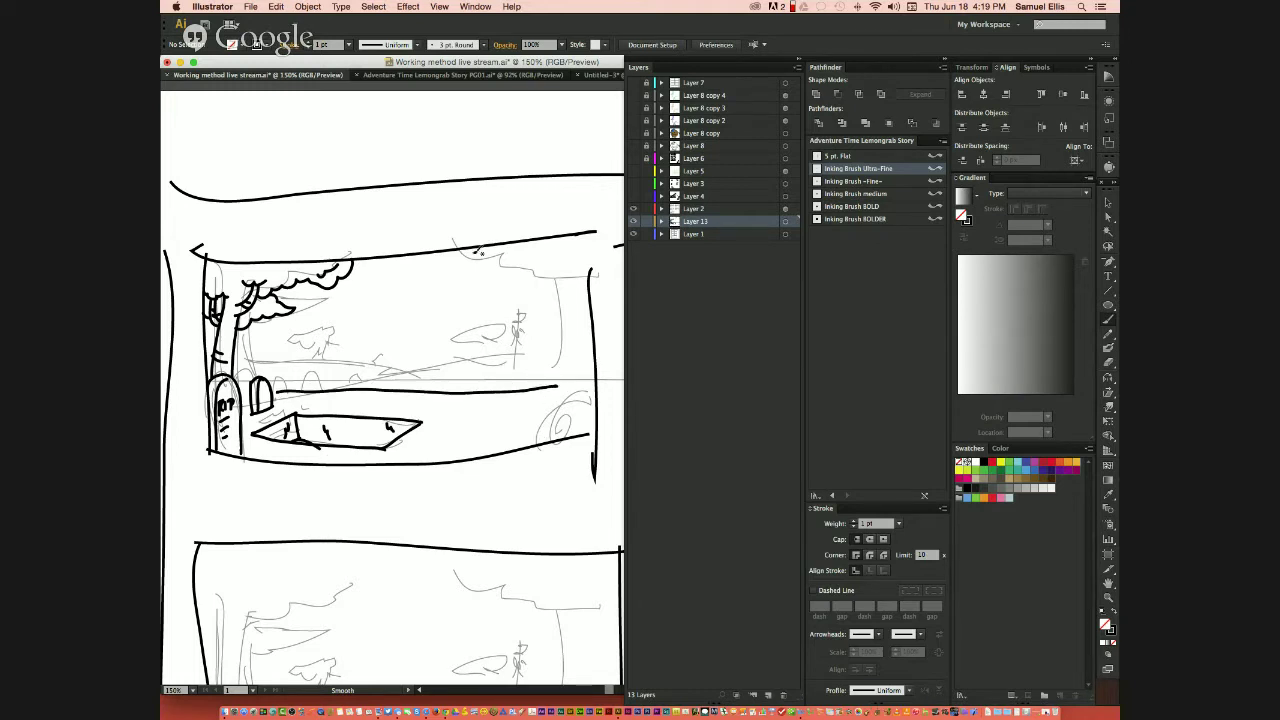
- Ink drooping foliage and a tall right-side tree with a branch and scalloped canopy
{"action": "mouse_move", "coordinate": [464, 246]}
{"action": "left_mouse_down"}
{"action": "mouse_move", "coordinate": [558, 280]}
{"action": "mouse_move", "coordinate": [542, 296]}
{"action": "mouse_move", "coordinate": [570, 312]}
{"action": "left_mouse_up"}
{"action": "mouse_move", "coordinate": [540, 268]}
{"action": "left_mouse_down"}
{"action": "mouse_move", "coordinate": [556, 307]}
{"action": "mouse_move", "coordinate": [569, 285]}
{"action": "mouse_move", "coordinate": [559, 269]}
{"action": "mouse_move", "coordinate": [571, 311]}
{"action": "mouse_move", "coordinate": [559, 314]}
{"action": "mouse_move", "coordinate": [556, 396]}
{"action": "left_mouse_up"}
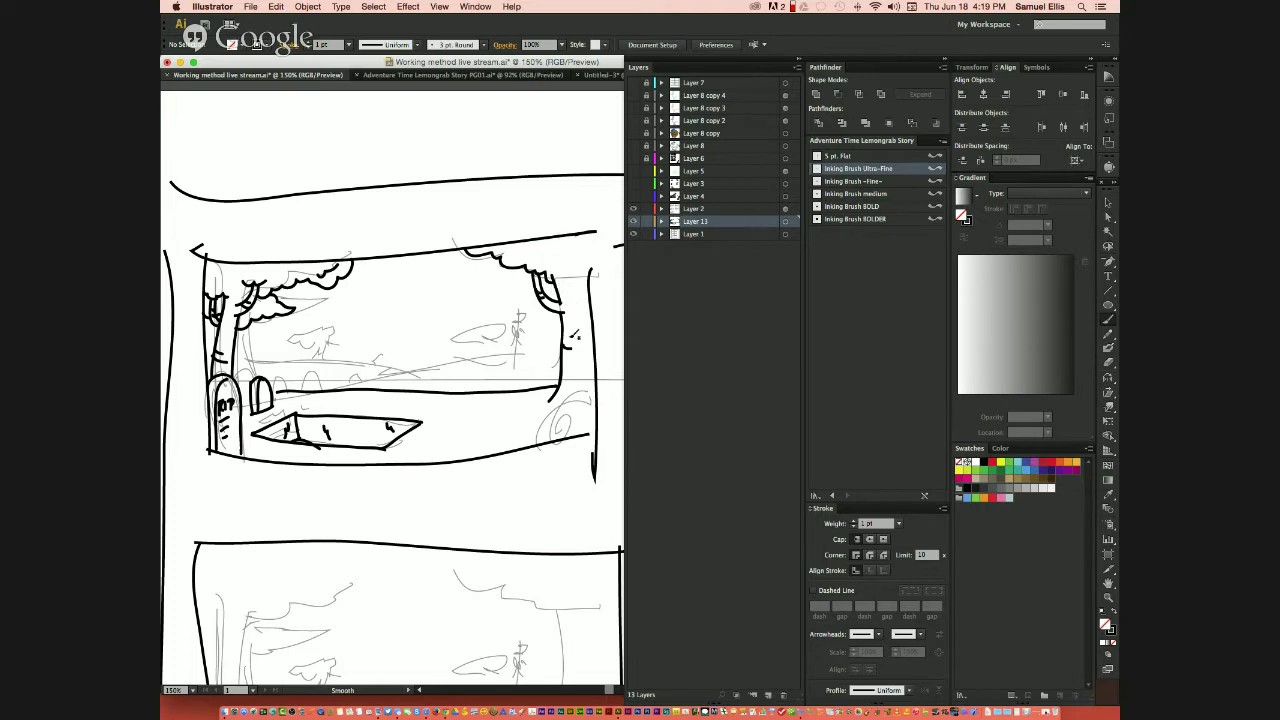
{"action": "left_click_drag", "start_coordinate": [577, 272], "coordinate": [594, 392]}
{"action": "left_click_drag", "start_coordinate": [592, 286], "coordinate": [598, 290]}
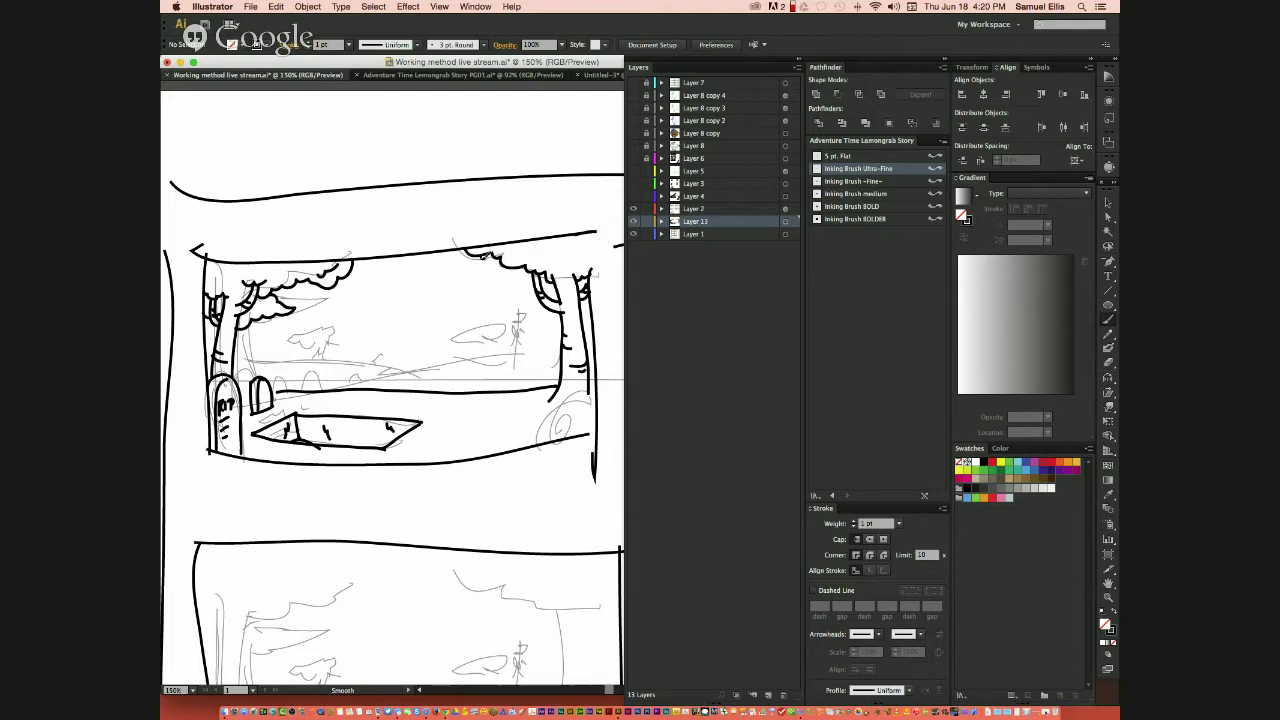
{"action": "mouse_move", "coordinate": [482, 255]}
{"action": "left_mouse_down"}
{"action": "mouse_move", "coordinate": [538, 311]}
{"action": "mouse_move", "coordinate": [550, 303]}
{"action": "mouse_move", "coordinate": [526, 277]}
{"action": "left_mouse_up"}
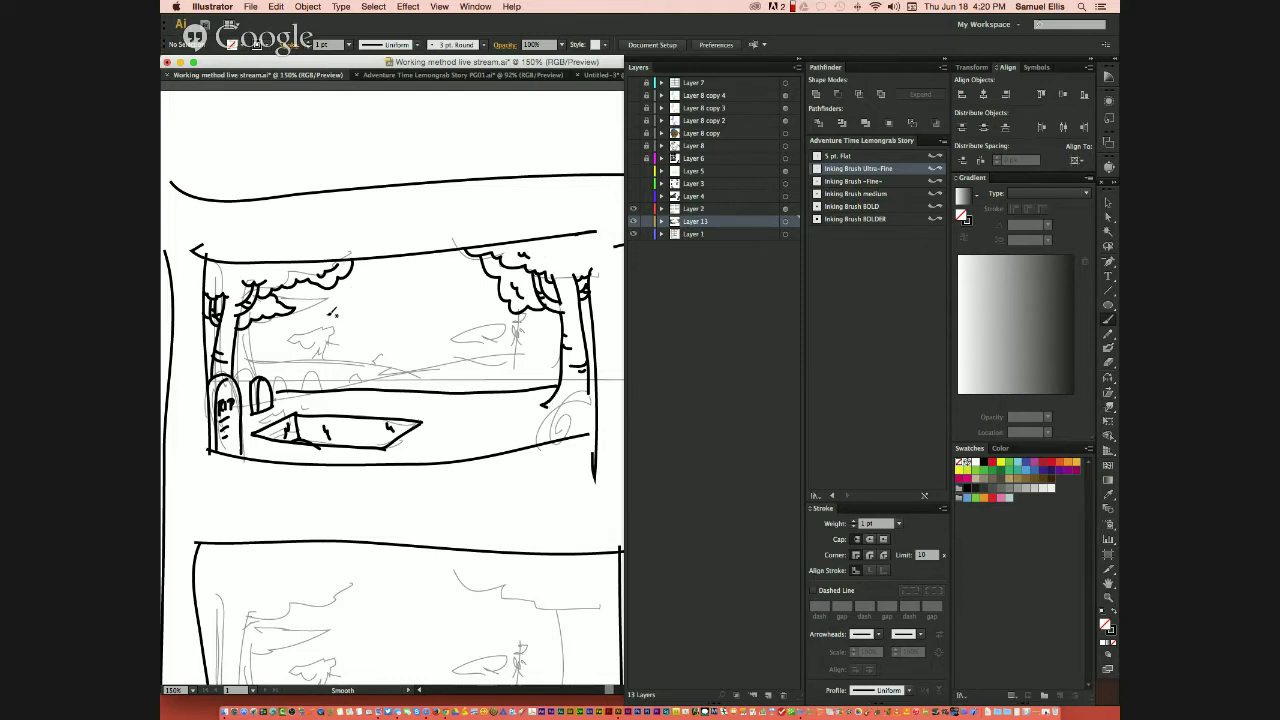
- Sketch a trial box with inner edges, floor and ground lines, and small figures above the panel
{"action": "scroll", "coordinate": [335, 314], "scroll_direction": "up", "scroll_amount": 5}
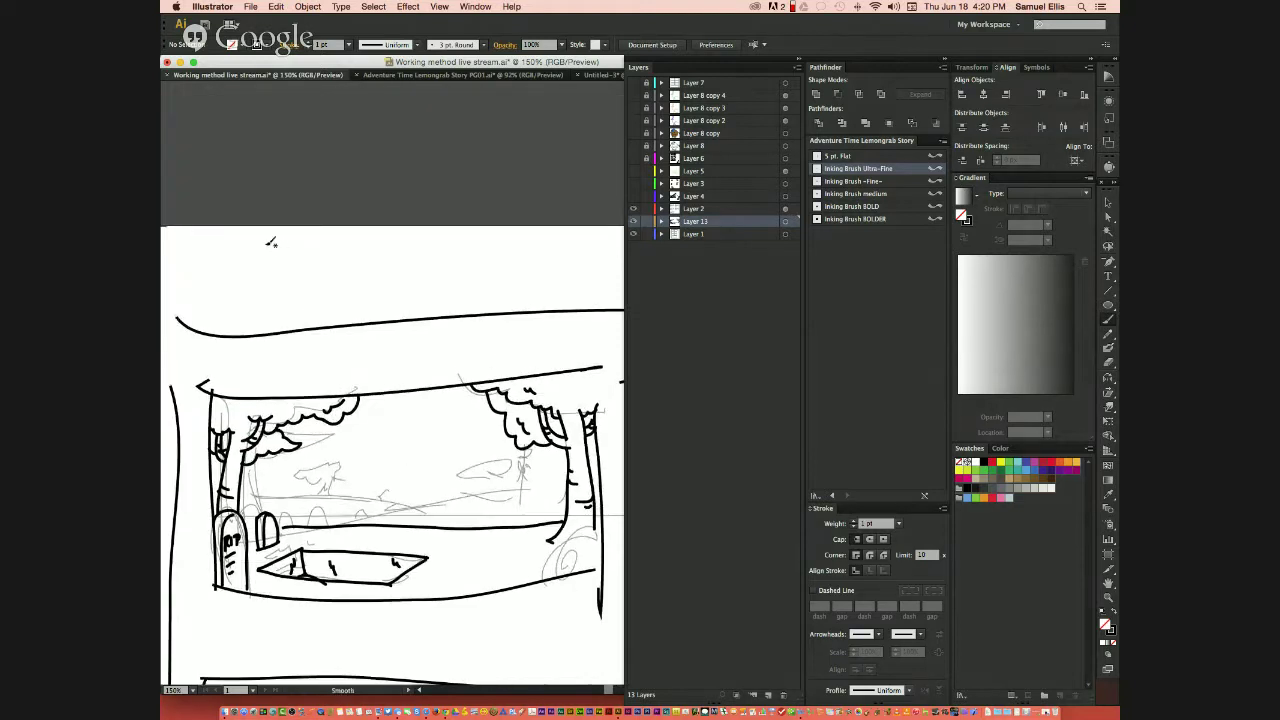
{"action": "mouse_move", "coordinate": [267, 240]}
{"action": "left_mouse_down"}
{"action": "mouse_move", "coordinate": [270, 293]}
{"action": "mouse_move", "coordinate": [456, 302]}
{"action": "mouse_move", "coordinate": [477, 273]}
{"action": "mouse_move", "coordinate": [470, 227]}
{"action": "mouse_move", "coordinate": [480, 306]}
{"action": "left_mouse_up"}
{"action": "left_click_drag", "start_coordinate": [465, 228], "coordinate": [469, 315]}
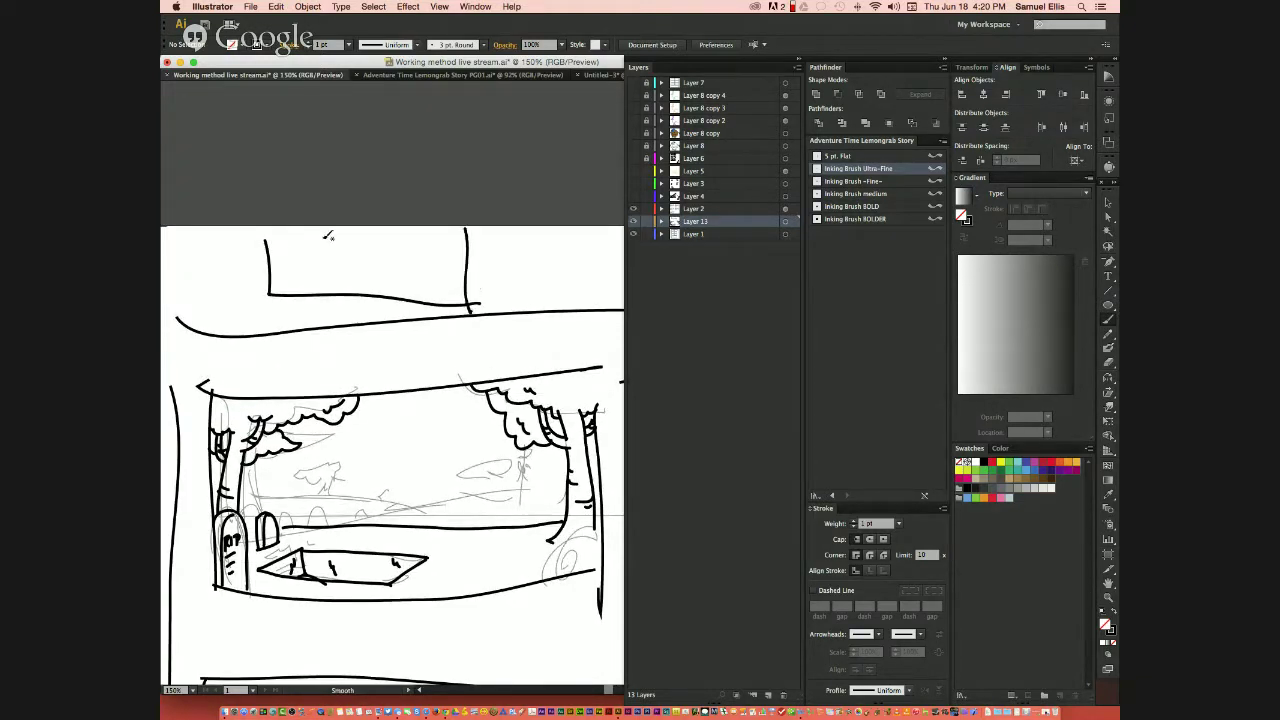
{"action": "left_click_drag", "start_coordinate": [266, 229], "coordinate": [470, 232]}
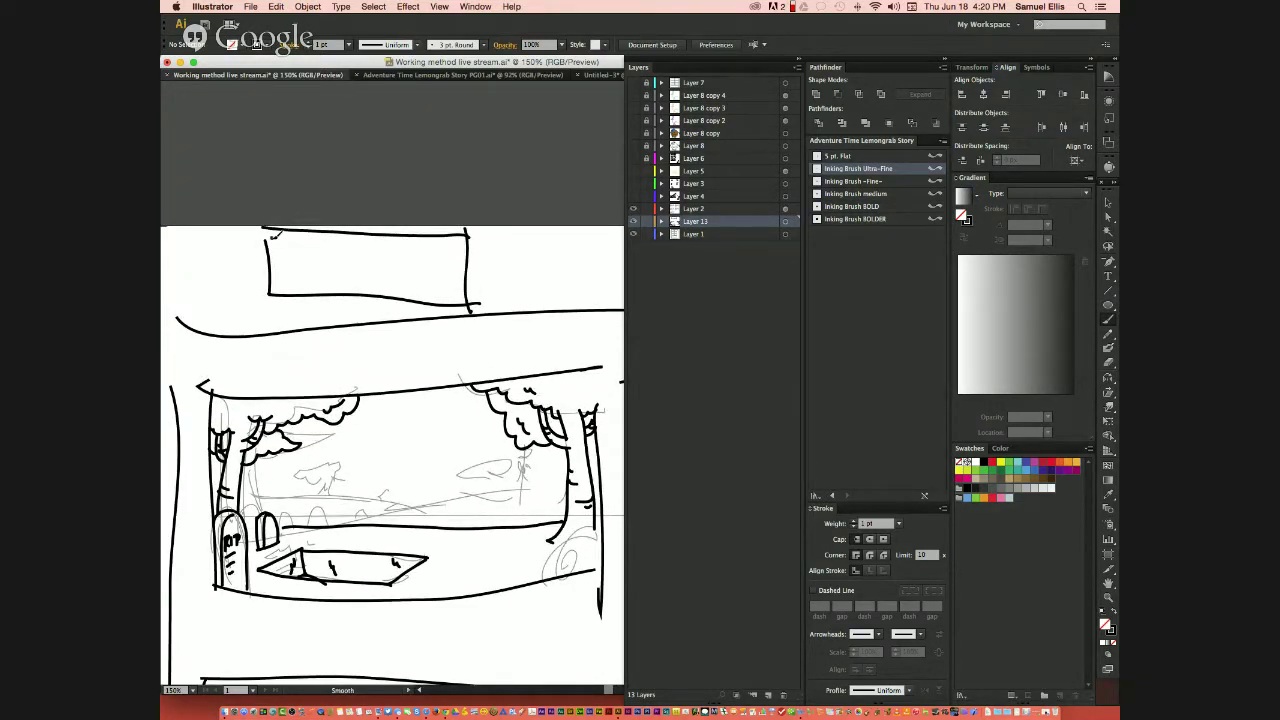
{"action": "mouse_move", "coordinate": [272, 238]}
{"action": "left_mouse_down"}
{"action": "mouse_move", "coordinate": [466, 241]}
{"action": "mouse_move", "coordinate": [443, 303]}
{"action": "left_mouse_up"}
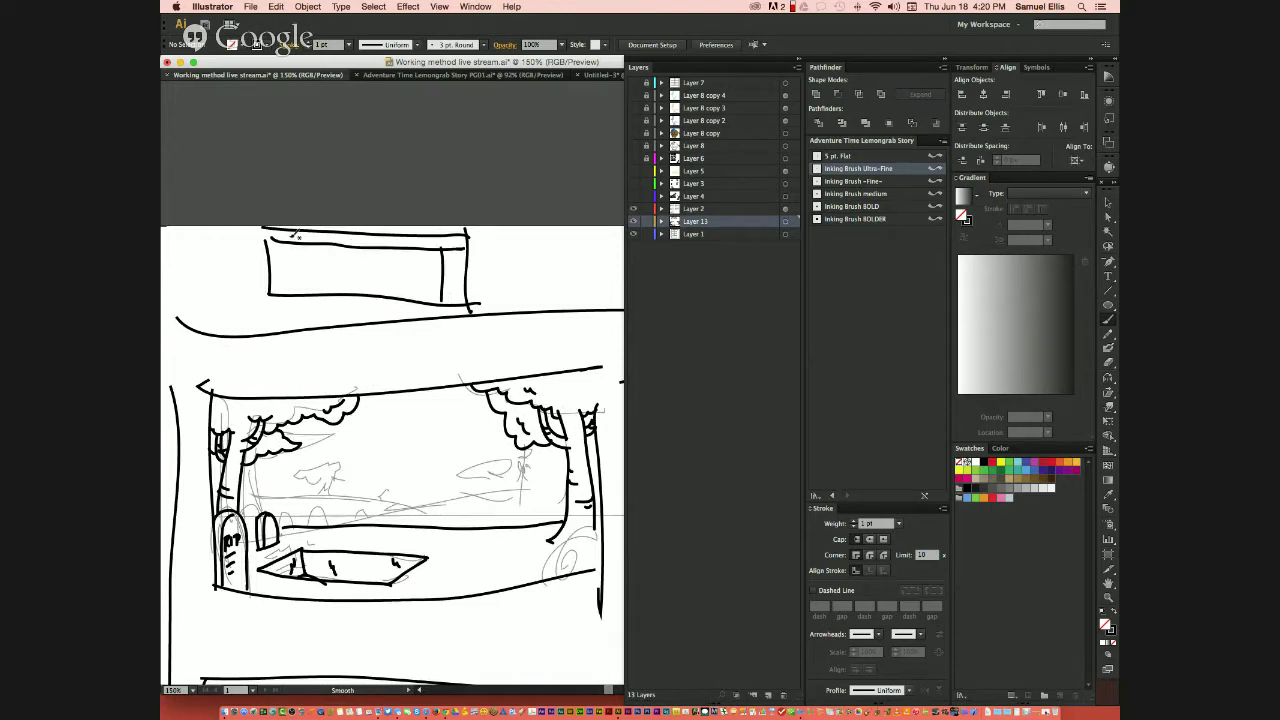
{"action": "left_click_drag", "start_coordinate": [294, 244], "coordinate": [295, 292]}
{"action": "left_click_drag", "start_coordinate": [294, 293], "coordinate": [230, 326]}
{"action": "left_click_drag", "start_coordinate": [462, 305], "coordinate": [472, 322]}
{"action": "left_click_drag", "start_coordinate": [228, 323], "coordinate": [502, 331]}
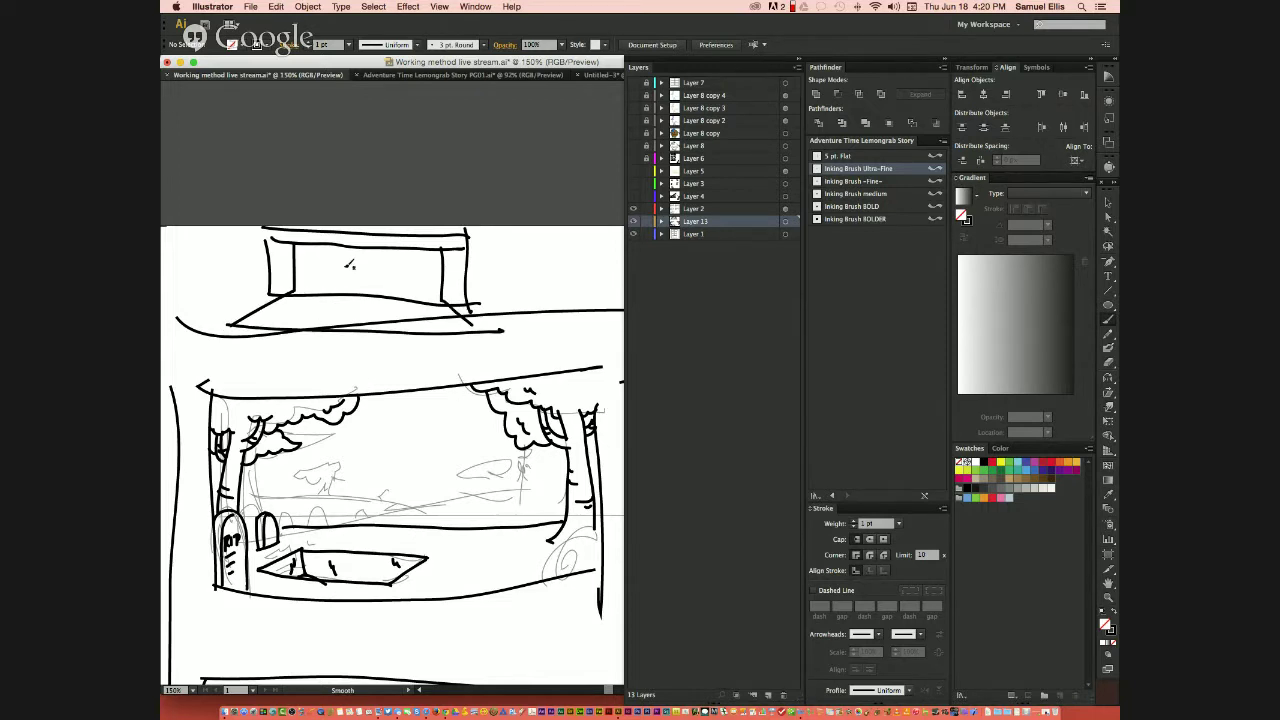
{"action": "mouse_move", "coordinate": [349, 270]}
{"action": "left_mouse_down"}
{"action": "mouse_move", "coordinate": [343, 292]}
{"action": "mouse_move", "coordinate": [392, 305]}
{"action": "mouse_move", "coordinate": [382, 270]}
{"action": "left_mouse_up"}
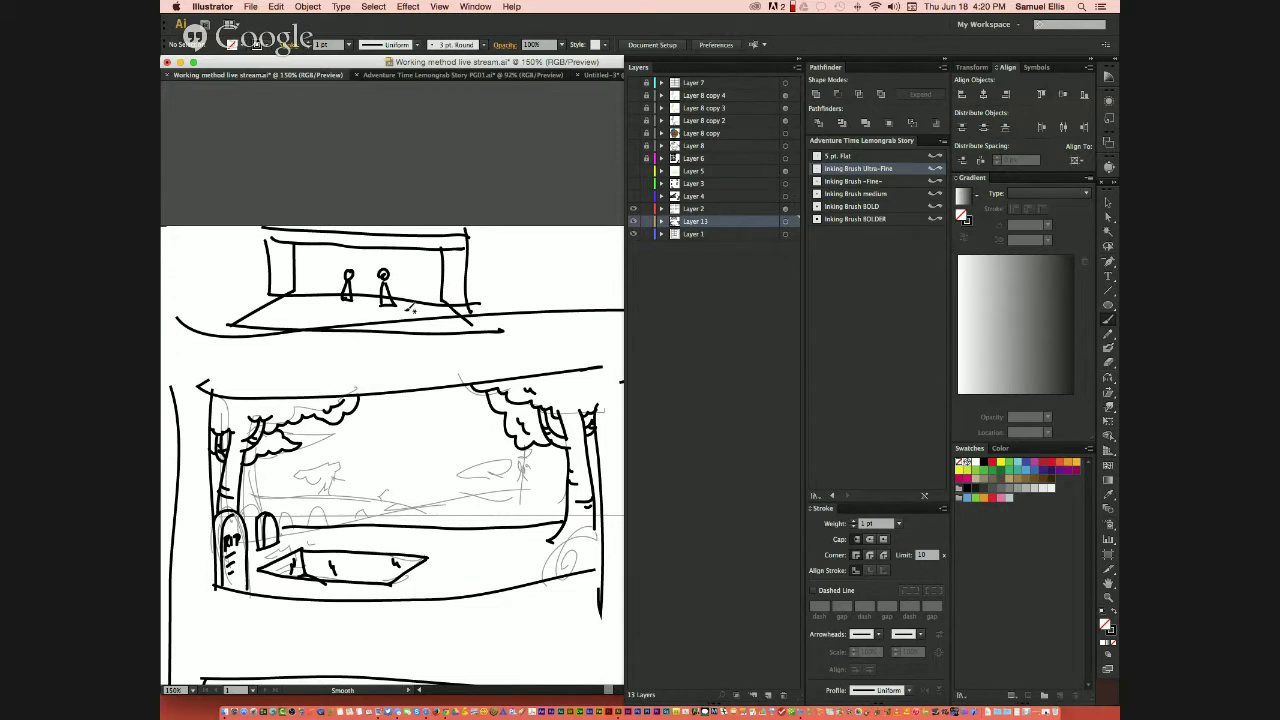
- Switch to the Selection tool, marquee the trial box sketch and delete it
{"action": "key", "text": "a"}
{"action": "key", "text": "v"}
{"action": "left_click_drag", "start_coordinate": [240, 212], "coordinate": [477, 320]}
{"action": "key", "text": "Delete"}
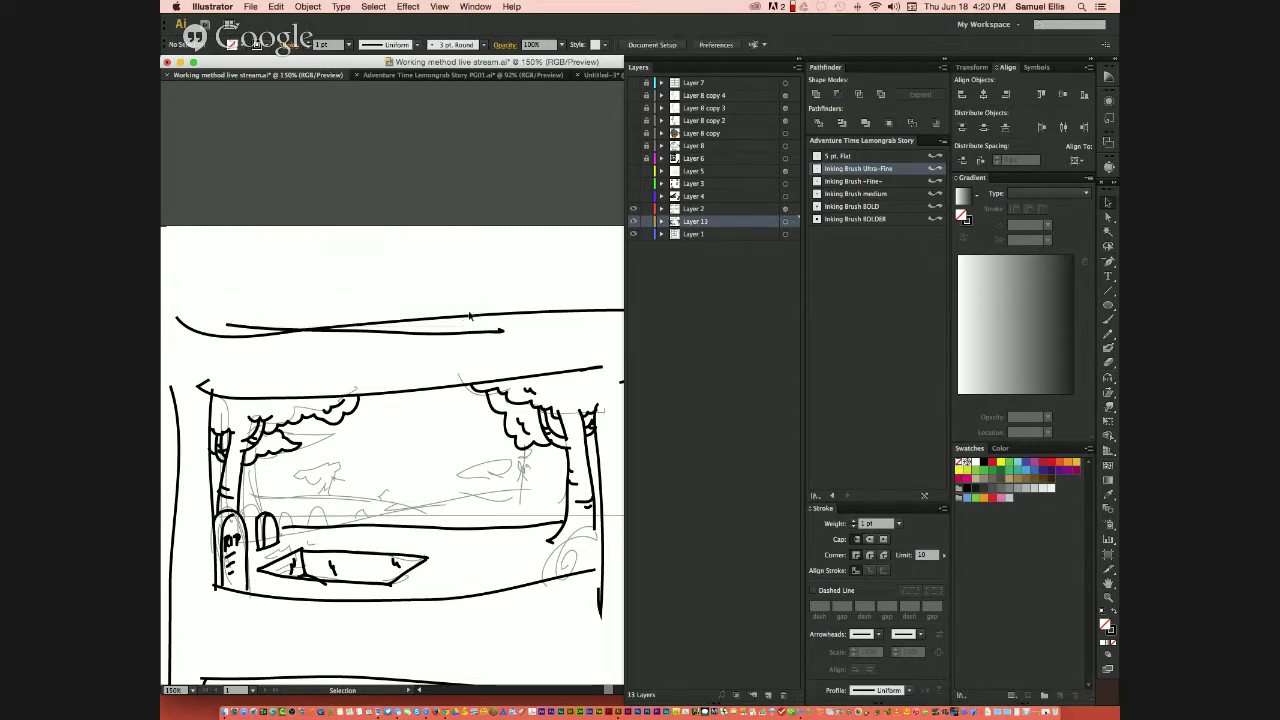
- Delete the leftover stray stroke and add a new layer for the character
{"action": "left_click", "coordinate": [463, 333]}
{"action": "key", "text": "Delete"}
{"action": "scroll", "coordinate": [505, 411], "scroll_direction": "down", "scroll_amount": 5}
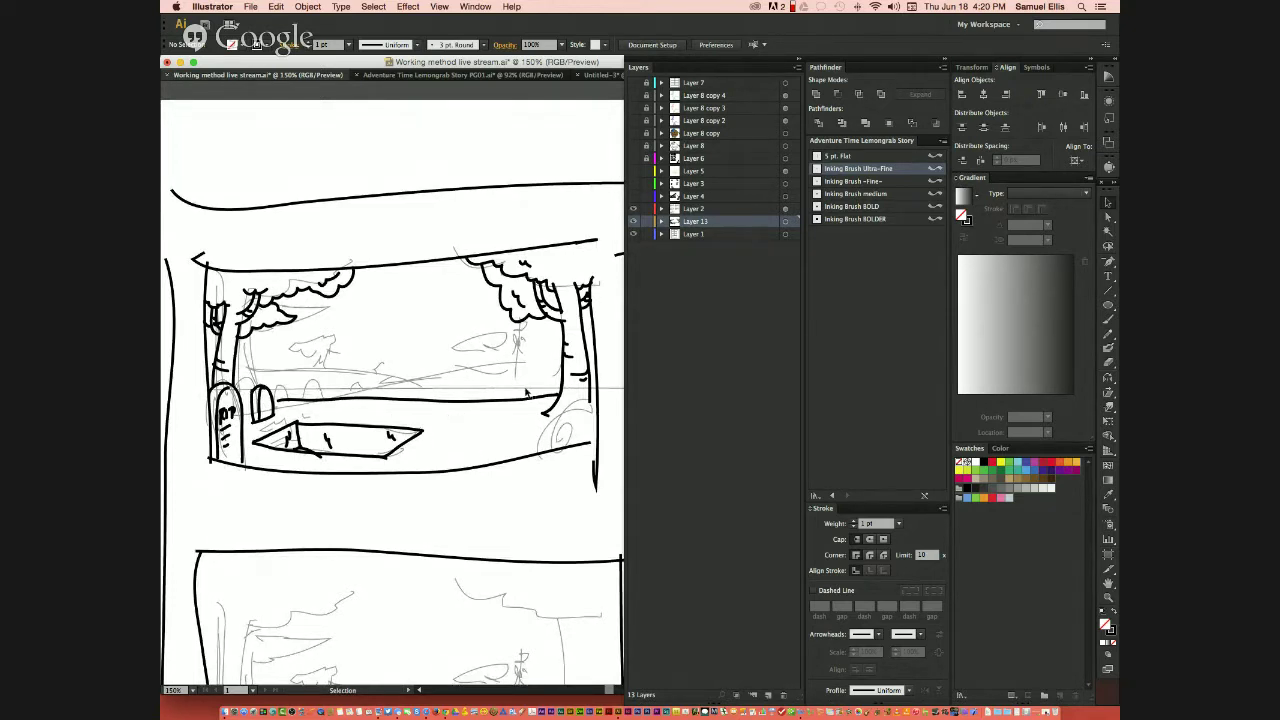
{"action": "left_click", "coordinate": [768, 694]}
- With the Pencil, draw the round character's head, cap, eyes, mustache and arm, plus a ground stroke
{"action": "key", "text": "n"}
{"action": "mouse_move", "coordinate": [461, 347]}
{"action": "left_mouse_down"}
{"action": "mouse_move", "coordinate": [428, 390]}
{"action": "mouse_move", "coordinate": [454, 415]}
{"action": "mouse_move", "coordinate": [494, 373]}
{"action": "mouse_move", "coordinate": [472, 353]}
{"action": "mouse_move", "coordinate": [440, 361]}
{"action": "mouse_move", "coordinate": [462, 356]}
{"action": "mouse_move", "coordinate": [434, 349]}
{"action": "mouse_move", "coordinate": [468, 336]}
{"action": "left_mouse_up"}
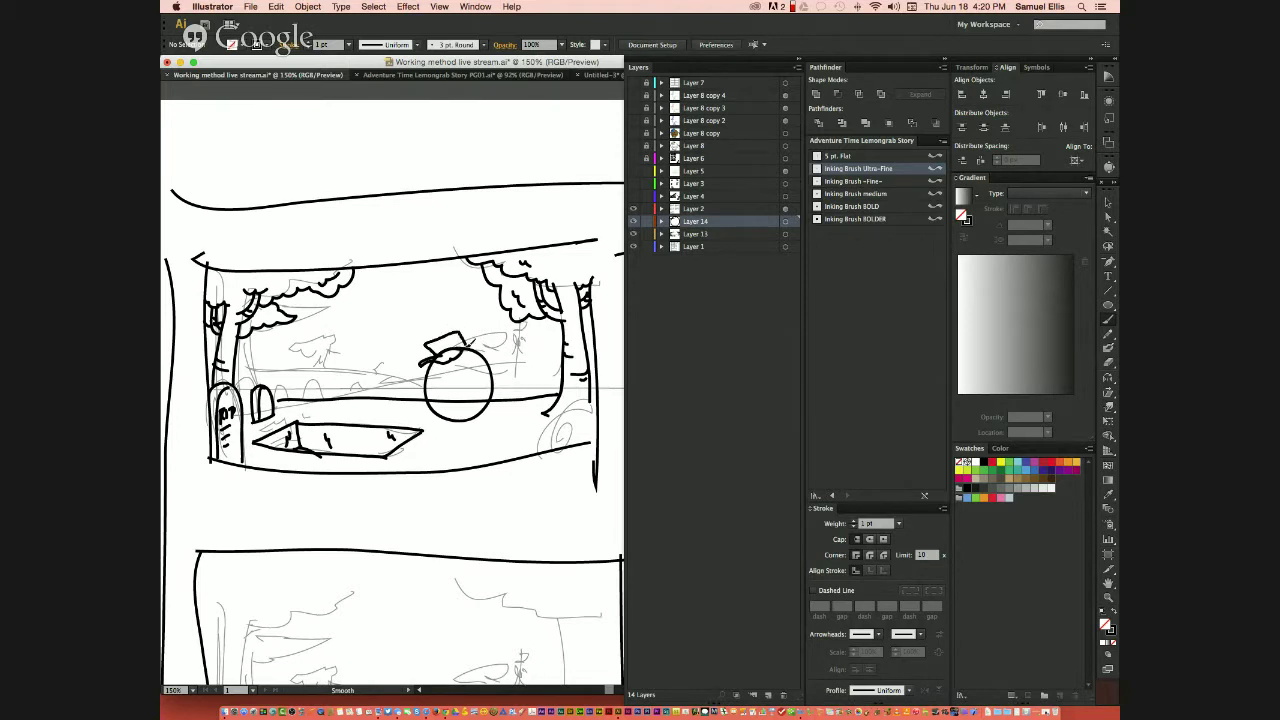
{"action": "left_click", "coordinate": [460, 378]}
{"action": "left_click", "coordinate": [435, 381]}
{"action": "mouse_move", "coordinate": [457, 383]}
{"action": "left_mouse_down"}
{"action": "mouse_move", "coordinate": [440, 386]}
{"action": "mouse_move", "coordinate": [478, 390]}
{"action": "mouse_move", "coordinate": [438, 412]}
{"action": "mouse_move", "coordinate": [452, 422]}
{"action": "mouse_move", "coordinate": [420, 431]}
{"action": "left_mouse_up"}
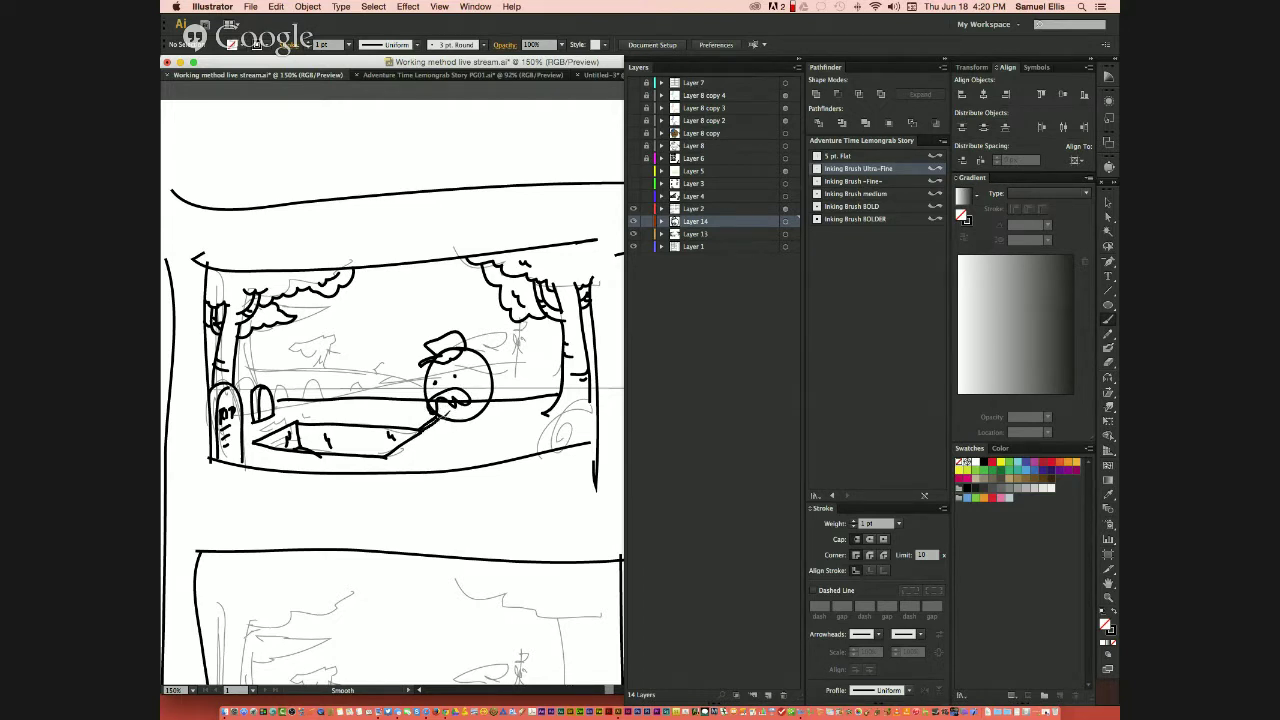
{"action": "mouse_move", "coordinate": [494, 372]}
{"action": "left_mouse_down"}
{"action": "mouse_move", "coordinate": [502, 400]}
{"action": "mouse_move", "coordinate": [500, 380]}
{"action": "mouse_move", "coordinate": [446, 438]}
{"action": "mouse_move", "coordinate": [482, 432]}
{"action": "mouse_move", "coordinate": [408, 436]}
{"action": "mouse_move", "coordinate": [516, 396]}
{"action": "mouse_move", "coordinate": [396, 448]}
{"action": "left_mouse_up"}
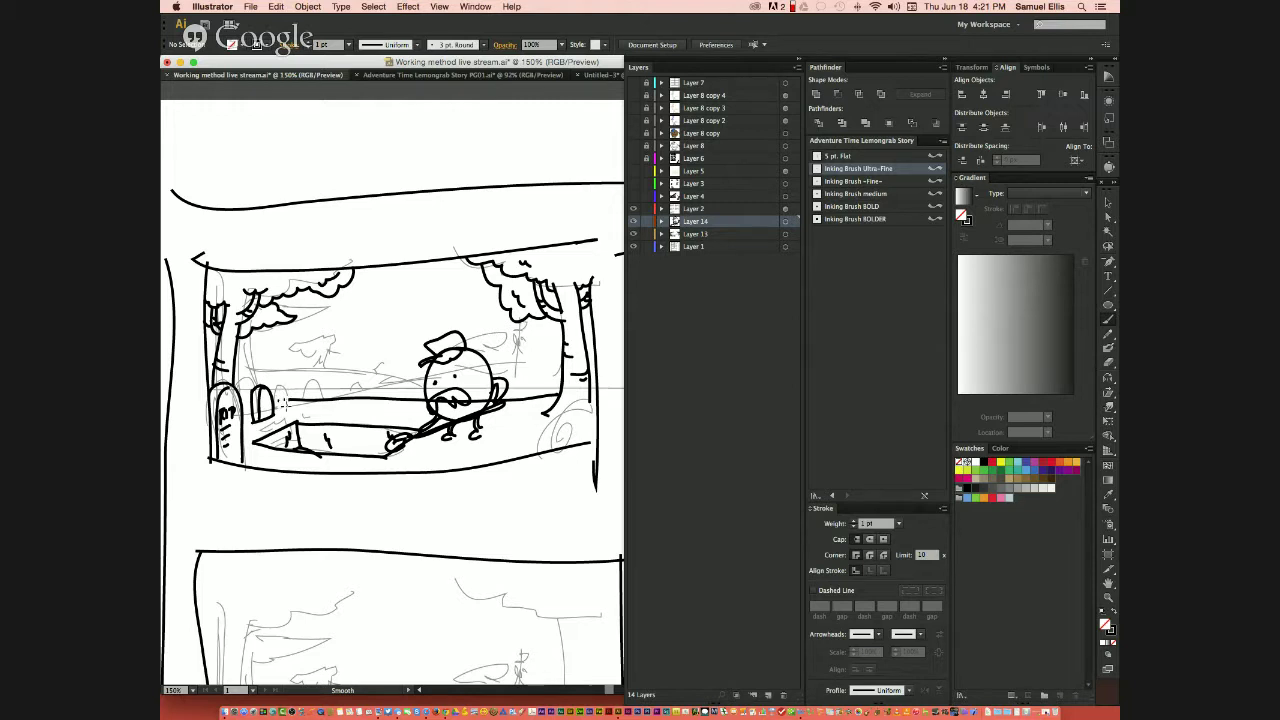
{"action": "mouse_move", "coordinate": [344, 400]}
{"action": "left_mouse_down"}
{"action": "mouse_move", "coordinate": [298, 404]}
{"action": "mouse_move", "coordinate": [294, 382]}
{"action": "mouse_move", "coordinate": [268, 404]}
{"action": "mouse_move", "coordinate": [276, 390]}
{"action": "mouse_move", "coordinate": [294, 402]}
{"action": "left_mouse_up"}
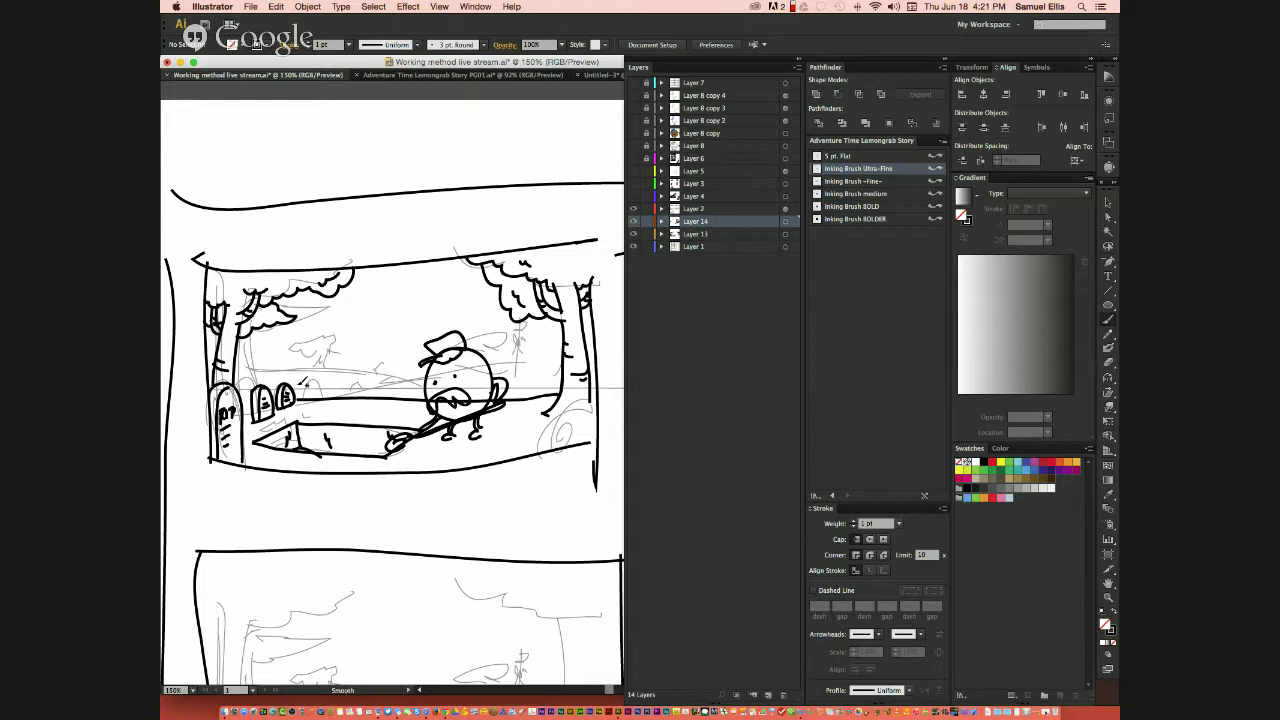
- Select the horizontal panel line and paint a brush stroke across the mustache area
{"action": "key", "text": "v"}
{"action": "left_click", "coordinate": [522, 402]}
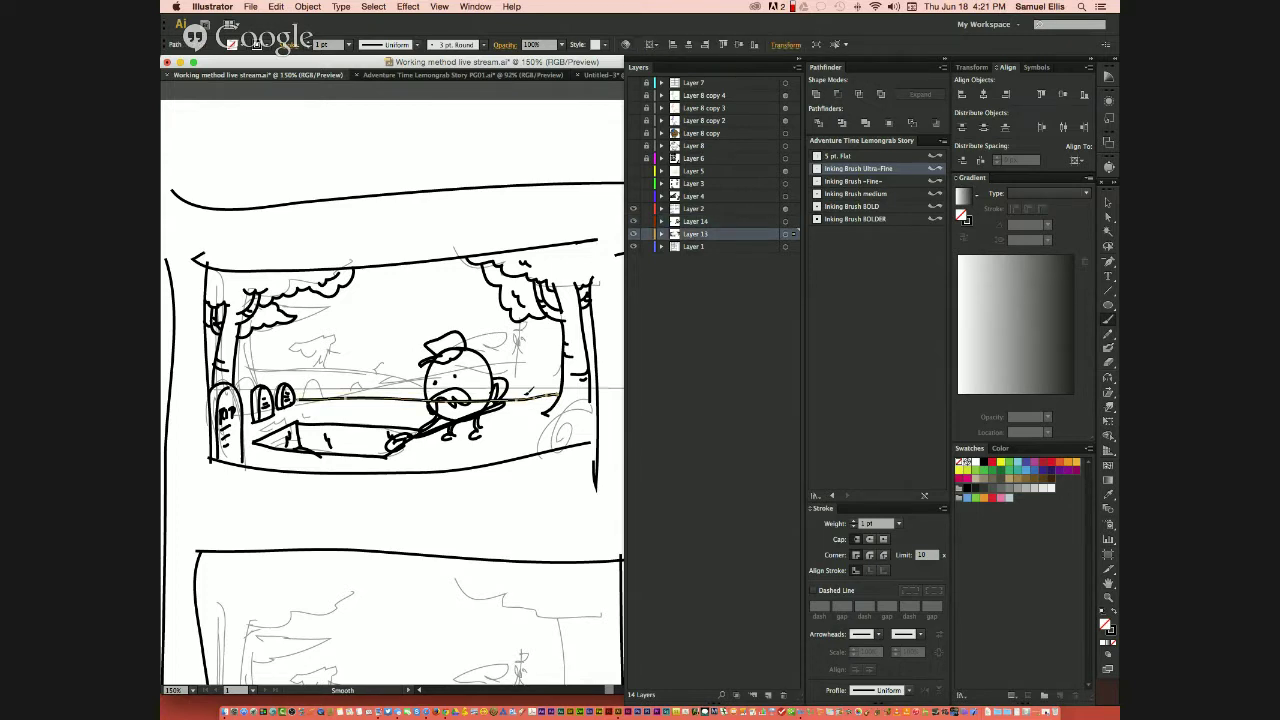
{"action": "key", "text": "b"}
{"action": "left_click_drag", "start_coordinate": [428, 400], "coordinate": [490, 400]}
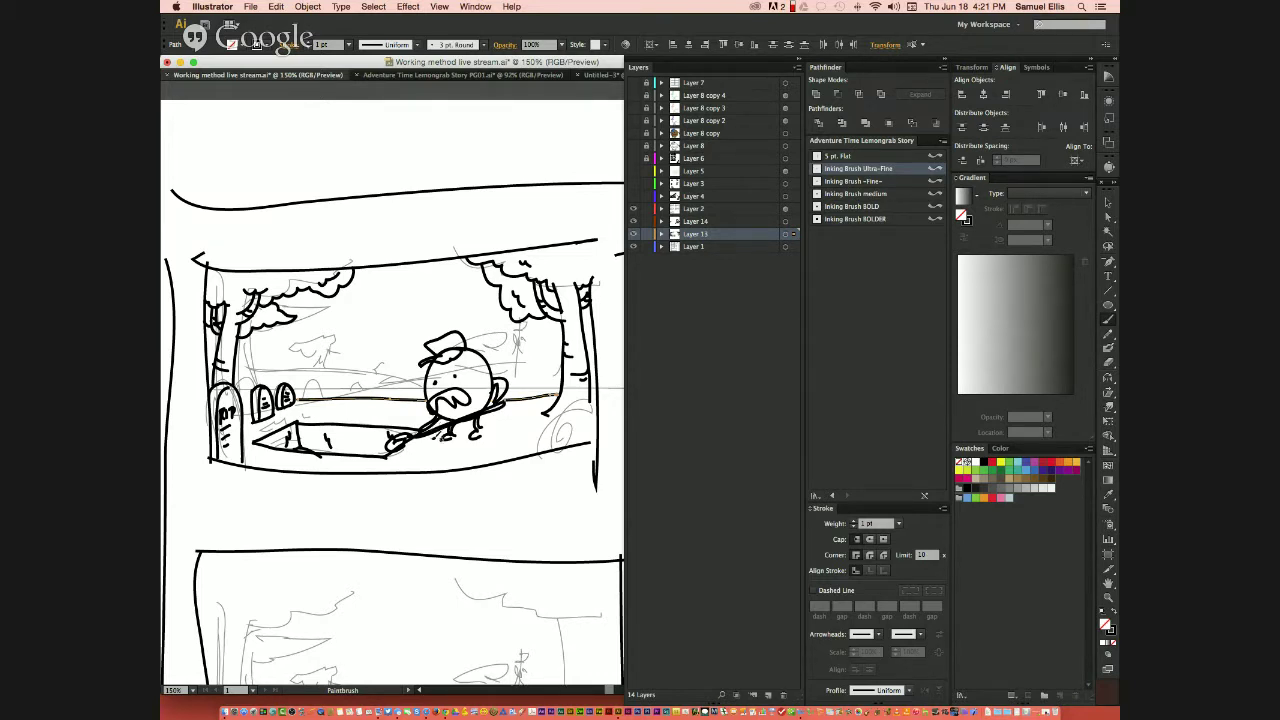
- Letter ITS ALL ABOUT THE on two lines above the top panels
{"action": "mouse_move", "coordinate": [324, 152]}
{"action": "left_mouse_down"}
{"action": "mouse_move", "coordinate": [323, 177]}
{"action": "mouse_move", "coordinate": [347, 148]}
{"action": "left_mouse_up"}
{"action": "mouse_move", "coordinate": [339, 150]}
{"action": "left_mouse_down"}
{"action": "mouse_move", "coordinate": [364, 170]}
{"action": "mouse_move", "coordinate": [404, 168]}
{"action": "mouse_move", "coordinate": [423, 146]}
{"action": "mouse_move", "coordinate": [503, 162]}
{"action": "left_mouse_up"}
{"action": "mouse_move", "coordinate": [512, 135]}
{"action": "left_mouse_down"}
{"action": "mouse_move", "coordinate": [518, 157]}
{"action": "mouse_move", "coordinate": [536, 139]}
{"action": "left_mouse_up"}
{"action": "mouse_move", "coordinate": [547, 137]}
{"action": "left_mouse_down"}
{"action": "mouse_move", "coordinate": [552, 148]}
{"action": "mouse_move", "coordinate": [561, 134]}
{"action": "left_mouse_up"}
{"action": "mouse_move", "coordinate": [572, 128]}
{"action": "left_mouse_down"}
{"action": "mouse_move", "coordinate": [570, 150]}
{"action": "mouse_move", "coordinate": [582, 124]}
{"action": "left_mouse_up"}
{"action": "mouse_move", "coordinate": [322, 218]}
{"action": "left_mouse_down"}
{"action": "mouse_move", "coordinate": [335, 236]}
{"action": "mouse_move", "coordinate": [338, 214]}
{"action": "left_mouse_up"}
{"action": "mouse_move", "coordinate": [325, 216]}
{"action": "left_mouse_down"}
{"action": "mouse_move", "coordinate": [324, 238]}
{"action": "mouse_move", "coordinate": [358, 234]}
{"action": "left_mouse_up"}
{"action": "mouse_move", "coordinate": [365, 212]}
{"action": "left_mouse_down"}
{"action": "mouse_move", "coordinate": [366, 234]}
{"action": "mouse_move", "coordinate": [408, 230]}
{"action": "left_mouse_up"}
- Letter SOUND FX to complete the title's second line
{"action": "mouse_move", "coordinate": [436, 216]}
{"action": "left_mouse_down"}
{"action": "mouse_move", "coordinate": [438, 230]}
{"action": "mouse_move", "coordinate": [428, 206]}
{"action": "left_mouse_up"}
{"action": "mouse_move", "coordinate": [456, 196]}
{"action": "left_mouse_down"}
{"action": "mouse_move", "coordinate": [464, 214]}
{"action": "mouse_move", "coordinate": [474, 198]}
{"action": "left_mouse_up"}
{"action": "left_click_drag", "start_coordinate": [478, 198], "coordinate": [488, 212]}
{"action": "mouse_move", "coordinate": [488, 212]}
{"action": "left_mouse_down"}
{"action": "mouse_move", "coordinate": [489, 192]}
{"action": "mouse_move", "coordinate": [494, 222]}
{"action": "left_mouse_up"}
{"action": "mouse_move", "coordinate": [494, 192]}
{"action": "left_mouse_down"}
{"action": "mouse_move", "coordinate": [496, 222]}
{"action": "mouse_move", "coordinate": [541, 222]}
{"action": "left_mouse_up"}
{"action": "mouse_move", "coordinate": [540, 194]}
{"action": "left_mouse_down"}
{"action": "mouse_move", "coordinate": [562, 190]}
{"action": "mouse_move", "coordinate": [556, 205]}
{"action": "left_mouse_up"}
{"action": "mouse_move", "coordinate": [560, 194]}
{"action": "left_mouse_down"}
{"action": "mouse_move", "coordinate": [575, 218]}
{"action": "mouse_move", "coordinate": [421, 277]}
{"action": "mouse_move", "coordinate": [456, 261]}
{"action": "mouse_move", "coordinate": [478, 274]}
{"action": "left_mouse_up"}
- Hand-letter the credit's first name and surname, then reframe the top panel row at 100%
{"action": "mouse_move", "coordinate": [477, 250]}
{"action": "left_mouse_down"}
{"action": "mouse_move", "coordinate": [479, 265]}
{"action": "mouse_move", "coordinate": [510, 278]}
{"action": "mouse_move", "coordinate": [508, 267]}
{"action": "left_mouse_up"}
{"action": "left_click_drag", "start_coordinate": [522, 250], "coordinate": [558, 276]}
{"action": "left_click", "coordinate": [558, 276]}
{"action": "left_click_drag", "start_coordinate": [544, 263], "coordinate": [598, 274]}
{"action": "left_click_drag", "start_coordinate": [612, 256], "coordinate": [616, 274]}
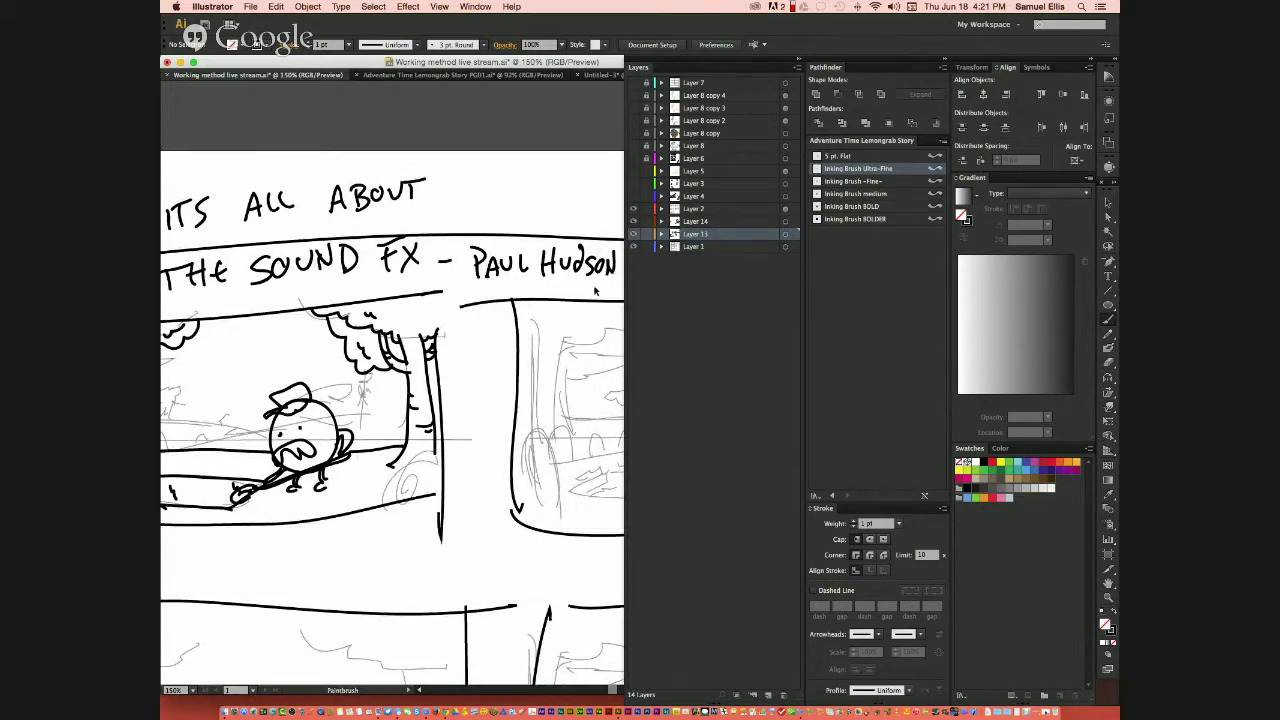
{"action": "key", "text": "super+minus"}
{"action": "left_click_drag", "start_coordinate": [493, 514], "coordinate": [482, 452]}
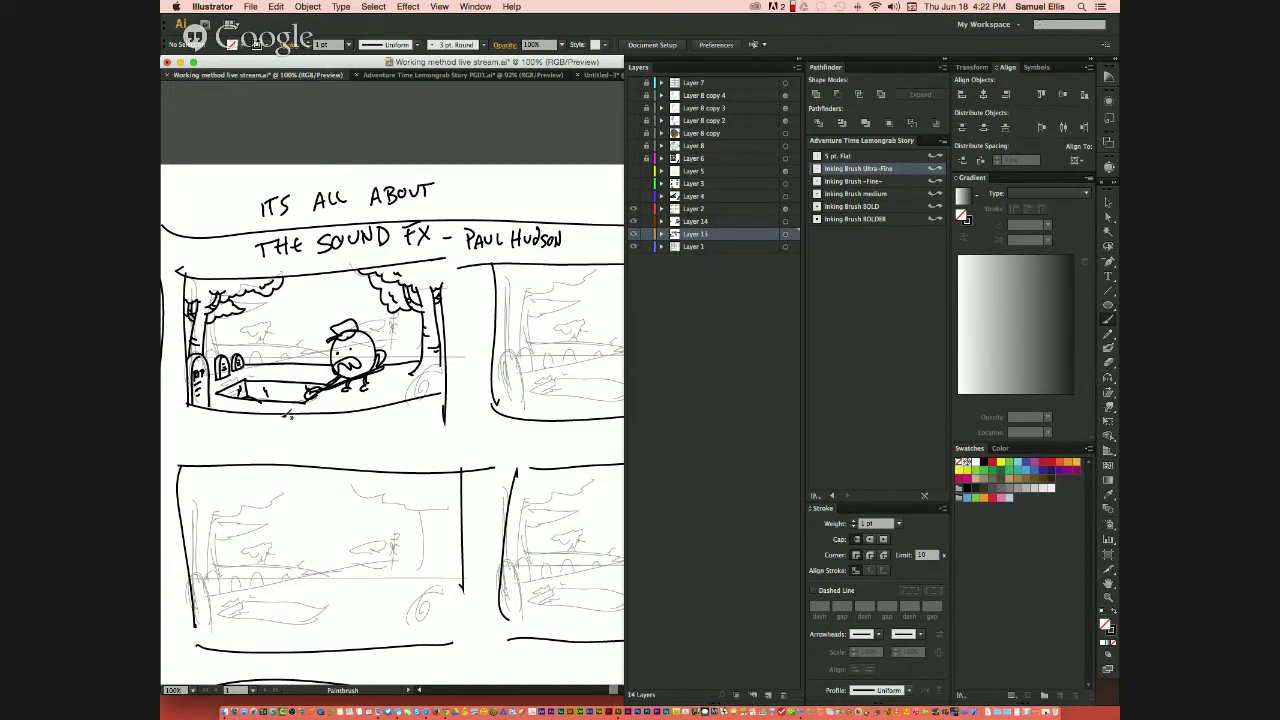
- Paint the letters AN with the Paintbrush in the gap below the top panel row
{"action": "mouse_move", "coordinate": [259, 452]}
{"action": "left_mouse_down"}
{"action": "mouse_move", "coordinate": [292, 432]}
{"action": "mouse_move", "coordinate": [320, 446]}
{"action": "mouse_move", "coordinate": [318, 430]}
{"action": "left_mouse_up"}
- Extend the note so it reads ANTIC = ANTICIPATO
{"action": "left_click_drag", "start_coordinate": [307, 431], "coordinate": [306, 454]}
{"action": "mouse_move", "coordinate": [328, 436]}
{"action": "left_mouse_down"}
{"action": "mouse_move", "coordinate": [328, 452]}
{"action": "mouse_move", "coordinate": [365, 440]}
{"action": "left_mouse_up"}
{"action": "left_click_drag", "start_coordinate": [346, 450], "coordinate": [396, 456]}
{"action": "mouse_move", "coordinate": [380, 448]}
{"action": "left_mouse_down"}
{"action": "mouse_move", "coordinate": [420, 438]}
{"action": "mouse_move", "coordinate": [426, 455]}
{"action": "mouse_move", "coordinate": [432, 440]}
{"action": "mouse_move", "coordinate": [468, 453]}
{"action": "mouse_move", "coordinate": [518, 436]}
{"action": "left_mouse_up"}
{"action": "mouse_move", "coordinate": [521, 438]}
{"action": "left_mouse_down"}
{"action": "mouse_move", "coordinate": [521, 453]}
{"action": "mouse_move", "coordinate": [590, 444]}
{"action": "mouse_move", "coordinate": [542, 484]}
{"action": "mouse_move", "coordinate": [563, 463]}
{"action": "left_mouse_up"}
- Add ??? and the word ACTION to finish the note, then marquee-select the note line
{"action": "left_click", "coordinate": [551, 452]}
{"action": "left_click", "coordinate": [564, 452]}
{"action": "left_click", "coordinate": [577, 452]}
{"action": "mouse_move", "coordinate": [570, 448]}
{"action": "left_mouse_down"}
{"action": "mouse_move", "coordinate": [580, 462]}
{"action": "mouse_move", "coordinate": [572, 447]}
{"action": "left_mouse_up"}
{"action": "left_click_drag", "start_coordinate": [576, 448], "coordinate": [576, 462]}
{"action": "left_click_drag", "start_coordinate": [586, 449], "coordinate": [587, 450]}
{"action": "left_click_drag", "start_coordinate": [597, 462], "coordinate": [607, 449]}
{"action": "left_click", "coordinate": [615, 452]}
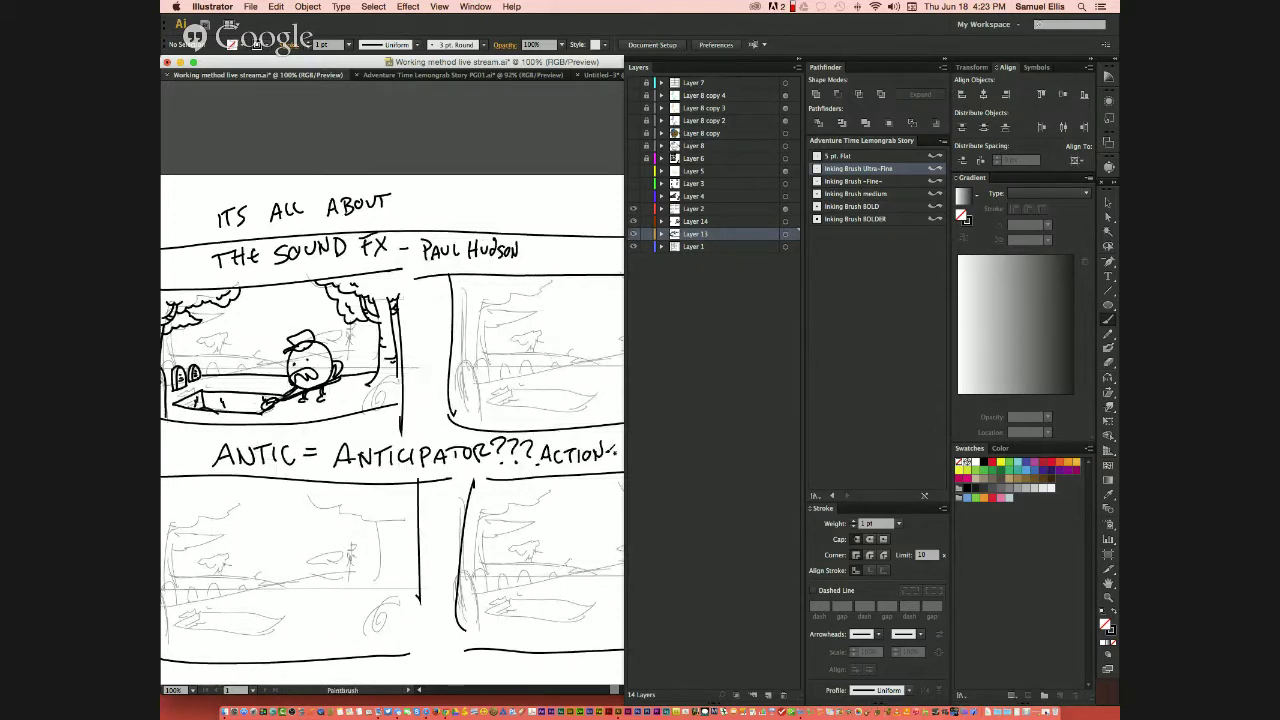
{"action": "key", "text": "v"}
{"action": "left_click_drag", "start_coordinate": [205, 452], "coordinate": [605, 455]}
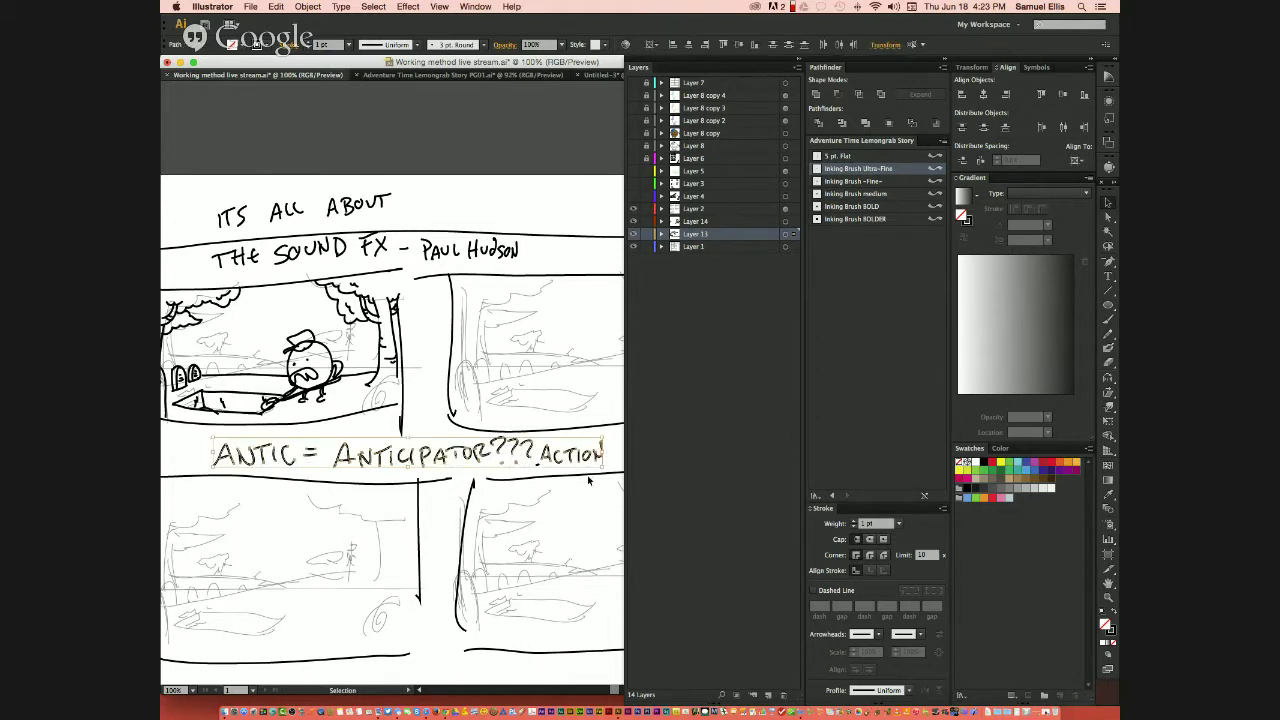
- Delete the ANTIC note and the hand-lettered title strokes, keeping the panel border
{"action": "key", "text": "Delete"}
{"action": "mouse_move", "coordinate": [200, 187]}
{"action": "left_mouse_down"}
{"action": "mouse_move", "coordinate": [285, 252]}
{"action": "mouse_move", "coordinate": [527, 262]}
{"action": "left_mouse_up"}
{"action": "left_click", "coordinate": [542, 241], "text": "shift"}
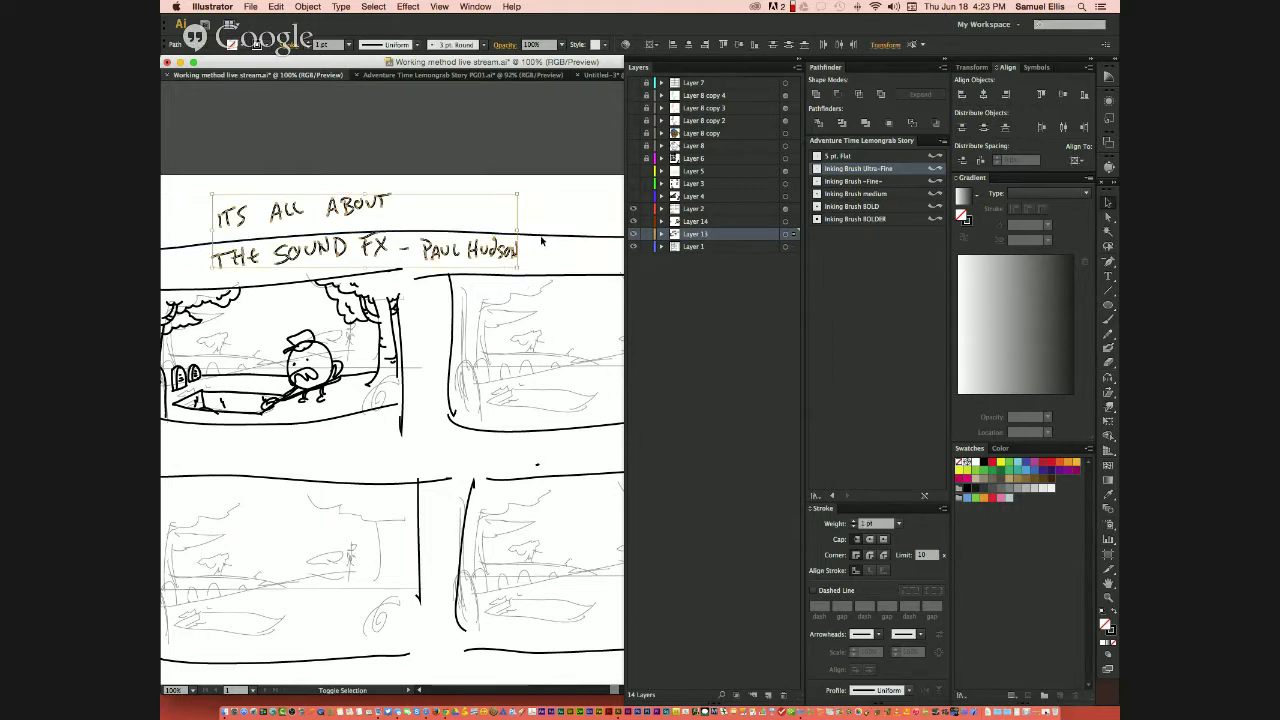
{"action": "key", "text": "Delete"}
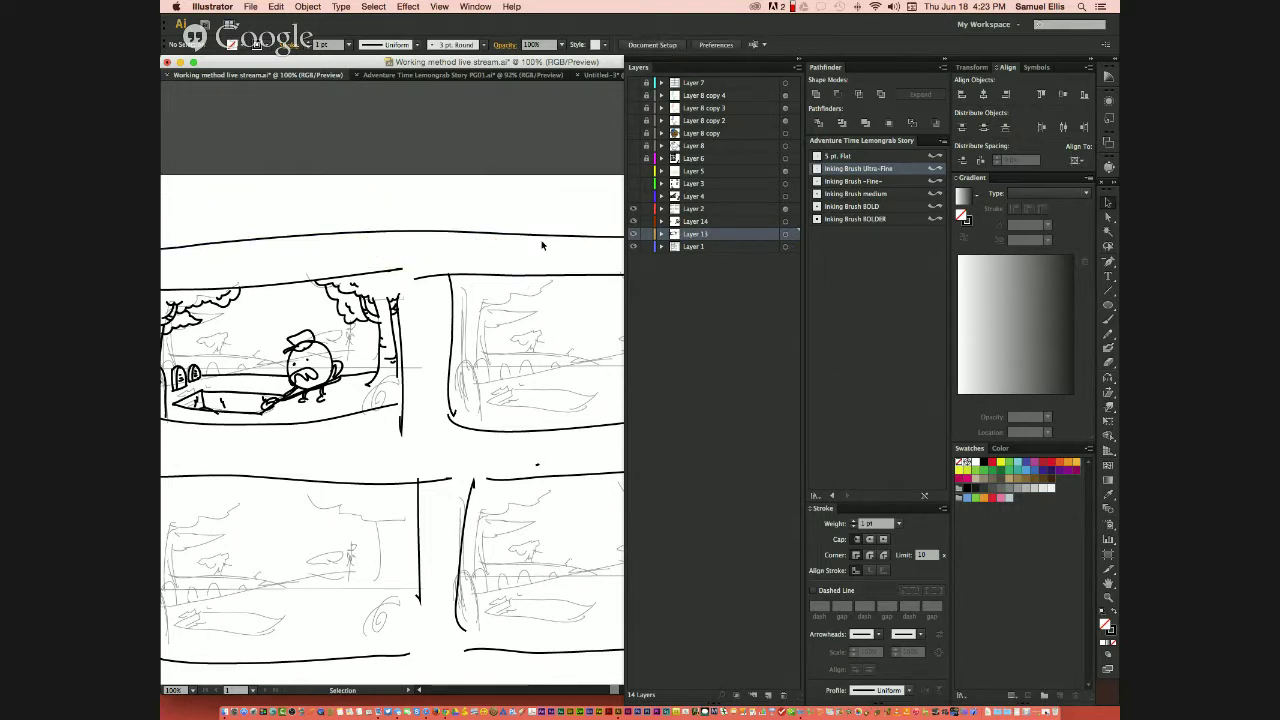
- Return to the first panel's character and paint a scalloped bush beside the tree trunk
{"action": "key", "text": "super+minus"}
{"action": "scroll", "coordinate": [461, 288], "scroll_direction": "down", "scroll_amount": 5}
{"action": "scroll", "coordinate": [461, 288], "scroll_direction": "right", "scroll_amount": 3}
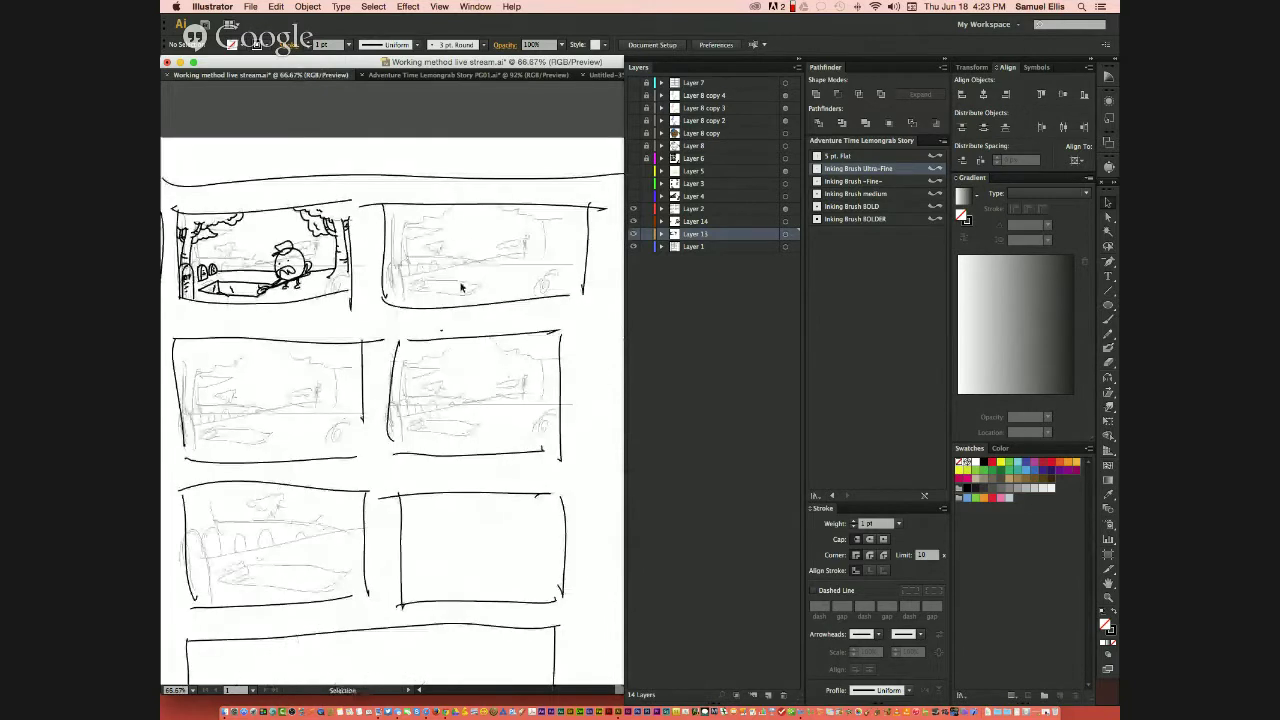
{"action": "left_click", "coordinate": [436, 331]}
{"action": "left_click", "coordinate": [450, 331]}
{"action": "scroll", "coordinate": [325, 363], "scroll_direction": "down", "scroll_amount": 2}
{"action": "scroll", "coordinate": [325, 363], "scroll_direction": "left", "scroll_amount": 1}
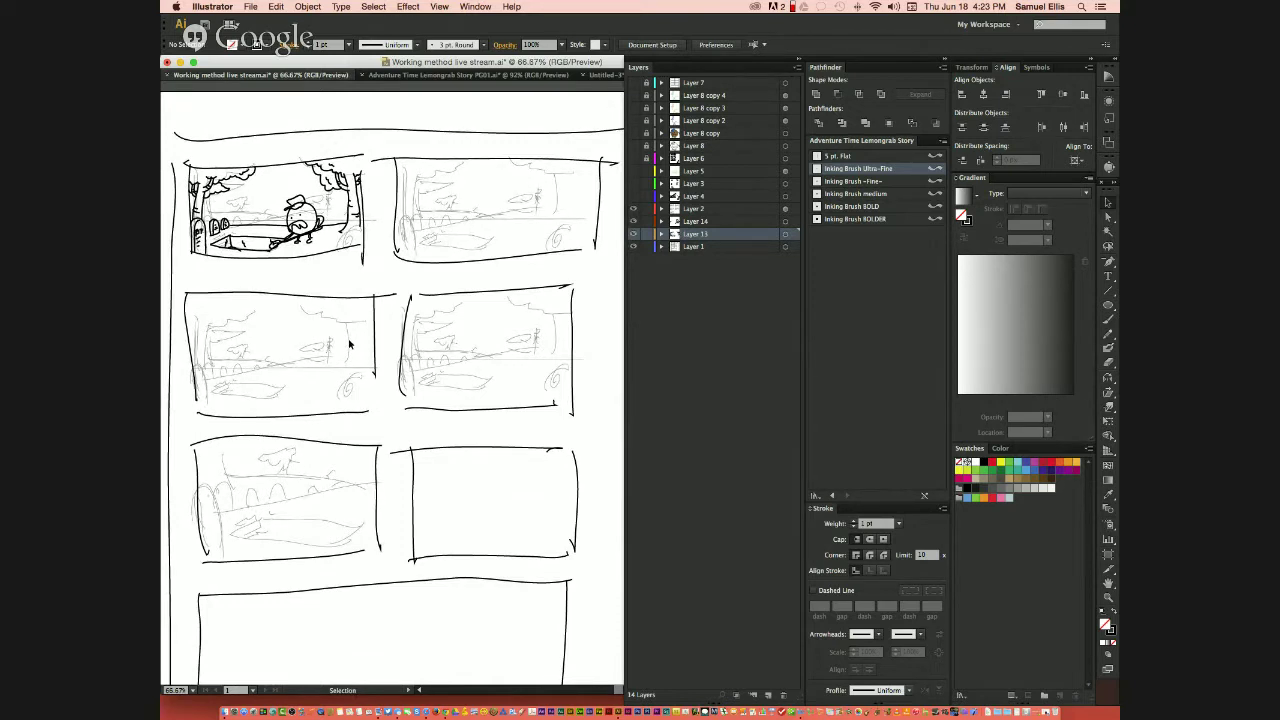
{"action": "key", "text": "b"}
{"action": "key", "text": "v"}
{"action": "scroll", "coordinate": [380, 405], "scroll_direction": "up", "scroll_amount": 5}
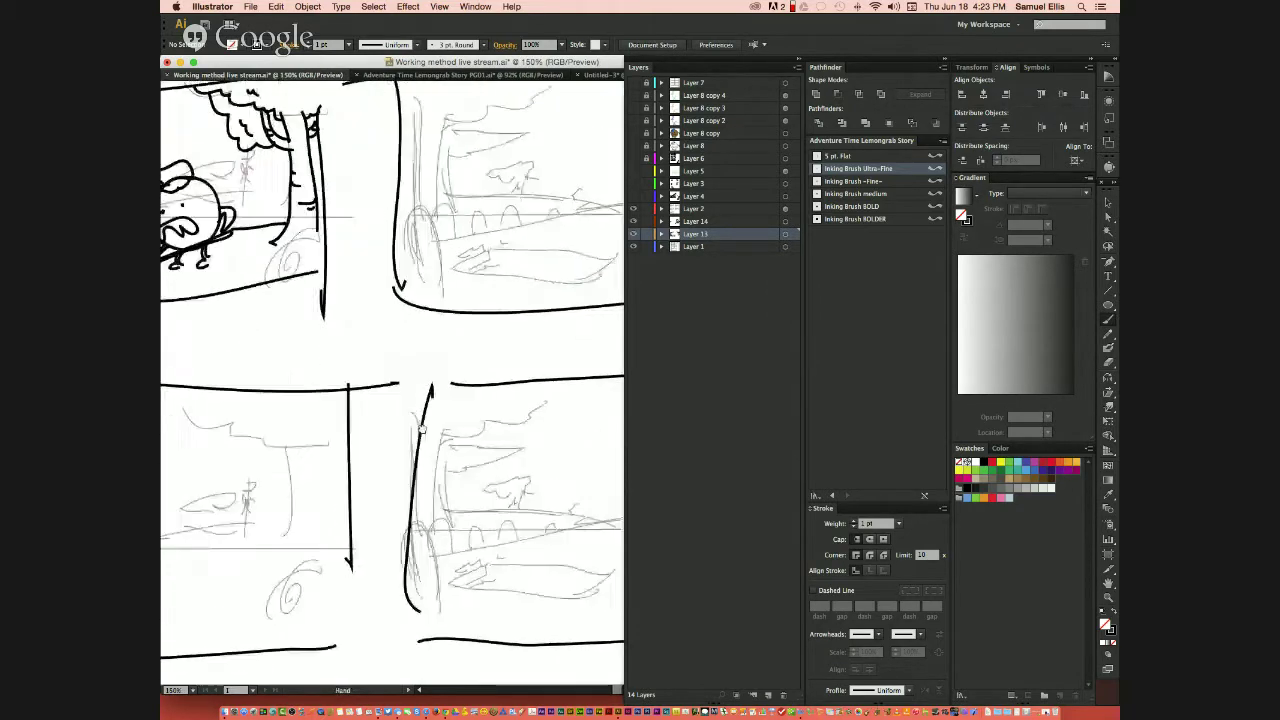
{"action": "mouse_move", "coordinate": [421, 428]}
{"action": "left_mouse_down"}
{"action": "mouse_move", "coordinate": [527, 504]}
{"action": "mouse_move", "coordinate": [578, 604]}
{"action": "left_mouse_up"}
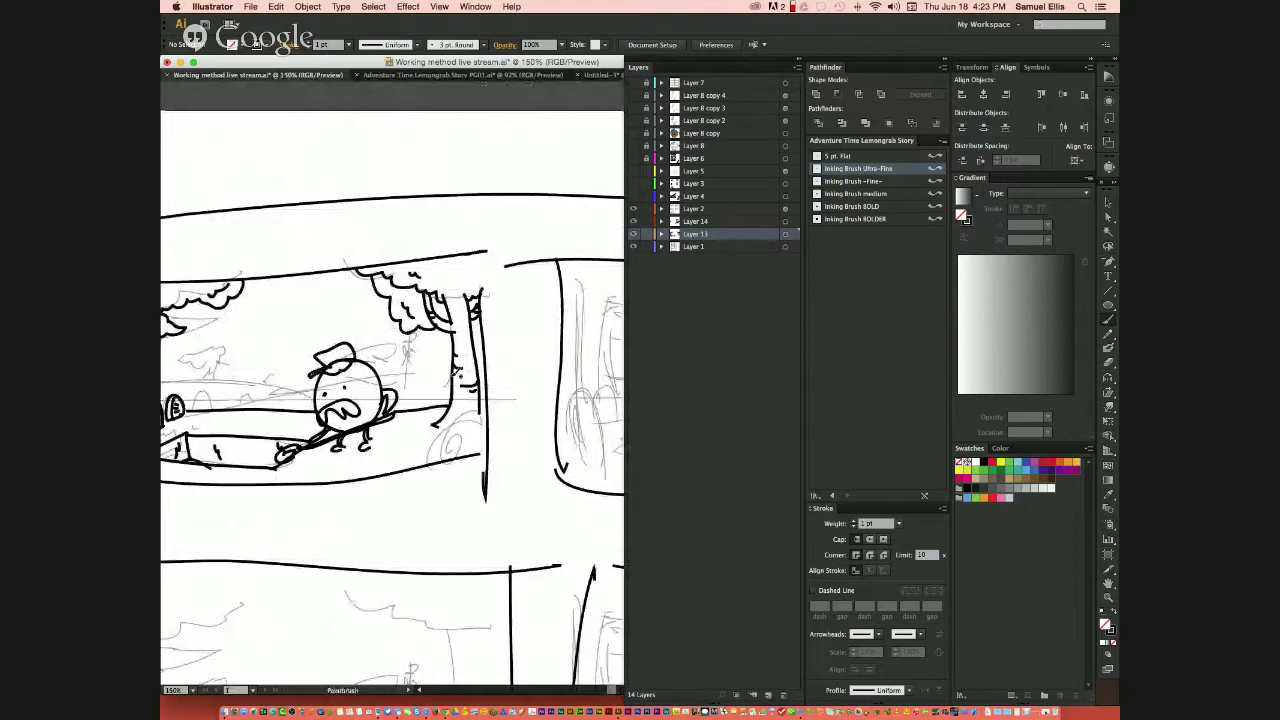
{"action": "left_click_drag", "start_coordinate": [458, 372], "coordinate": [407, 409]}
- Paint a bush beside the tombstones in the first panel
{"action": "scroll", "coordinate": [282, 463], "scroll_direction": "left", "scroll_amount": 5}
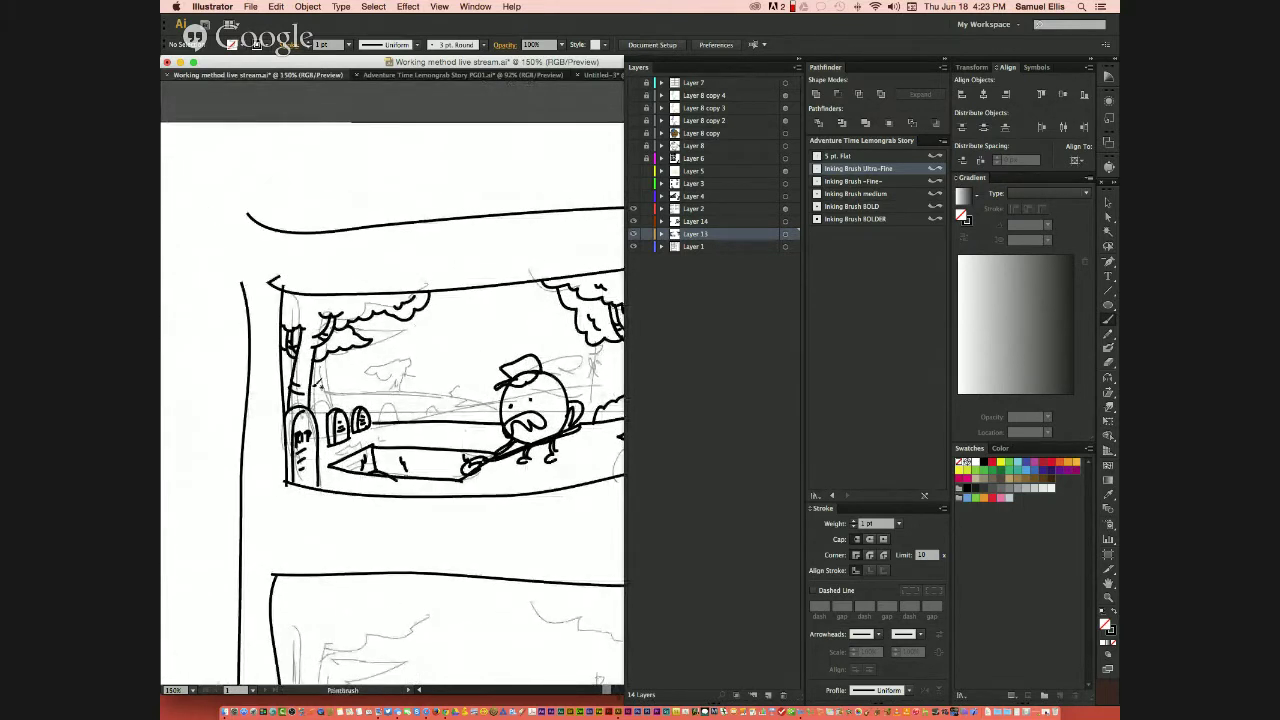
{"action": "mouse_move", "coordinate": [306, 380]}
{"action": "left_mouse_down"}
{"action": "mouse_move", "coordinate": [374, 396]}
{"action": "mouse_move", "coordinate": [400, 420]}
{"action": "left_mouse_up"}
{"action": "left_click_drag", "start_coordinate": [526, 450], "coordinate": [468, 447]}
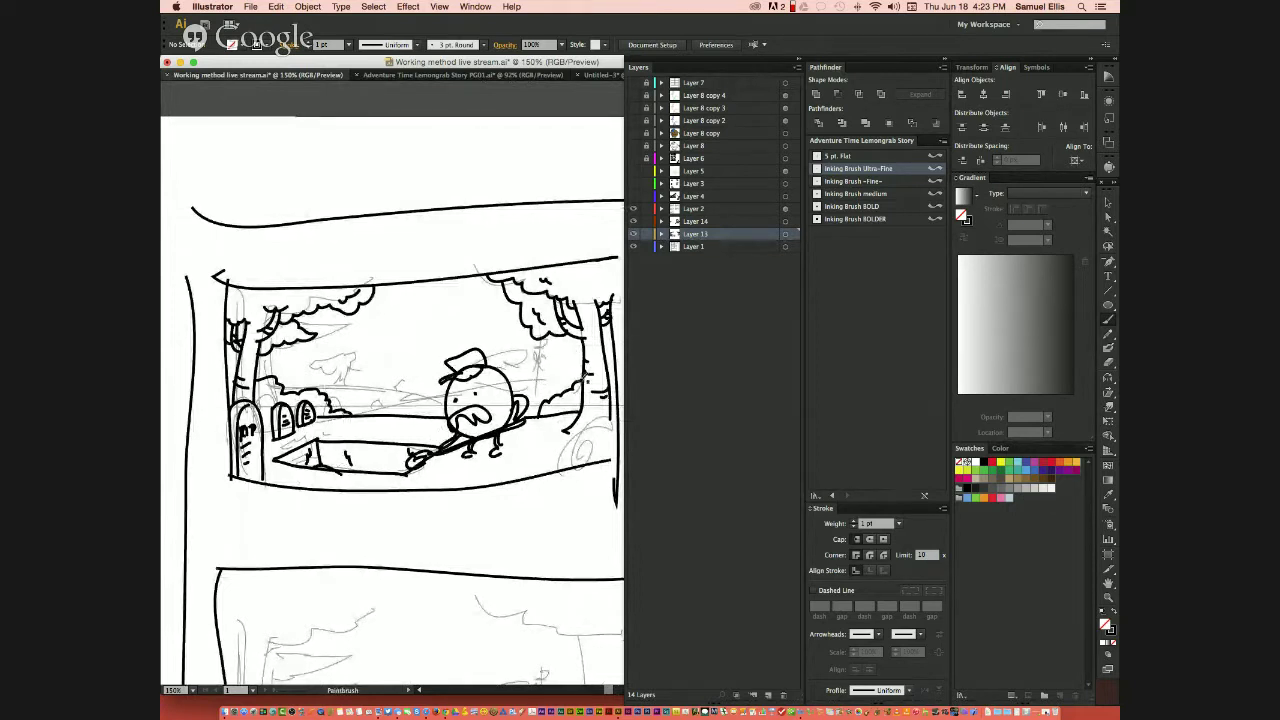
- Paint rolling hill lines behind the character and a small hatched cloud
{"action": "left_click_drag", "start_coordinate": [584, 377], "coordinate": [352, 414]}
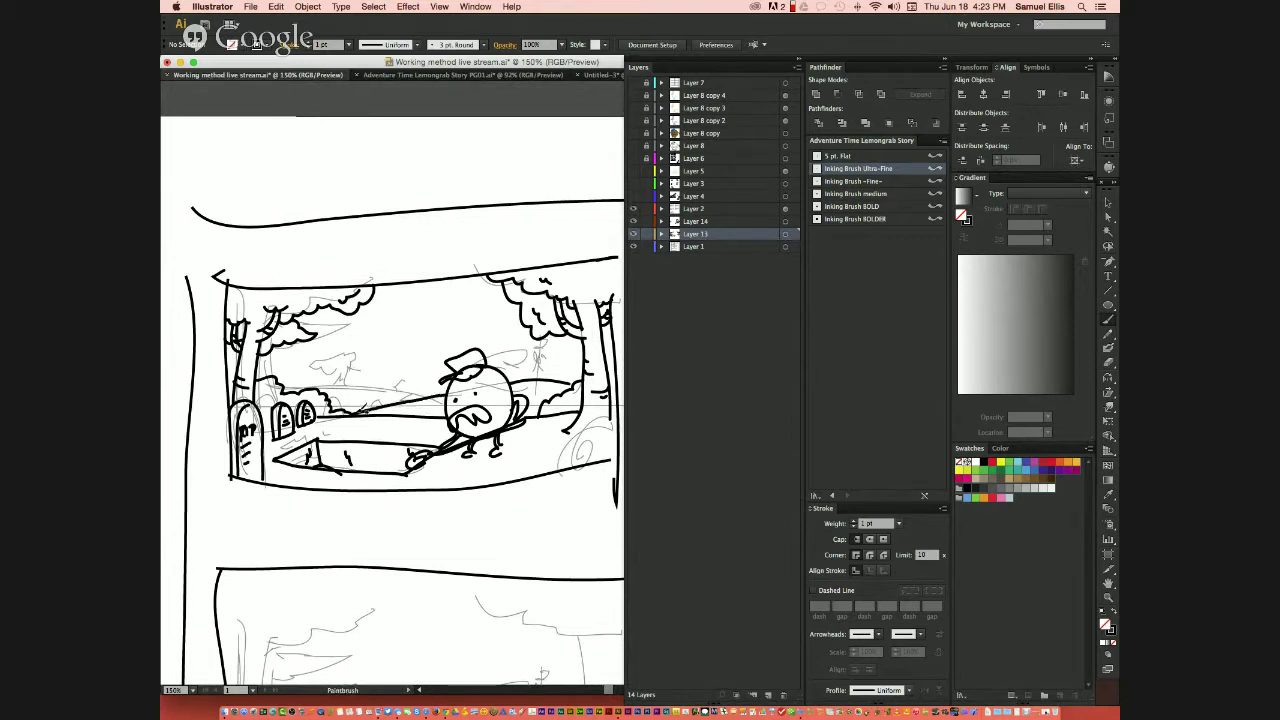
{"action": "mouse_move", "coordinate": [444, 390]}
{"action": "left_mouse_down"}
{"action": "mouse_move", "coordinate": [414, 402]}
{"action": "mouse_move", "coordinate": [290, 386]}
{"action": "left_mouse_up"}
{"action": "left_click_drag", "start_coordinate": [408, 398], "coordinate": [278, 390]}
{"action": "mouse_move", "coordinate": [350, 370]}
{"action": "left_mouse_down"}
{"action": "mouse_move", "coordinate": [336, 388]}
{"action": "mouse_move", "coordinate": [310, 362]}
{"action": "mouse_move", "coordinate": [360, 346]}
{"action": "mouse_move", "coordinate": [348, 378]}
{"action": "mouse_move", "coordinate": [362, 372]}
{"action": "left_mouse_up"}
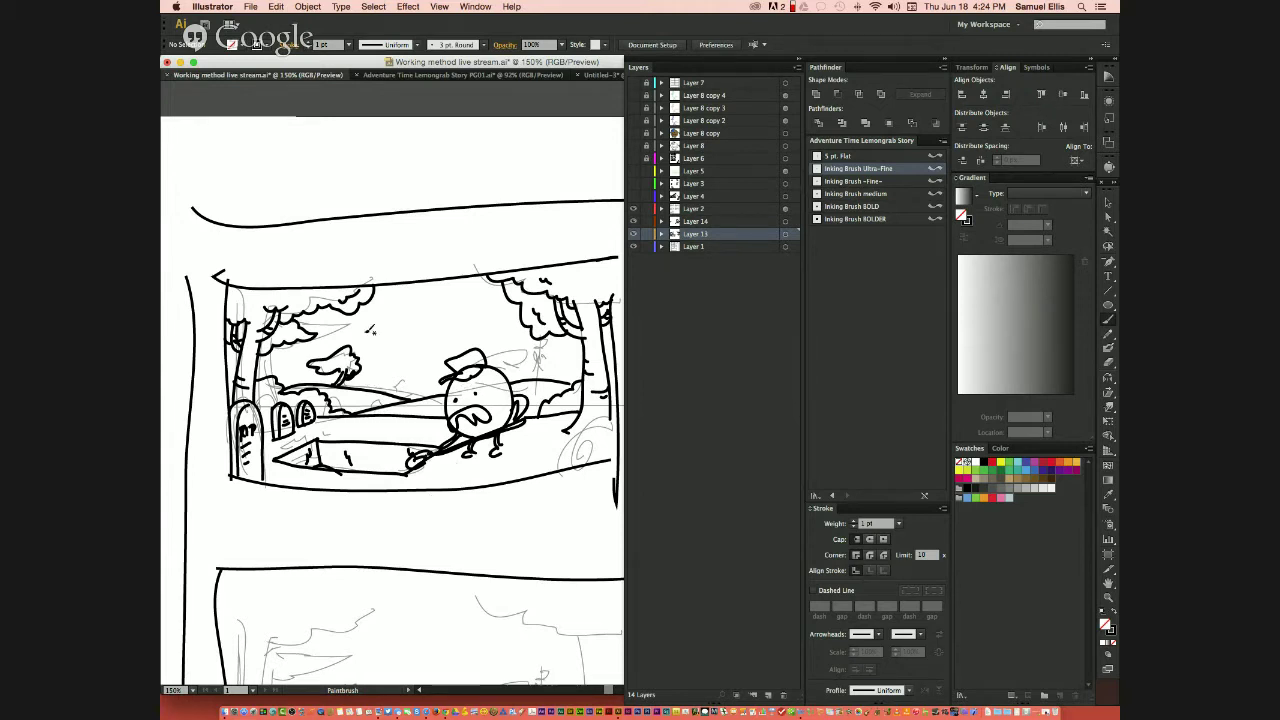
{"action": "left_click_drag", "start_coordinate": [338, 376], "coordinate": [346, 385]}
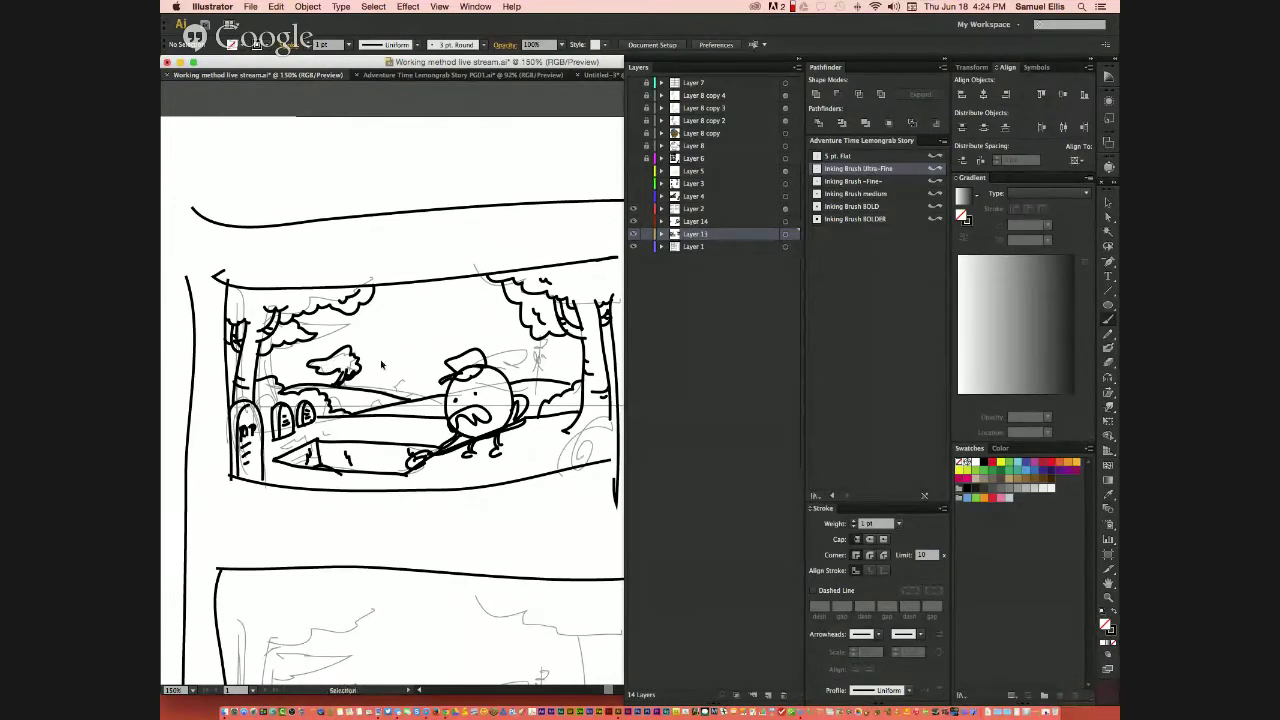
{"action": "key", "text": "super+minus"}
{"action": "mouse_move", "coordinate": [497, 579]}
{"action": "left_mouse_down"}
{"action": "mouse_move", "coordinate": [400, 512]}
{"action": "mouse_move", "coordinate": [382, 514]}
{"action": "left_mouse_up"}
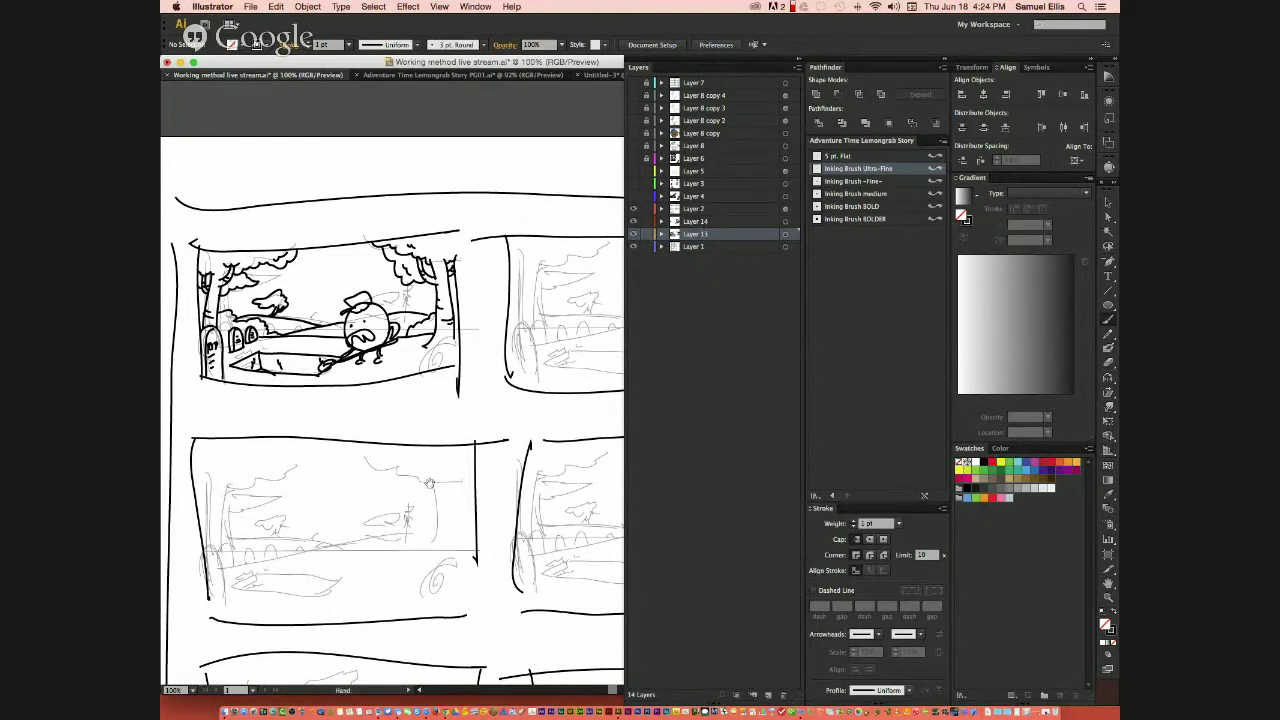
{"action": "mouse_move", "coordinate": [430, 484]}
{"action": "left_mouse_down"}
{"action": "mouse_move", "coordinate": [340, 414]}
{"action": "mouse_move", "coordinate": [411, 486]}
{"action": "left_mouse_up"}
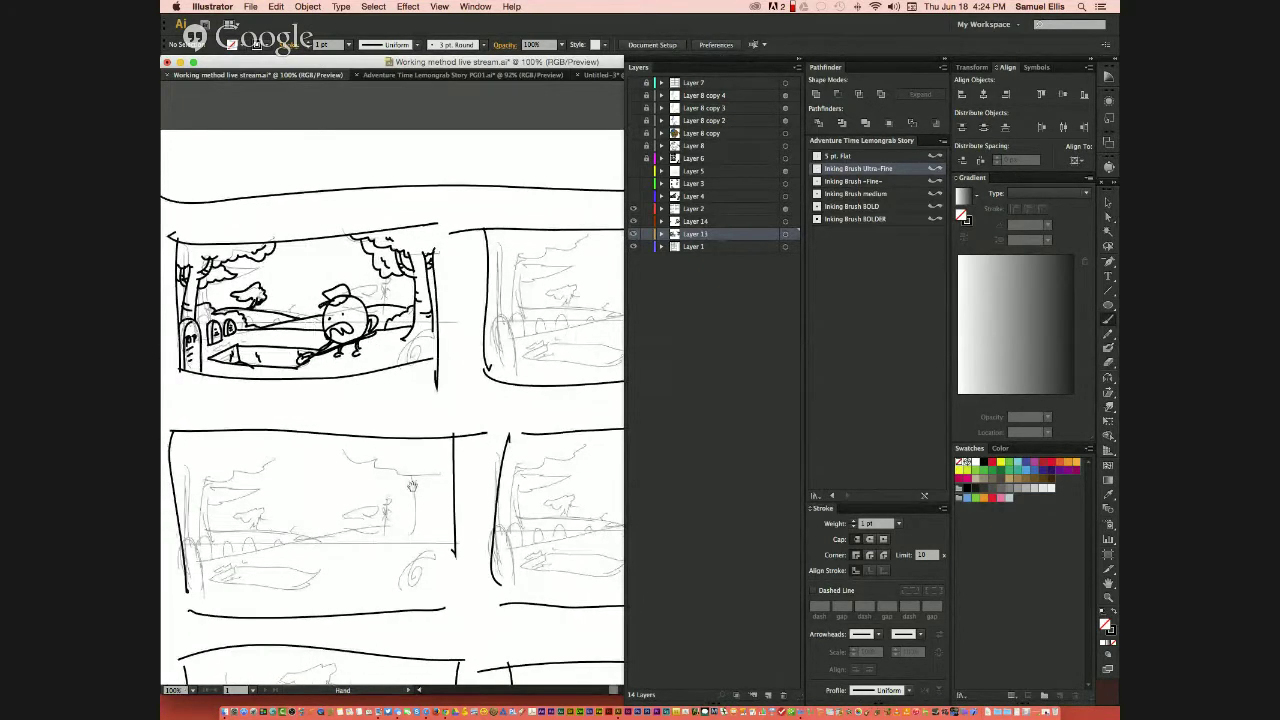
- Handwrite THINK ABOUT above the top panel with the Paintbrush
{"action": "key", "text": "b"}
{"action": "left_click_drag", "start_coordinate": [372, 160], "coordinate": [396, 156]}
{"action": "left_click_drag", "start_coordinate": [385, 158], "coordinate": [396, 176]}
{"action": "left_click_drag", "start_coordinate": [396, 168], "coordinate": [406, 167]}
{"action": "mouse_move", "coordinate": [406, 158]}
{"action": "left_mouse_down"}
{"action": "mouse_move", "coordinate": [405, 176]}
{"action": "mouse_move", "coordinate": [418, 172]}
{"action": "left_mouse_up"}
{"action": "left_click_drag", "start_coordinate": [424, 165], "coordinate": [428, 152]}
{"action": "mouse_move", "coordinate": [432, 150]}
{"action": "left_mouse_down"}
{"action": "mouse_move", "coordinate": [446, 166]}
{"action": "mouse_move", "coordinate": [452, 148]}
{"action": "mouse_move", "coordinate": [460, 166]}
{"action": "left_mouse_up"}
{"action": "mouse_move", "coordinate": [468, 152]}
{"action": "left_mouse_down"}
{"action": "mouse_move", "coordinate": [466, 166]}
{"action": "mouse_move", "coordinate": [484, 165]}
{"action": "left_mouse_up"}
{"action": "mouse_move", "coordinate": [488, 150]}
{"action": "left_mouse_down"}
{"action": "mouse_move", "coordinate": [496, 162]}
{"action": "mouse_move", "coordinate": [514, 146]}
{"action": "left_mouse_up"}
{"action": "mouse_move", "coordinate": [506, 146]}
{"action": "left_mouse_down"}
{"action": "mouse_move", "coordinate": [500, 184]}
{"action": "mouse_move", "coordinate": [532, 169]}
{"action": "left_mouse_up"}
- Letter 3 STEPS under the THINK ABOUT heading
{"action": "mouse_move", "coordinate": [550, 166]}
{"action": "left_mouse_down"}
{"action": "mouse_move", "coordinate": [543, 177]}
{"action": "mouse_move", "coordinate": [548, 167]}
{"action": "left_mouse_up"}
{"action": "left_click_drag", "start_coordinate": [540, 168], "coordinate": [552, 183]}
{"action": "left_click_drag", "start_coordinate": [552, 168], "coordinate": [566, 183]}
{"action": "left_click_drag", "start_coordinate": [566, 168], "coordinate": [574, 184]}
{"action": "mouse_move", "coordinate": [368, 205]}
{"action": "left_mouse_down"}
{"action": "mouse_move", "coordinate": [390, 202]}
{"action": "mouse_move", "coordinate": [378, 222]}
{"action": "left_mouse_up"}
{"action": "mouse_move", "coordinate": [390, 204]}
{"action": "left_mouse_down"}
{"action": "mouse_move", "coordinate": [390, 220]}
{"action": "mouse_move", "coordinate": [404, 210]}
{"action": "left_mouse_up"}
{"action": "left_click_drag", "start_coordinate": [402, 204], "coordinate": [412, 217]}
- Handwrite THE ANTIC label above the first panel
{"action": "left_click_drag", "start_coordinate": [397, 210], "coordinate": [432, 206]}
{"action": "left_click_drag", "start_coordinate": [438, 214], "coordinate": [458, 196]}
{"action": "left_click_drag", "start_coordinate": [452, 198], "coordinate": [474, 196]}
{"action": "mouse_move", "coordinate": [463, 198]}
{"action": "left_mouse_down"}
{"action": "mouse_move", "coordinate": [463, 212]}
{"action": "mouse_move", "coordinate": [484, 214]}
{"action": "left_mouse_up"}
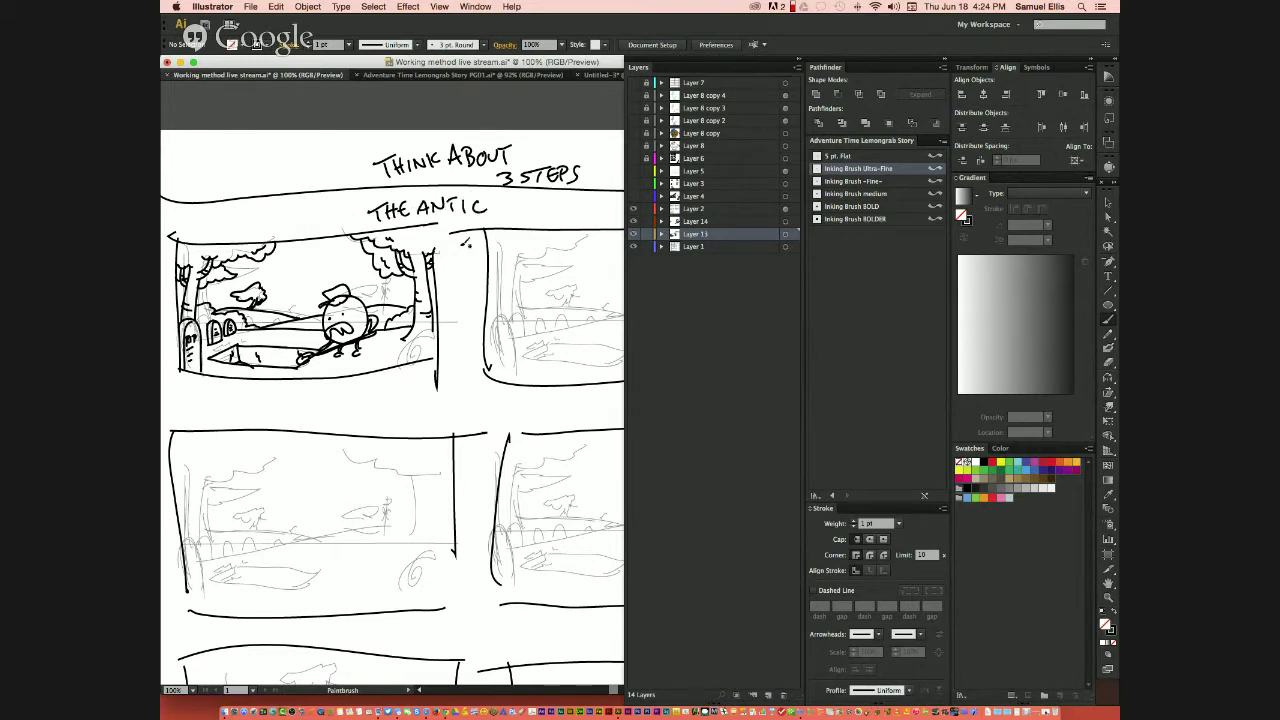
{"action": "mouse_move", "coordinate": [362, 392]}
{"action": "left_mouse_down"}
{"action": "mouse_move", "coordinate": [380, 389]}
{"action": "mouse_move", "coordinate": [370, 408]}
{"action": "mouse_move", "coordinate": [394, 398]}
{"action": "left_mouse_up"}
- Handwrite THE ACTION label below the first panel
{"action": "left_click_drag", "start_coordinate": [394, 388], "coordinate": [394, 406]}
{"action": "left_click_drag", "start_coordinate": [410, 390], "coordinate": [408, 398]}
{"action": "mouse_move", "coordinate": [424, 410]}
{"action": "left_mouse_down"}
{"action": "mouse_move", "coordinate": [432, 389]}
{"action": "mouse_move", "coordinate": [440, 408]}
{"action": "left_mouse_up"}
{"action": "mouse_move", "coordinate": [440, 400]}
{"action": "left_mouse_down"}
{"action": "mouse_move", "coordinate": [458, 405]}
{"action": "mouse_move", "coordinate": [474, 388]}
{"action": "left_mouse_up"}
{"action": "left_click_drag", "start_coordinate": [466, 389], "coordinate": [466, 407]}
{"action": "mouse_move", "coordinate": [477, 389]}
{"action": "left_mouse_down"}
{"action": "mouse_move", "coordinate": [477, 406]}
{"action": "mouse_move", "coordinate": [511, 389]}
{"action": "left_mouse_up"}
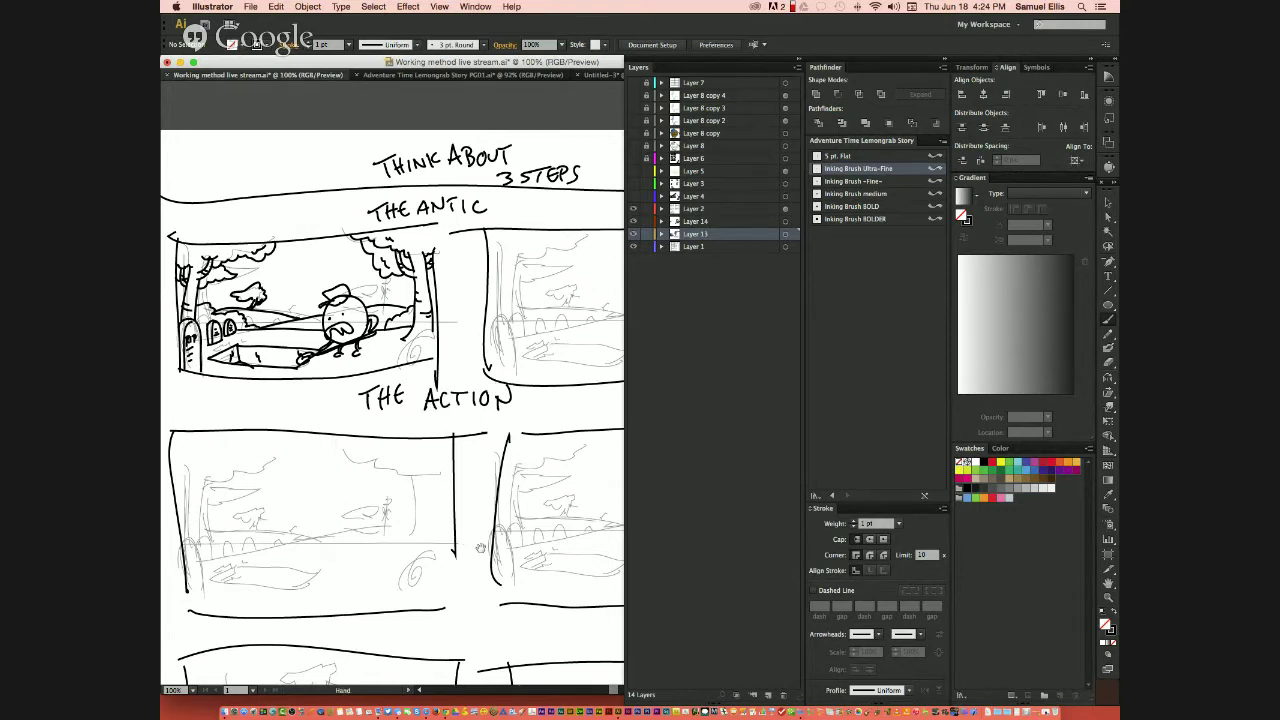
- Handwrite THE AFTERMATH label below the second panel row
{"action": "scroll", "coordinate": [426, 520], "scroll_direction": "down", "scroll_amount": 2}
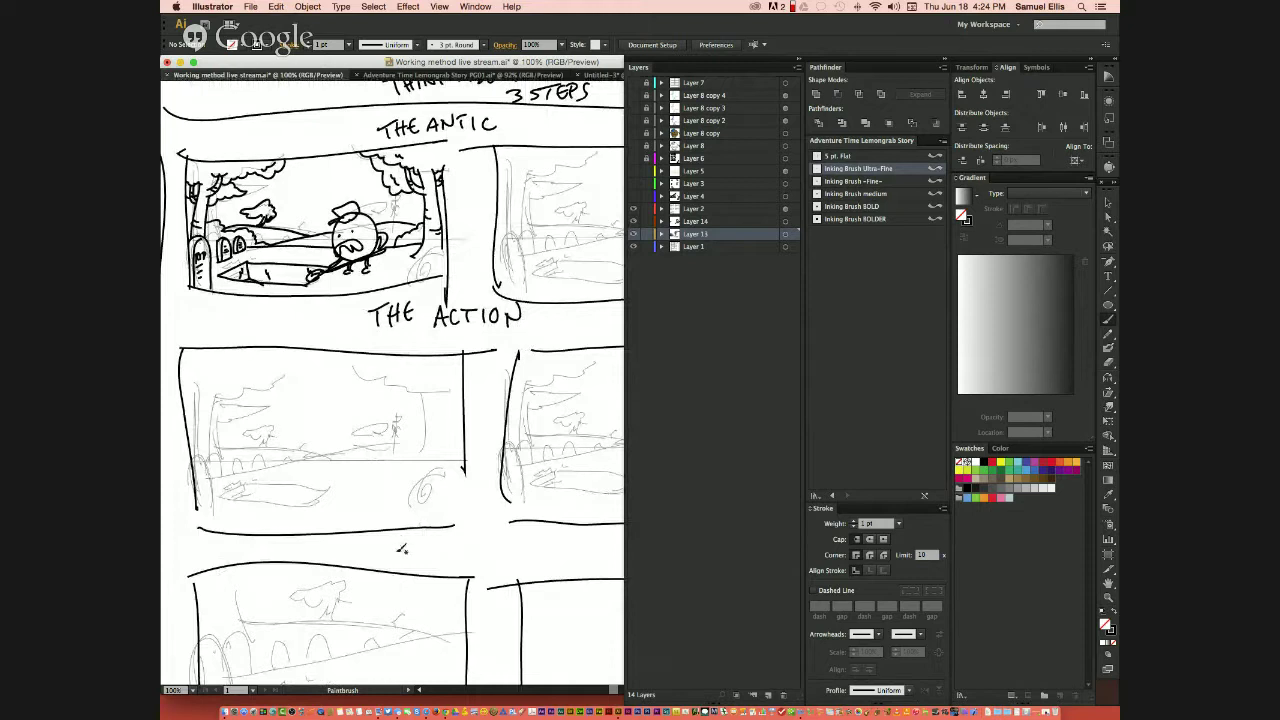
{"action": "left_click_drag", "start_coordinate": [386, 541], "coordinate": [398, 540]}
{"action": "left_click_drag", "start_coordinate": [392, 541], "coordinate": [401, 557]}
{"action": "left_click_drag", "start_coordinate": [401, 549], "coordinate": [413, 548]}
{"action": "left_click_drag", "start_coordinate": [413, 540], "coordinate": [418, 557]}
{"action": "left_click_drag", "start_coordinate": [418, 541], "coordinate": [429, 541]}
{"action": "left_click_drag", "start_coordinate": [418, 549], "coordinate": [427, 549]}
{"action": "left_click_drag", "start_coordinate": [418, 557], "coordinate": [479, 540]}
{"action": "left_click_drag", "start_coordinate": [472, 541], "coordinate": [478, 557]}
{"action": "left_click_drag", "start_coordinate": [478, 541], "coordinate": [486, 549]}
{"action": "left_click_drag", "start_coordinate": [478, 557], "coordinate": [489, 541]}
{"action": "mouse_move", "coordinate": [489, 541]}
{"action": "left_mouse_down"}
{"action": "mouse_move", "coordinate": [497, 556]}
{"action": "mouse_move", "coordinate": [545, 551]}
{"action": "left_mouse_up"}
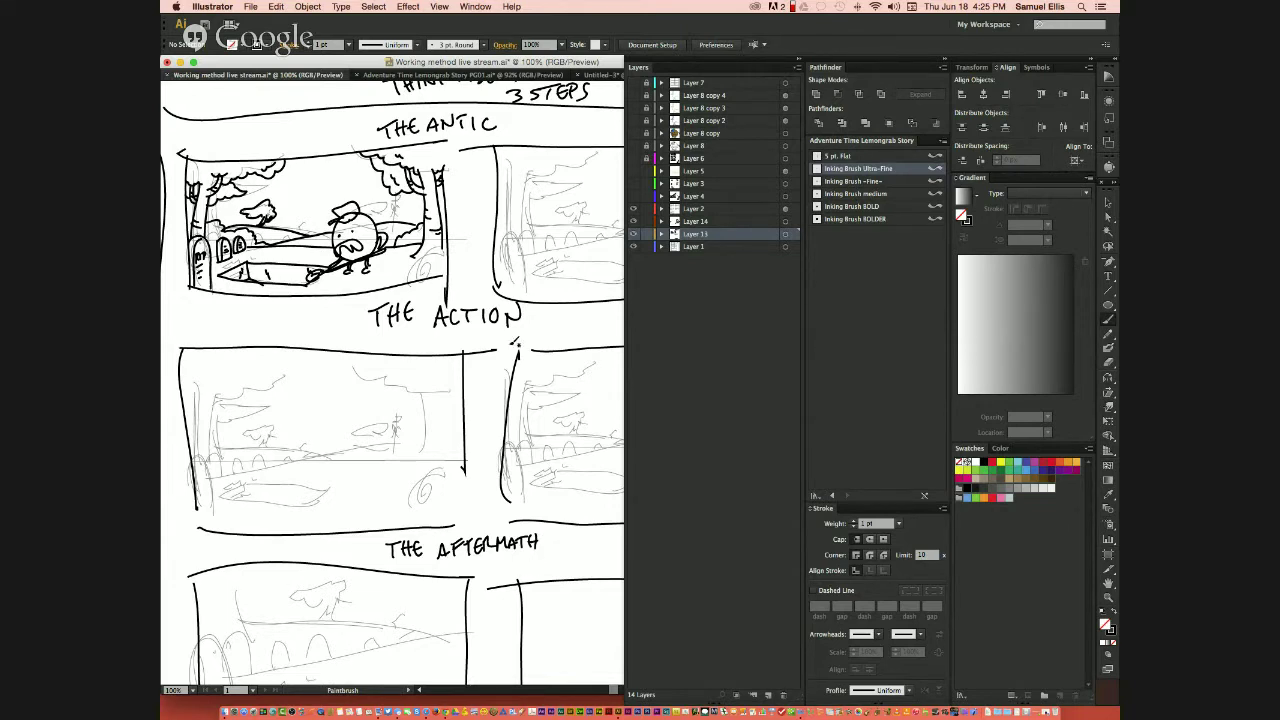
- Draw downward arrows linking the labels between the panel rows
{"action": "left_click_drag", "start_coordinate": [460, 138], "coordinate": [469, 274]}
{"action": "mouse_move", "coordinate": [480, 346]}
{"action": "left_mouse_down"}
{"action": "mouse_move", "coordinate": [479, 518]}
{"action": "mouse_move", "coordinate": [487, 505]}
{"action": "left_mouse_up"}
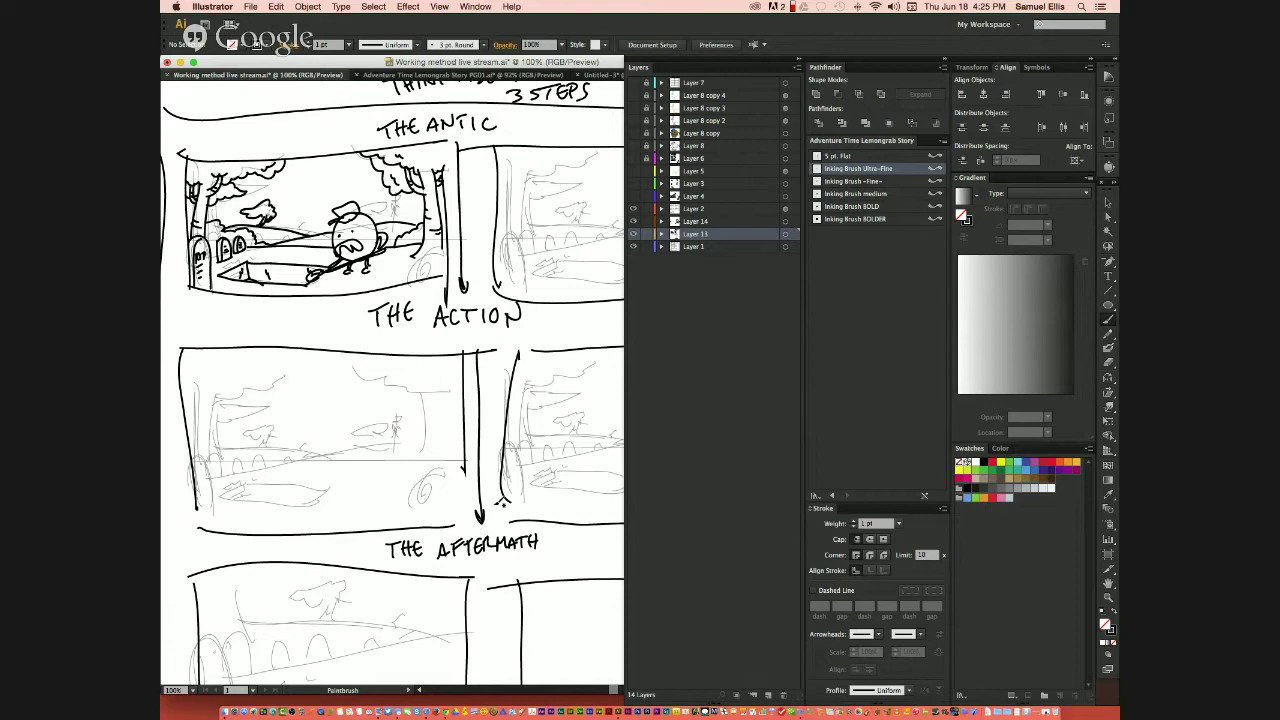
{"action": "key", "text": "space"}
{"action": "left_click_drag", "start_coordinate": [524, 452], "coordinate": [522, 464]}
- Delete THE AFTERMATH lettering and the long vertical arrow
{"action": "scroll", "coordinate": [522, 464], "scroll_direction": "right", "scroll_amount": 5}
{"action": "scroll", "coordinate": [522, 464], "scroll_direction": "up", "scroll_amount": 2}
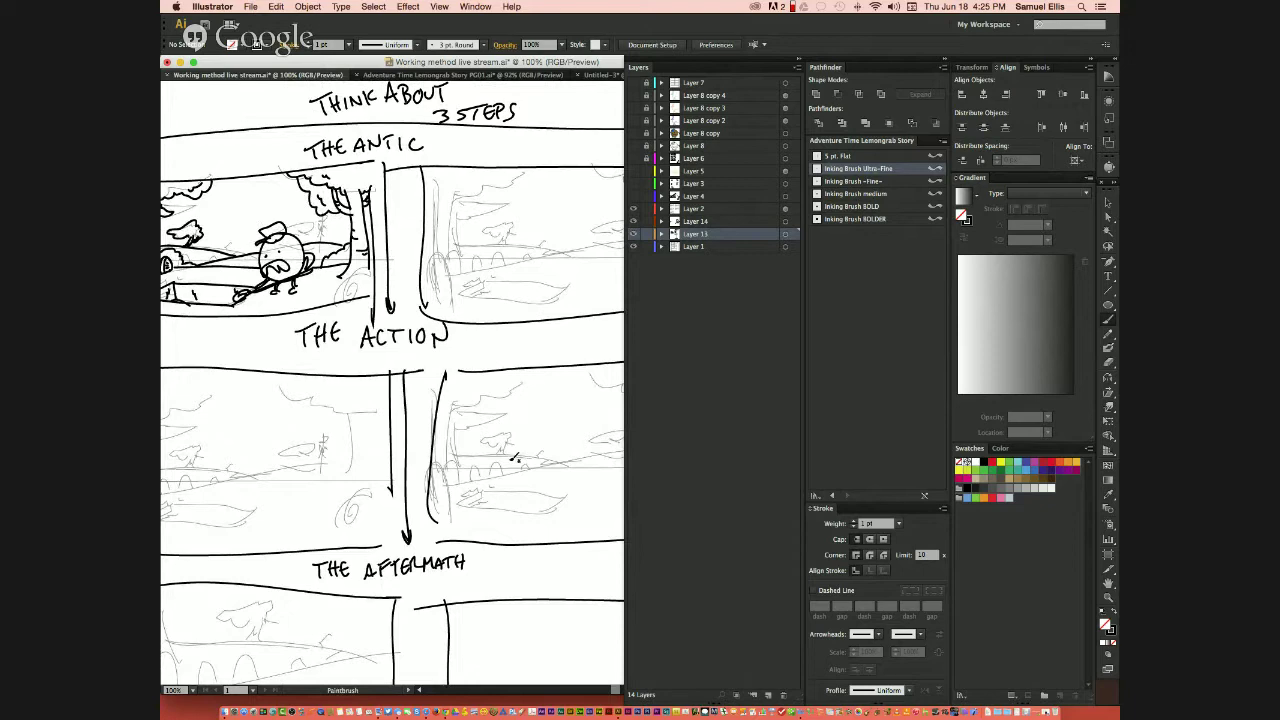
{"action": "scroll", "coordinate": [368, 470], "scroll_direction": "left", "scroll_amount": 5}
{"action": "scroll", "coordinate": [368, 470], "scroll_direction": "up", "scroll_amount": 2}
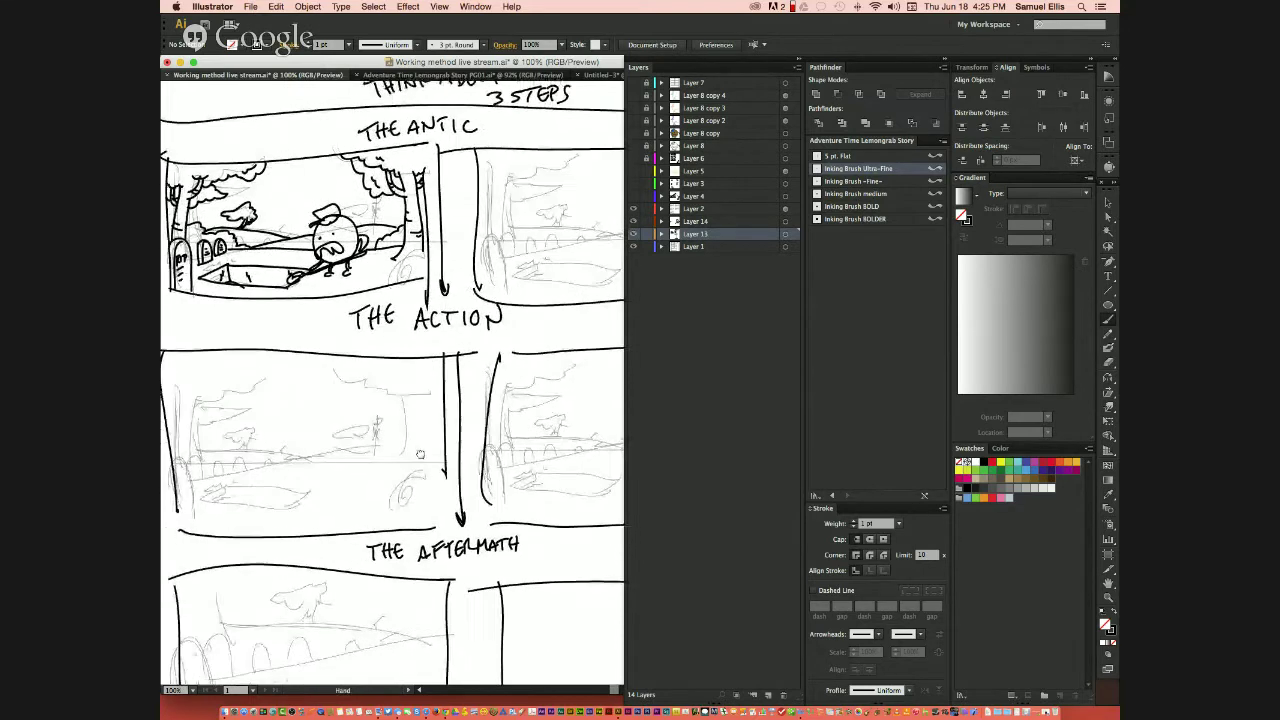
{"action": "scroll", "coordinate": [433, 485], "scroll_direction": "down", "scroll_amount": 1}
{"action": "scroll", "coordinate": [433, 485], "scroll_direction": "right", "scroll_amount": 1}
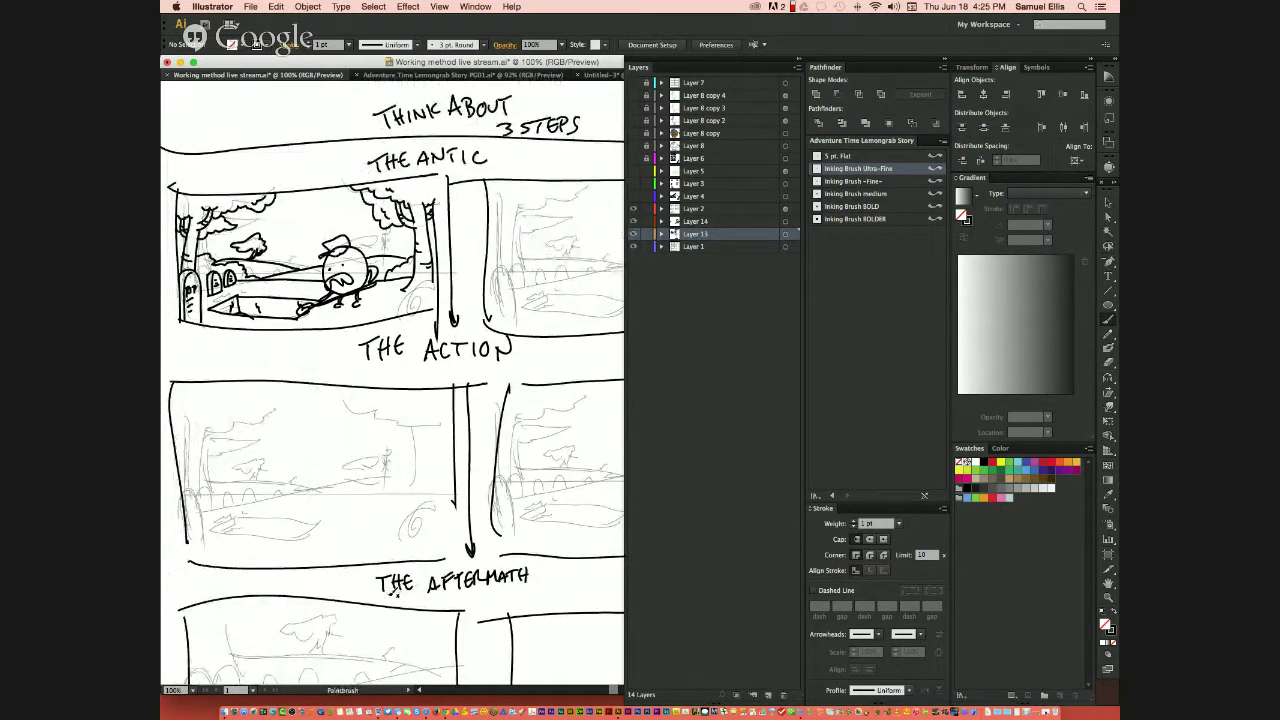
{"action": "key", "text": "v"}
{"action": "left_click_drag", "start_coordinate": [366, 580], "coordinate": [544, 595]}
{"action": "key", "text": "Delete"}
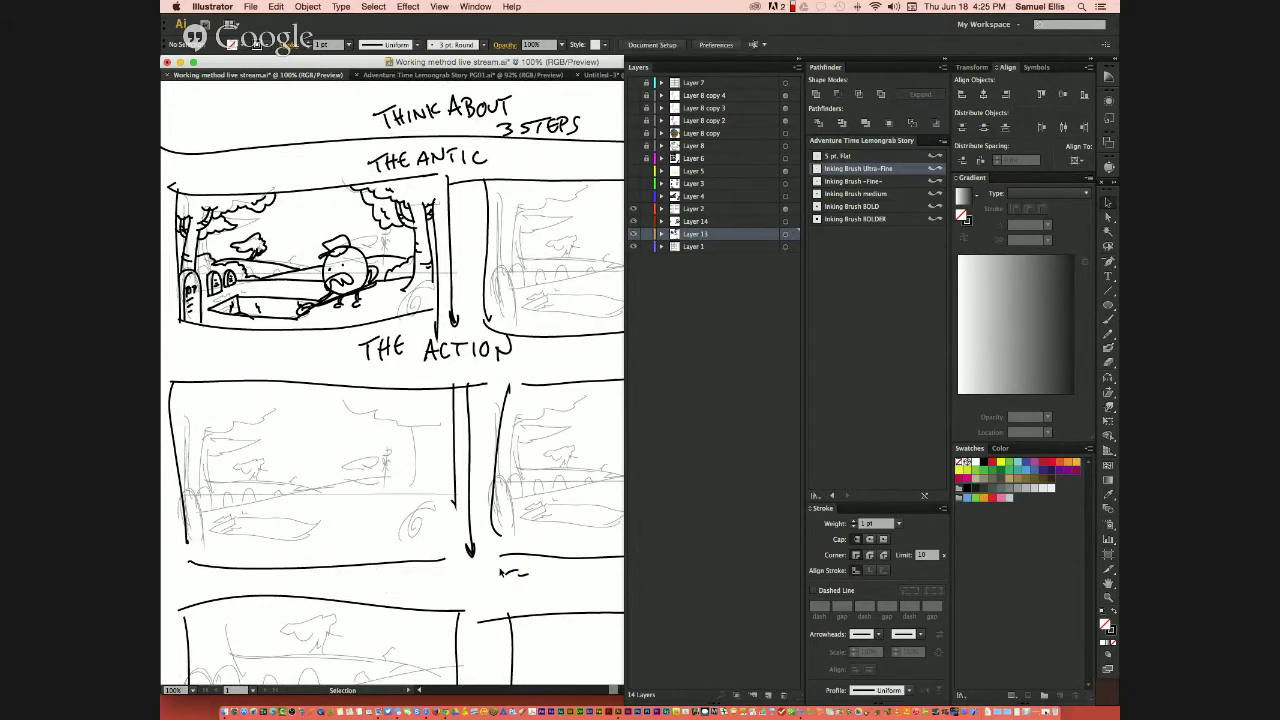
{"action": "left_click", "coordinate": [476, 537]}
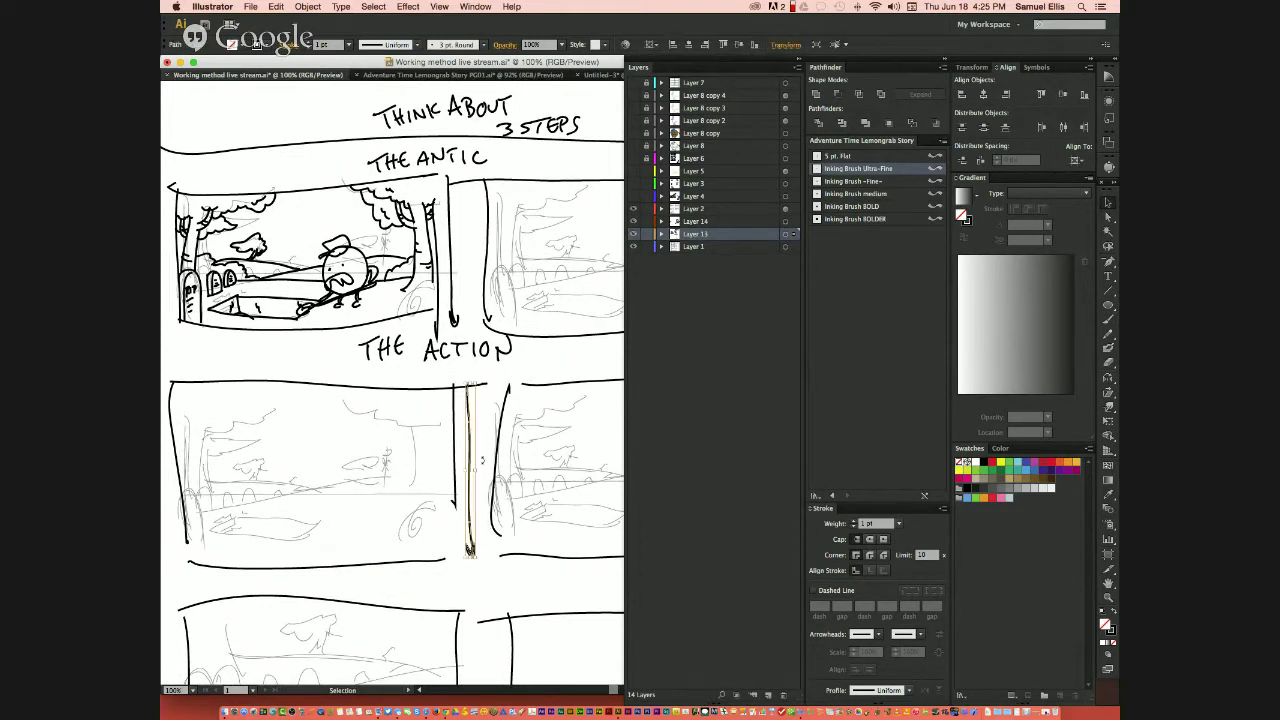
{"action": "key", "text": "Delete"}
- Delete THE ACTION lettering and the remaining vertical arrow
{"action": "mouse_move", "coordinate": [356, 345]}
{"action": "left_mouse_down"}
{"action": "mouse_move", "coordinate": [440, 373]}
{"action": "mouse_move", "coordinate": [516, 370]}
{"action": "left_mouse_up"}
{"action": "left_click", "coordinate": [436, 330], "text": "shift"}
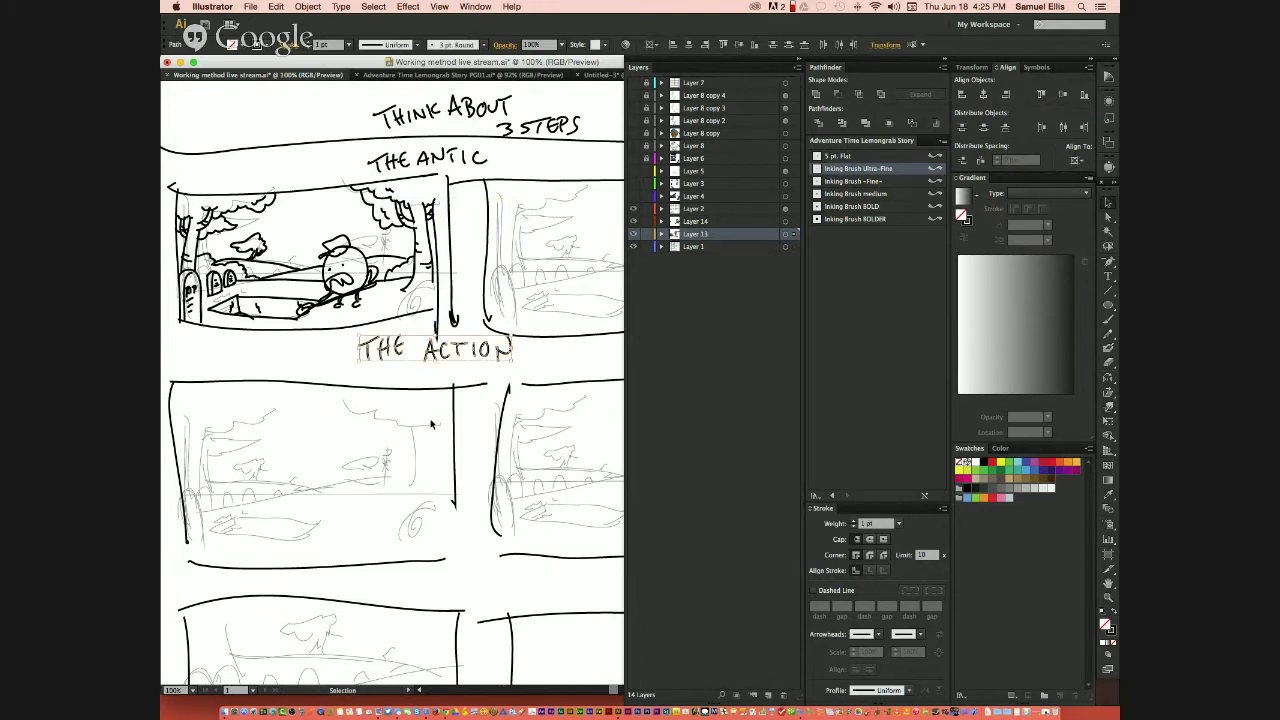
{"action": "key", "text": "Delete"}
{"action": "left_click", "coordinate": [453, 334]}
{"action": "key", "text": "Delete"}
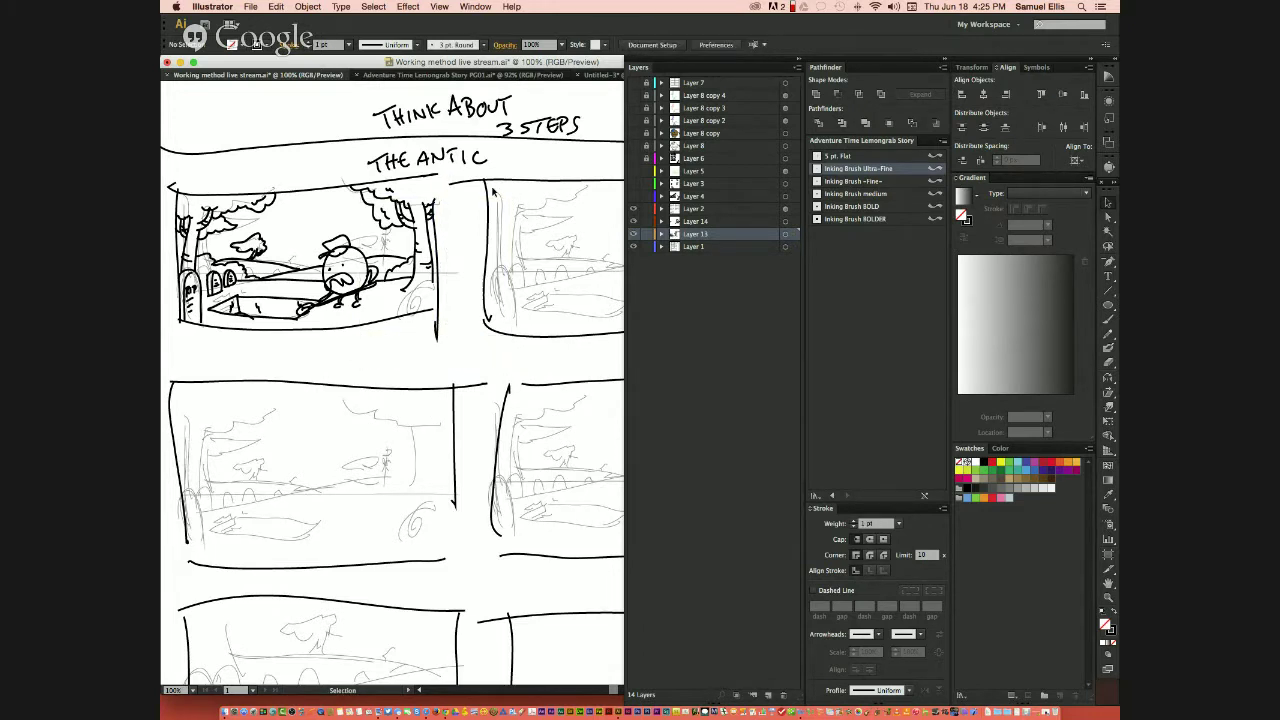
- Delete THE ANTIC, THINK ABOUT 3 STEPS and a small leftover stroke
{"action": "left_click_drag", "start_coordinate": [366, 153], "coordinate": [490, 175]}
{"action": "key", "text": "Delete"}
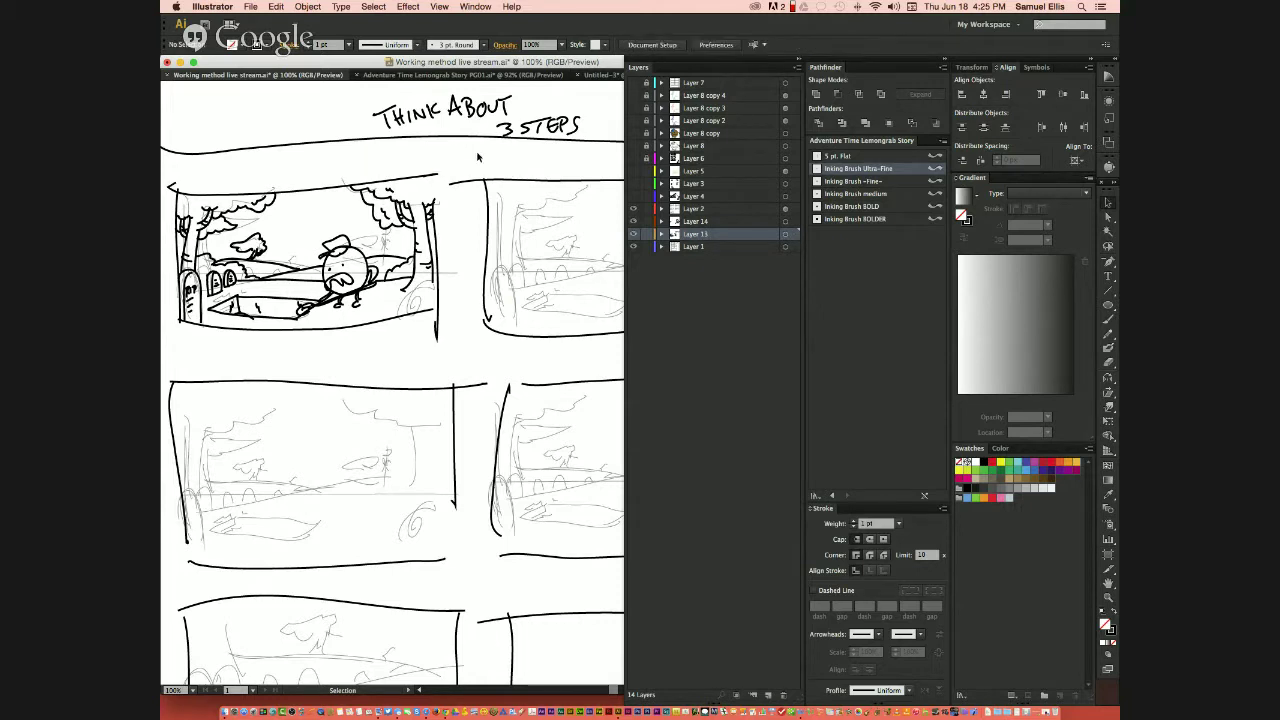
{"action": "left_click_drag", "start_coordinate": [367, 106], "coordinate": [586, 140]}
{"action": "key", "text": "Delete"}
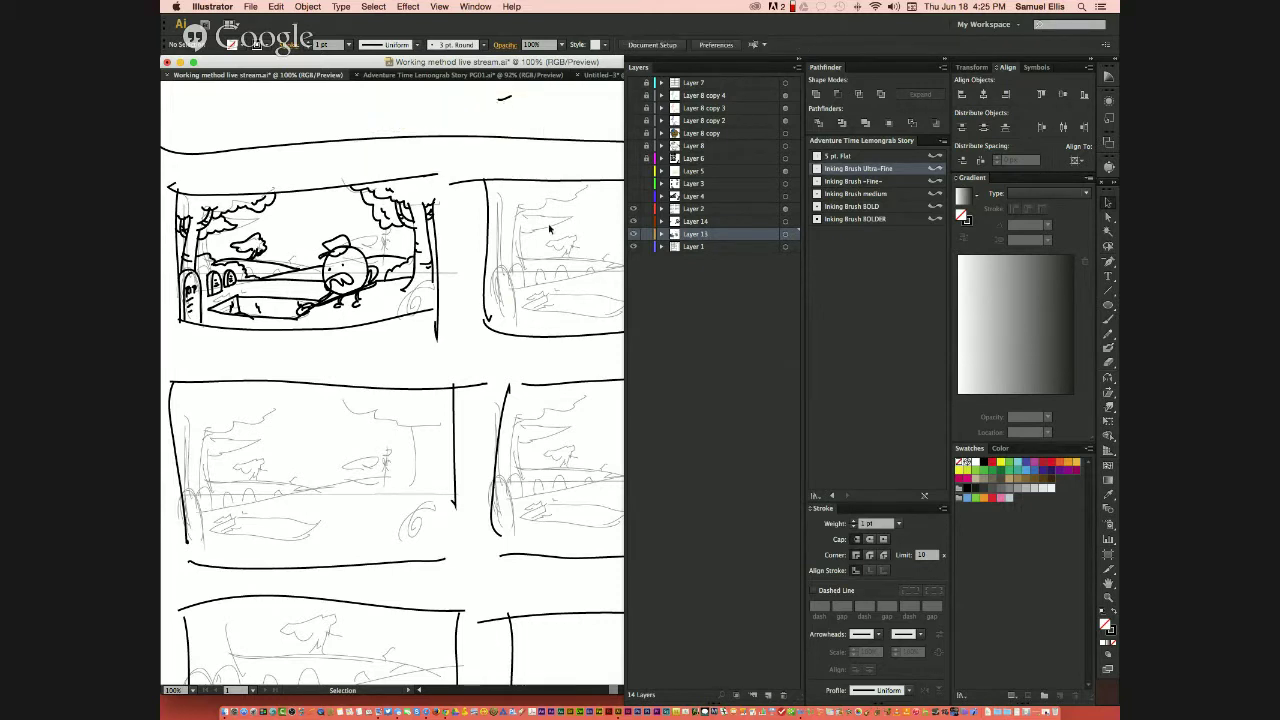
{"action": "left_click", "coordinate": [505, 104]}
{"action": "key", "text": "Delete"}
{"action": "scroll", "coordinate": [366, 434], "scroll_direction": "left", "scroll_amount": 2}
{"action": "scroll", "coordinate": [366, 434], "scroll_direction": "up", "scroll_amount": 1}
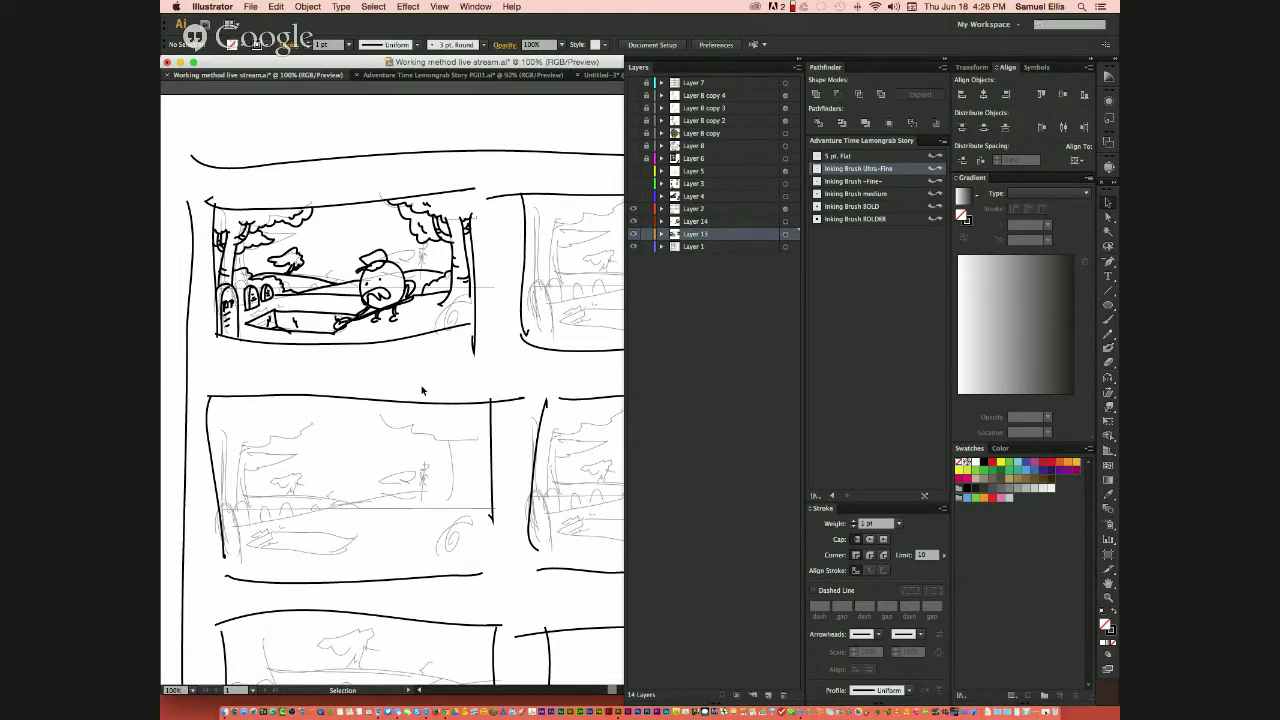
{"action": "key", "text": "super+minus"}
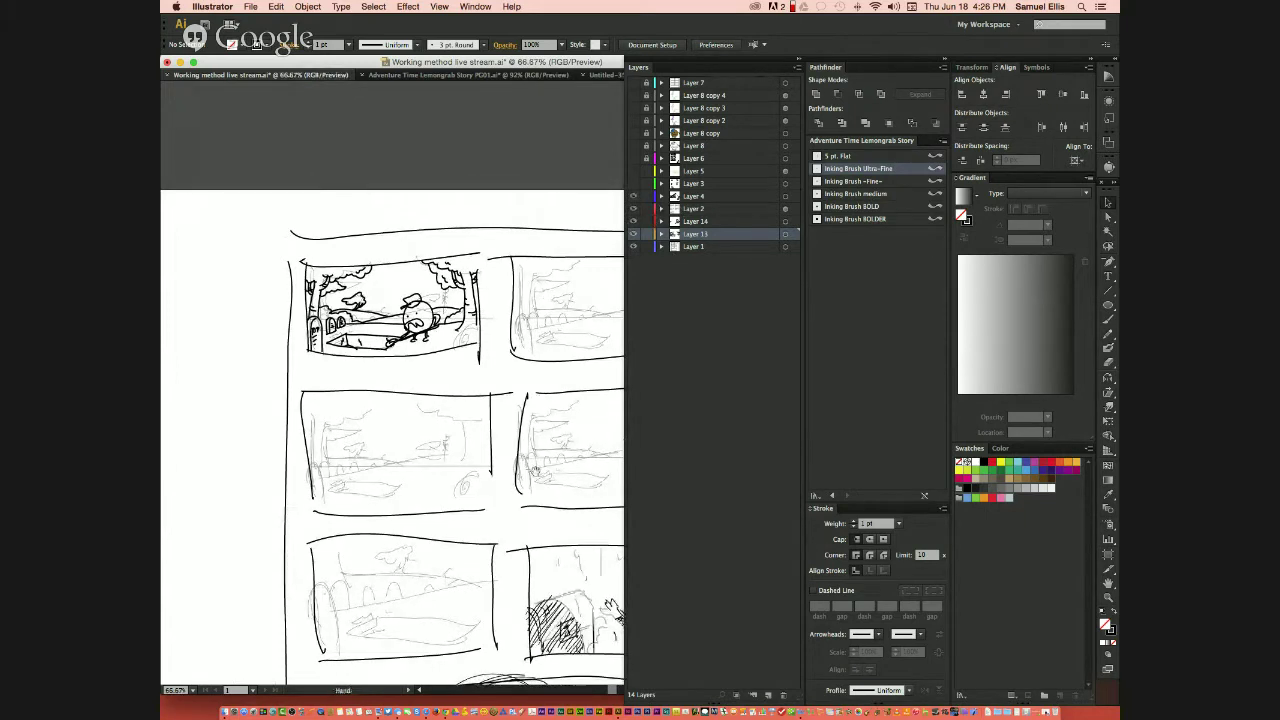
- Zoom out and turn on Layer 3 to reveal the character sketches in the storyboard panels
{"action": "left_click_drag", "start_coordinate": [590, 328], "coordinate": [462, 181]}
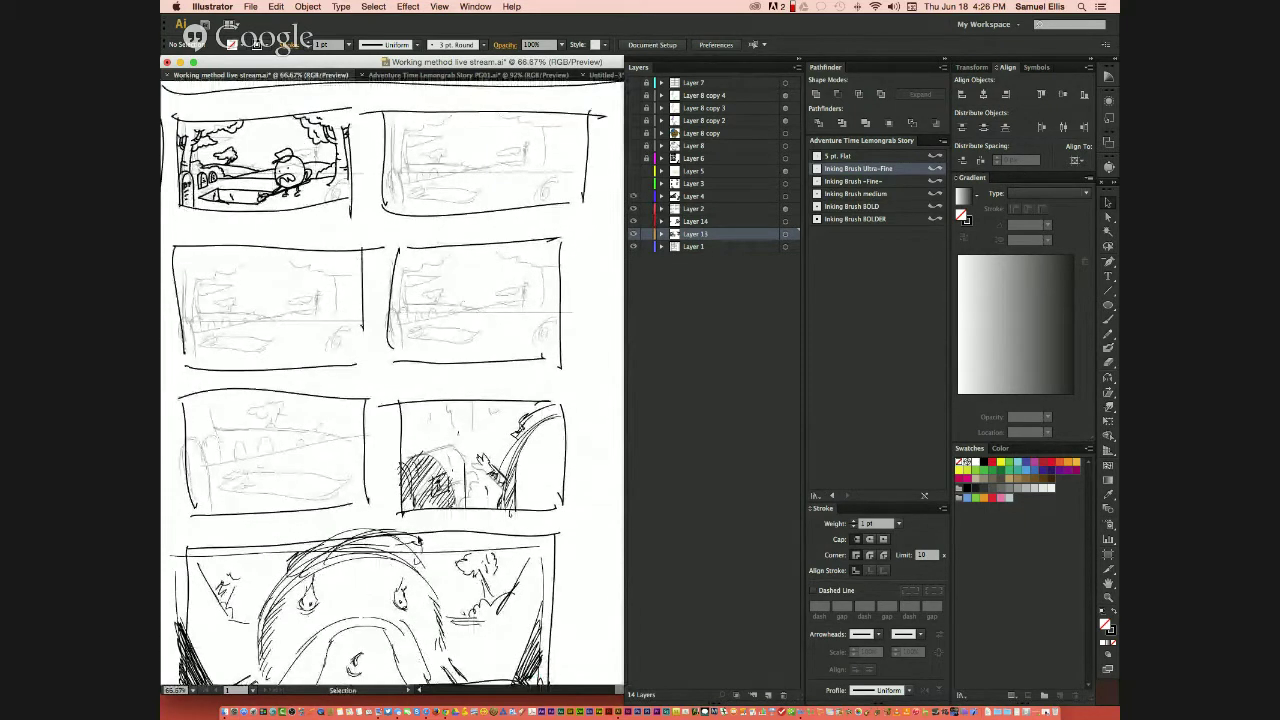
{"action": "left_click", "coordinate": [633, 185]}
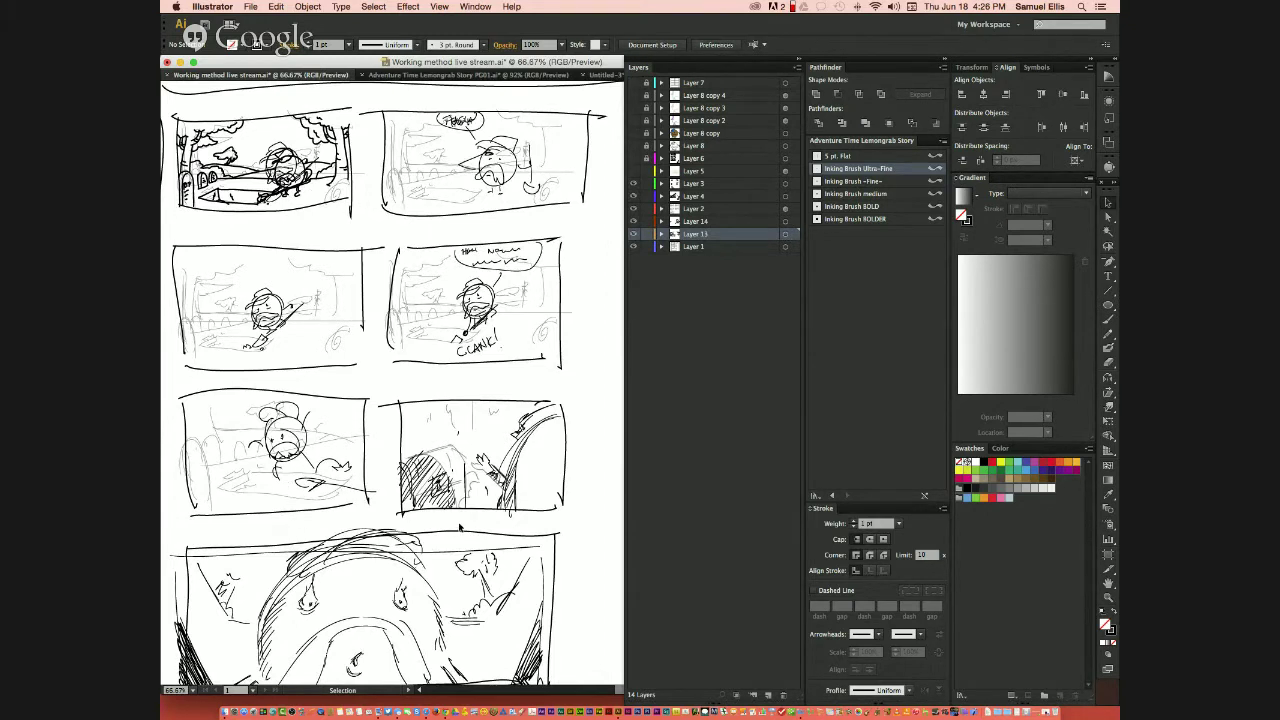
{"action": "scroll", "coordinate": [602, 327], "scroll_direction": "down", "scroll_amount": 5}
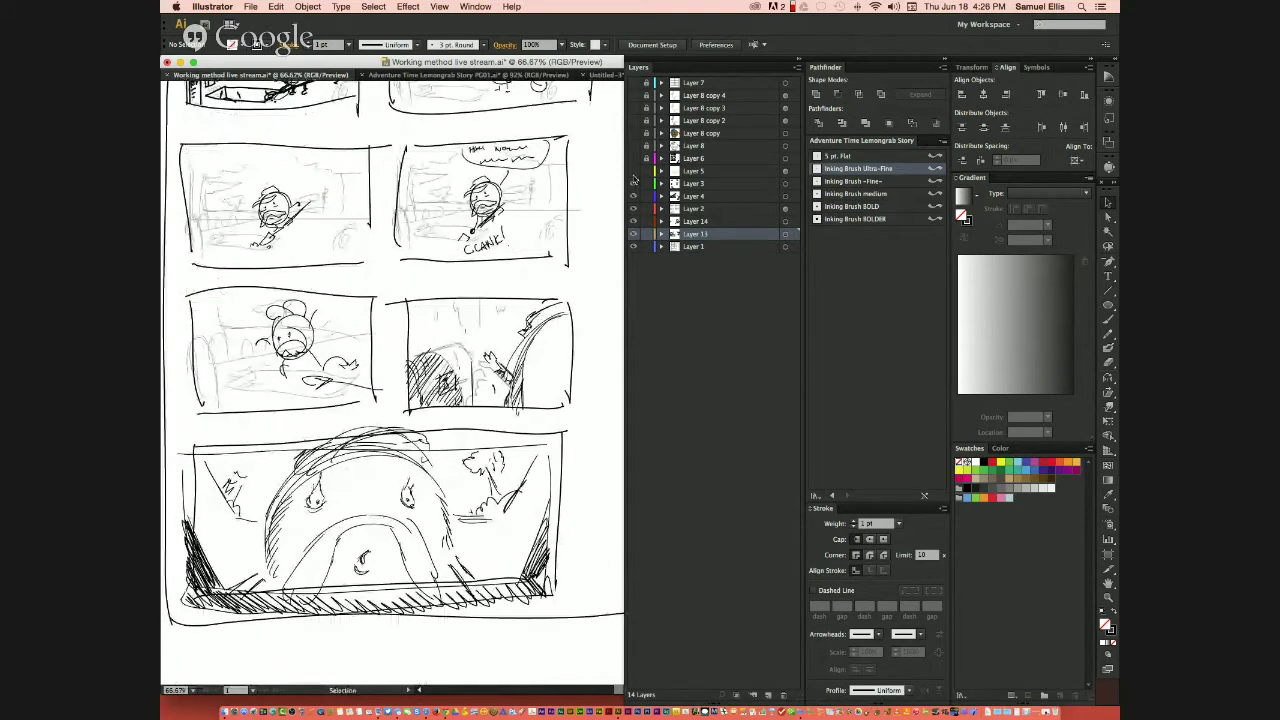
{"action": "key", "text": "super+z"}
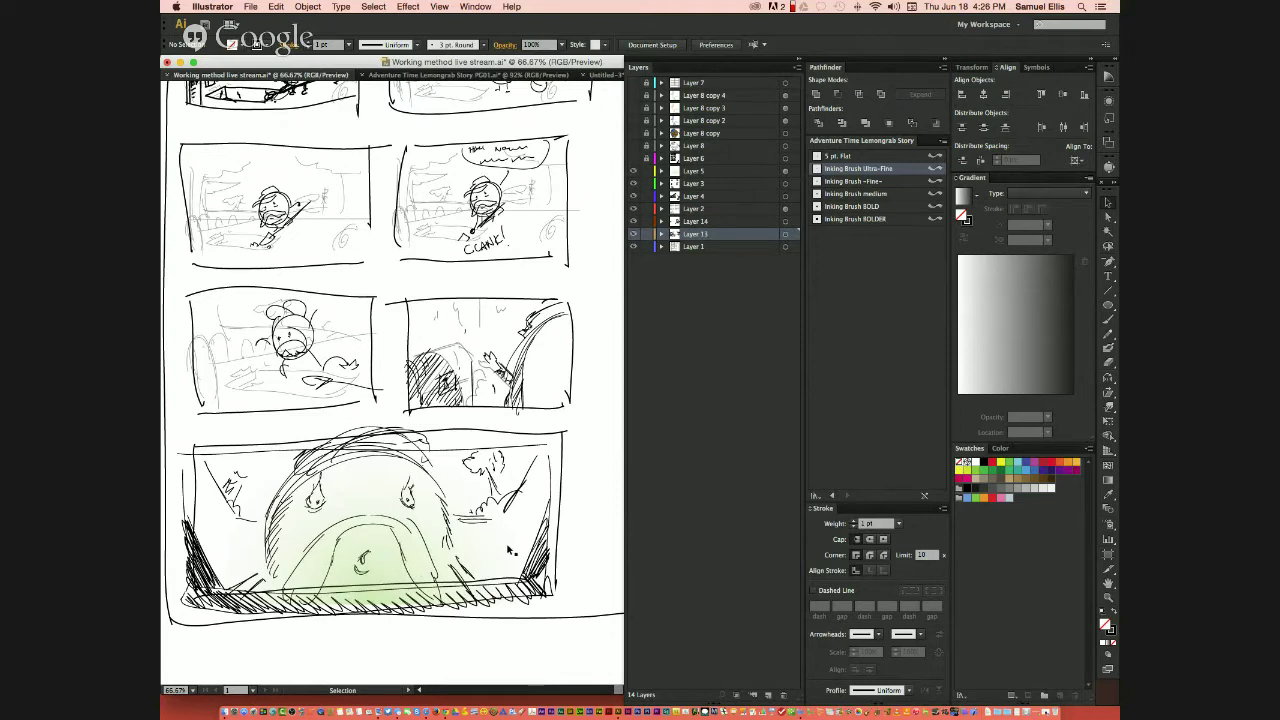
- Hide the rough sketch layers so the inked, green-washed art shows
{"action": "key", "text": "super+1"}
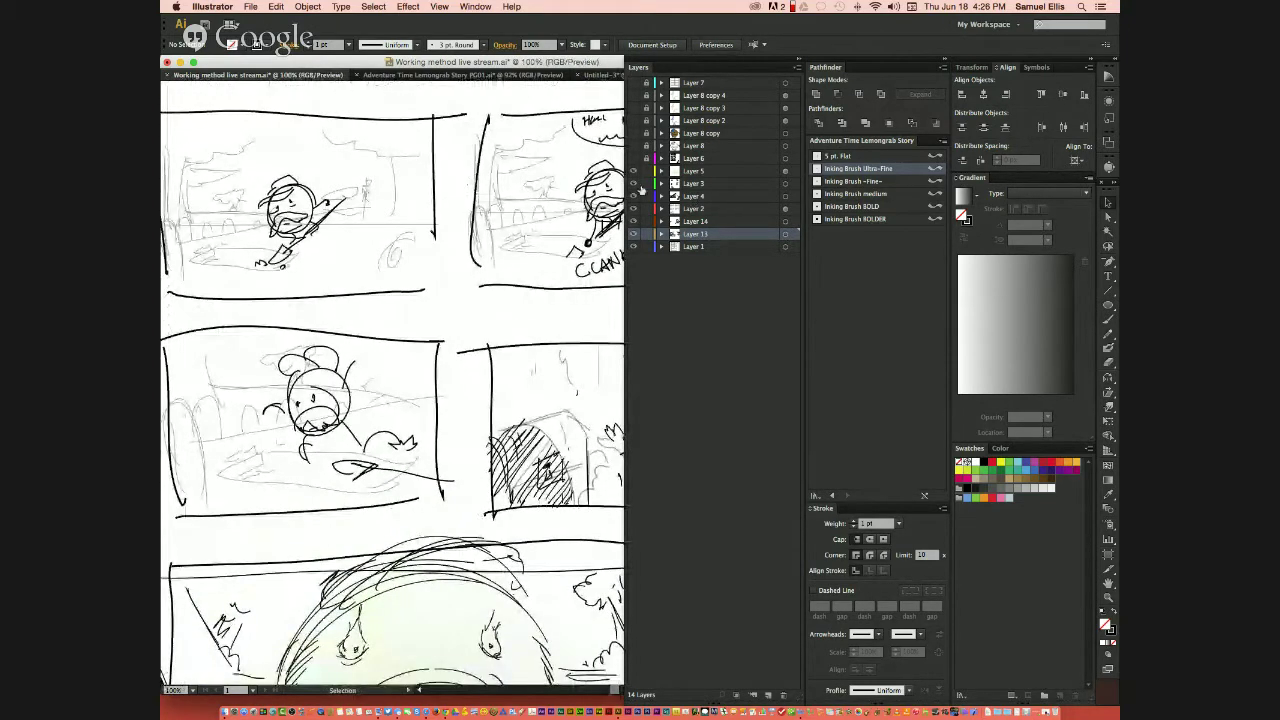
{"action": "left_click_drag", "start_coordinate": [633, 208], "coordinate": [633, 246]}
{"action": "left_click", "coordinate": [633, 158]}
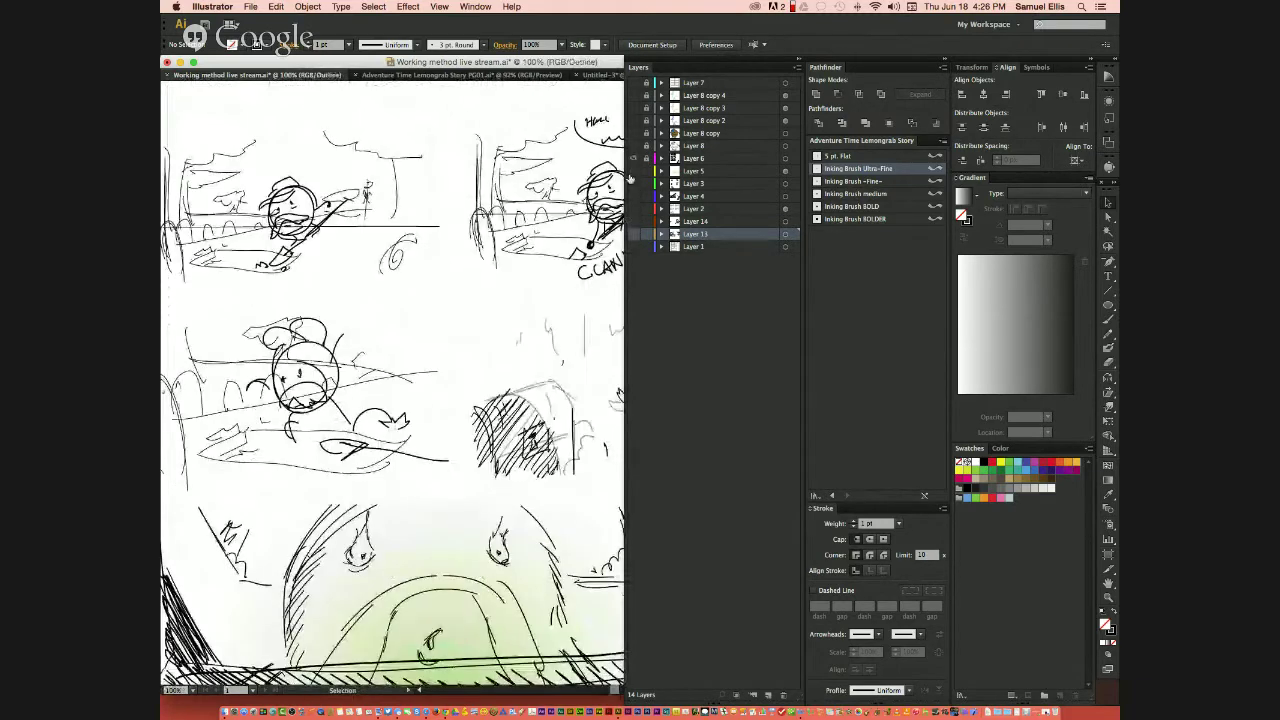
{"action": "key", "text": "super+minus"}
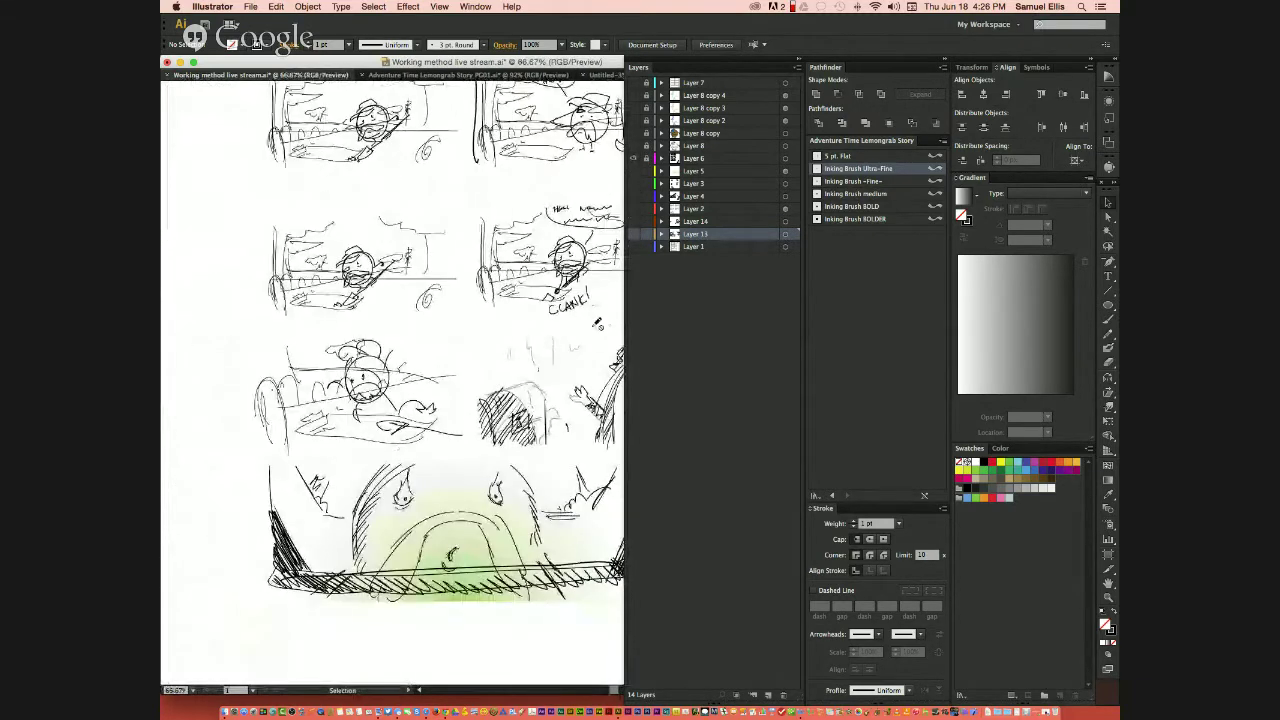
{"action": "scroll", "coordinate": [392, 380], "scroll_direction": "right", "scroll_amount": 4}
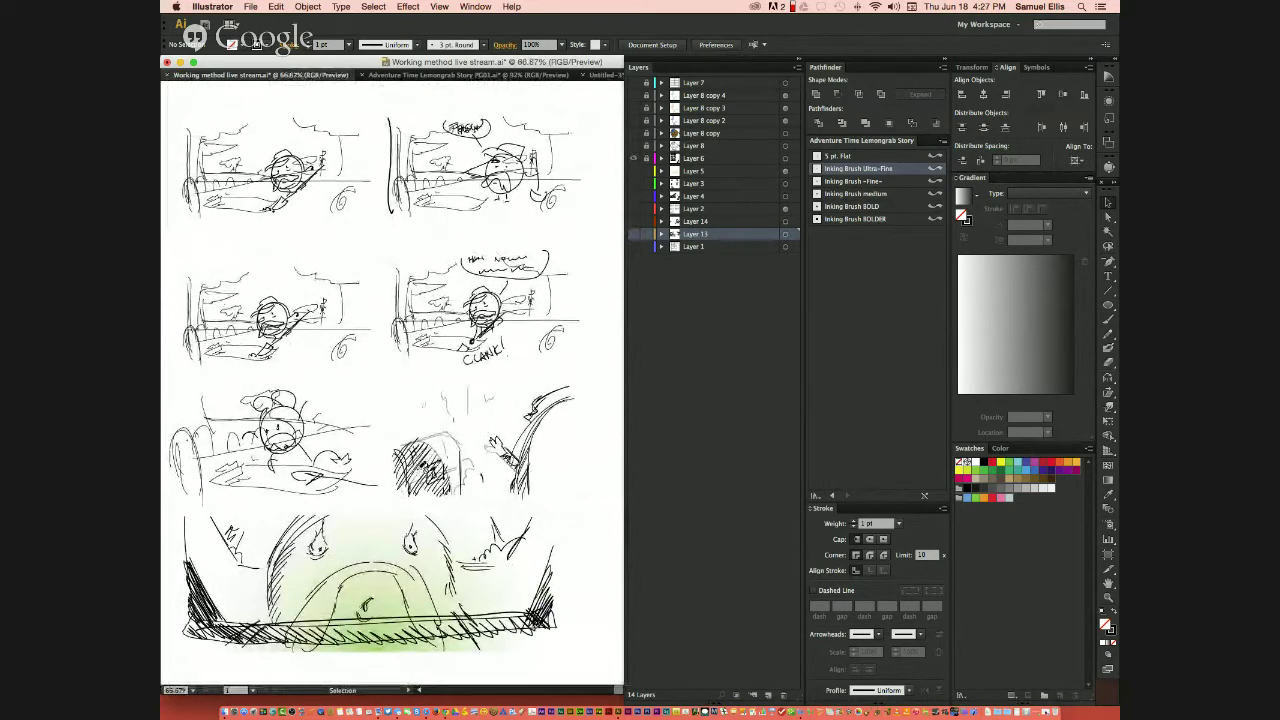
- Add a new empty top layer, bringing the file to 15 layers
{"action": "key", "text": "b"}
{"action": "scroll", "coordinate": [494, 160], "scroll_direction": "right", "scroll_amount": 5}
{"action": "scroll", "coordinate": [494, 160], "scroll_direction": "up", "scroll_amount": 3}
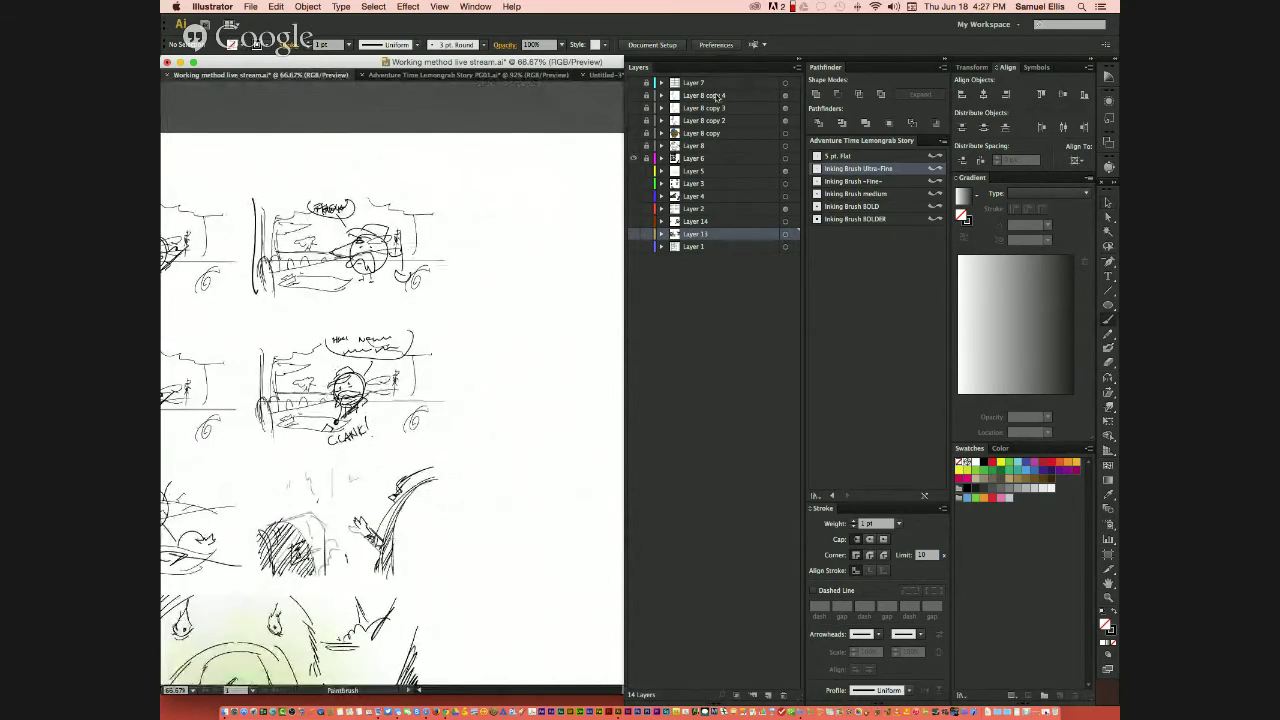
{"action": "left_click", "coordinate": [768, 694]}
- Brush a downward triangle mark followed by '= V' in the margin
{"action": "key", "text": "v"}
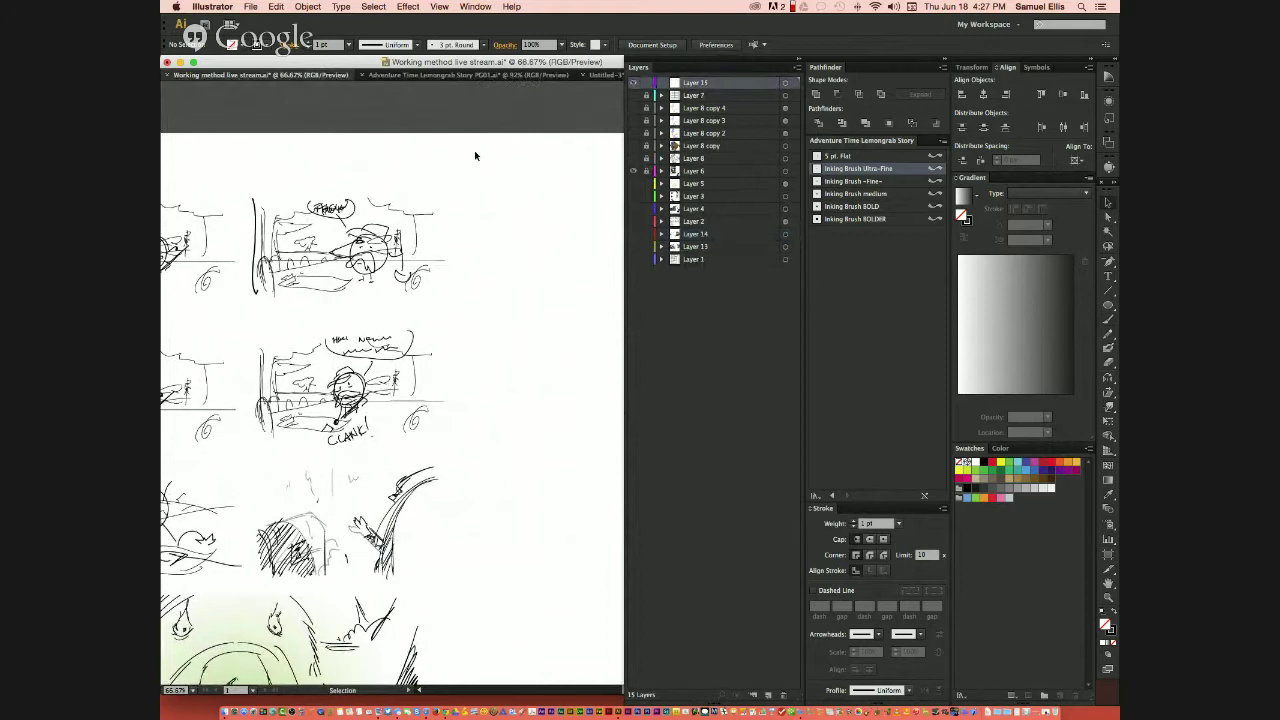
{"action": "key", "text": "b"}
{"action": "mouse_move", "coordinate": [471, 154]}
{"action": "left_mouse_down"}
{"action": "mouse_move", "coordinate": [479, 182]}
{"action": "mouse_move", "coordinate": [488, 136]}
{"action": "mouse_move", "coordinate": [484, 178]}
{"action": "left_mouse_up"}
{"action": "key", "text": "v"}
{"action": "left_click_drag", "start_coordinate": [495, 197], "coordinate": [338, 416]}
{"action": "key", "text": "b"}
{"action": "left_click_drag", "start_coordinate": [498, 167], "coordinate": [510, 166]}
{"action": "left_click_drag", "start_coordinate": [497, 176], "coordinate": [525, 185]}
{"action": "left_click_drag", "start_coordinate": [533, 182], "coordinate": [542, 157]}
- Move the triangle next to the '= V' marks, then undo to remove it
{"action": "key", "text": "v"}
{"action": "left_click", "coordinate": [482, 170]}
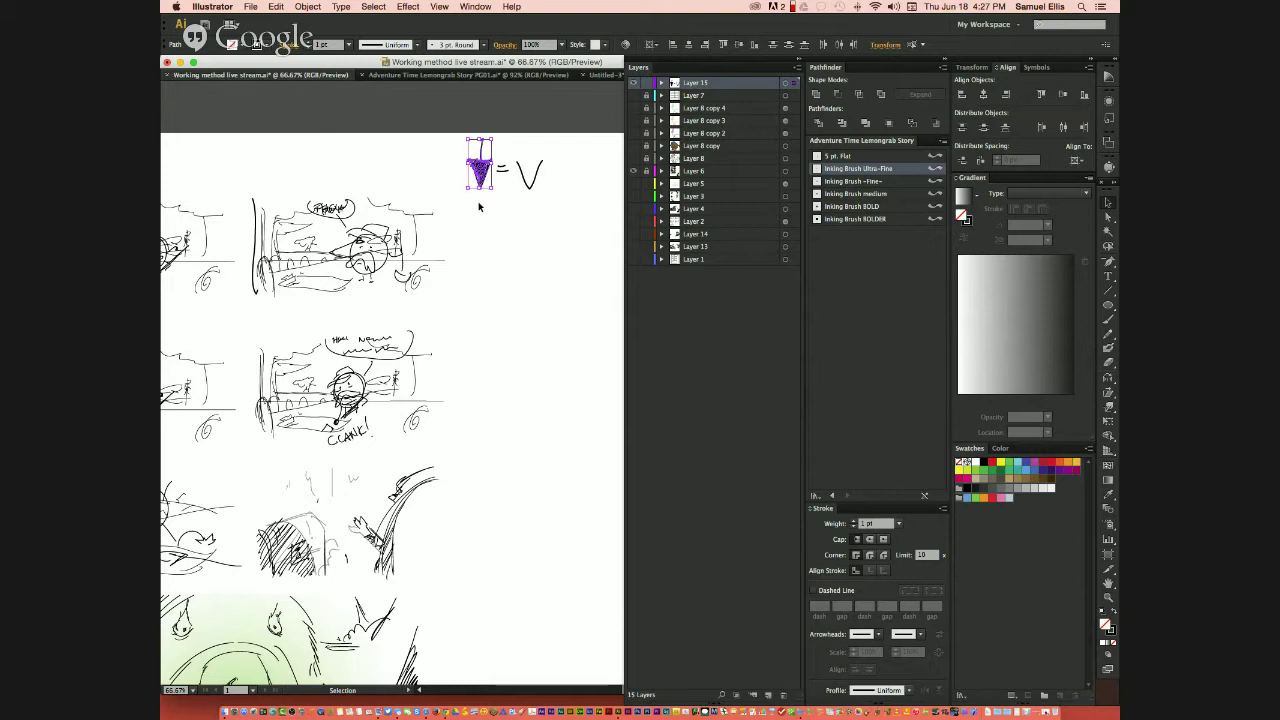
{"action": "key", "text": "shift+Up"}
{"action": "key", "text": "shift+Up"}
{"action": "key", "text": "shift+Up"}
{"action": "key", "text": "shift+Up"}
{"action": "key", "text": "shift+Up"}
{"action": "key", "text": "shift+Up"}
{"action": "key", "text": "shift+Right"}
{"action": "key", "text": "shift+Right"}
{"action": "key", "text": "shift+Right"}
{"action": "key", "text": "shift+Right"}
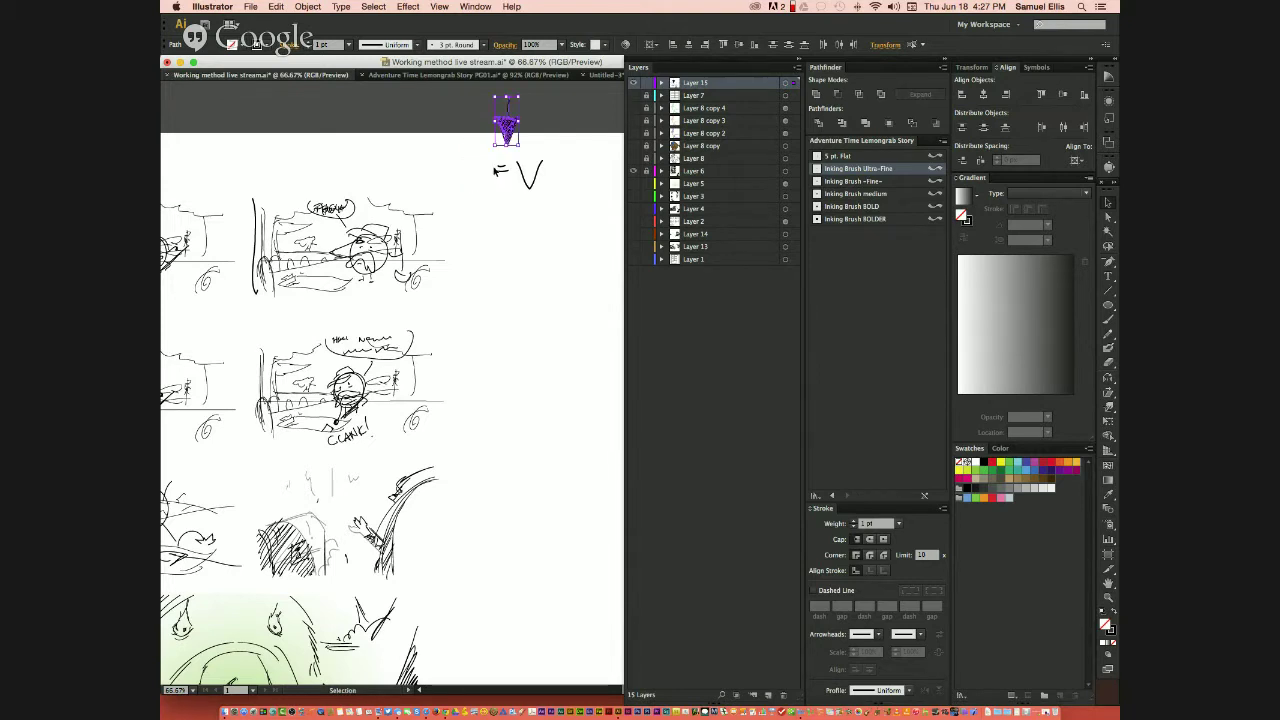
{"action": "left_click", "coordinate": [510, 150]}
{"action": "left_click", "coordinate": [507, 145]}
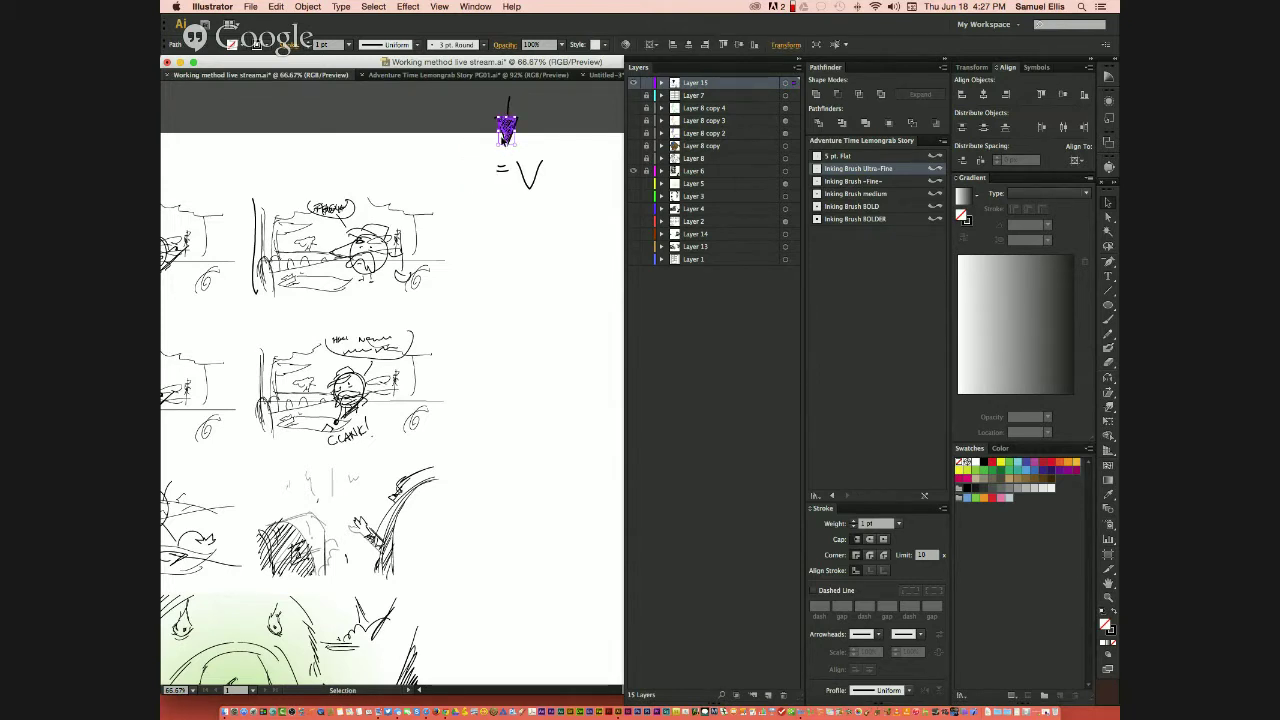
{"action": "left_click_drag", "start_coordinate": [507, 145], "coordinate": [477, 189]}
{"action": "key", "text": "super+shift+a"}
{"action": "key", "text": "a"}
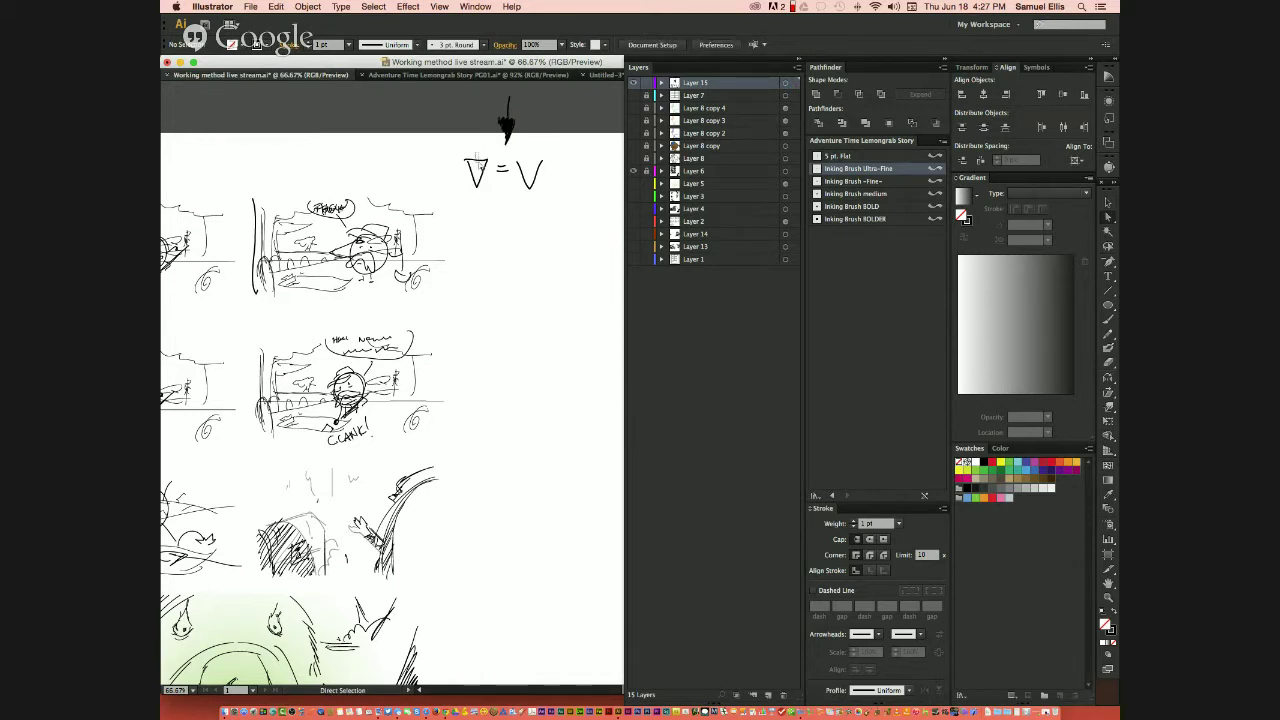
{"action": "left_click", "coordinate": [478, 162]}
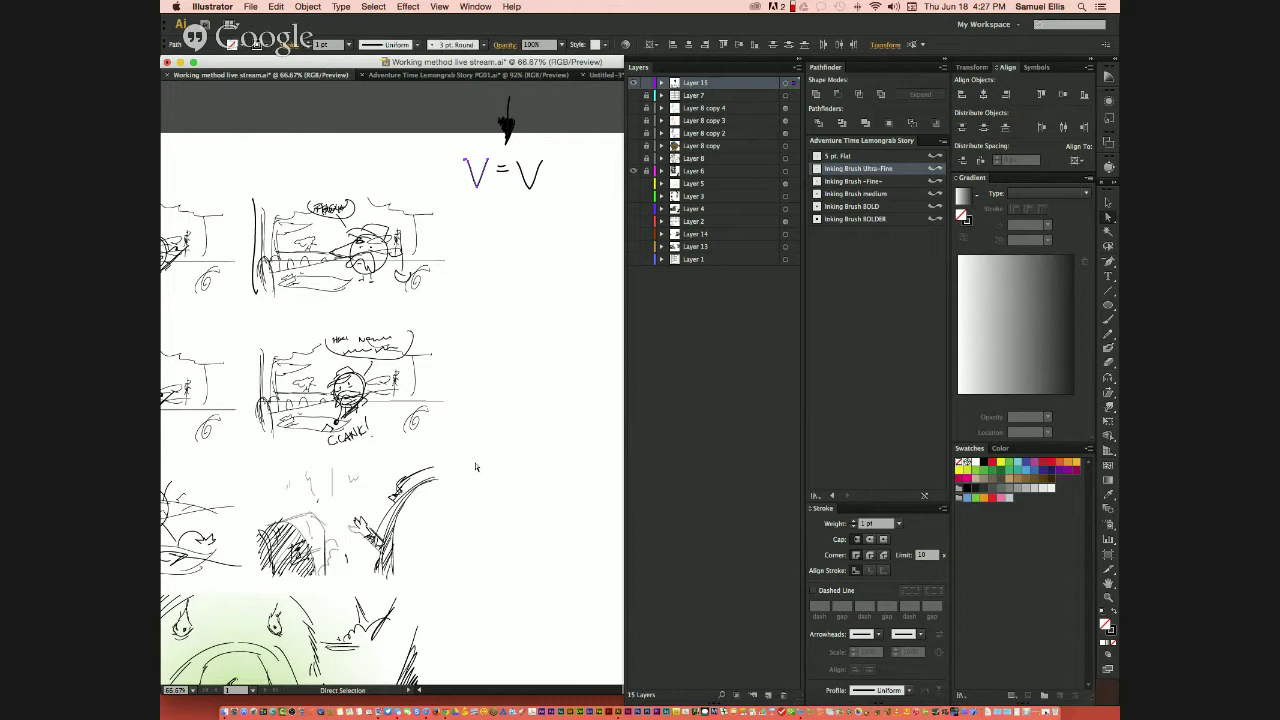
{"action": "key", "text": "v"}
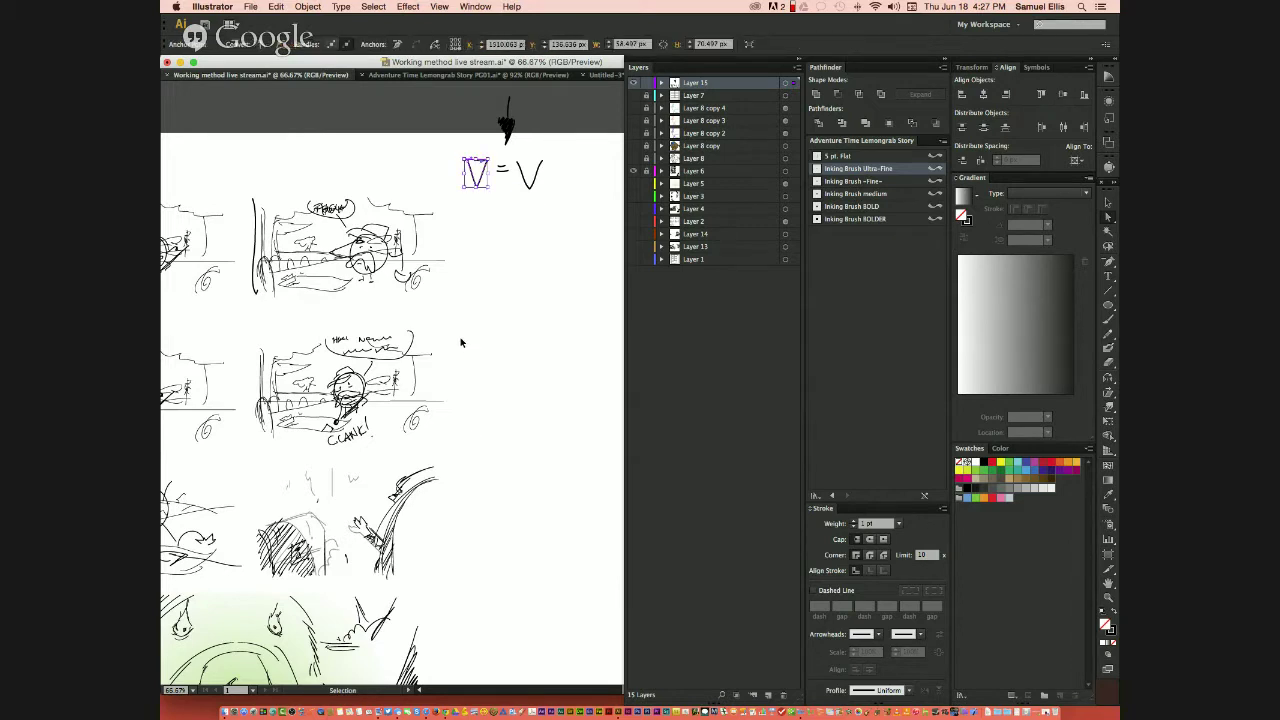
{"action": "key", "text": "super+z"}
{"action": "key", "text": "super+z"}
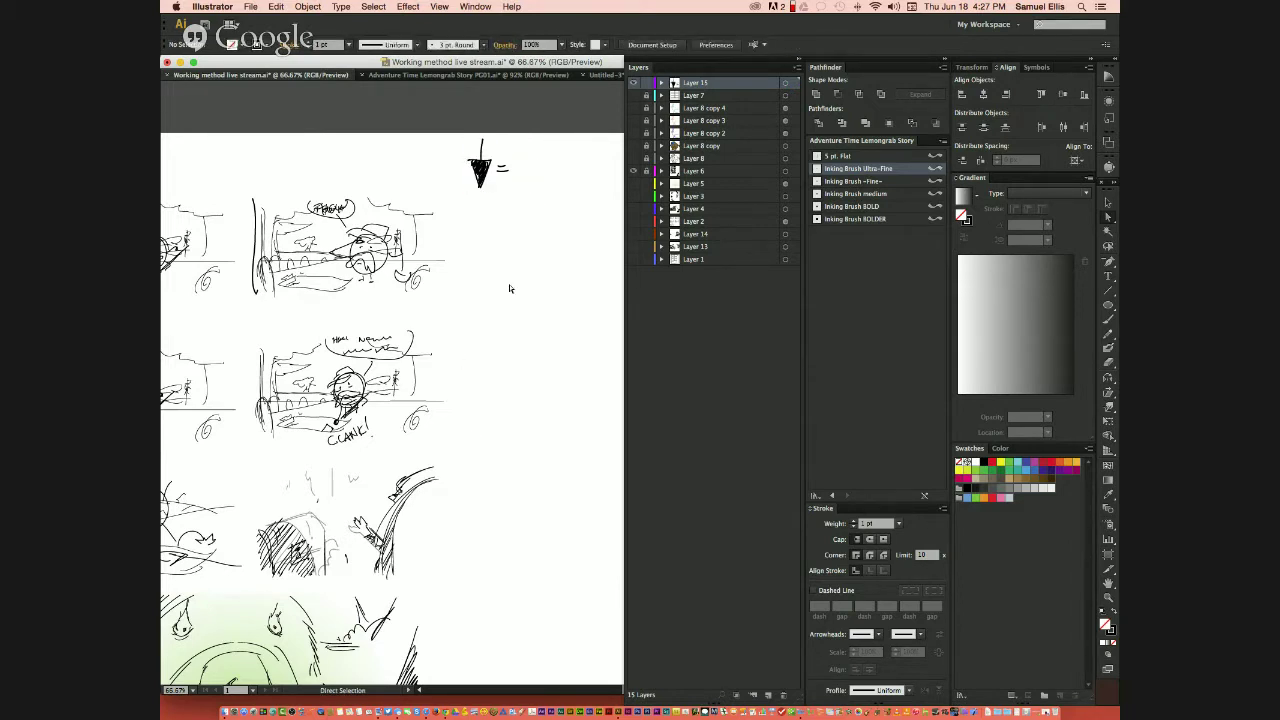
{"action": "key", "text": "a"}
- Paint the note 'B = BRUSH' with the Paintbrush beside the sketches
{"action": "scroll", "coordinate": [443, 347], "scroll_direction": "down", "scroll_amount": 2}
{"action": "scroll", "coordinate": [443, 347], "scroll_direction": "left", "scroll_amount": 2}
{"action": "key", "text": "b"}
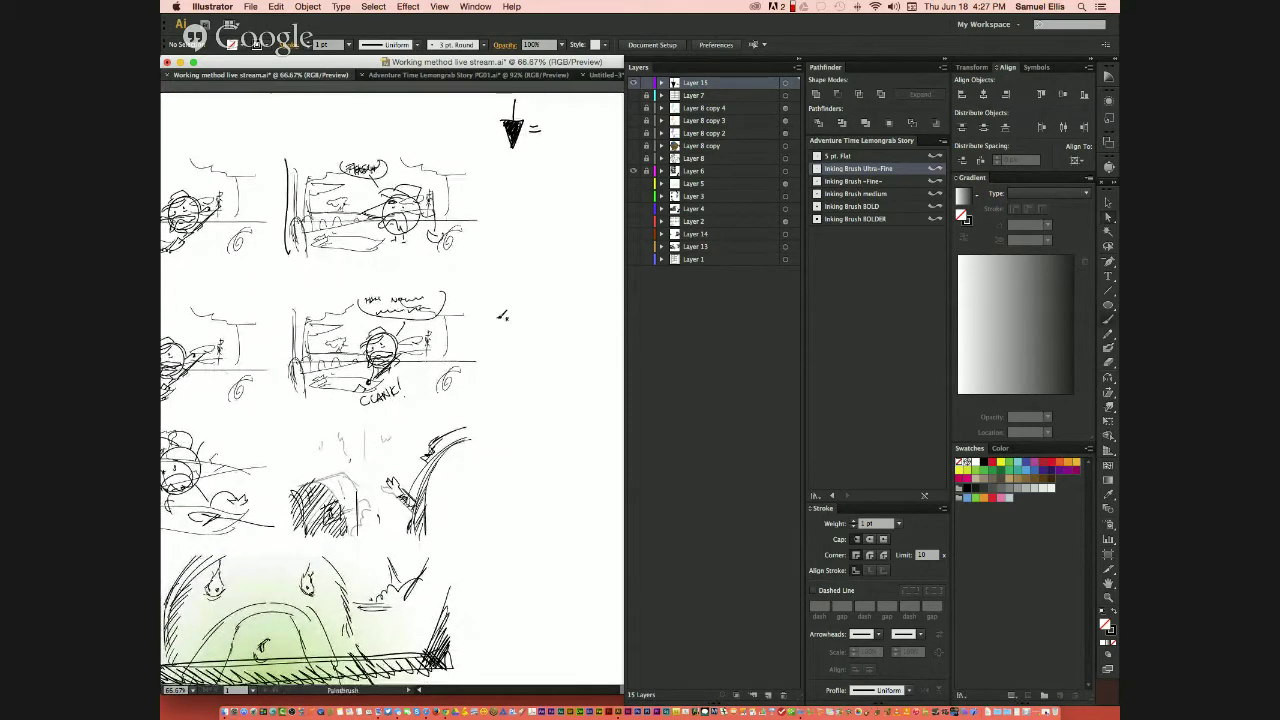
{"action": "left_click_drag", "start_coordinate": [511, 192], "coordinate": [511, 232]}
{"action": "mouse_move", "coordinate": [512, 195]}
{"action": "left_mouse_down"}
{"action": "mouse_move", "coordinate": [527, 208]}
{"action": "mouse_move", "coordinate": [512, 231]}
{"action": "mouse_move", "coordinate": [539, 204]}
{"action": "left_mouse_up"}
{"action": "left_click_drag", "start_coordinate": [527, 212], "coordinate": [545, 226]}
{"action": "mouse_move", "coordinate": [556, 197]}
{"action": "left_mouse_down"}
{"action": "mouse_move", "coordinate": [546, 220]}
{"action": "mouse_move", "coordinate": [568, 212]}
{"action": "left_mouse_up"}
{"action": "left_click_drag", "start_coordinate": [569, 198], "coordinate": [585, 211]}
{"action": "left_click_drag", "start_coordinate": [585, 202], "coordinate": [593, 200]}
{"action": "left_click_drag", "start_coordinate": [593, 189], "coordinate": [593, 208]}
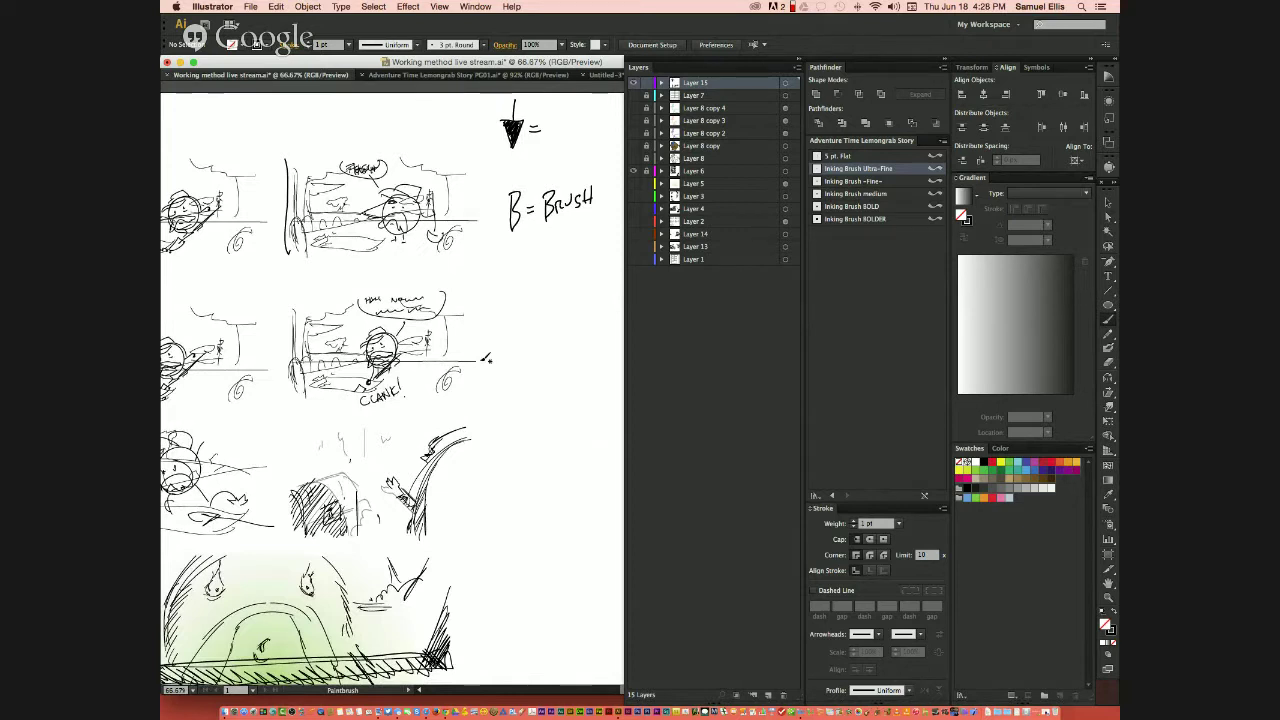
- Marquee-select the arrow and 'B = BRUSH' strokes and delete them
{"action": "key", "text": "a"}
{"action": "mouse_move", "coordinate": [497, 96]}
{"action": "left_mouse_down"}
{"action": "mouse_move", "coordinate": [545, 228]}
{"action": "mouse_move", "coordinate": [604, 240]}
{"action": "left_mouse_up"}
{"action": "key", "text": "b"}
{"action": "key", "text": "Delete"}
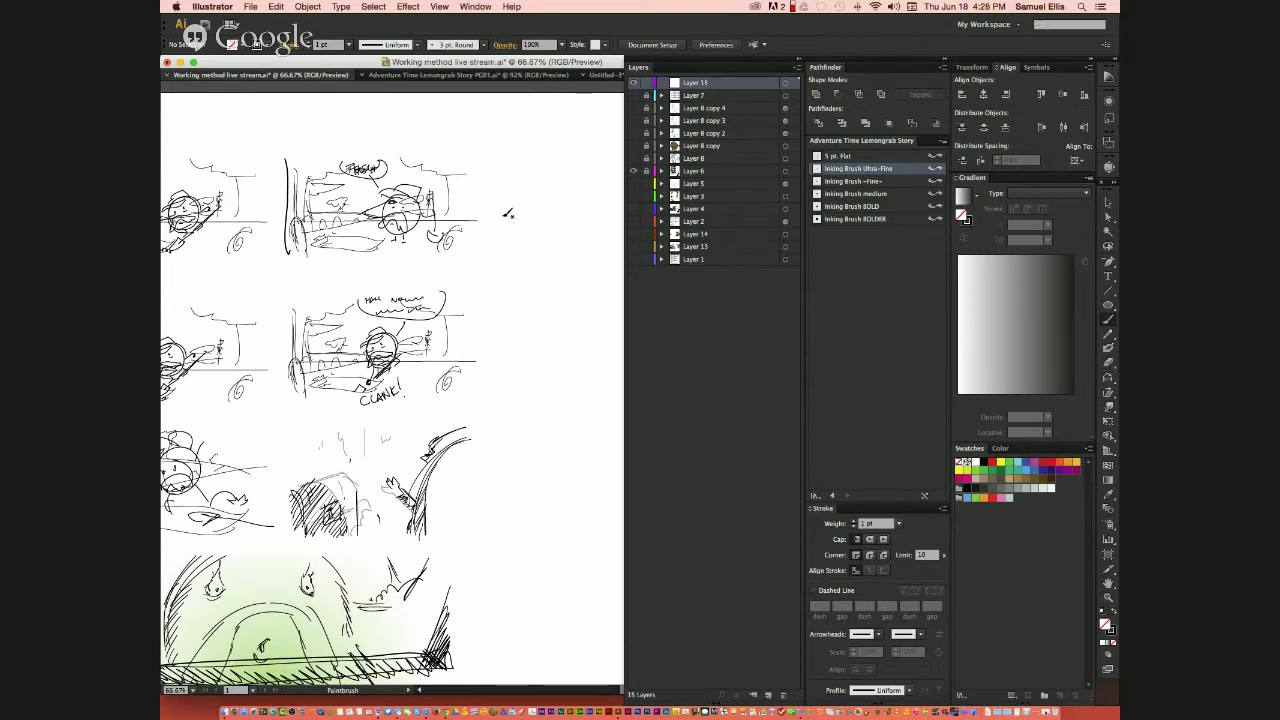
- Draw a pencil doodle and write 'N FOR PENCIL' with the Pencil tool
{"action": "key", "text": "n"}
{"action": "mouse_move", "coordinate": [510, 268]}
{"action": "left_mouse_down"}
{"action": "mouse_move", "coordinate": [507, 236]}
{"action": "mouse_move", "coordinate": [529, 236]}
{"action": "mouse_move", "coordinate": [525, 296]}
{"action": "mouse_move", "coordinate": [510, 299]}
{"action": "mouse_move", "coordinate": [523, 296]}
{"action": "mouse_move", "coordinate": [518, 321]}
{"action": "mouse_move", "coordinate": [530, 253]}
{"action": "mouse_move", "coordinate": [527, 296]}
{"action": "left_mouse_up"}
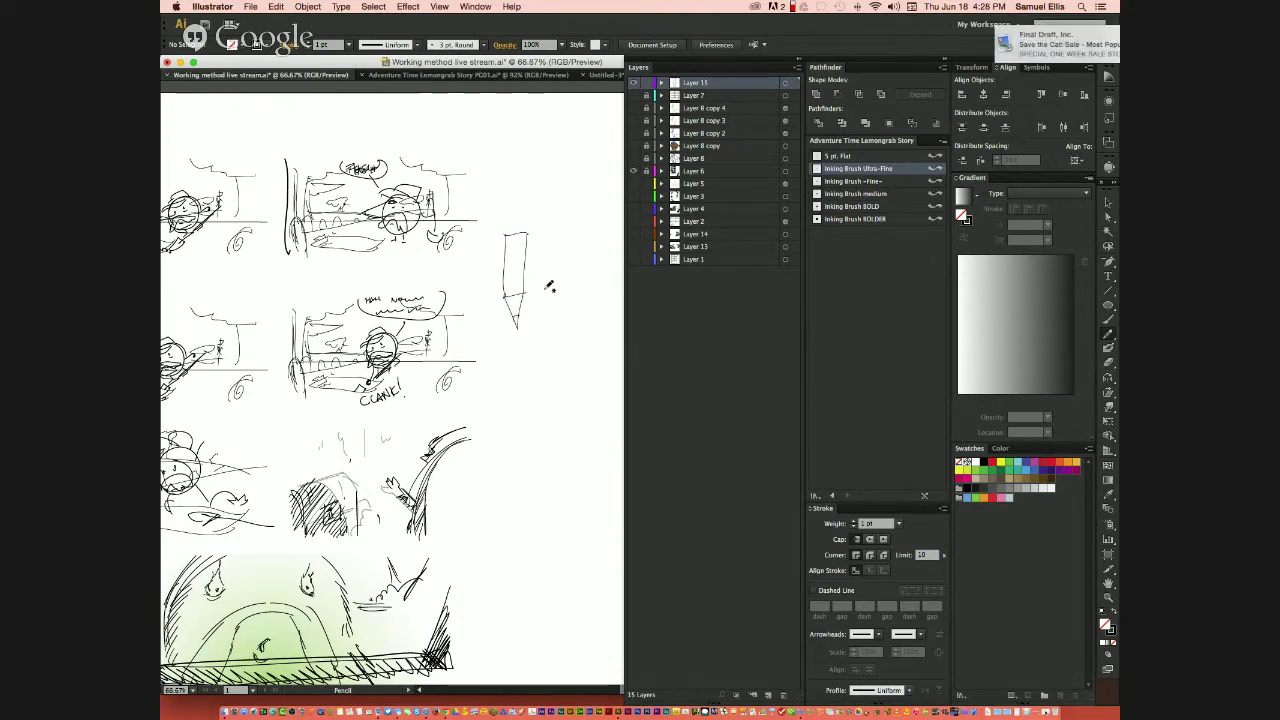
{"action": "left_click_drag", "start_coordinate": [547, 289], "coordinate": [554, 340]}
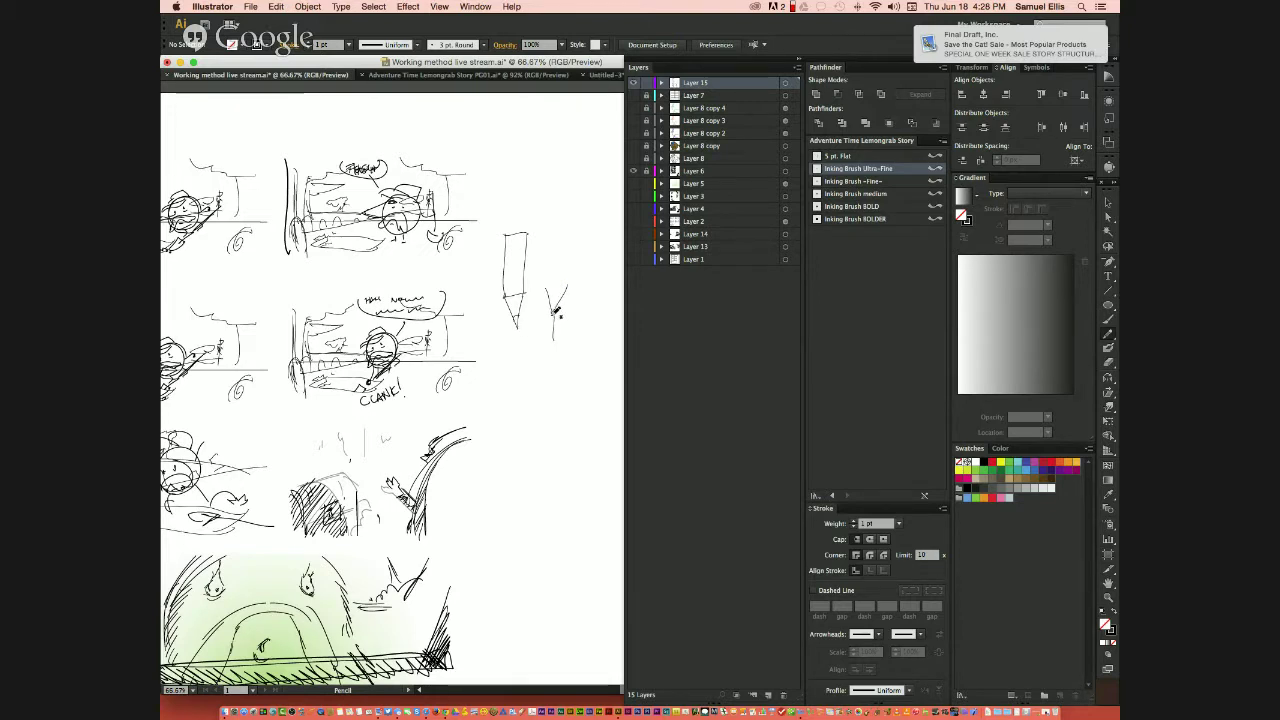
{"action": "left_click_drag", "start_coordinate": [556, 314], "coordinate": [552, 340]}
{"action": "mouse_move", "coordinate": [499, 190]}
{"action": "left_mouse_down"}
{"action": "mouse_move", "coordinate": [503, 158]}
{"action": "mouse_move", "coordinate": [547, 181]}
{"action": "mouse_move", "coordinate": [546, 170]}
{"action": "left_mouse_up"}
{"action": "key", "text": "a"}
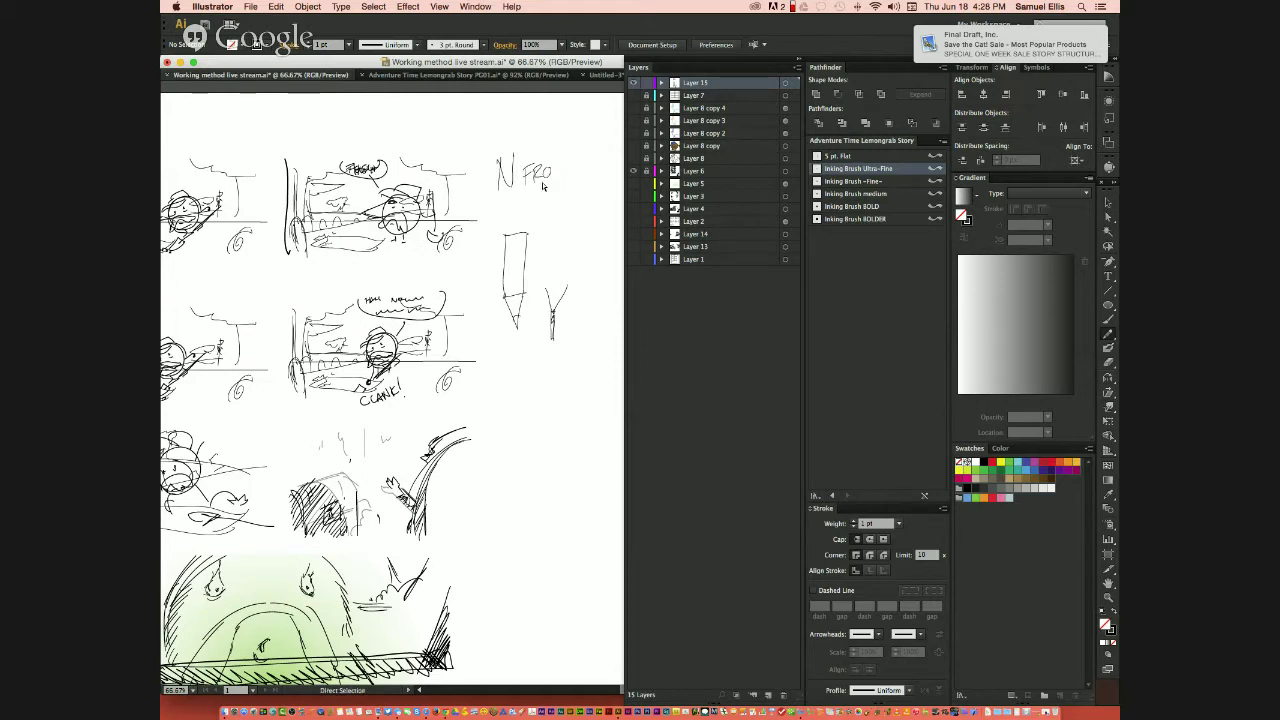
{"action": "key", "text": "n"}
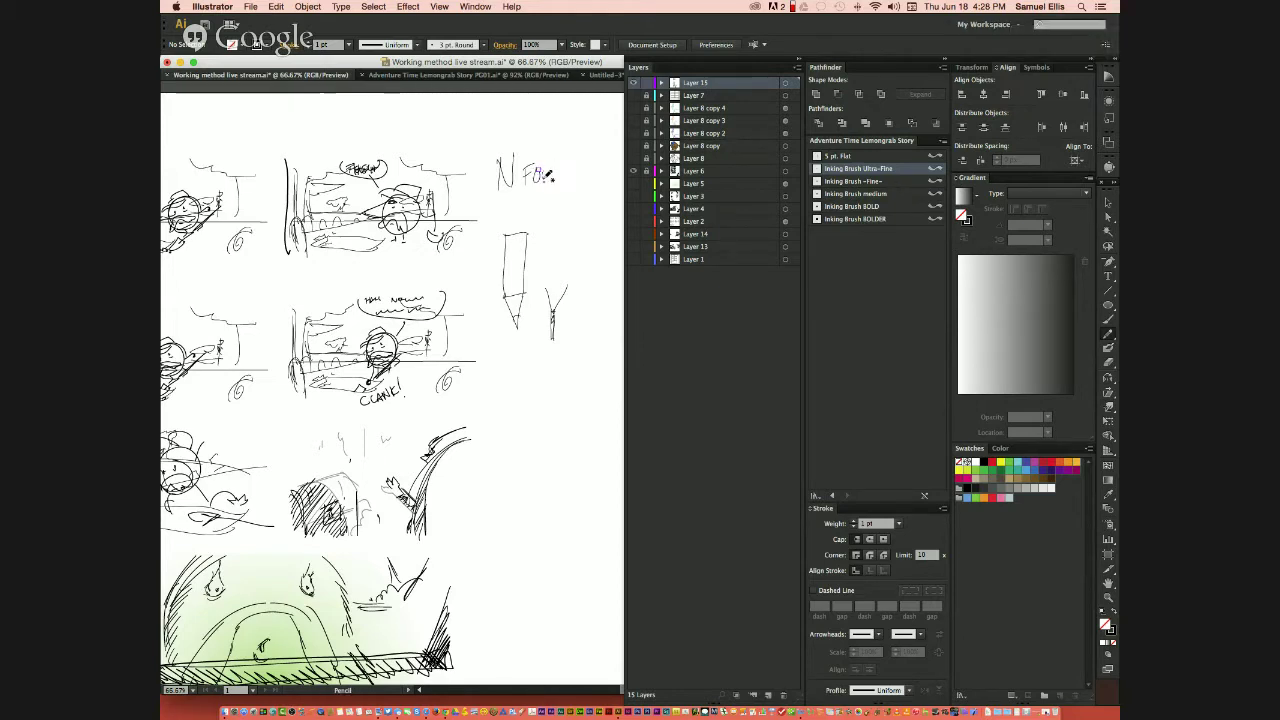
{"action": "left_click_drag", "start_coordinate": [548, 170], "coordinate": [558, 161]}
{"action": "mouse_move", "coordinate": [505, 198]}
{"action": "left_mouse_down"}
{"action": "mouse_move", "coordinate": [506, 220]}
{"action": "mouse_move", "coordinate": [538, 202]}
{"action": "mouse_move", "coordinate": [566, 210]}
{"action": "mouse_move", "coordinate": [518, 220]}
{"action": "left_mouse_up"}
- Select the whole 'N FOR PENCIL' doodle, delete it, and zoom out
{"action": "key", "text": "v"}
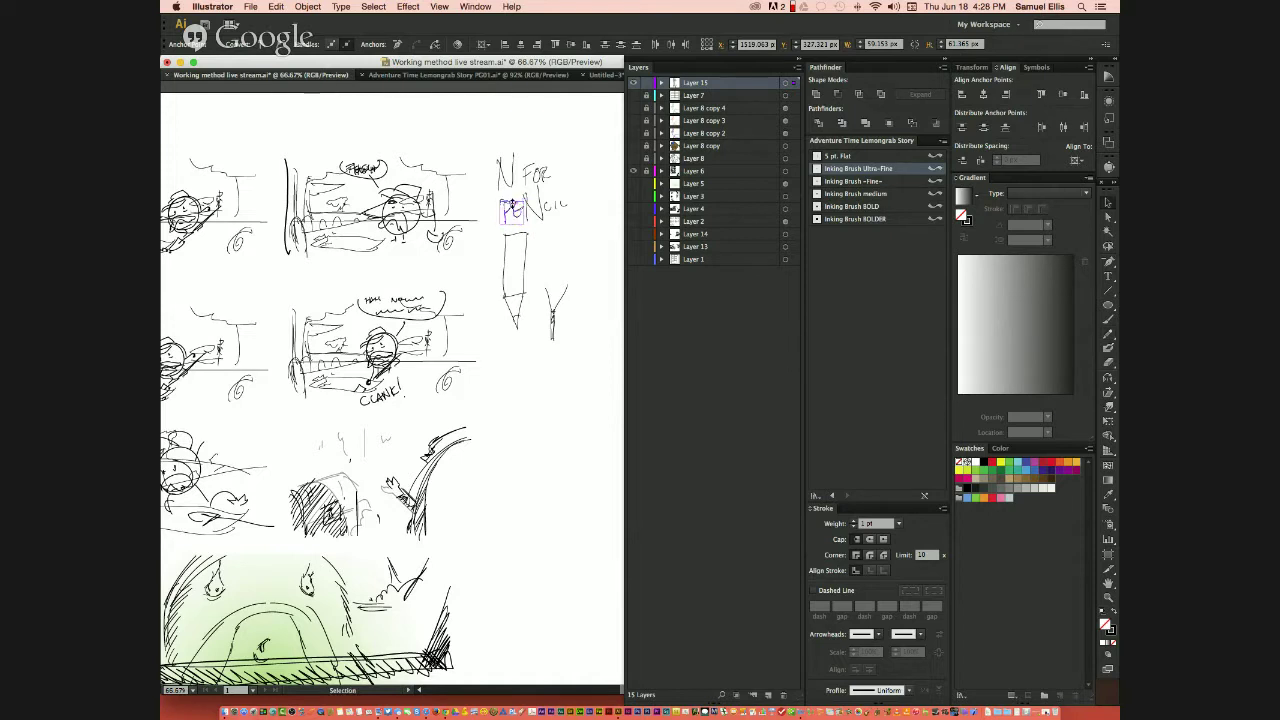
{"action": "left_click", "coordinate": [590, 236]}
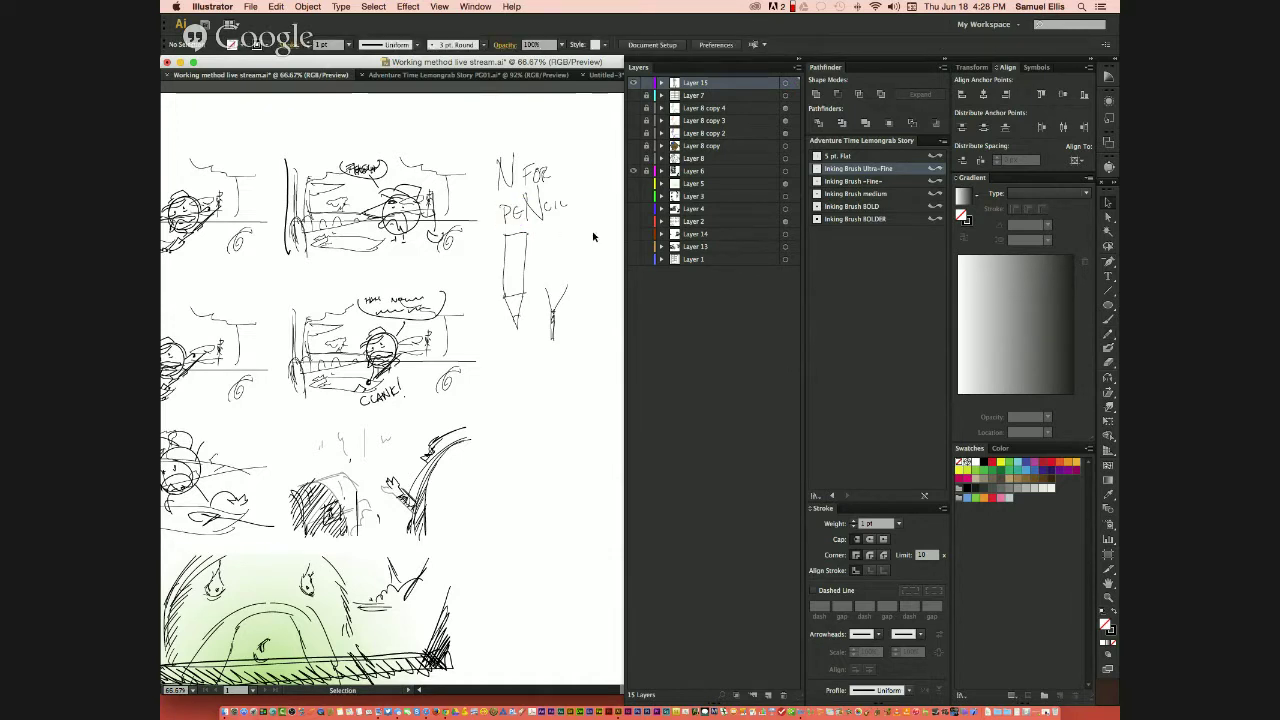
{"action": "mouse_move", "coordinate": [495, 131]}
{"action": "left_mouse_down"}
{"action": "mouse_move", "coordinate": [577, 357]}
{"action": "mouse_move", "coordinate": [571, 380]}
{"action": "left_mouse_up"}
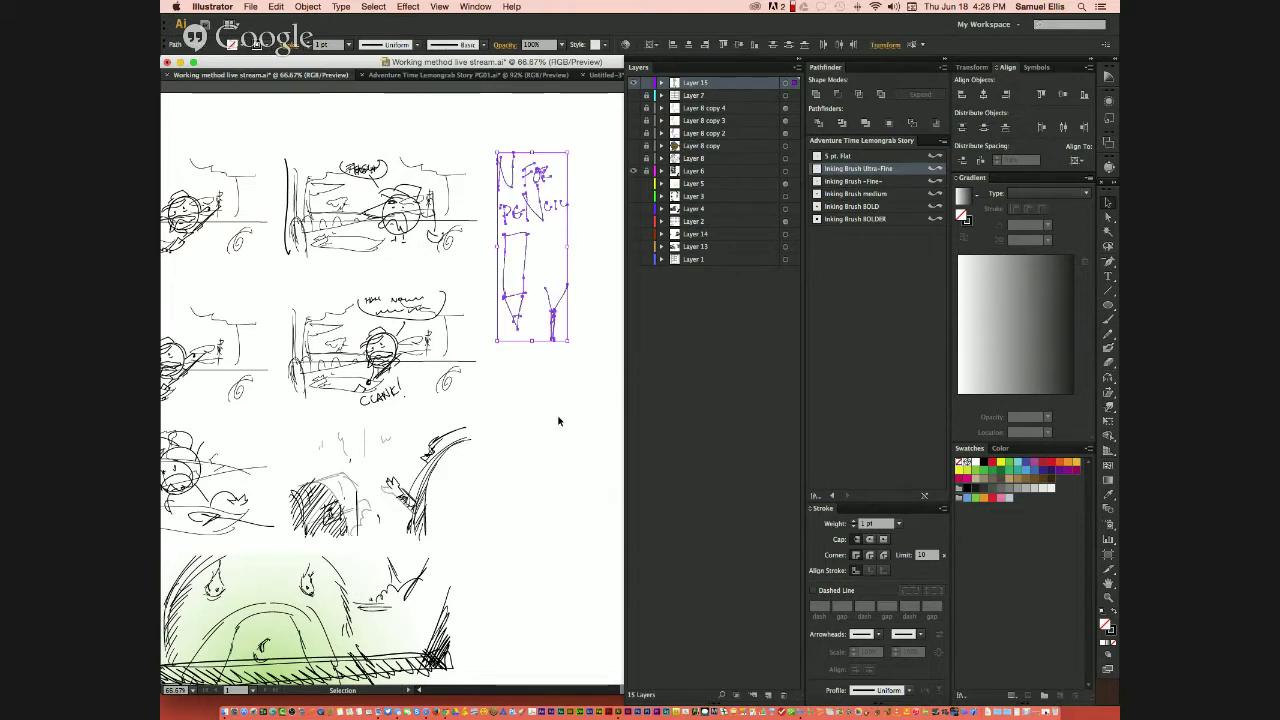
{"action": "key", "text": "Delete"}
{"action": "key", "text": "super+minus"}
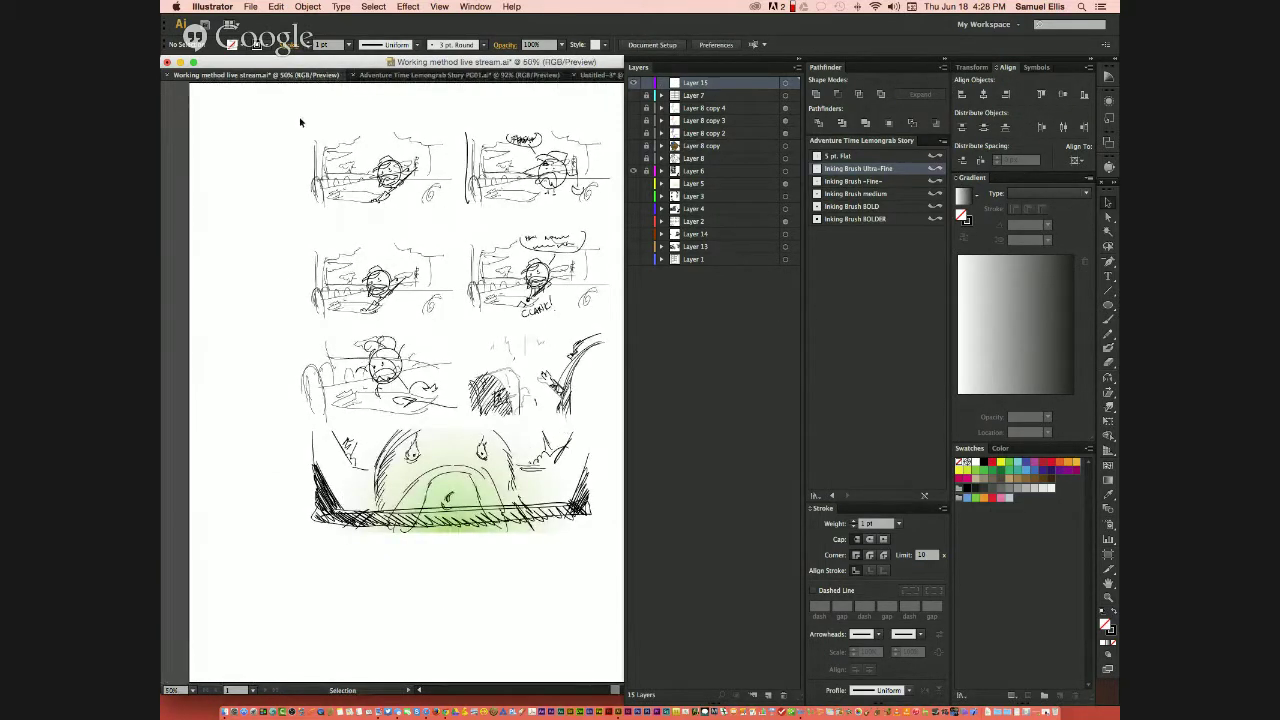
- Lower Layer 6 artwork's opacity, lock Layer 6, and make Layer 8 copy visible
{"action": "mouse_move", "coordinate": [285, 110]}
{"action": "left_mouse_down"}
{"action": "mouse_move", "coordinate": [374, 220]}
{"action": "mouse_move", "coordinate": [571, 551]}
{"action": "mouse_move", "coordinate": [596, 557]}
{"action": "left_mouse_up"}
{"action": "left_click", "coordinate": [786, 171]}
{"action": "left_click", "coordinate": [562, 46]}
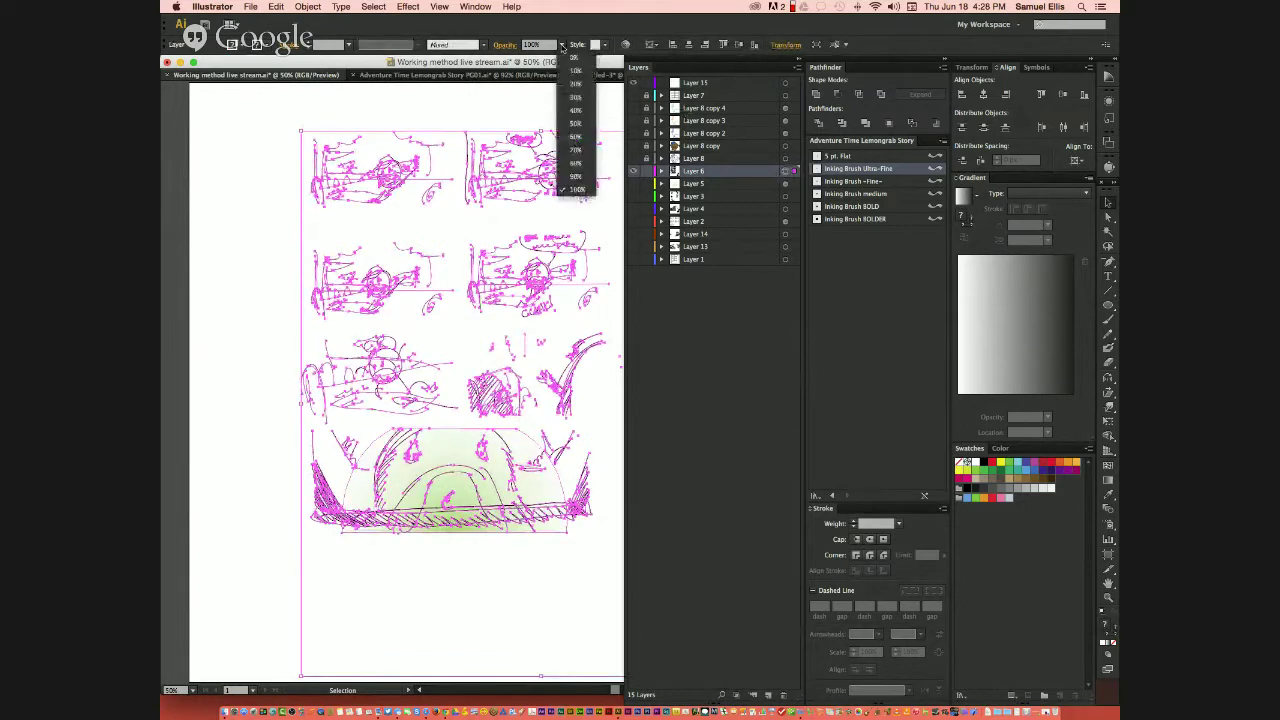
{"action": "left_click", "coordinate": [578, 110]}
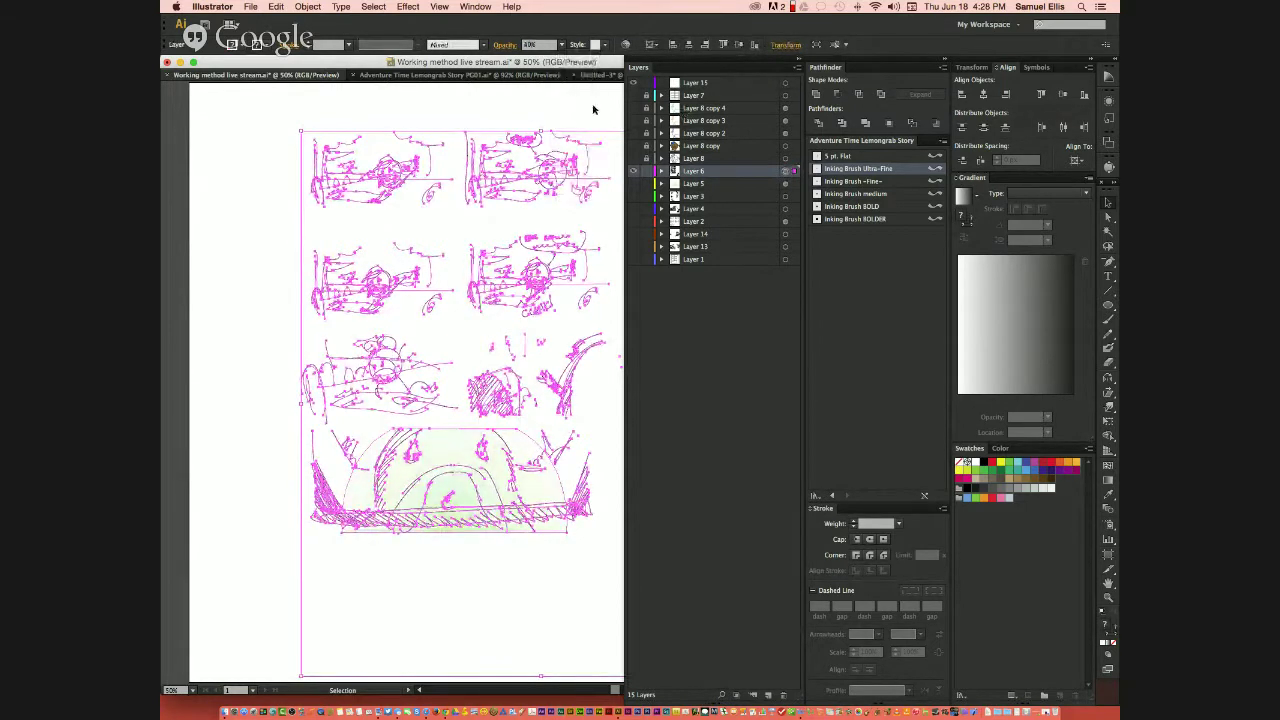
{"action": "left_click", "coordinate": [646, 171]}
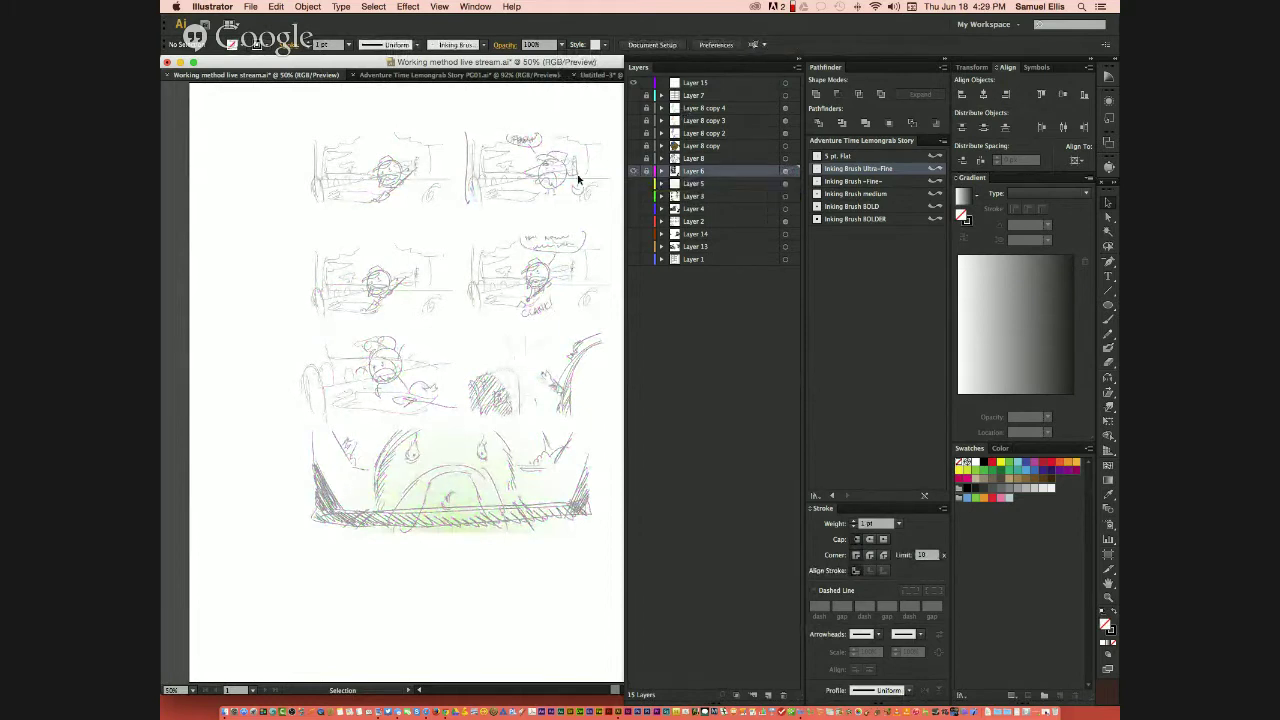
{"action": "left_click", "coordinate": [634, 146]}
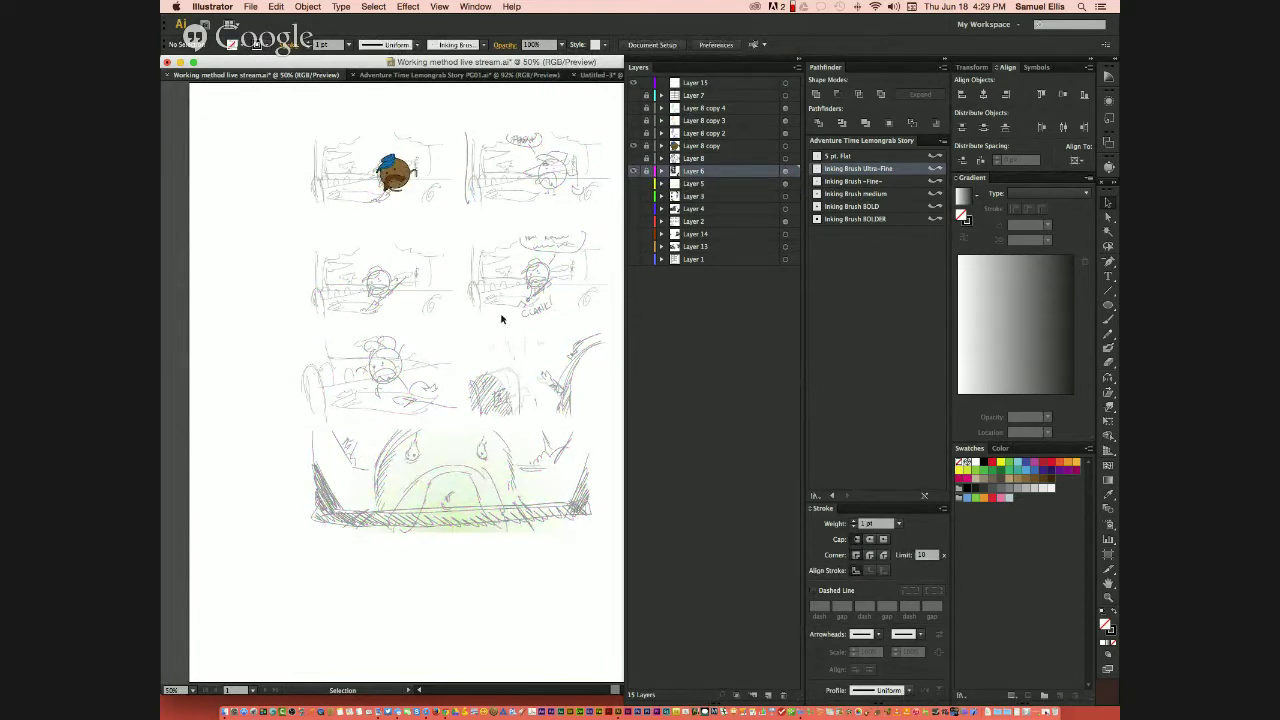
- Add a new layer and draw a large Ellipse-tool circle beside the coloured character
{"action": "key", "text": "z"}
{"action": "left_click_drag", "start_coordinate": [358, 132], "coordinate": [434, 204]}
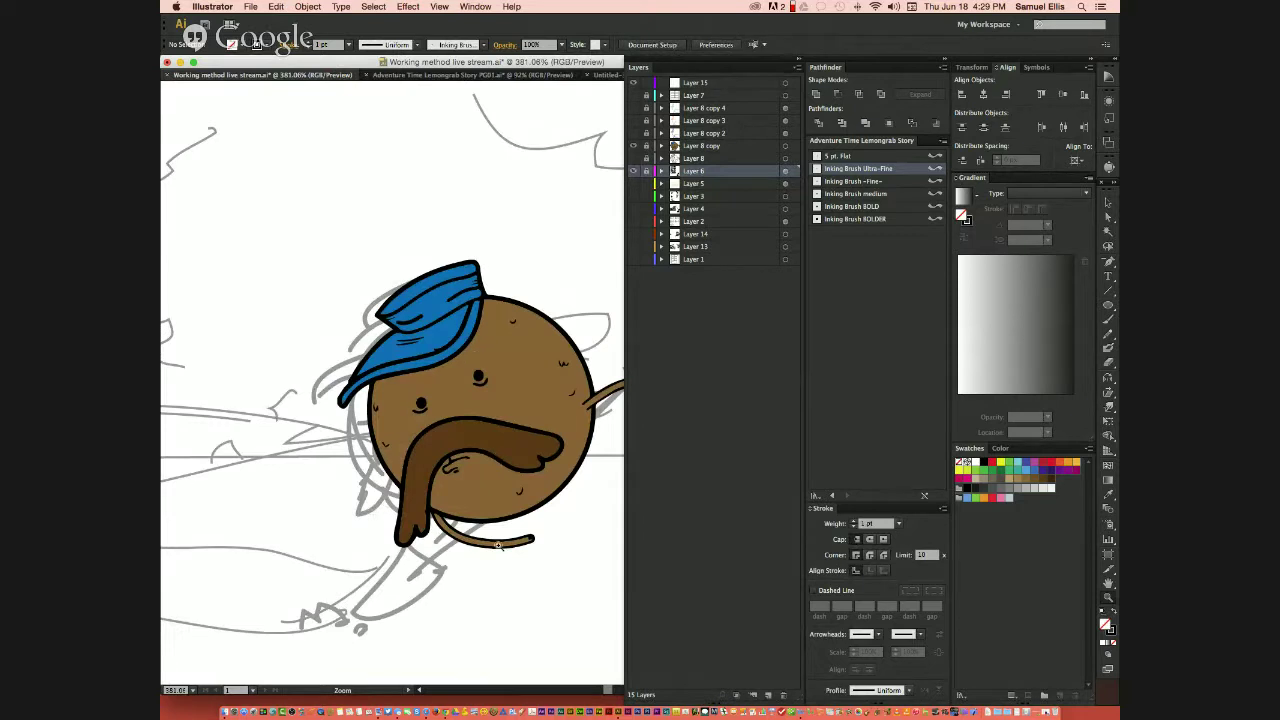
{"action": "left_click_drag", "start_coordinate": [508, 576], "coordinate": [403, 533]}
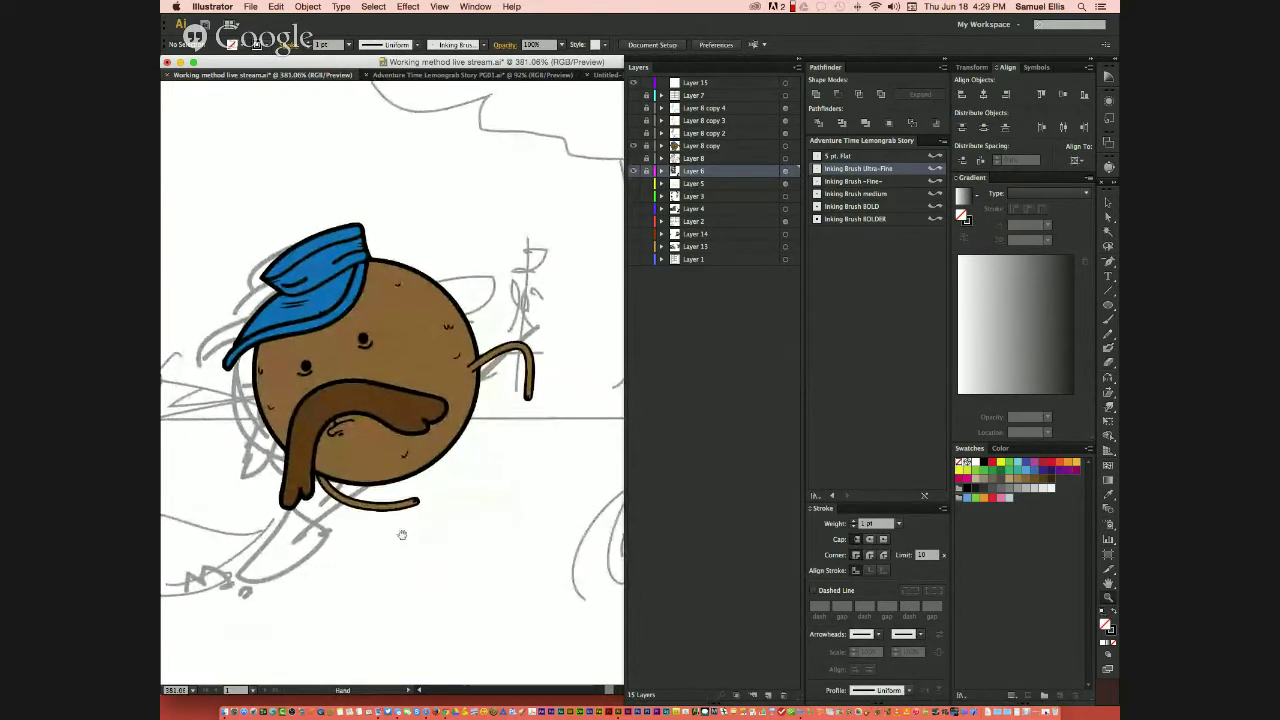
{"action": "key", "text": "l"}
{"action": "left_click", "coordinate": [770, 694]}
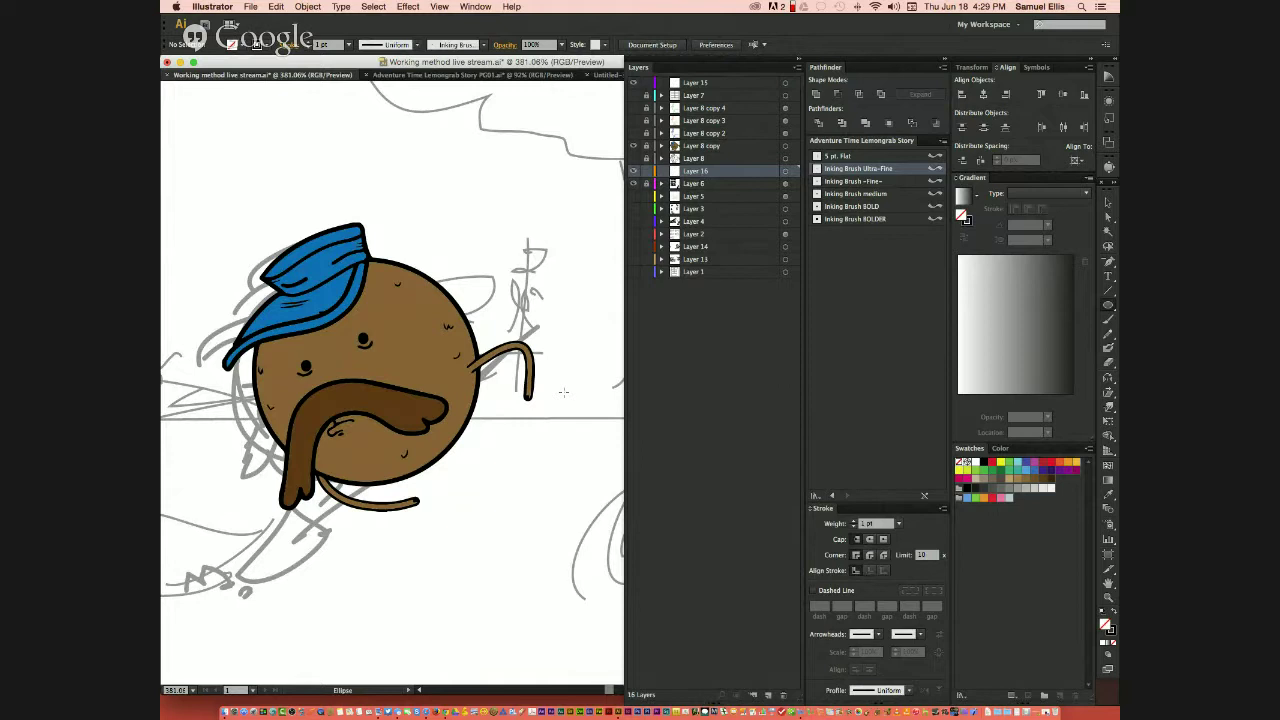
{"action": "scroll", "coordinate": [431, 209], "scroll_direction": "right", "scroll_amount": 5}
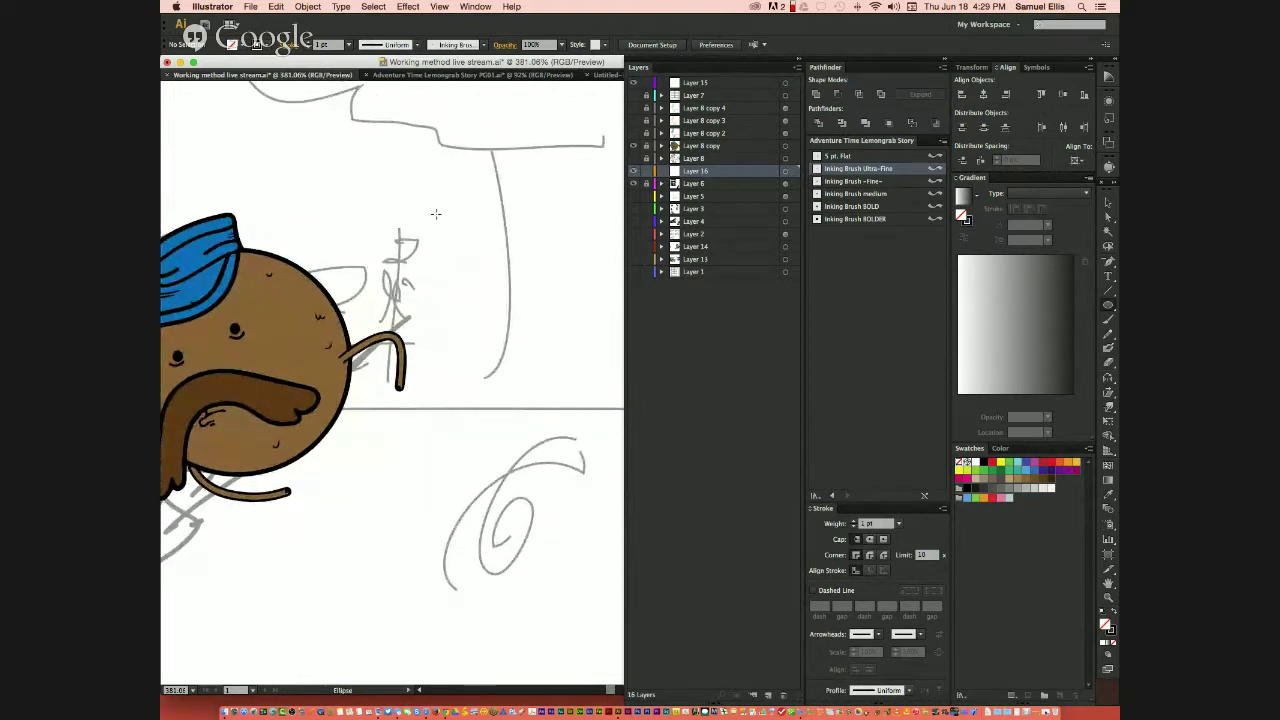
{"action": "left_click_drag", "start_coordinate": [428, 201], "coordinate": [607, 377]}
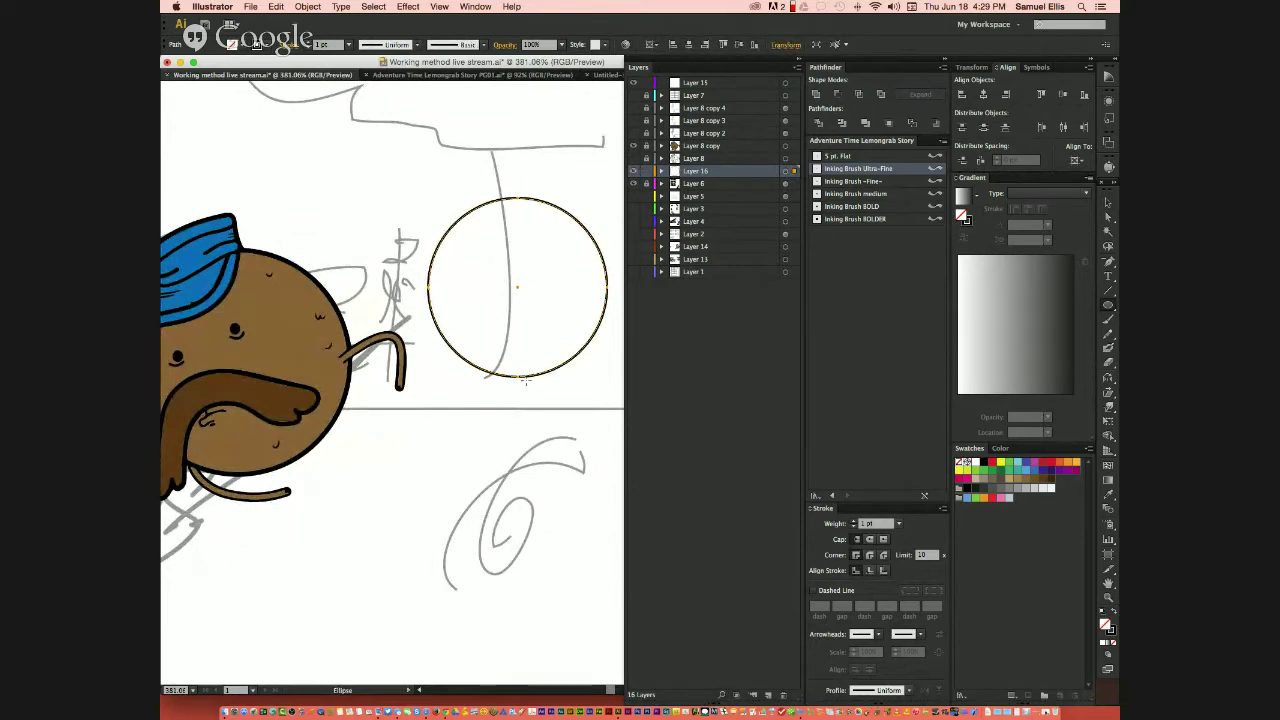
{"action": "left_click_drag", "start_coordinate": [421, 403], "coordinate": [536, 560]}
{"action": "key", "text": "super+z"}
- Add a small eye circle and a curved Pen-tool mouth line with Round Cap ends
{"action": "left_click_drag", "start_coordinate": [455, 276], "coordinate": [466, 287]}
{"action": "key", "text": "super+shift+a"}
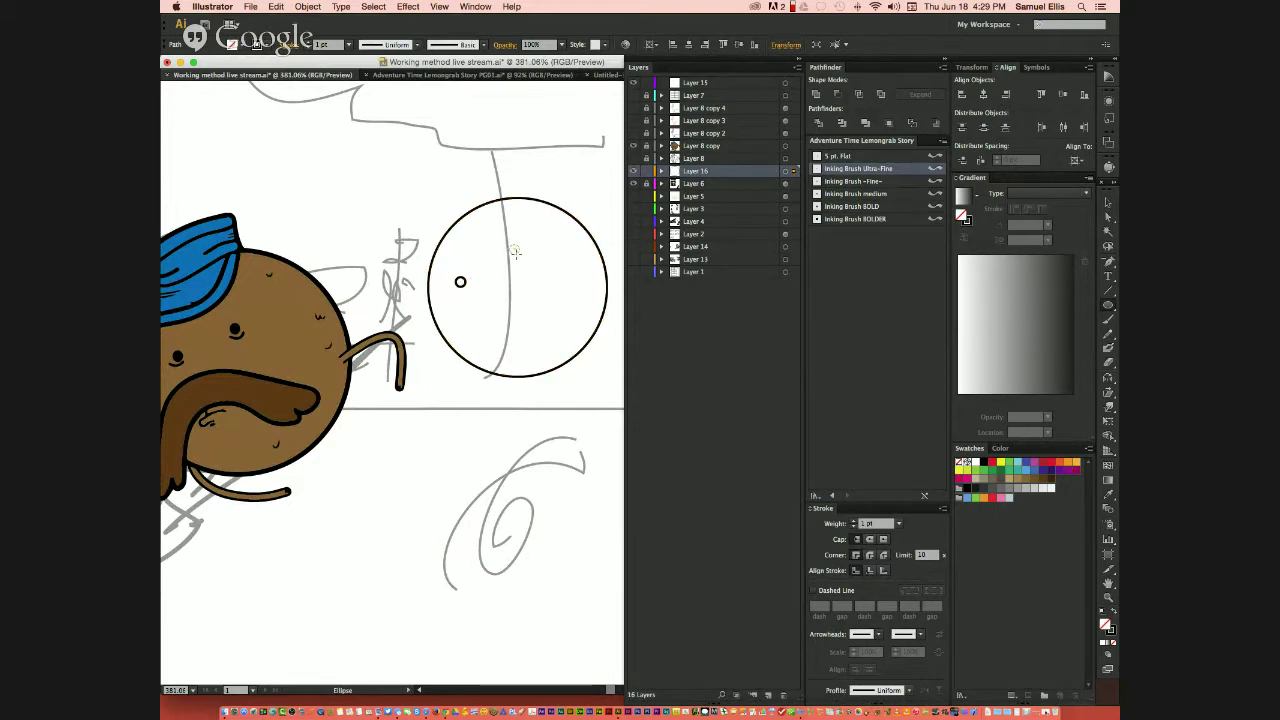
{"action": "key", "text": "p"}
{"action": "left_click", "coordinate": [513, 249]}
{"action": "left_click", "coordinate": [482, 318]}
{"action": "left_click_drag", "start_coordinate": [509, 309], "coordinate": [537, 298]}
{"action": "left_click", "coordinate": [525, 323], "text": "super"}
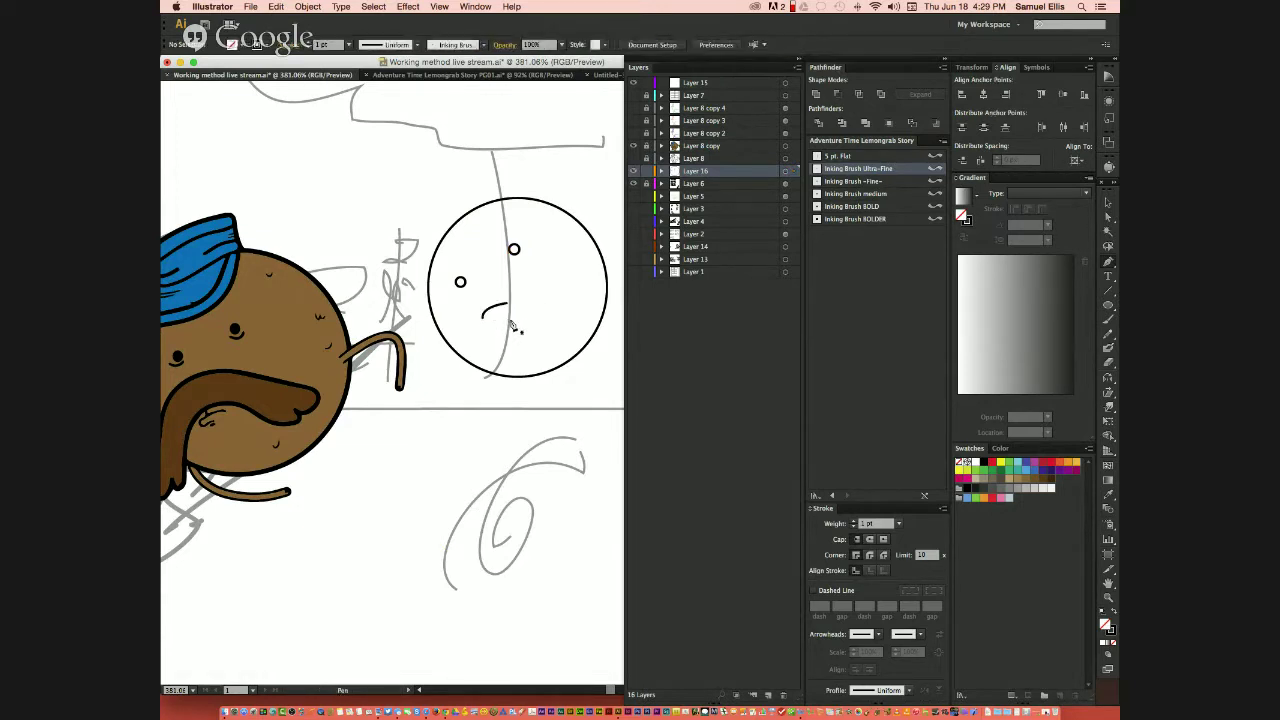
{"action": "left_click", "coordinate": [489, 305]}
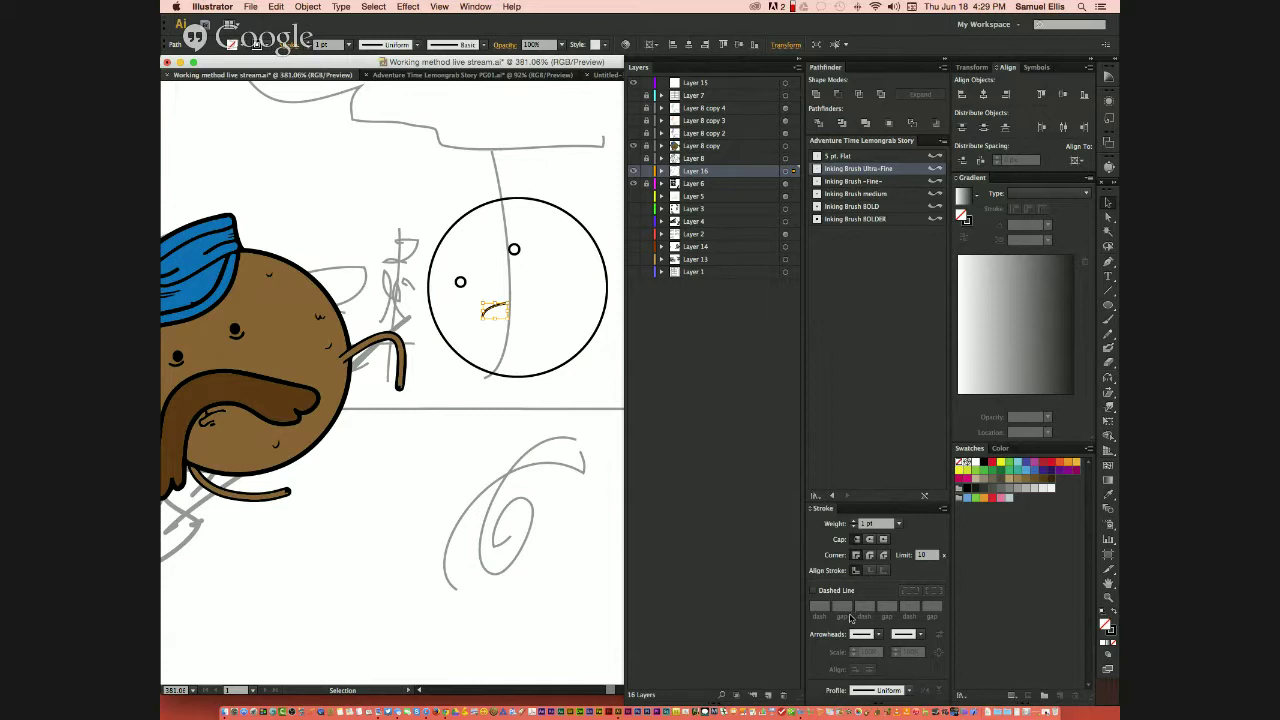
{"action": "left_click", "coordinate": [871, 539]}
- Zoom in on the mouth curve and set its stroke weight to 1 pt
{"action": "key", "text": "z"}
{"action": "left_click_drag", "start_coordinate": [473, 294], "coordinate": [506, 331]}
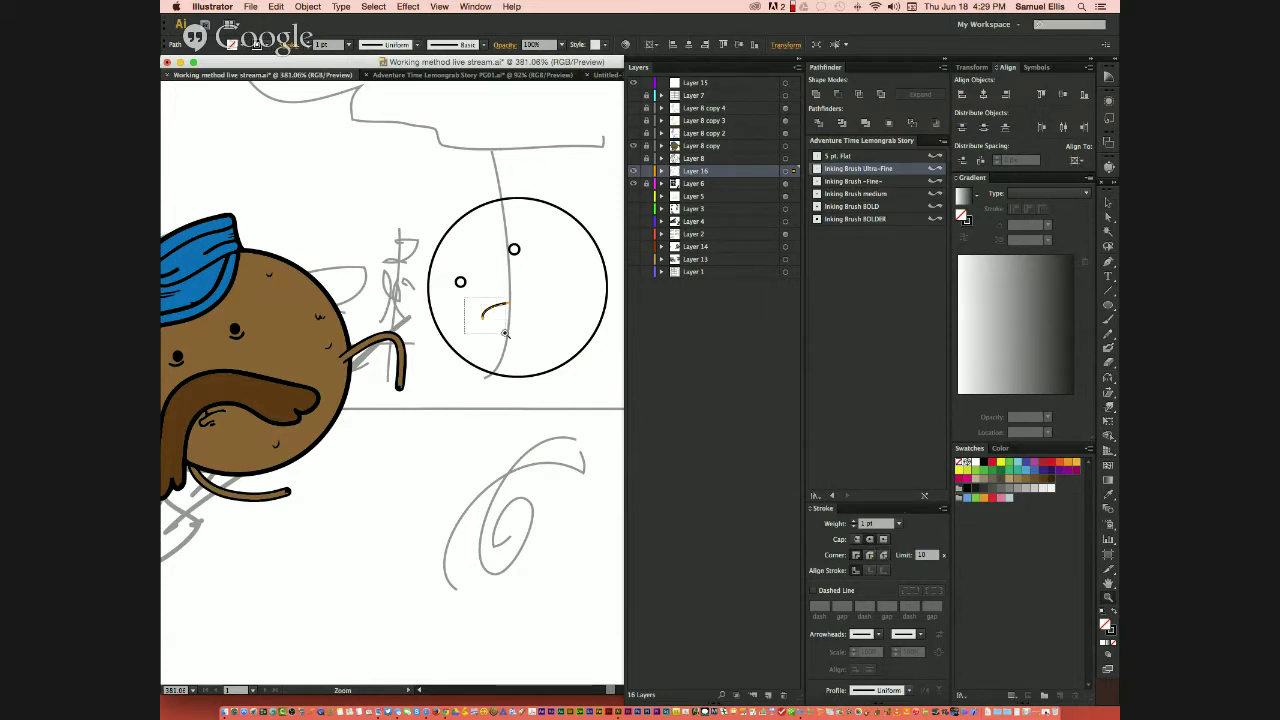
{"action": "left_click_drag", "start_coordinate": [534, 544], "coordinate": [397, 517]}
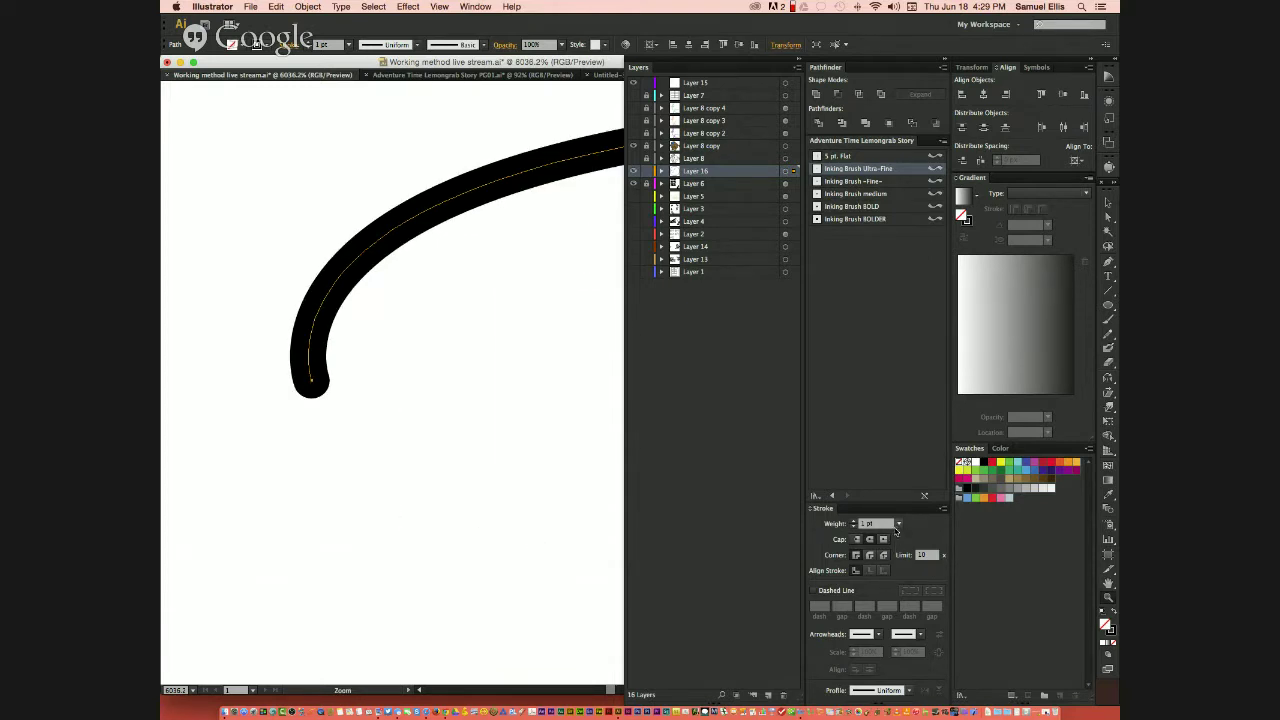
{"action": "left_click", "coordinate": [898, 524]}
{"action": "left_click", "coordinate": [916, 290]}
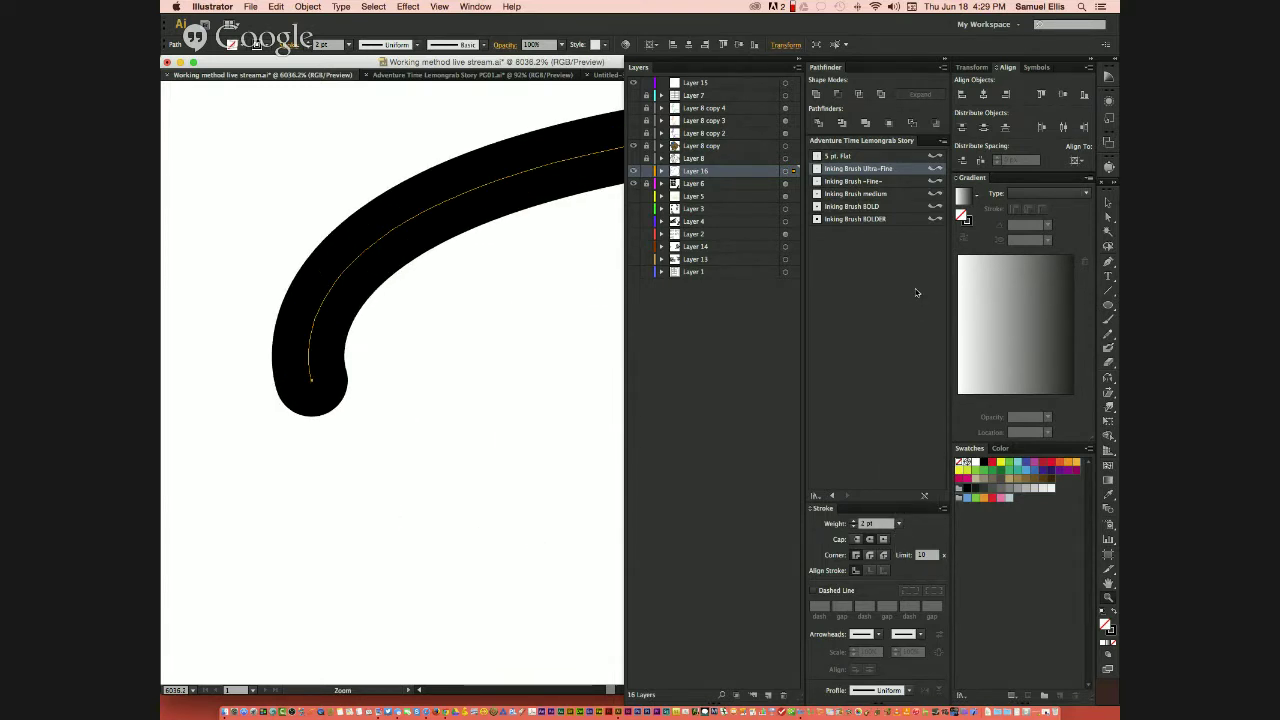
{"action": "left_click", "coordinate": [899, 528]}
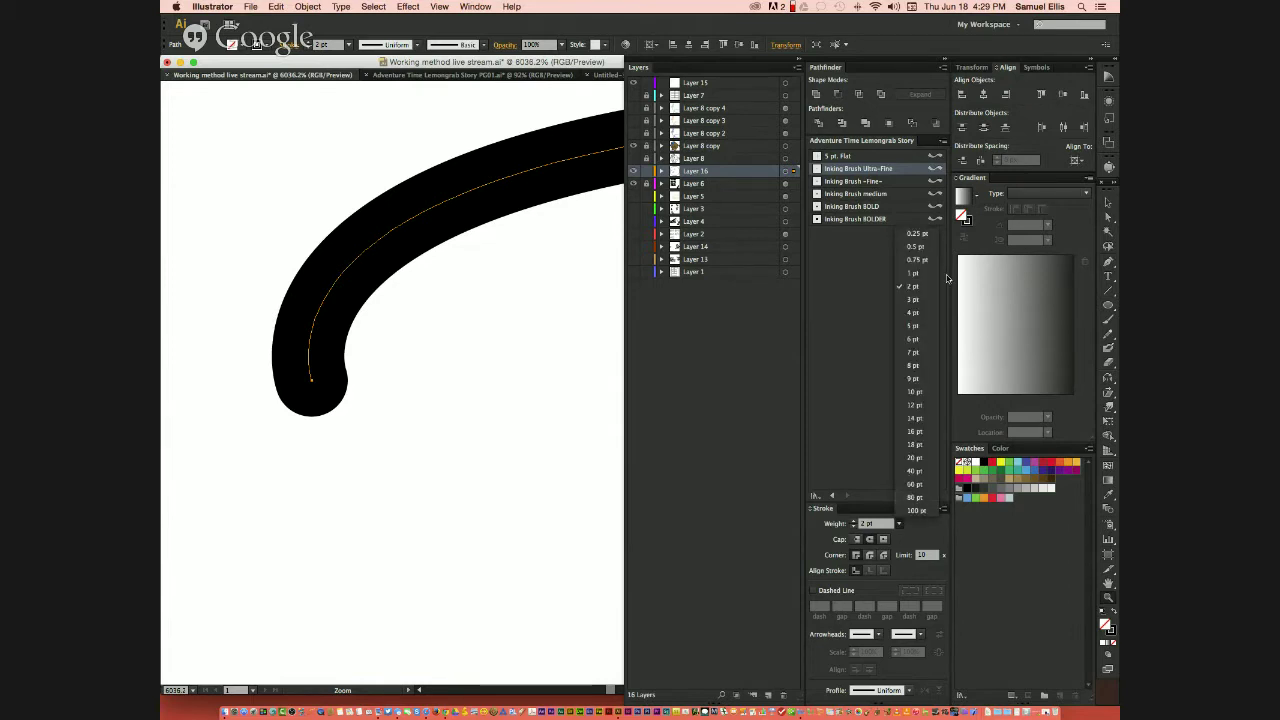
{"action": "left_click", "coordinate": [914, 273]}
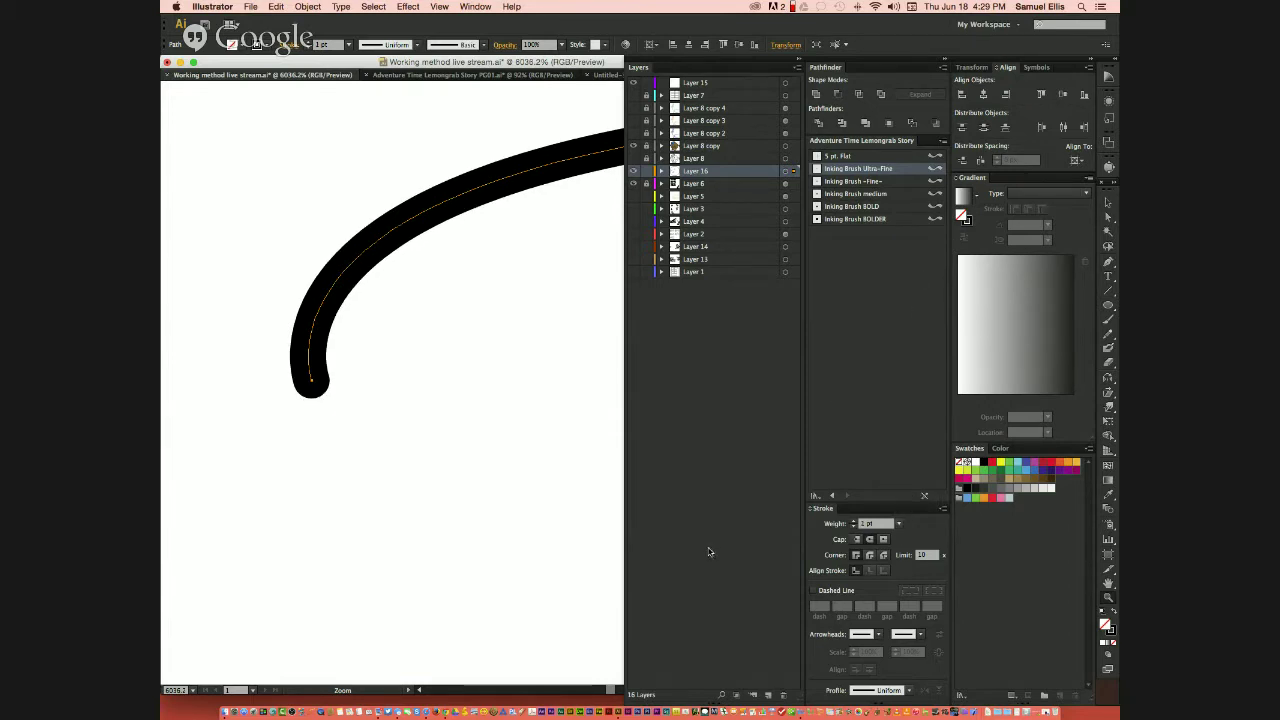
- Zoom out twice and pan to centre the face circle
{"action": "key", "text": "super+minus"}
{"action": "key", "text": "super+minus"}
{"action": "key", "text": "super+minus"}
{"action": "key", "text": "super+minus"}
{"action": "key", "text": "super+minus"}
{"action": "key", "text": "super+minus"}
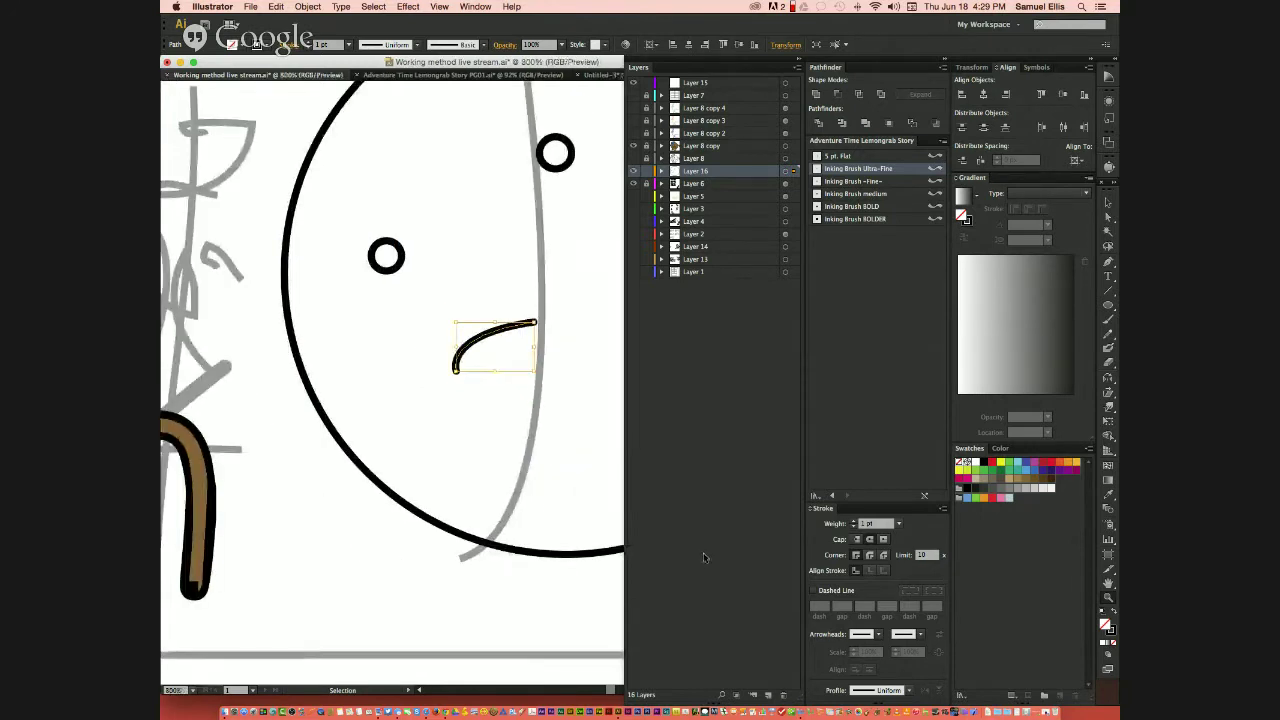
{"action": "key", "text": "super+minus"}
{"action": "left_click_drag", "start_coordinate": [537, 411], "coordinate": [430, 444]}
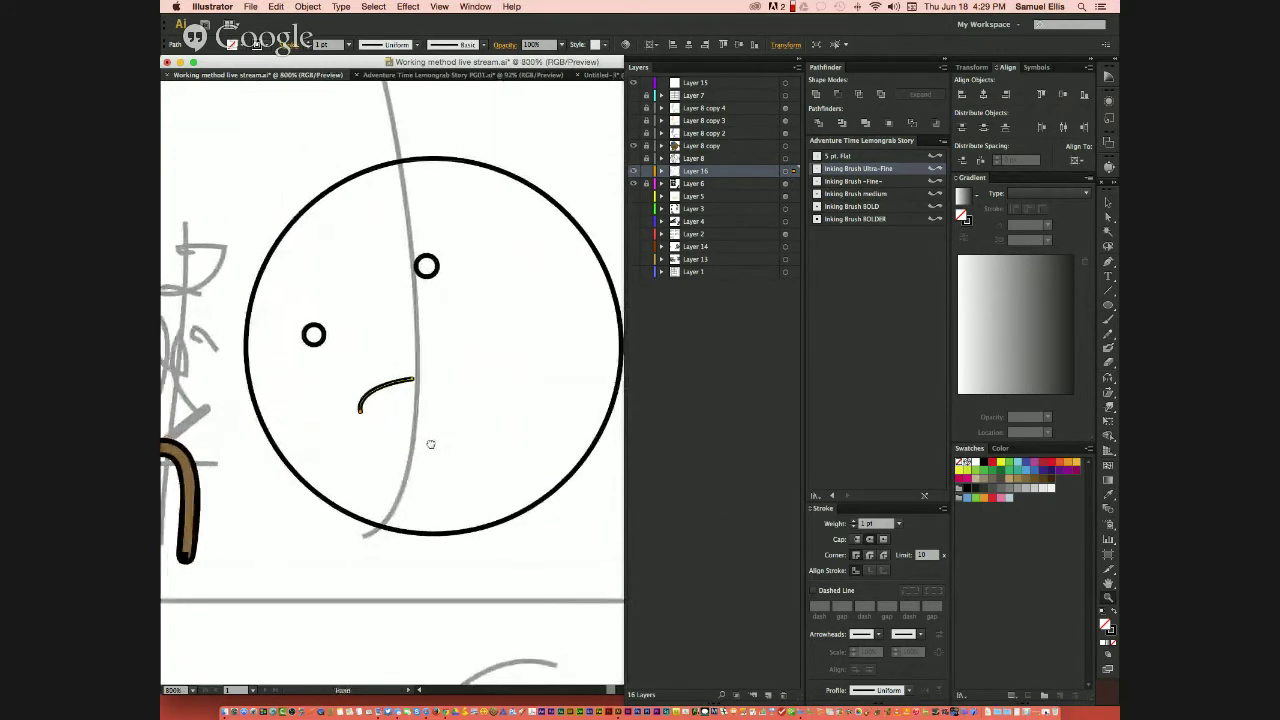
{"action": "key", "text": "super+space"}
- Hide Layer 8 copy's coloured potato and move the face circle onto the sketched head
{"action": "key", "text": "super+minus"}
{"action": "key", "text": "super+minus"}
{"action": "key", "text": "super+minus"}
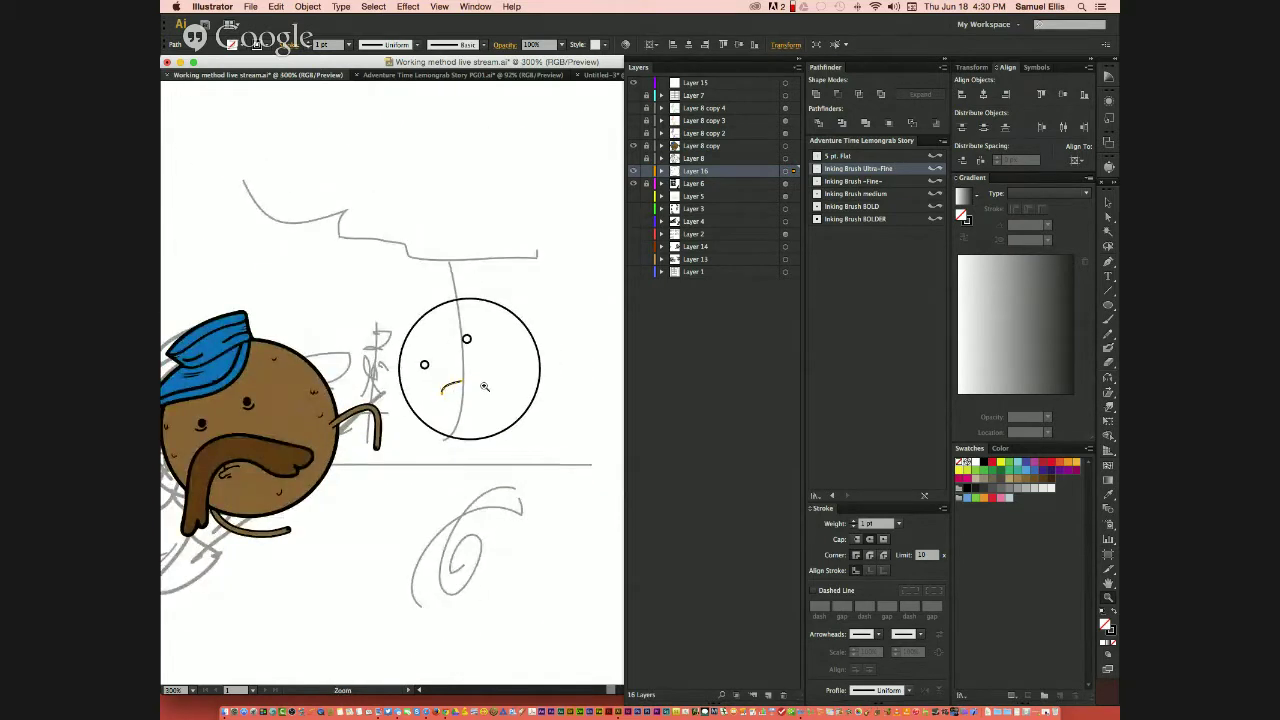
{"action": "scroll", "coordinate": [514, 418], "scroll_direction": "right", "scroll_amount": 2}
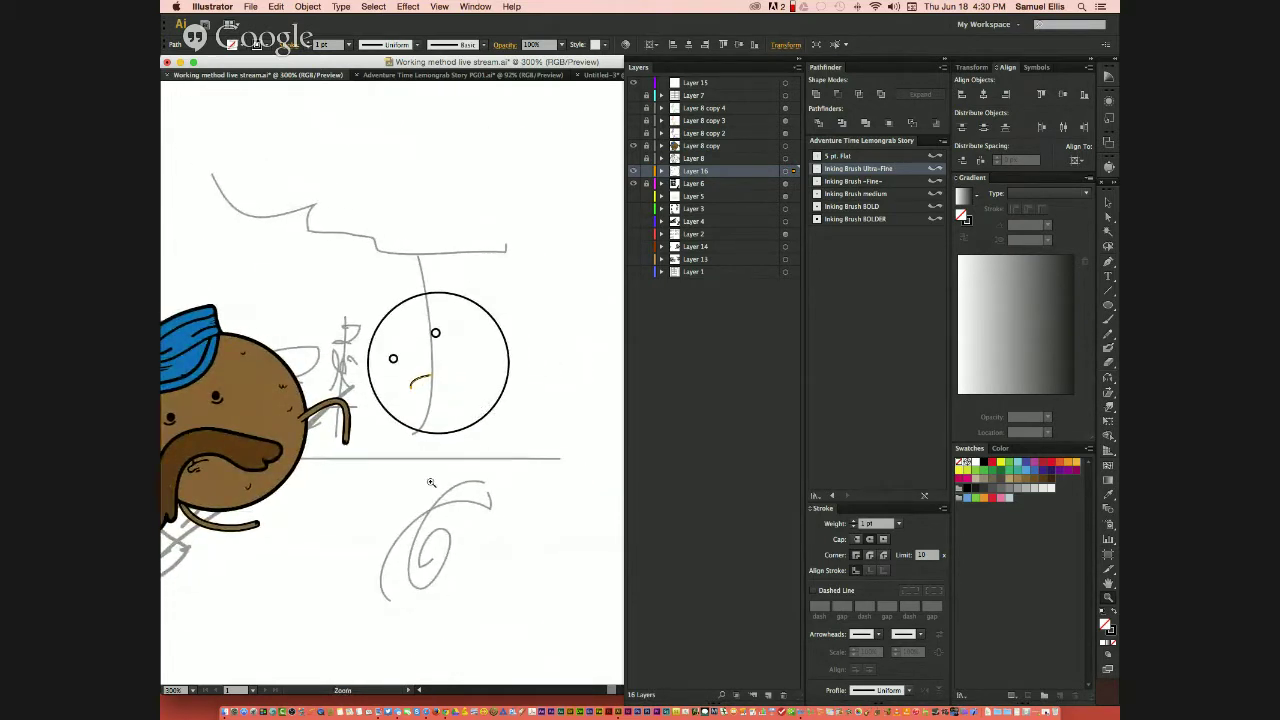
{"action": "scroll", "coordinate": [316, 500], "scroll_direction": "left", "scroll_amount": 3}
{"action": "left_click", "coordinate": [633, 146]}
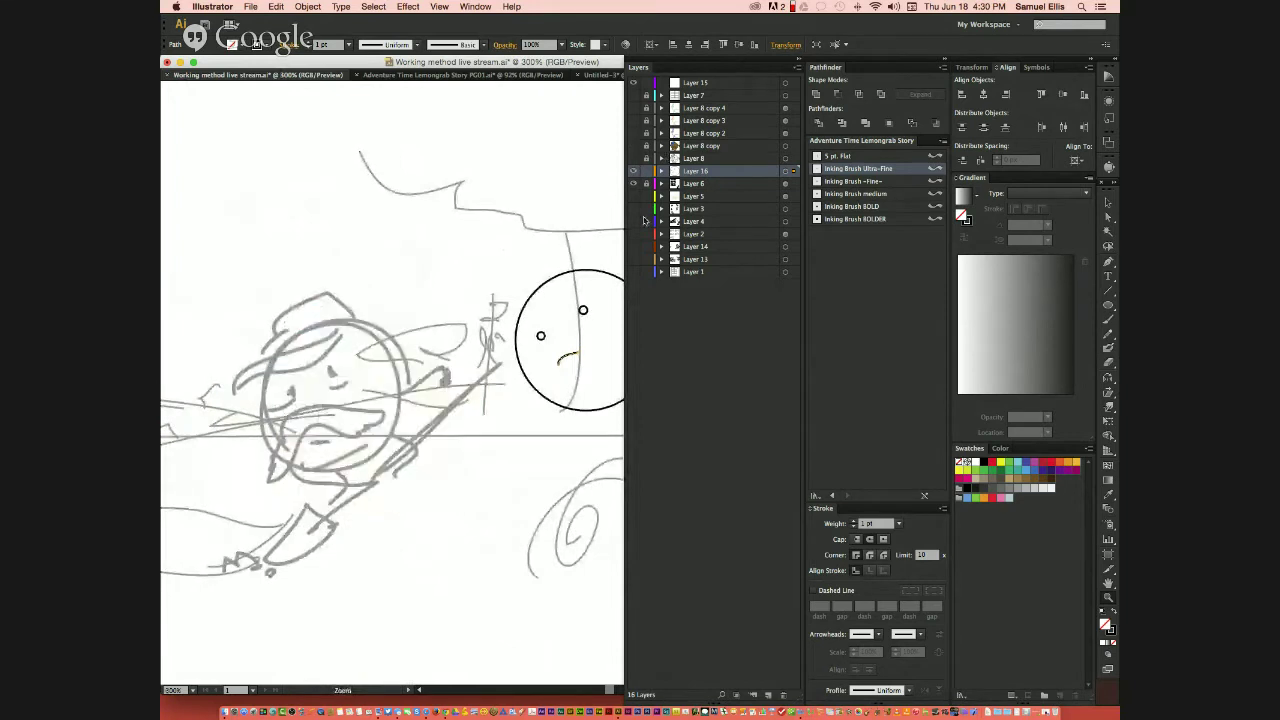
{"action": "key", "text": "v"}
{"action": "scroll", "coordinate": [558, 423], "scroll_direction": "right", "scroll_amount": 3}
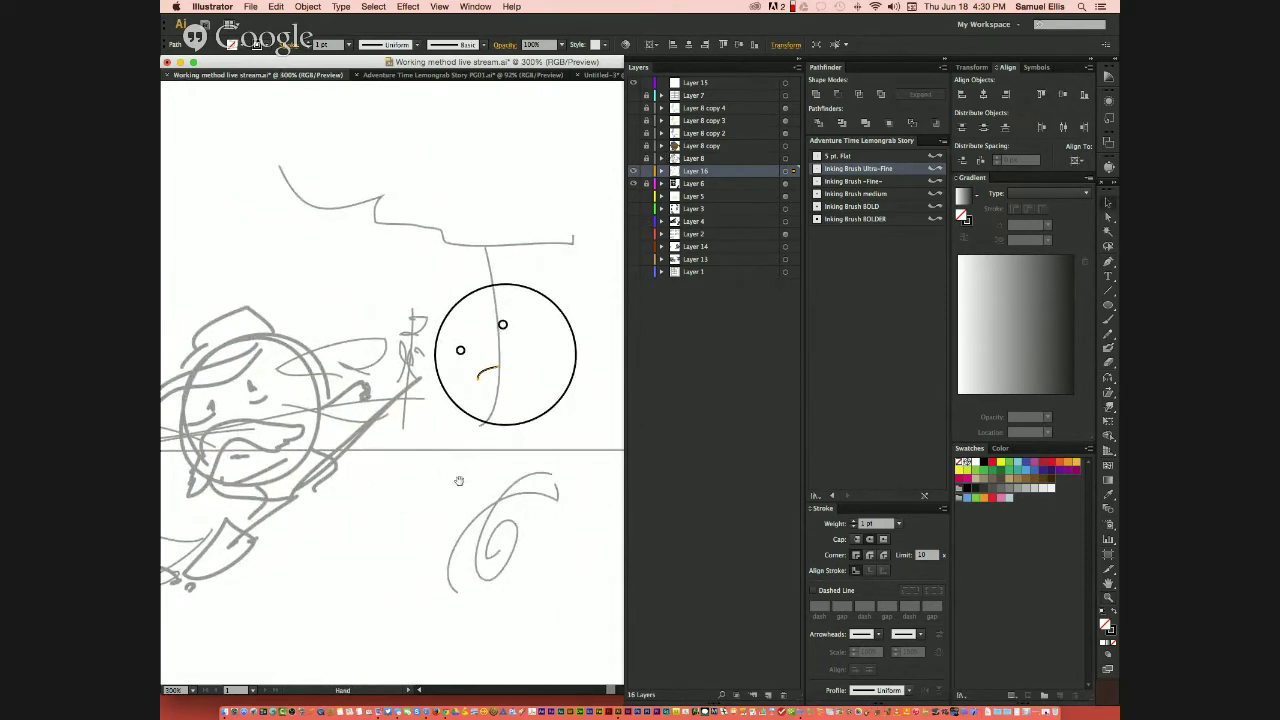
{"action": "left_click_drag", "start_coordinate": [449, 268], "coordinate": [298, 466]}
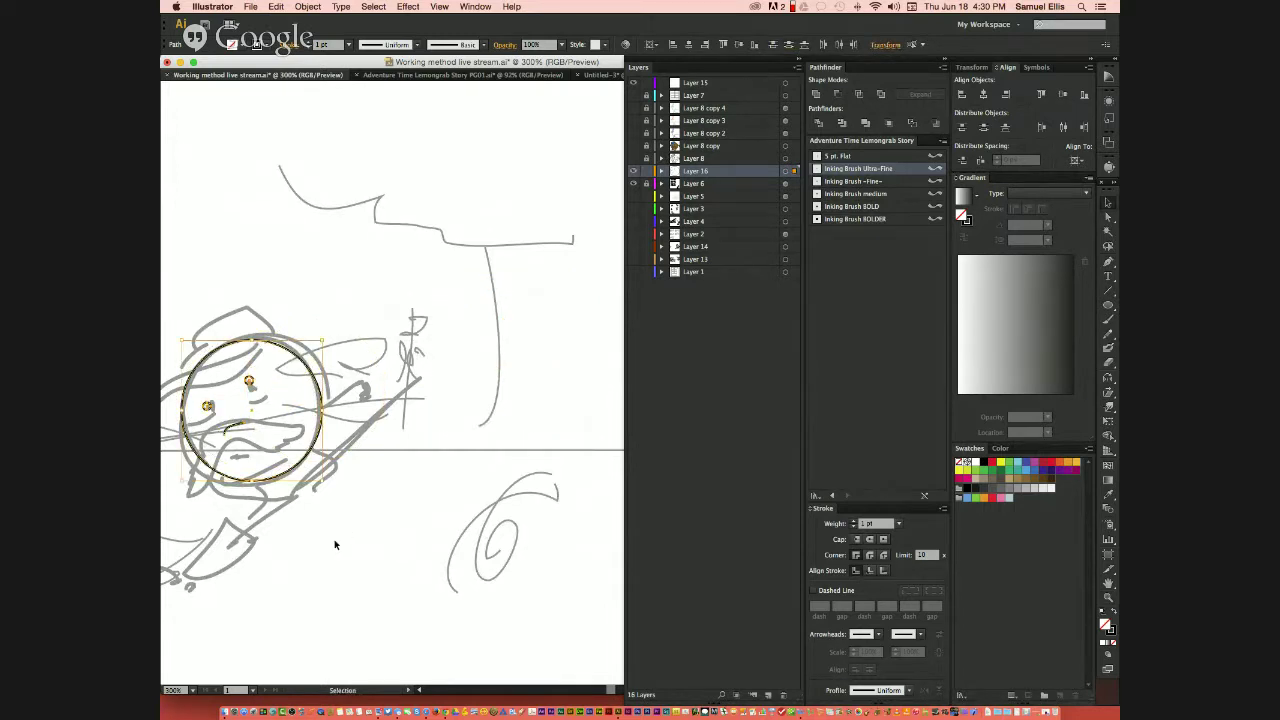
{"action": "scroll", "coordinate": [340, 540], "scroll_direction": "left", "scroll_amount": 4}
{"action": "left_click", "coordinate": [415, 510]}
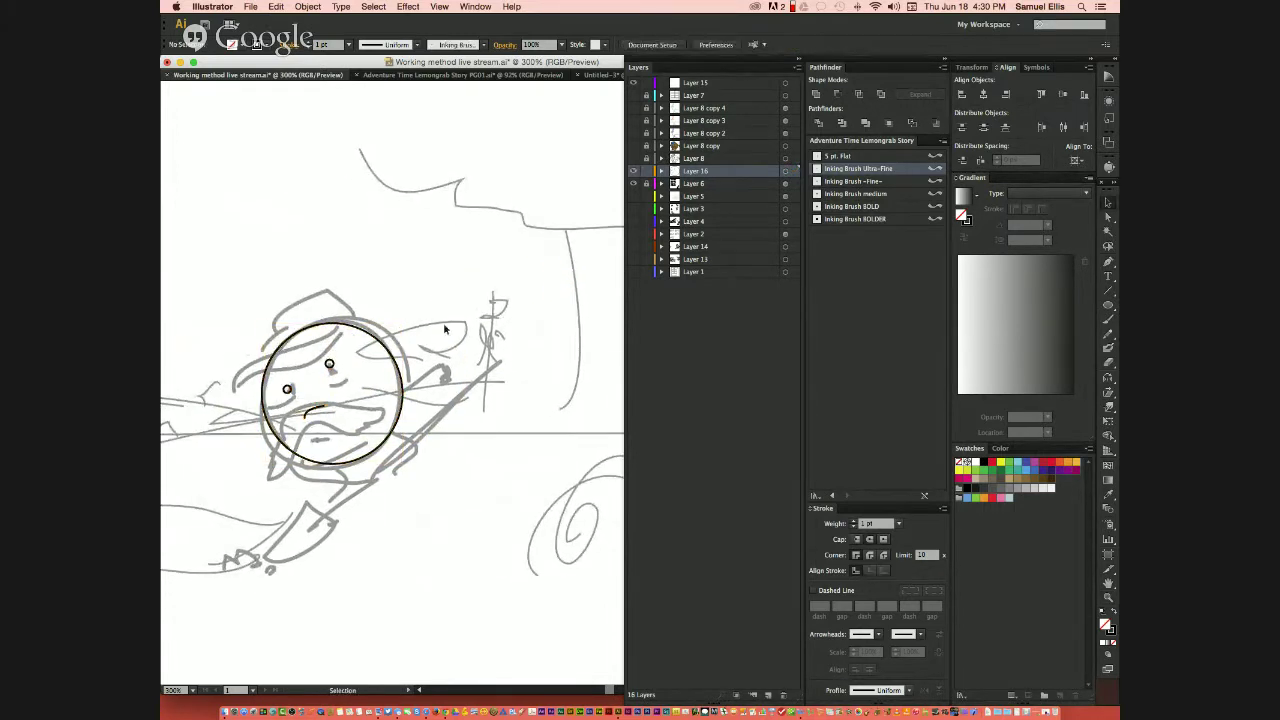
- Draw a curved Pen line beside the face and thicken its stroke to about 7–8 pt
{"action": "key", "text": "p"}
{"action": "left_click", "coordinate": [398, 397]}
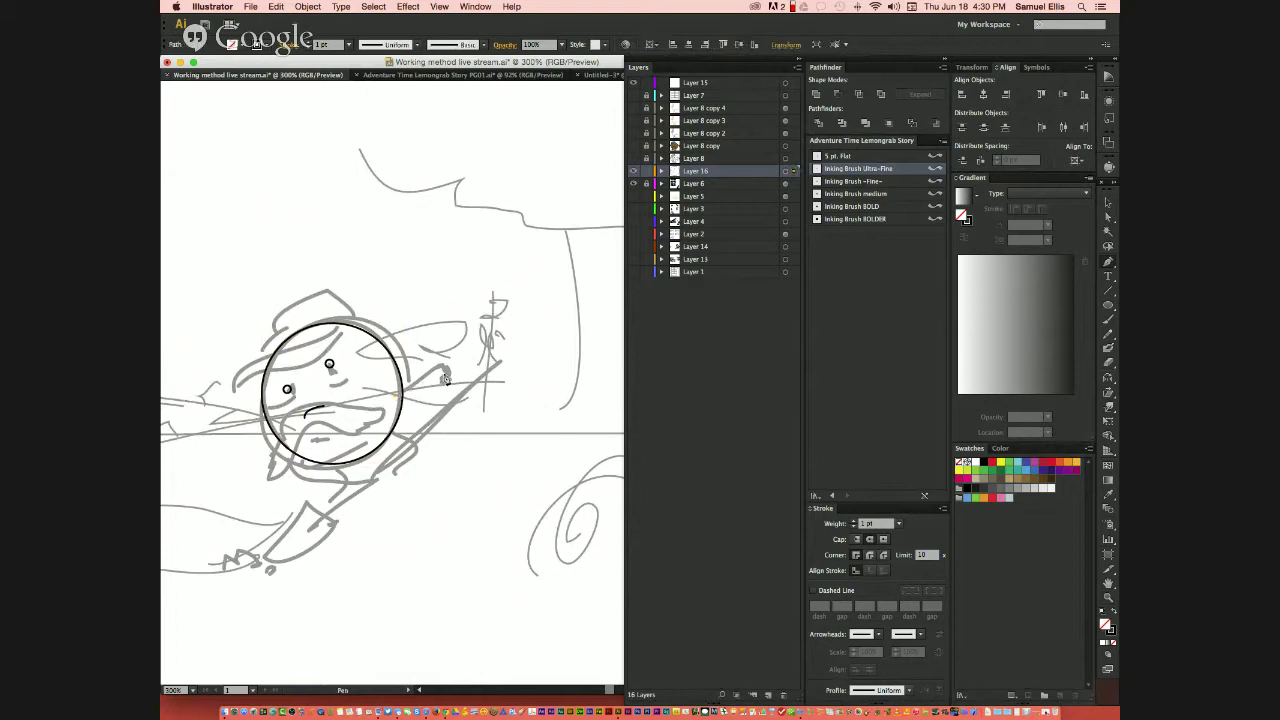
{"action": "left_click_drag", "start_coordinate": [446, 377], "coordinate": [450, 338]}
{"action": "key", "text": "a"}
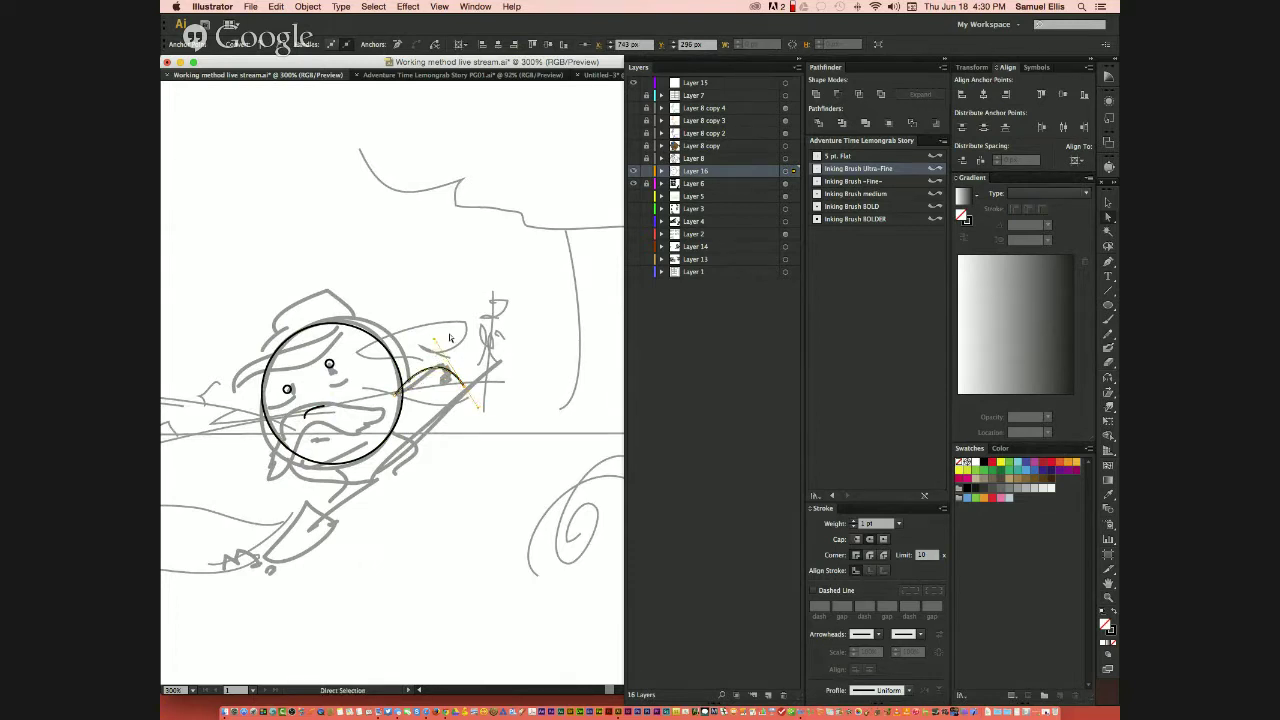
{"action": "left_click", "coordinate": [854, 521]}
{"action": "left_click", "coordinate": [854, 521]}
{"action": "left_click", "coordinate": [854, 521]}
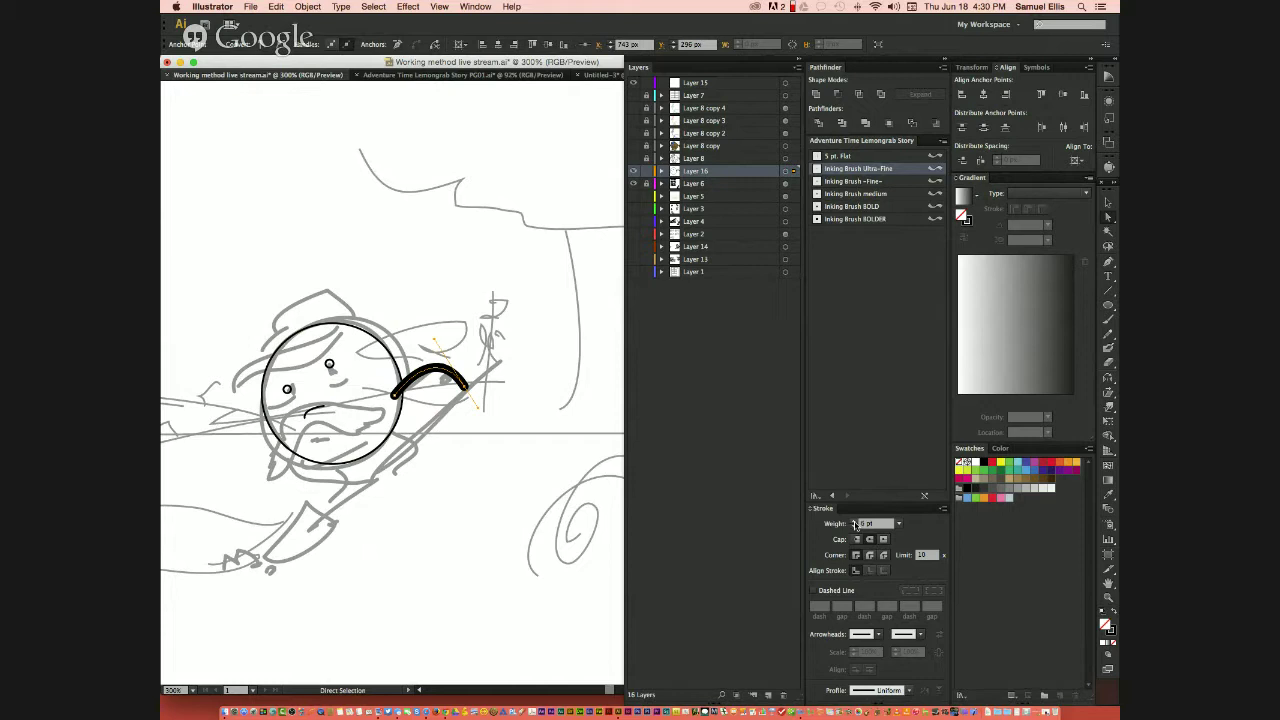
{"action": "left_click", "coordinate": [854, 522]}
{"action": "left_click", "coordinate": [854, 522]}
{"action": "left_click", "coordinate": [854, 522]}
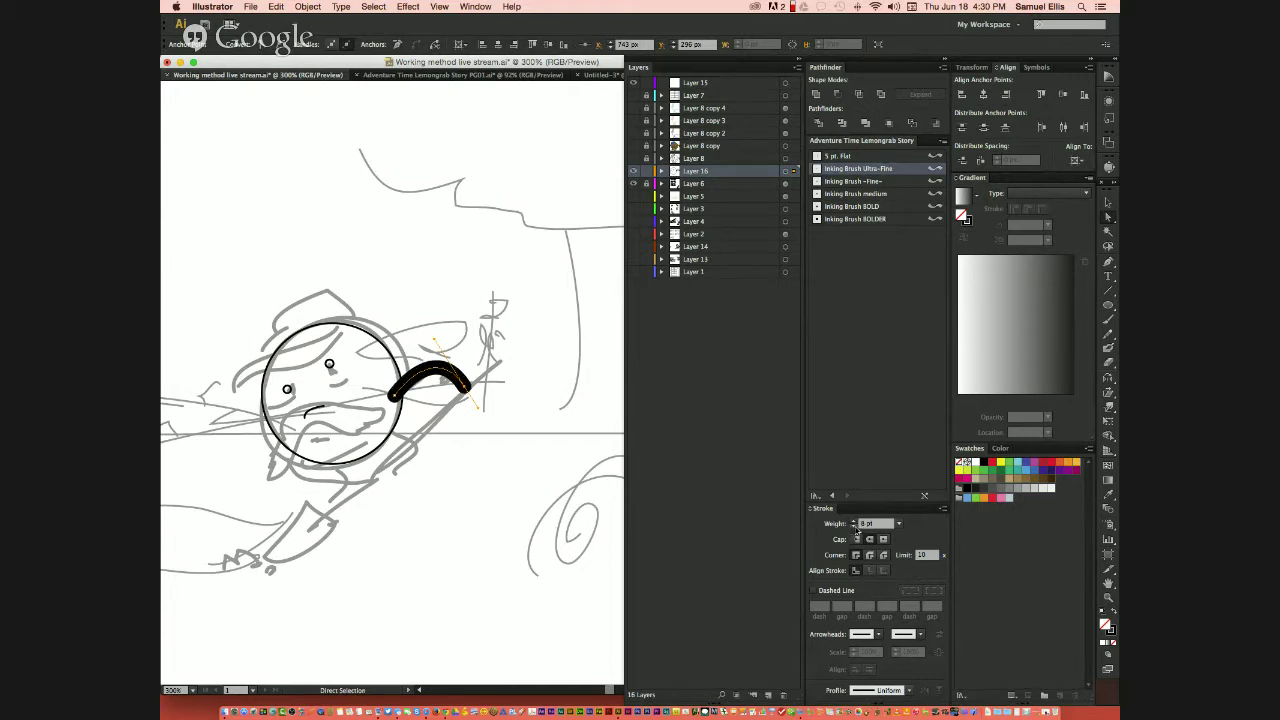
{"action": "left_click", "coordinate": [854, 526]}
- Outline the thick stroke into a shape with a solid black fill
{"action": "key", "text": "super+shift+o"}
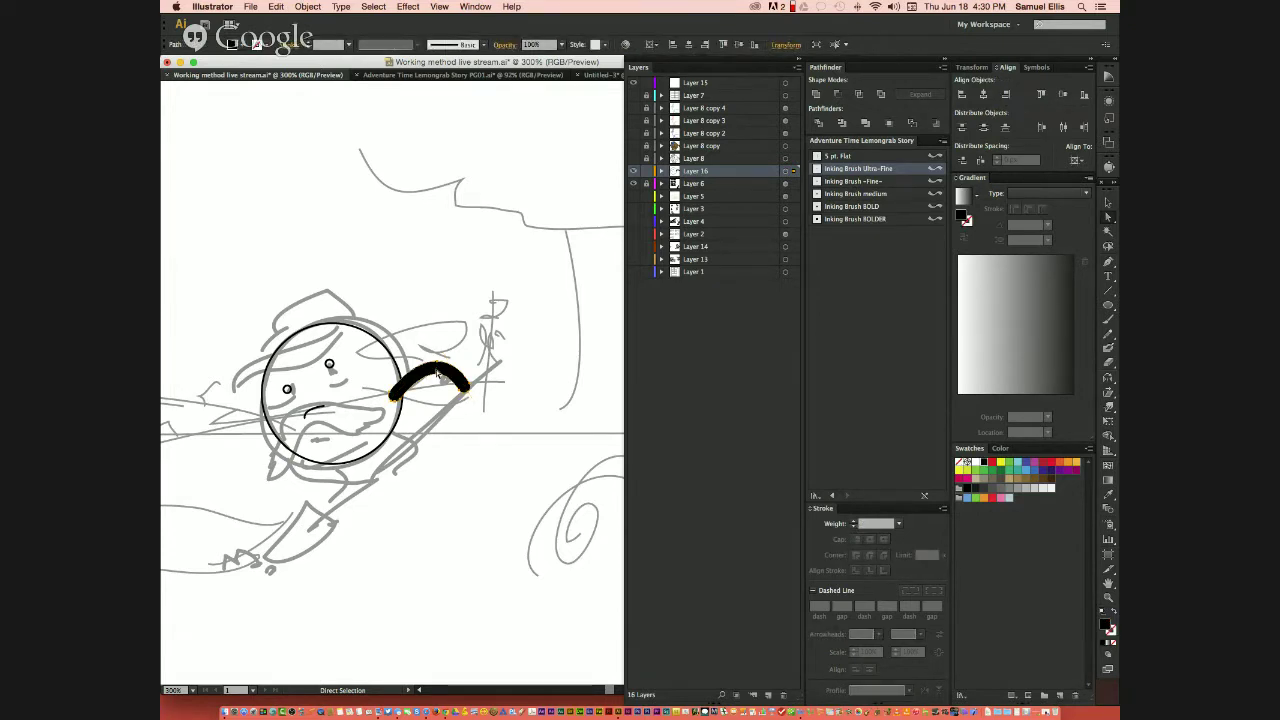
{"action": "key", "text": "shift+x"}
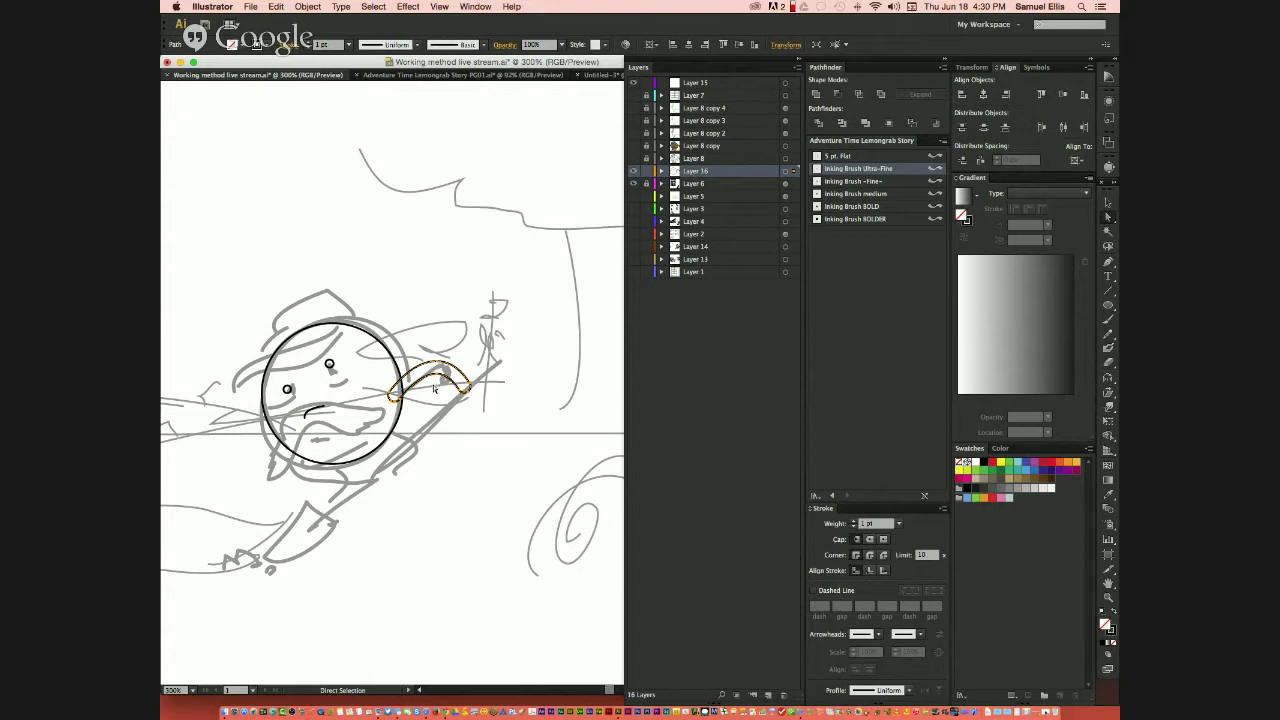
{"action": "key", "text": "shift+x"}
{"action": "key", "text": "shift+x"}
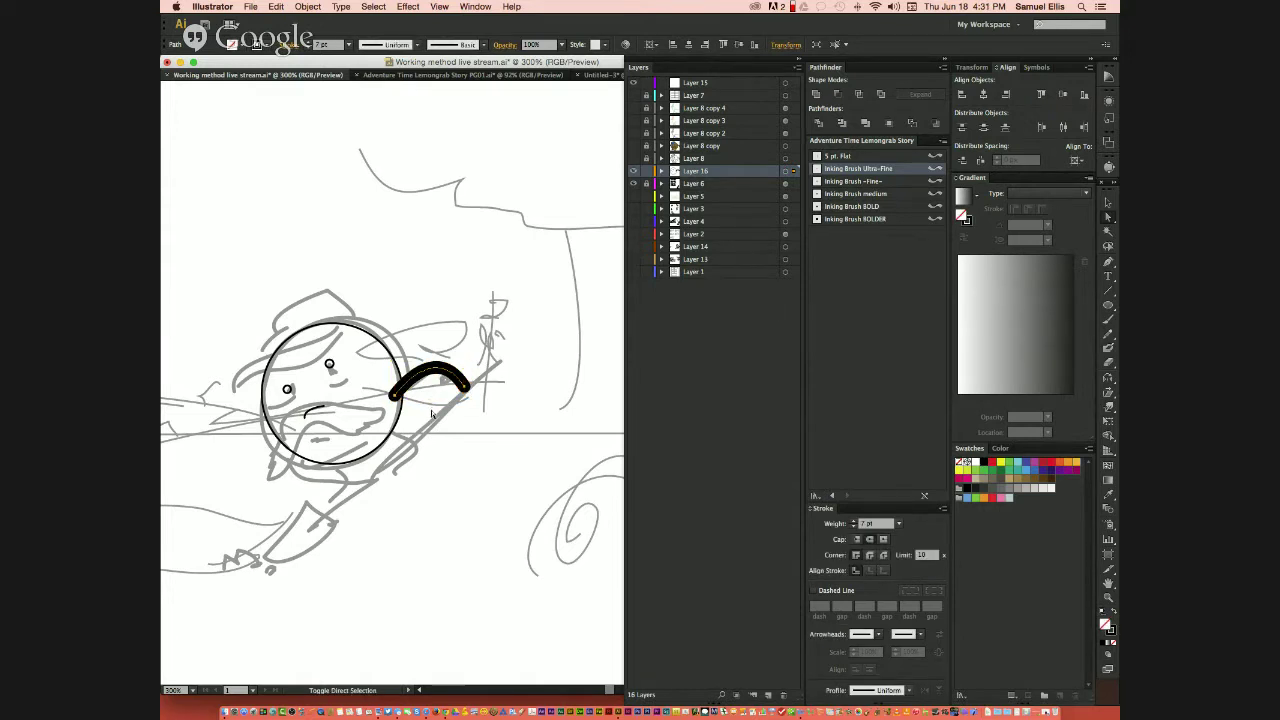
{"action": "key", "text": "v"}
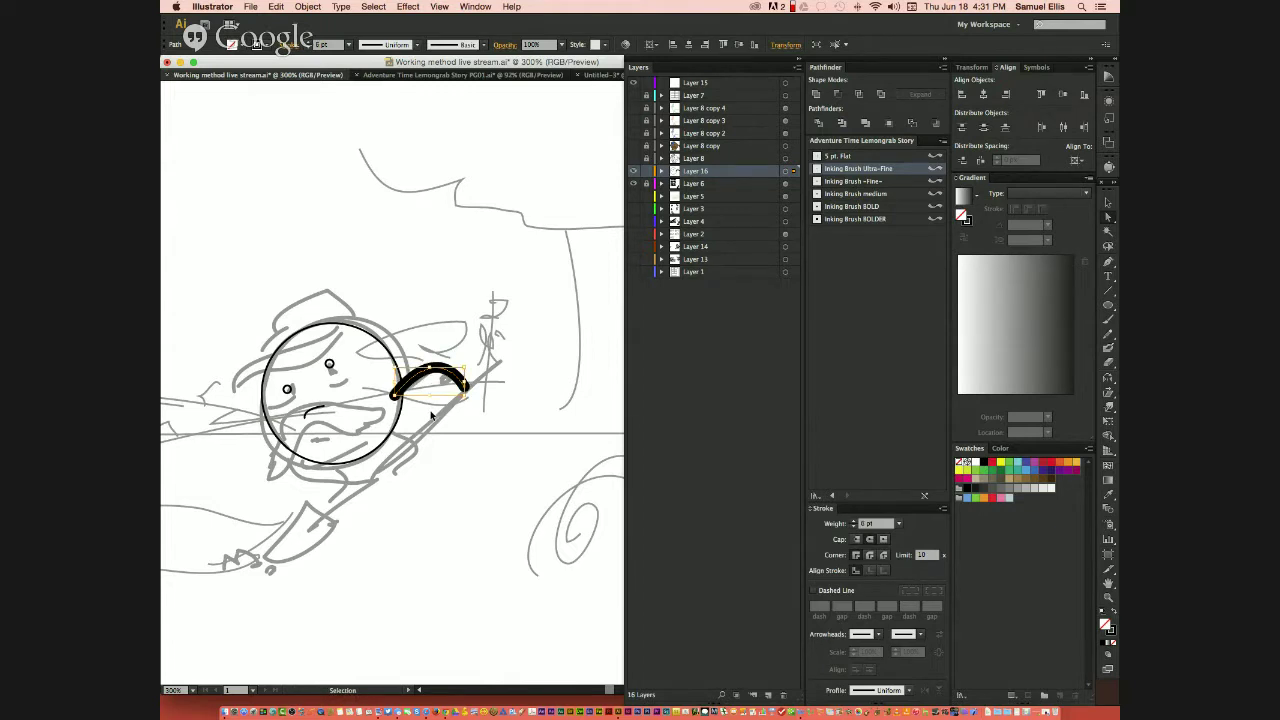
- Thin the curved arc's stroke down to 1 pt, undoing an accidental paste
{"action": "key", "text": "super+bracketleft"}
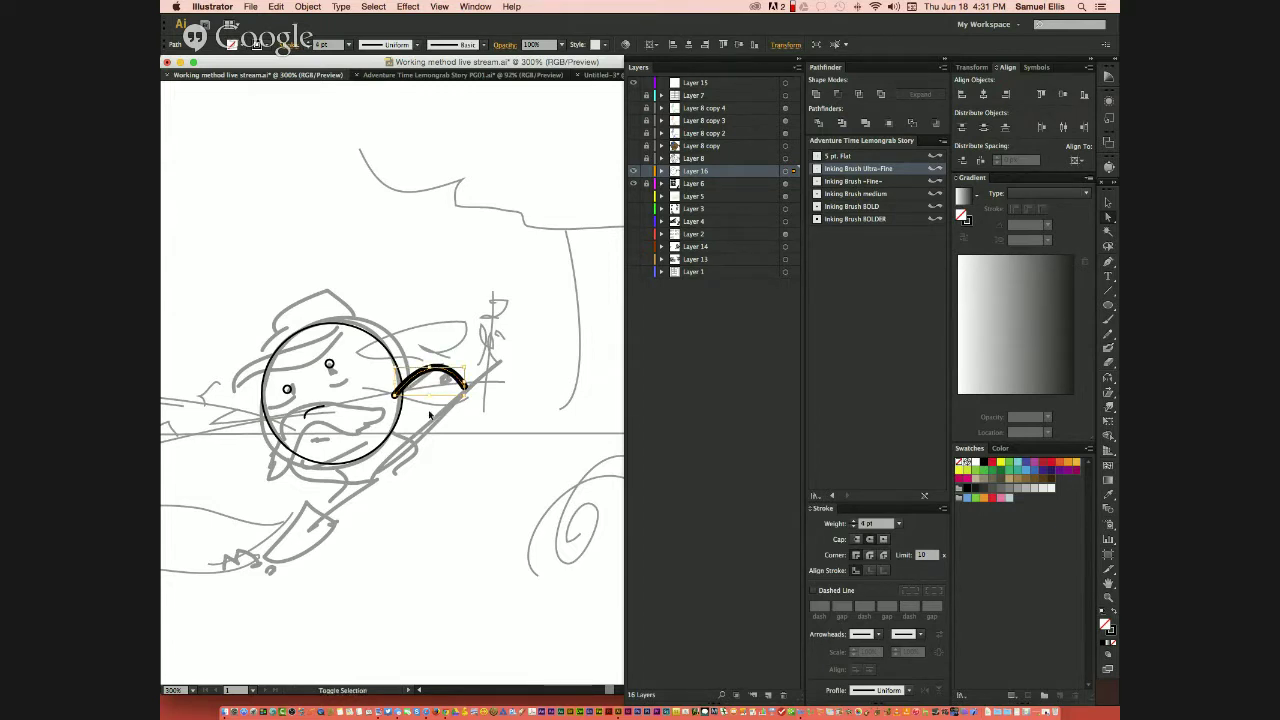
{"action": "key", "text": "super+bracketleft"}
{"action": "key", "text": "super+bracketleft"}
{"action": "key", "text": "super+bracketleft"}
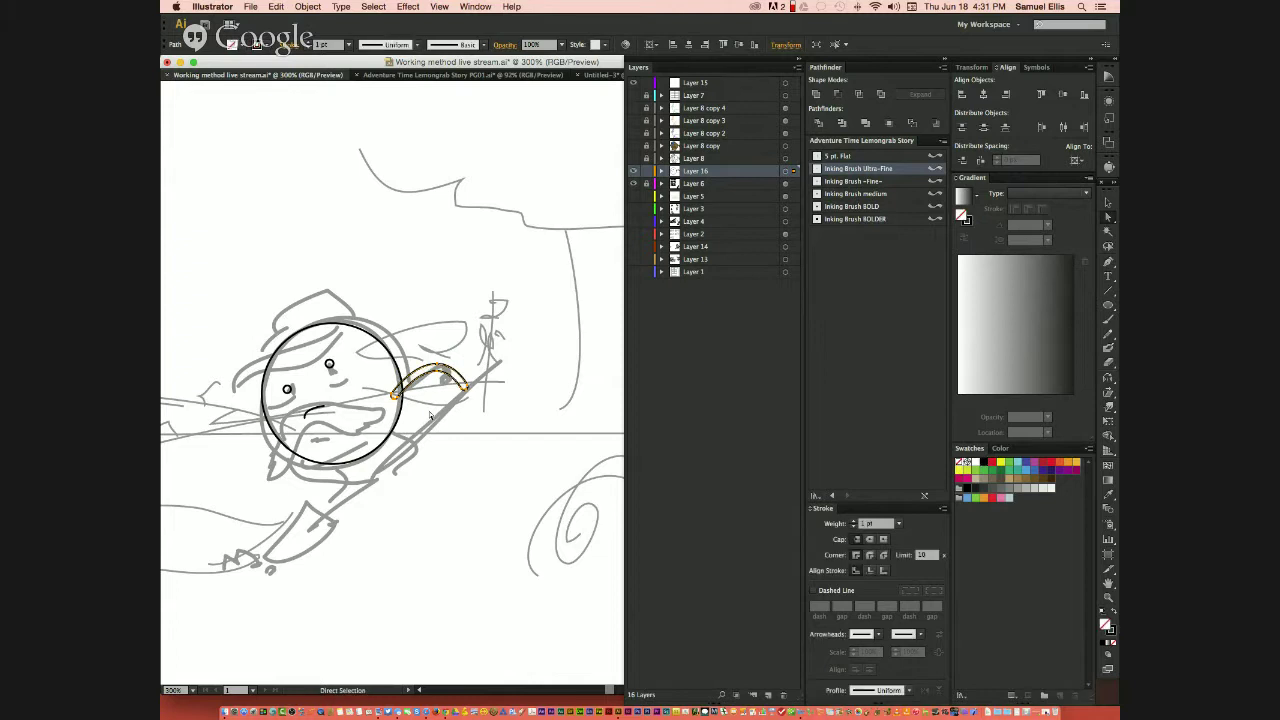
{"action": "scroll", "coordinate": [466, 434], "scroll_direction": "up", "scroll_amount": 4}
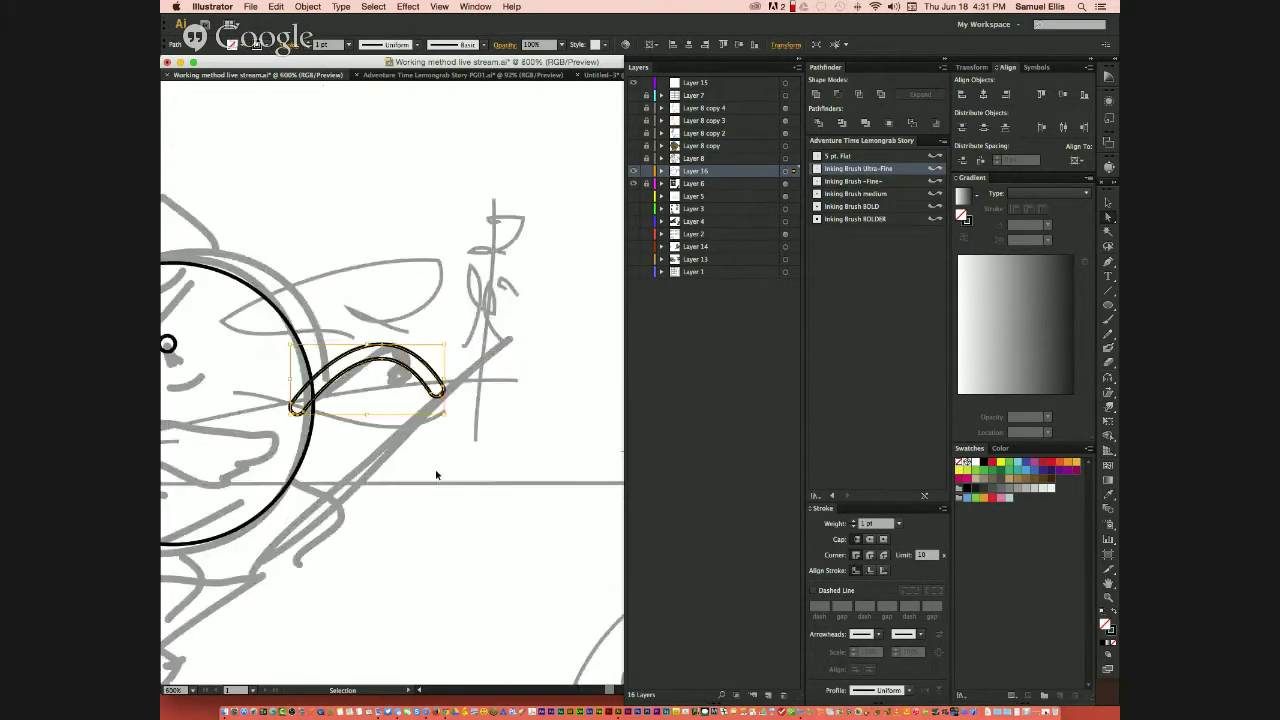
{"action": "scroll", "coordinate": [290, 418], "scroll_direction": "left", "scroll_amount": 4}
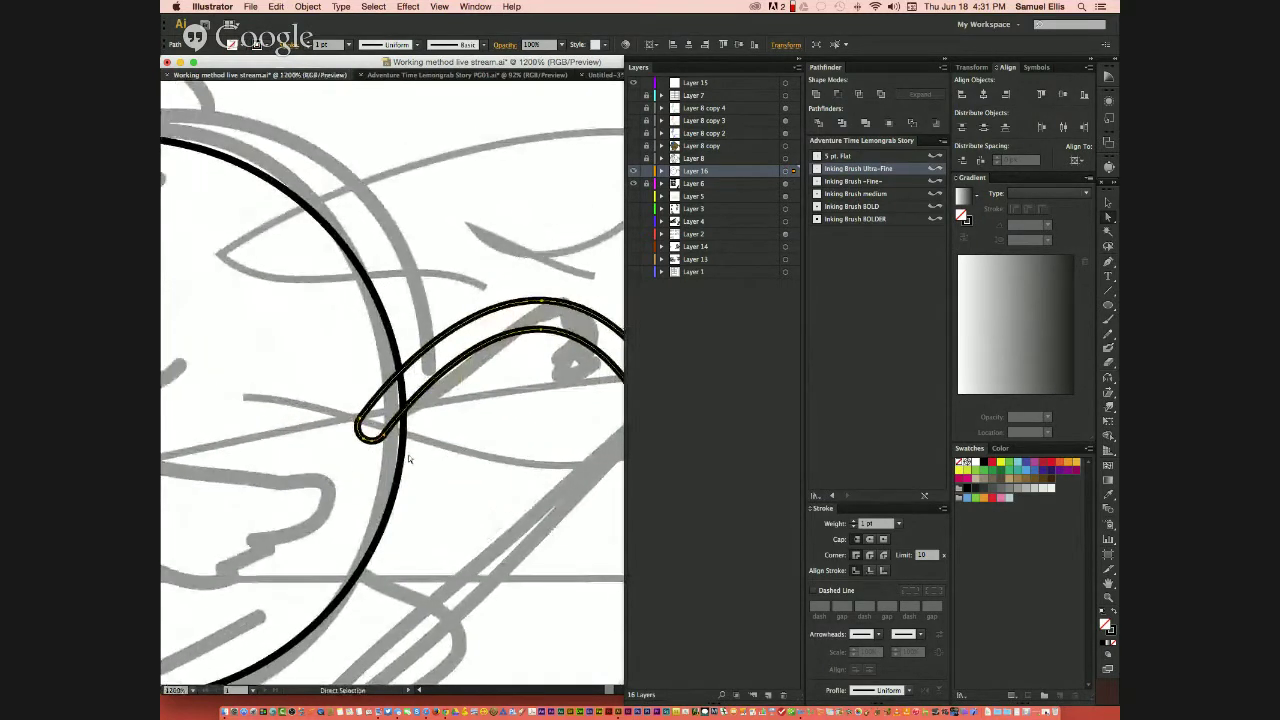
{"action": "key", "text": "super+v"}
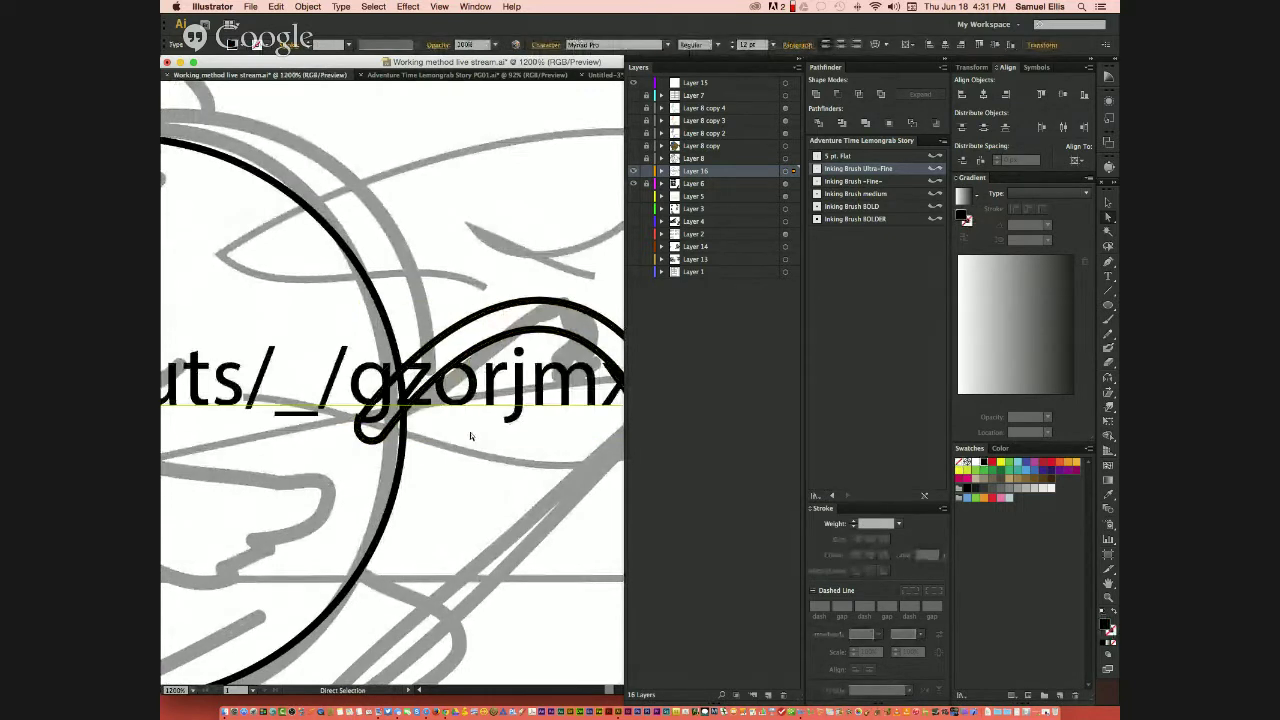
{"action": "key", "text": "super+z"}
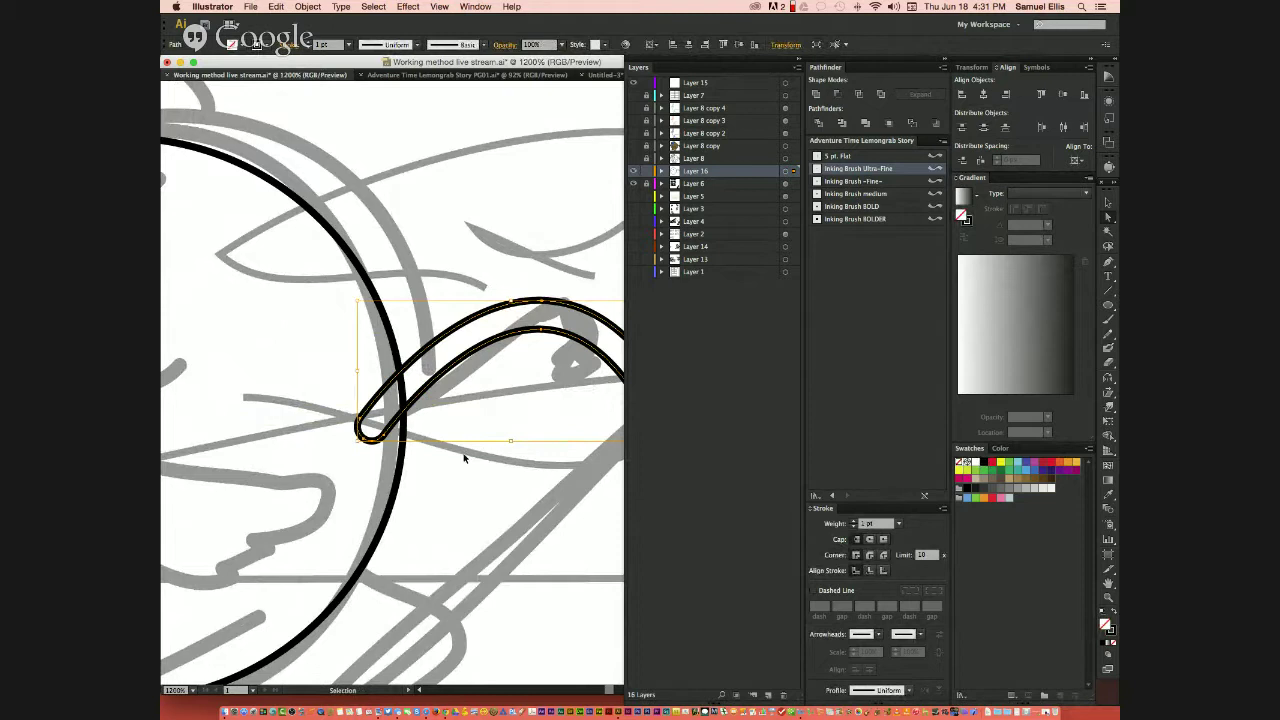
- Give the arc a white fill and no stroke by sampling with the Eyedropper
{"action": "key", "text": "a"}
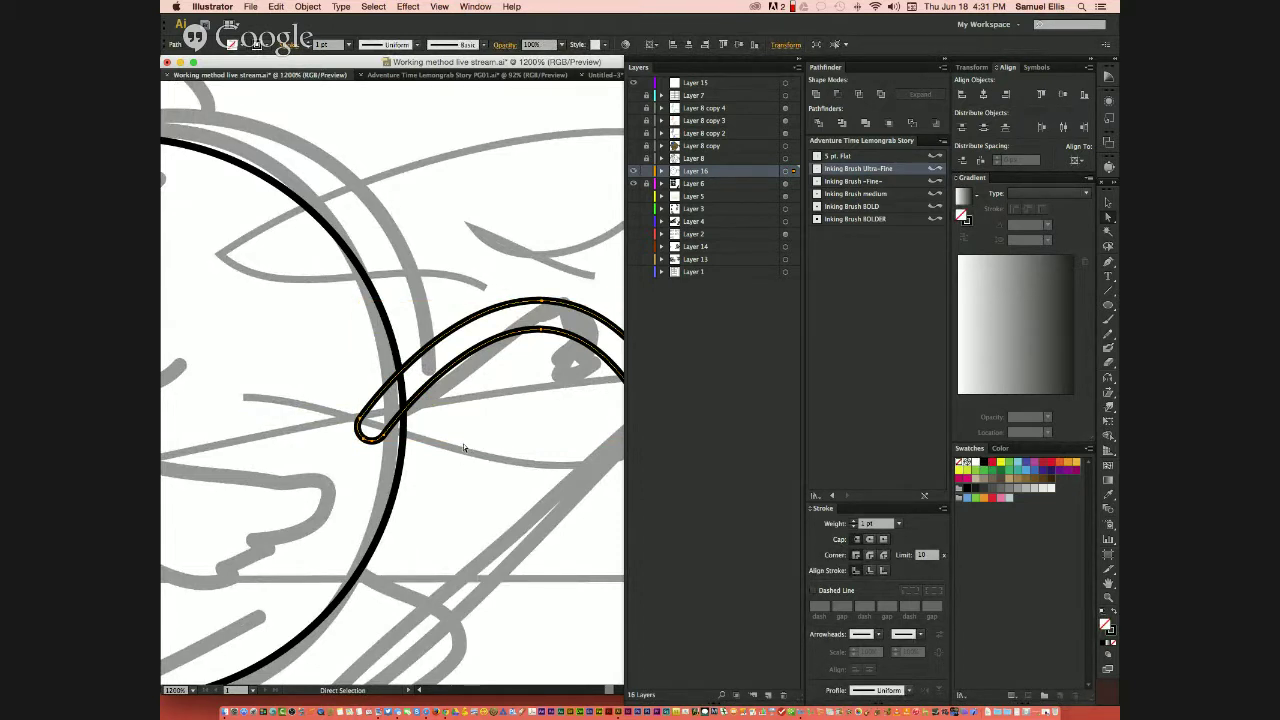
{"action": "key", "text": "v"}
{"action": "key", "text": "a"}
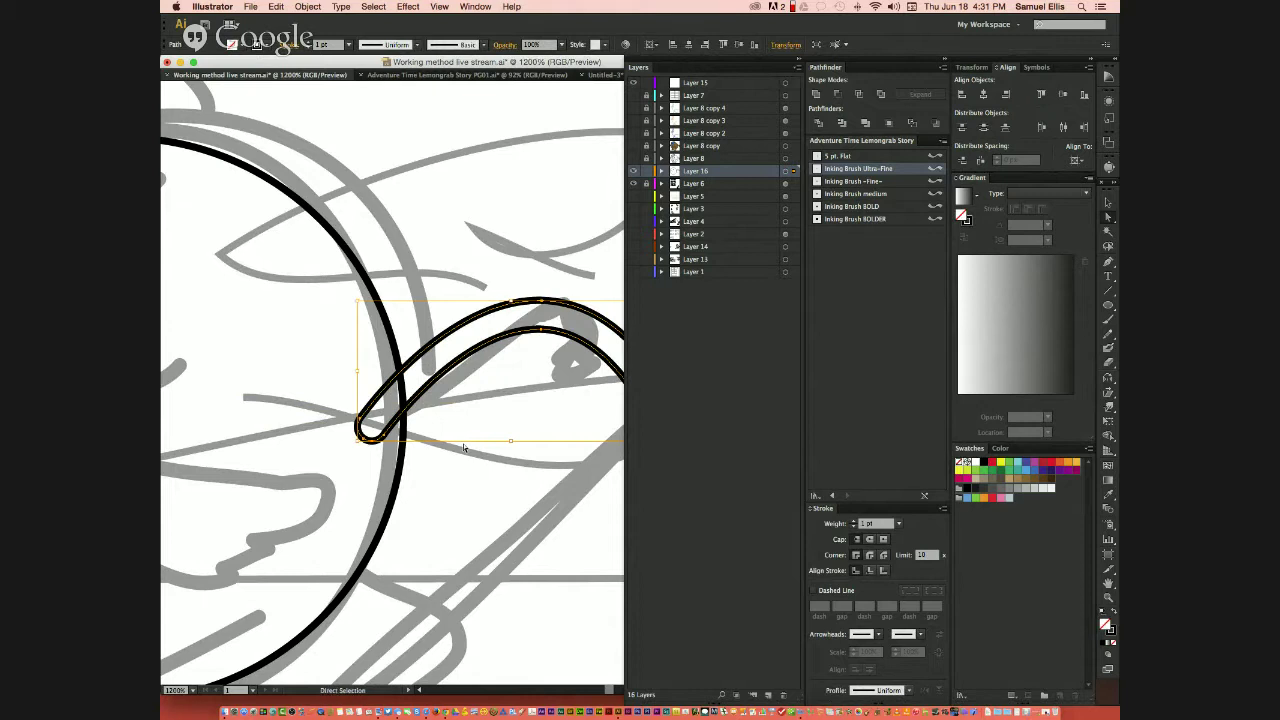
{"action": "key", "text": "i"}
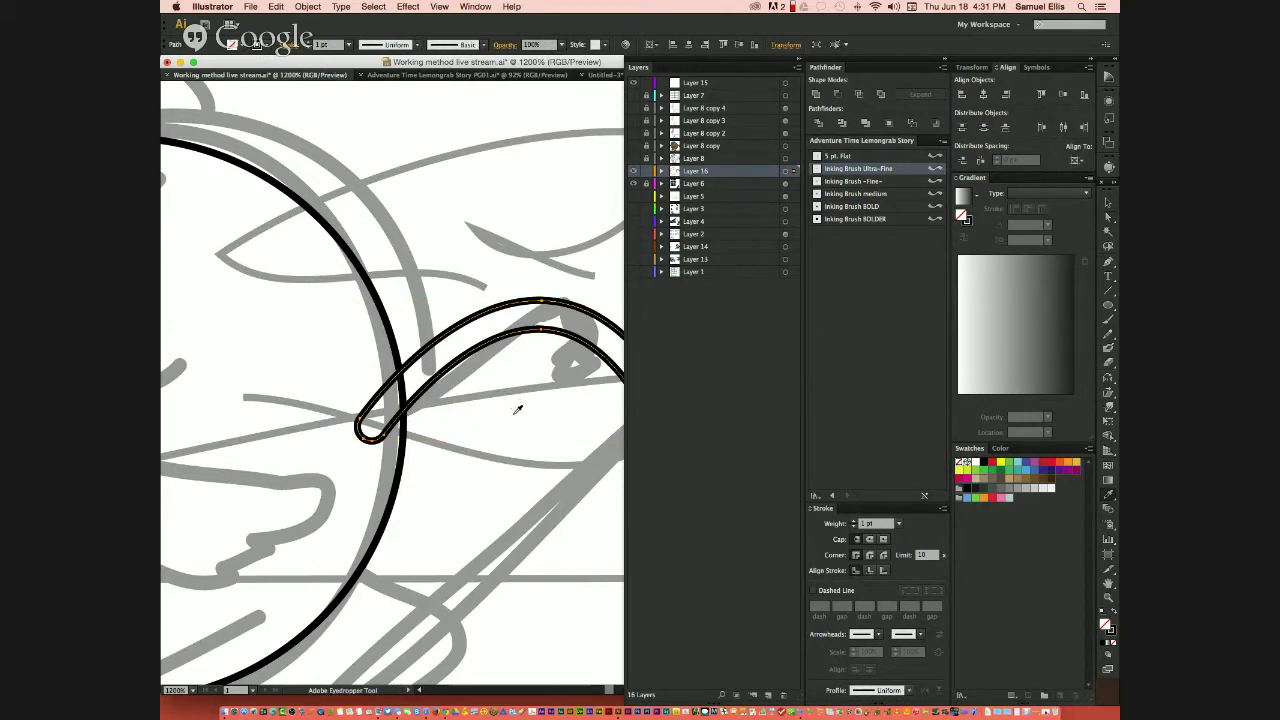
{"action": "left_click", "coordinate": [520, 414]}
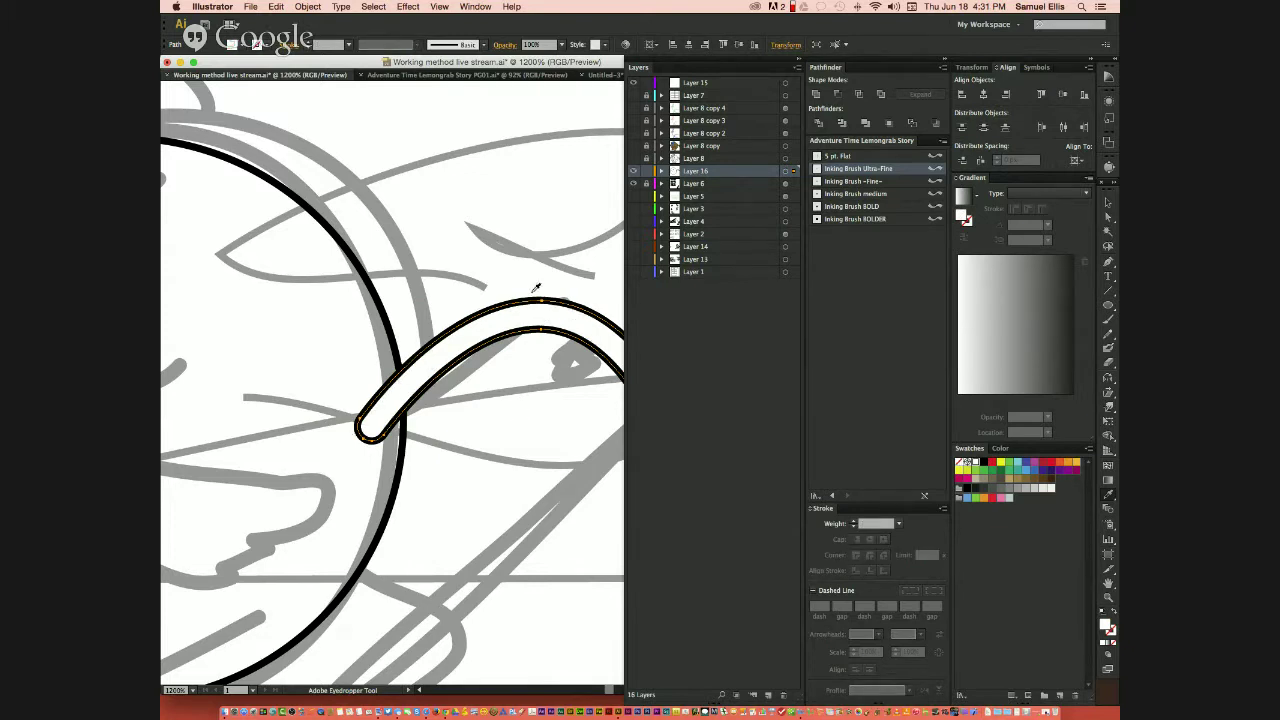
- Delete the anchor at the arc's rounded lower end, leaving it open, and deselect
{"action": "key", "text": "a"}
{"action": "left_click", "coordinate": [364, 440]}
{"action": "left_click", "coordinate": [357, 465]}
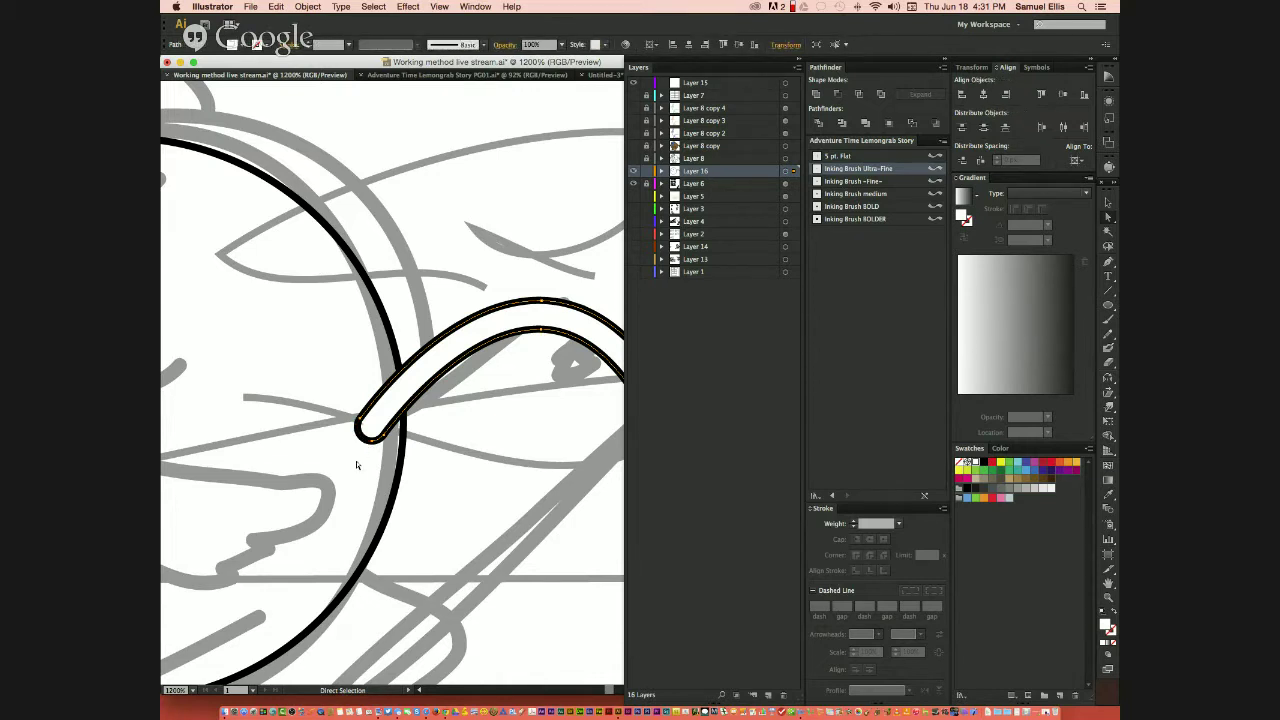
{"action": "left_click", "coordinate": [371, 474]}
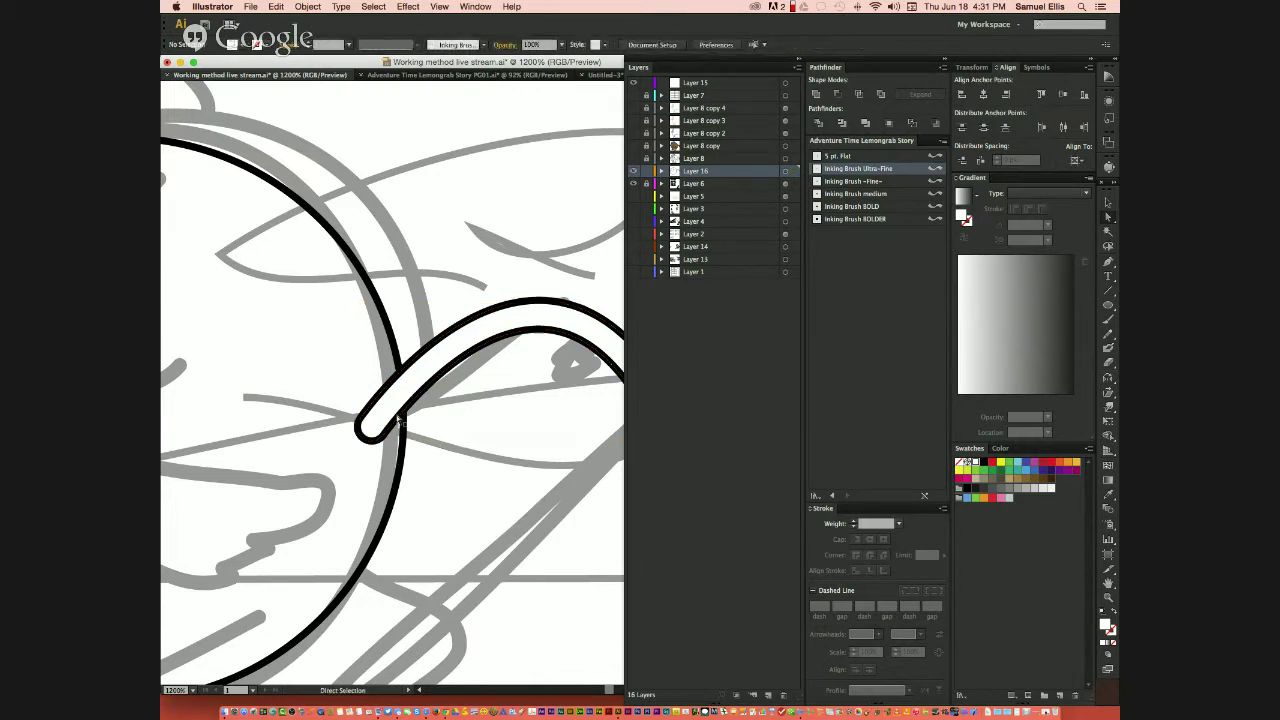
{"action": "left_click", "coordinate": [366, 444]}
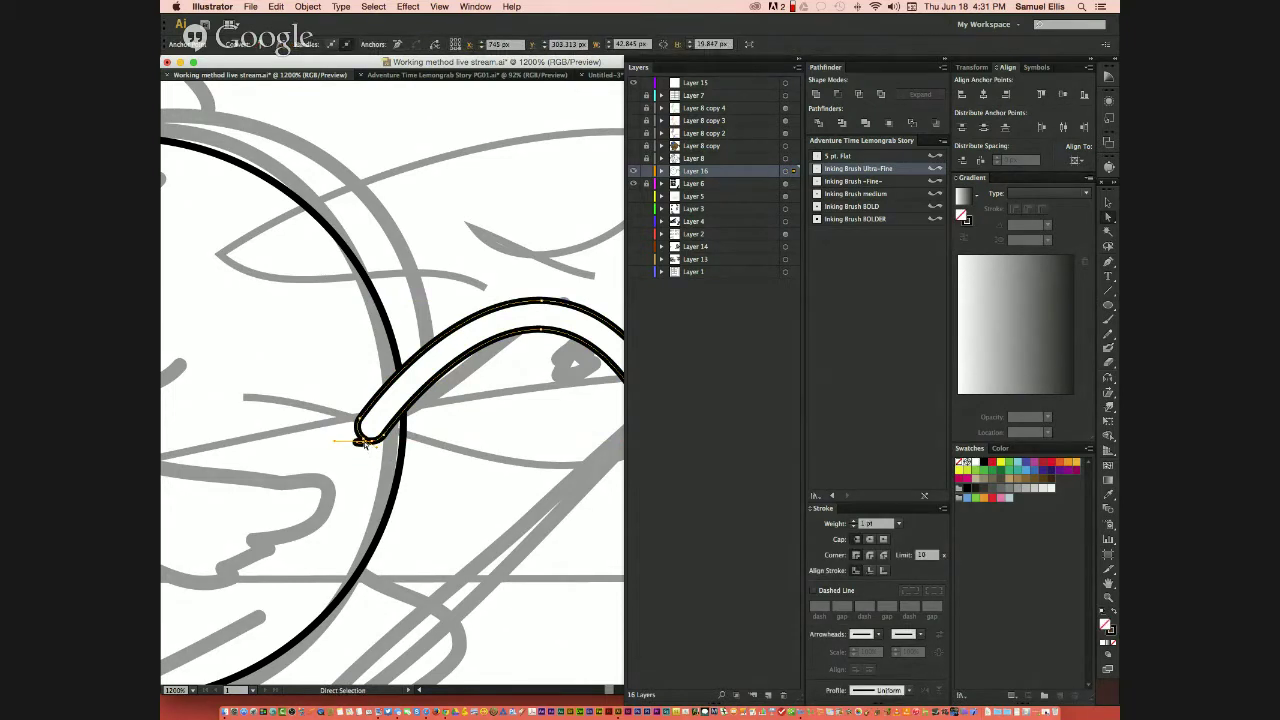
{"action": "key", "text": "Delete"}
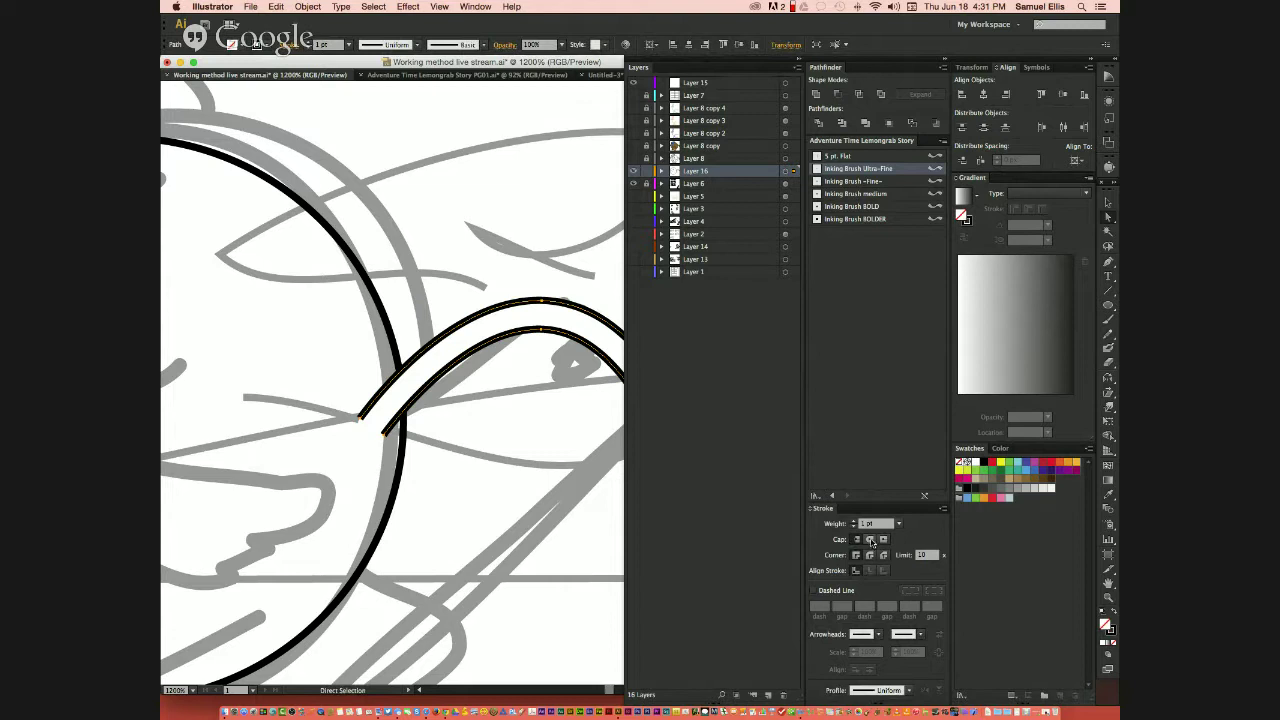
{"action": "key", "text": "v"}
{"action": "left_click", "coordinate": [478, 499]}
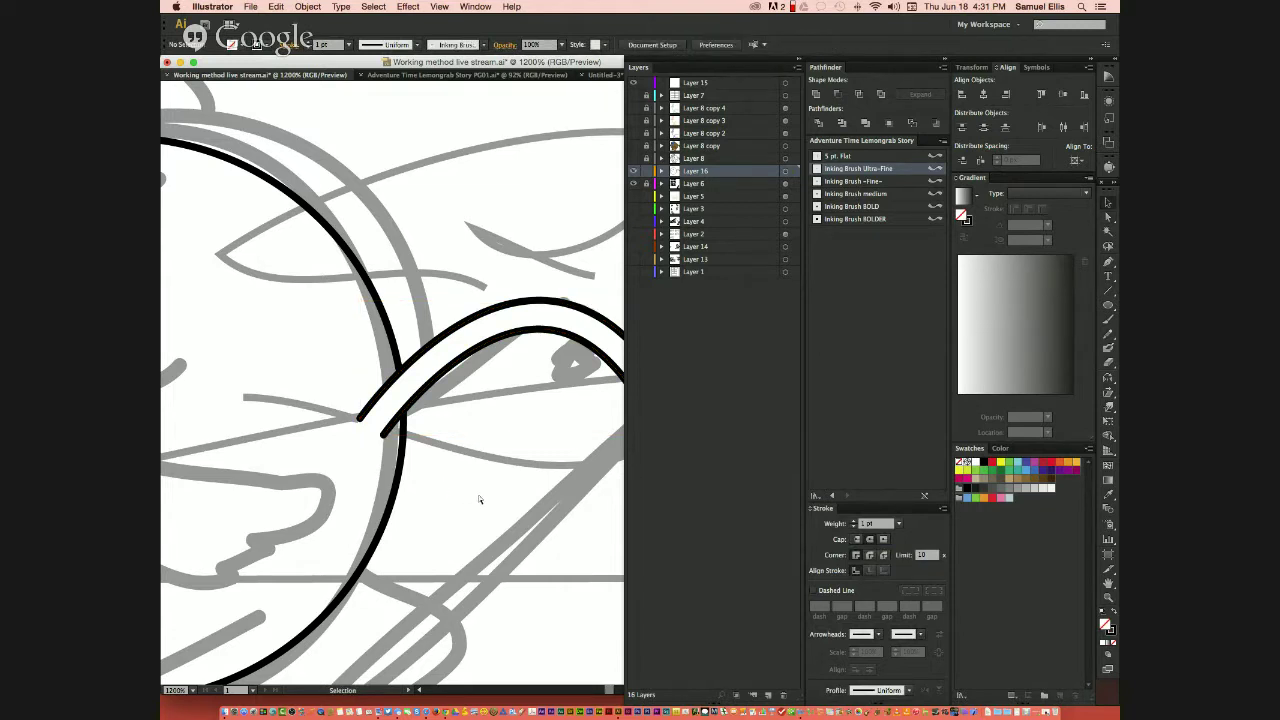
{"action": "key", "text": "super+minus"}
{"action": "key", "text": "super+minus"}
{"action": "key", "text": "super+minus"}
{"action": "key", "text": "super+minus"}
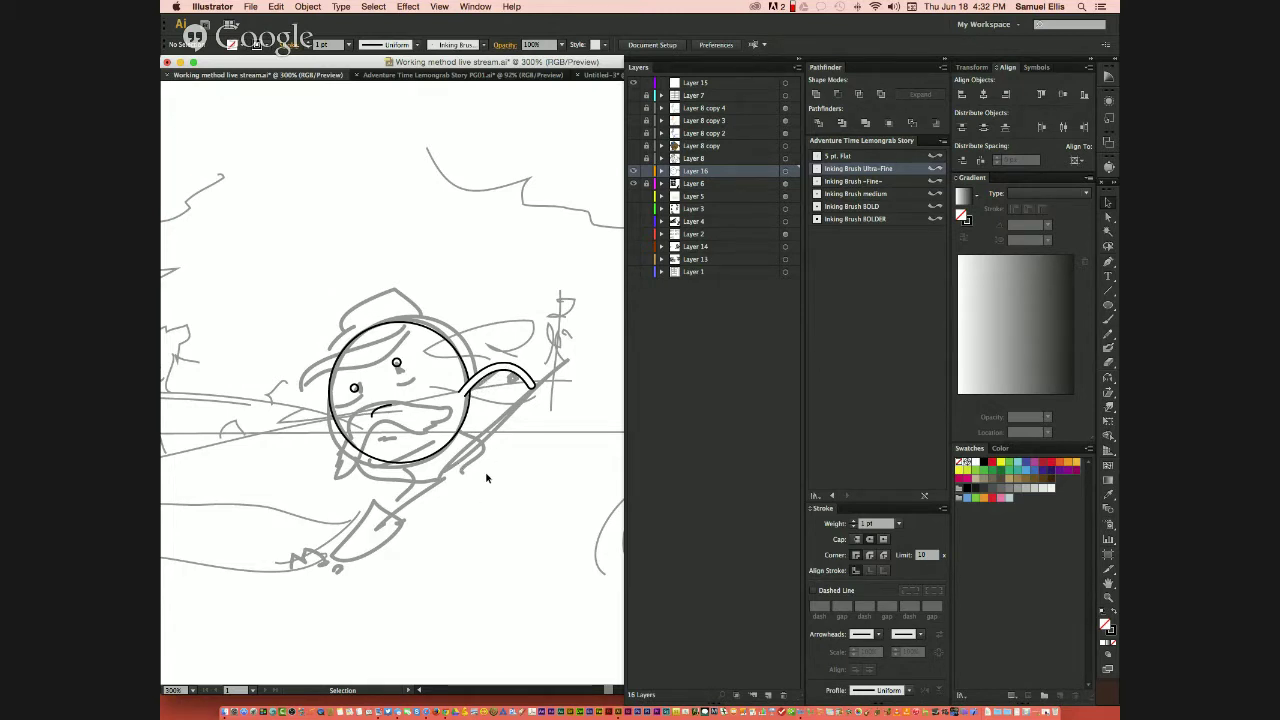
{"action": "key", "text": "b"}
{"action": "mouse_move", "coordinate": [521, 432]}
{"action": "left_mouse_down"}
{"action": "mouse_move", "coordinate": [484, 470]}
{"action": "mouse_move", "coordinate": [454, 562]}
{"action": "left_mouse_up"}
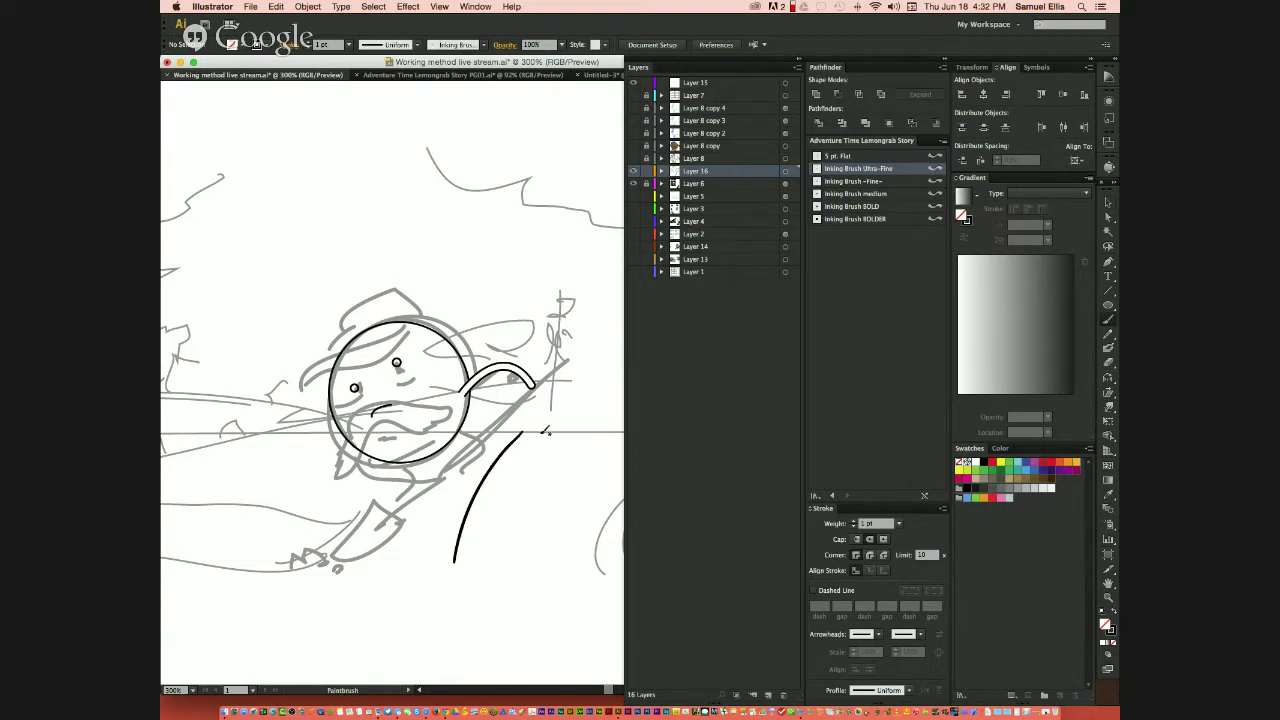
{"action": "mouse_move", "coordinate": [532, 443]}
{"action": "left_mouse_down"}
{"action": "mouse_move", "coordinate": [497, 486]}
{"action": "mouse_move", "coordinate": [470, 566]}
{"action": "left_mouse_up"}
{"action": "key", "text": "z"}
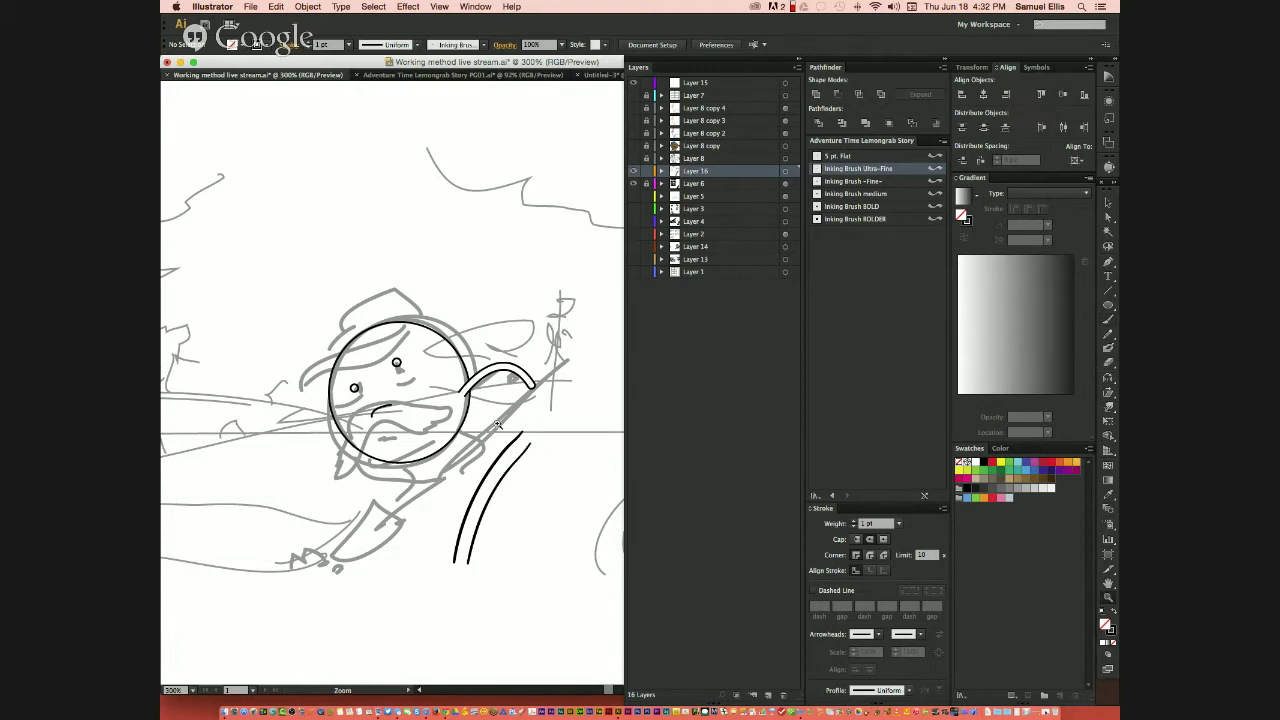
{"action": "left_click_drag", "start_coordinate": [496, 421], "coordinate": [530, 467]}
{"action": "scroll", "coordinate": [457, 509], "scroll_direction": "right", "scroll_amount": 3}
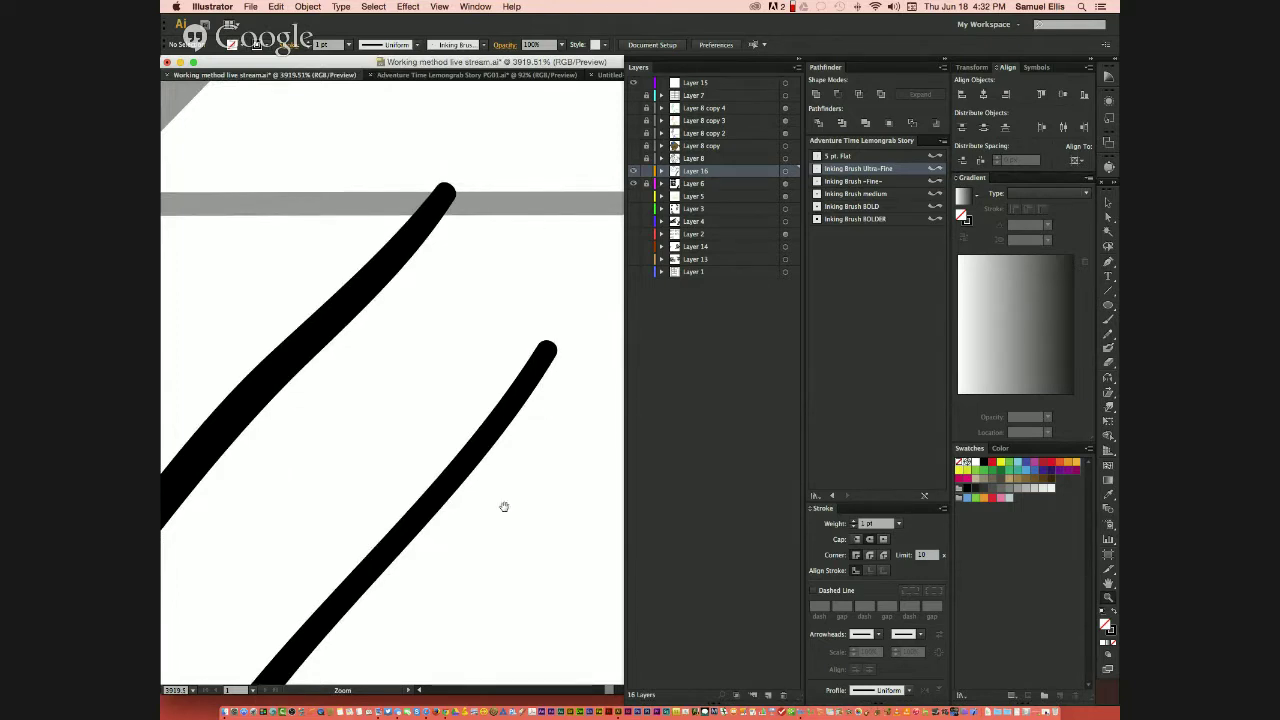
{"action": "scroll", "coordinate": [500, 512], "scroll_direction": "up", "scroll_amount": 1}
{"action": "scroll", "coordinate": [500, 512], "scroll_direction": "right", "scroll_amount": 1}
{"action": "scroll", "coordinate": [477, 509], "scroll_direction": "down", "scroll_amount": 6}
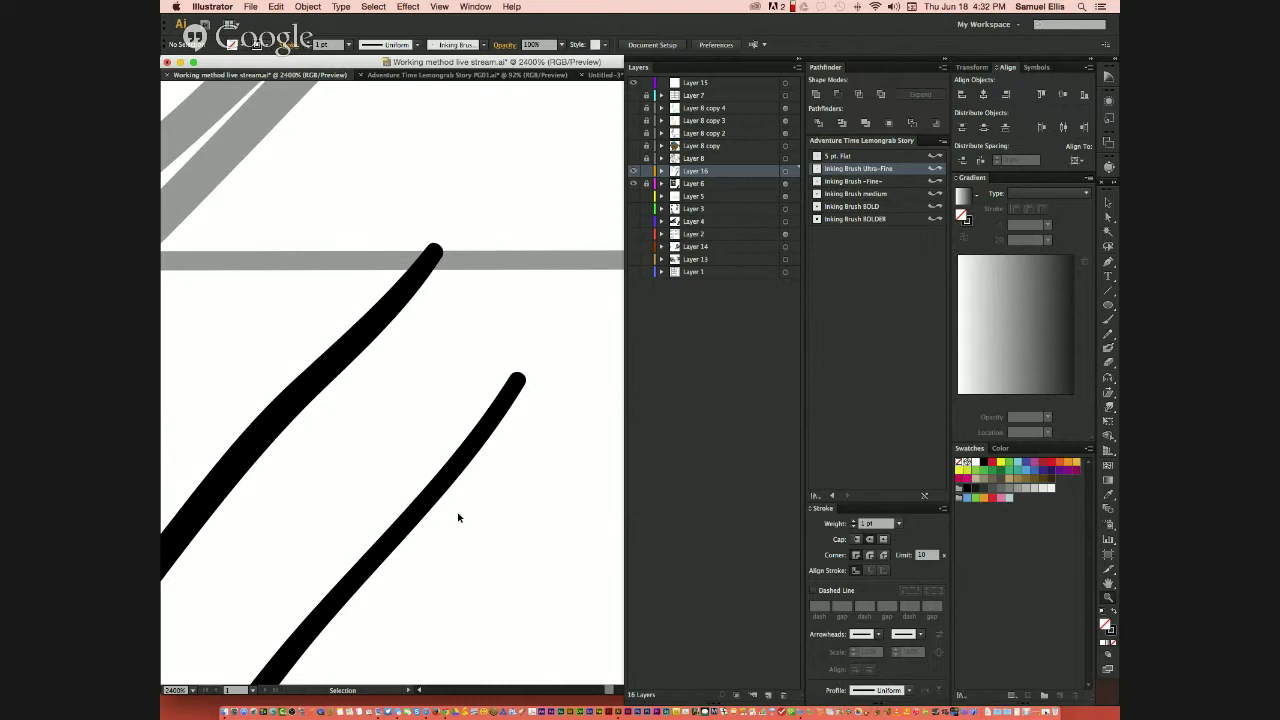
{"action": "scroll", "coordinate": [453, 521], "scroll_direction": "down", "scroll_amount": 3}
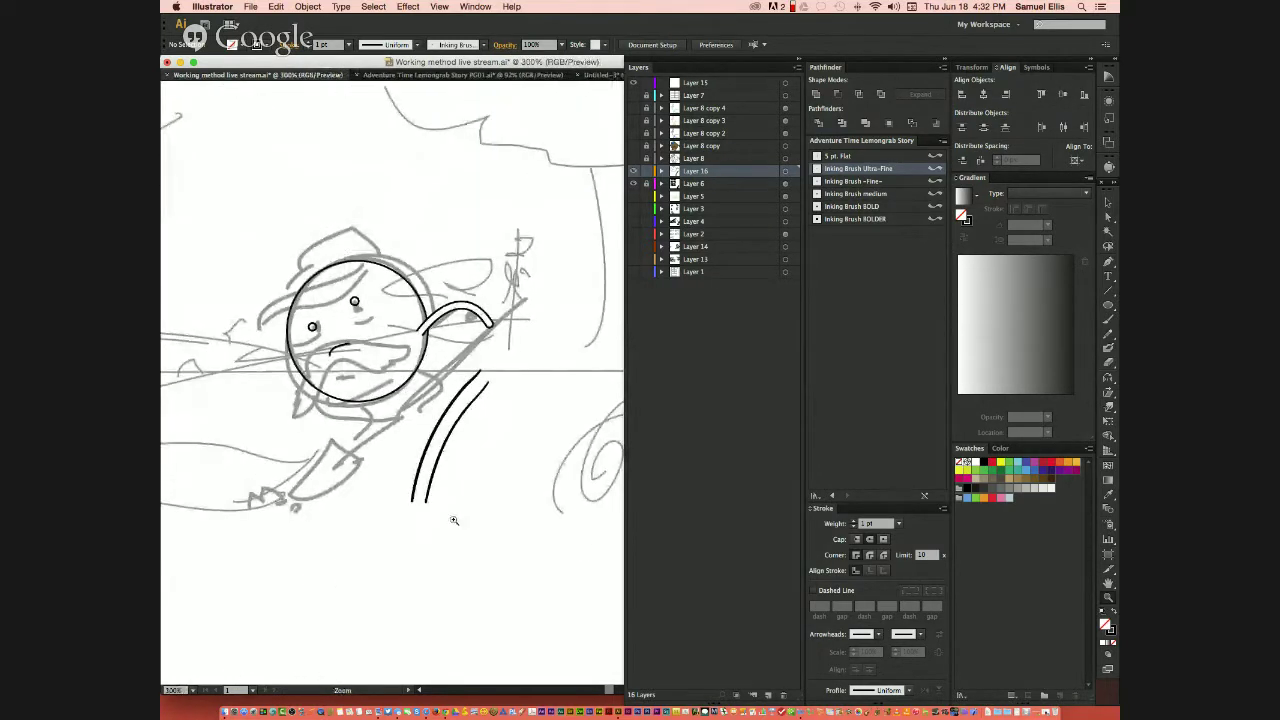
{"action": "left_click_drag", "start_coordinate": [480, 443], "coordinate": [470, 501]}
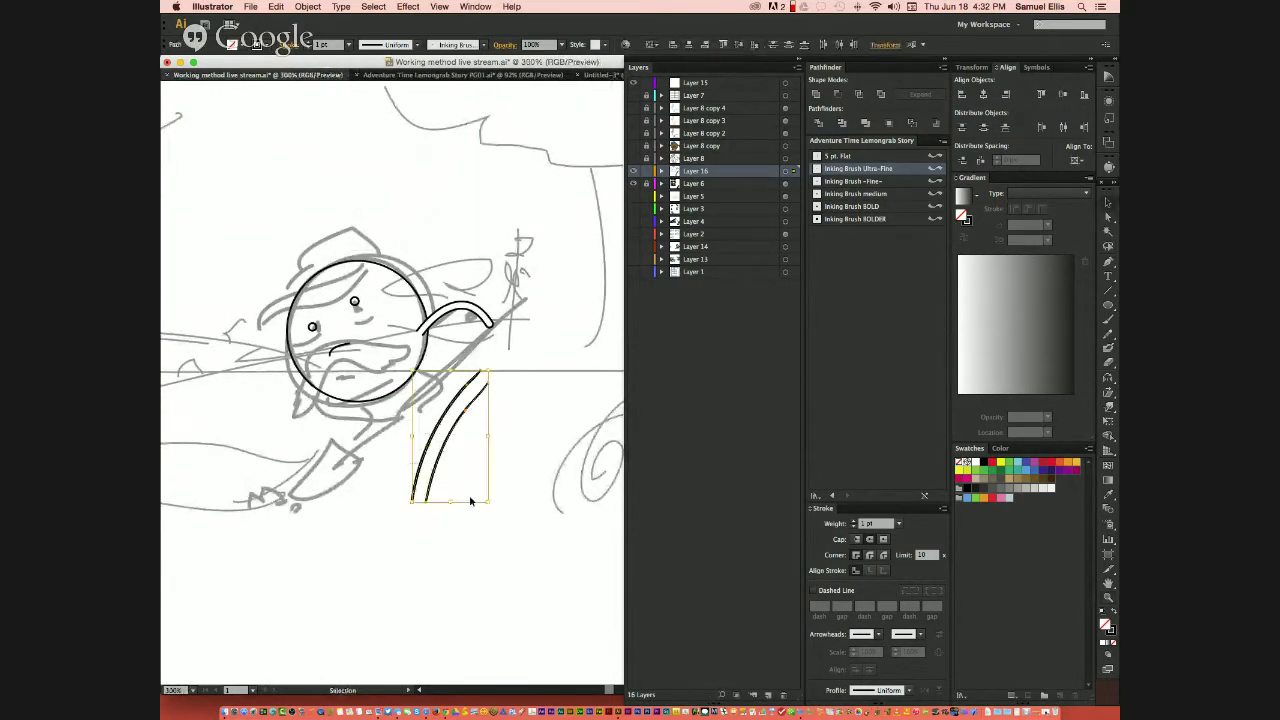
{"action": "key", "text": "BackSpace"}
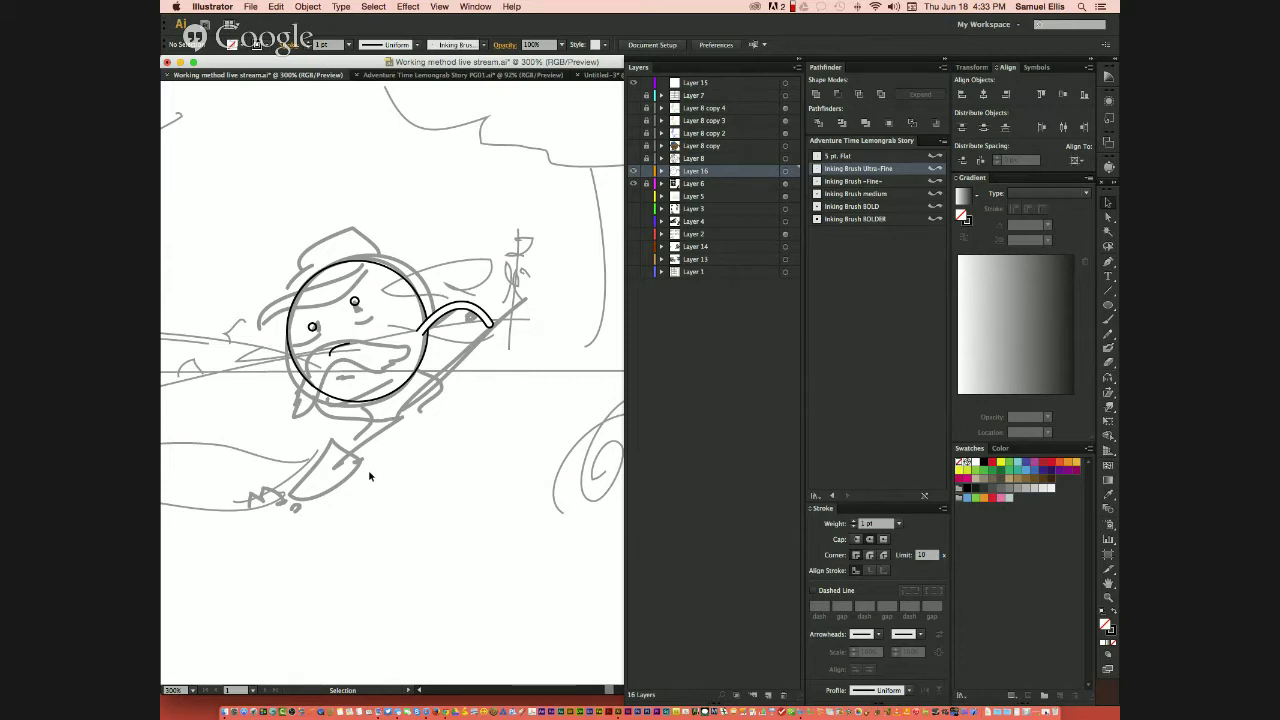
- Fill the head circle white by sampling a white object, then reset the Paintbrush fill to None
{"action": "left_click", "coordinate": [380, 400]}
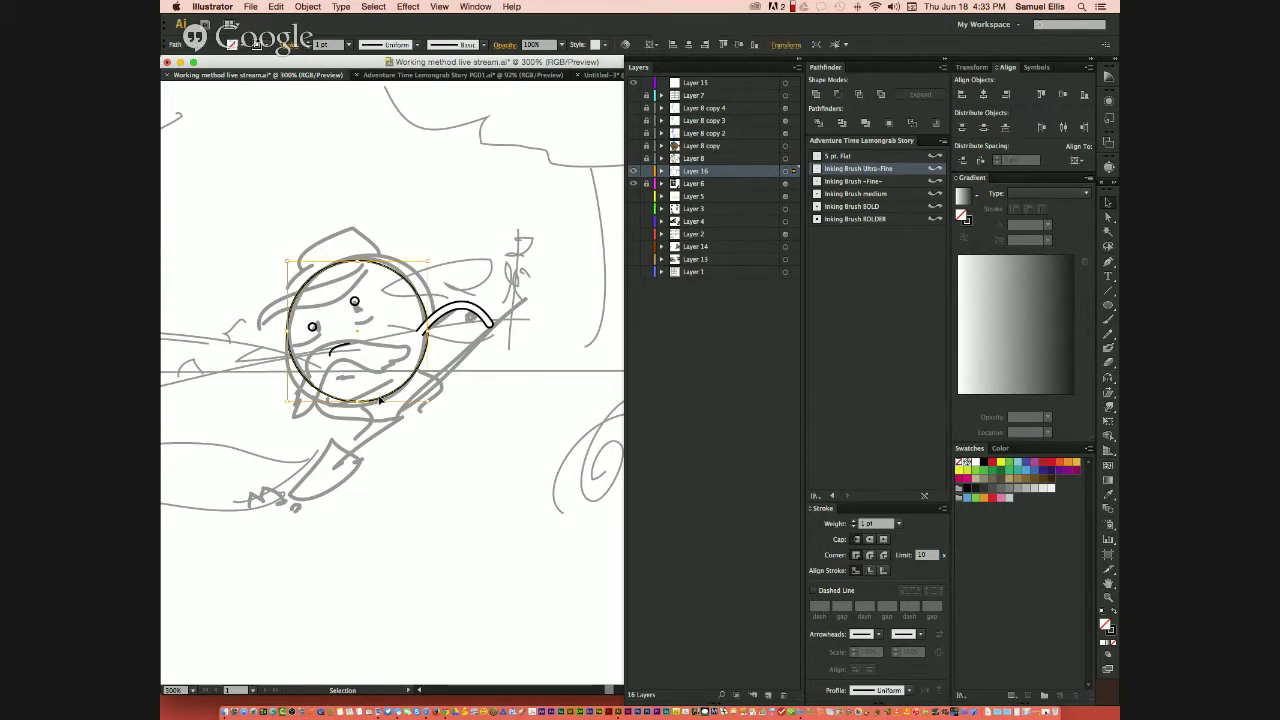
{"action": "key", "text": "i"}
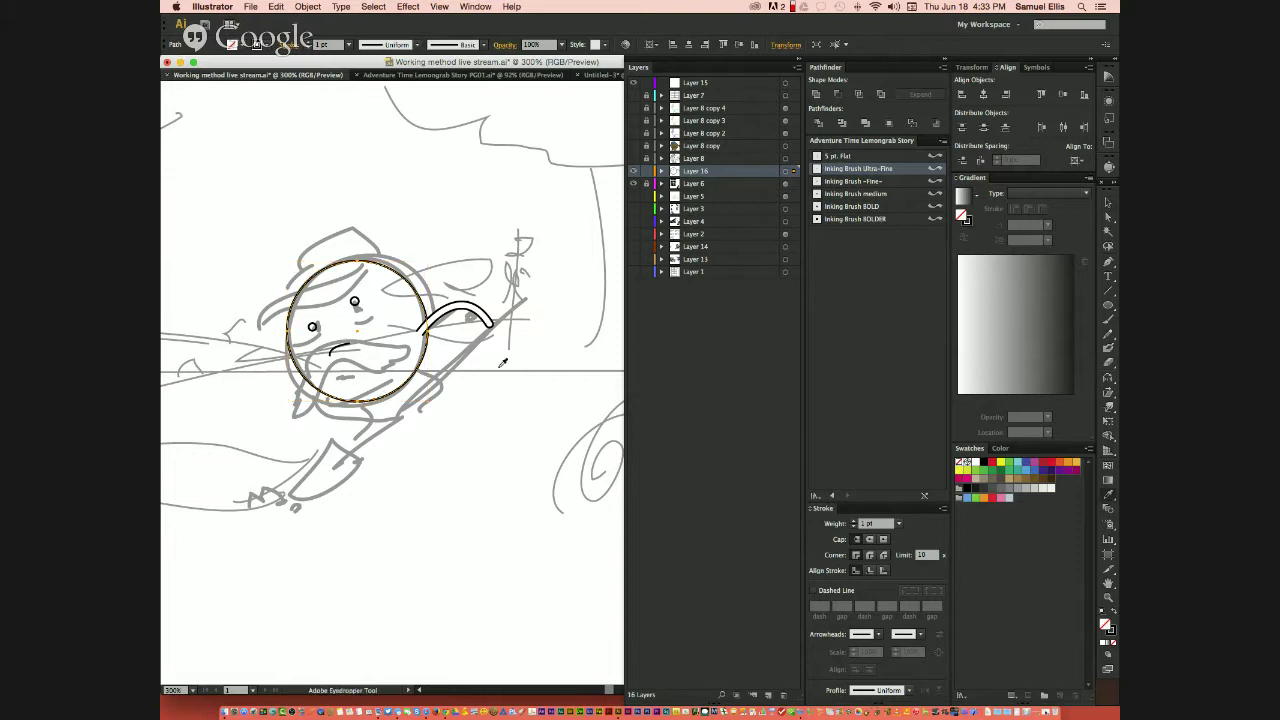
{"action": "left_click", "coordinate": [498, 467]}
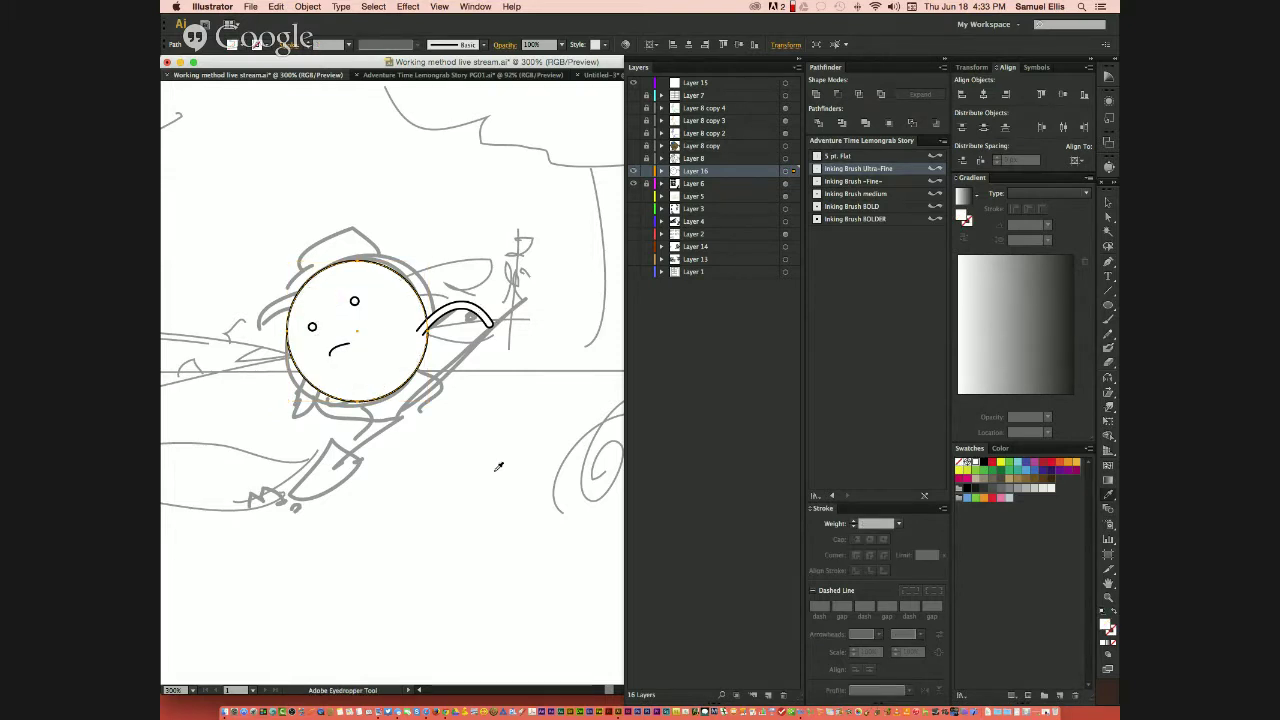
{"action": "key", "text": "v"}
{"action": "left_click", "coordinate": [486, 475]}
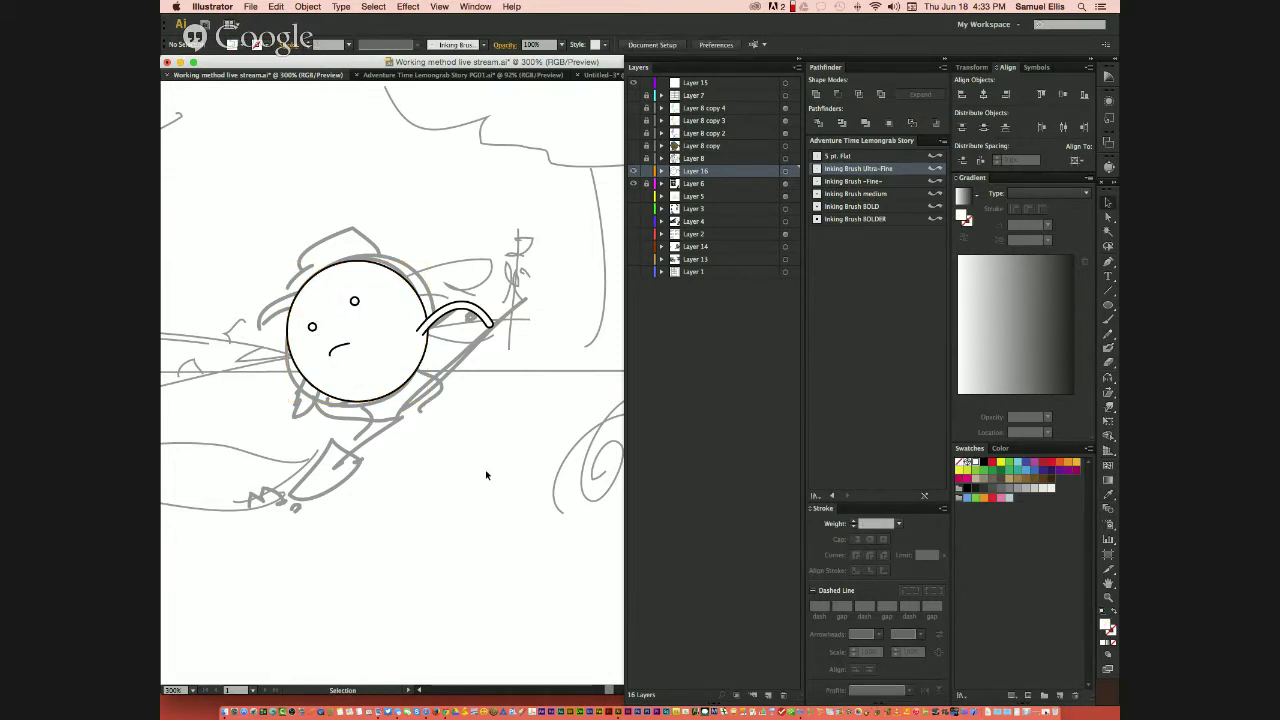
{"action": "key", "text": "b"}
{"action": "left_click", "coordinate": [1102, 642]}
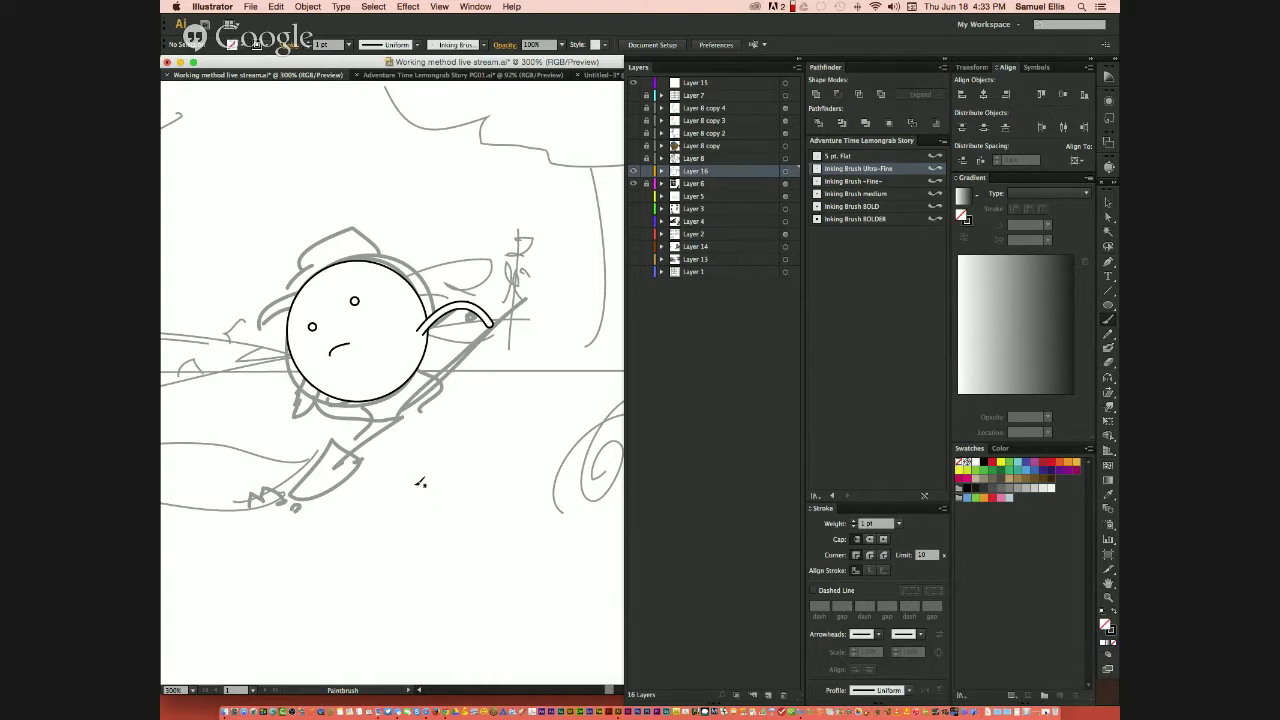
{"action": "mouse_move", "coordinate": [415, 493]}
{"action": "left_mouse_down"}
{"action": "mouse_move", "coordinate": [416, 512]}
{"action": "mouse_move", "coordinate": [505, 560]}
{"action": "mouse_move", "coordinate": [520, 483]}
{"action": "mouse_move", "coordinate": [411, 492]}
{"action": "mouse_move", "coordinate": [484, 478]}
{"action": "mouse_move", "coordinate": [462, 470]}
{"action": "mouse_move", "coordinate": [490, 439]}
{"action": "left_mouse_up"}
{"action": "mouse_move", "coordinate": [503, 489]}
{"action": "left_mouse_down"}
{"action": "mouse_move", "coordinate": [433, 491]}
{"action": "mouse_move", "coordinate": [480, 549]}
{"action": "mouse_move", "coordinate": [498, 490]}
{"action": "mouse_move", "coordinate": [514, 546]}
{"action": "mouse_move", "coordinate": [507, 521]}
{"action": "left_mouse_up"}
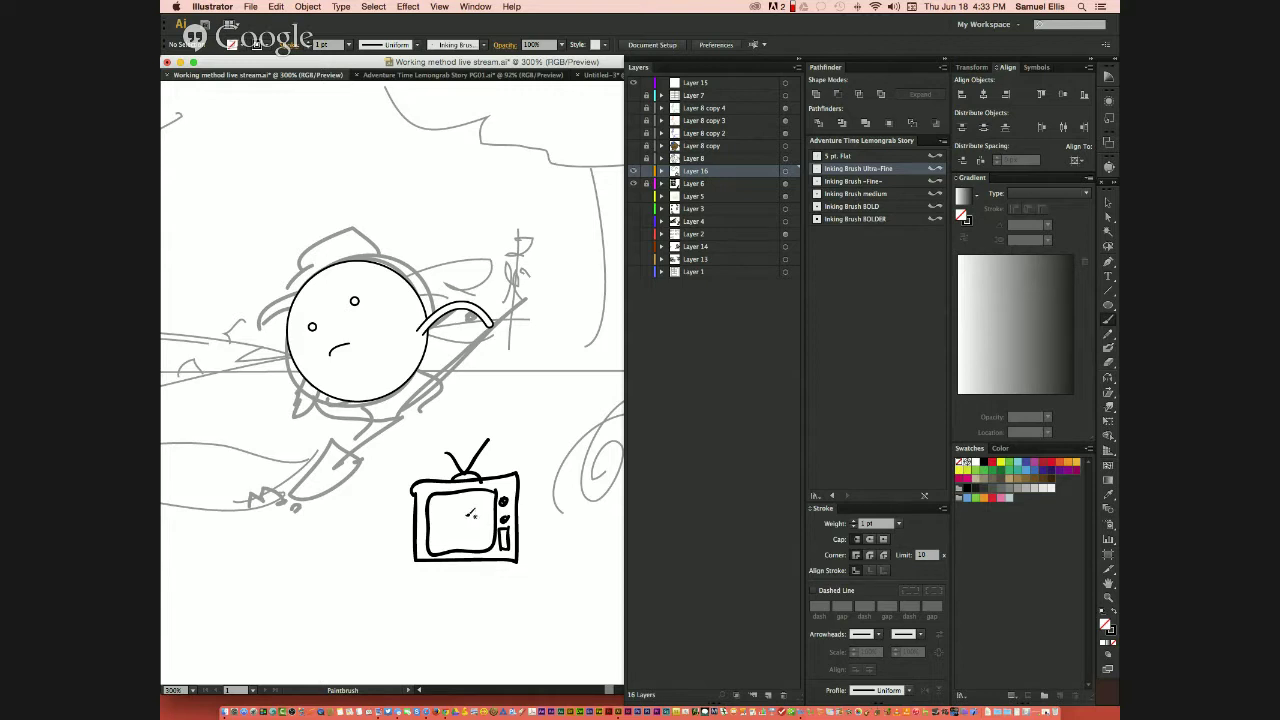
{"action": "left_click_drag", "start_coordinate": [461, 508], "coordinate": [460, 510]}
{"action": "mouse_move", "coordinate": [465, 514]}
{"action": "left_mouse_down"}
{"action": "mouse_move", "coordinate": [472, 506]}
{"action": "mouse_move", "coordinate": [450, 534]}
{"action": "mouse_move", "coordinate": [466, 518]}
{"action": "mouse_move", "coordinate": [440, 528]}
{"action": "mouse_move", "coordinate": [440, 548]}
{"action": "mouse_move", "coordinate": [467, 516]}
{"action": "left_mouse_up"}
{"action": "key", "text": "cmd+z"}
{"action": "mouse_move", "coordinate": [347, 550]}
{"action": "left_mouse_down"}
{"action": "mouse_move", "coordinate": [268, 562]}
{"action": "mouse_move", "coordinate": [271, 609]}
{"action": "mouse_move", "coordinate": [338, 610]}
{"action": "mouse_move", "coordinate": [358, 590]}
{"action": "mouse_move", "coordinate": [351, 554]}
{"action": "mouse_move", "coordinate": [290, 576]}
{"action": "left_mouse_up"}
{"action": "mouse_move", "coordinate": [298, 563]}
{"action": "left_mouse_down"}
{"action": "mouse_move", "coordinate": [287, 586]}
{"action": "mouse_move", "coordinate": [319, 565]}
{"action": "left_mouse_up"}
{"action": "mouse_move", "coordinate": [280, 595]}
{"action": "left_mouse_down"}
{"action": "mouse_move", "coordinate": [296, 592]}
{"action": "mouse_move", "coordinate": [285, 609]}
{"action": "mouse_move", "coordinate": [334, 588]}
{"action": "mouse_move", "coordinate": [332, 603]}
{"action": "left_mouse_up"}
{"action": "mouse_move", "coordinate": [257, 550]}
{"action": "left_mouse_down"}
{"action": "mouse_move", "coordinate": [258, 626]}
{"action": "mouse_move", "coordinate": [366, 622]}
{"action": "mouse_move", "coordinate": [363, 530]}
{"action": "mouse_move", "coordinate": [340, 530]}
{"action": "mouse_move", "coordinate": [368, 532]}
{"action": "left_mouse_up"}
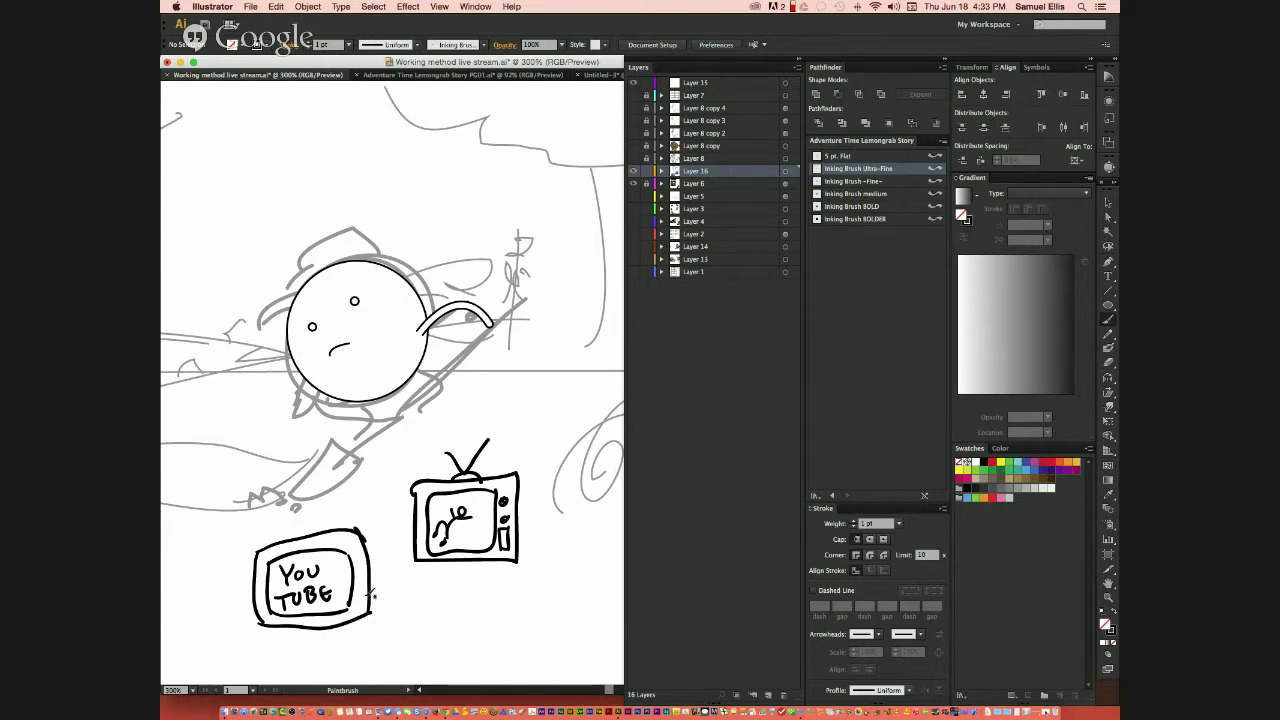
{"action": "mouse_move", "coordinate": [361, 596]}
{"action": "left_mouse_down"}
{"action": "mouse_move", "coordinate": [416, 573]}
{"action": "mouse_move", "coordinate": [406, 566]}
{"action": "left_mouse_up"}
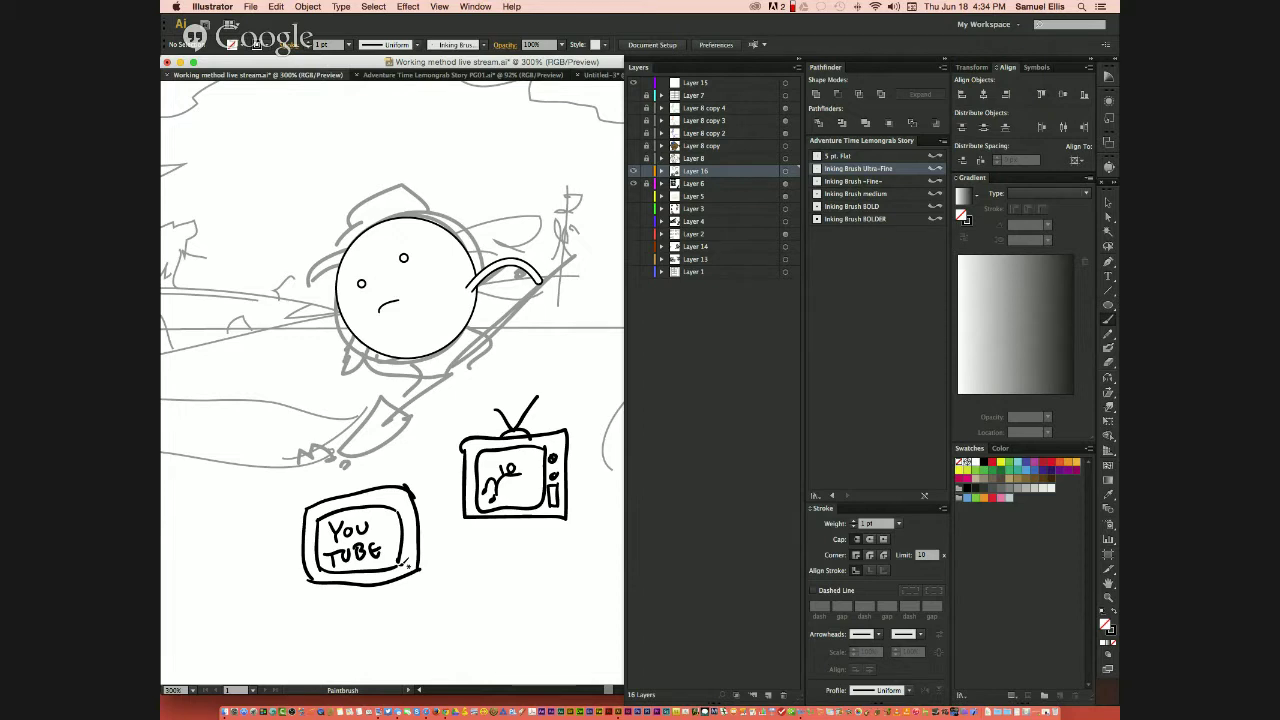
{"action": "mouse_move", "coordinate": [209, 467]}
{"action": "left_mouse_down"}
{"action": "mouse_move", "coordinate": [214, 511]}
{"action": "mouse_move", "coordinate": [214, 485]}
{"action": "mouse_move", "coordinate": [252, 482]}
{"action": "left_mouse_up"}
{"action": "mouse_move", "coordinate": [272, 440]}
{"action": "left_mouse_down"}
{"action": "mouse_move", "coordinate": [270, 476]}
{"action": "mouse_move", "coordinate": [276, 448]}
{"action": "mouse_move", "coordinate": [300, 436]}
{"action": "left_mouse_up"}
{"action": "mouse_move", "coordinate": [302, 434]}
{"action": "left_mouse_down"}
{"action": "mouse_move", "coordinate": [316, 452]}
{"action": "mouse_move", "coordinate": [327, 430]}
{"action": "left_mouse_up"}
{"action": "left_click", "coordinate": [333, 437]}
{"action": "left_click_drag", "start_coordinate": [196, 420], "coordinate": [424, 600]}
{"action": "key", "text": "Delete"}
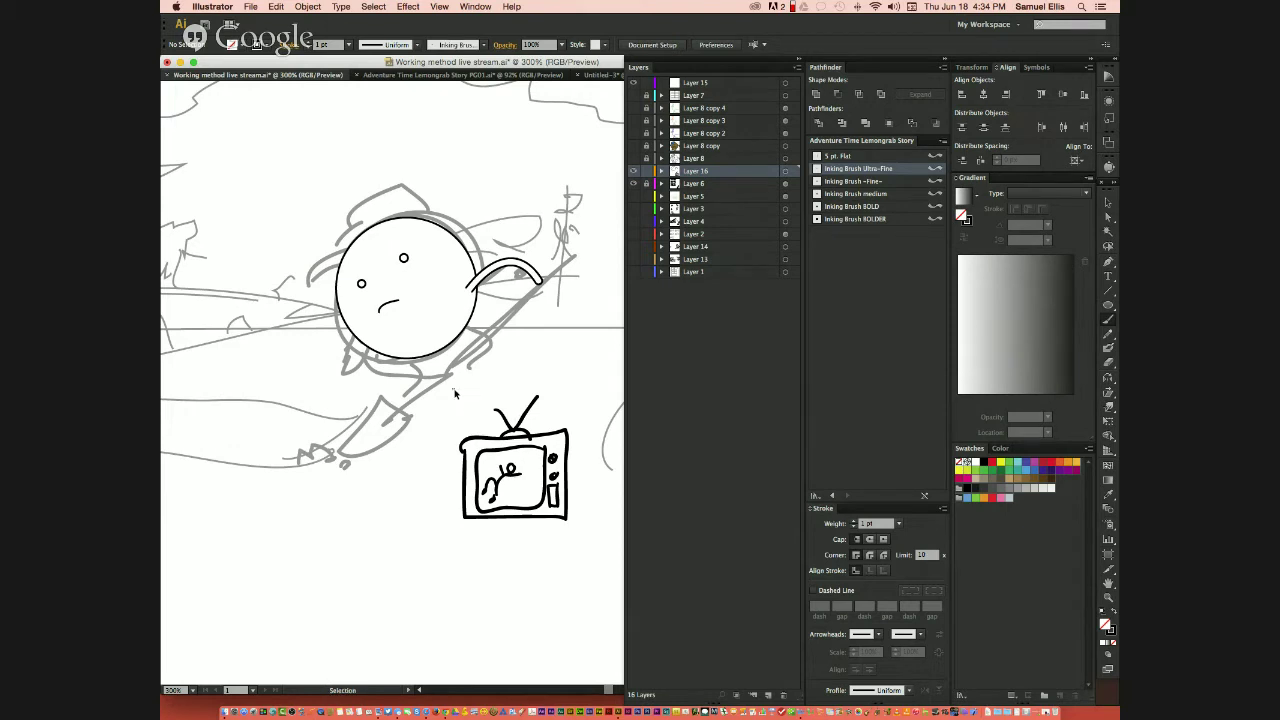
{"action": "left_click_drag", "start_coordinate": [452, 390], "coordinate": [538, 515]}
{"action": "key", "text": "Delete"}
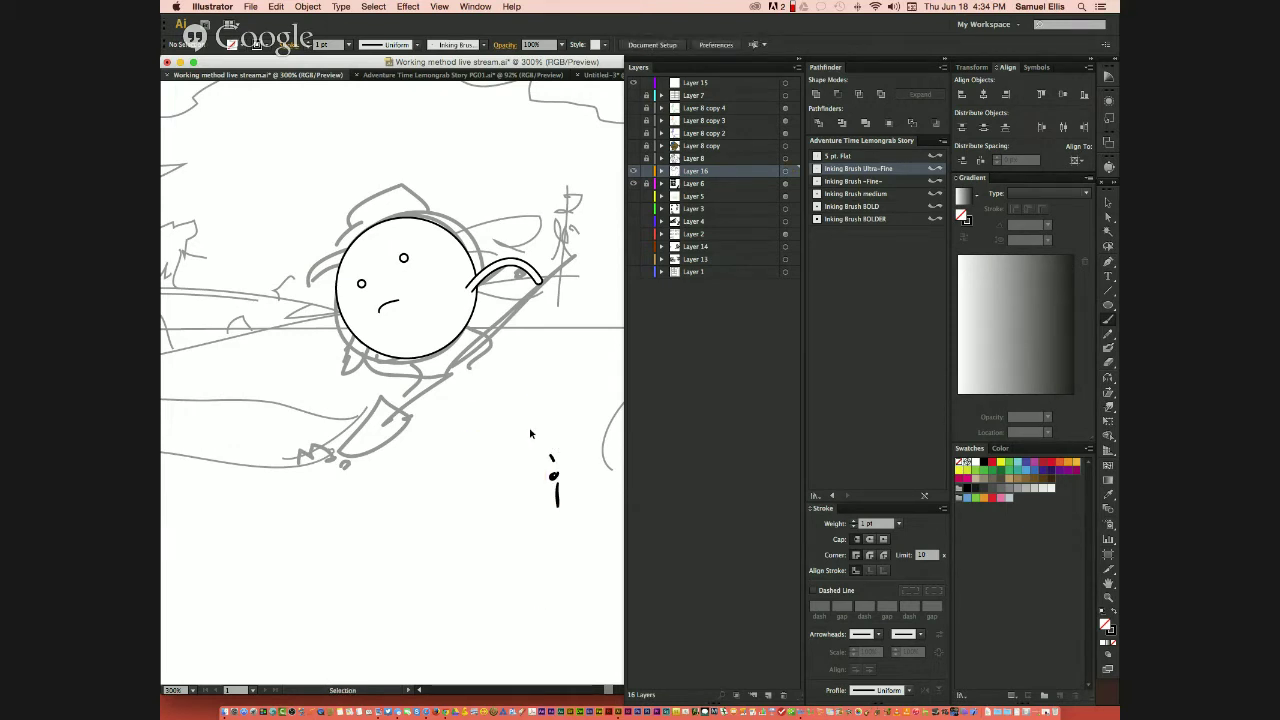
{"action": "left_click_drag", "start_coordinate": [531, 429], "coordinate": [577, 521]}
{"action": "key", "text": "Delete"}
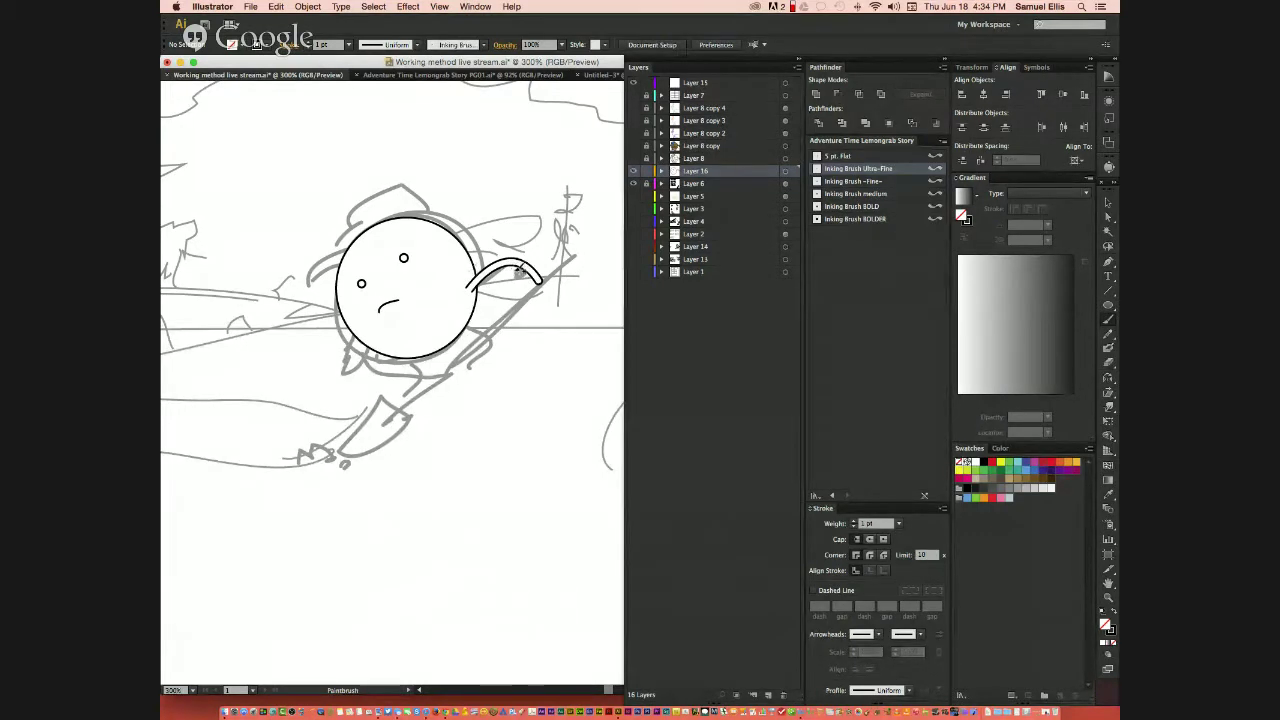
- Hand-letter the VIDEO GAMES heading in the empty area below the character
{"action": "left_click_drag", "start_coordinate": [347, 311], "coordinate": [351, 290]}
{"action": "scroll", "coordinate": [351, 290], "scroll_direction": "down", "scroll_amount": 5}
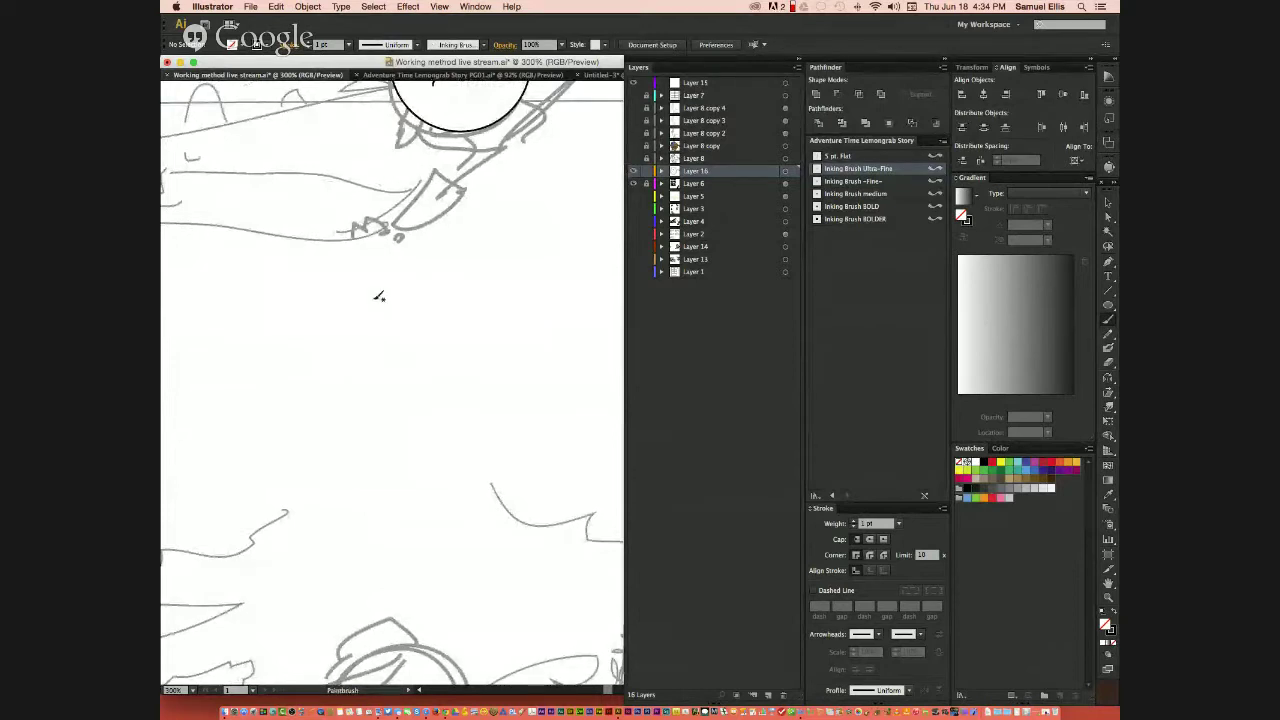
{"action": "mouse_move", "coordinate": [368, 292]}
{"action": "left_mouse_down"}
{"action": "mouse_move", "coordinate": [419, 311]}
{"action": "mouse_move", "coordinate": [466, 278]}
{"action": "mouse_move", "coordinate": [500, 280]}
{"action": "mouse_move", "coordinate": [503, 294]}
{"action": "mouse_move", "coordinate": [485, 278]}
{"action": "mouse_move", "coordinate": [513, 312]}
{"action": "mouse_move", "coordinate": [528, 283]}
{"action": "mouse_move", "coordinate": [552, 316]}
{"action": "left_mouse_up"}
{"action": "left_click_drag", "start_coordinate": [570, 281], "coordinate": [558, 318]}
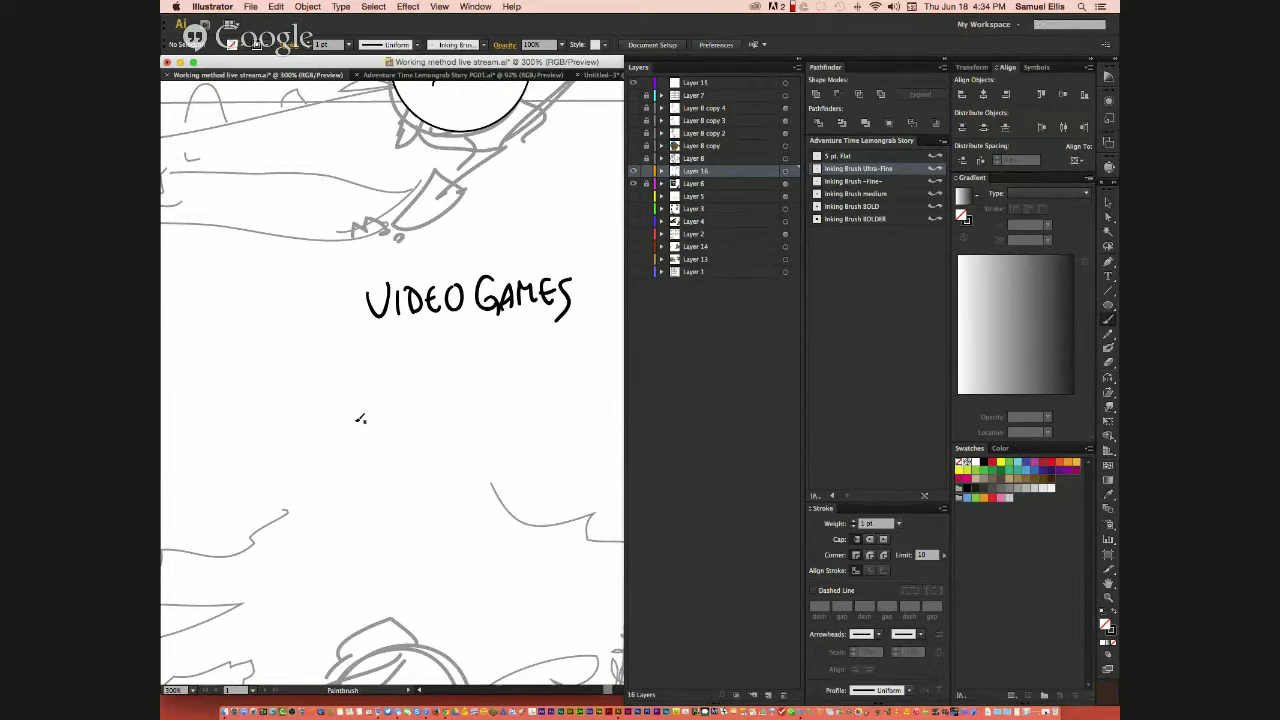
- Draw a flat console box with DREAM lettered above and CAST below it
{"action": "mouse_move", "coordinate": [396, 424]}
{"action": "left_mouse_down"}
{"action": "mouse_move", "coordinate": [306, 497]}
{"action": "mouse_move", "coordinate": [303, 518]}
{"action": "mouse_move", "coordinate": [500, 503]}
{"action": "mouse_move", "coordinate": [541, 470]}
{"action": "mouse_move", "coordinate": [557, 422]}
{"action": "mouse_move", "coordinate": [545, 479]}
{"action": "left_mouse_up"}
{"action": "mouse_move", "coordinate": [316, 486]}
{"action": "left_mouse_down"}
{"action": "mouse_move", "coordinate": [433, 483]}
{"action": "mouse_move", "coordinate": [544, 426]}
{"action": "left_mouse_up"}
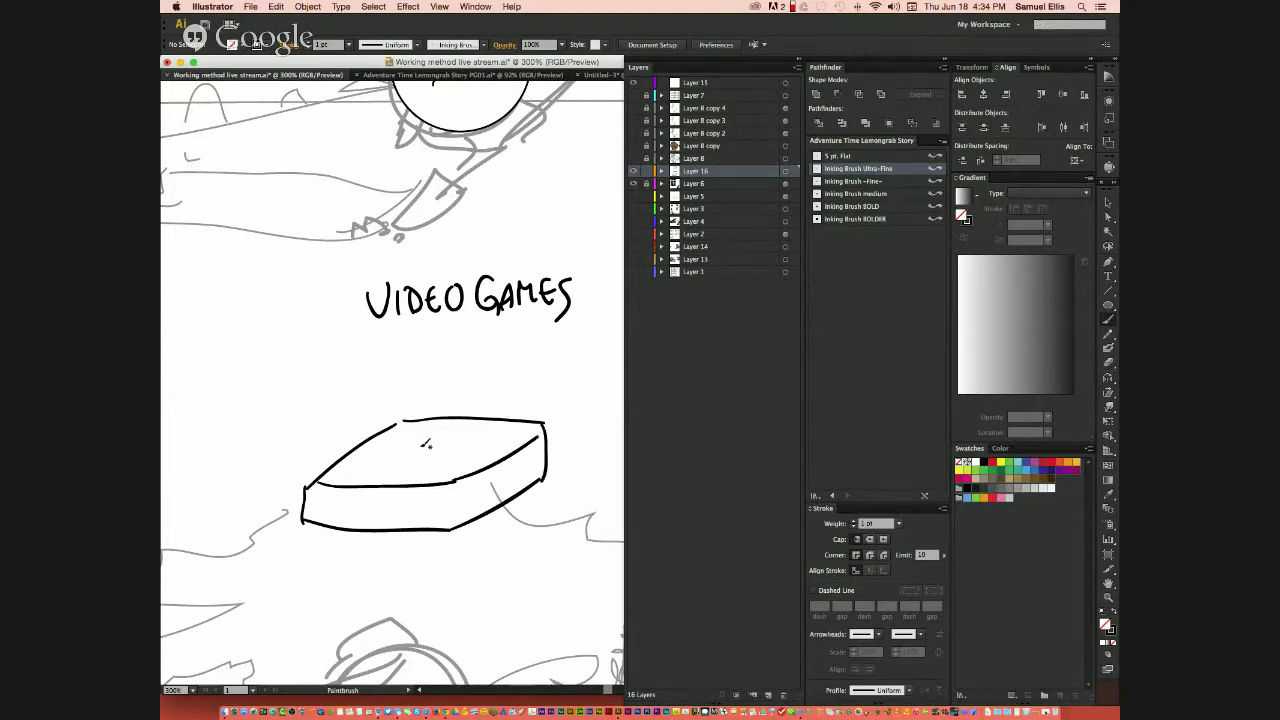
{"action": "left_click_drag", "start_coordinate": [450, 426], "coordinate": [476, 422]}
{"action": "mouse_move", "coordinate": [398, 382]}
{"action": "left_mouse_down"}
{"action": "mouse_move", "coordinate": [404, 404]}
{"action": "mouse_move", "coordinate": [486, 384]}
{"action": "mouse_move", "coordinate": [495, 400]}
{"action": "left_mouse_up"}
{"action": "left_click_drag", "start_coordinate": [390, 545], "coordinate": [386, 562]}
{"action": "mouse_move", "coordinate": [397, 562]}
{"action": "left_mouse_down"}
{"action": "mouse_move", "coordinate": [404, 544]}
{"action": "mouse_move", "coordinate": [414, 562]}
{"action": "left_mouse_up"}
{"action": "left_click_drag", "start_coordinate": [399, 555], "coordinate": [414, 564]}
{"action": "mouse_move", "coordinate": [445, 545]}
{"action": "left_mouse_down"}
{"action": "mouse_move", "coordinate": [445, 567]}
{"action": "mouse_move", "coordinate": [462, 546]}
{"action": "left_mouse_up"}
- Letter SOUL CALIBER to the left of the console
{"action": "left_click_drag", "start_coordinate": [242, 372], "coordinate": [228, 410]}
{"action": "left_click_drag", "start_coordinate": [250, 374], "coordinate": [292, 356]}
{"action": "left_click_drag", "start_coordinate": [300, 354], "coordinate": [316, 362]}
{"action": "mouse_move", "coordinate": [254, 434]}
{"action": "left_mouse_down"}
{"action": "mouse_move", "coordinate": [252, 466]}
{"action": "mouse_move", "coordinate": [272, 436]}
{"action": "left_mouse_up"}
{"action": "left_click_drag", "start_coordinate": [276, 414], "coordinate": [292, 430]}
{"action": "mouse_move", "coordinate": [300, 400]}
{"action": "left_mouse_down"}
{"action": "mouse_move", "coordinate": [306, 426]}
{"action": "mouse_move", "coordinate": [344, 398]}
{"action": "left_mouse_up"}
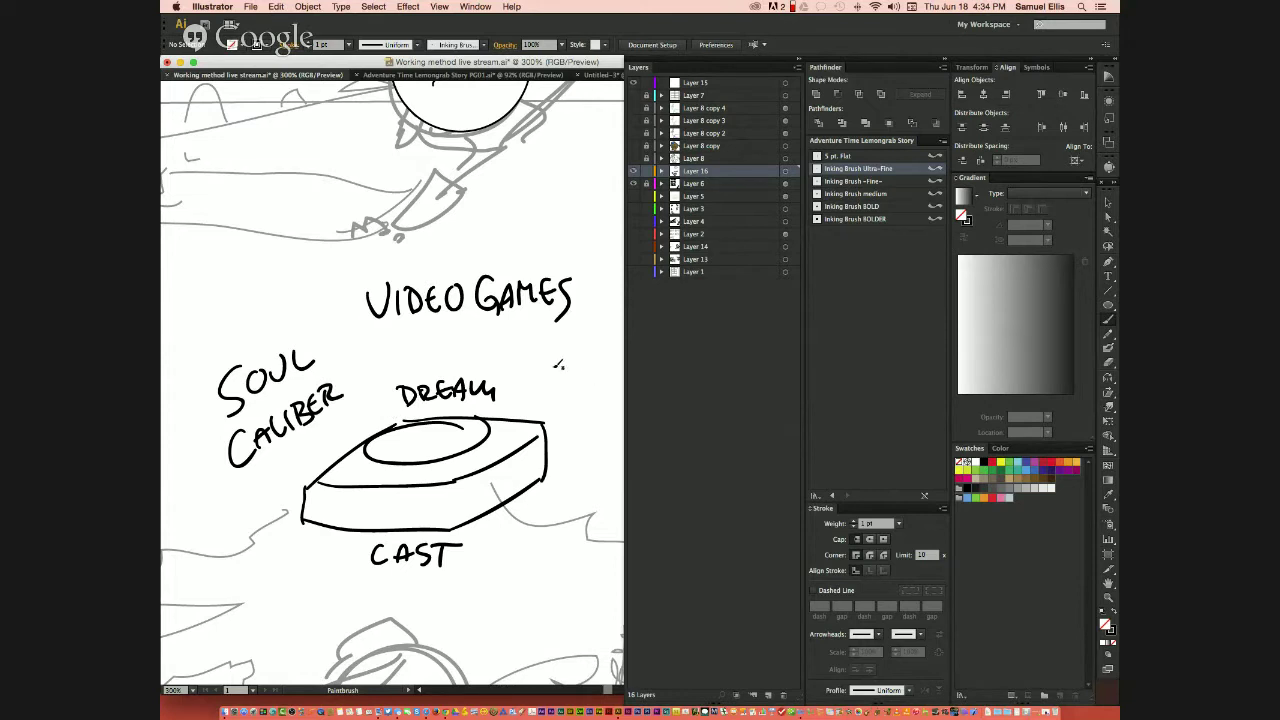
- Add a small oval bubble reading PAUSE beside DREAM, then zoom out to 150%
{"action": "mouse_move", "coordinate": [562, 356]}
{"action": "left_mouse_down"}
{"action": "mouse_move", "coordinate": [528, 370]}
{"action": "mouse_move", "coordinate": [564, 385]}
{"action": "mouse_move", "coordinate": [586, 373]}
{"action": "mouse_move", "coordinate": [577, 357]}
{"action": "mouse_move", "coordinate": [568, 376]}
{"action": "left_mouse_up"}
{"action": "left_click_drag", "start_coordinate": [576, 366], "coordinate": [575, 372]}
{"action": "scroll", "coordinate": [485, 488], "scroll_direction": "right", "scroll_amount": 5}
{"action": "scroll", "coordinate": [485, 488], "scroll_direction": "down", "scroll_amount": 3}
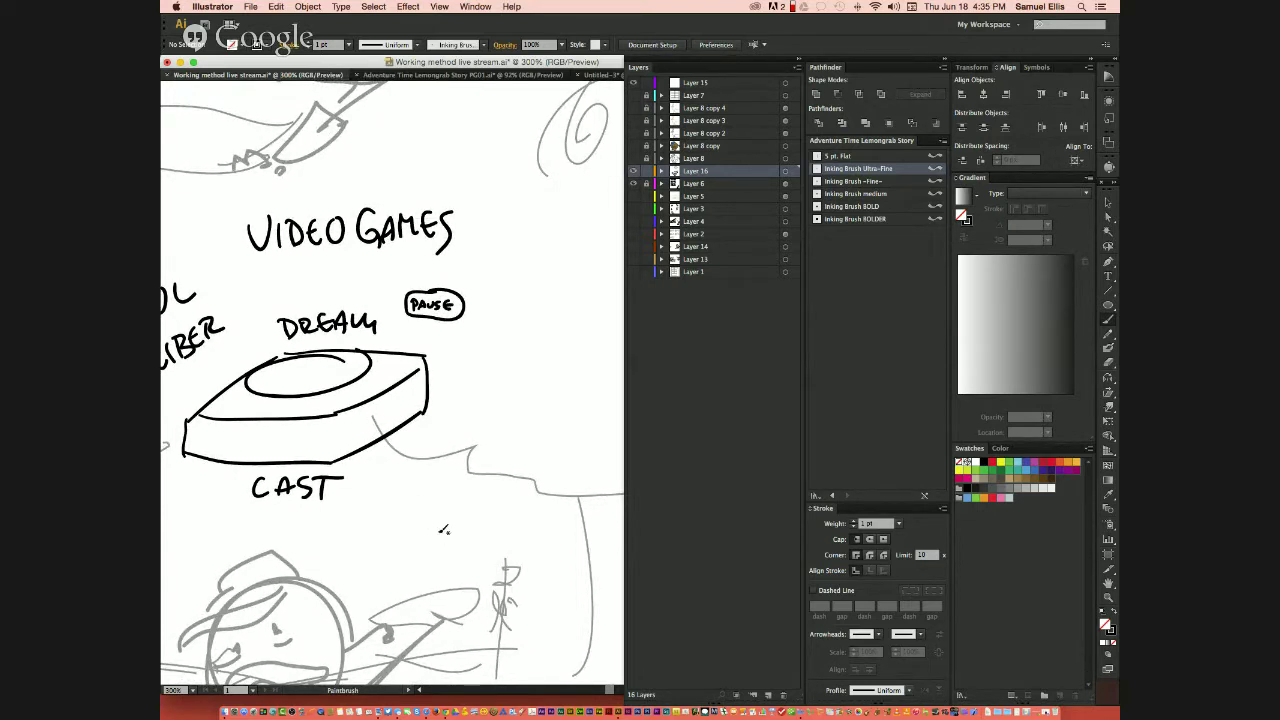
{"action": "key", "text": "super+minus"}
{"action": "key", "text": "super+minus"}
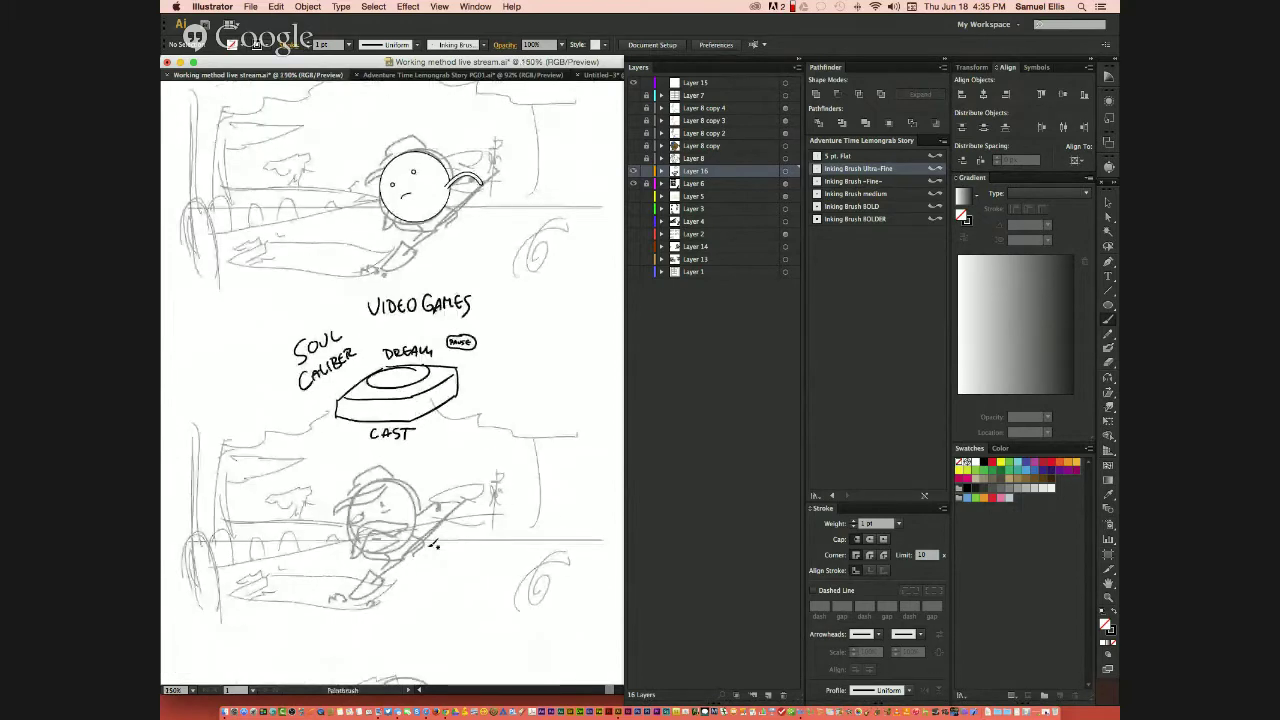
- In Safari, go to the SketchUp website from the address bar
{"action": "left_click", "coordinate": [415, 708]}
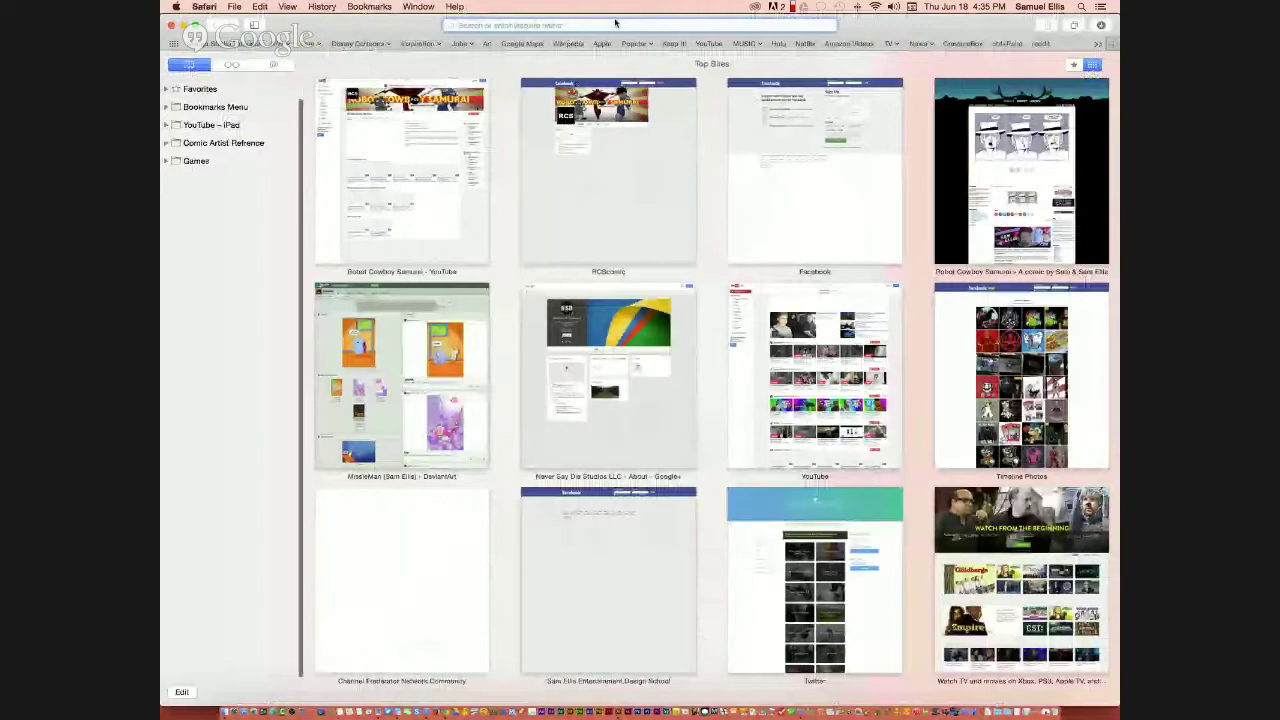
{"action": "left_click", "coordinate": [611, 26]}
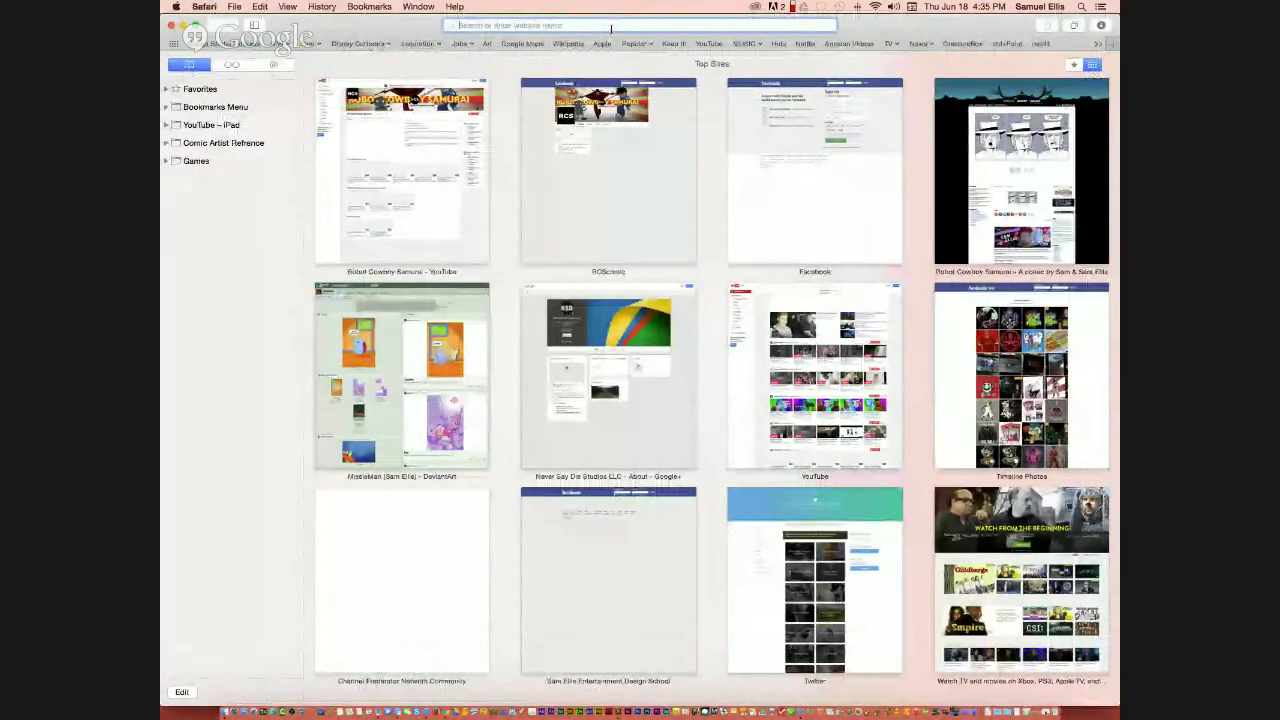
{"action": "type", "text": "sketchup.google.com"}
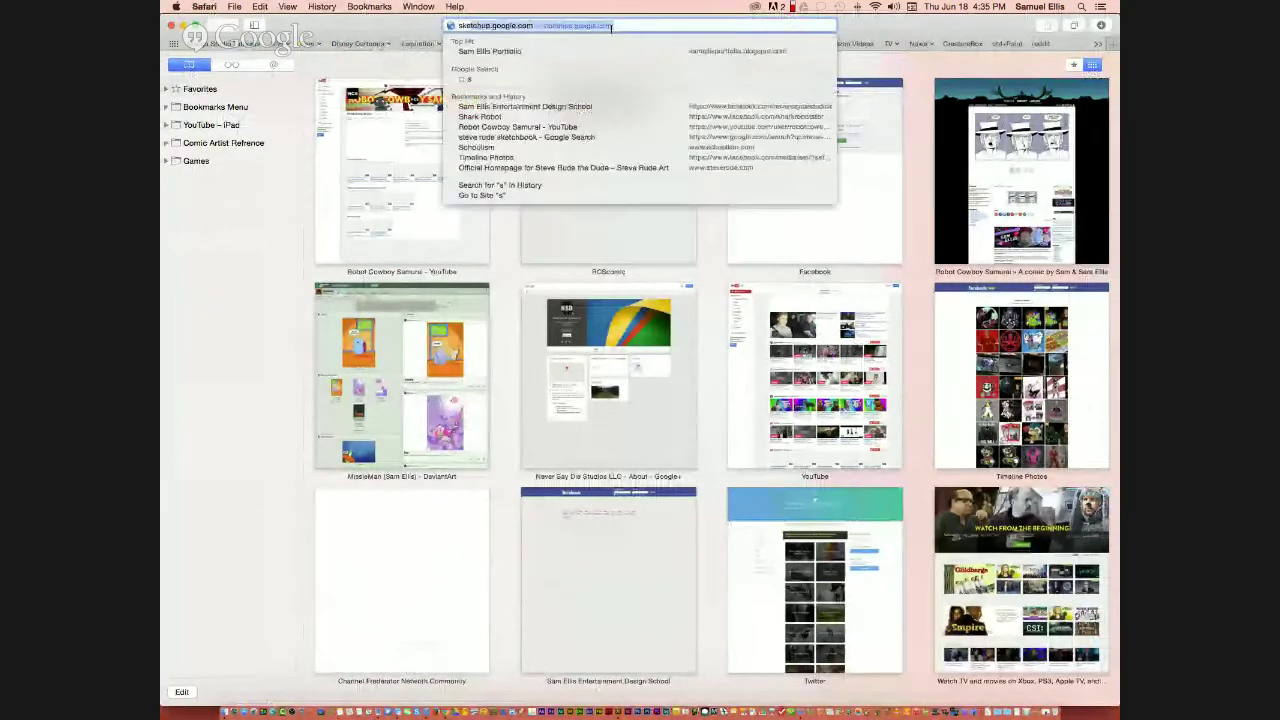
{"action": "key", "text": "Return"}
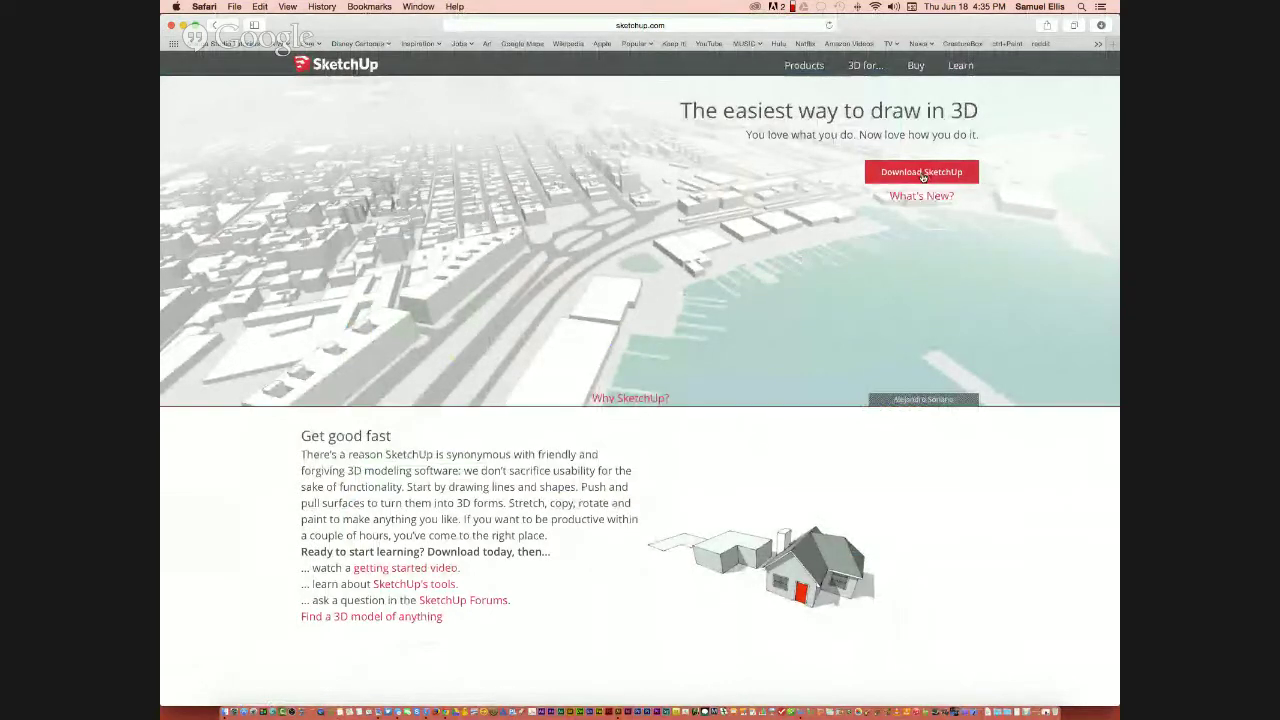
{"action": "mouse_move", "coordinate": [866, 67]}
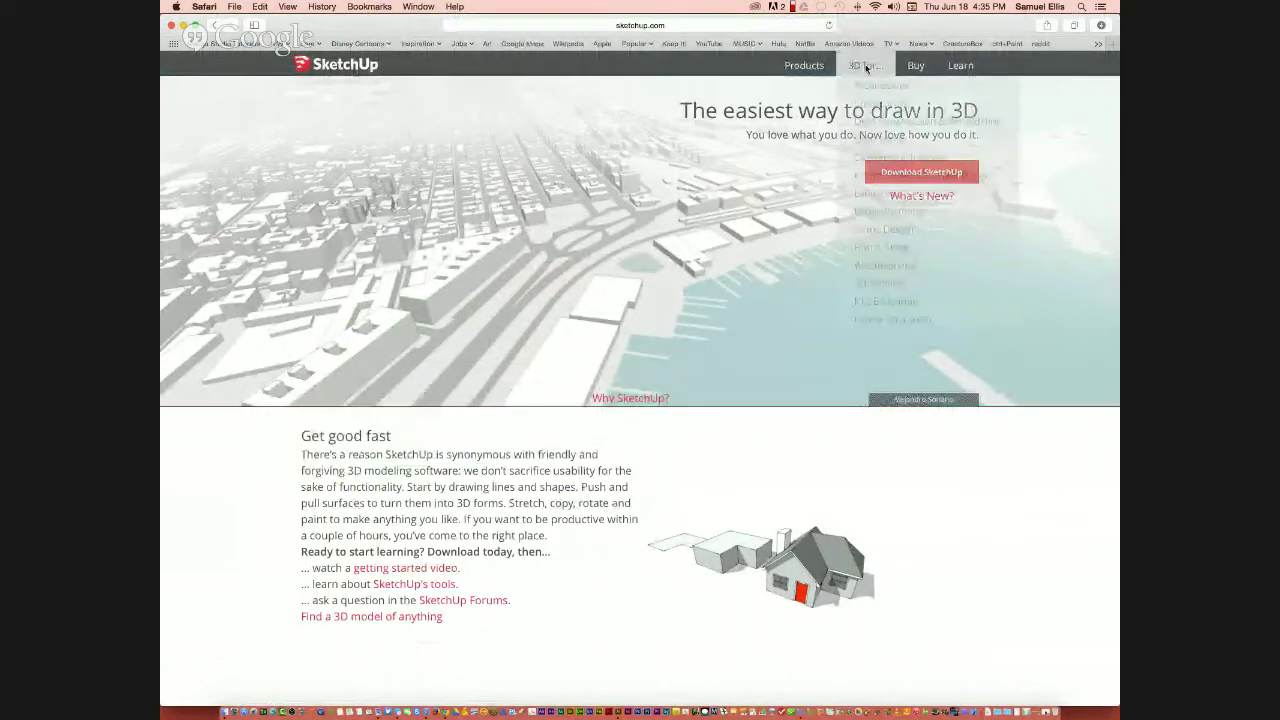
- Search Google for '3d warehouse' and open the 3D Warehouse site from the results
{"action": "left_click", "coordinate": [692, 26]}
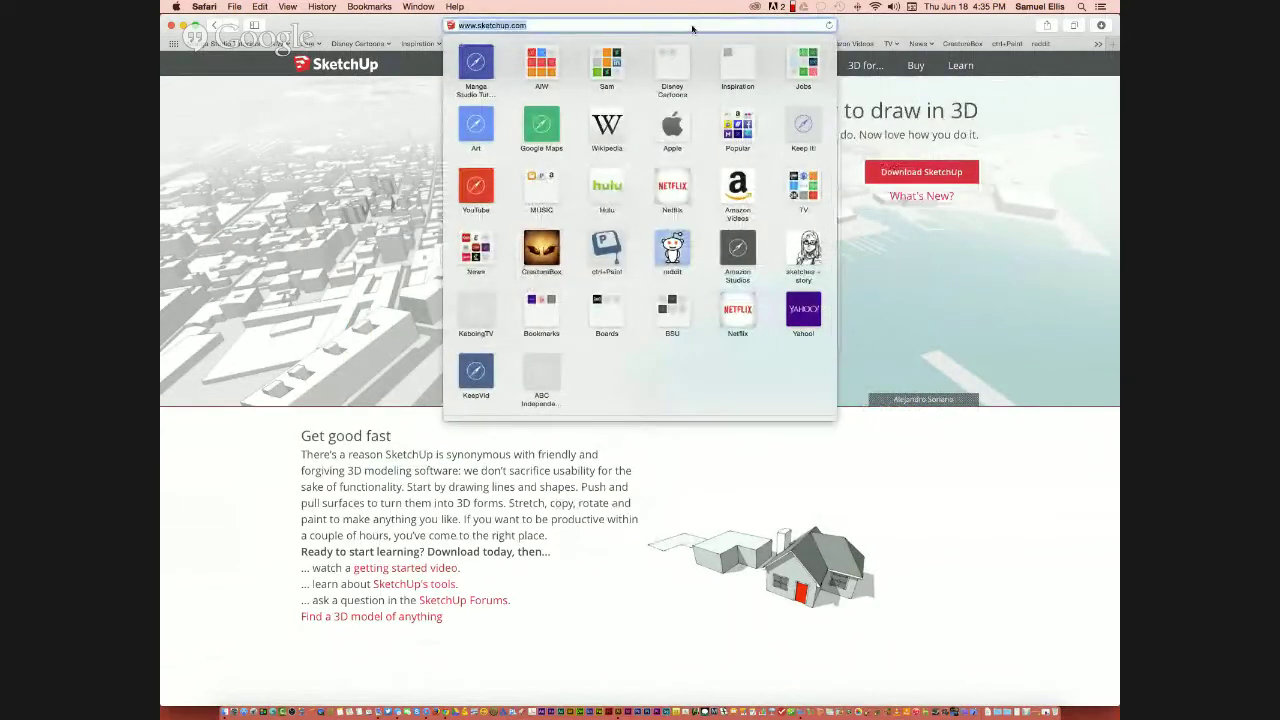
{"action": "type", "text": "3d"}
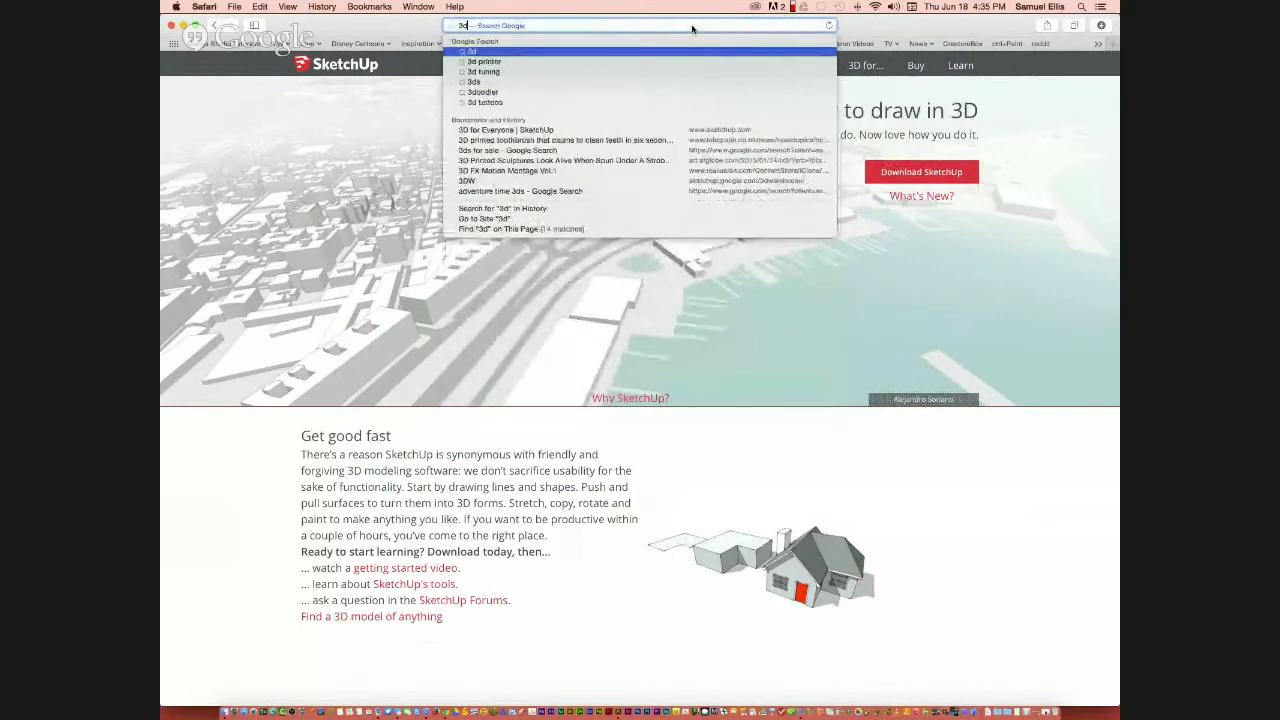
{"action": "type", "text": " wha"}
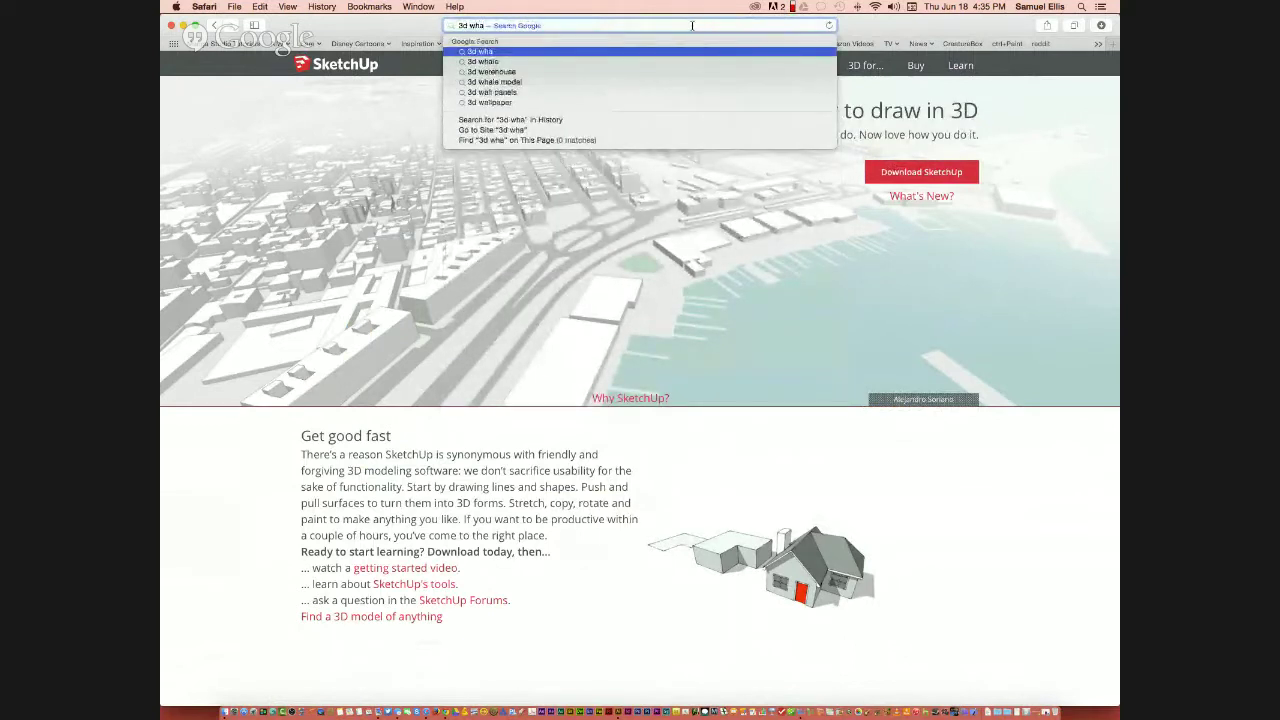
{"action": "key", "text": "Down"}
{"action": "key", "text": "Down"}
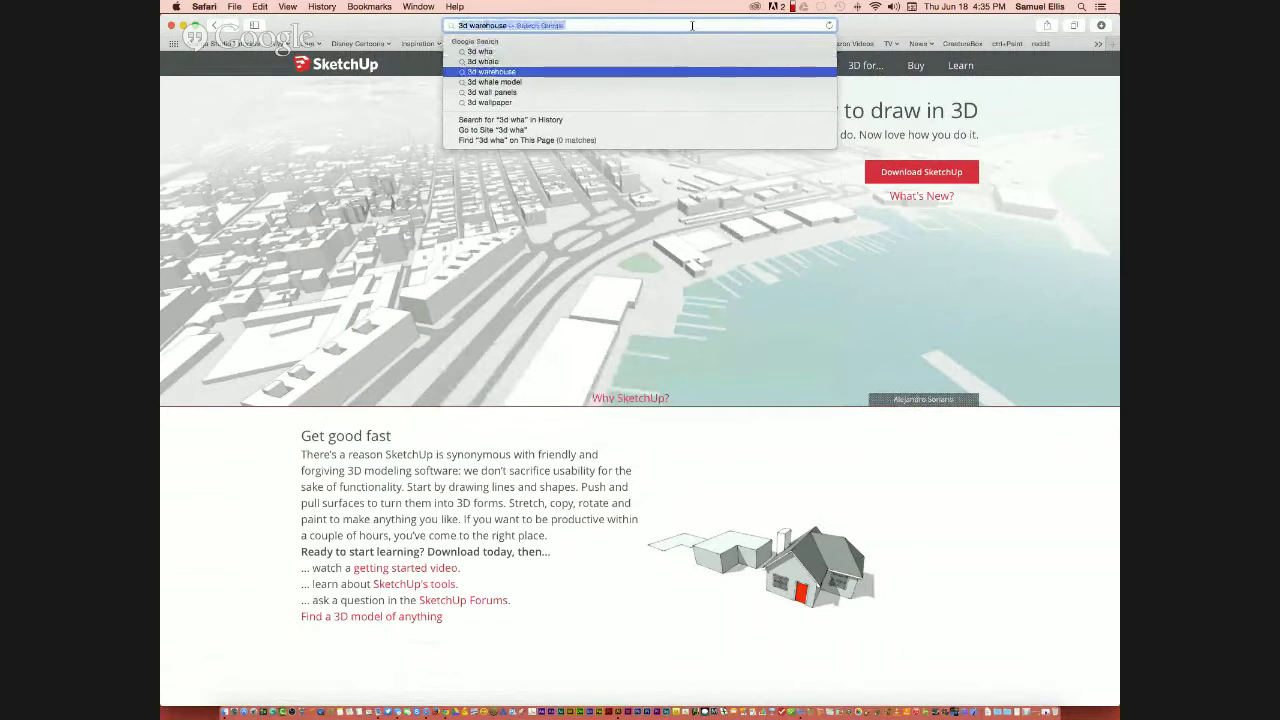
{"action": "key", "text": "Return"}
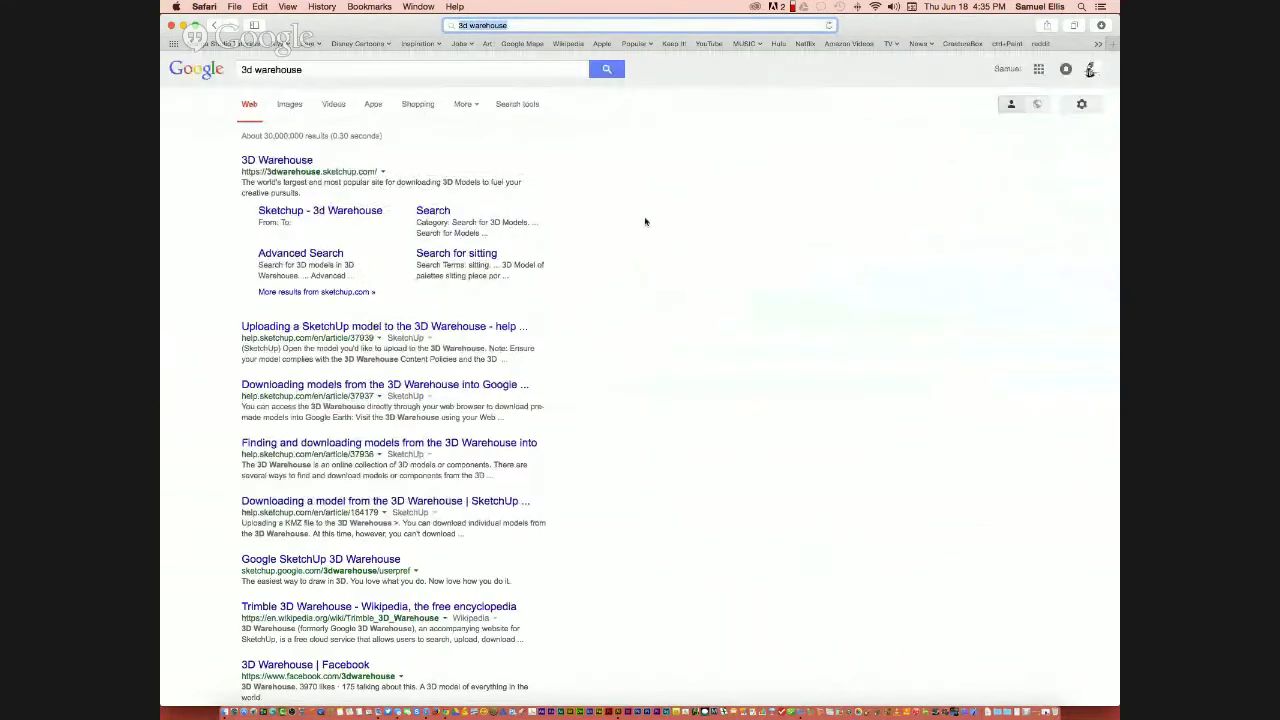
{"action": "left_click", "coordinate": [288, 162]}
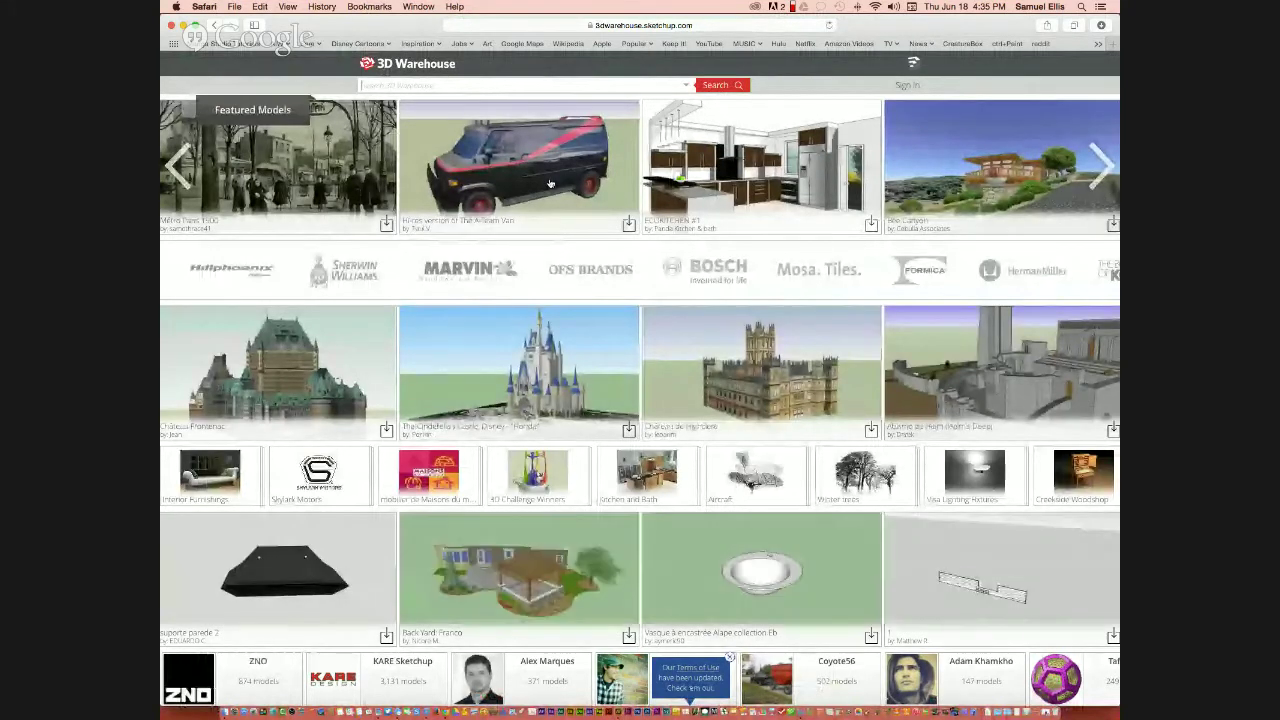
- Open the Hi-res A-Team Van model in 3D view, orbit to a low front angle, and minimize Safari
{"action": "left_click", "coordinate": [550, 184]}
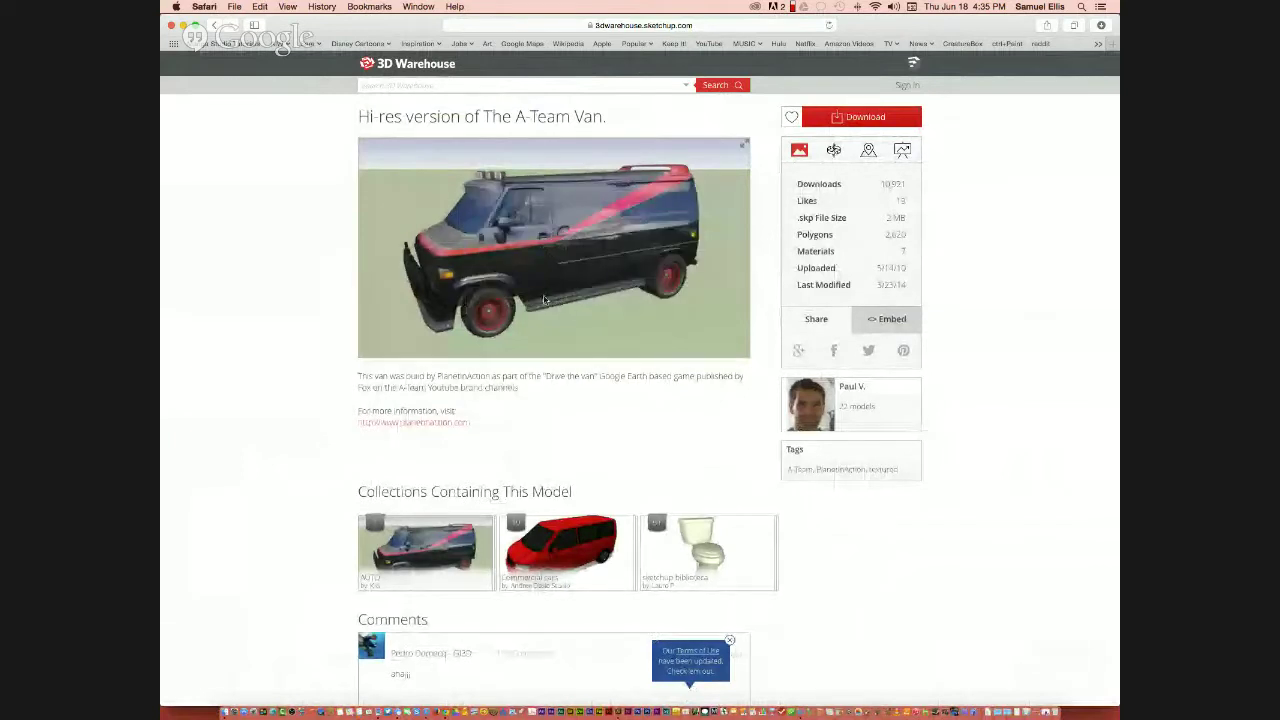
{"action": "scroll", "coordinate": [540, 296], "scroll_direction": "down", "scroll_amount": 3}
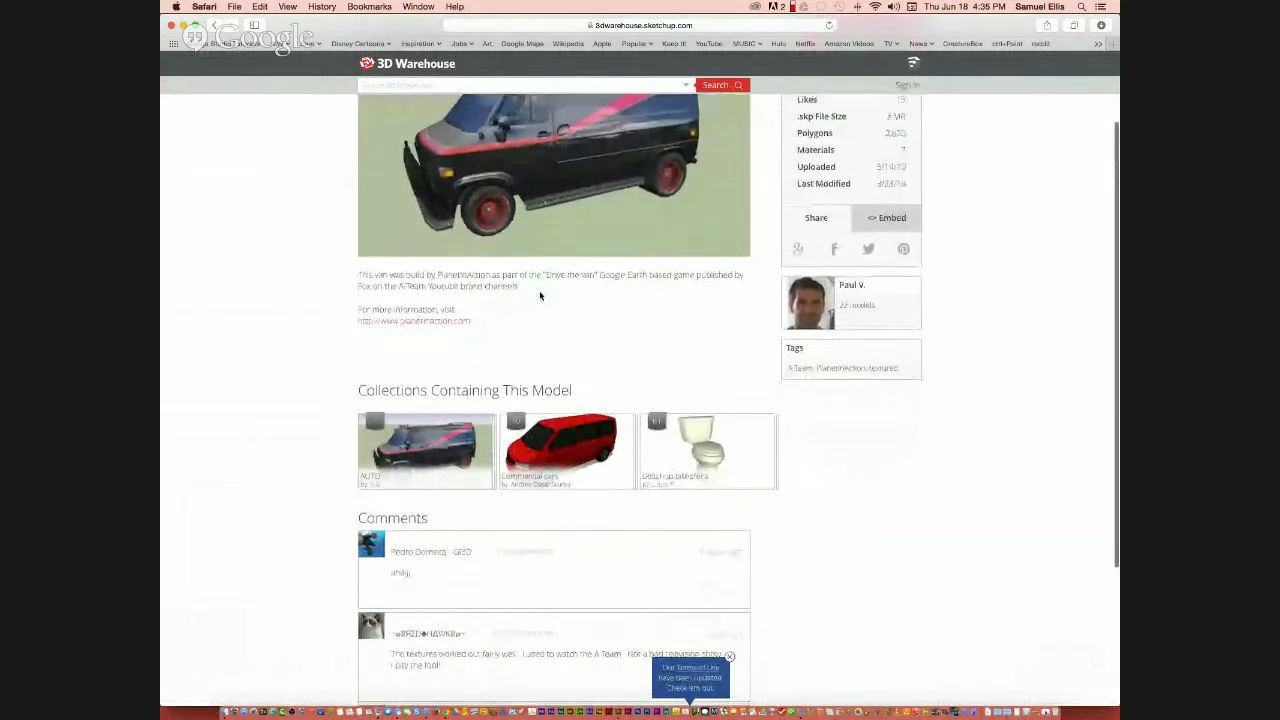
{"action": "scroll", "coordinate": [540, 296], "scroll_direction": "up", "scroll_amount": 3}
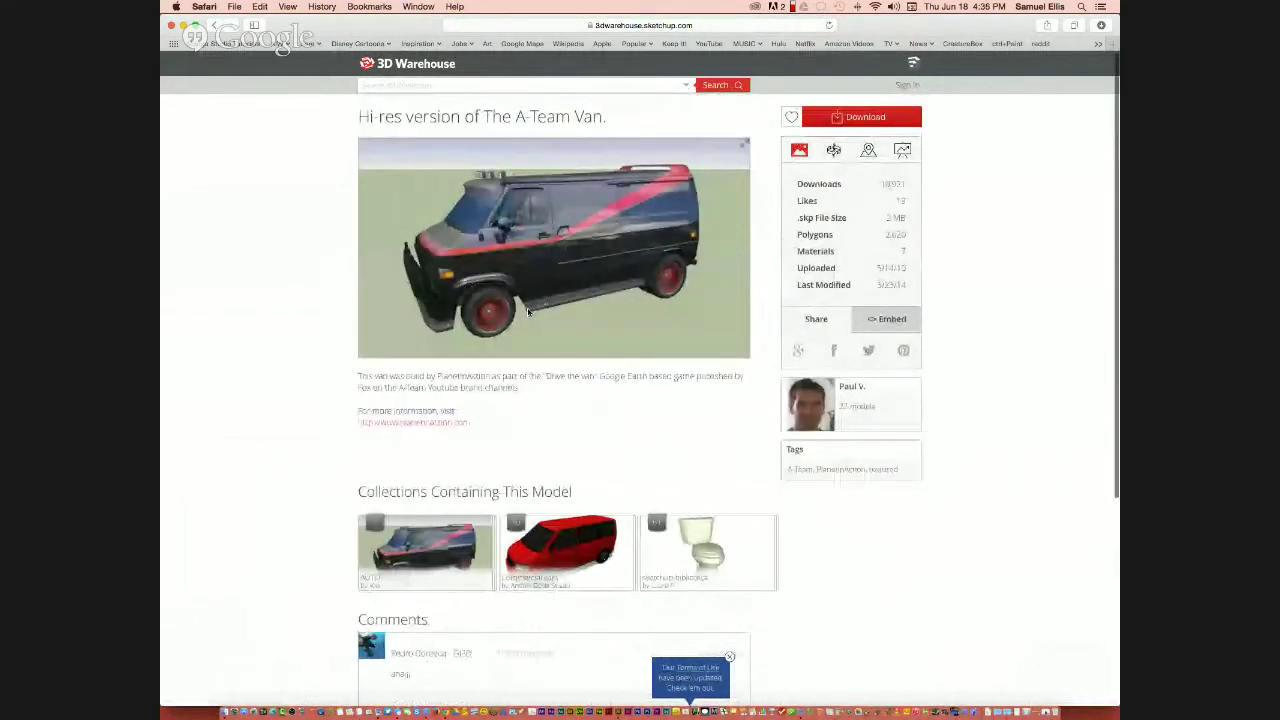
{"action": "left_click", "coordinate": [833, 150]}
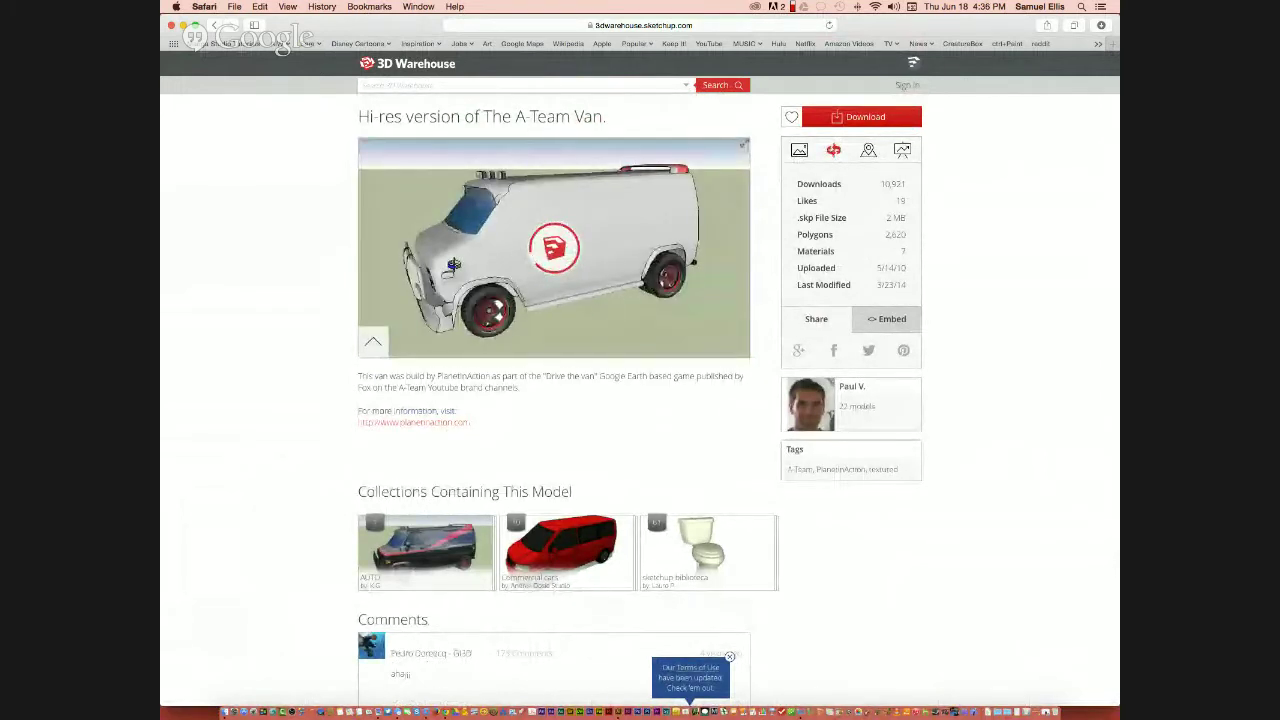
{"action": "left_click_drag", "start_coordinate": [454, 264], "coordinate": [317, 264]}
{"action": "left_click_drag", "start_coordinate": [633, 200], "coordinate": [677, 242]}
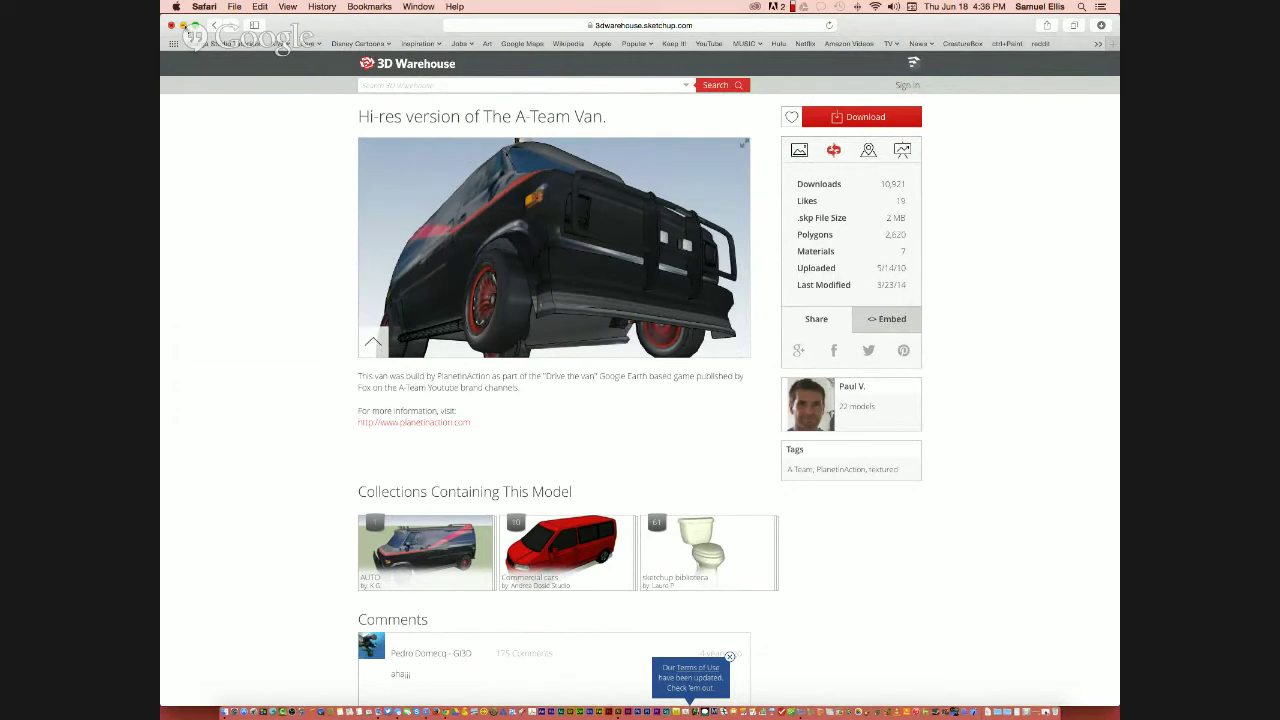
{"action": "left_click", "coordinate": [183, 25]}
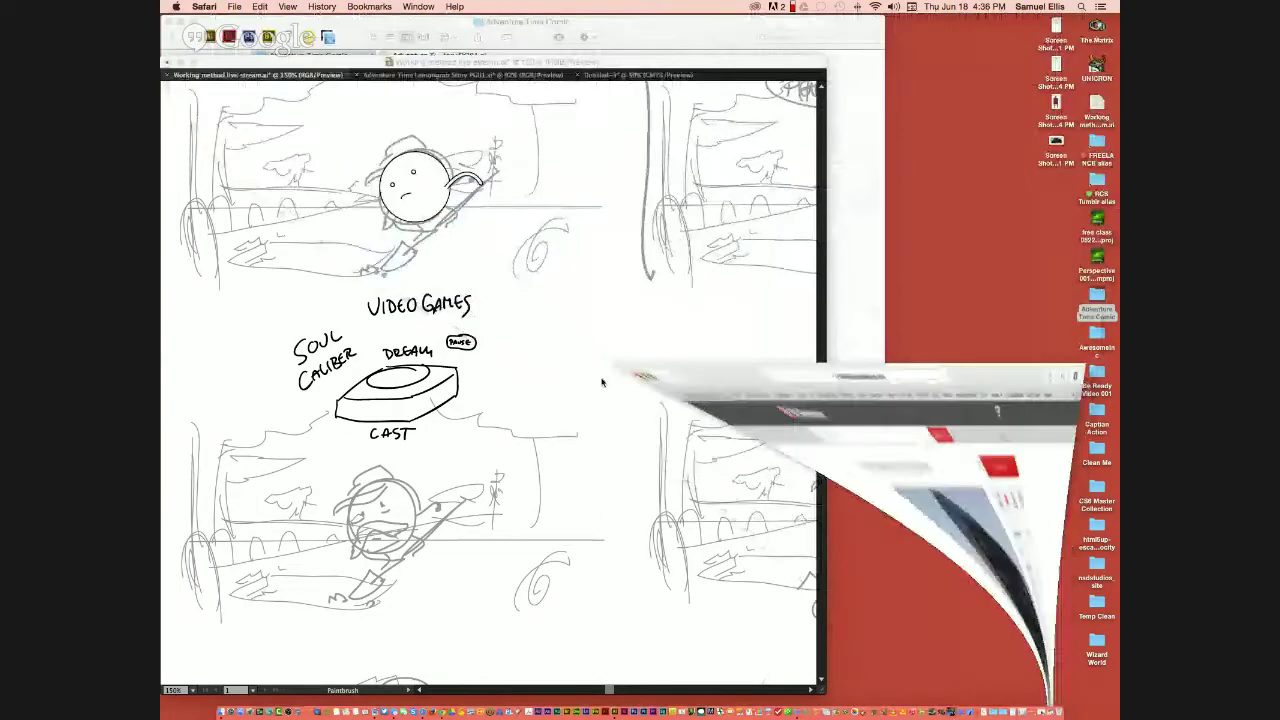
- Back in Illustrator, make Layer 15 active and hide the storyboard sketch layer
{"action": "left_click", "coordinate": [585, 447]}
{"action": "key", "text": "super+minus"}
{"action": "key", "text": "super+minus"}
{"action": "key", "text": "super+minus"}
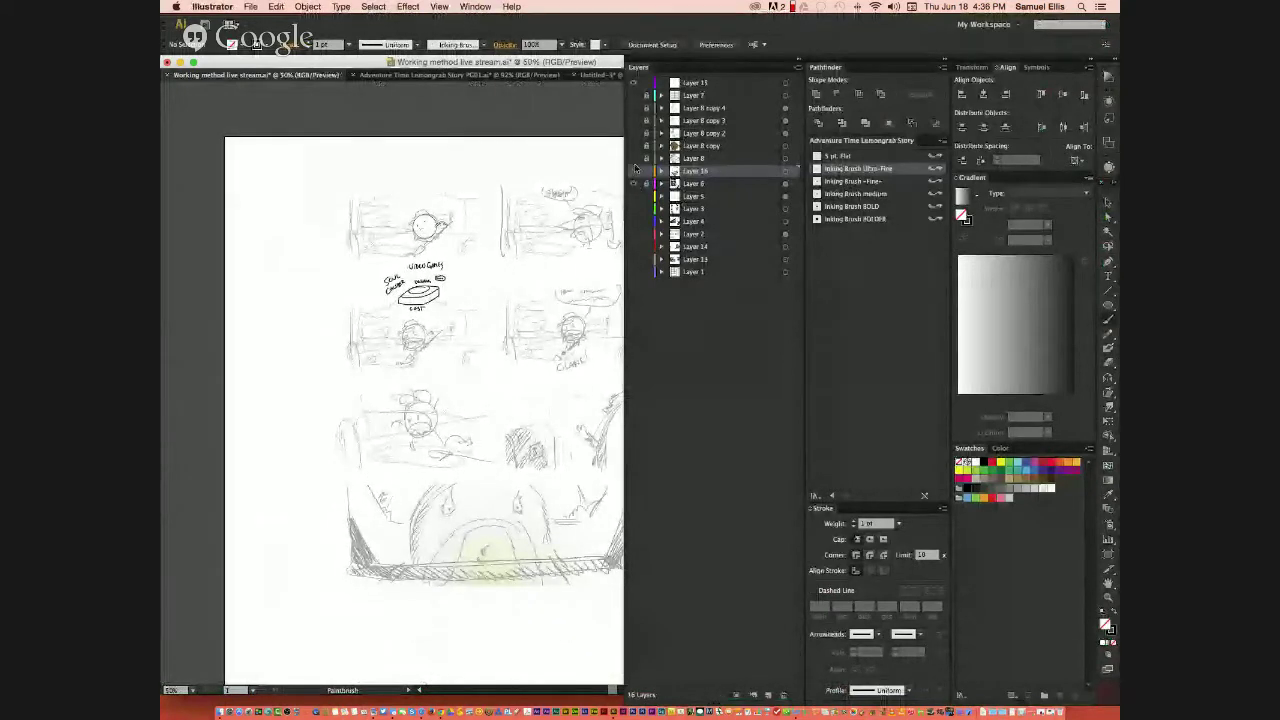
{"action": "left_click", "coordinate": [625, 176]}
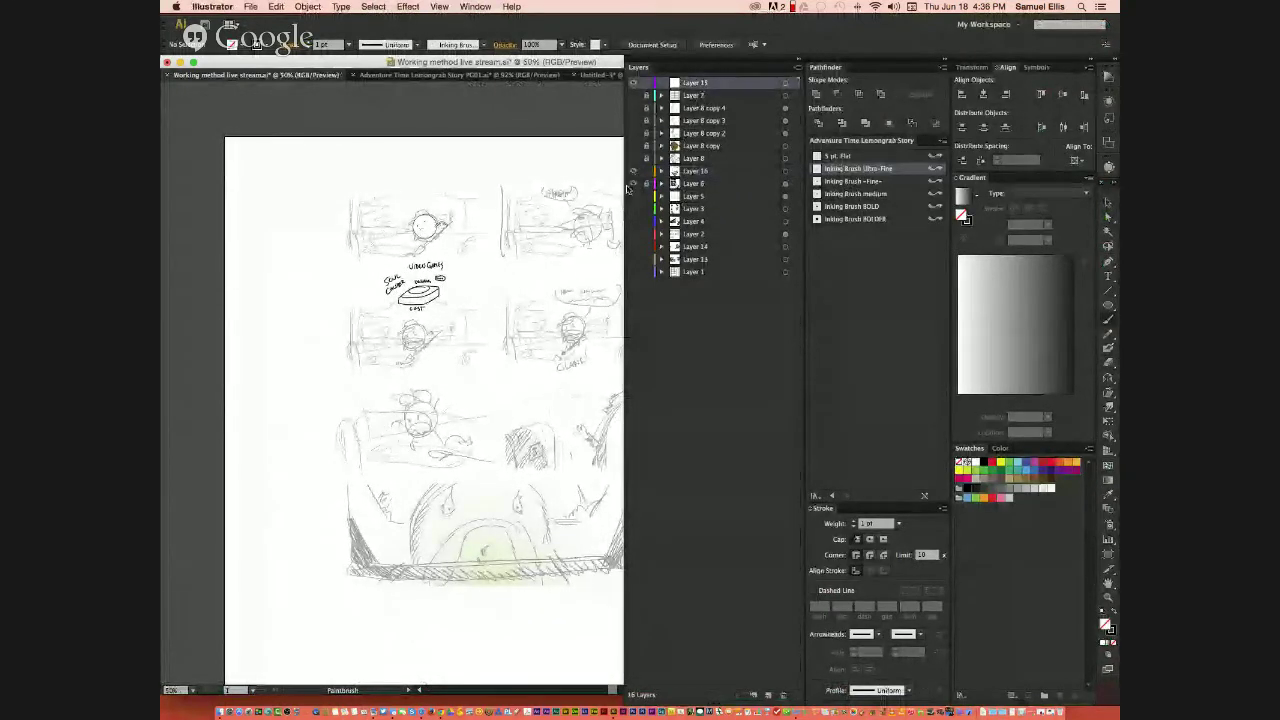
{"action": "left_click", "coordinate": [632, 171]}
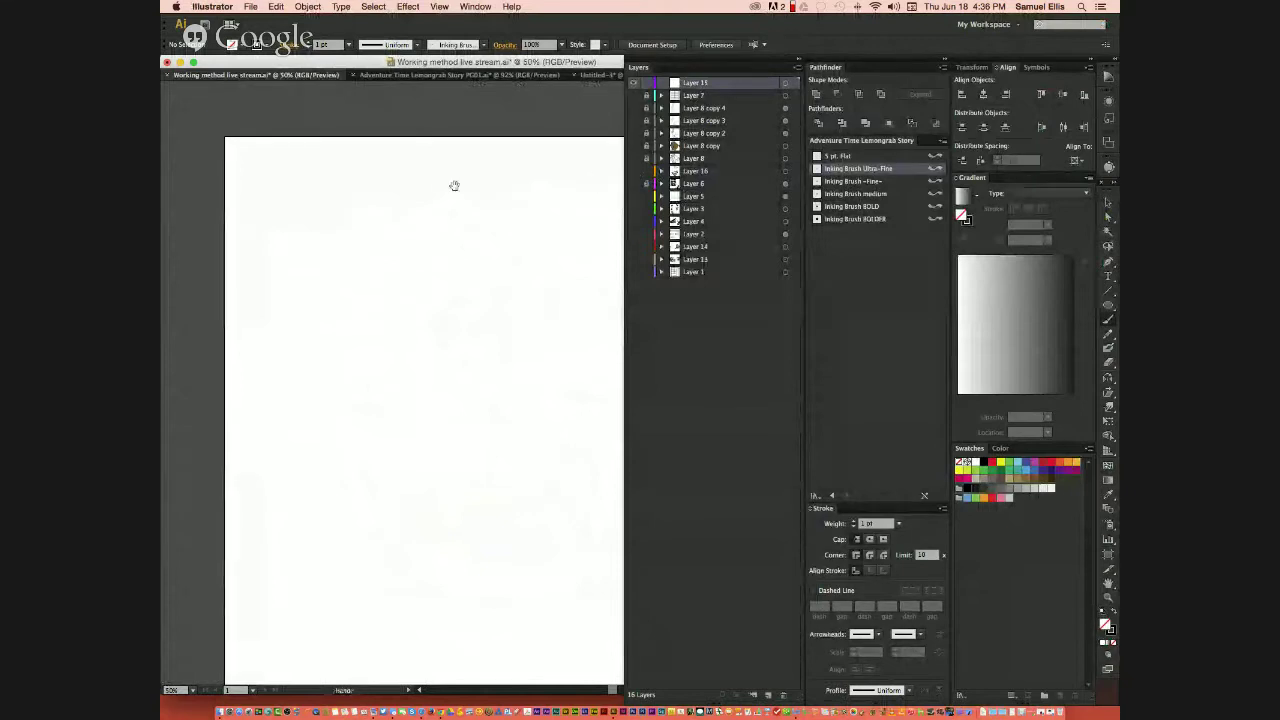
- Place the 4.36.21 PM van screenshot at 20% opacity and enlarge it up and left
{"action": "left_click", "coordinate": [251, 7]}
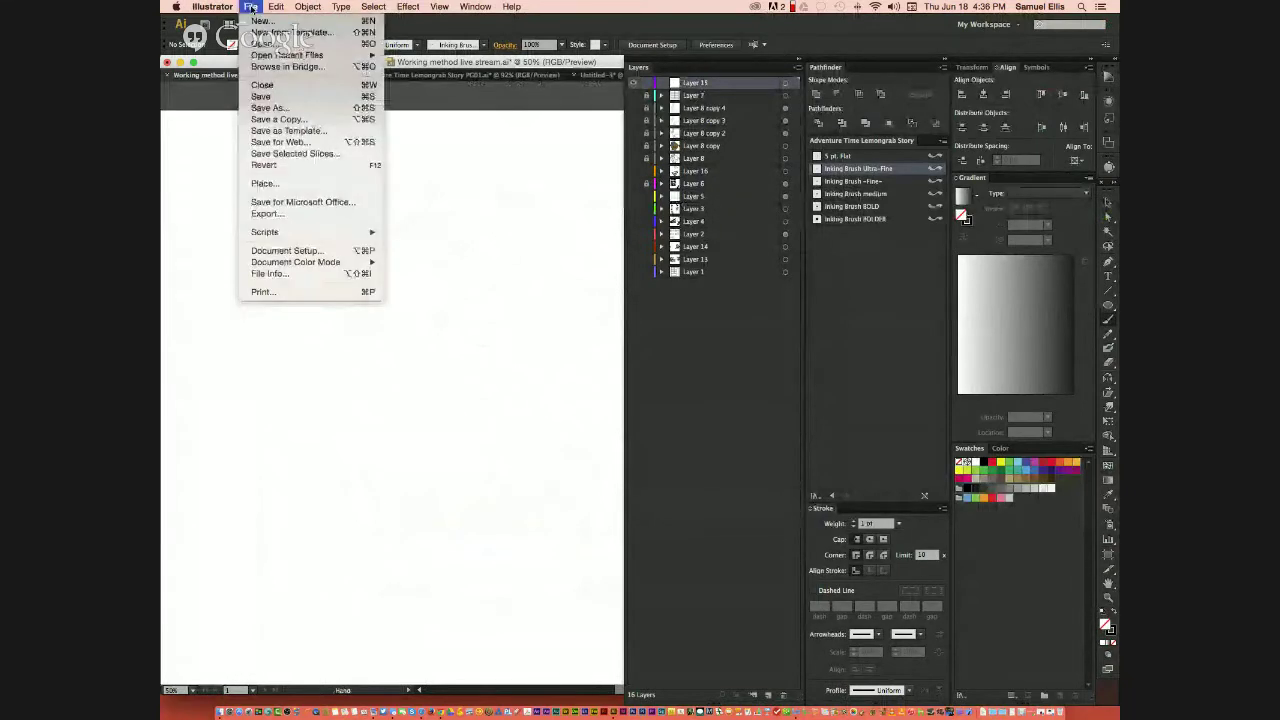
{"action": "left_click", "coordinate": [366, 186]}
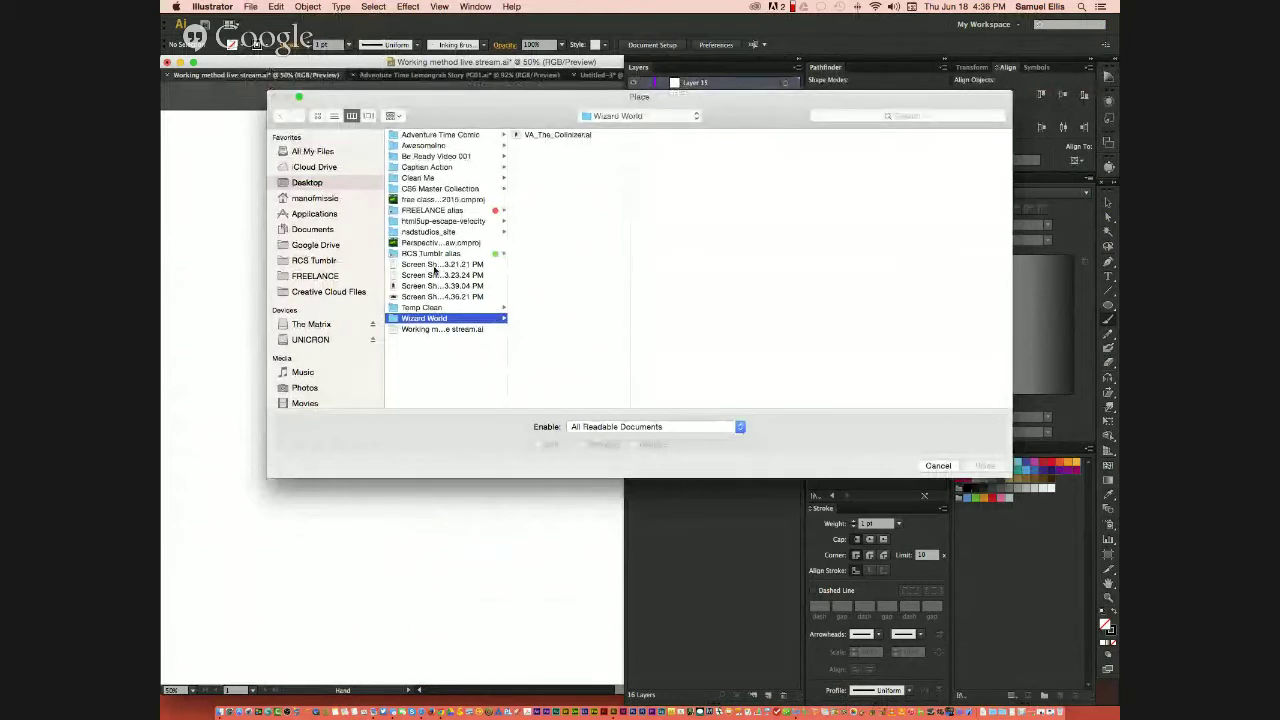
{"action": "left_click", "coordinate": [431, 297]}
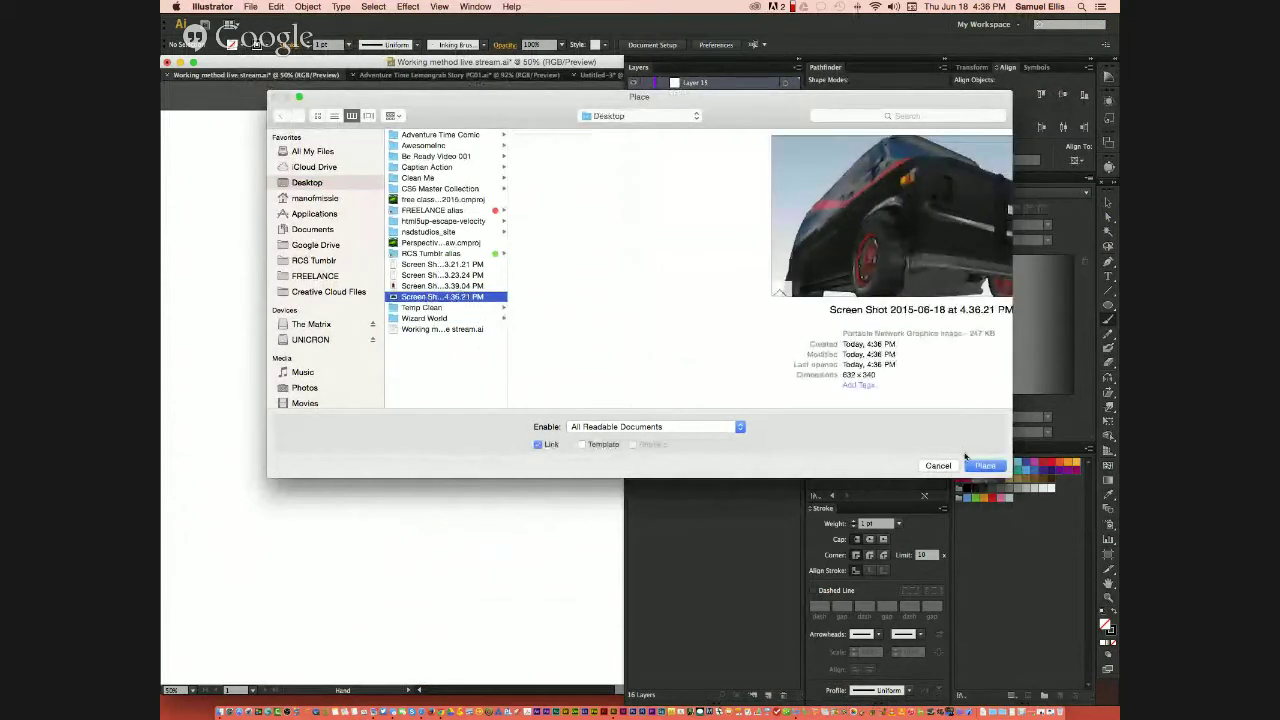
{"action": "left_click", "coordinate": [985, 465]}
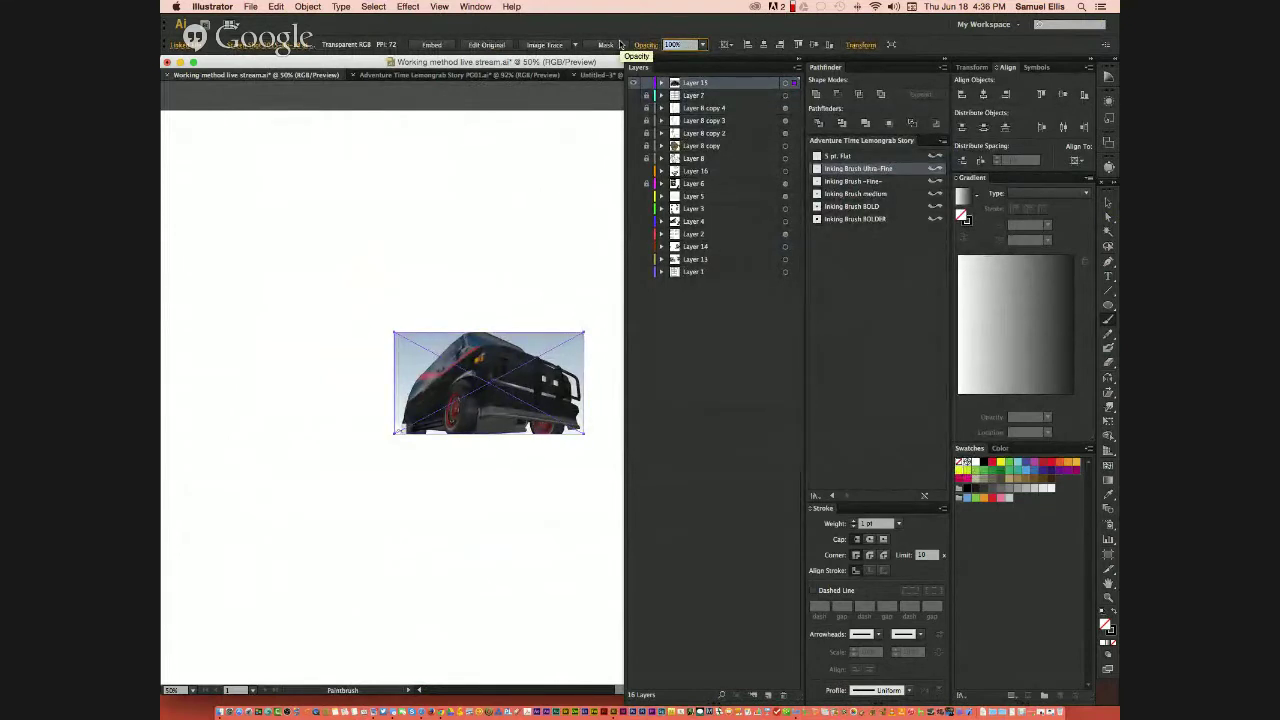
{"action": "key", "text": "Return"}
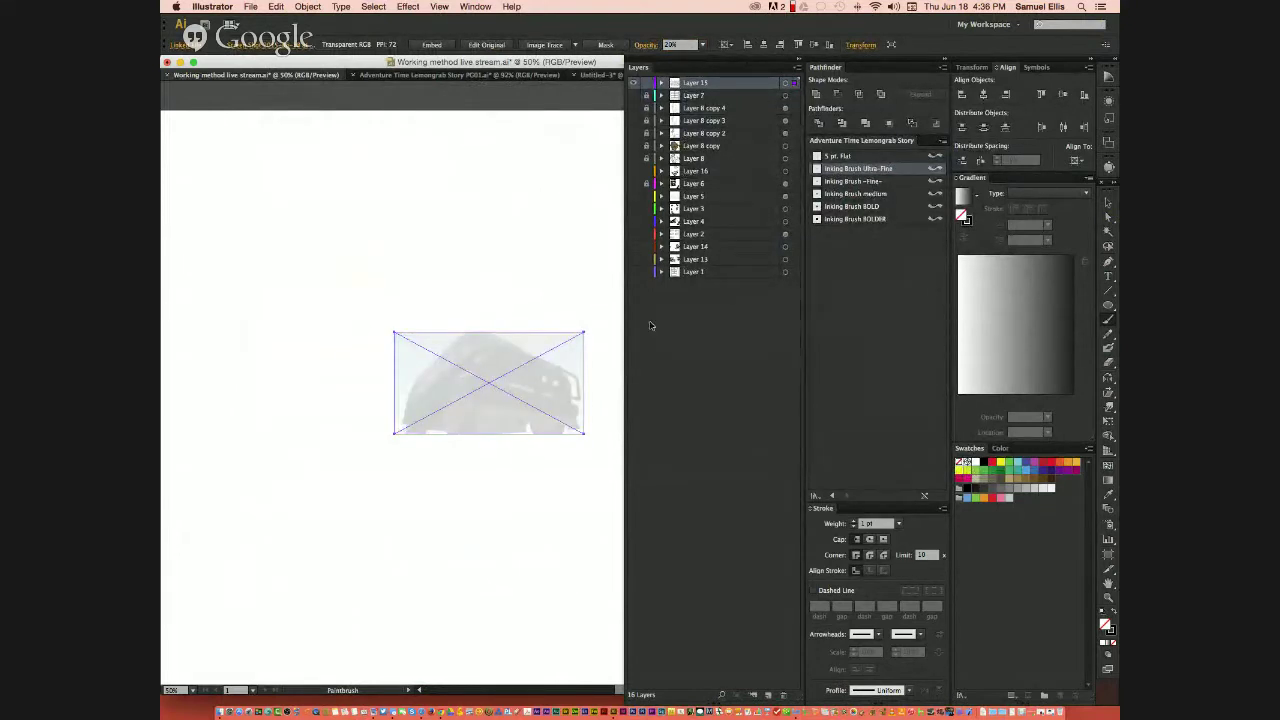
{"action": "left_click_drag", "start_coordinate": [394, 332], "coordinate": [231, 104]}
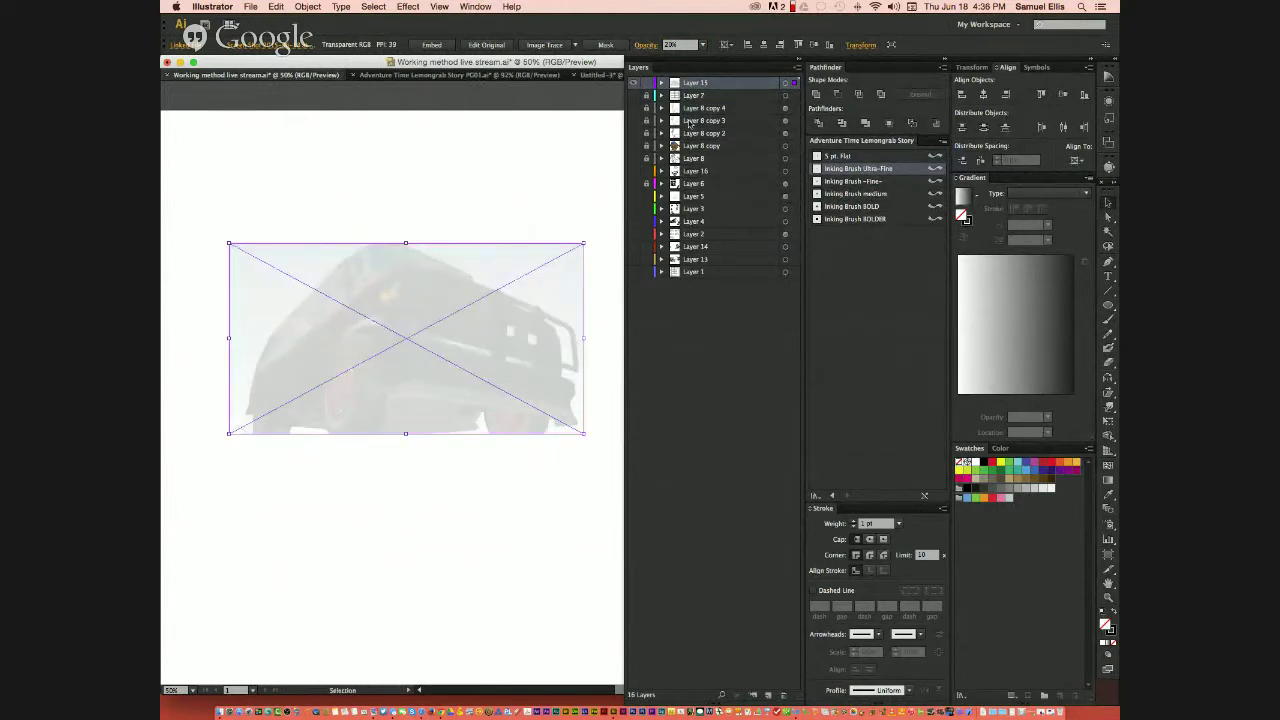
- Lock Layer 15 with the van image and add a new layer for inking
{"action": "left_click", "coordinate": [646, 83]}
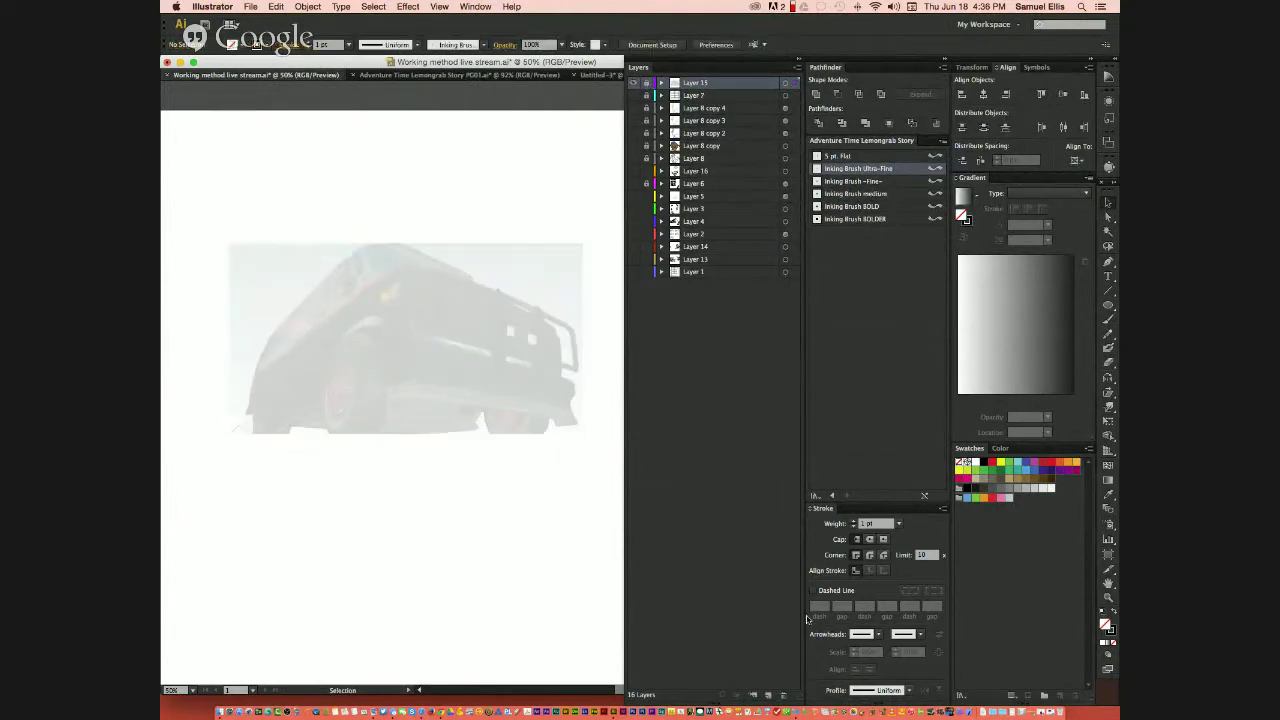
{"action": "left_click", "coordinate": [768, 694]}
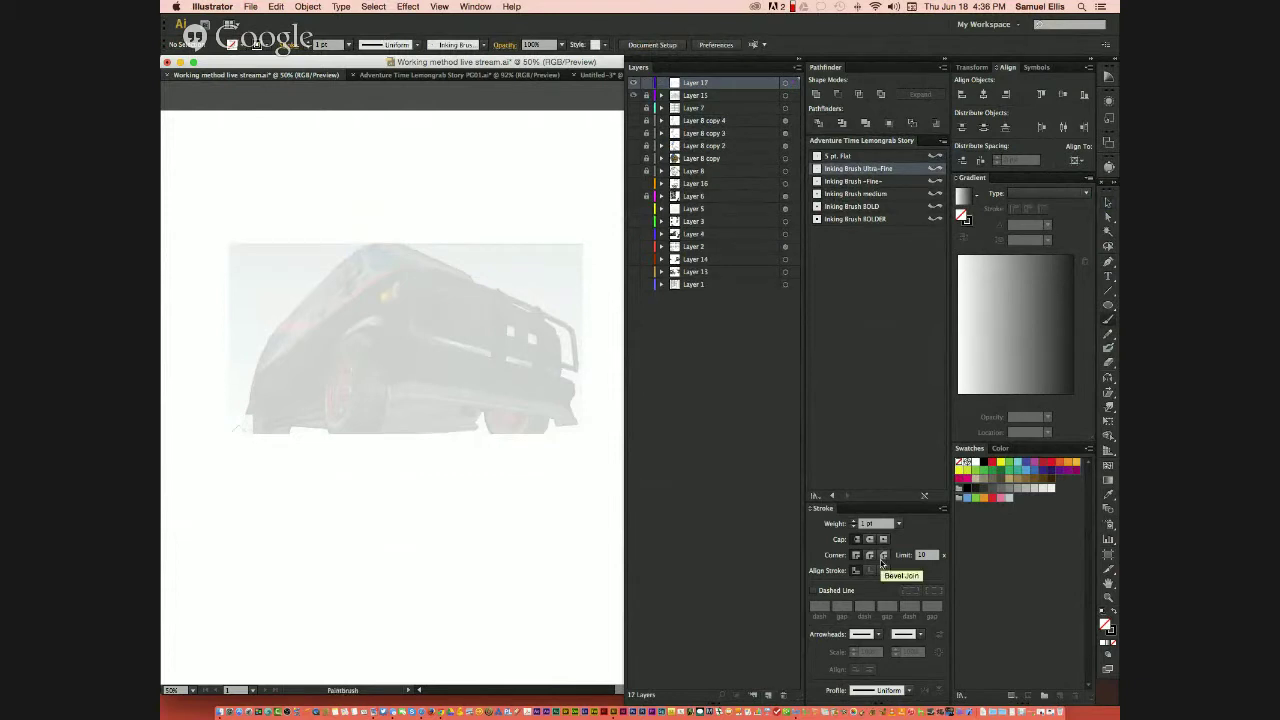
{"action": "key", "text": "super+1"}
{"action": "mouse_move", "coordinate": [371, 409]}
{"action": "left_mouse_down"}
{"action": "mouse_move", "coordinate": [478, 506]}
{"action": "mouse_move", "coordinate": [468, 520]}
{"action": "left_mouse_up"}
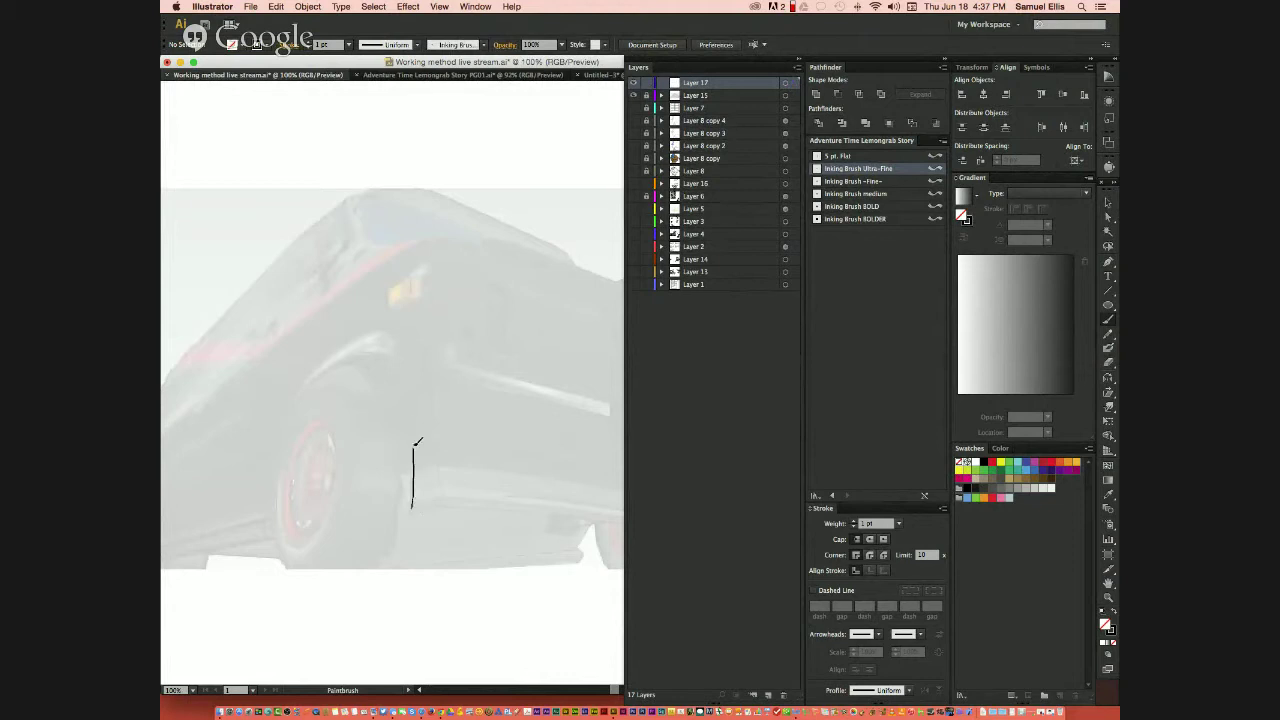
- Ink the front wheel arch, wheel outline, hub hatch lines and a stroke under the arch
{"action": "mouse_move", "coordinate": [417, 441]}
{"action": "left_mouse_down"}
{"action": "mouse_move", "coordinate": [393, 350]}
{"action": "mouse_move", "coordinate": [348, 355]}
{"action": "mouse_move", "coordinate": [306, 387]}
{"action": "mouse_move", "coordinate": [302, 398]}
{"action": "mouse_move", "coordinate": [396, 338]}
{"action": "mouse_move", "coordinate": [426, 450]}
{"action": "left_mouse_up"}
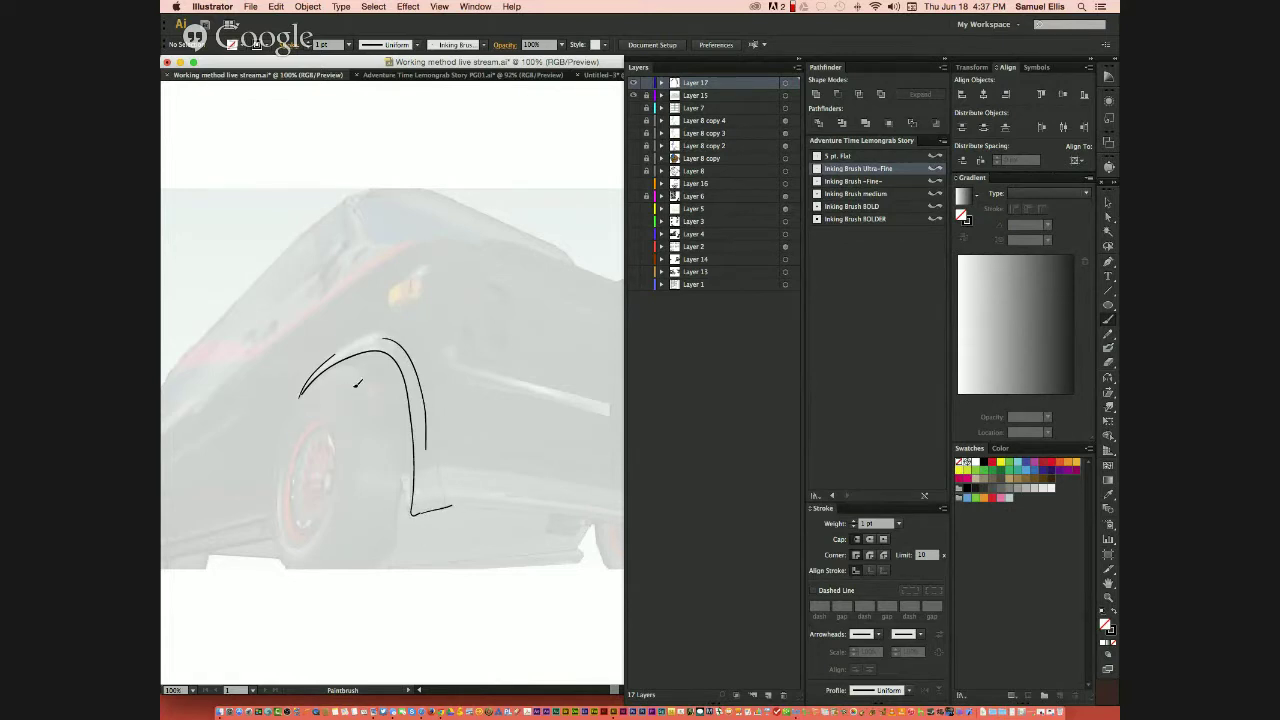
{"action": "mouse_move", "coordinate": [316, 388]}
{"action": "left_mouse_down"}
{"action": "mouse_move", "coordinate": [292, 409]}
{"action": "mouse_move", "coordinate": [278, 460]}
{"action": "mouse_move", "coordinate": [288, 564]}
{"action": "mouse_move", "coordinate": [317, 580]}
{"action": "mouse_move", "coordinate": [375, 576]}
{"action": "mouse_move", "coordinate": [404, 490]}
{"action": "left_mouse_up"}
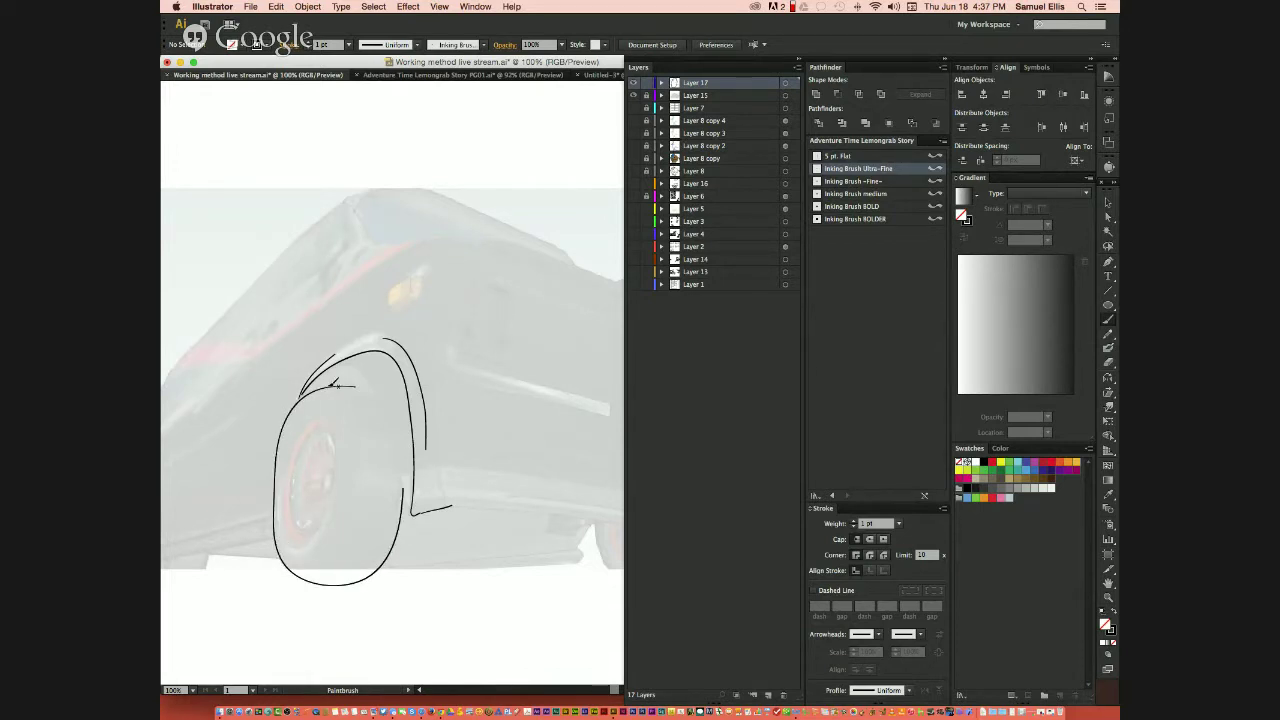
{"action": "mouse_move", "coordinate": [337, 386]}
{"action": "left_mouse_down"}
{"action": "mouse_move", "coordinate": [356, 486]}
{"action": "mouse_move", "coordinate": [313, 567]}
{"action": "mouse_move", "coordinate": [291, 544]}
{"action": "mouse_move", "coordinate": [283, 502]}
{"action": "mouse_move", "coordinate": [304, 414]}
{"action": "mouse_move", "coordinate": [331, 406]}
{"action": "mouse_move", "coordinate": [331, 494]}
{"action": "mouse_move", "coordinate": [302, 544]}
{"action": "mouse_move", "coordinate": [312, 538]}
{"action": "mouse_move", "coordinate": [297, 534]}
{"action": "mouse_move", "coordinate": [288, 502]}
{"action": "mouse_move", "coordinate": [316, 428]}
{"action": "mouse_move", "coordinate": [327, 431]}
{"action": "mouse_move", "coordinate": [301, 455]}
{"action": "mouse_move", "coordinate": [306, 532]}
{"action": "left_mouse_up"}
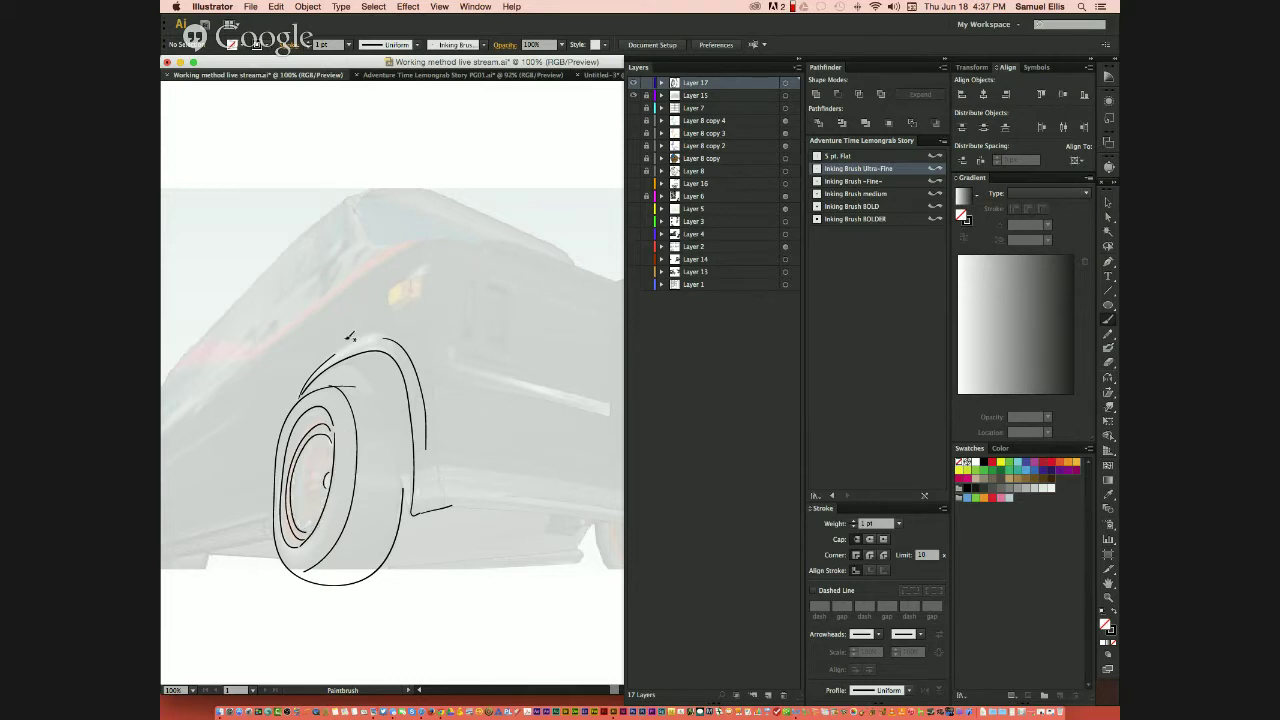
{"action": "mouse_move", "coordinate": [320, 514]}
{"action": "left_mouse_down"}
{"action": "mouse_move", "coordinate": [308, 524]}
{"action": "mouse_move", "coordinate": [336, 497]}
{"action": "mouse_move", "coordinate": [322, 495]}
{"action": "mouse_move", "coordinate": [324, 434]}
{"action": "left_mouse_up"}
{"action": "left_click_drag", "start_coordinate": [348, 366], "coordinate": [380, 388]}
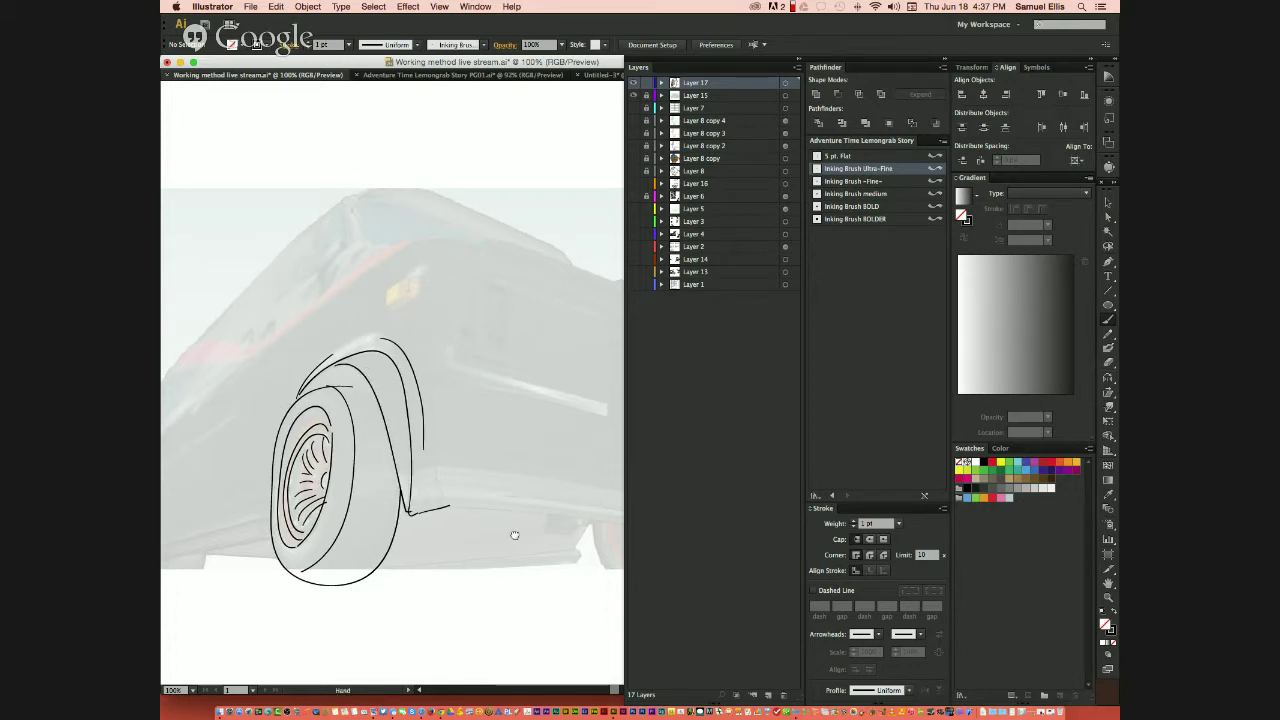
- Ink a long line along the van's side, then zoom out to 50%
{"action": "mouse_move", "coordinate": [514, 534]}
{"action": "left_mouse_down"}
{"action": "mouse_move", "coordinate": [379, 537]}
{"action": "mouse_move", "coordinate": [350, 504]}
{"action": "mouse_move", "coordinate": [440, 517]}
{"action": "left_mouse_up"}
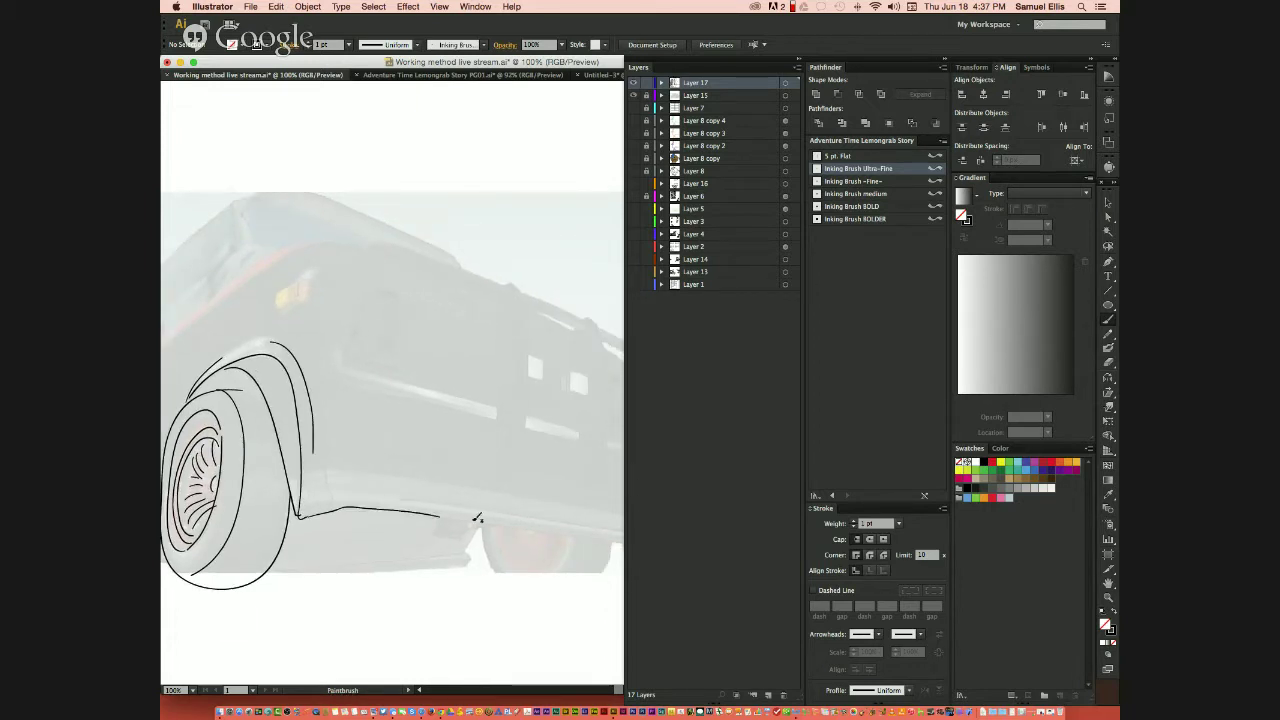
{"action": "left_click_drag", "start_coordinate": [568, 478], "coordinate": [312, 447]}
{"action": "key", "text": "super+minus"}
{"action": "key", "text": "super+minus"}
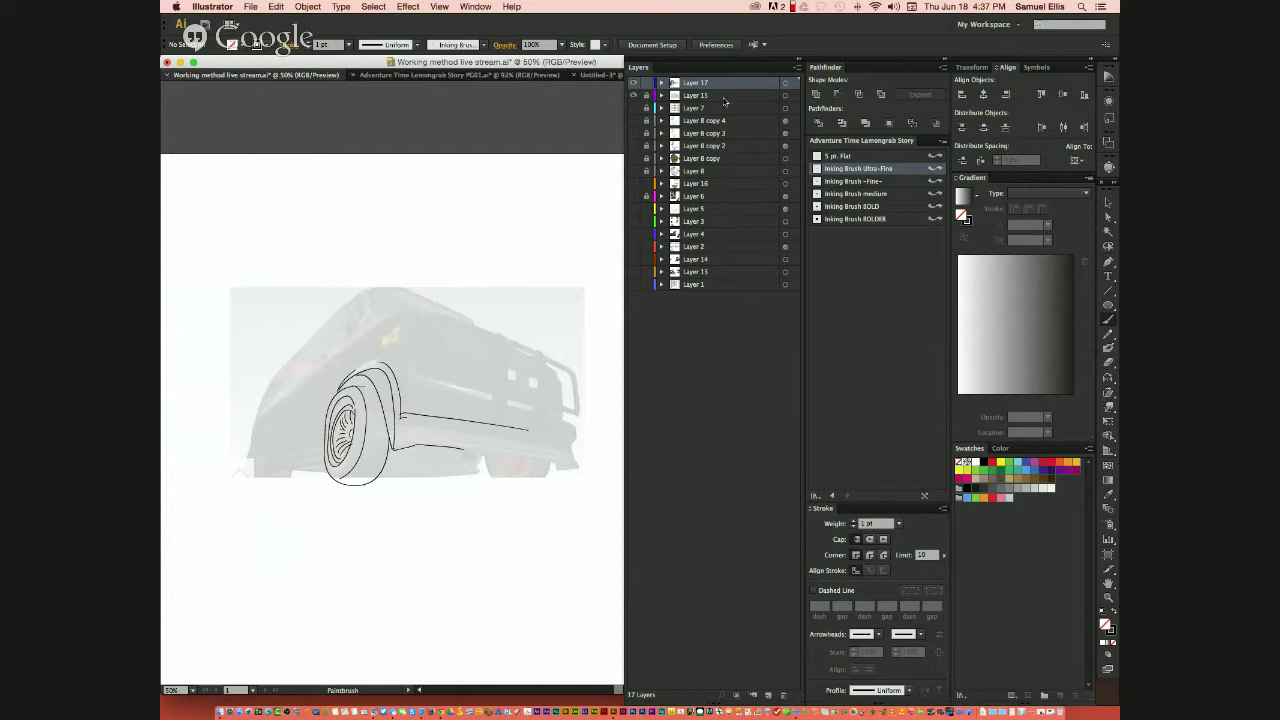
- Sketch a few Paintbrush strokes on a new layer, then select all and delete them
{"action": "left_click", "coordinate": [768, 694]}
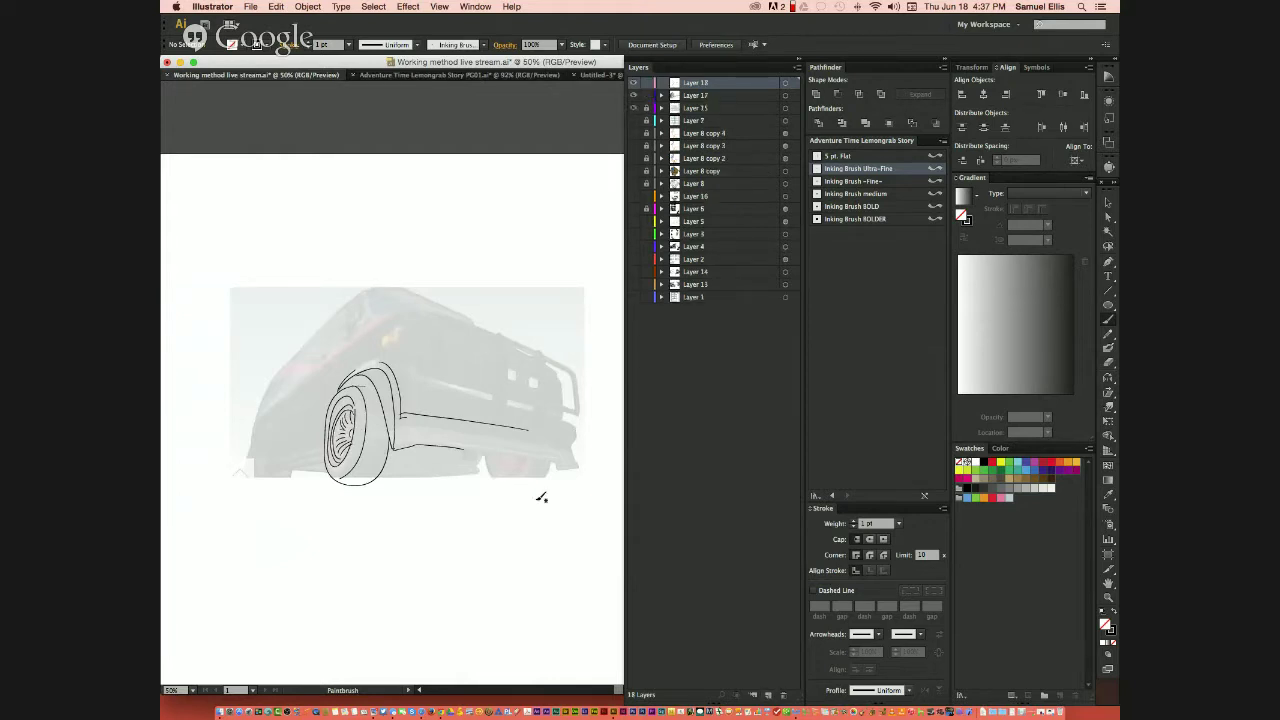
{"action": "mouse_move", "coordinate": [479, 344]}
{"action": "left_mouse_down"}
{"action": "mouse_move", "coordinate": [439, 377]}
{"action": "mouse_move", "coordinate": [431, 450]}
{"action": "mouse_move", "coordinate": [480, 492]}
{"action": "mouse_move", "coordinate": [572, 384]}
{"action": "mouse_move", "coordinate": [495, 339]}
{"action": "mouse_move", "coordinate": [473, 357]}
{"action": "mouse_move", "coordinate": [506, 400]}
{"action": "left_mouse_up"}
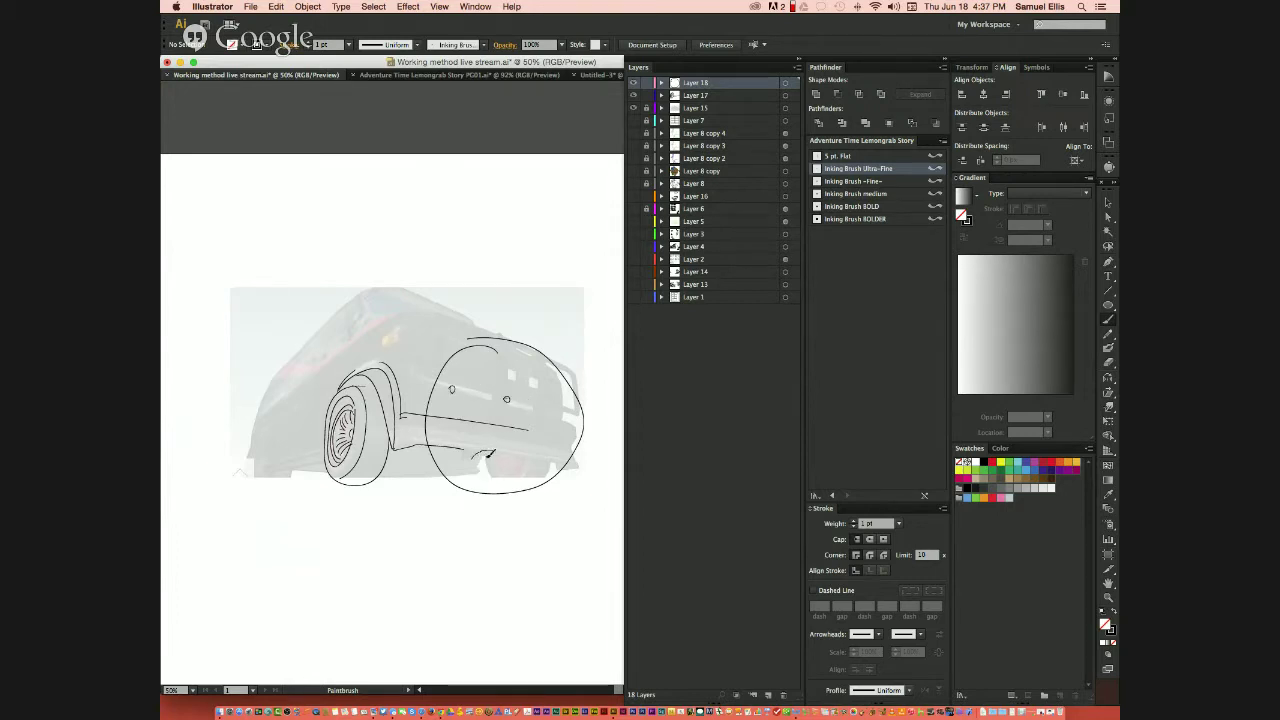
{"action": "mouse_move", "coordinate": [490, 453]}
{"action": "left_mouse_down"}
{"action": "mouse_move", "coordinate": [444, 469]}
{"action": "mouse_move", "coordinate": [463, 423]}
{"action": "mouse_move", "coordinate": [534, 435]}
{"action": "mouse_move", "coordinate": [543, 467]}
{"action": "mouse_move", "coordinate": [488, 450]}
{"action": "mouse_move", "coordinate": [495, 427]}
{"action": "mouse_move", "coordinate": [378, 470]}
{"action": "left_mouse_up"}
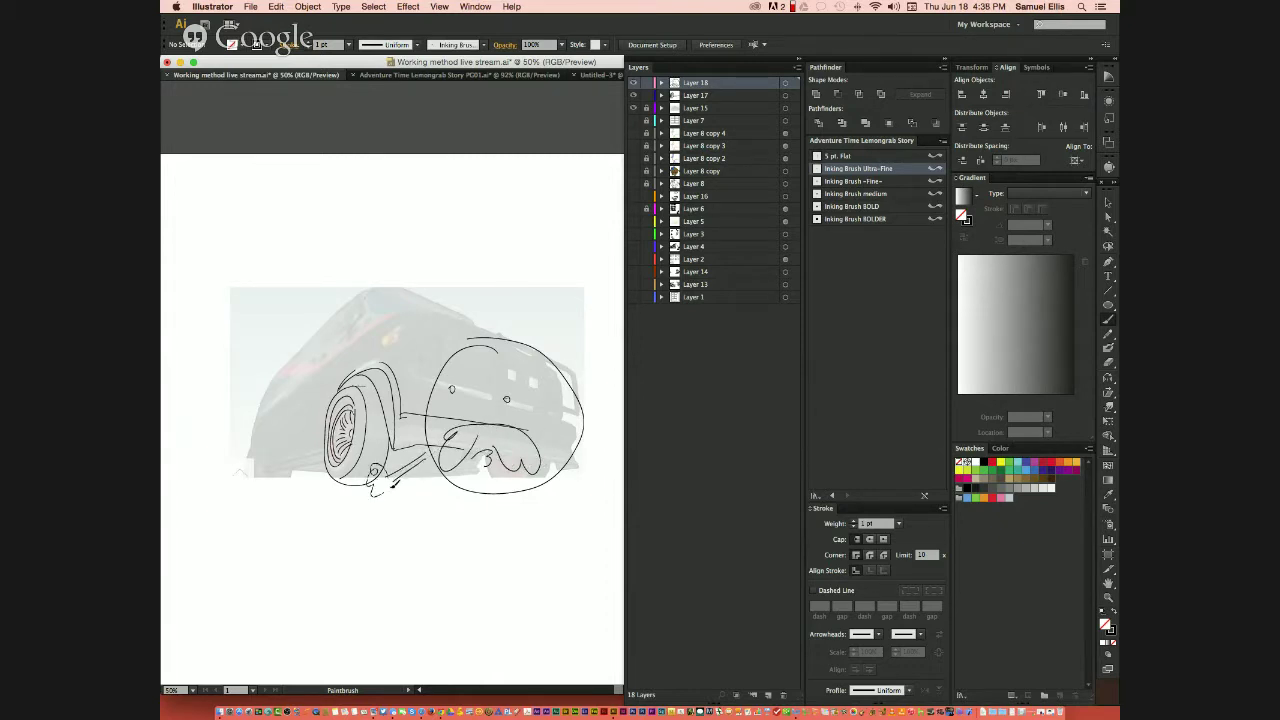
{"action": "left_click_drag", "start_coordinate": [561, 464], "coordinate": [572, 506]}
{"action": "left_click_drag", "start_coordinate": [519, 314], "coordinate": [527, 310]}
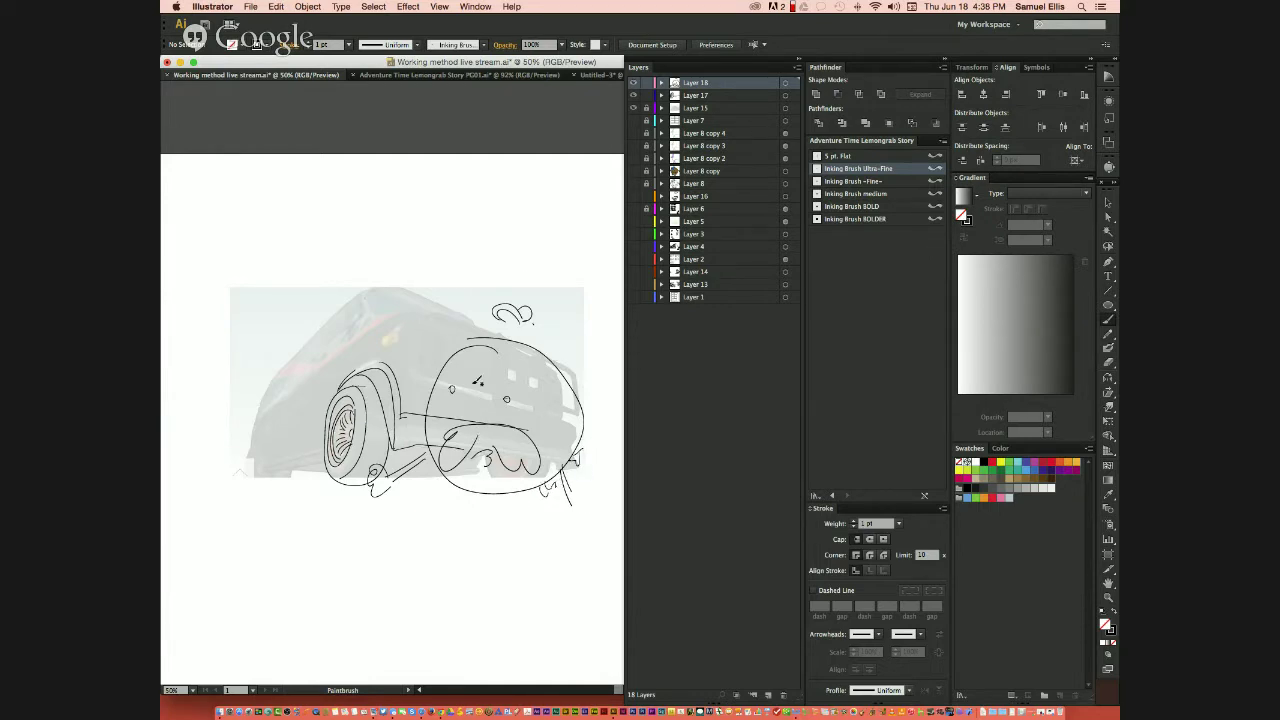
{"action": "mouse_move", "coordinate": [459, 366]}
{"action": "left_mouse_down"}
{"action": "mouse_move", "coordinate": [451, 375]}
{"action": "mouse_move", "coordinate": [507, 397]}
{"action": "left_mouse_up"}
{"action": "key", "text": "super+a"}
{"action": "key", "text": "BackSpace"}
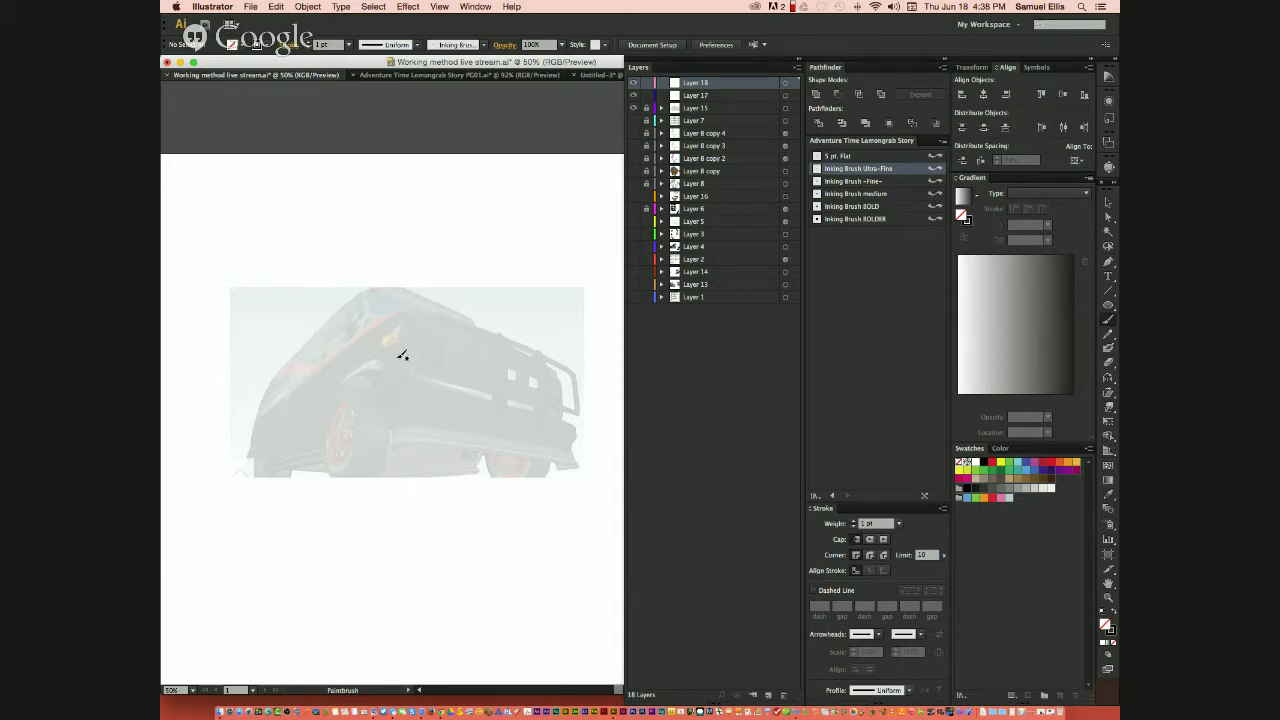
- Delete Layer 15 with the van reference photo, confirming with Yes
{"action": "key", "text": "v"}
{"action": "left_click", "coordinate": [711, 109]}
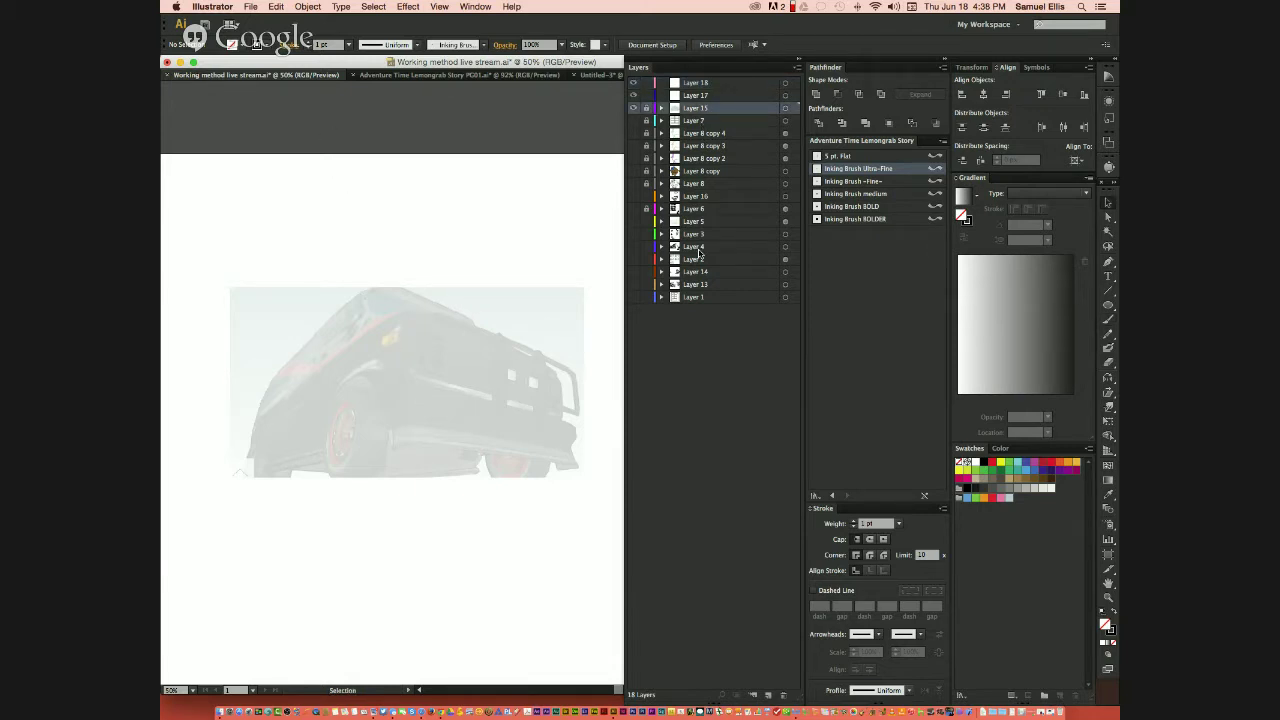
{"action": "left_click", "coordinate": [784, 694]}
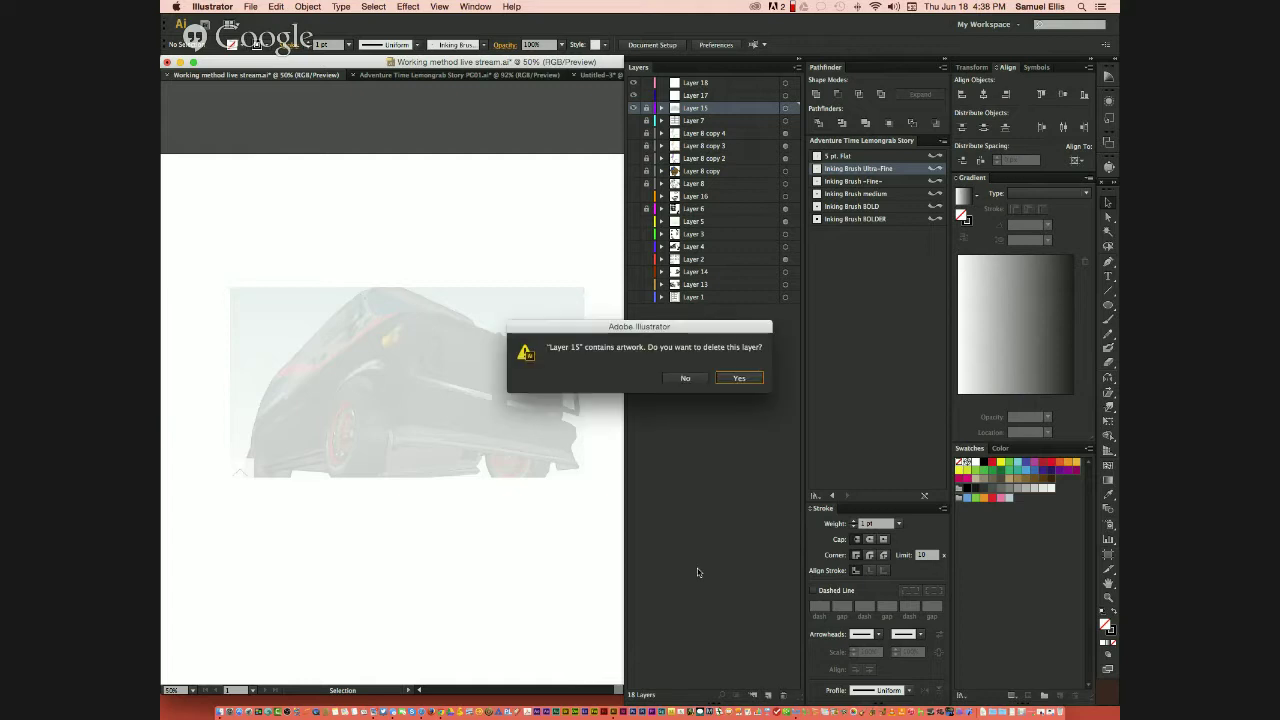
{"action": "left_click", "coordinate": [737, 377]}
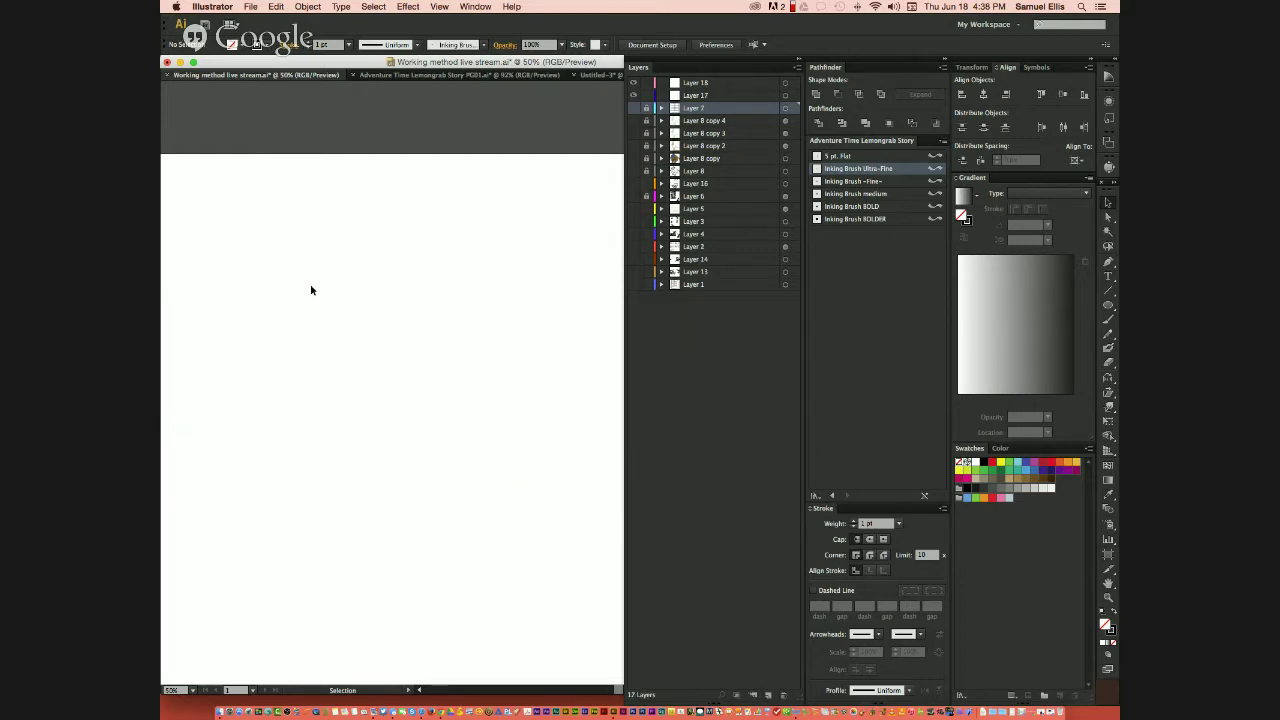
{"action": "scroll", "coordinate": [310, 290], "scroll_direction": "down", "scroll_amount": 2}
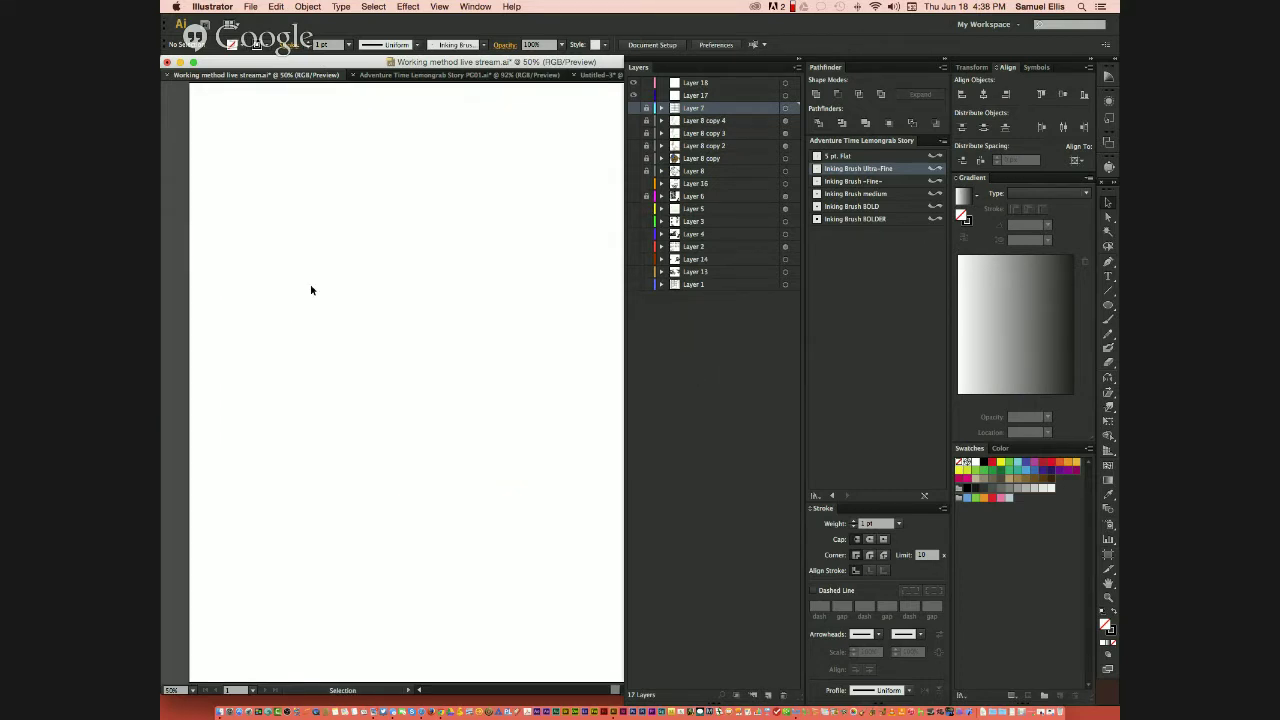
{"action": "left_click", "coordinate": [711, 84]}
{"action": "key", "text": "d"}
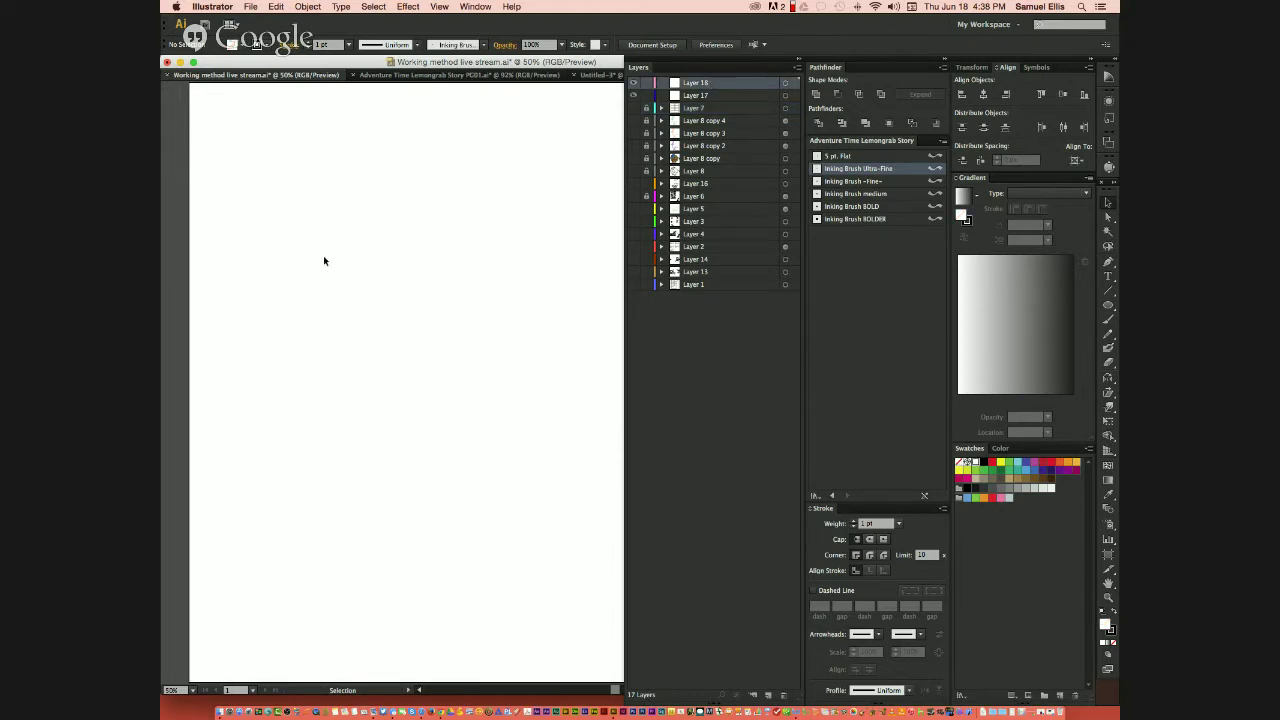
{"action": "key", "text": "b"}
{"action": "mouse_move", "coordinate": [300, 167]}
{"action": "left_mouse_down"}
{"action": "mouse_move", "coordinate": [300, 198]}
{"action": "mouse_move", "coordinate": [352, 175]}
{"action": "mouse_move", "coordinate": [341, 218]}
{"action": "mouse_move", "coordinate": [283, 213]}
{"action": "left_mouse_up"}
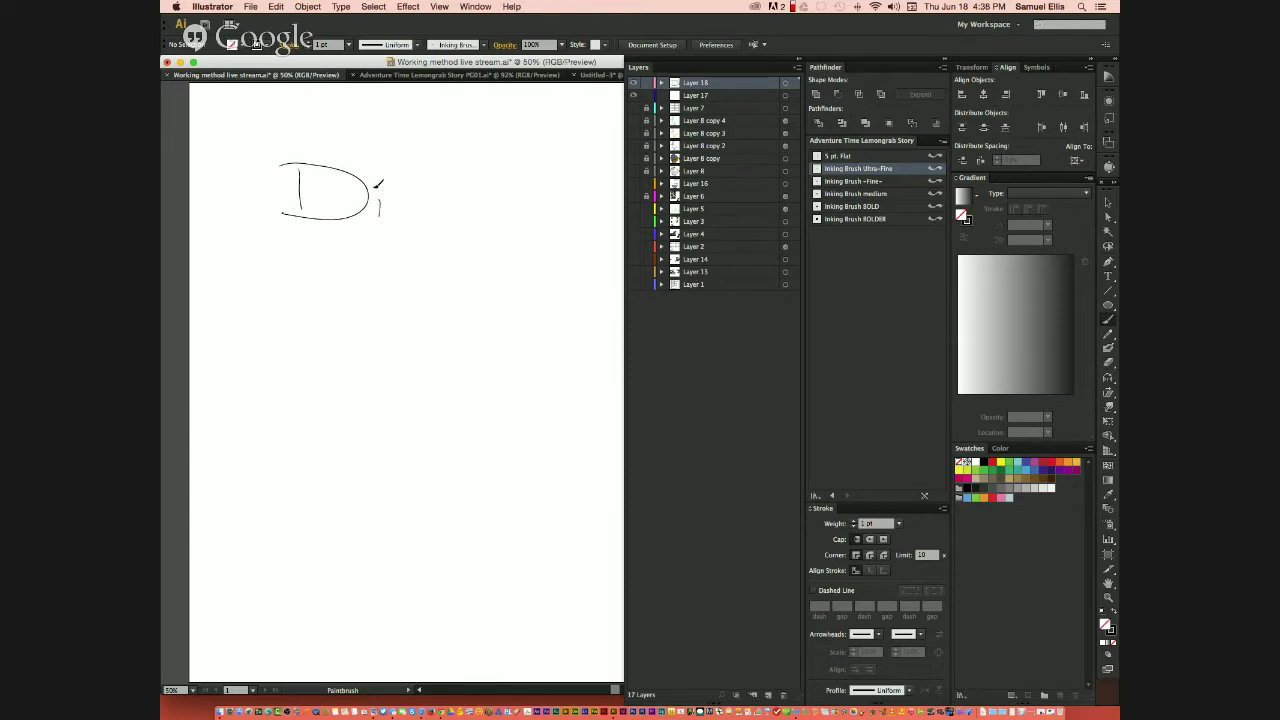
{"action": "mouse_move", "coordinate": [407, 197]}
{"action": "left_mouse_down"}
{"action": "mouse_move", "coordinate": [390, 214]}
{"action": "mouse_move", "coordinate": [468, 214]}
{"action": "mouse_move", "coordinate": [450, 244]}
{"action": "left_mouse_up"}
{"action": "mouse_move", "coordinate": [296, 250]}
{"action": "left_mouse_down"}
{"action": "mouse_move", "coordinate": [330, 300]}
{"action": "mouse_move", "coordinate": [370, 254]}
{"action": "mouse_move", "coordinate": [353, 291]}
{"action": "left_mouse_up"}
{"action": "mouse_move", "coordinate": [390, 270]}
{"action": "left_mouse_down"}
{"action": "mouse_move", "coordinate": [404, 262]}
{"action": "mouse_move", "coordinate": [410, 286]}
{"action": "left_mouse_up"}
{"action": "left_click_drag", "start_coordinate": [420, 258], "coordinate": [408, 288]}
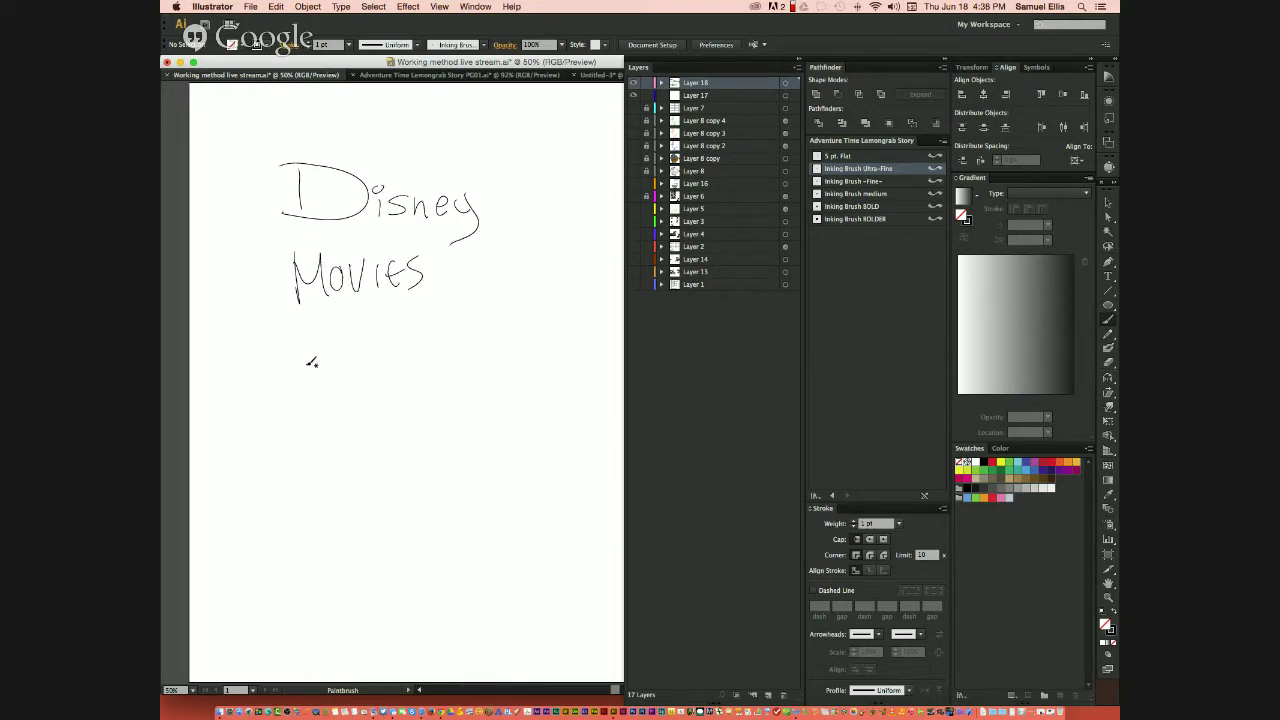
{"action": "mouse_move", "coordinate": [300, 358]}
{"action": "left_mouse_down"}
{"action": "mouse_move", "coordinate": [323, 328]}
{"action": "mouse_move", "coordinate": [318, 354]}
{"action": "left_mouse_up"}
{"action": "mouse_move", "coordinate": [322, 352]}
{"action": "left_mouse_down"}
{"action": "mouse_move", "coordinate": [340, 322]}
{"action": "mouse_move", "coordinate": [342, 350]}
{"action": "left_mouse_up"}
{"action": "mouse_move", "coordinate": [364, 326]}
{"action": "left_mouse_down"}
{"action": "mouse_move", "coordinate": [350, 342]}
{"action": "mouse_move", "coordinate": [362, 334]}
{"action": "left_mouse_up"}
{"action": "mouse_move", "coordinate": [402, 346]}
{"action": "left_mouse_down"}
{"action": "mouse_move", "coordinate": [412, 322]}
{"action": "mouse_move", "coordinate": [420, 342]}
{"action": "left_mouse_up"}
{"action": "mouse_move", "coordinate": [402, 336]}
{"action": "left_mouse_down"}
{"action": "mouse_move", "coordinate": [420, 326]}
{"action": "mouse_move", "coordinate": [440, 341]}
{"action": "left_mouse_up"}
{"action": "left_click_drag", "start_coordinate": [446, 320], "coordinate": [460, 333]}
{"action": "mouse_move", "coordinate": [338, 384]}
{"action": "left_mouse_down"}
{"action": "mouse_move", "coordinate": [287, 410]}
{"action": "mouse_move", "coordinate": [295, 429]}
{"action": "mouse_move", "coordinate": [348, 386]}
{"action": "mouse_move", "coordinate": [388, 407]}
{"action": "mouse_move", "coordinate": [390, 381]}
{"action": "mouse_move", "coordinate": [390, 400]}
{"action": "mouse_move", "coordinate": [418, 400]}
{"action": "mouse_move", "coordinate": [441, 371]}
{"action": "mouse_move", "coordinate": [498, 395]}
{"action": "mouse_move", "coordinate": [572, 372]}
{"action": "left_mouse_up"}
{"action": "left_click_drag", "start_coordinate": [342, 452], "coordinate": [318, 498]}
{"action": "mouse_move", "coordinate": [358, 458]}
{"action": "left_mouse_down"}
{"action": "mouse_move", "coordinate": [358, 488]}
{"action": "mouse_move", "coordinate": [372, 454]}
{"action": "left_mouse_up"}
{"action": "mouse_move", "coordinate": [384, 456]}
{"action": "left_mouse_down"}
{"action": "mouse_move", "coordinate": [376, 476]}
{"action": "mouse_move", "coordinate": [386, 456]}
{"action": "left_mouse_up"}
{"action": "mouse_move", "coordinate": [396, 480]}
{"action": "left_mouse_down"}
{"action": "mouse_move", "coordinate": [449, 456]}
{"action": "mouse_move", "coordinate": [444, 488]}
{"action": "left_mouse_up"}
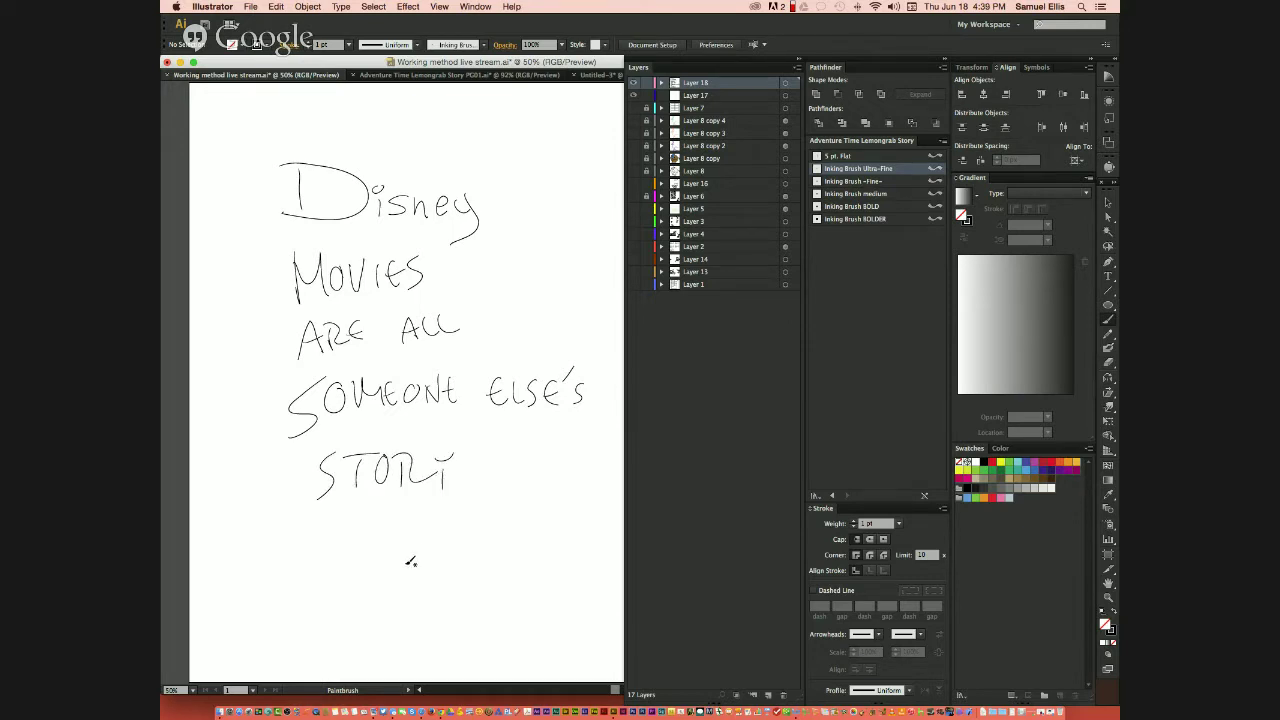
{"action": "key", "text": "super+a"}
{"action": "key", "text": "Delete"}
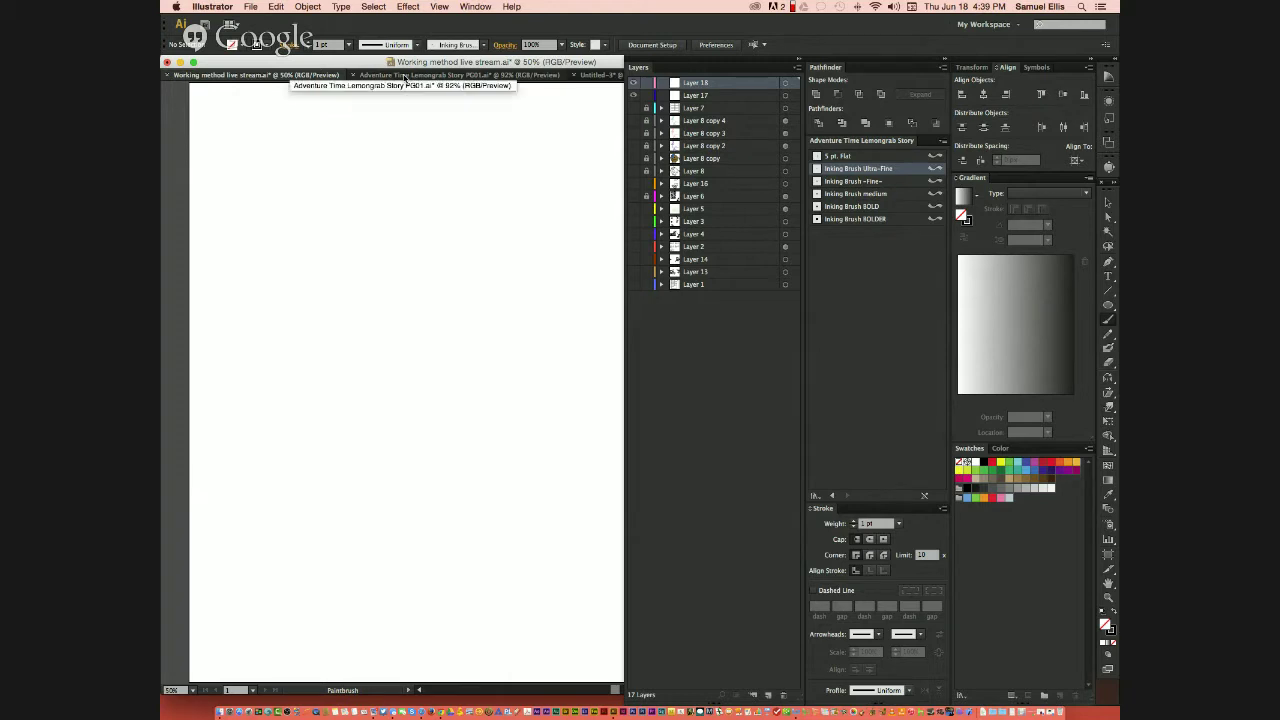
- Minimize the Illustrator document, bring Finder forward, then switch away to Safari
{"action": "left_click", "coordinate": [180, 62]}
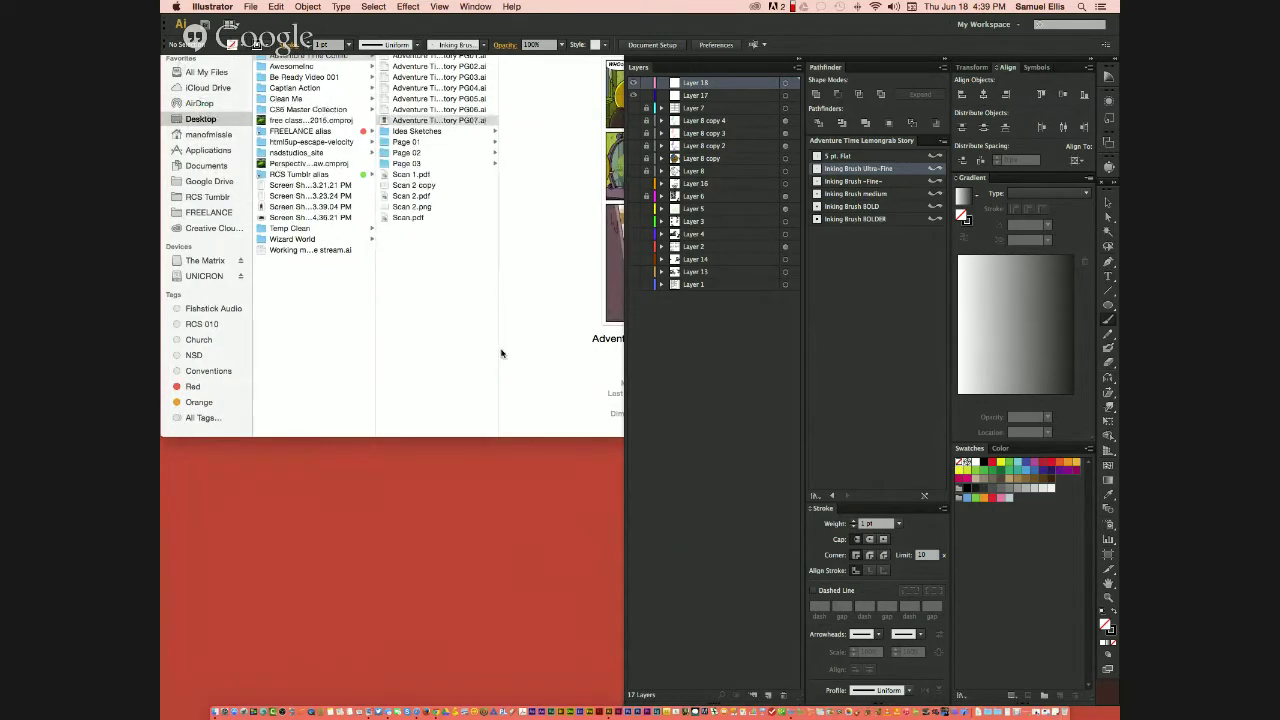
{"action": "left_click", "coordinate": [545, 240]}
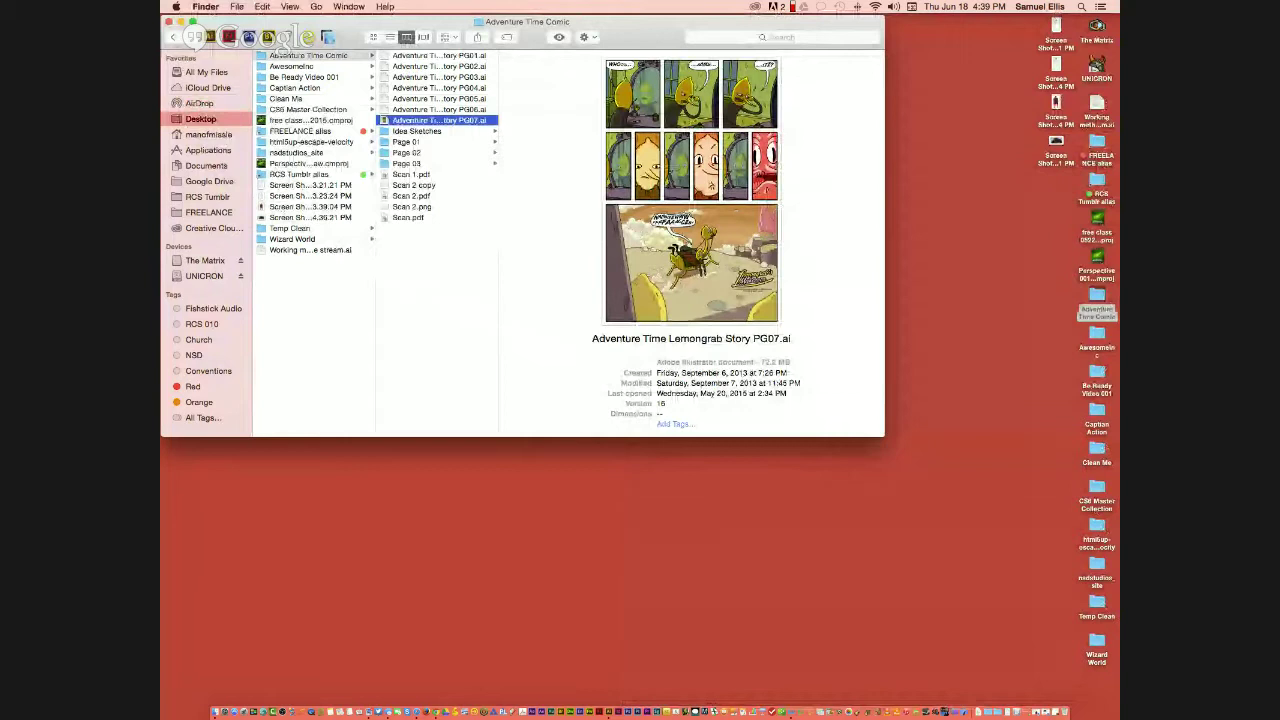
{"action": "key", "text": "super+Tab"}
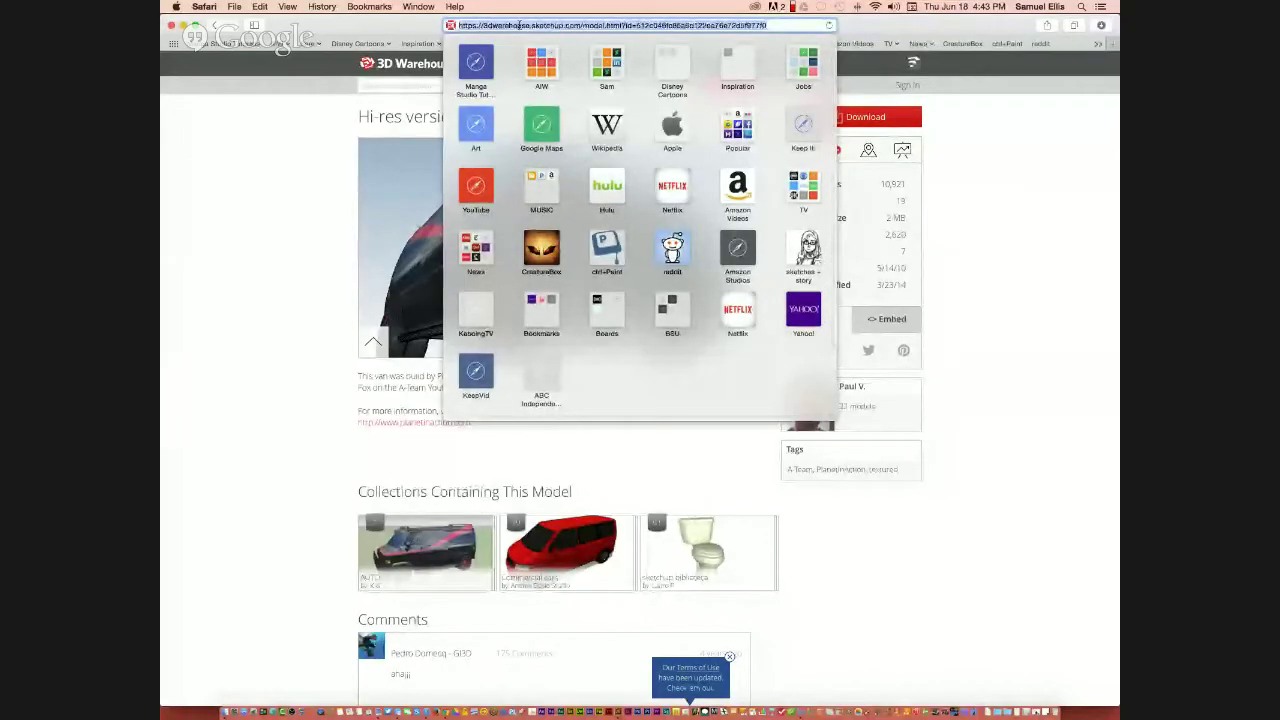
{"action": "type", "text": "story"}
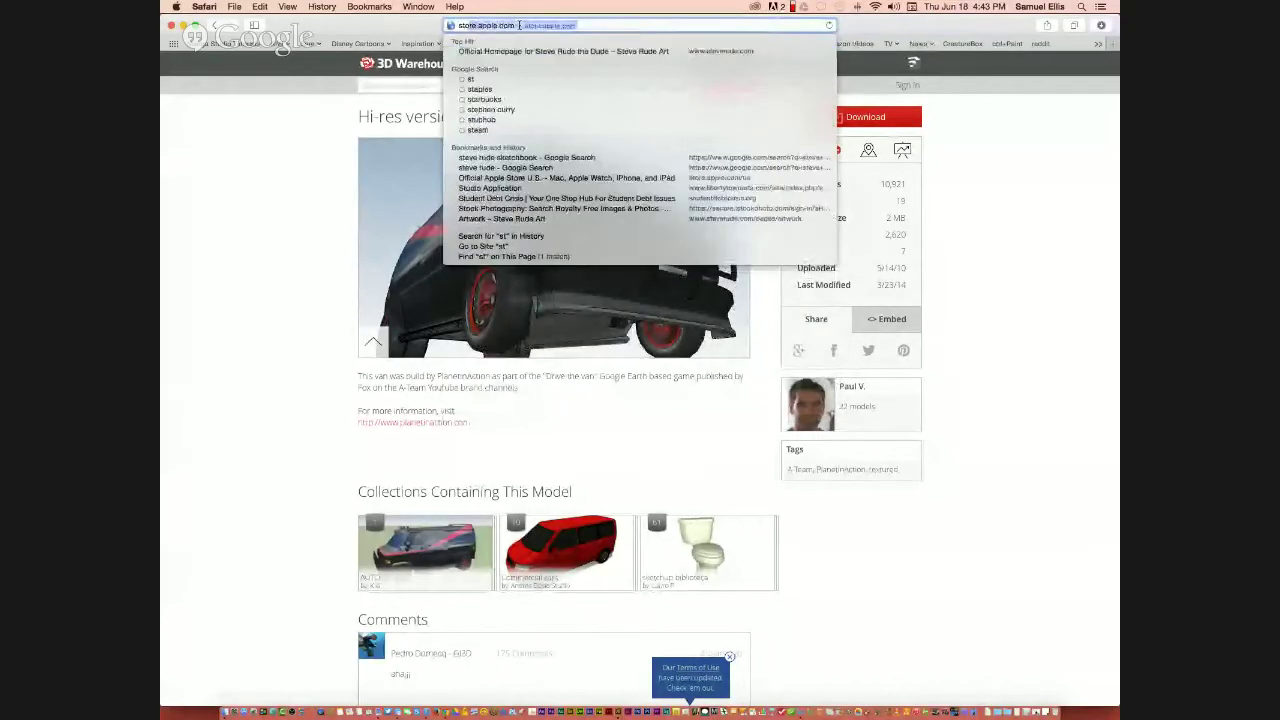
{"action": "type", "text": "boardsecrets"}
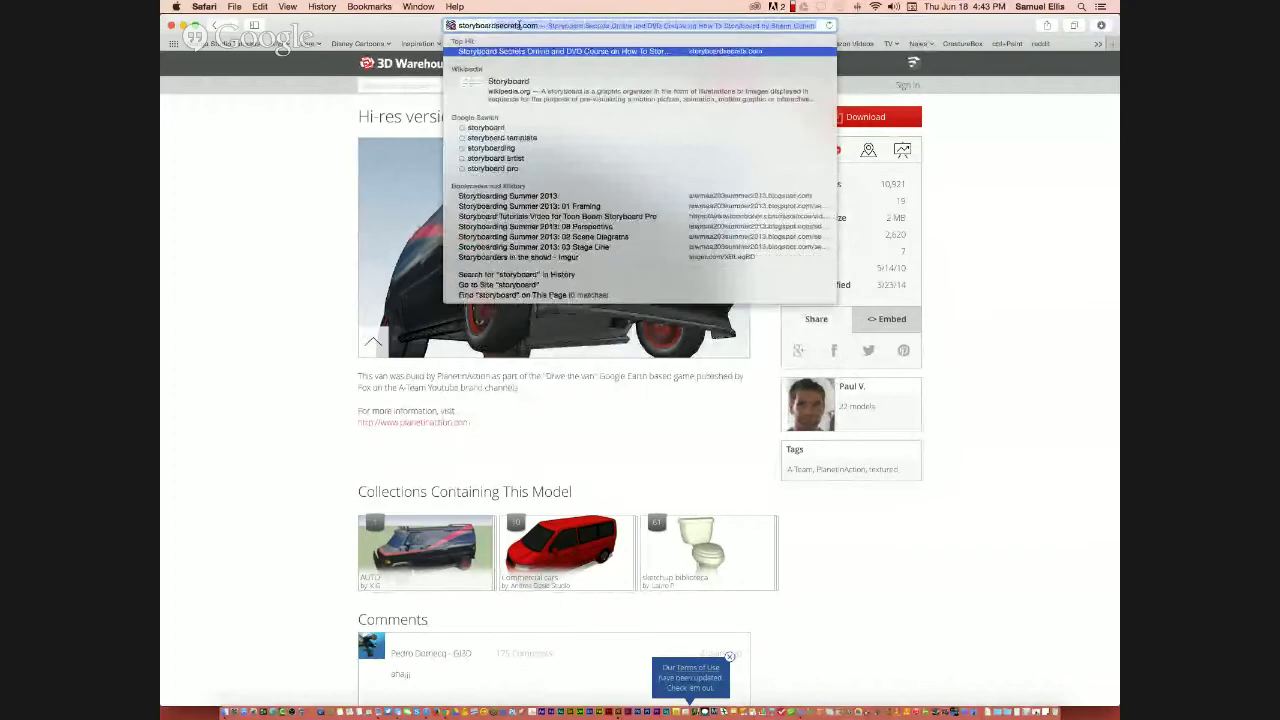
{"action": "key", "text": "Return"}
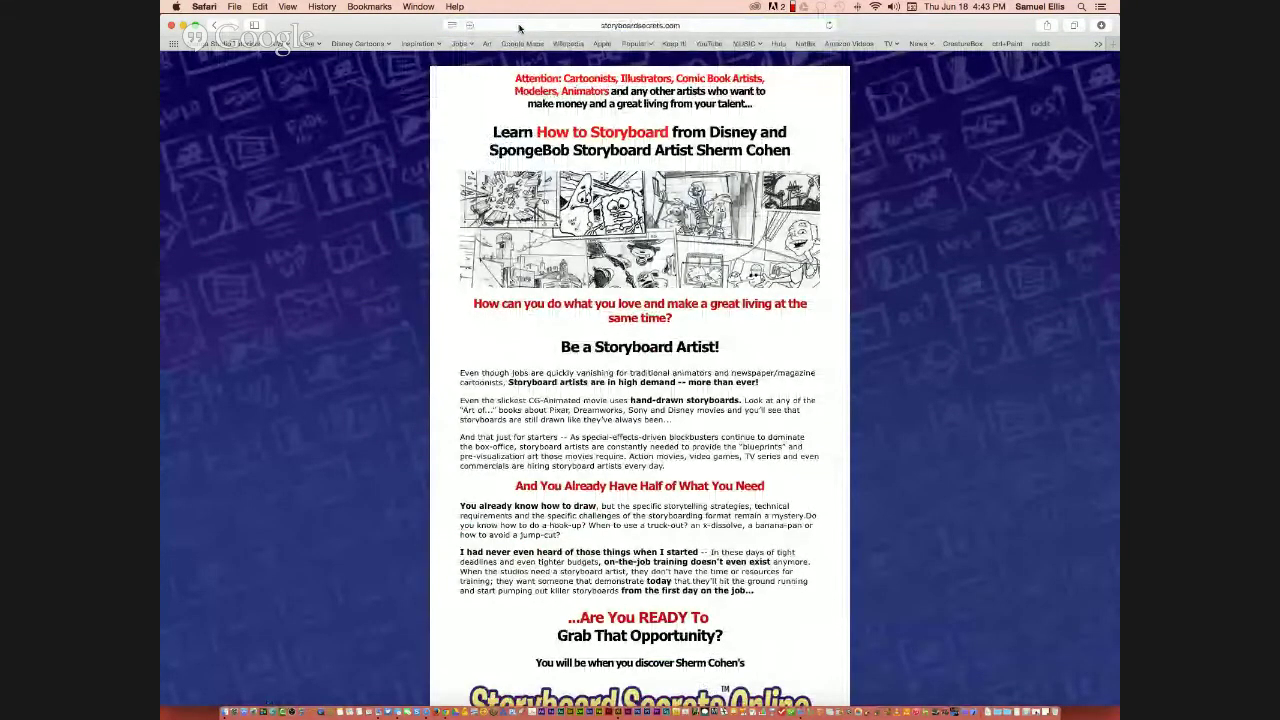
{"action": "scroll", "coordinate": [529, 357], "scroll_direction": "down", "scroll_amount": 6}
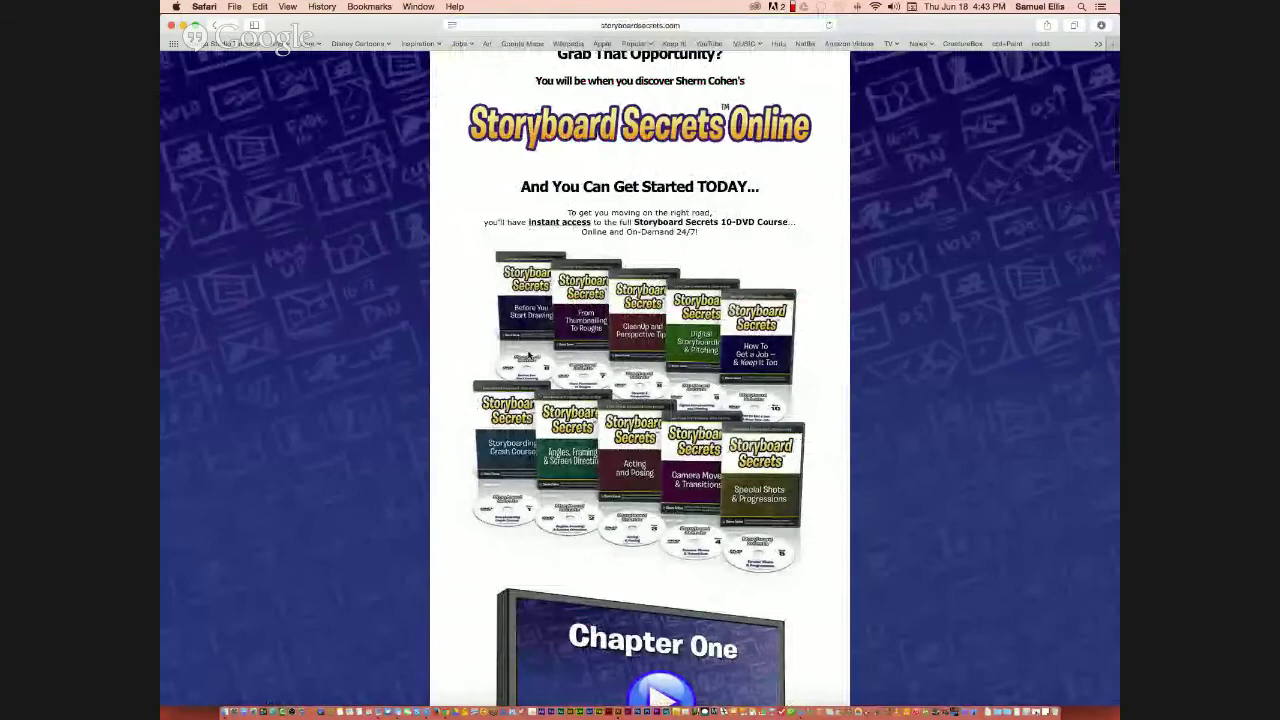
{"action": "scroll", "coordinate": [529, 357], "scroll_direction": "down", "scroll_amount": 3}
{"action": "scroll", "coordinate": [650, 280], "scroll_direction": "up", "scroll_amount": 1}
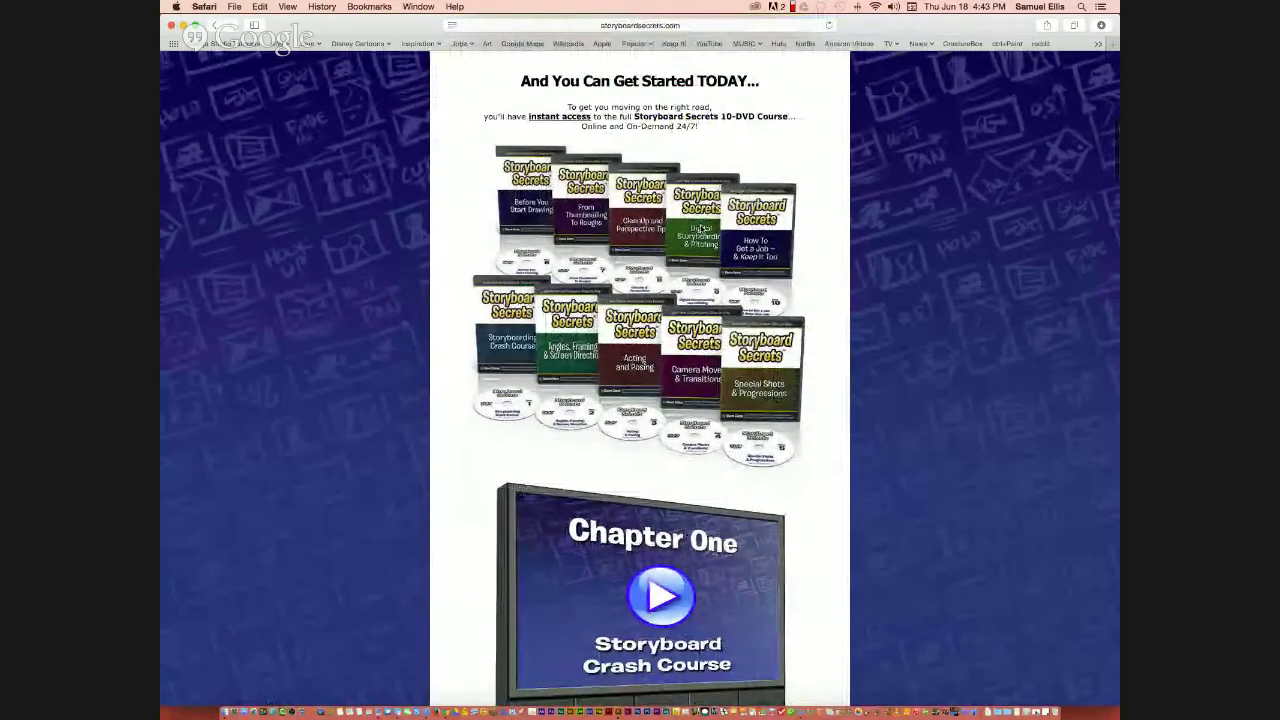
{"action": "scroll", "coordinate": [701, 229], "scroll_direction": "down", "scroll_amount": 10}
{"action": "scroll", "coordinate": [701, 229], "scroll_direction": "down", "scroll_amount": 20}
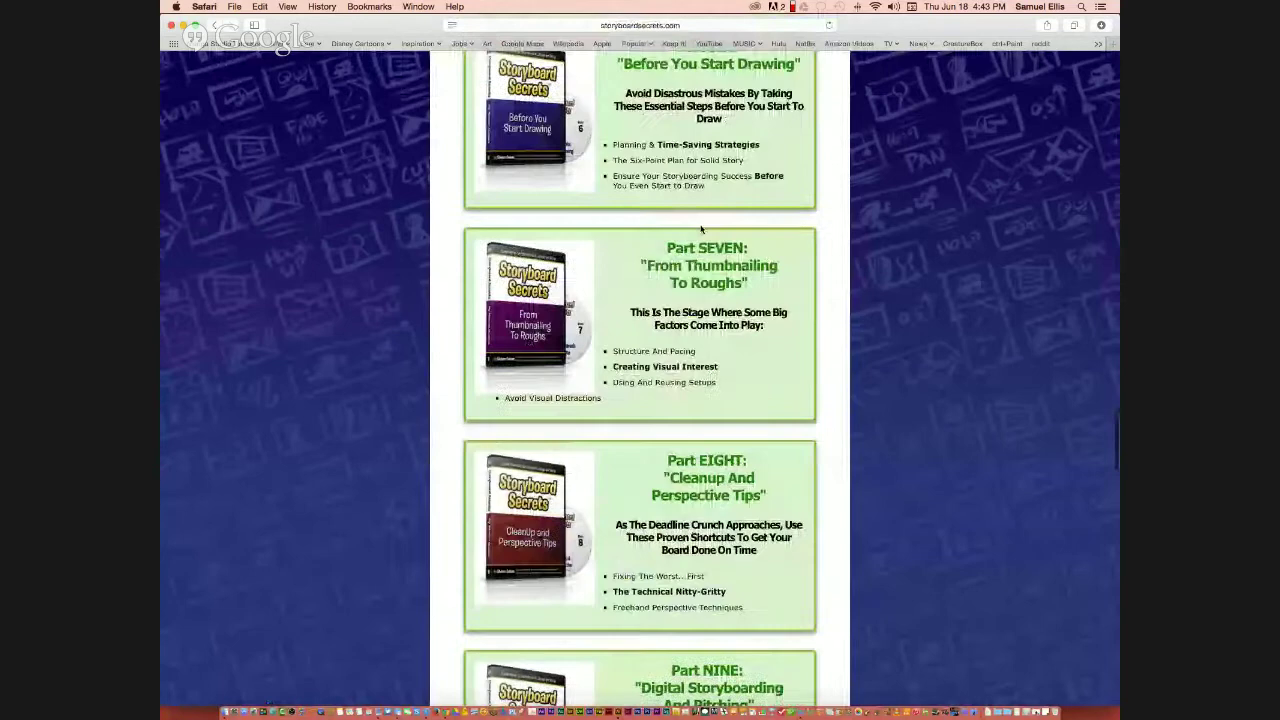
{"action": "scroll", "coordinate": [701, 229], "scroll_direction": "down", "scroll_amount": 20}
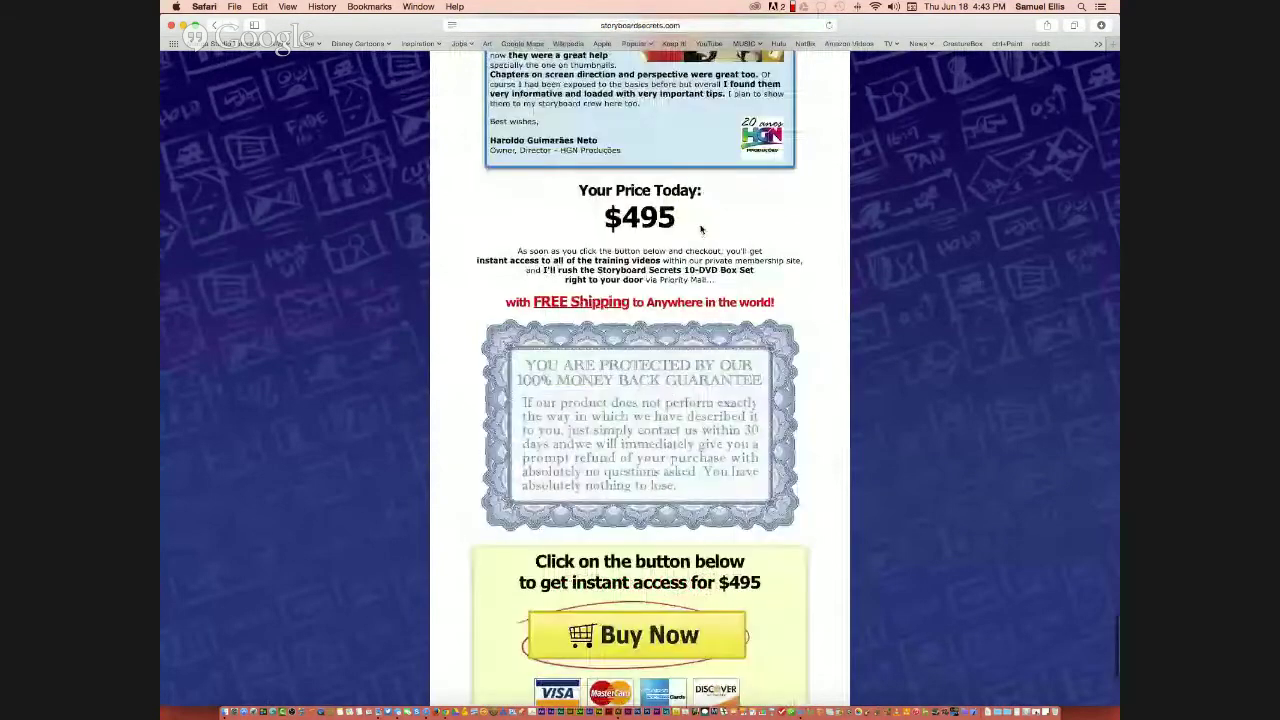
{"action": "scroll", "coordinate": [670, 233], "scroll_direction": "up", "scroll_amount": 3}
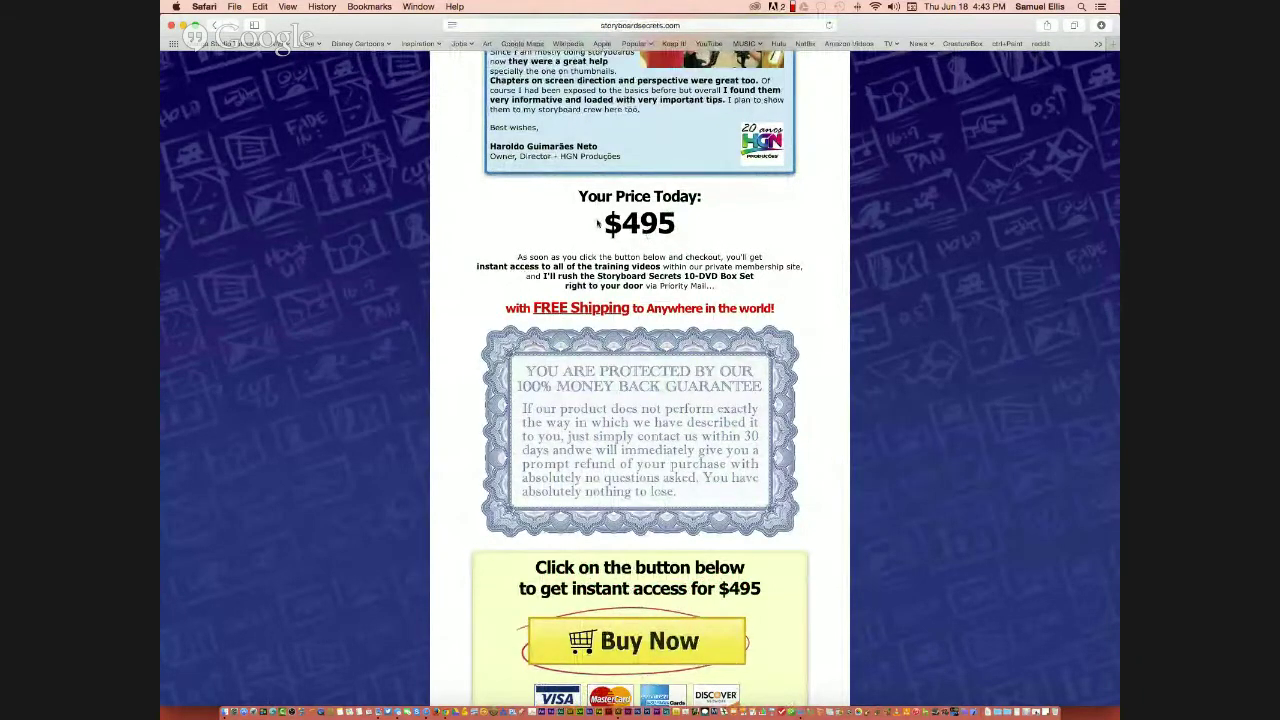
{"action": "left_click_drag", "start_coordinate": [590, 228], "coordinate": [687, 223]}
{"action": "scroll", "coordinate": [635, 250], "scroll_direction": "up", "scroll_amount": 15}
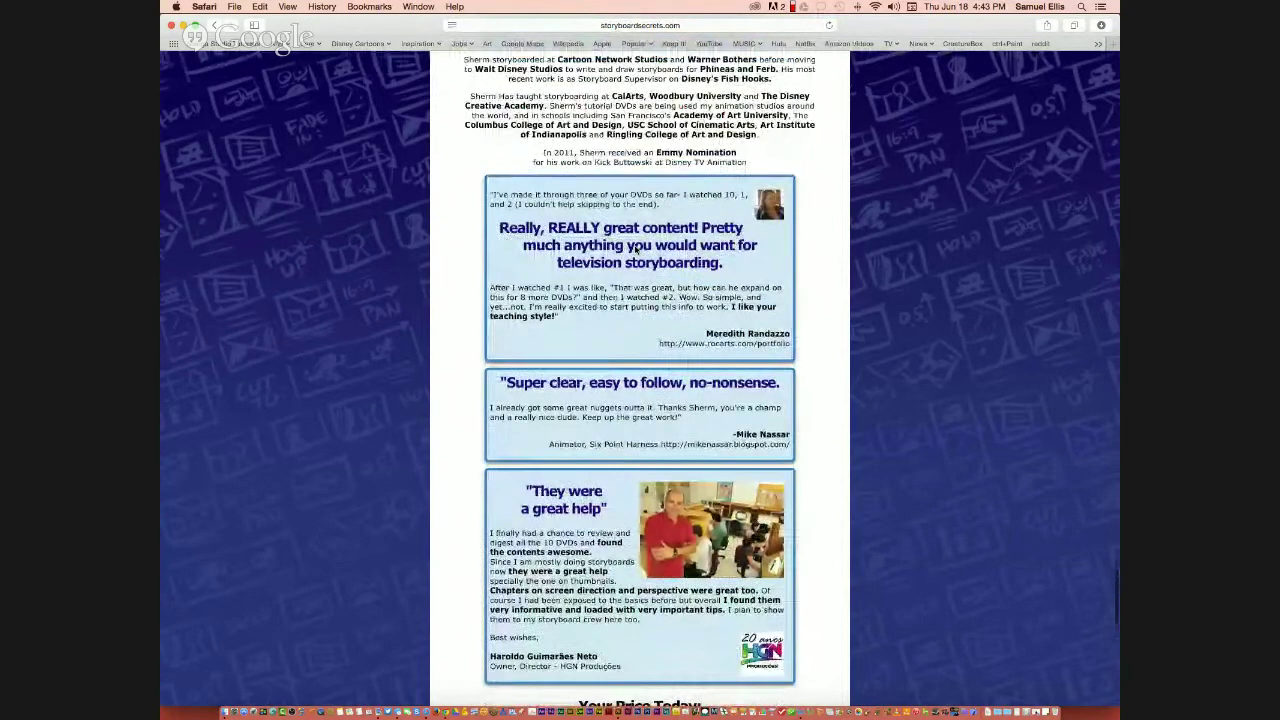
{"action": "scroll", "coordinate": [635, 250], "scroll_direction": "up", "scroll_amount": 10}
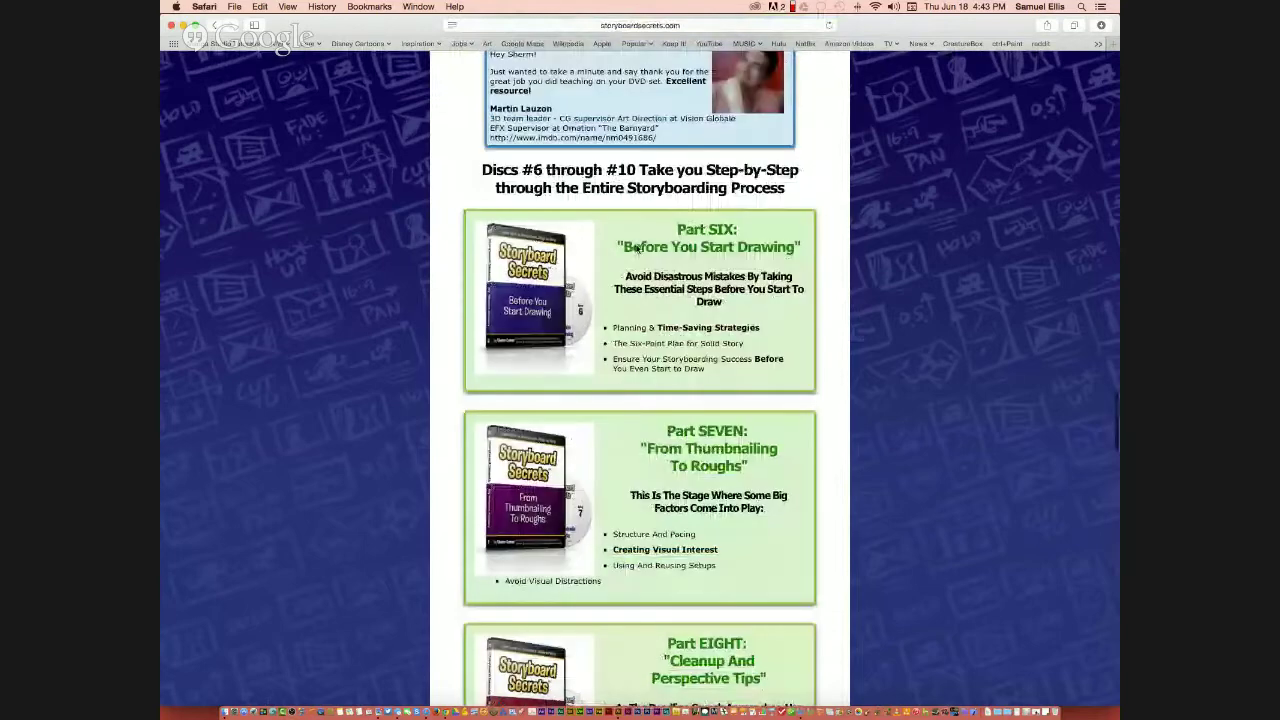
{"action": "scroll", "coordinate": [636, 249], "scroll_direction": "down", "scroll_amount": 8}
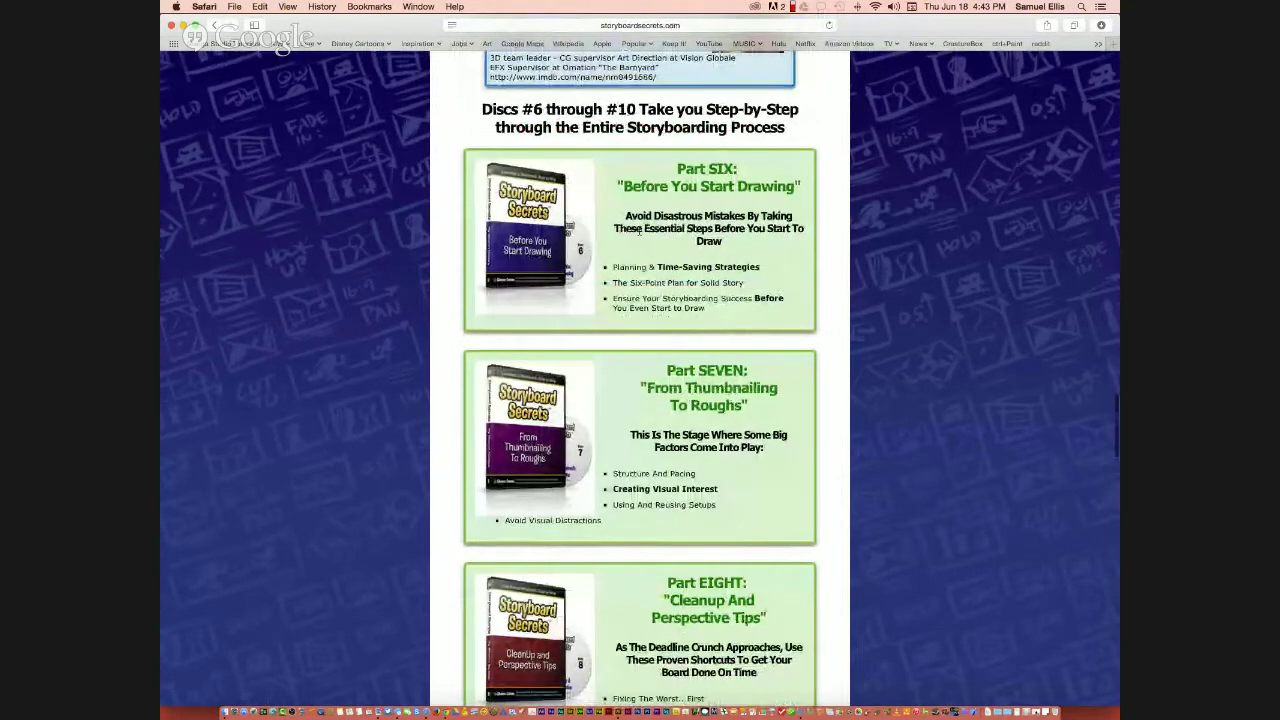
{"action": "scroll", "coordinate": [639, 231], "scroll_direction": "down", "scroll_amount": 13}
{"action": "scroll", "coordinate": [637, 233], "scroll_direction": "up", "scroll_amount": 3}
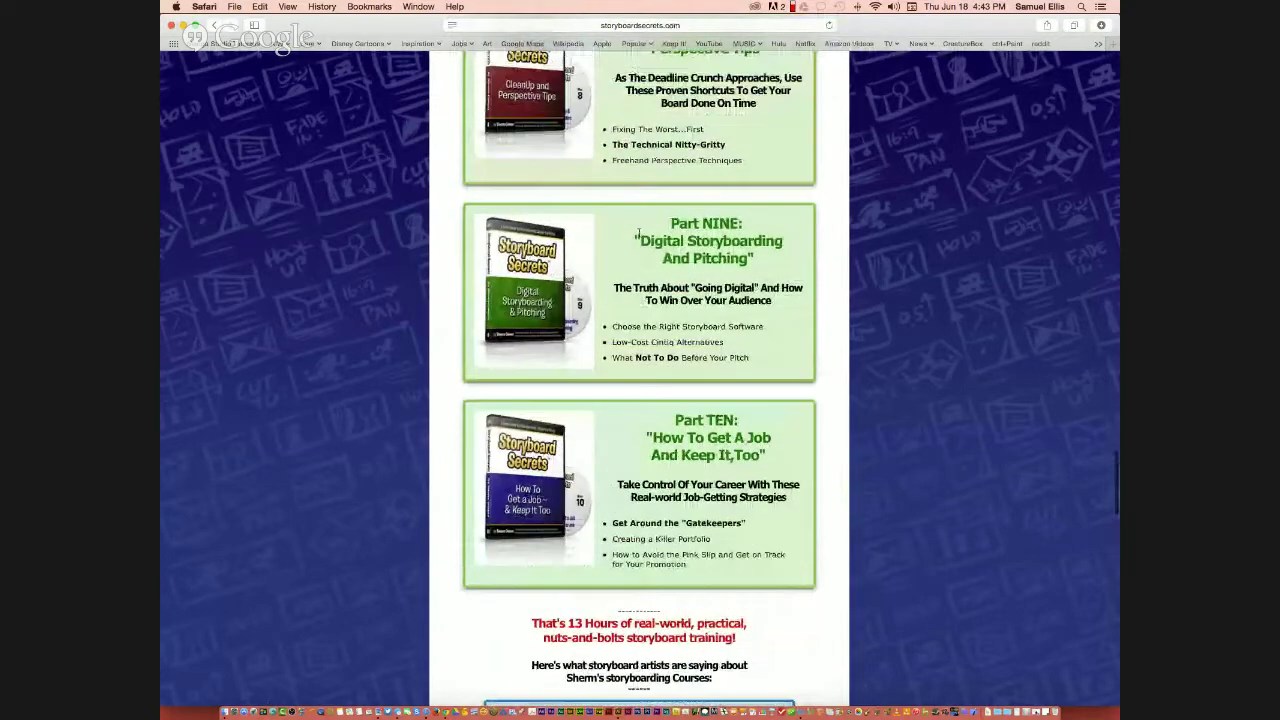
{"action": "scroll", "coordinate": [638, 233], "scroll_direction": "up", "scroll_amount": 15}
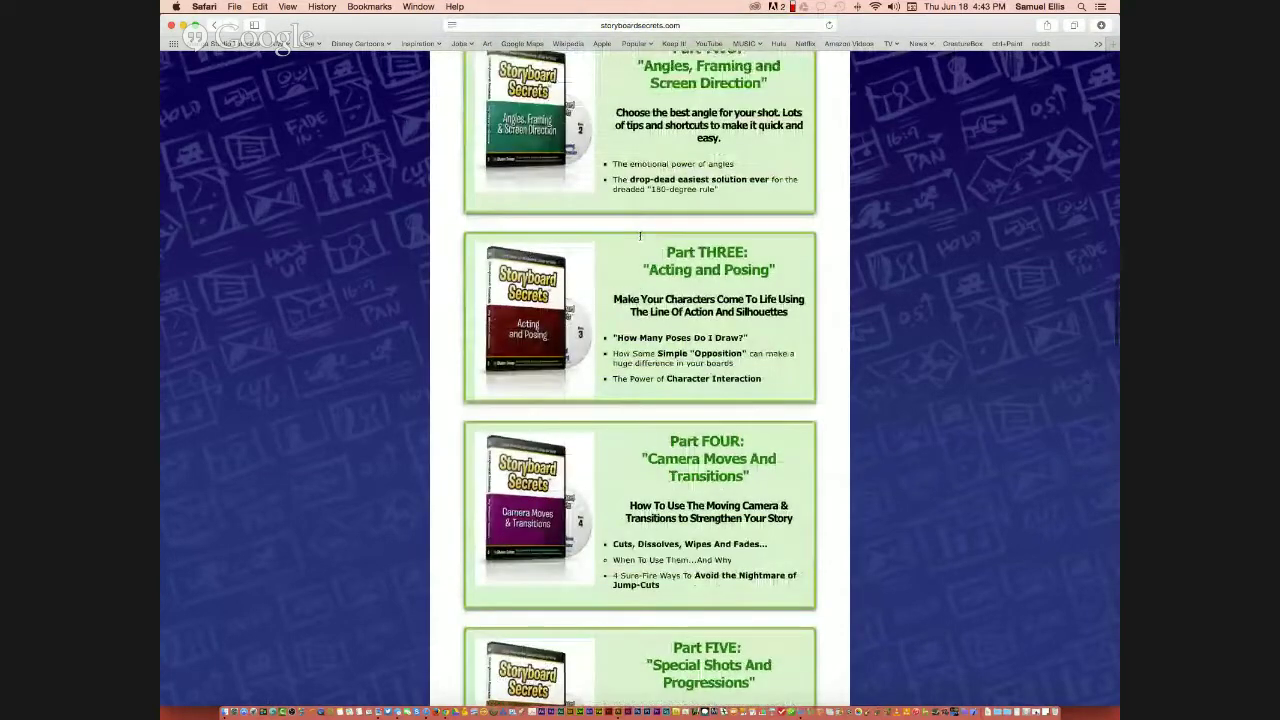
{"action": "scroll", "coordinate": [640, 236], "scroll_direction": "up", "scroll_amount": 15}
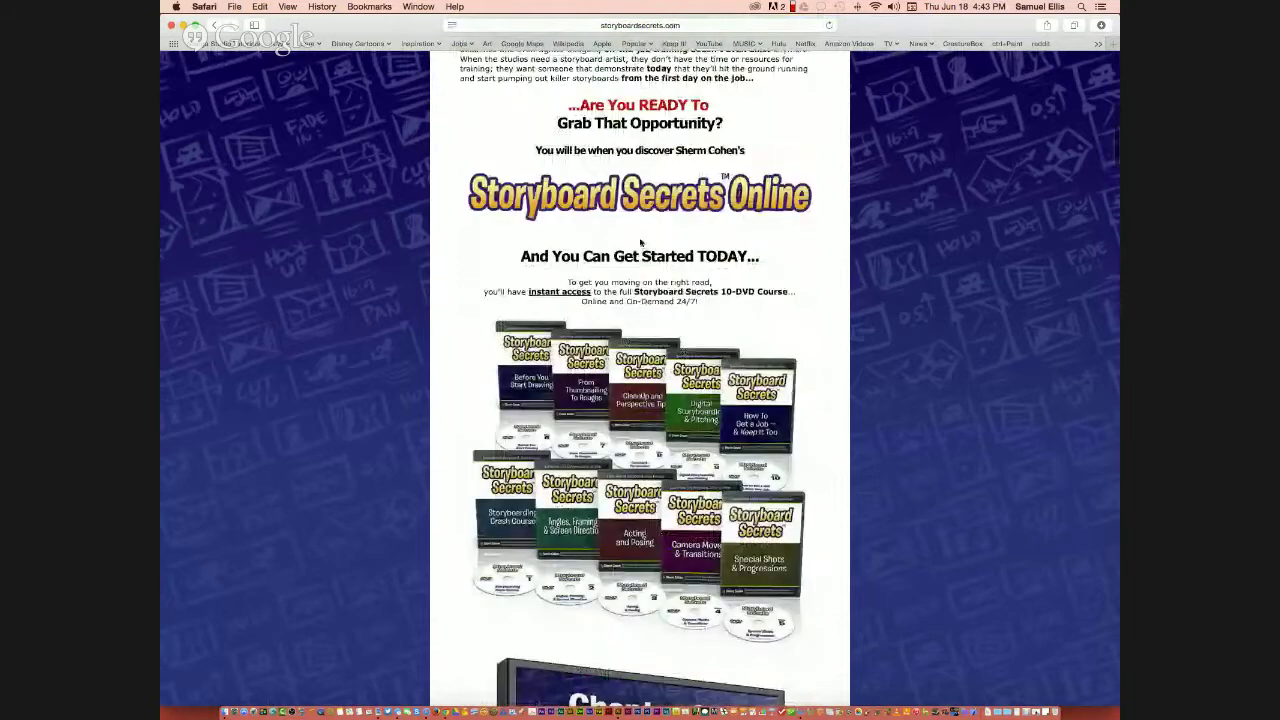
{"action": "scroll", "coordinate": [641, 242], "scroll_direction": "up", "scroll_amount": 6}
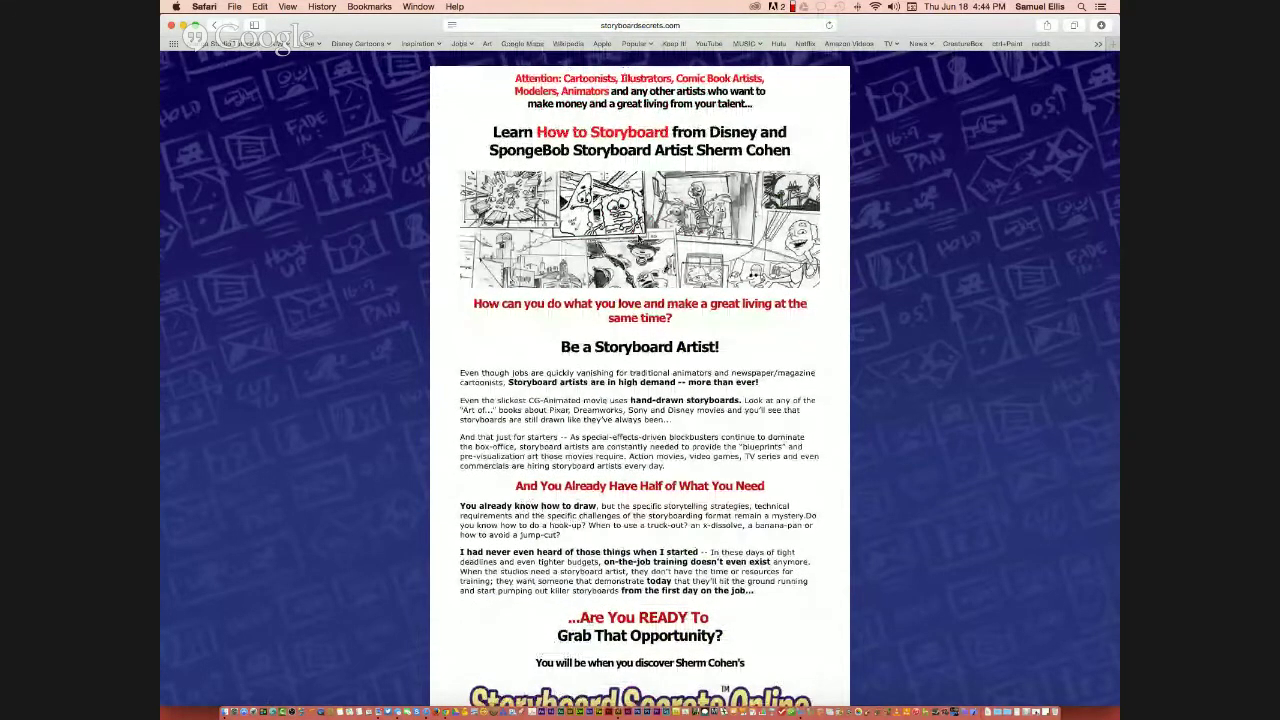
{"action": "left_click", "coordinate": [537, 27]}
- Load the Cartoon SNAP blog via 'cartoons', then open the artist's blog by typing 'man'
{"action": "type", "text": "ca"}
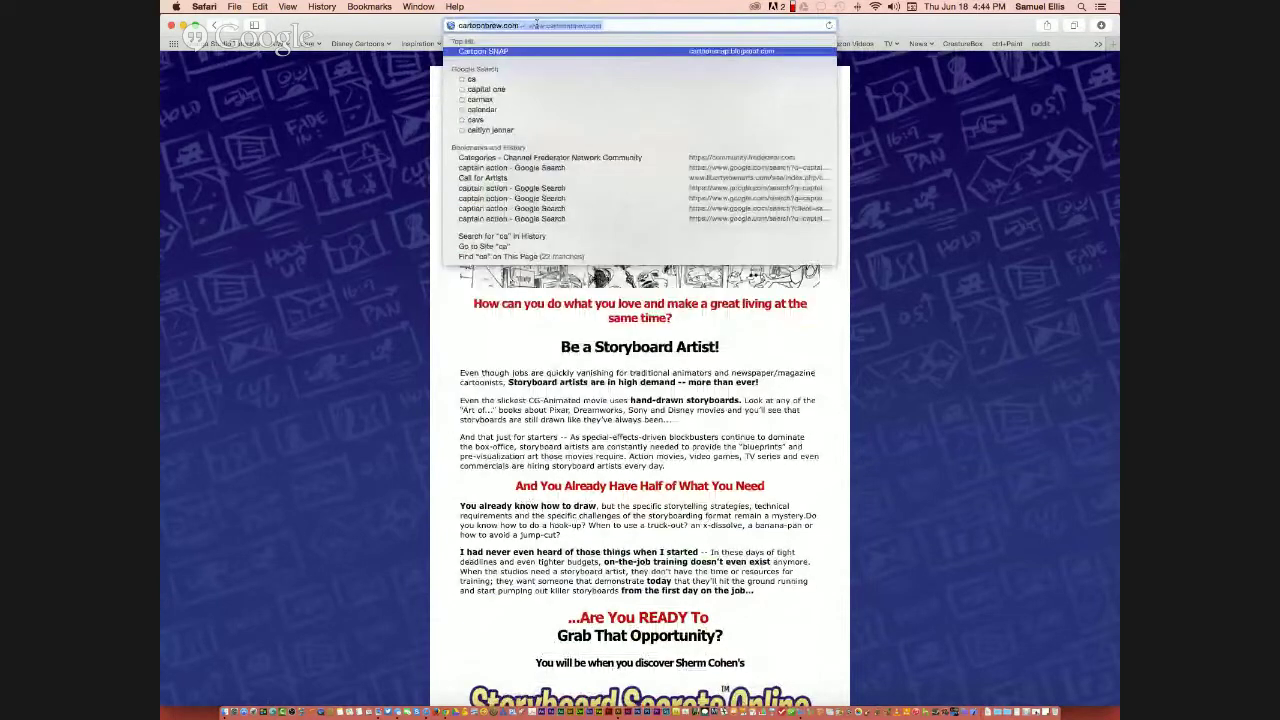
{"action": "type", "text": "rto"}
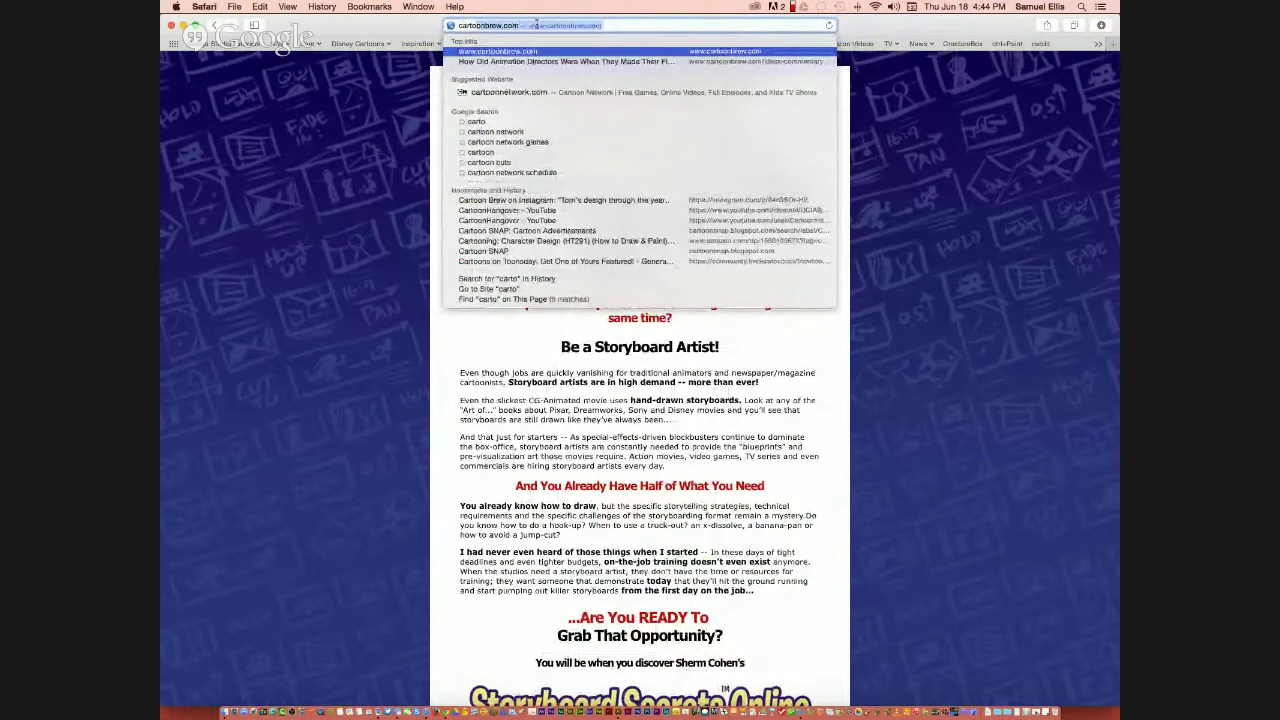
{"action": "type", "text": "onsnap.blogspot"}
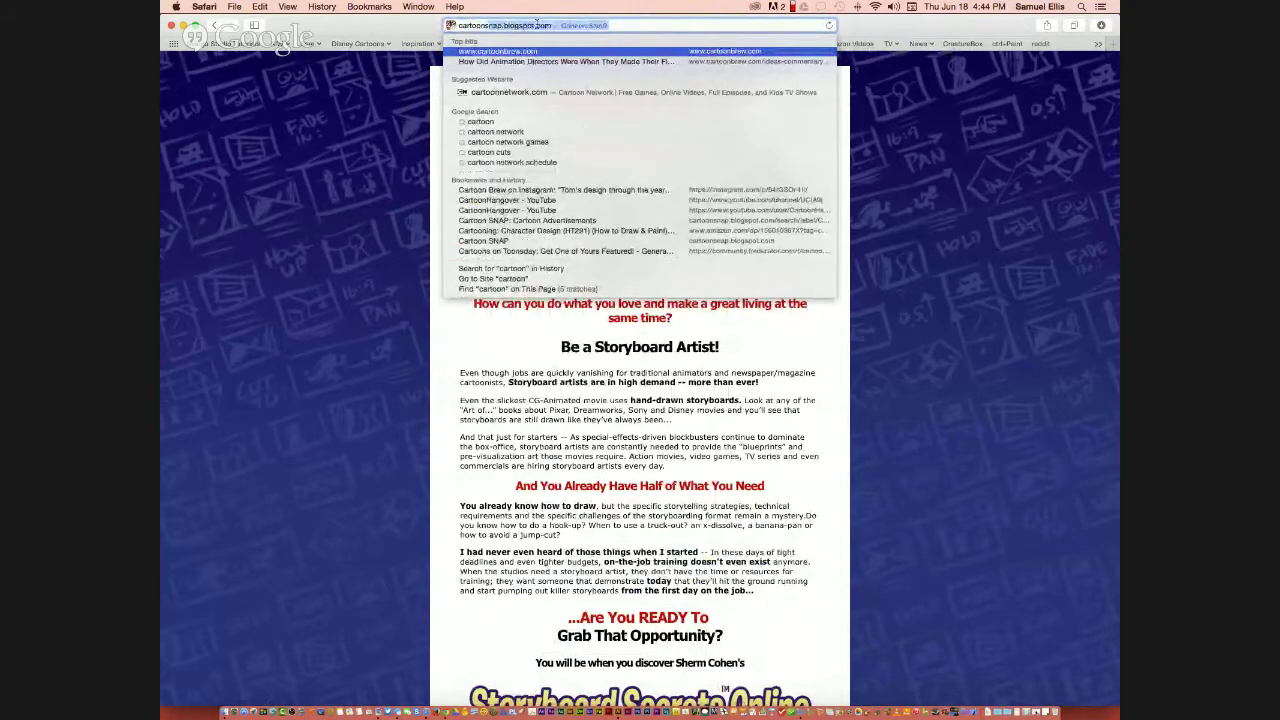
{"action": "key", "text": "Return"}
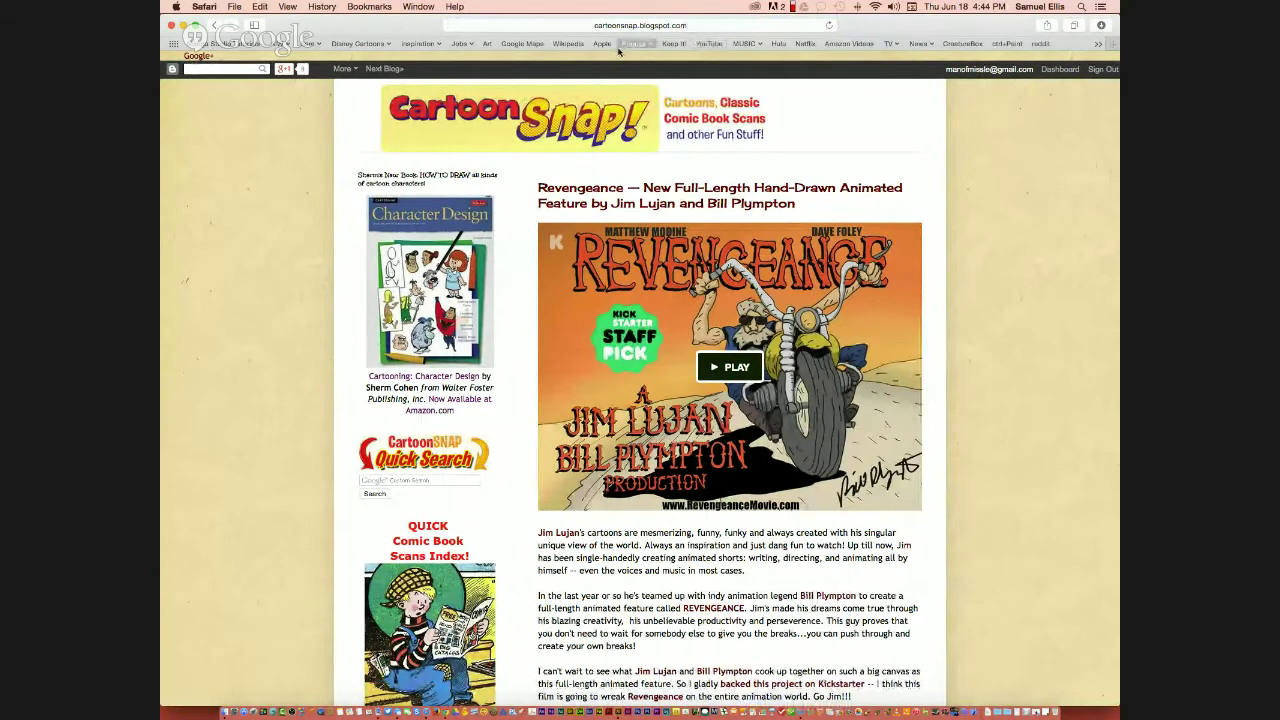
{"action": "key", "text": "super+l"}
{"action": "type", "text": "manofmissle"}
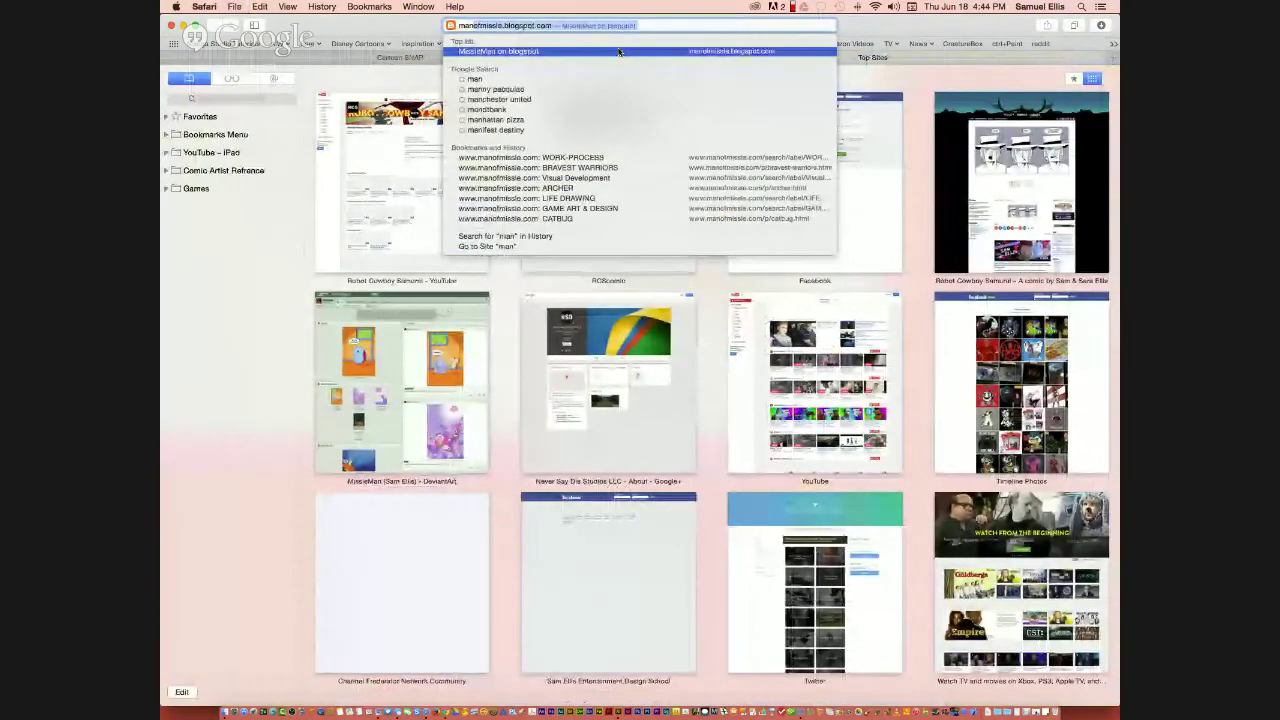
{"action": "key", "text": "Return"}
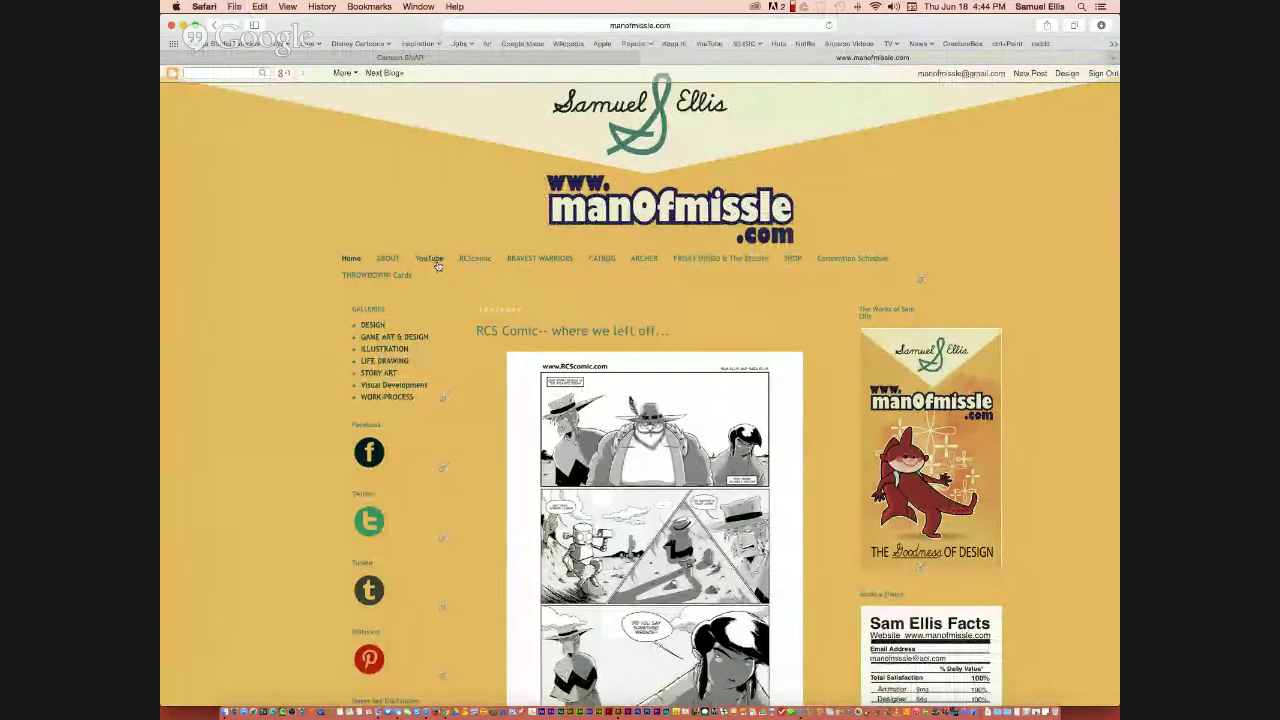
- Open the BRAVEST WARRIORS page and view two more comic pages in the enlarged view
{"action": "left_click", "coordinate": [548, 261]}
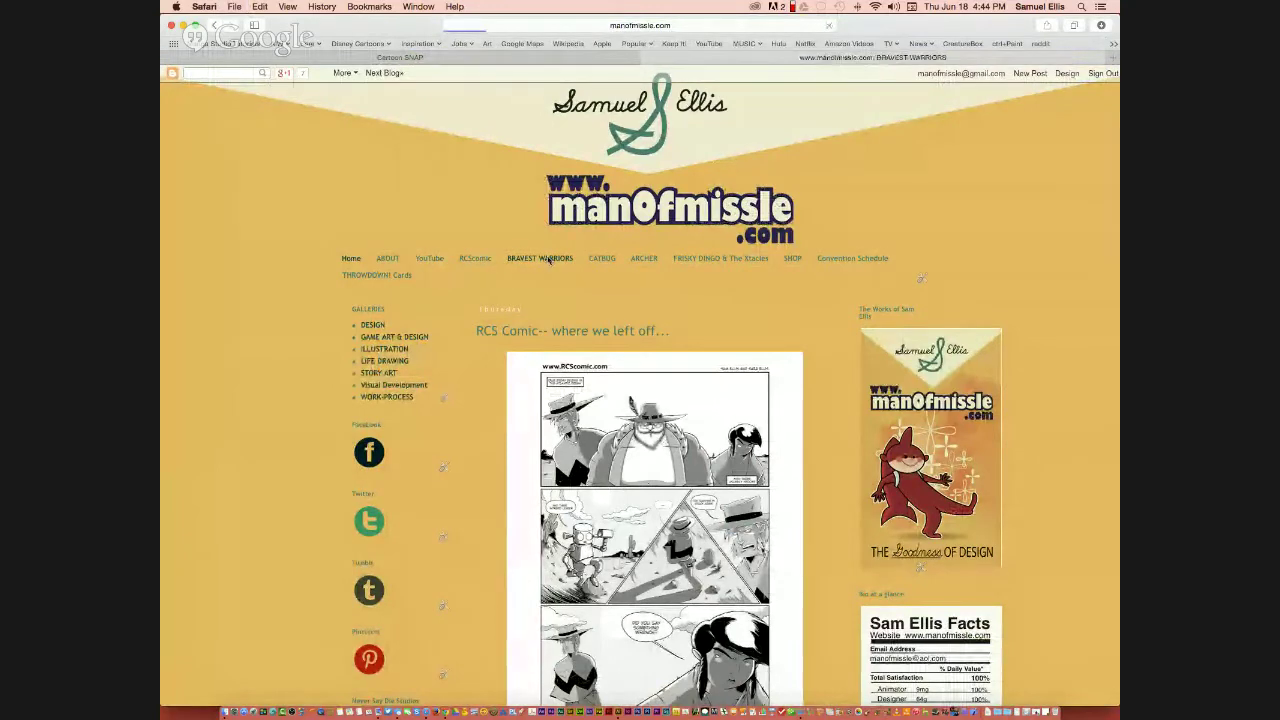
{"action": "scroll", "coordinate": [560, 260], "scroll_direction": "down", "scroll_amount": 5}
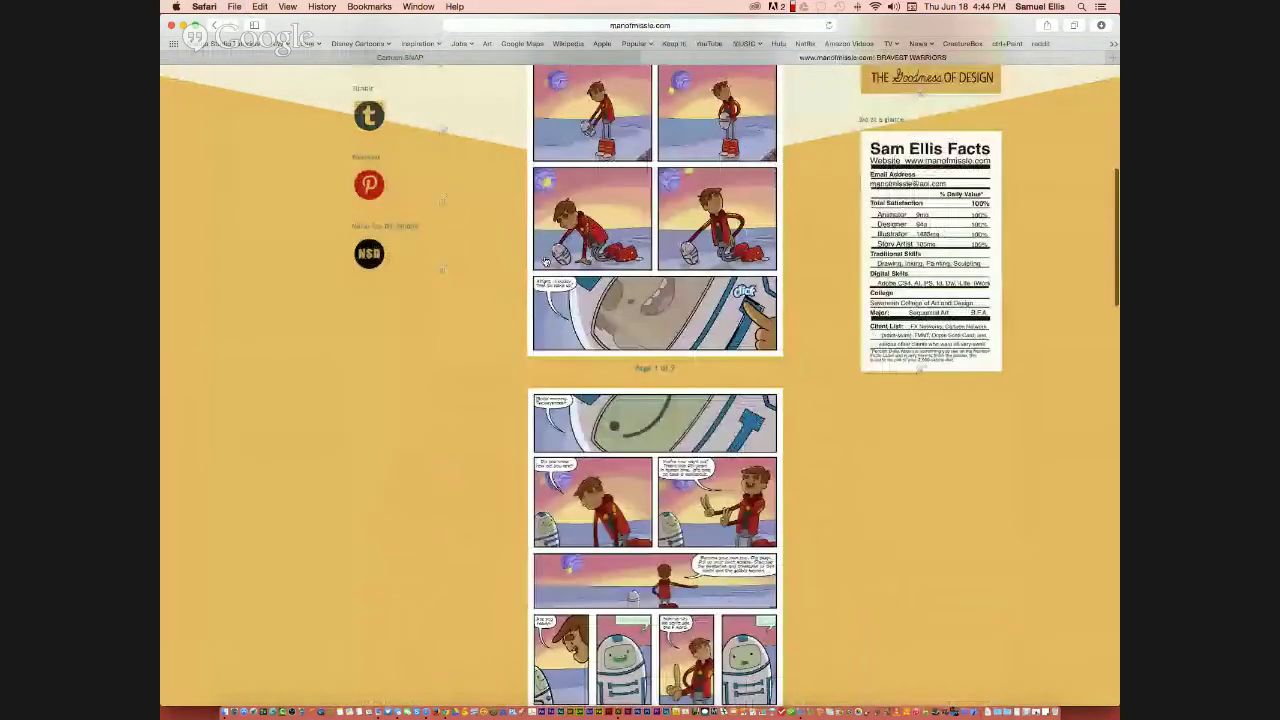
{"action": "left_click", "coordinate": [625, 257]}
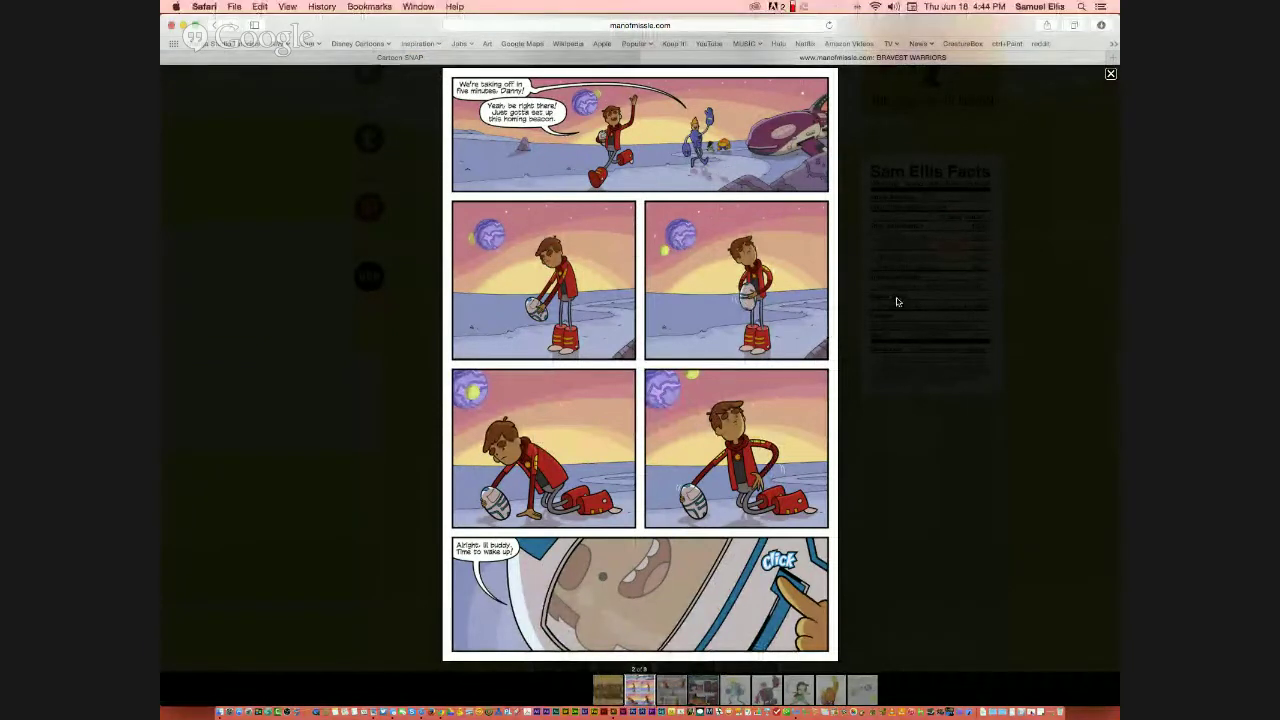
{"action": "key", "text": "Right"}
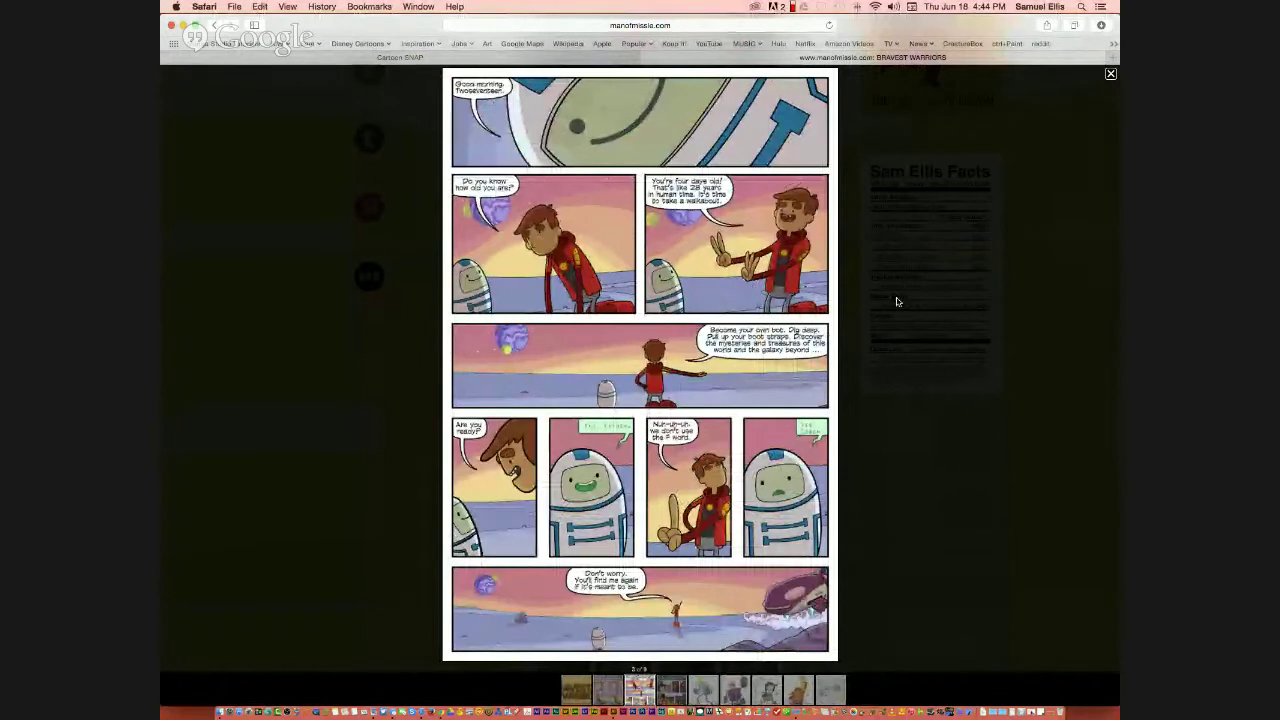
{"action": "key", "text": "Right"}
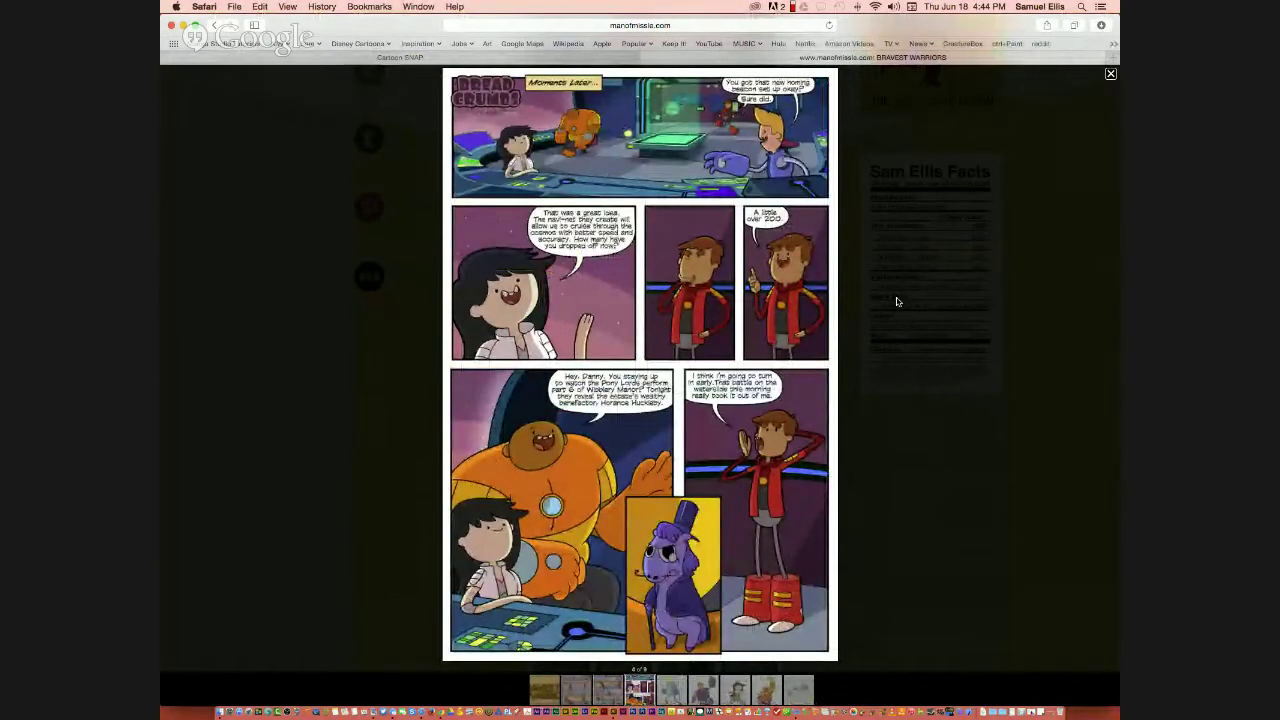
{"action": "key", "text": "Escape"}
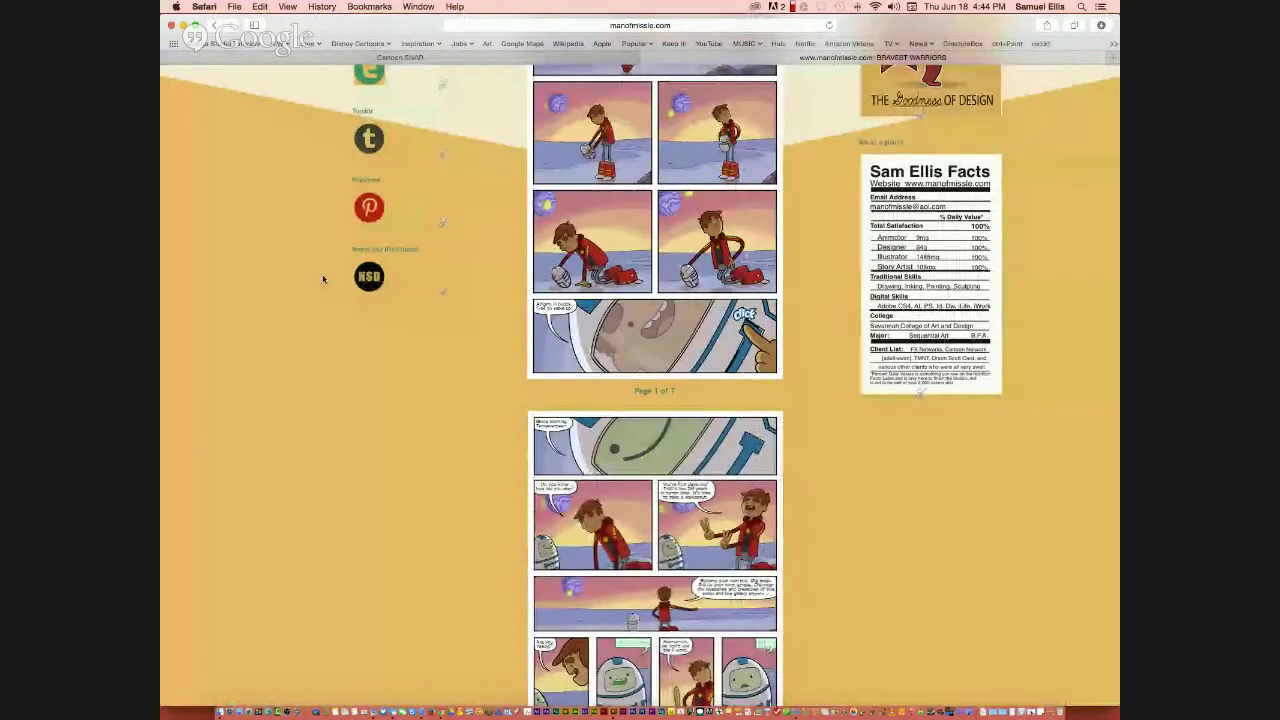
{"action": "scroll", "coordinate": [321, 279], "scroll_direction": "up", "scroll_amount": 5}
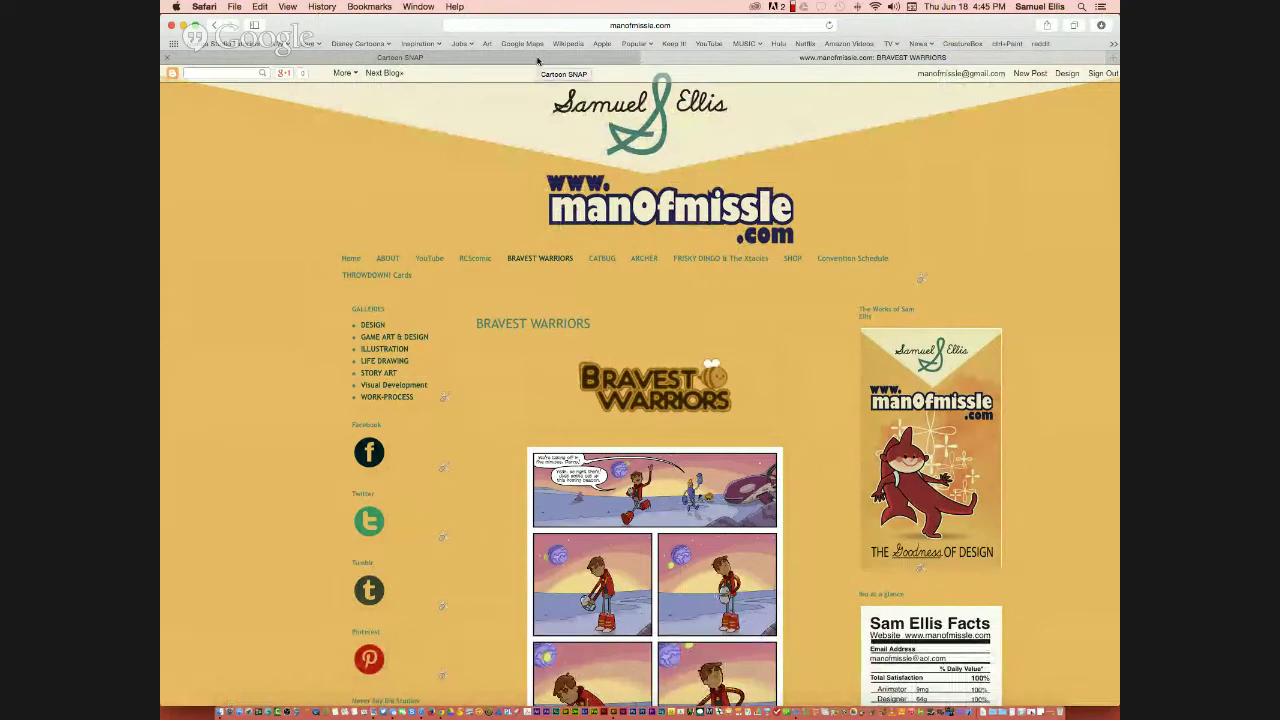
- Return to the Cartoon SNAP blog and list its Adobe Illustrator posts
{"action": "left_click", "coordinate": [537, 58]}
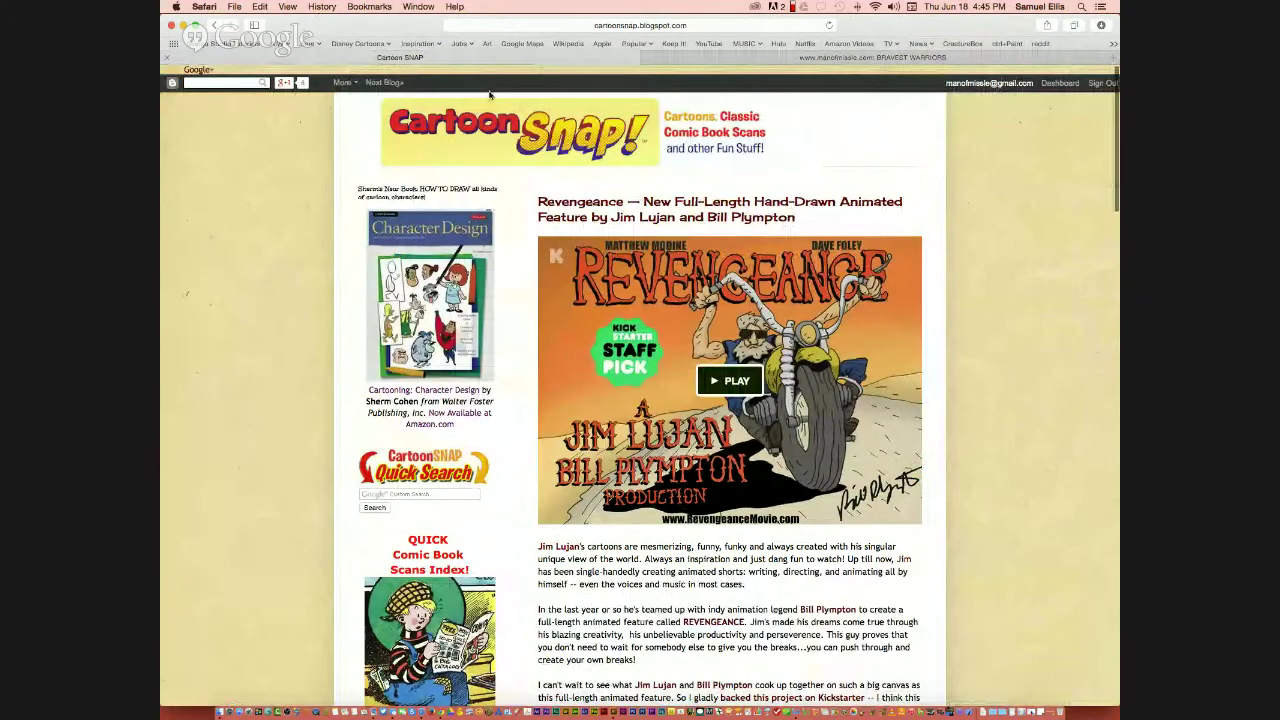
{"action": "scroll", "coordinate": [460, 123], "scroll_direction": "down", "scroll_amount": 2}
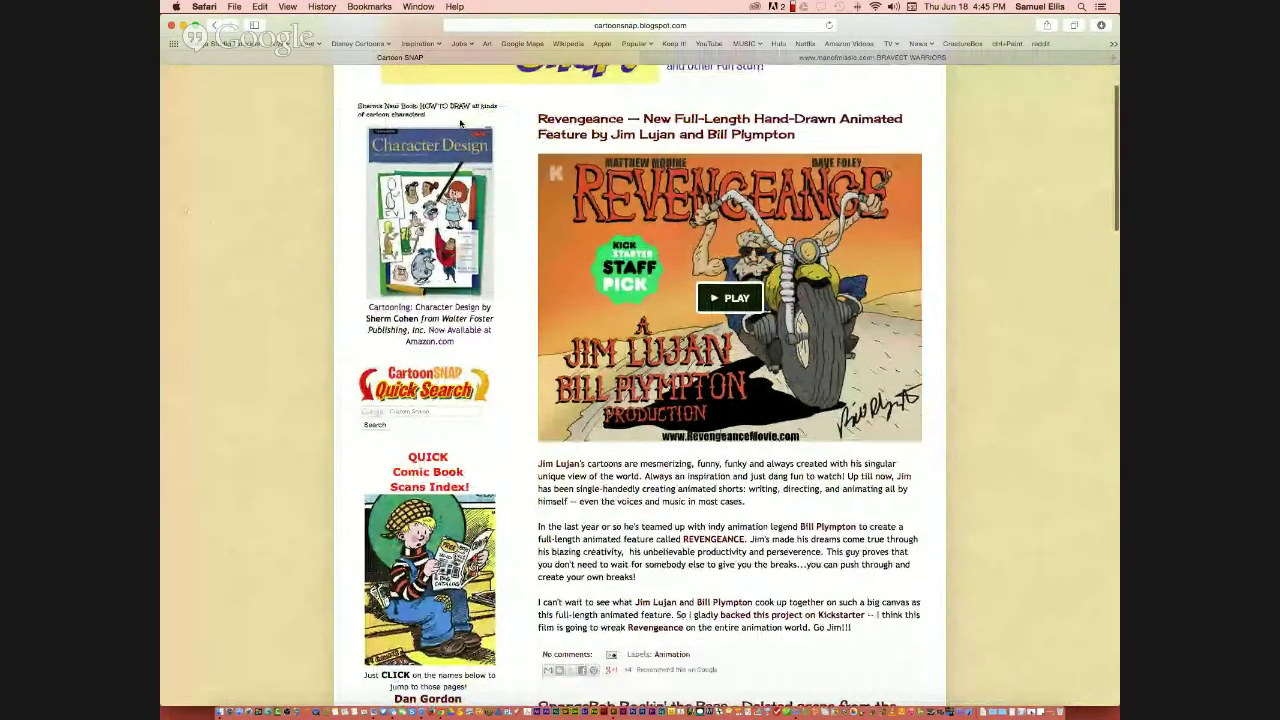
{"action": "scroll", "coordinate": [494, 233], "scroll_direction": "down", "scroll_amount": 10}
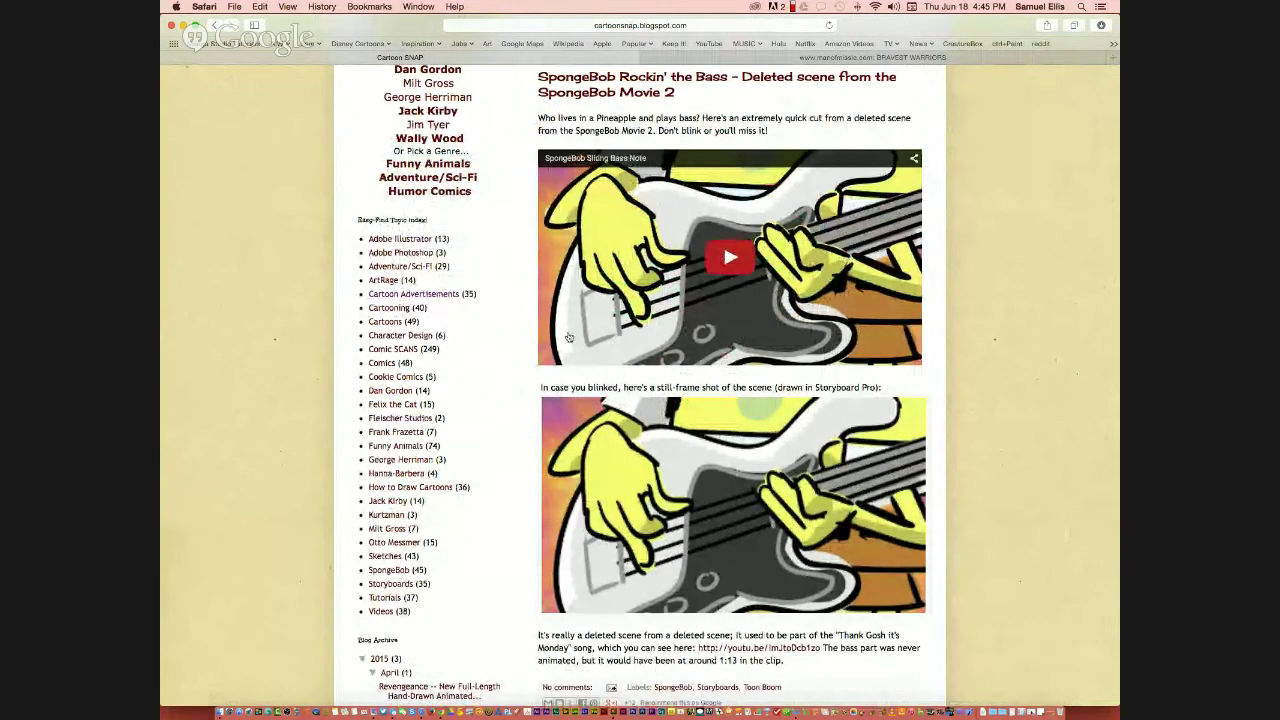
{"action": "left_click", "coordinate": [406, 245]}
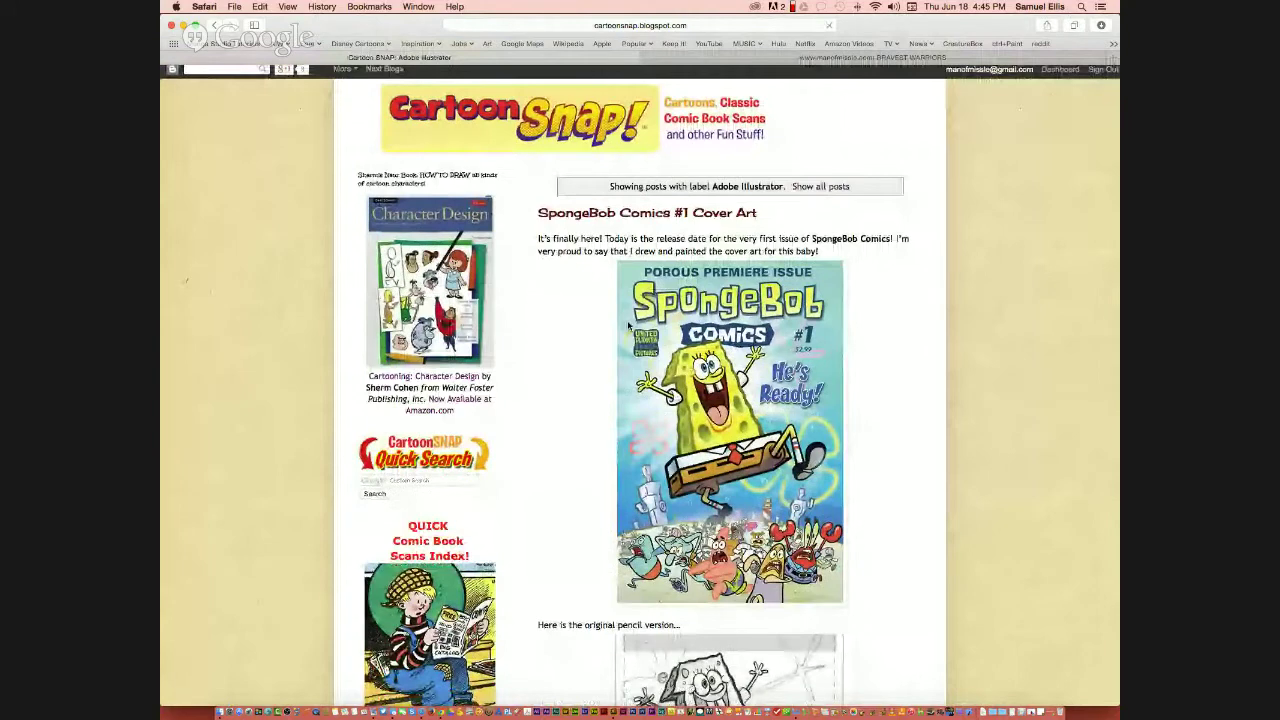
- View the Freehand Brushes post's full-size brush strokes image, then return to the post top
{"action": "scroll", "coordinate": [629, 326], "scroll_direction": "down", "scroll_amount": 10}
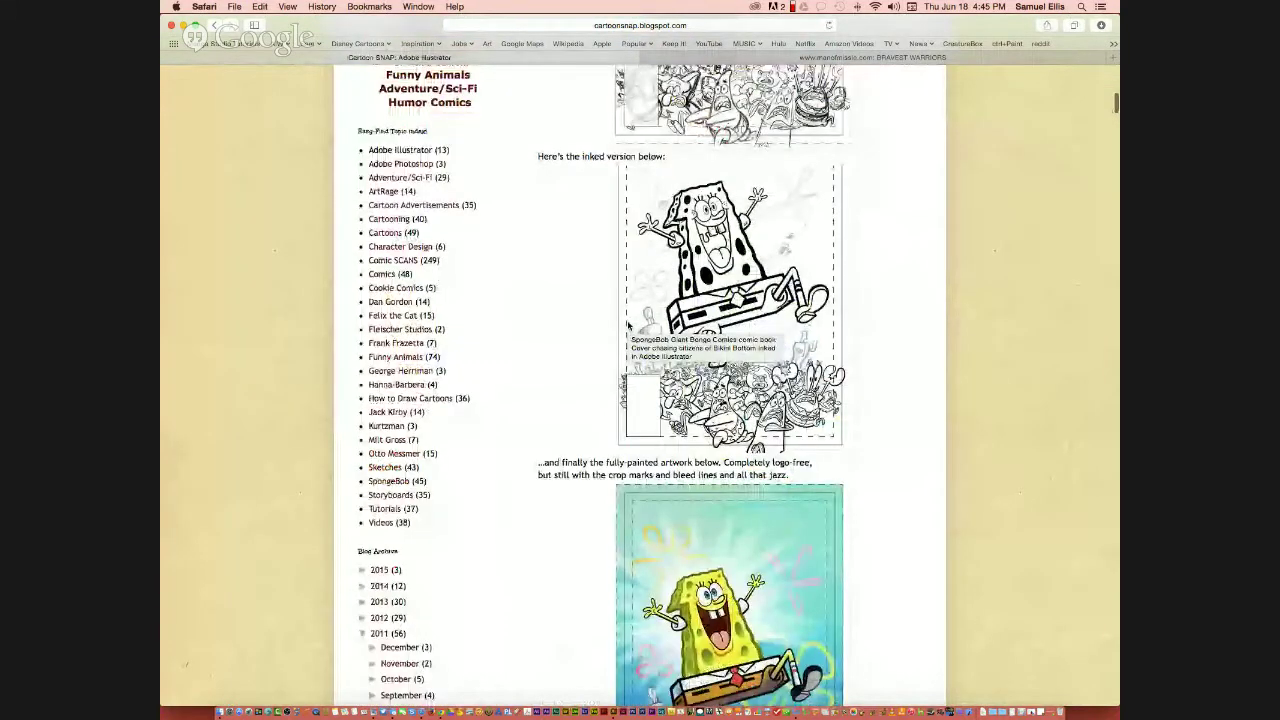
{"action": "scroll", "coordinate": [629, 326], "scroll_direction": "down", "scroll_amount": 10}
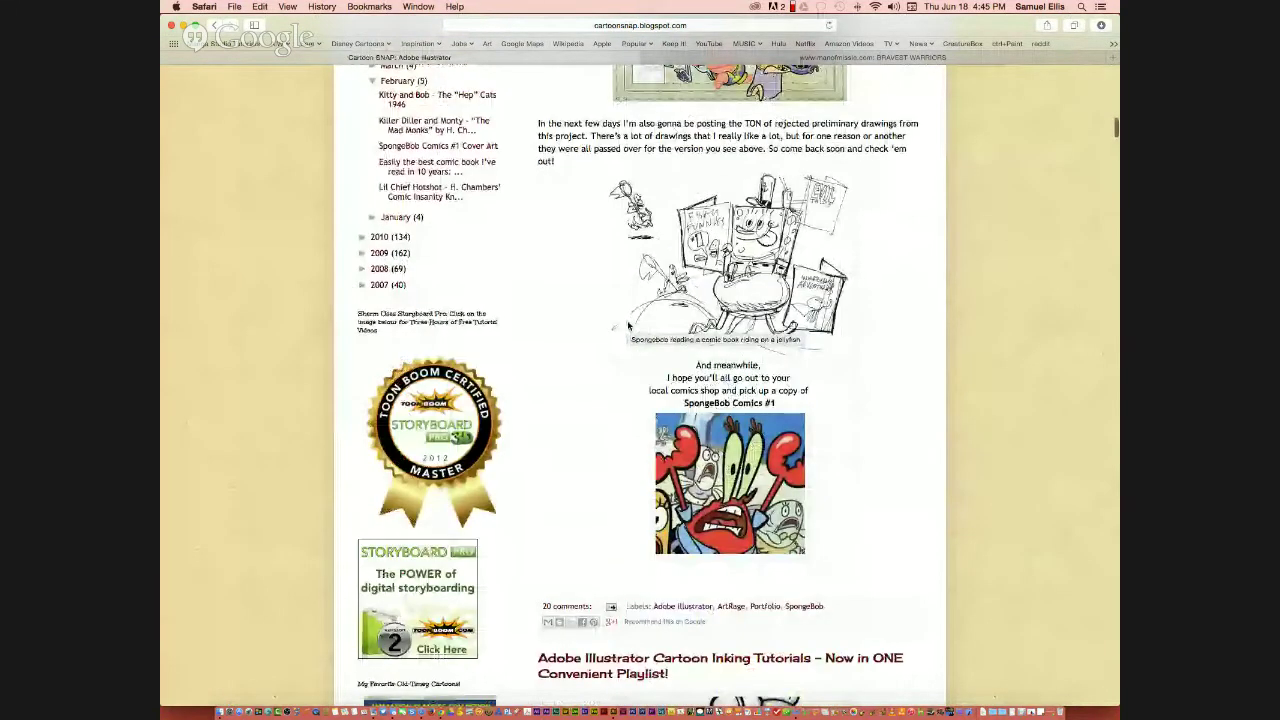
{"action": "scroll", "coordinate": [628, 326], "scroll_direction": "down", "scroll_amount": 15}
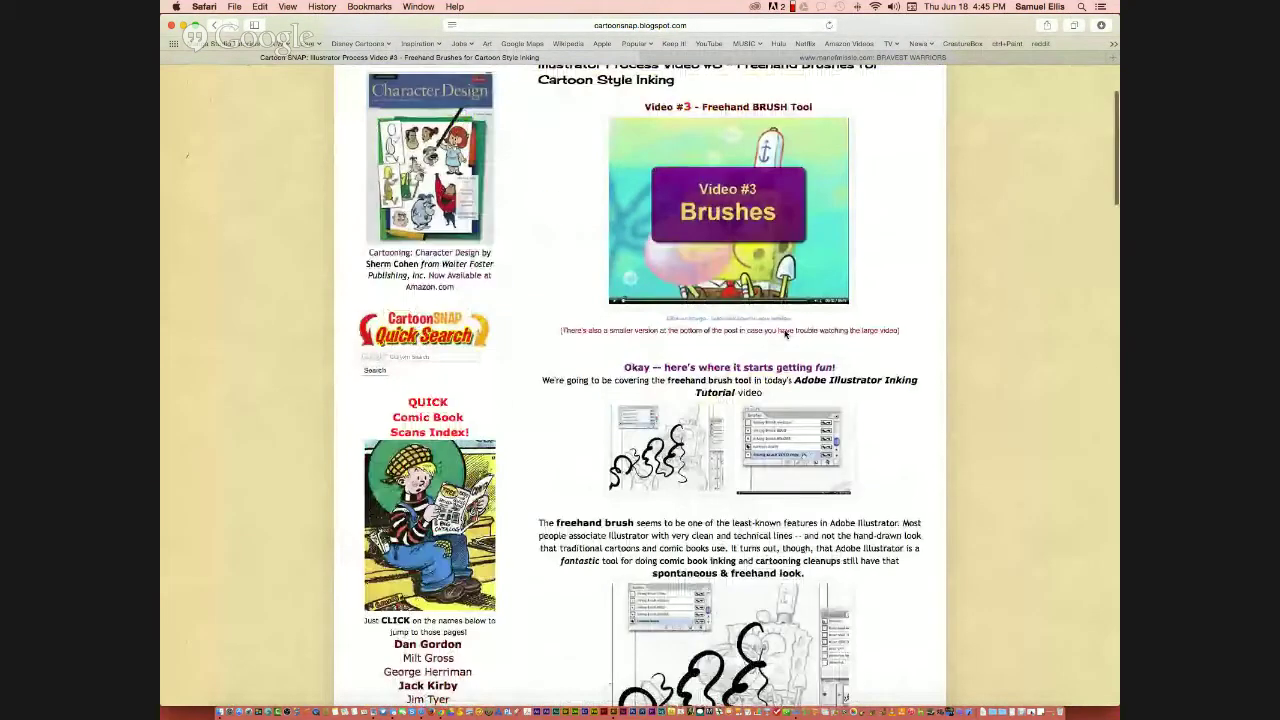
{"action": "scroll", "coordinate": [786, 333], "scroll_direction": "down", "scroll_amount": 3}
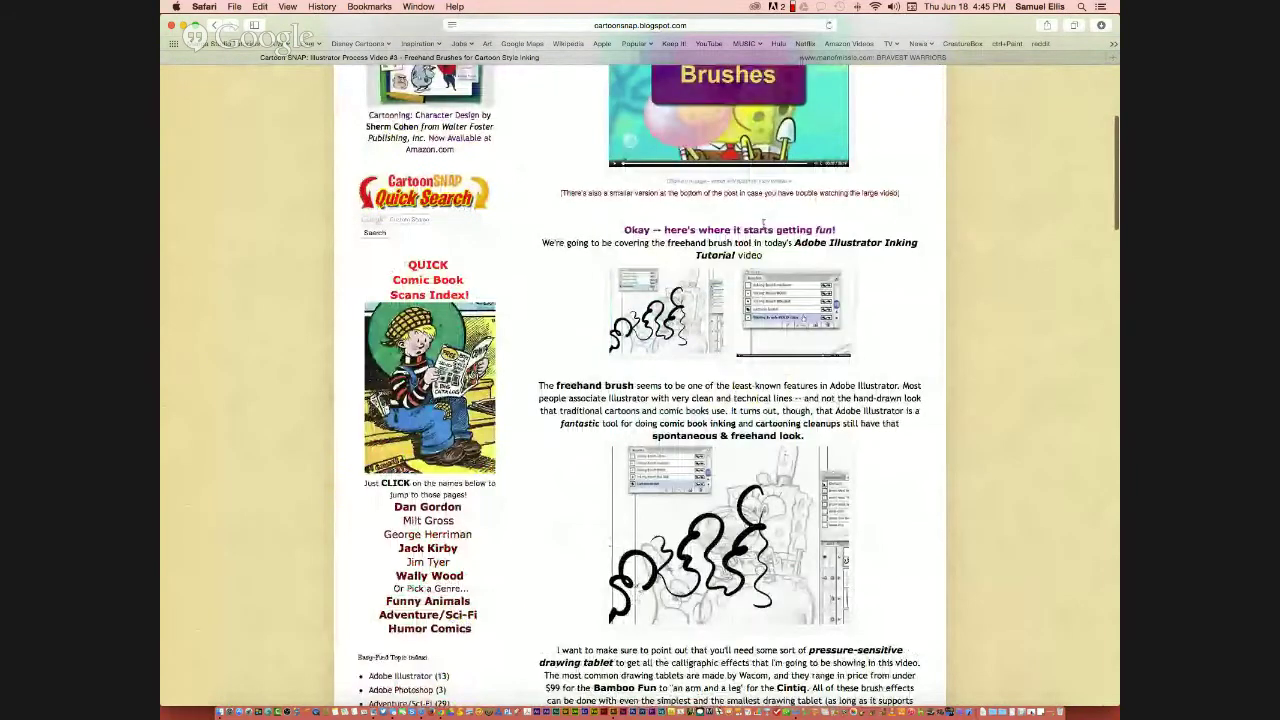
{"action": "left_click", "coordinate": [683, 473]}
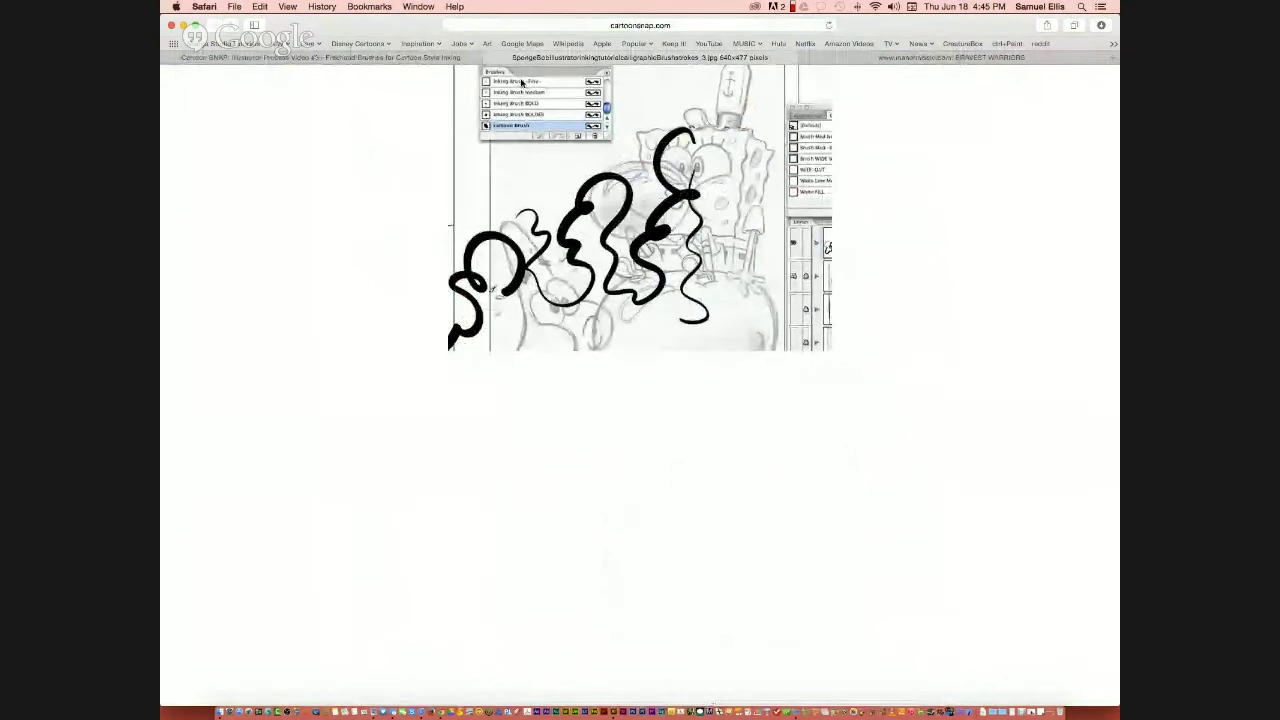
{"action": "scroll", "coordinate": [521, 82], "scroll_direction": "up", "scroll_amount": 5}
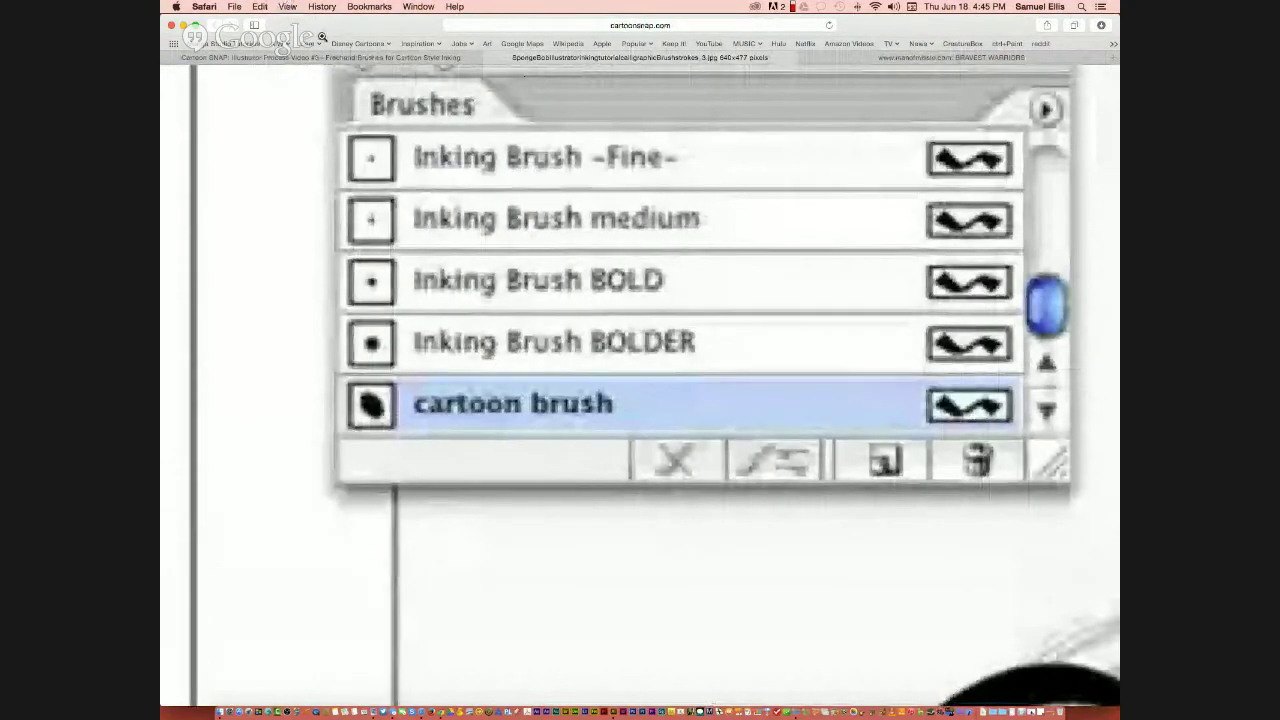
{"action": "scroll", "coordinate": [322, 37], "scroll_direction": "down", "scroll_amount": 5}
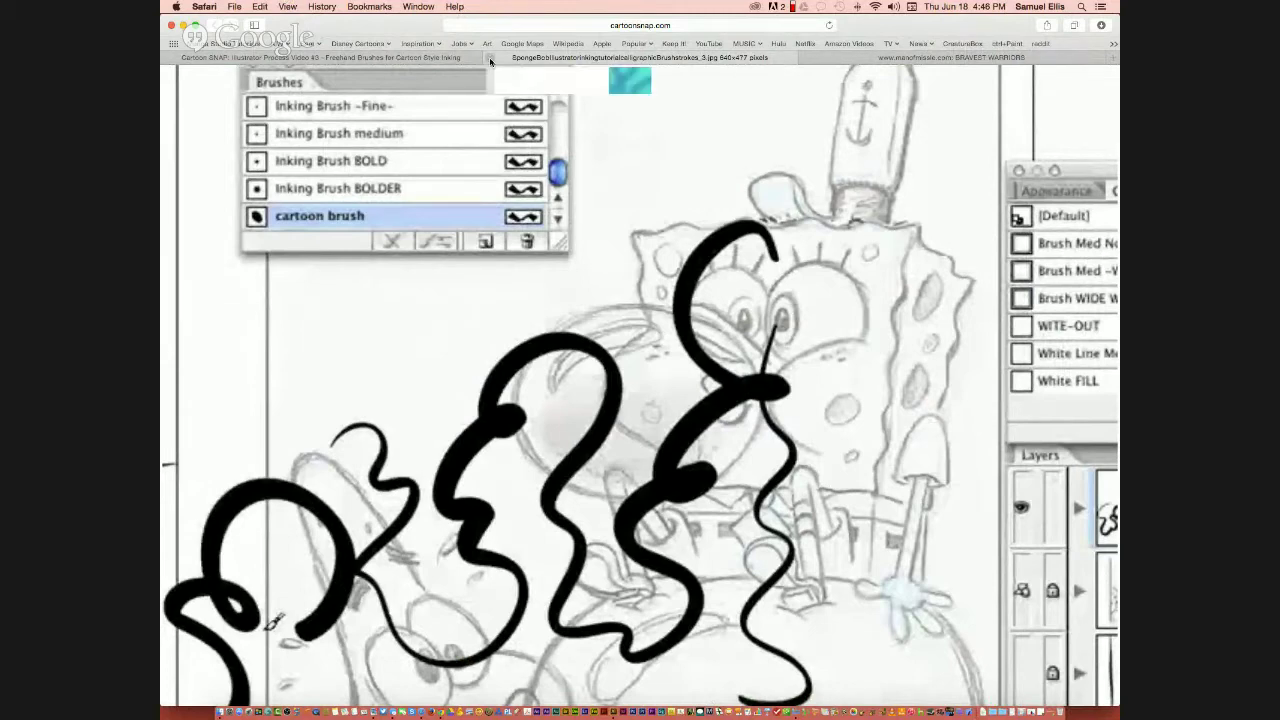
{"action": "left_click", "coordinate": [490, 61]}
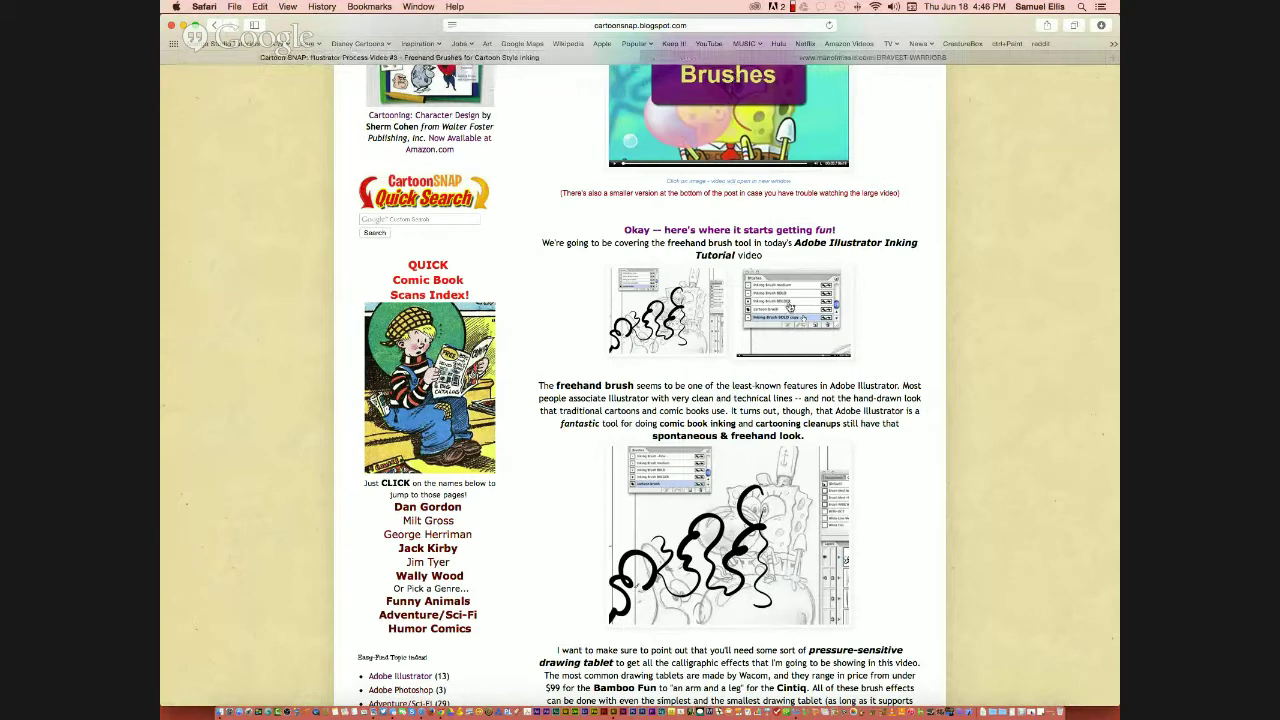
{"action": "scroll", "coordinate": [775, 295], "scroll_direction": "up", "scroll_amount": 5}
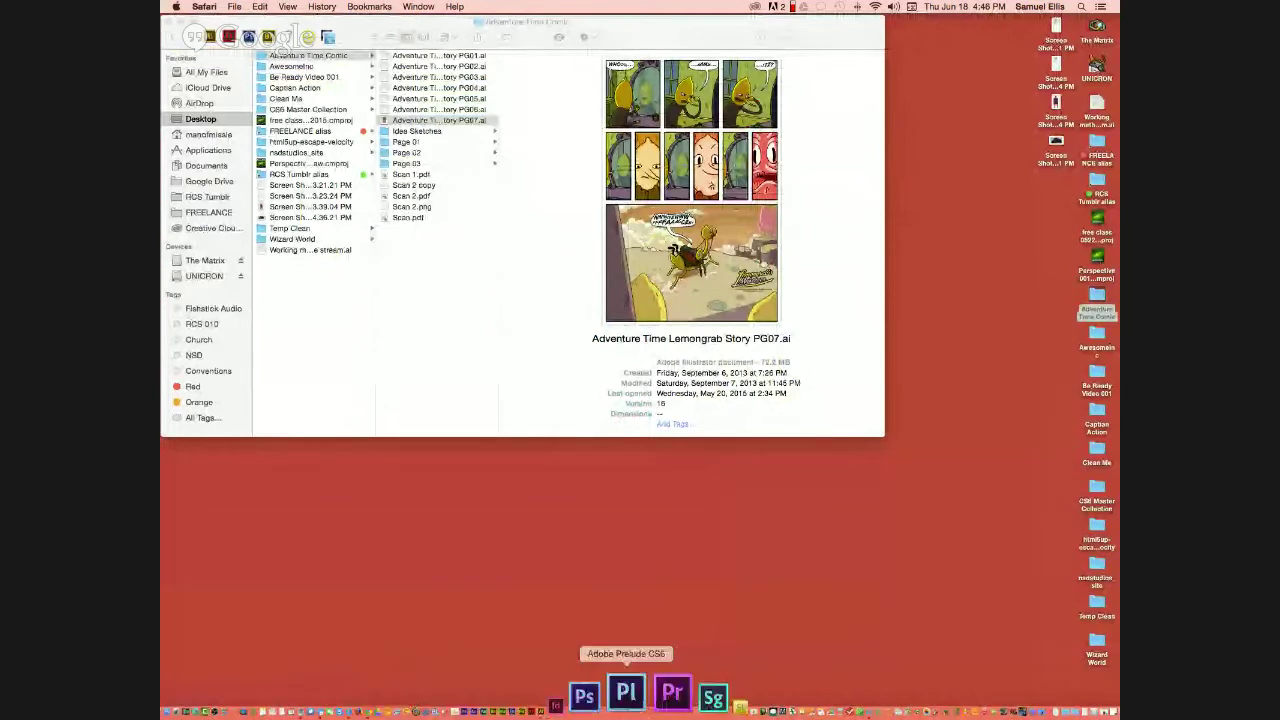
- Switch to Illustrator showing Adventure Time Lemongrab Story PG07.ai
{"action": "key", "text": "cmd+Tab"}
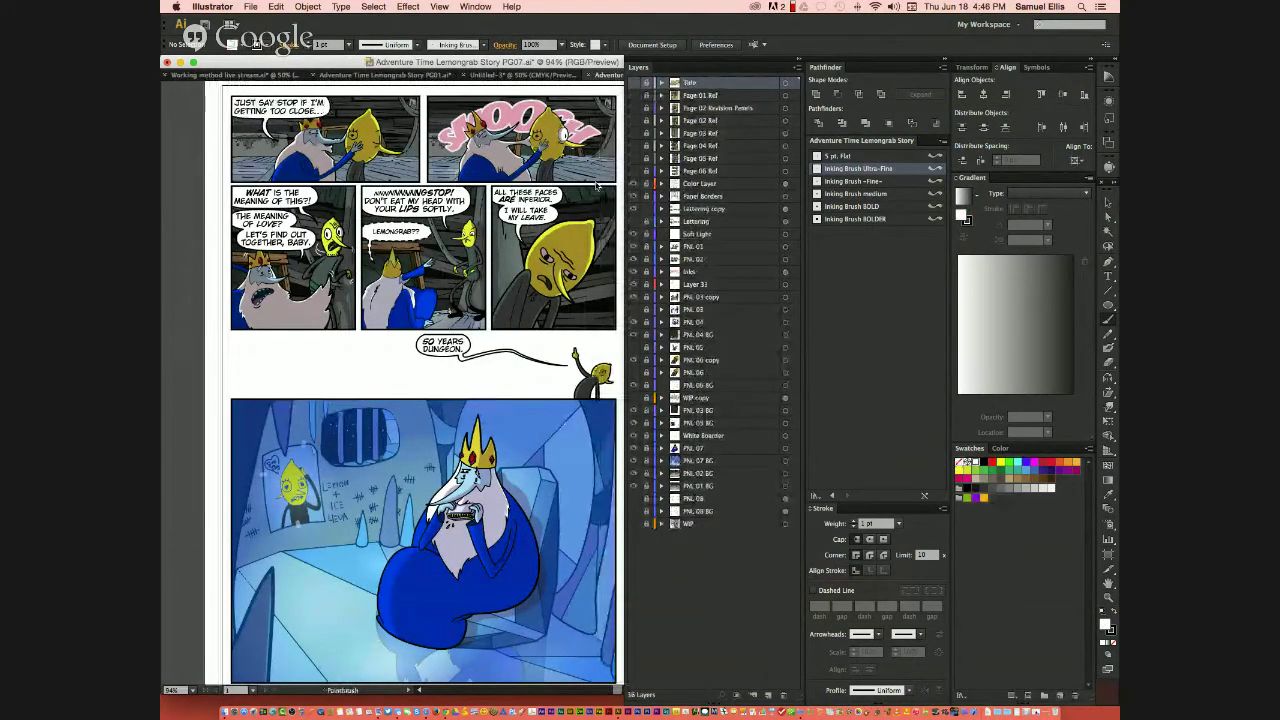
- Show the Lemongrab's Makeover title, add a new layer, and zoom in on panel one
{"action": "left_click", "coordinate": [634, 84]}
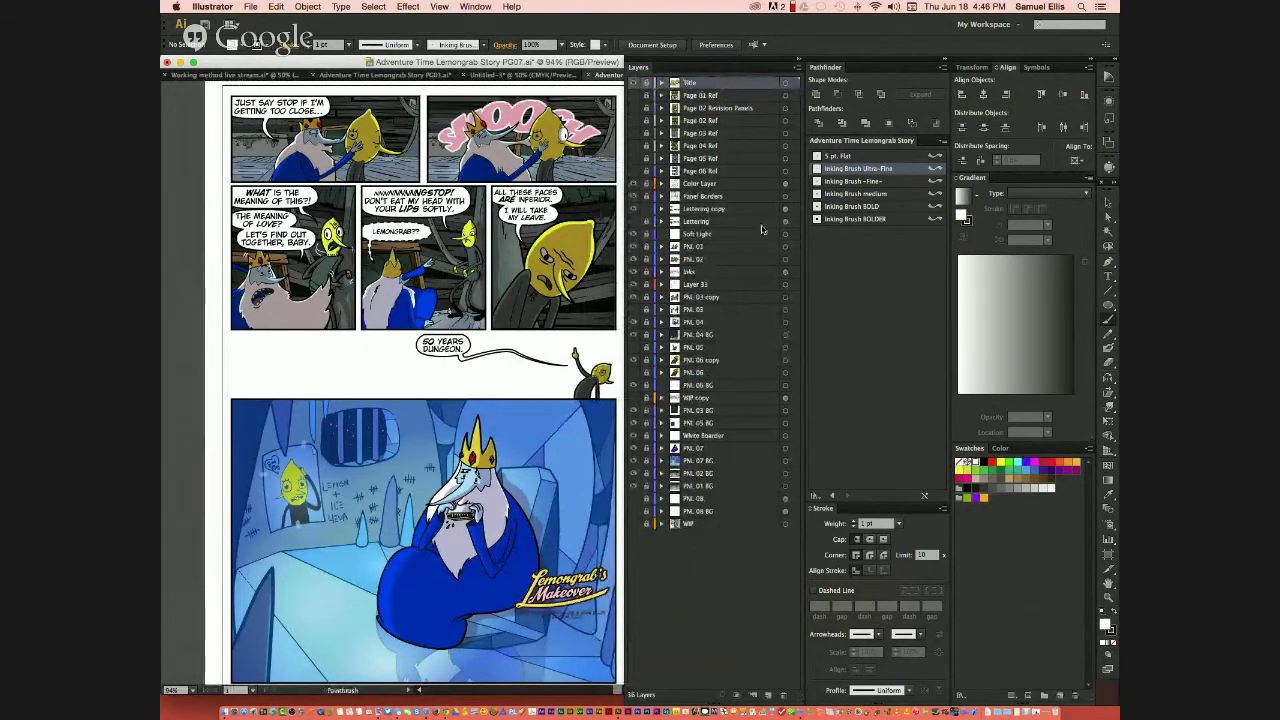
{"action": "left_click", "coordinate": [768, 694]}
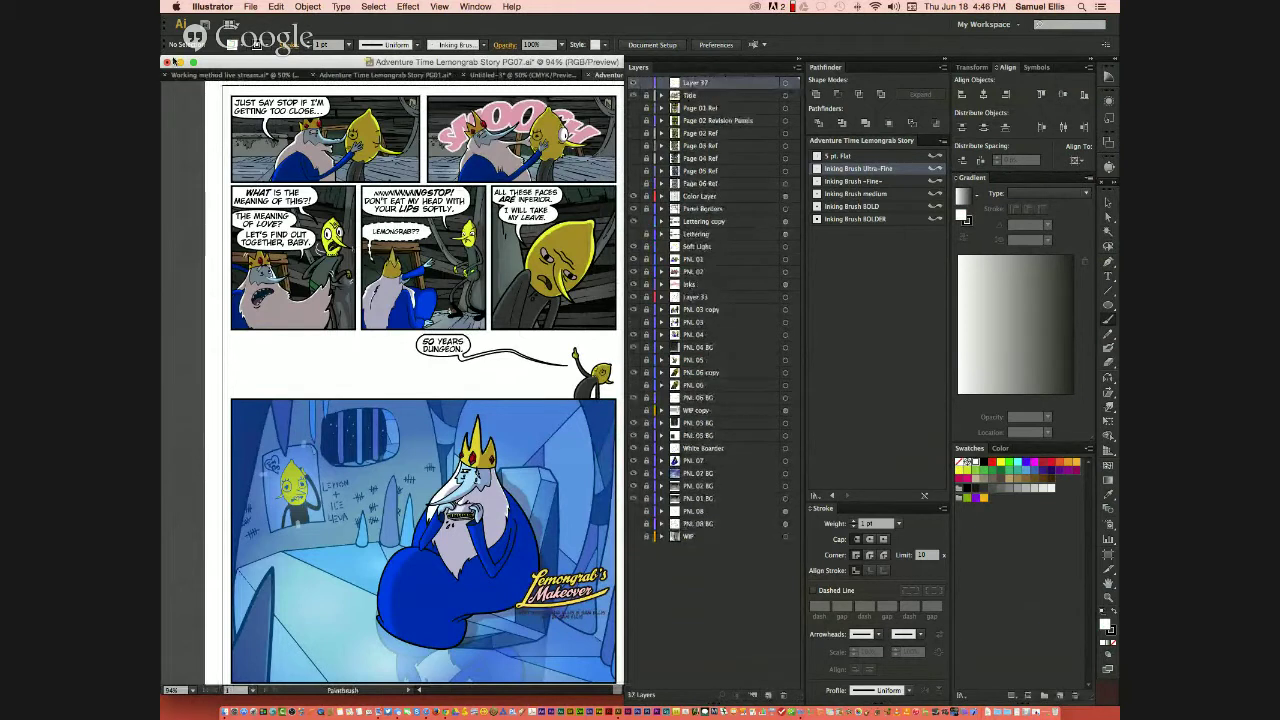
{"action": "key", "text": "z"}
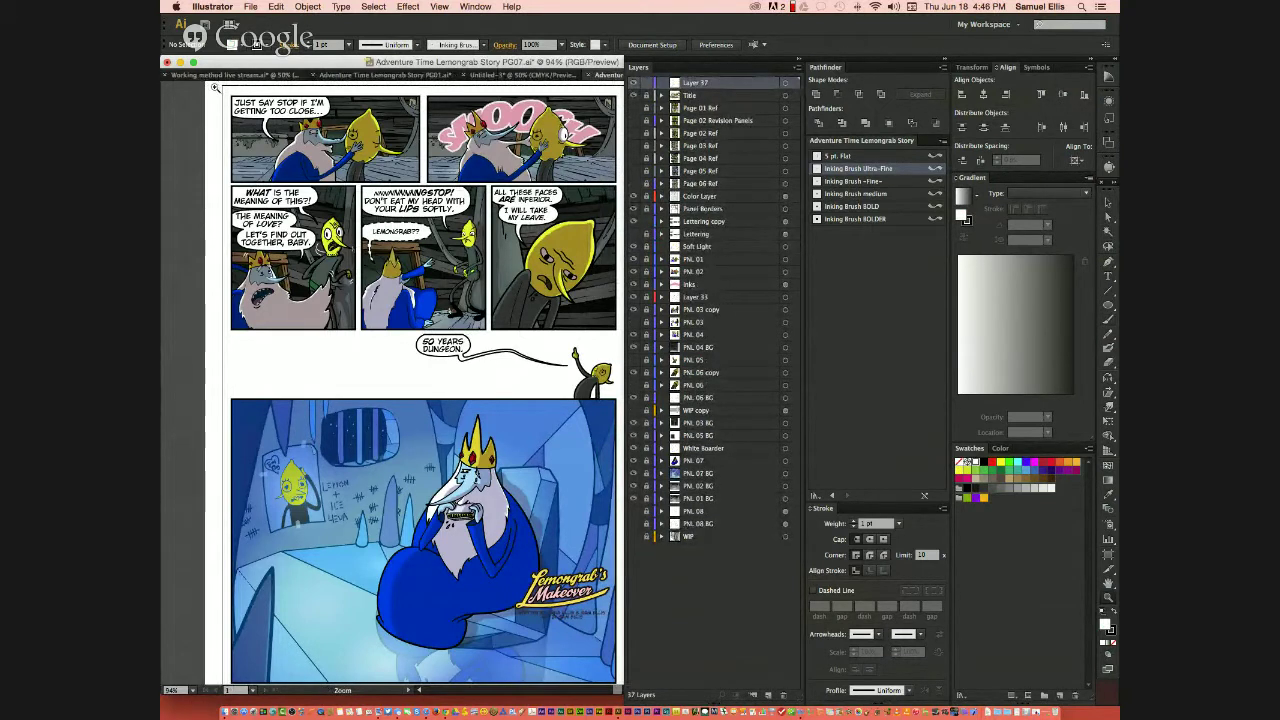
{"action": "left_click_drag", "start_coordinate": [211, 84], "coordinate": [321, 165]}
{"action": "key", "text": "v"}
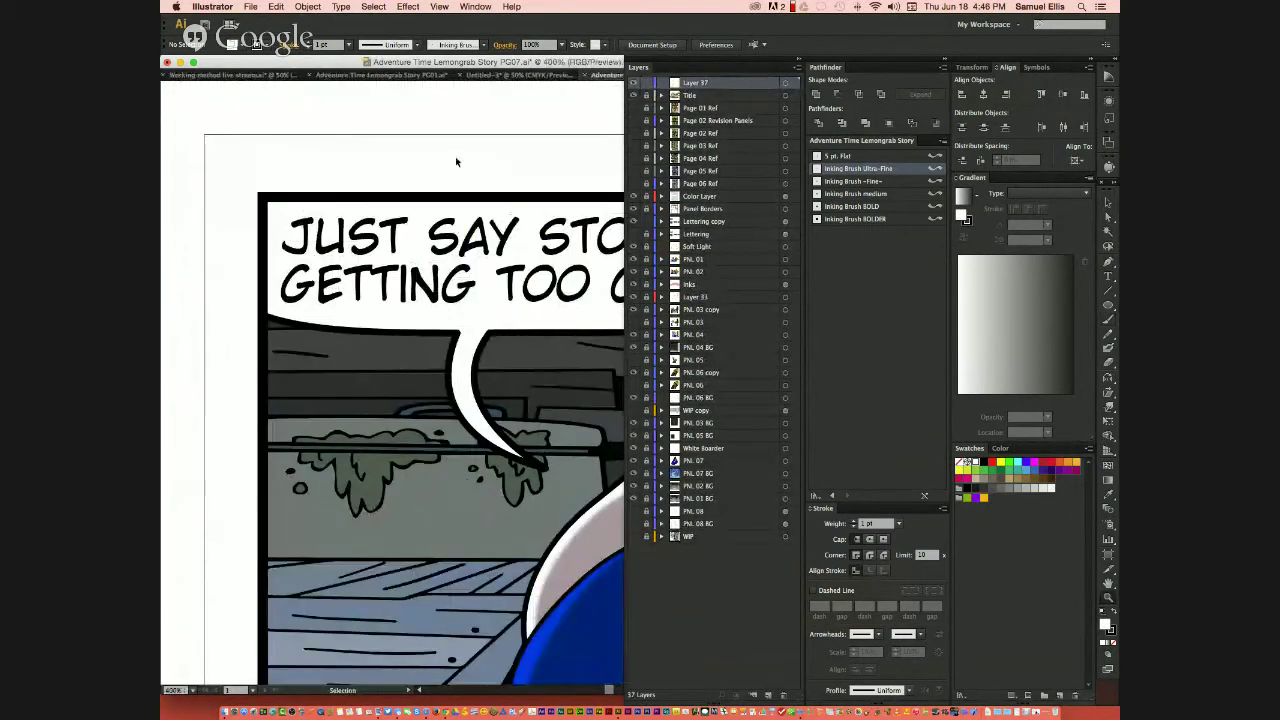
{"action": "scroll", "coordinate": [455, 156], "scroll_direction": "up", "scroll_amount": 2}
{"action": "scroll", "coordinate": [455, 156], "scroll_direction": "left", "scroll_amount": 2}
{"action": "left_click_drag", "start_coordinate": [455, 156], "coordinate": [393, 167]}
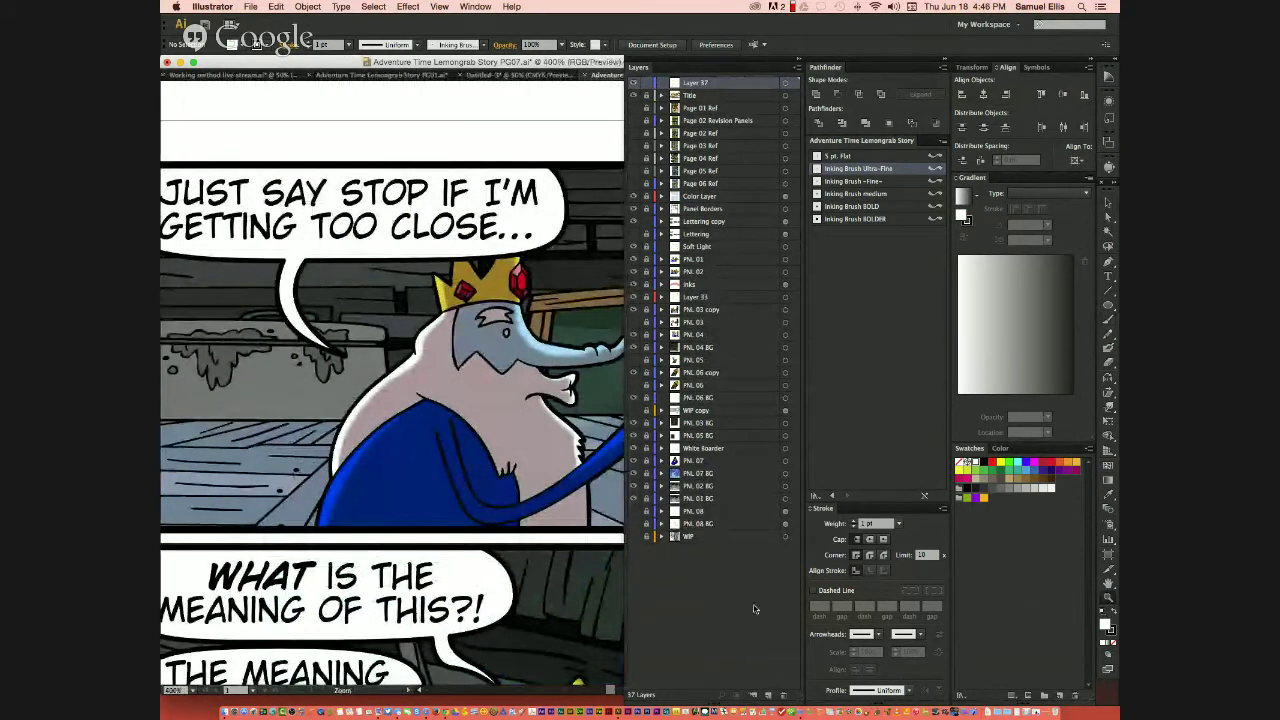
- Add another layer and draw a rectangle over the Ice King on Layer 37
{"action": "left_click", "coordinate": [767, 696]}
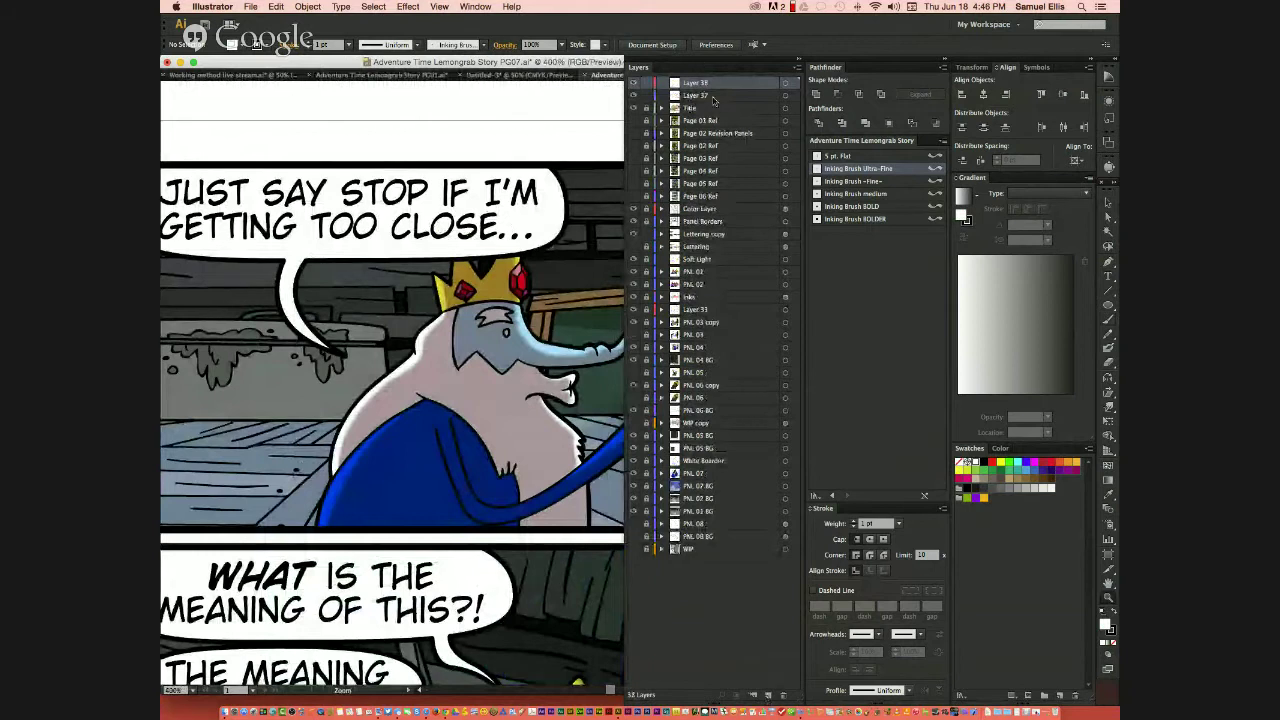
{"action": "left_click", "coordinate": [713, 96]}
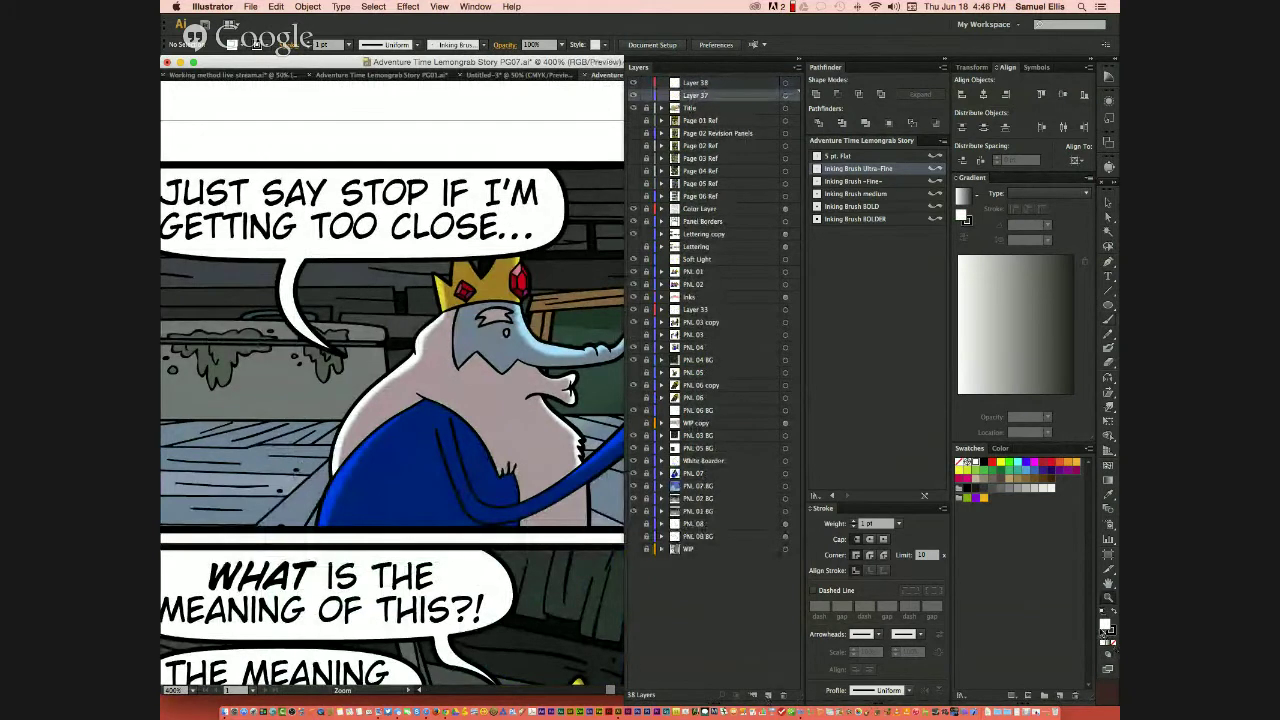
{"action": "key", "text": "m"}
{"action": "left_click_drag", "start_coordinate": [293, 154], "coordinate": [615, 531]}
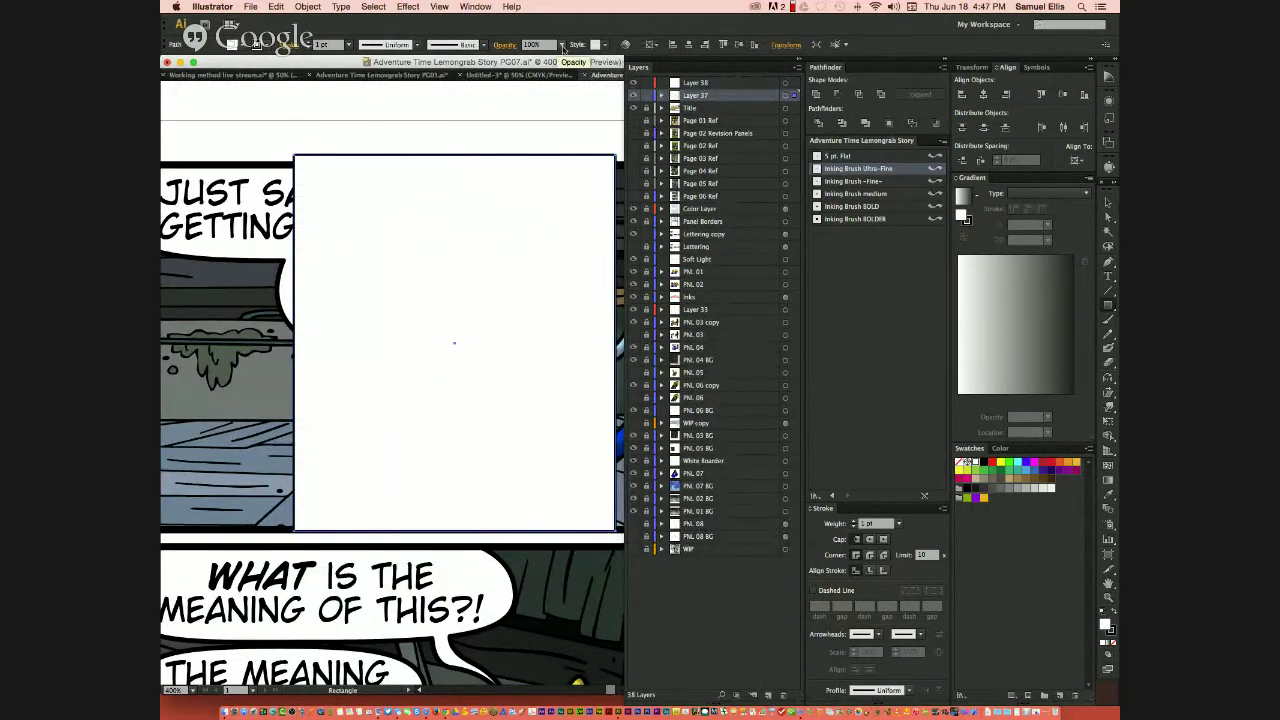
- Set the white rectangle on Layer 37 to 60% opacity and deselect it
{"action": "left_click", "coordinate": [786, 95]}
{"action": "left_click", "coordinate": [596, 45]}
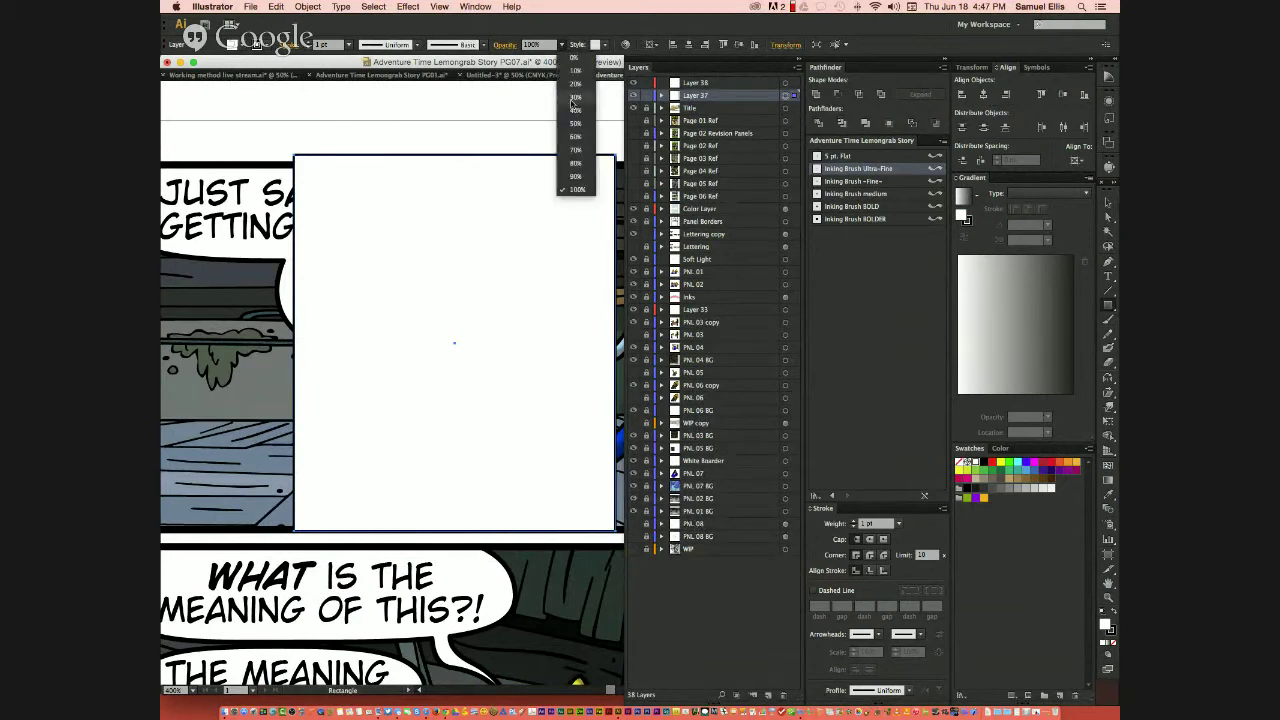
{"action": "left_click", "coordinate": [572, 136]}
{"action": "key", "text": "6"}
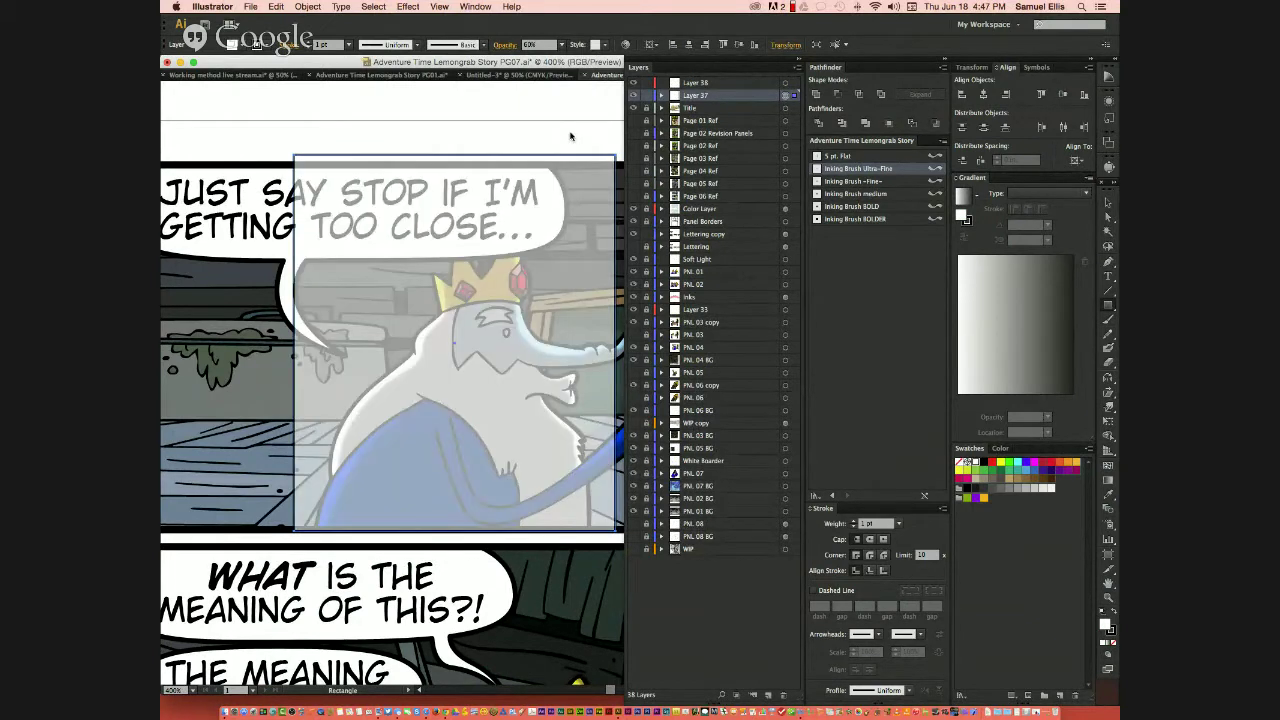
{"action": "key", "text": "super+shift+a"}
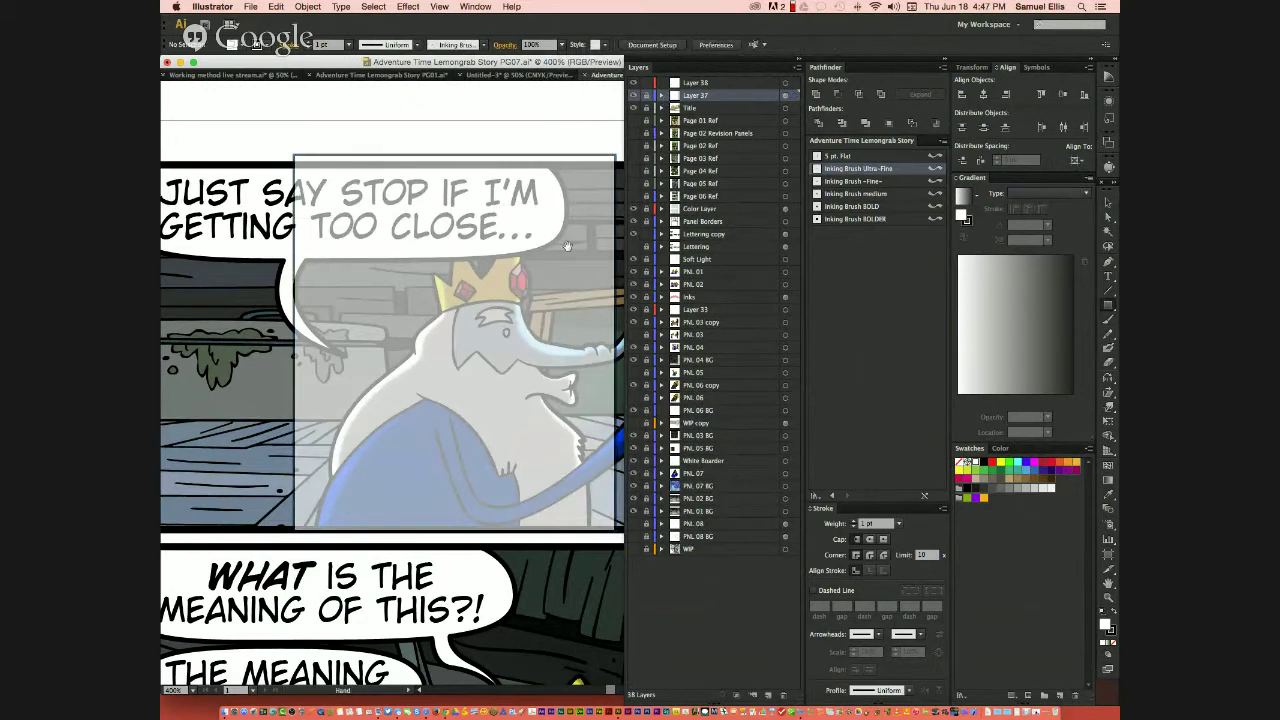
- Make Layer 38 active, pick the Paintbrush, and zoom in on the Ice King's face
{"action": "scroll", "coordinate": [590, 140], "scroll_direction": "right", "scroll_amount": 5}
{"action": "scroll", "coordinate": [590, 140], "scroll_direction": "down", "scroll_amount": 1}
{"action": "left_click", "coordinate": [718, 85]}
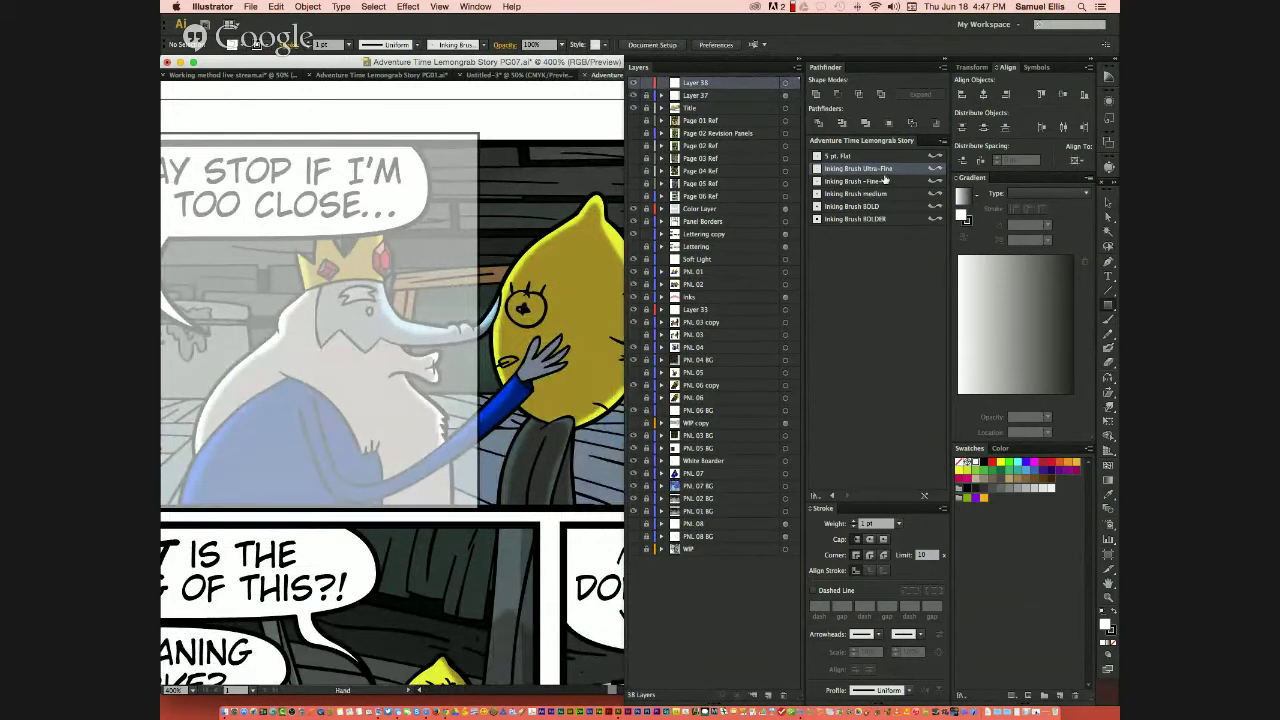
{"action": "key", "text": "b"}
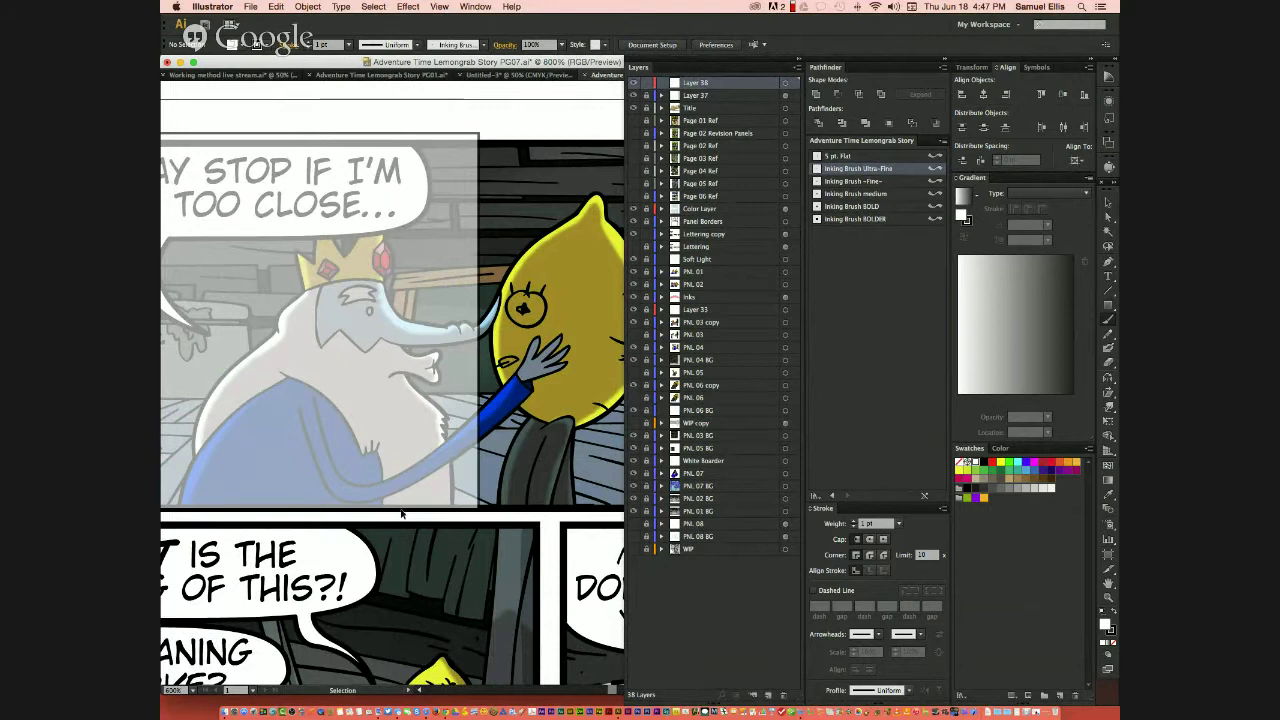
{"action": "key", "text": "super+equal"}
{"action": "key", "text": "super+equal"}
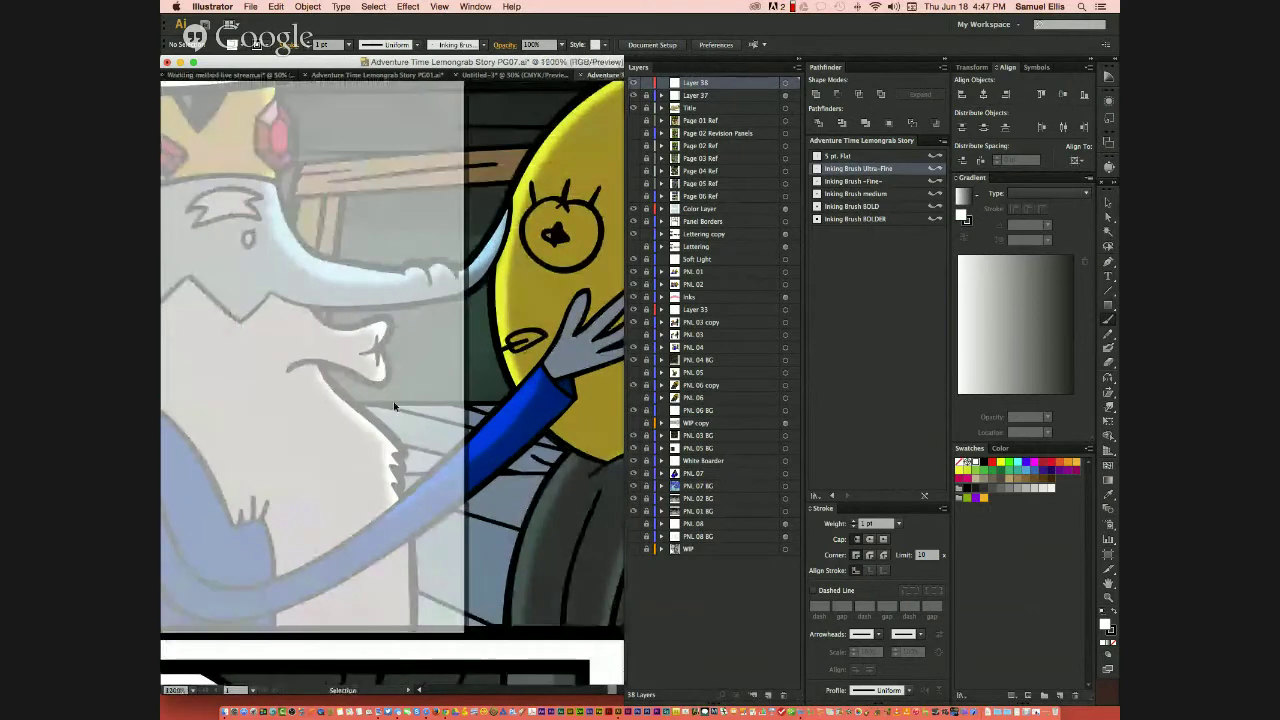
- Center the Ice King's face and undo a test stroke on the mouth
{"action": "left_click_drag", "start_coordinate": [394, 406], "coordinate": [464, 440]}
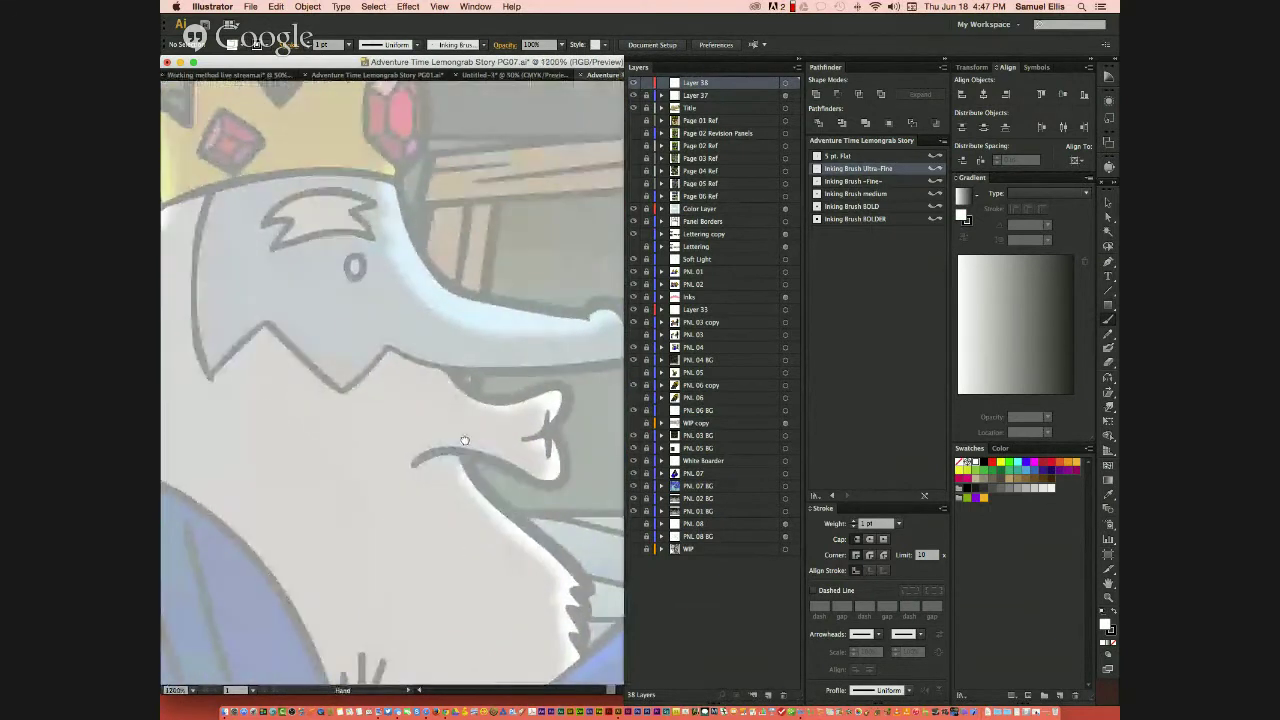
{"action": "scroll", "coordinate": [464, 440], "scroll_direction": "up", "scroll_amount": 3}
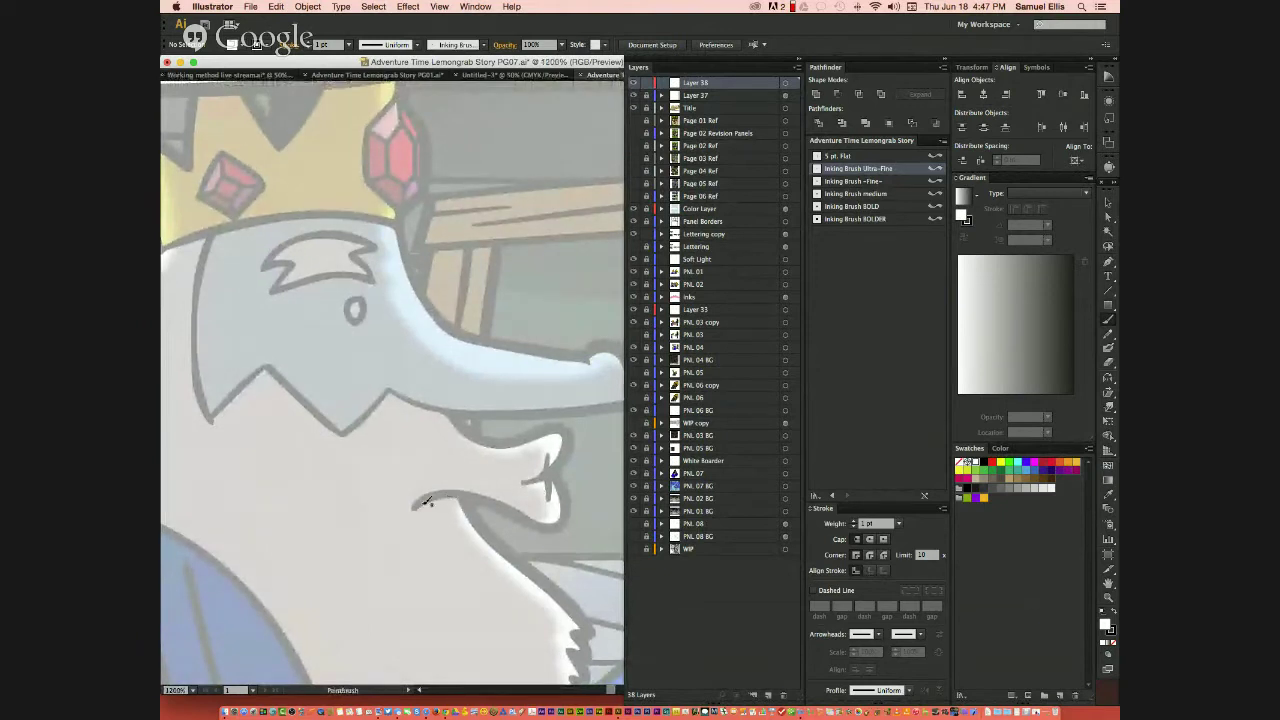
{"action": "left_click_drag", "start_coordinate": [414, 509], "coordinate": [440, 496]}
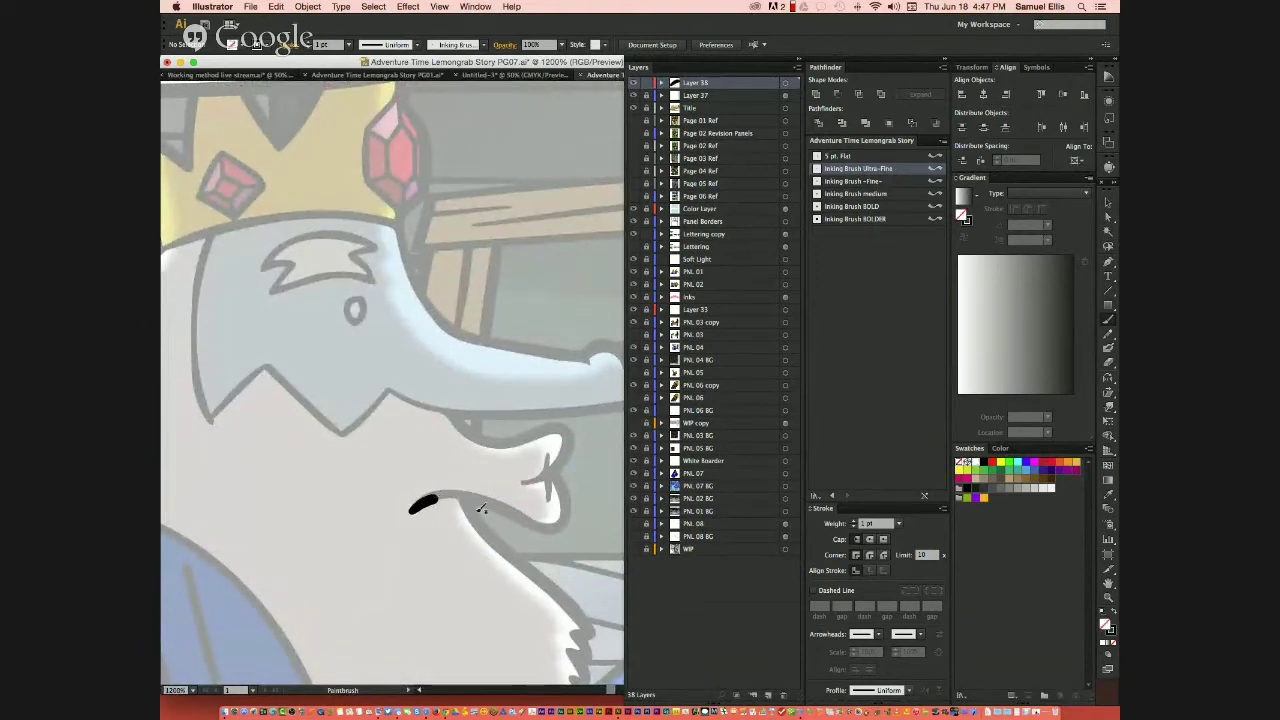
{"action": "key", "text": "super+z"}
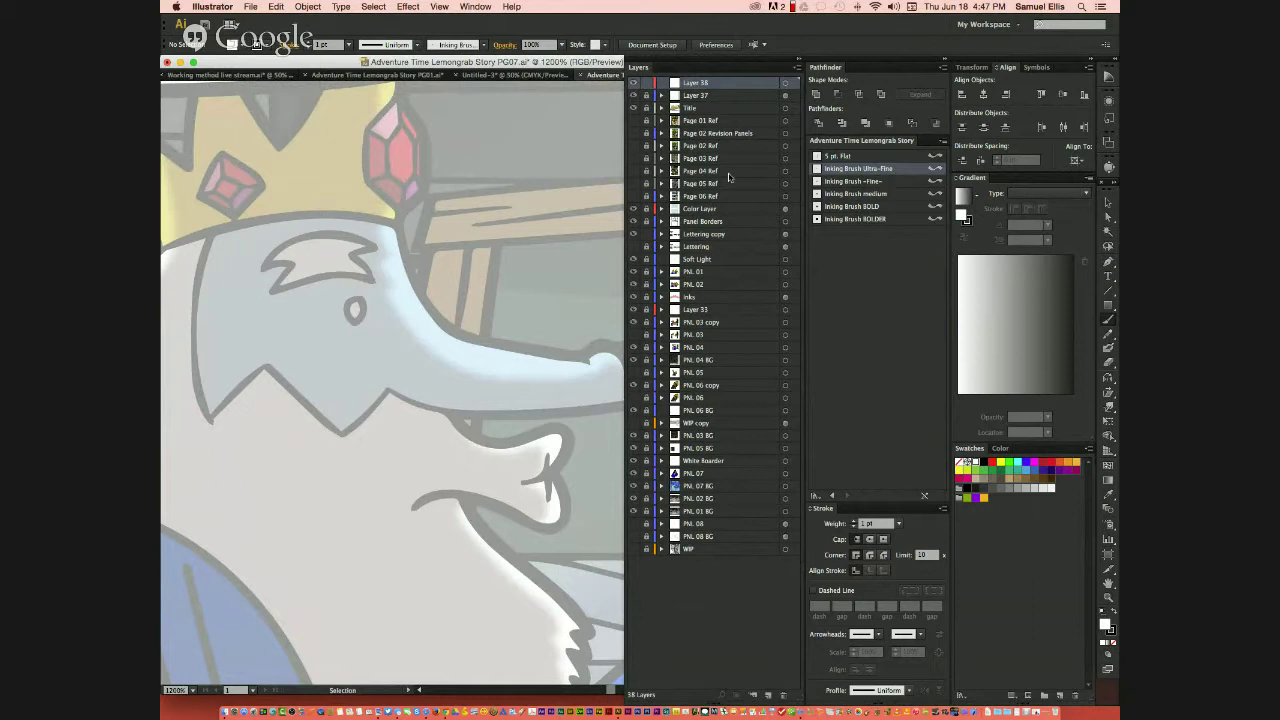
- Set a 0.5 pt stroke weight and ink the lower mouth line and upper lip
{"action": "left_click", "coordinate": [349, 45]}
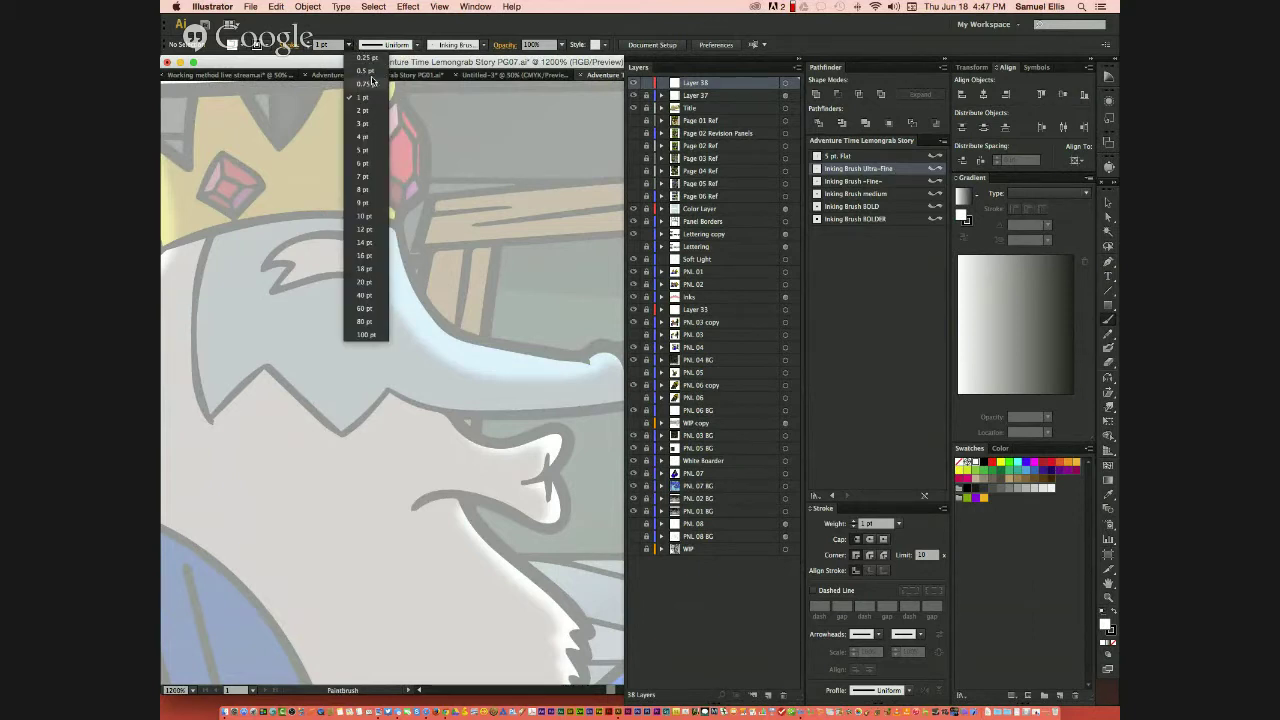
{"action": "left_click", "coordinate": [366, 70]}
{"action": "left_click", "coordinate": [243, 46]}
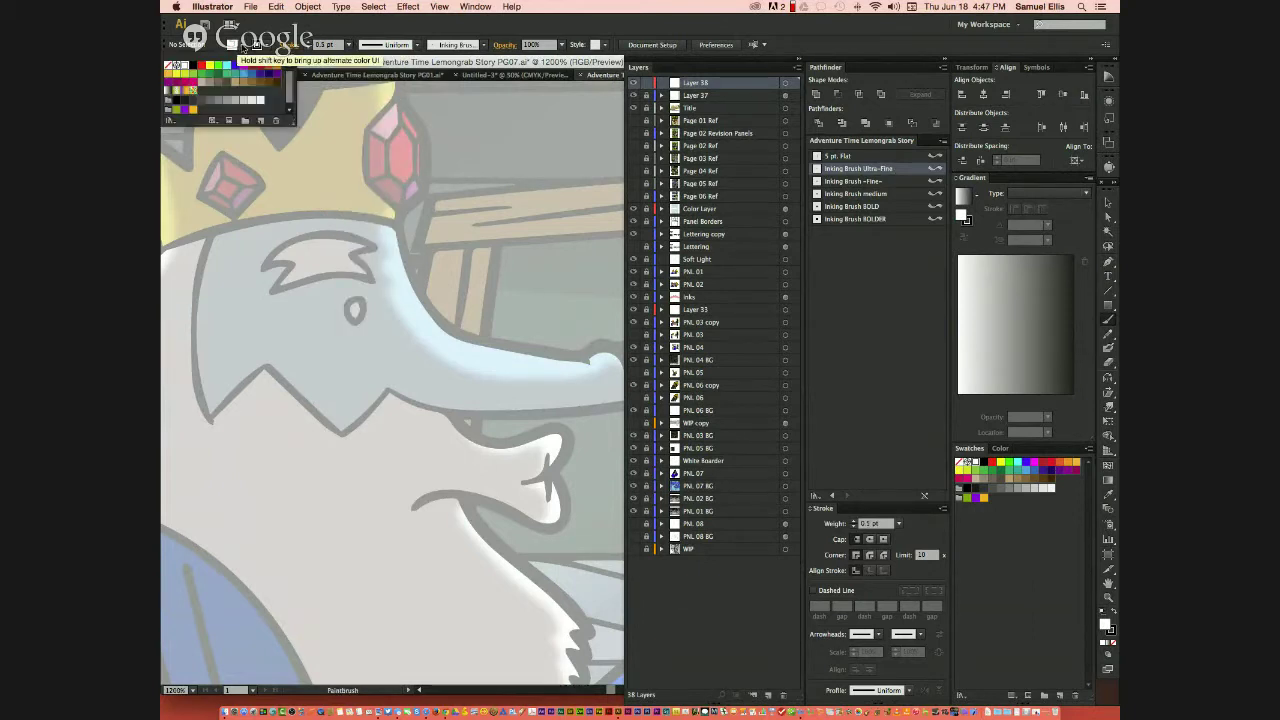
{"action": "left_click", "coordinate": [169, 66]}
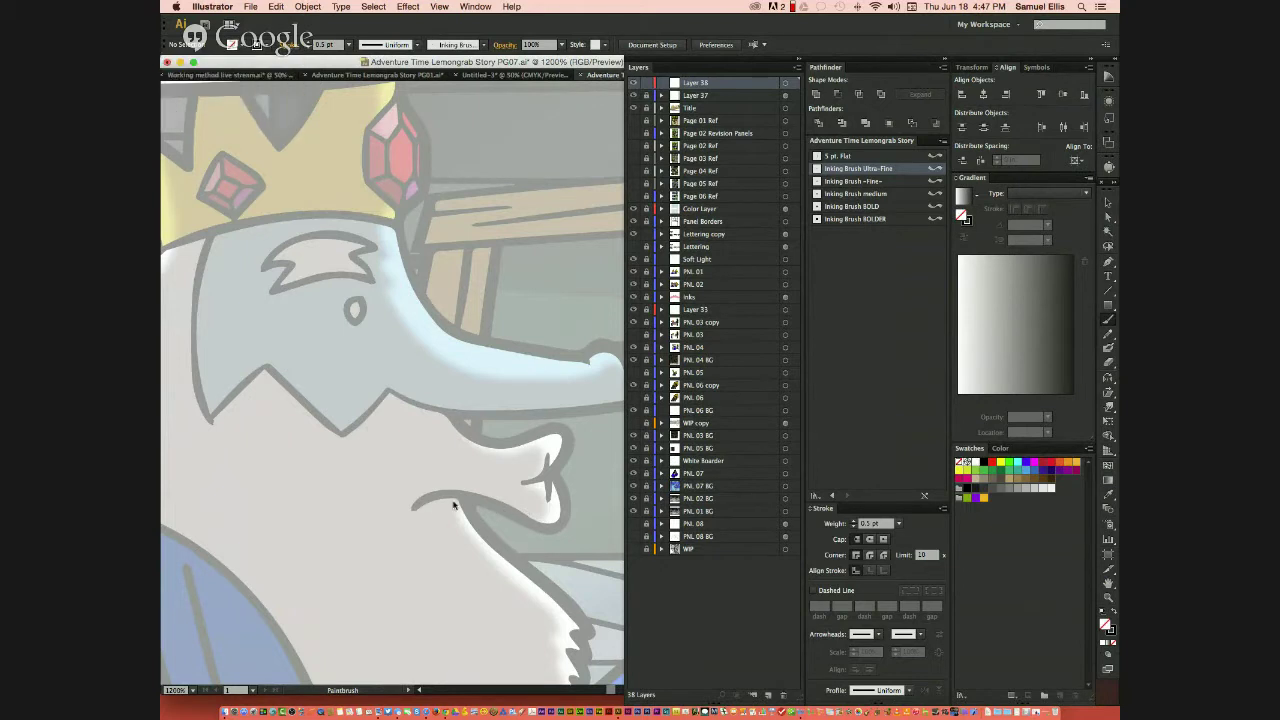
{"action": "mouse_move", "coordinate": [418, 507]}
{"action": "left_mouse_down"}
{"action": "mouse_move", "coordinate": [482, 498]}
{"action": "mouse_move", "coordinate": [565, 519]}
{"action": "mouse_move", "coordinate": [549, 464]}
{"action": "left_mouse_up"}
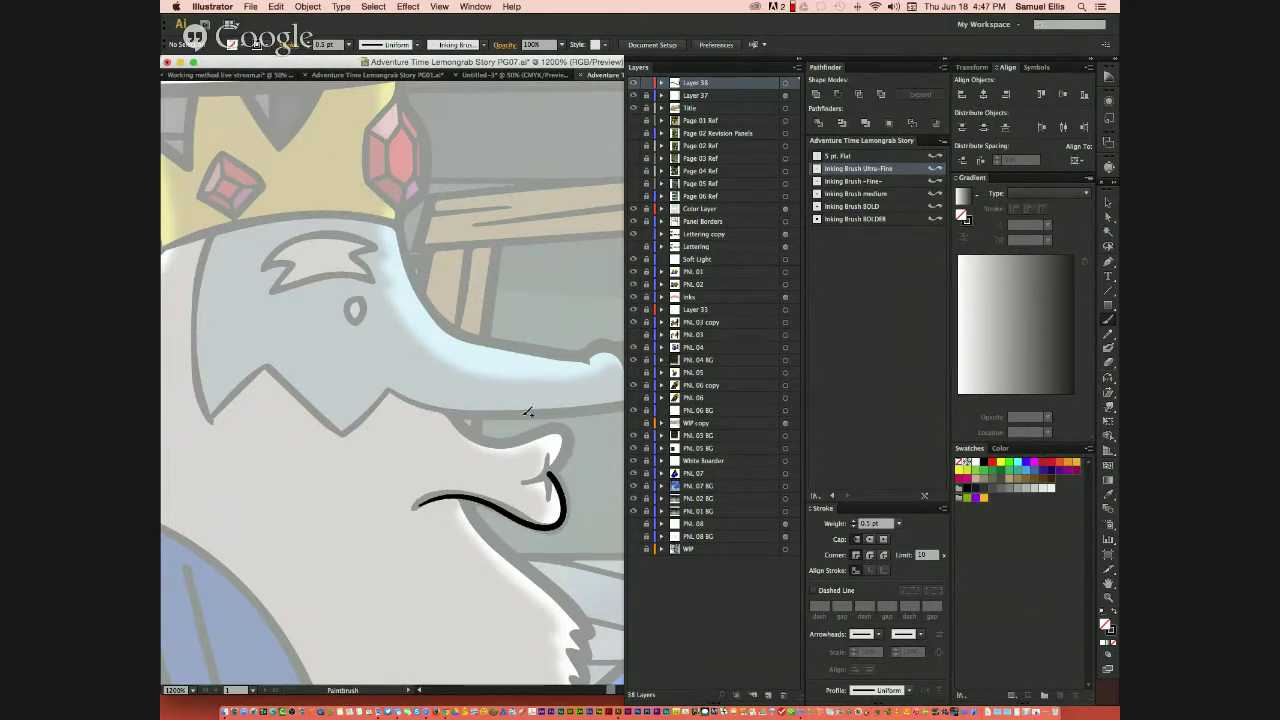
{"action": "mouse_move", "coordinate": [458, 415]}
{"action": "left_mouse_down"}
{"action": "mouse_move", "coordinate": [478, 438]}
{"action": "mouse_move", "coordinate": [565, 428]}
{"action": "mouse_move", "coordinate": [572, 447]}
{"action": "mouse_move", "coordinate": [549, 462]}
{"action": "mouse_move", "coordinate": [556, 446]}
{"action": "mouse_move", "coordinate": [551, 496]}
{"action": "mouse_move", "coordinate": [556, 462]}
{"action": "left_mouse_up"}
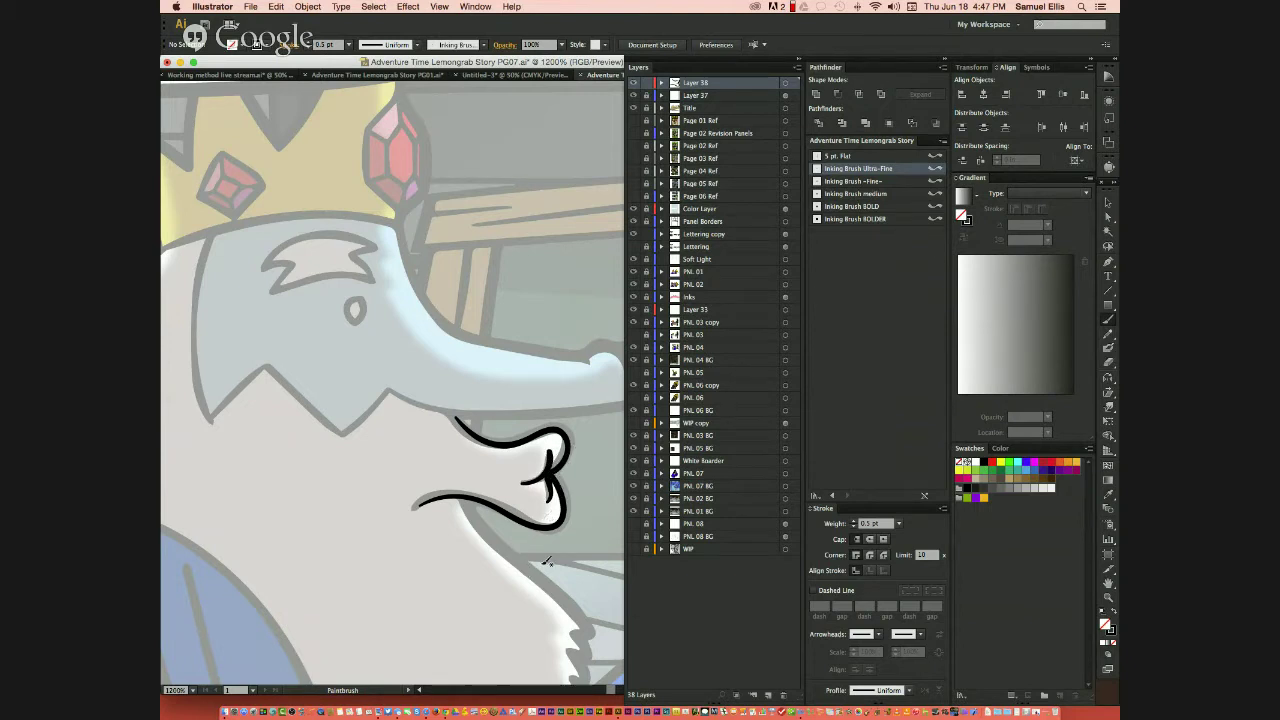
- Open the Paintbrush Tool Options dialog
{"action": "key", "text": "v"}
{"action": "key", "text": "b"}
{"action": "left_click", "coordinate": [1108, 246]}
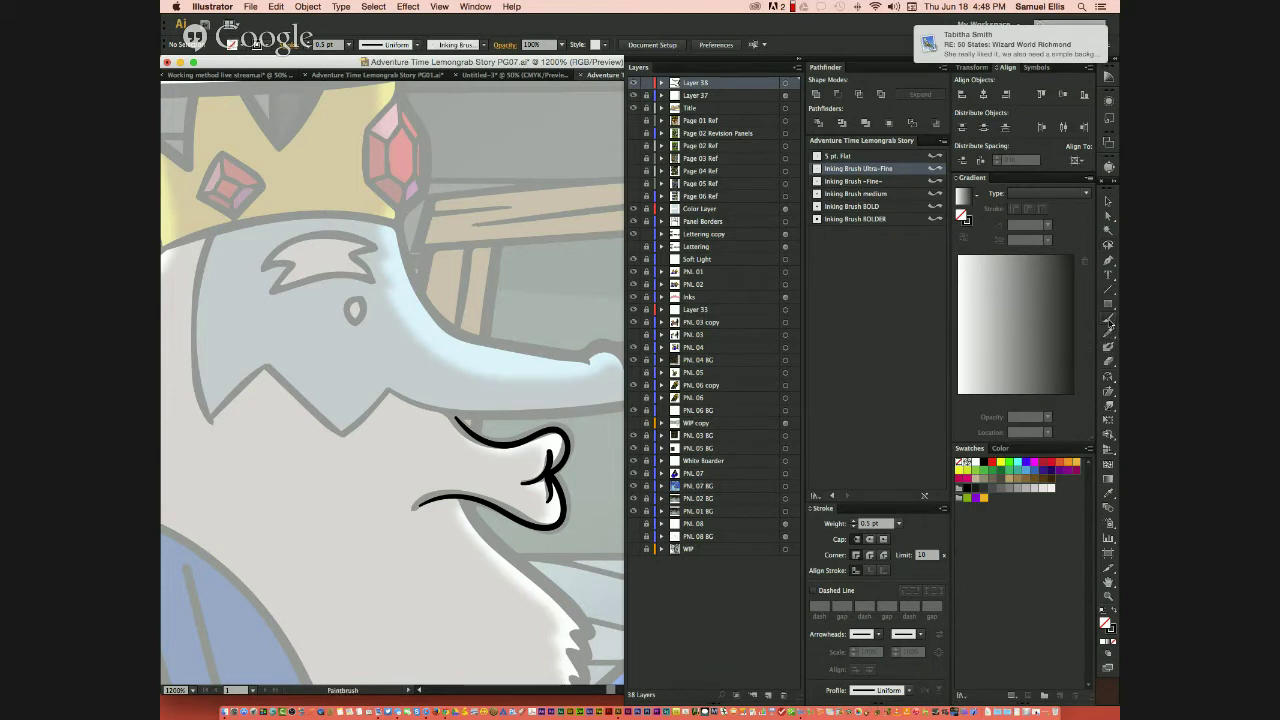
{"action": "double_click", "coordinate": [1109, 320]}
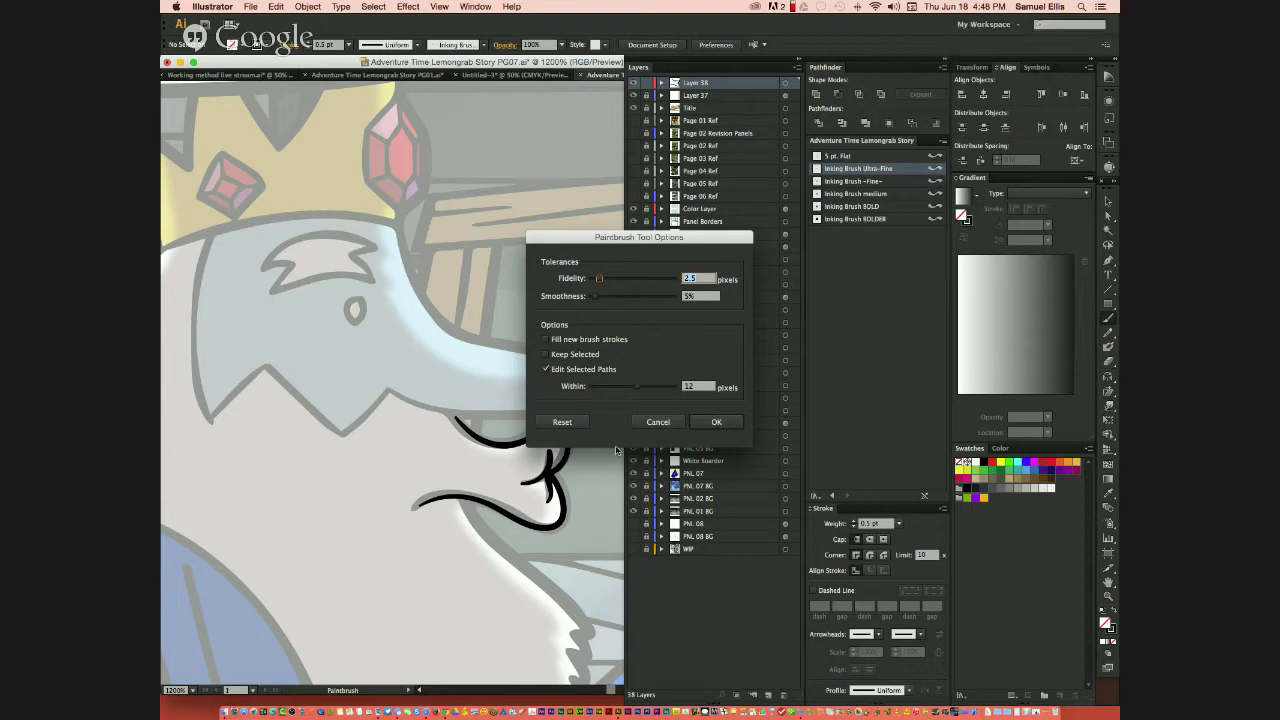
{"action": "left_click", "coordinate": [712, 425]}
{"action": "left_click", "coordinate": [712, 423]}
{"action": "key", "text": "space"}
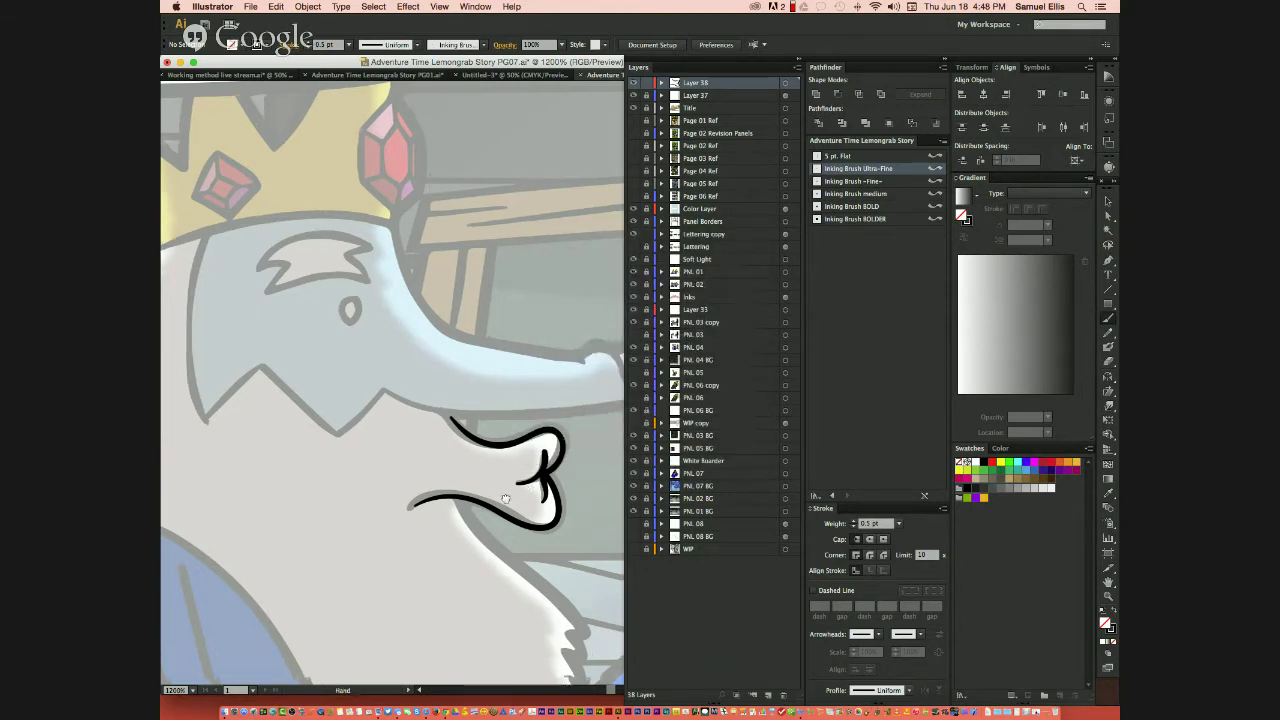
{"action": "left_click_drag", "start_coordinate": [533, 488], "coordinate": [392, 510]}
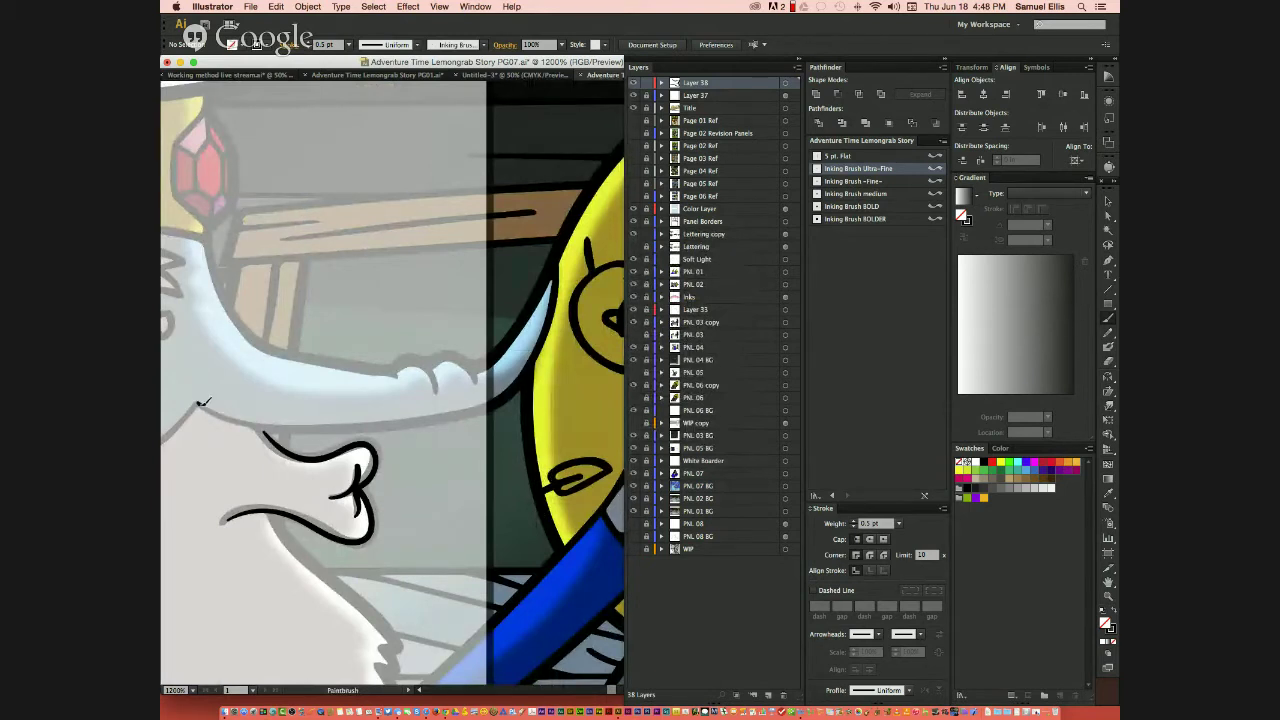
- Ink black lines along the chin, the nose tip, and the upper nose toward the crown gem
{"action": "mouse_move", "coordinate": [202, 403]}
{"action": "left_mouse_down"}
{"action": "mouse_move", "coordinate": [272, 432]}
{"action": "mouse_move", "coordinate": [355, 432]}
{"action": "mouse_move", "coordinate": [497, 398]}
{"action": "mouse_move", "coordinate": [541, 355]}
{"action": "mouse_move", "coordinate": [561, 240]}
{"action": "left_mouse_up"}
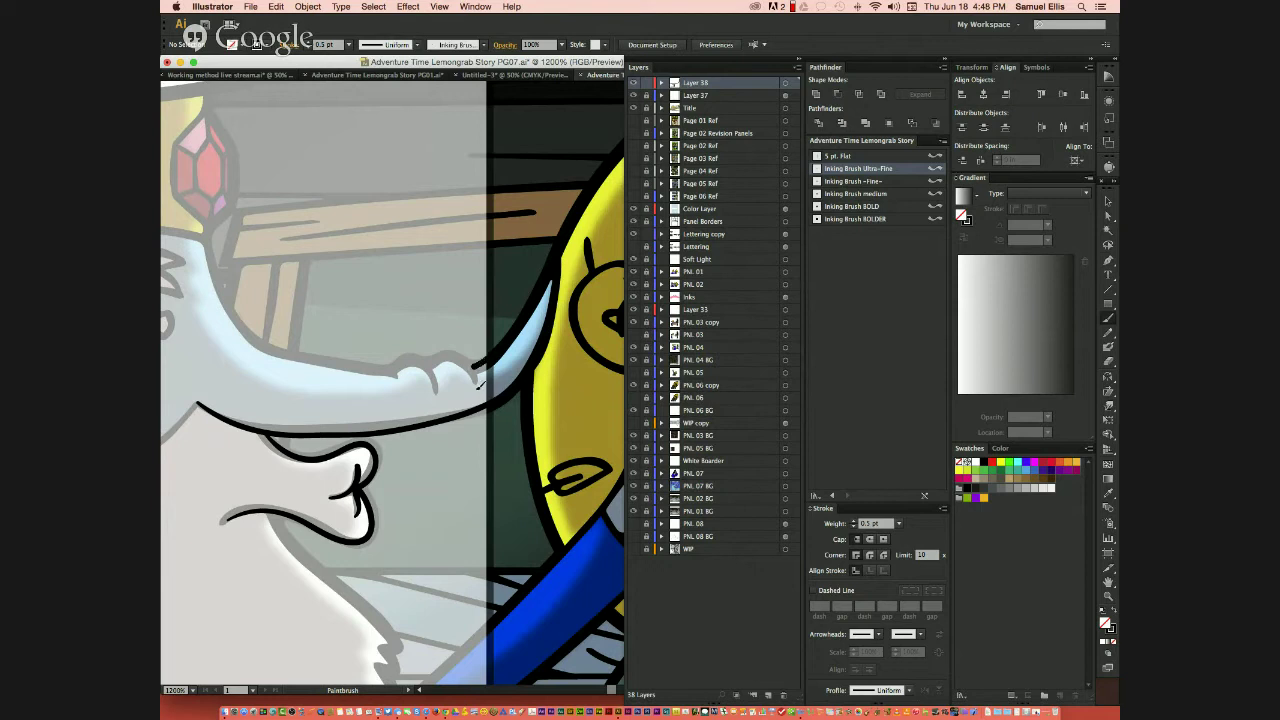
{"action": "mouse_move", "coordinate": [472, 362]}
{"action": "left_mouse_down"}
{"action": "mouse_move", "coordinate": [476, 384]}
{"action": "mouse_move", "coordinate": [448, 376]}
{"action": "mouse_move", "coordinate": [440, 390]}
{"action": "mouse_move", "coordinate": [428, 358]}
{"action": "mouse_move", "coordinate": [390, 370]}
{"action": "mouse_move", "coordinate": [322, 360]}
{"action": "mouse_move", "coordinate": [237, 319]}
{"action": "left_mouse_up"}
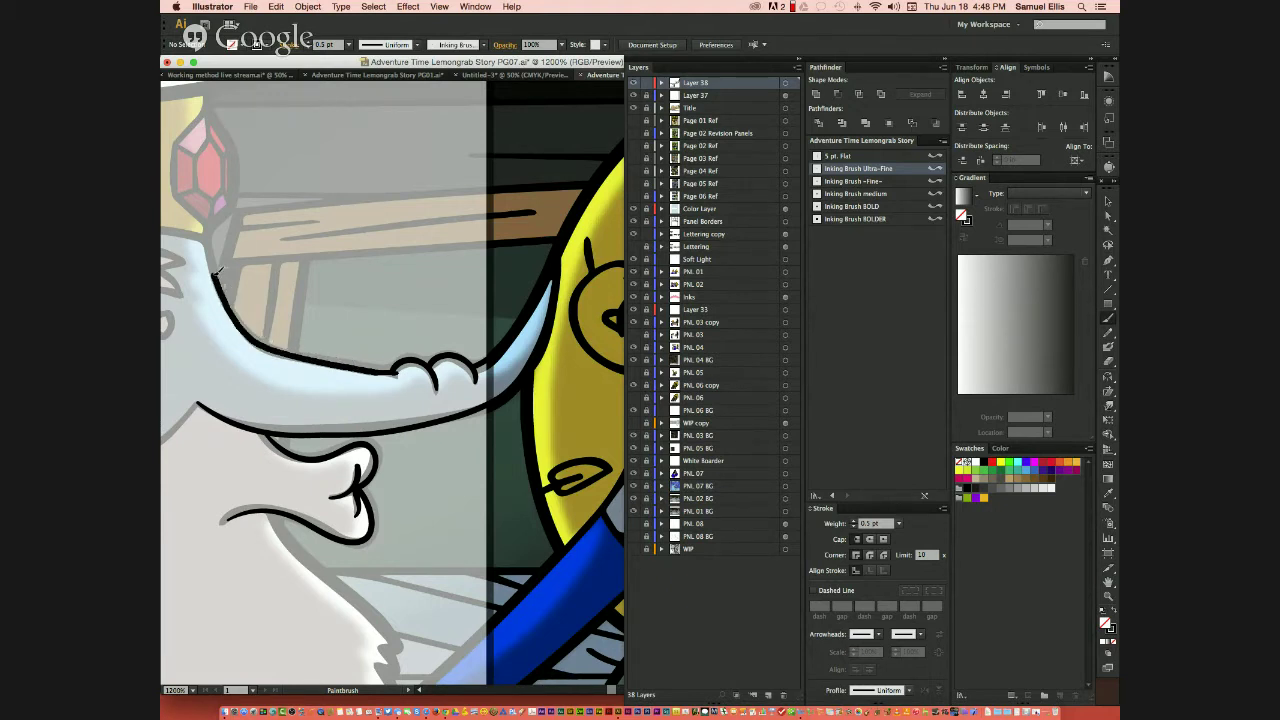
{"action": "left_click_drag", "start_coordinate": [218, 270], "coordinate": [212, 234]}
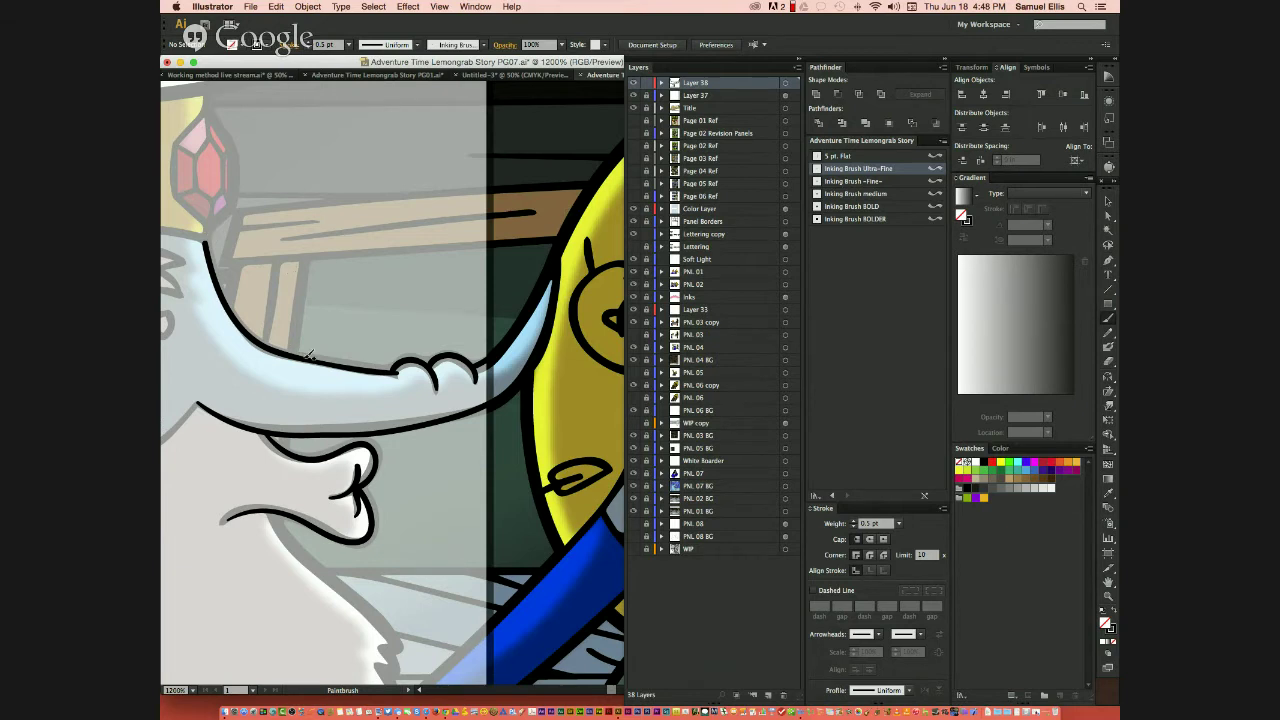
- Select the lower nose curve and redraw it more smoothly with the Pencil
{"action": "left_click", "coordinate": [366, 438], "text": "super"}
{"action": "left_click", "coordinate": [366, 437], "text": "super"}
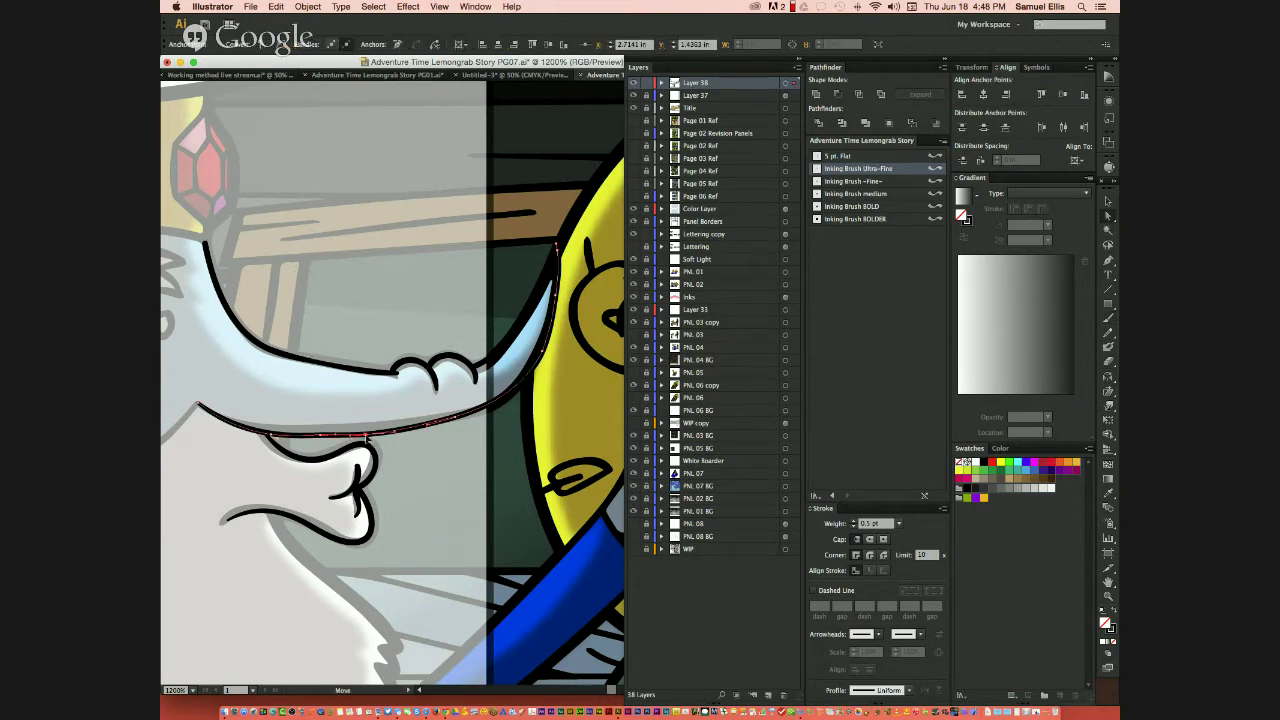
{"action": "left_click", "coordinate": [366, 434], "text": "super"}
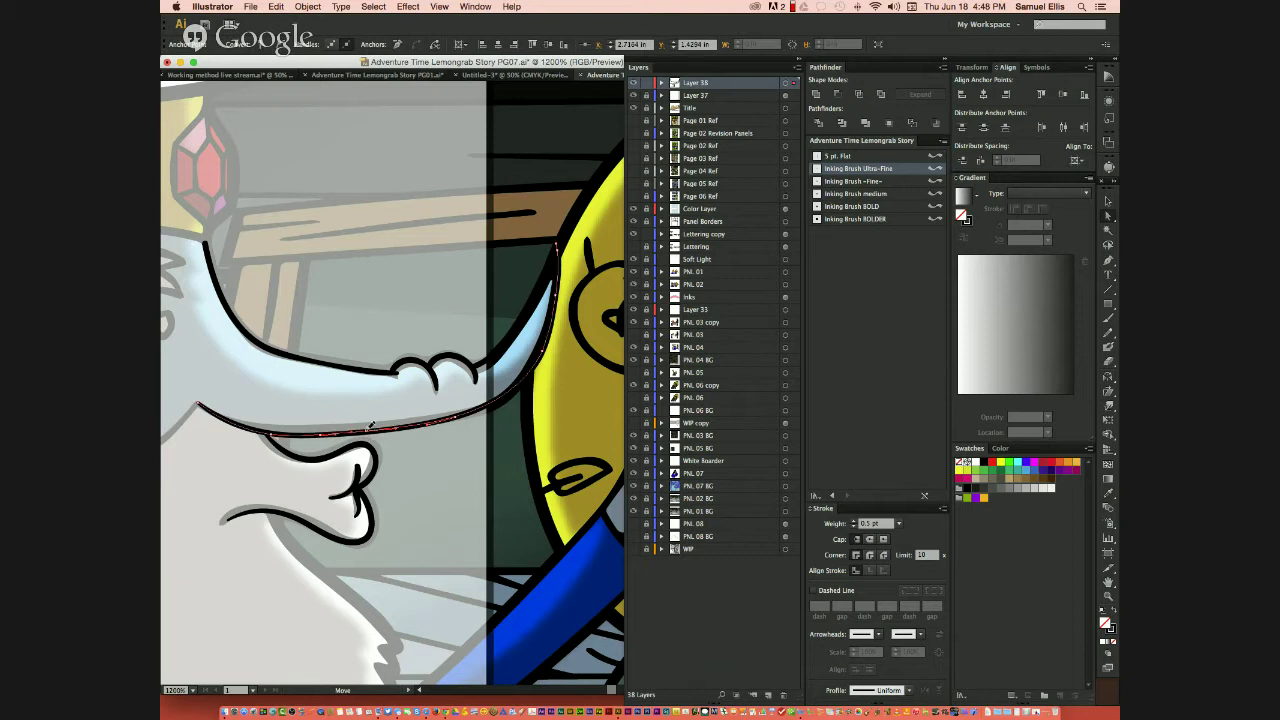
{"action": "key", "text": "n"}
{"action": "left_click_drag", "start_coordinate": [270, 425], "coordinate": [470, 430]}
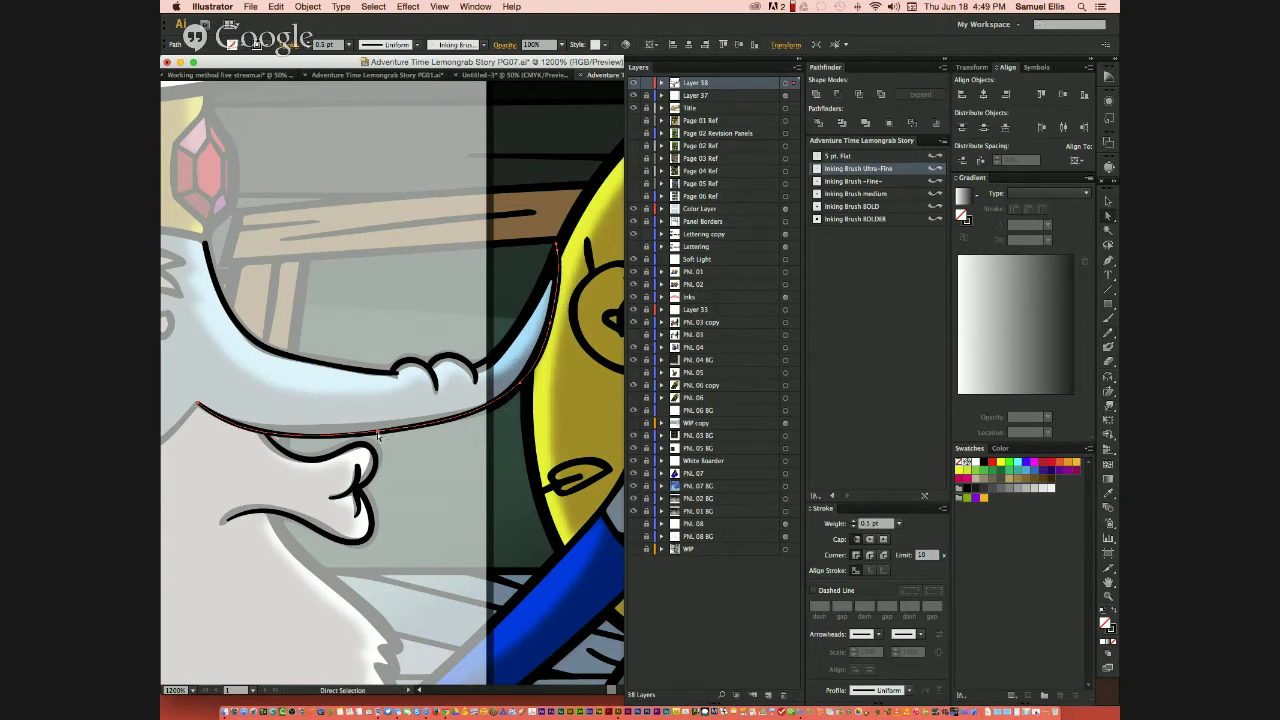
- Nudge an anchor at the end of the lower nose curve with Direct Selection
{"action": "key", "text": "a"}
{"action": "left_click", "coordinate": [314, 435]}
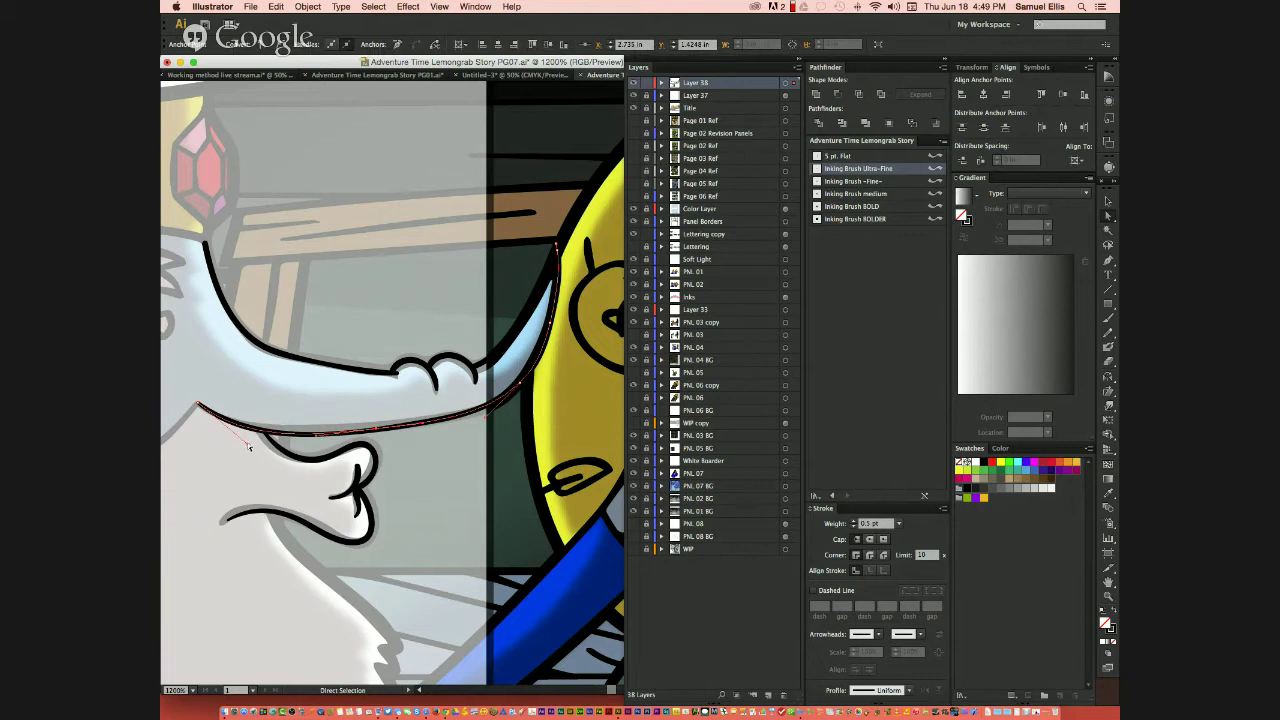
{"action": "left_click_drag", "start_coordinate": [250, 443], "coordinate": [252, 447]}
{"action": "left_click", "coordinate": [435, 472]}
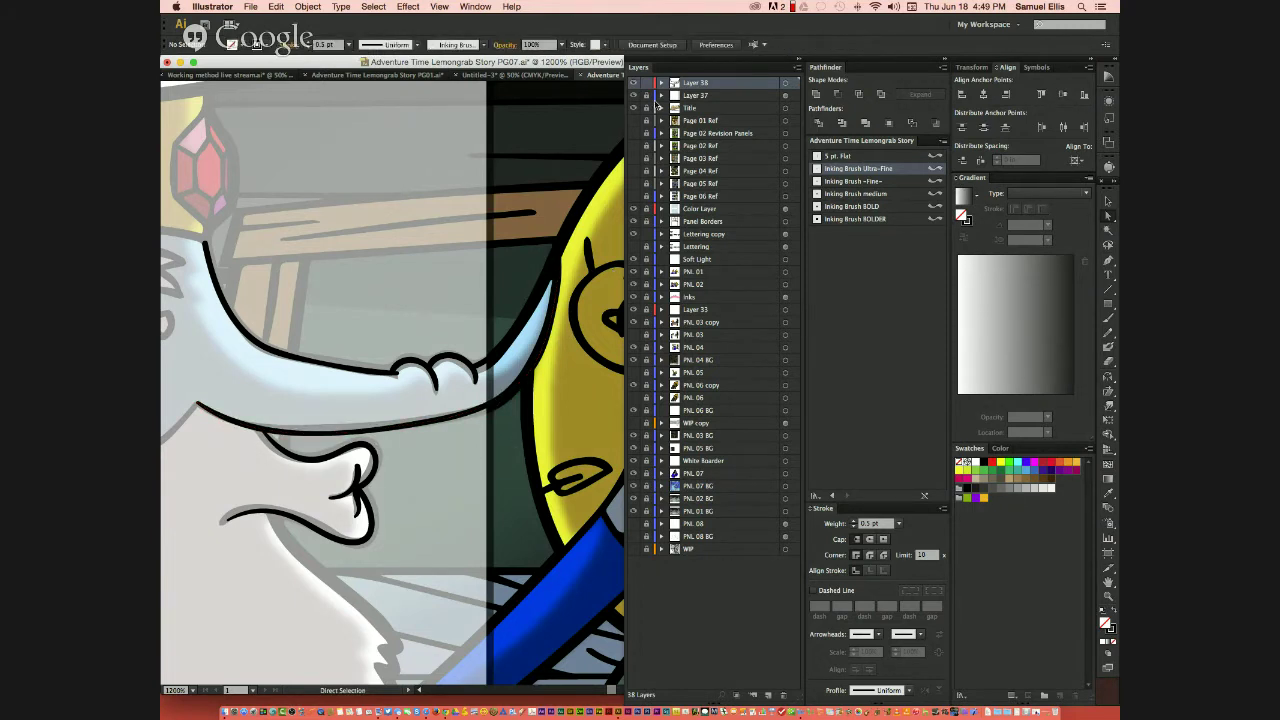
- Extend the translucent overlay across the panel, lock Layer 37, and zoom out
{"action": "left_click", "coordinate": [491, 474]}
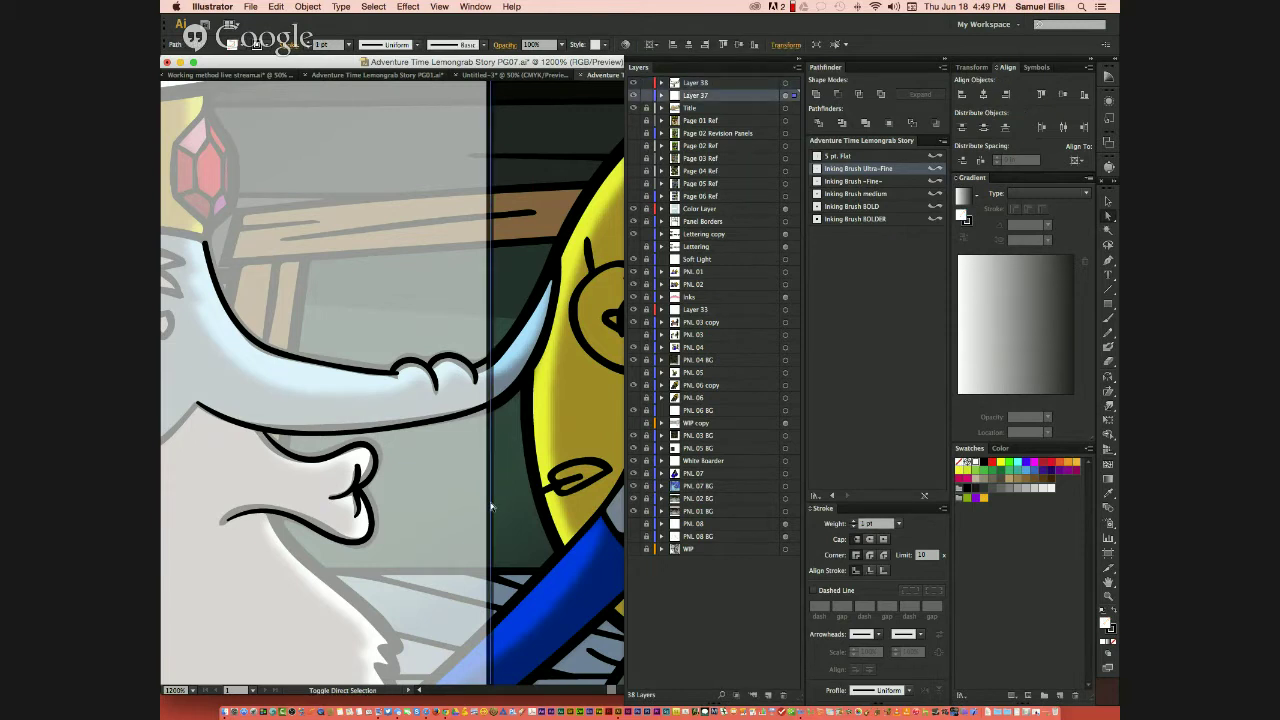
{"action": "key", "text": "shift+Right"}
{"action": "key", "text": "shift+Right"}
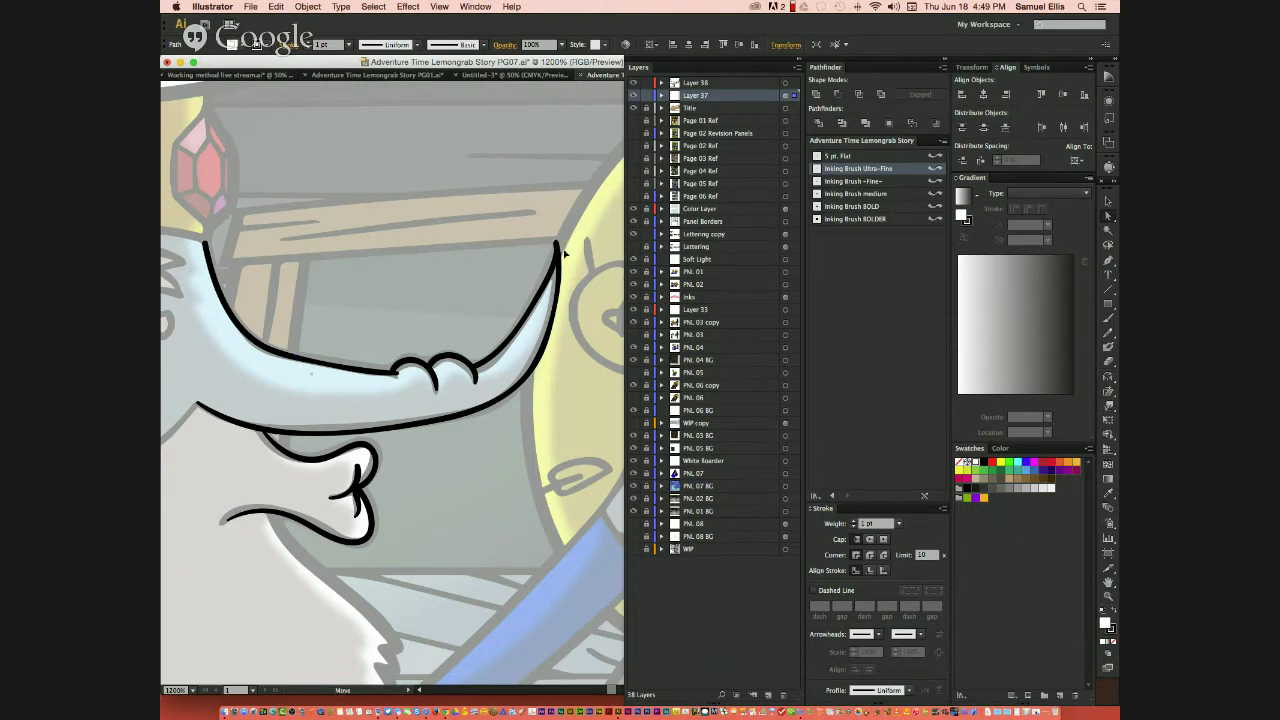
{"action": "left_click", "coordinate": [647, 94]}
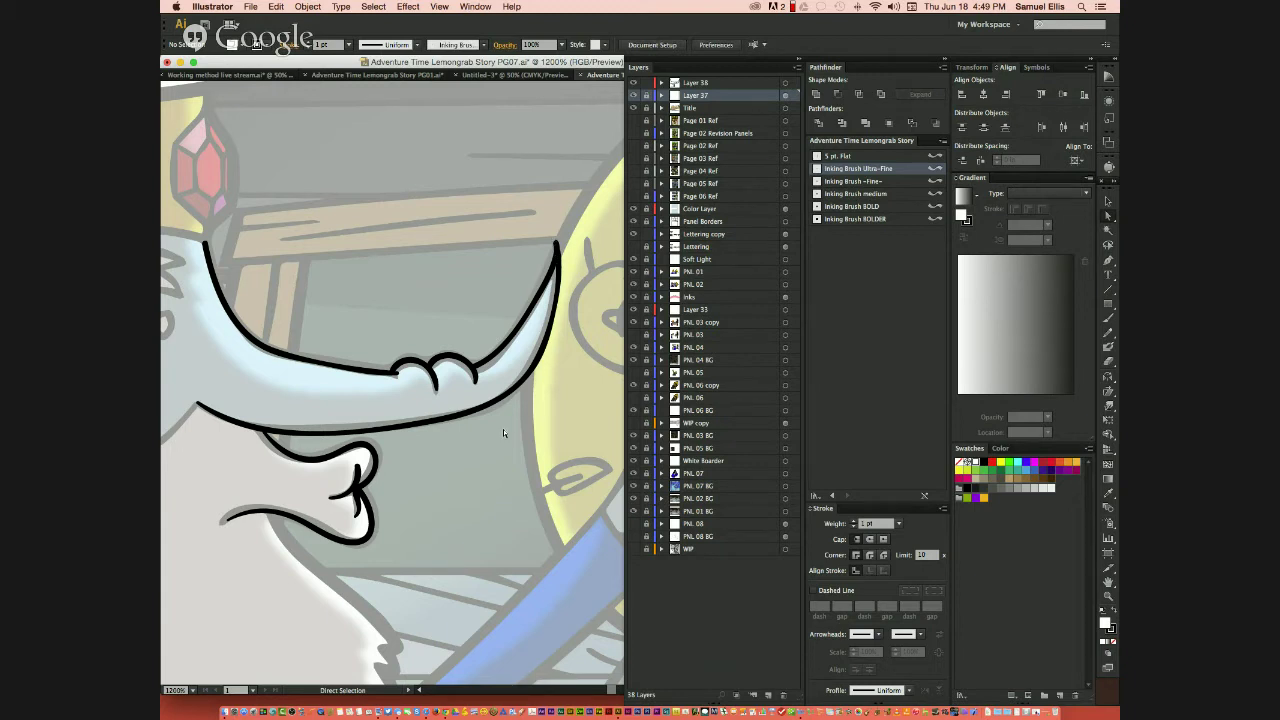
{"action": "key", "text": "super+minus"}
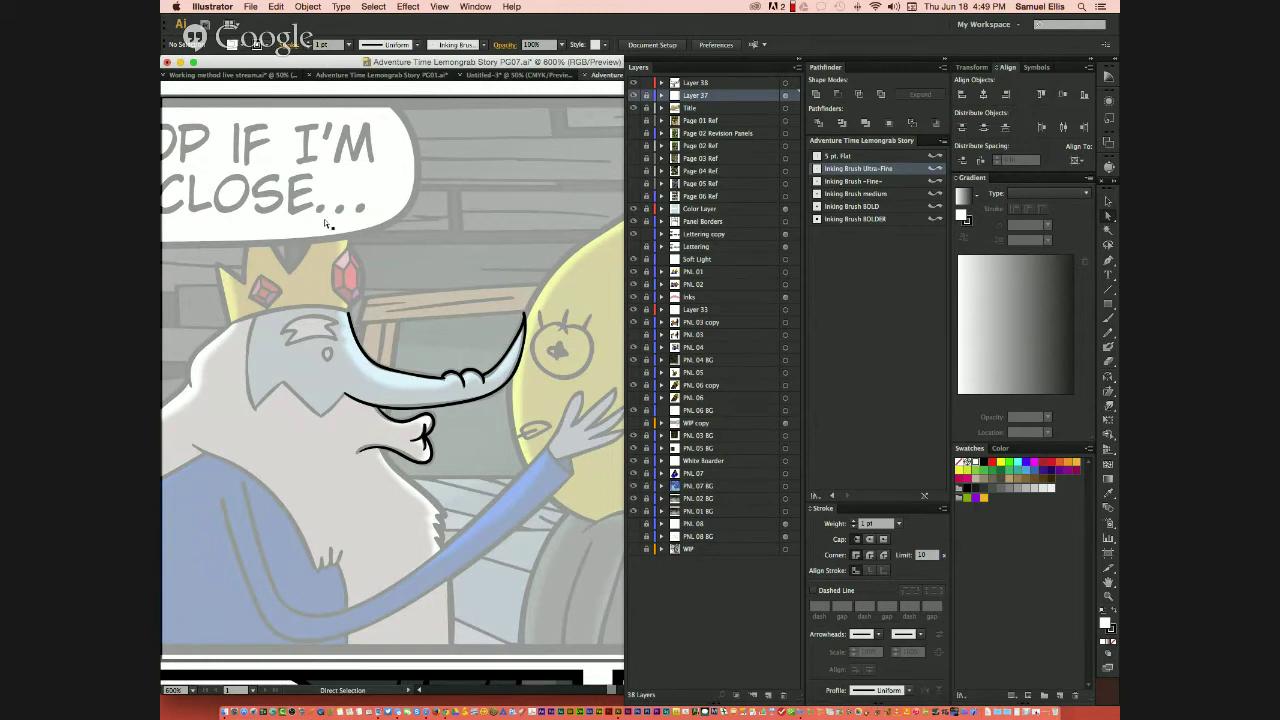
{"action": "key", "text": "super+o"}
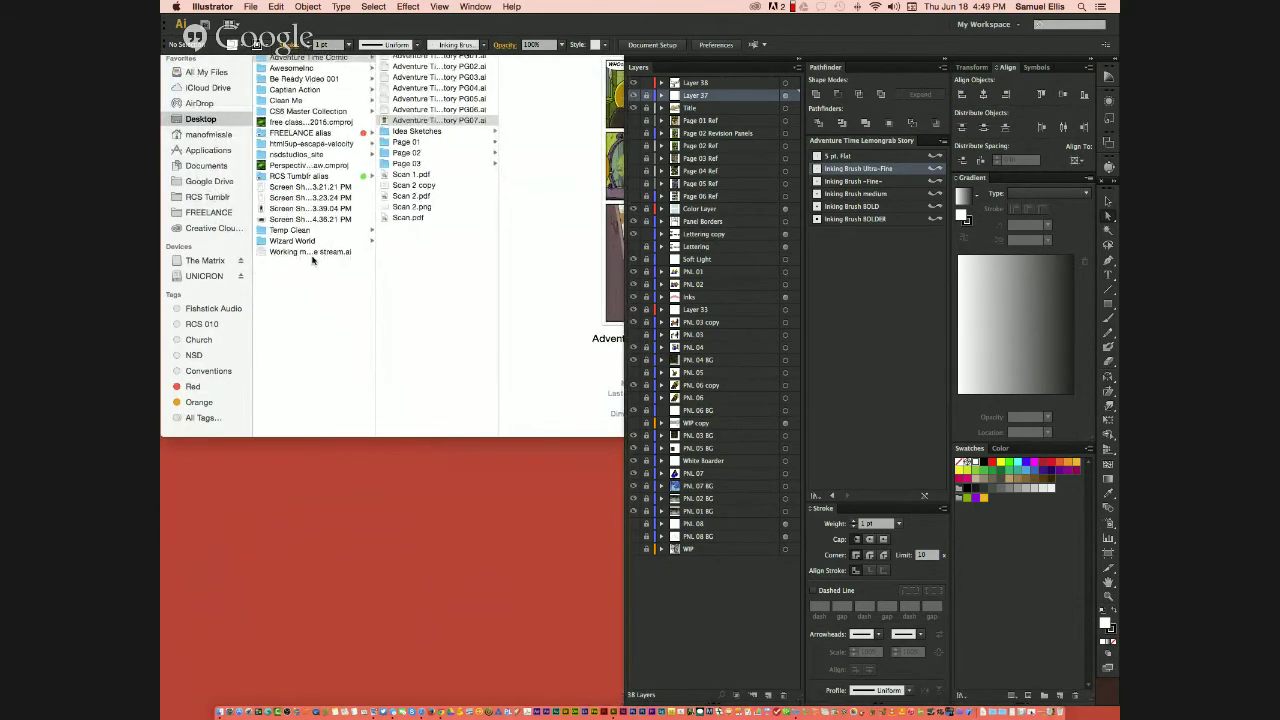
- Clear the Finder selection and open the RCS Tumblr alias on the Desktop
{"action": "left_click", "coordinate": [463, 373]}
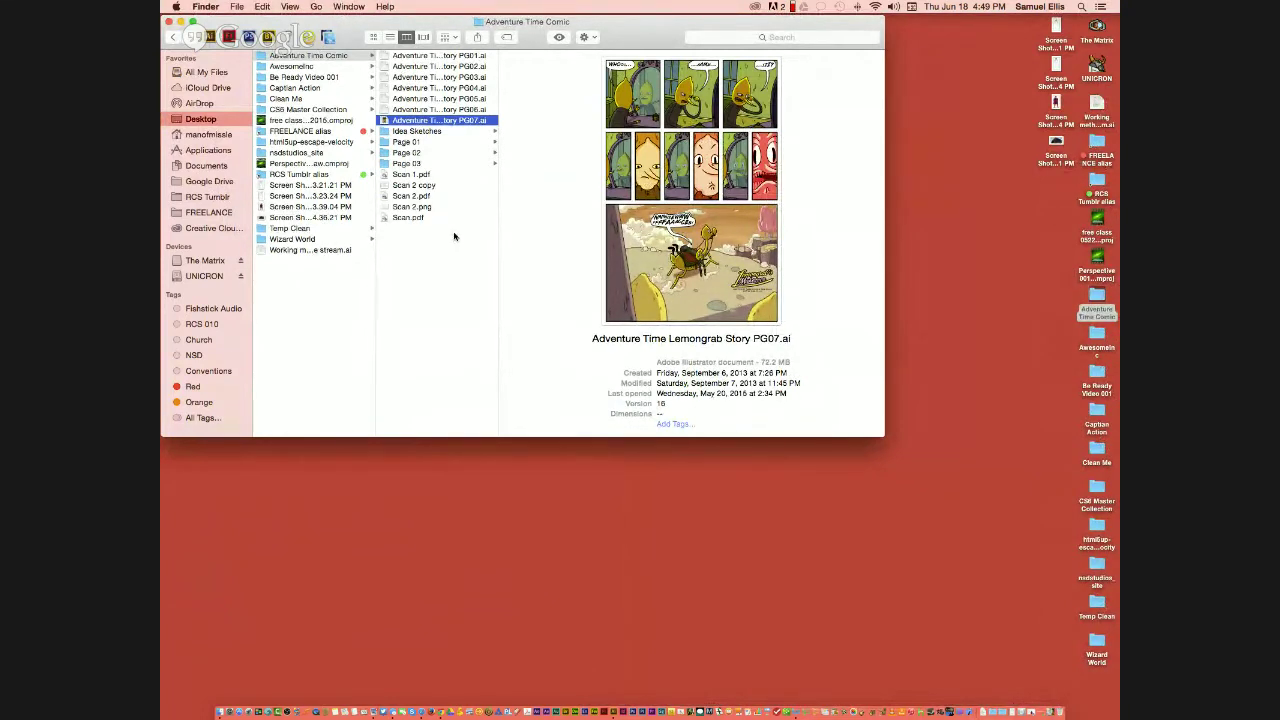
{"action": "left_click", "coordinate": [459, 280]}
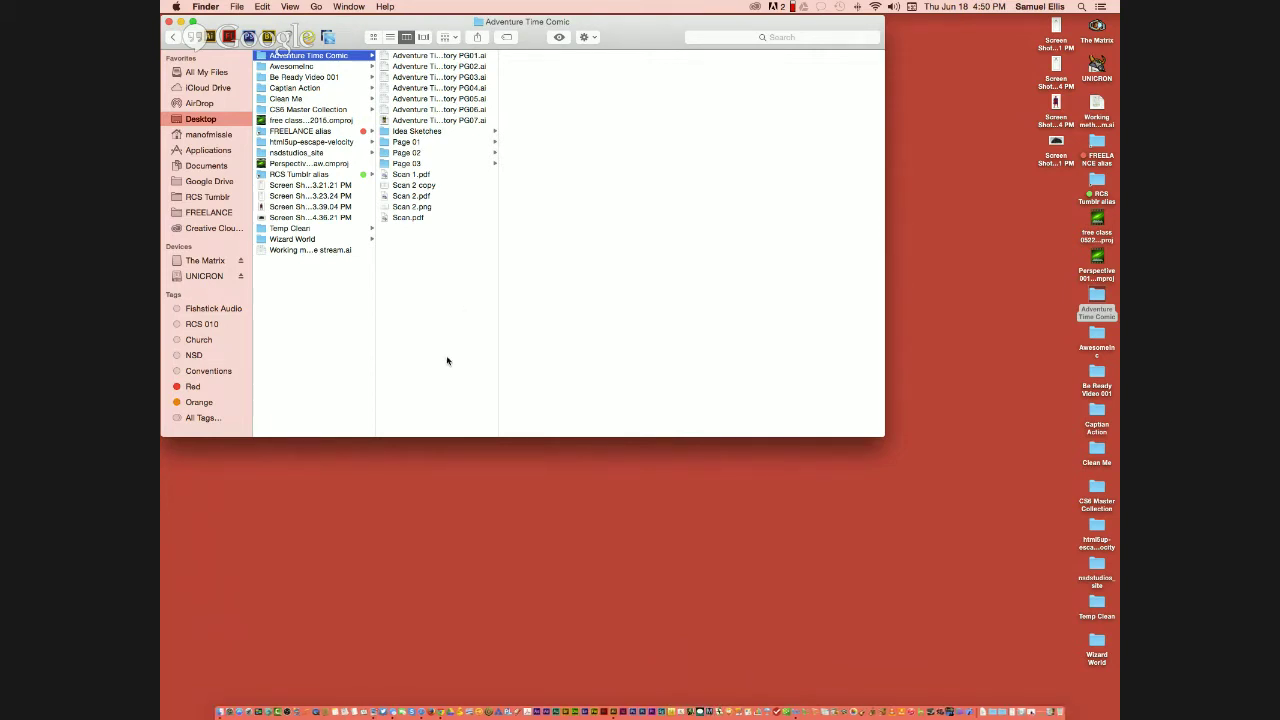
{"action": "left_click", "coordinate": [307, 176]}
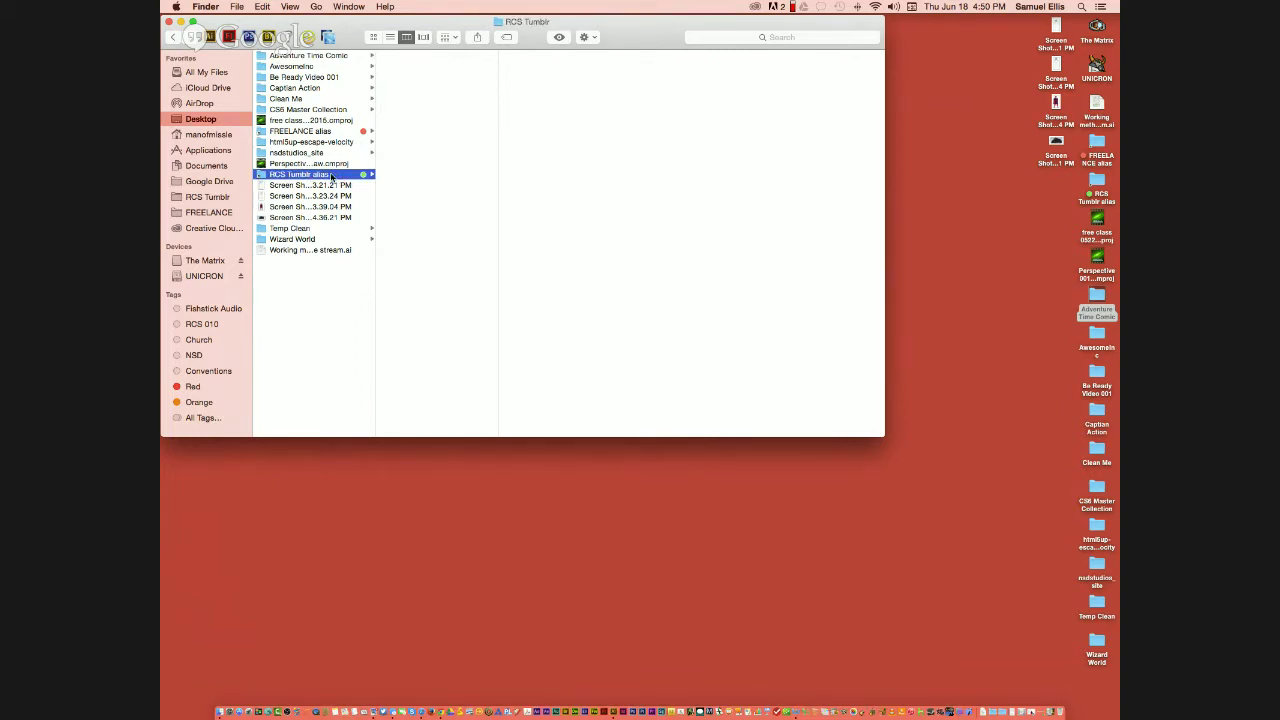
{"action": "double_click", "coordinate": [331, 176]}
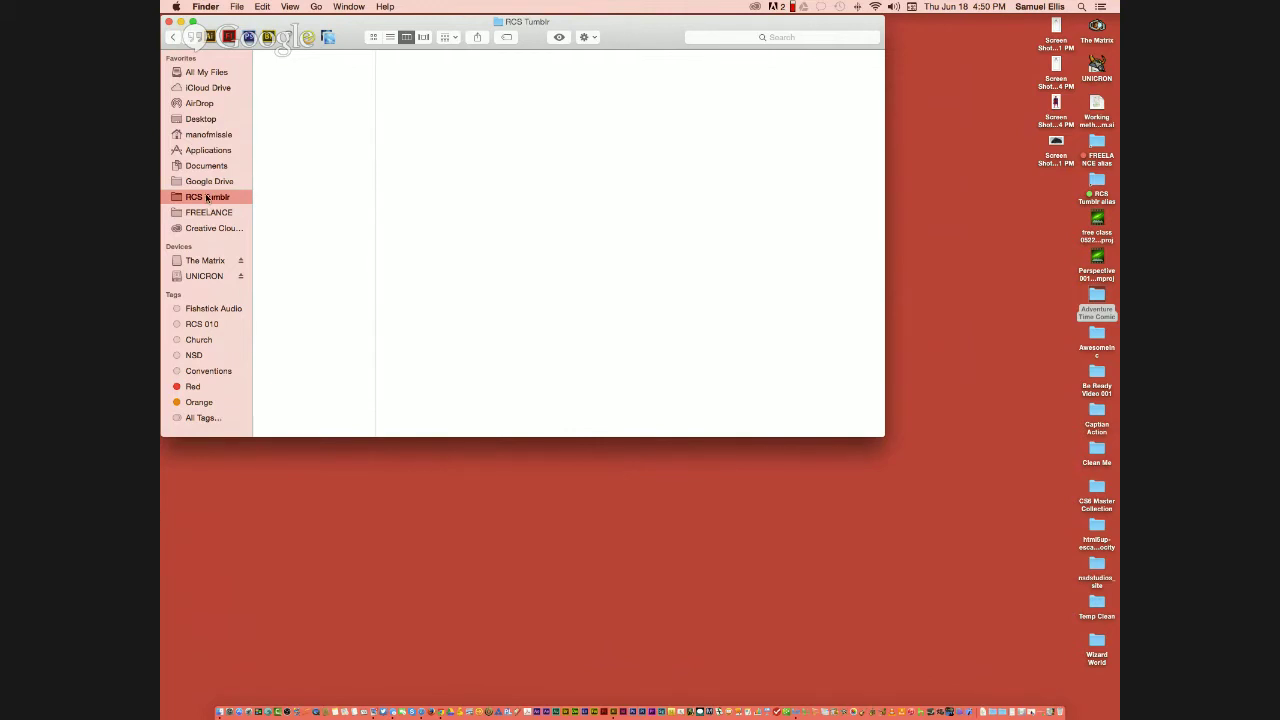
- Open the Comic folder and Quick Look RCS_0001 Color.png at large size
{"action": "left_click", "coordinate": [1099, 180]}
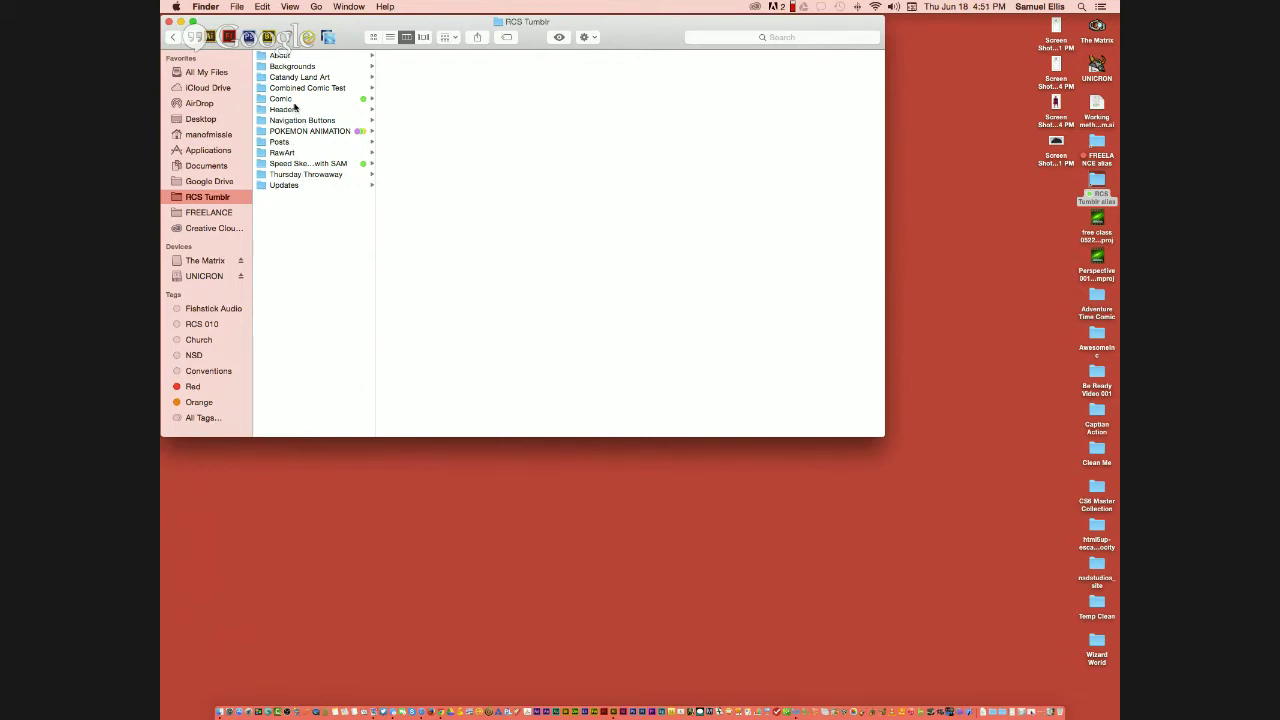
{"action": "left_click", "coordinate": [296, 100]}
{"action": "left_click", "coordinate": [415, 89]}
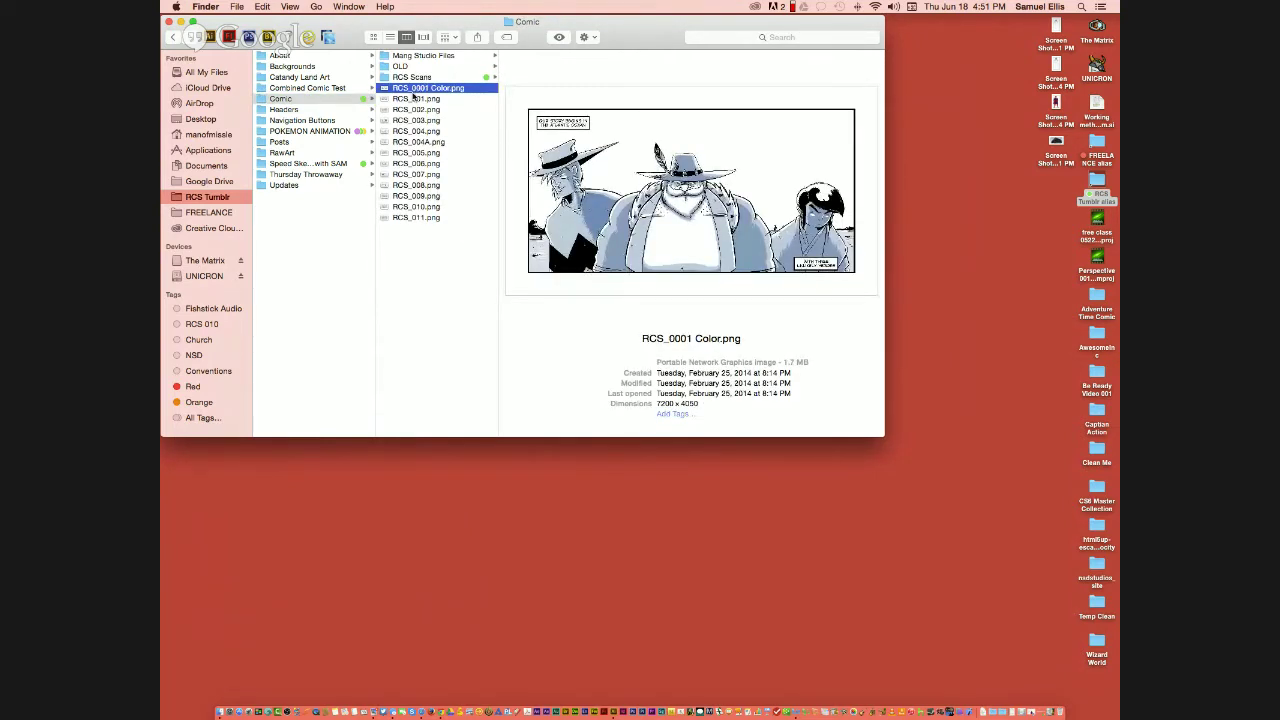
{"action": "key", "text": "space"}
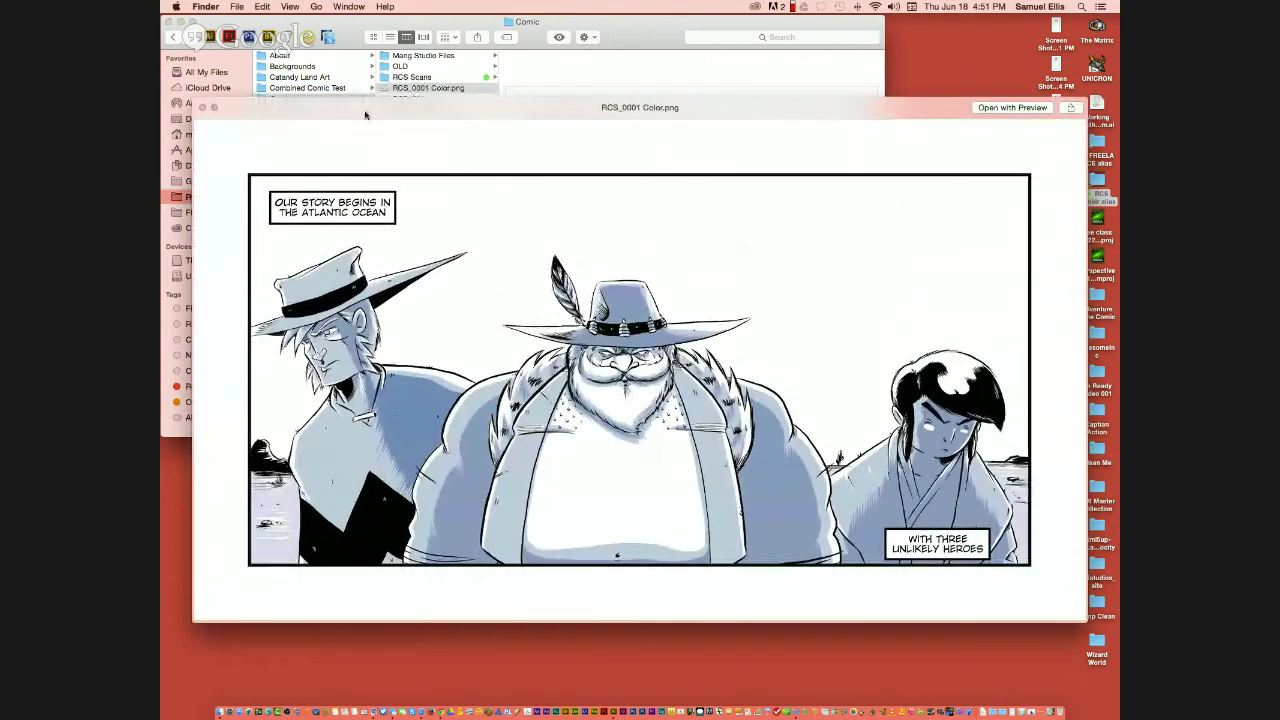
- Open the RCS_002.png comic page in Preview
{"action": "key", "text": "super+o"}
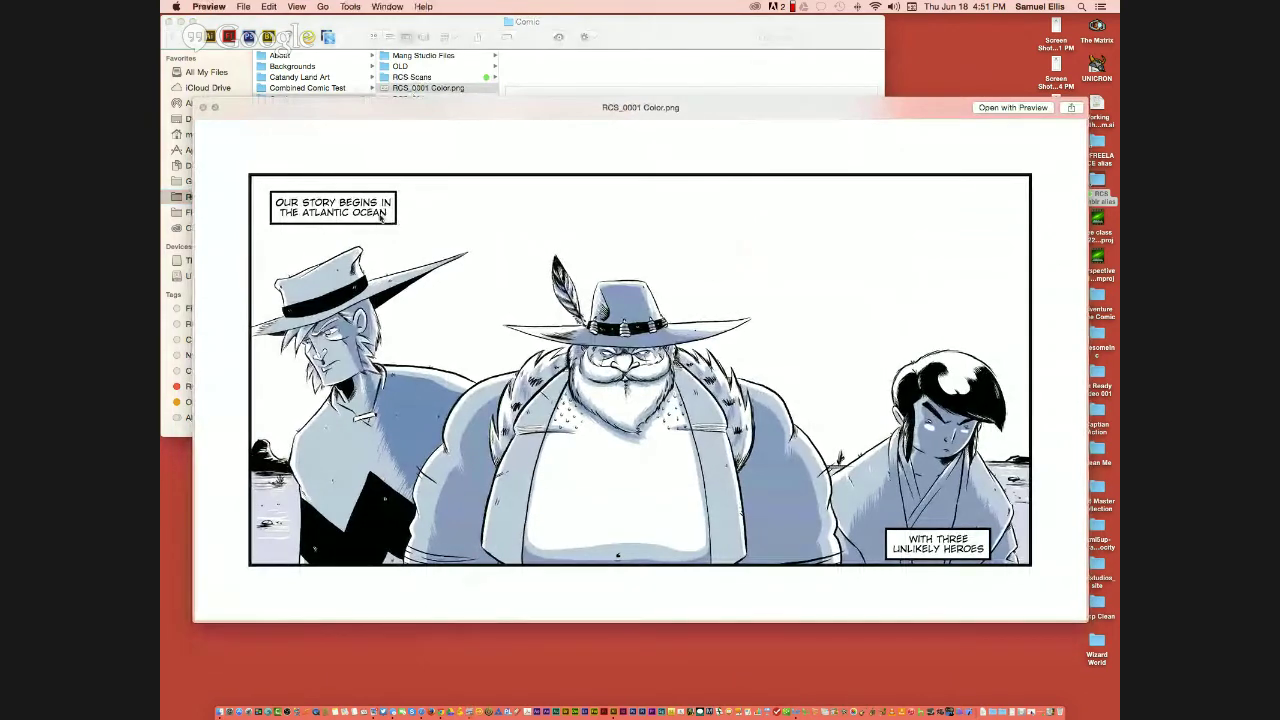
{"action": "left_click", "coordinate": [300, 229]}
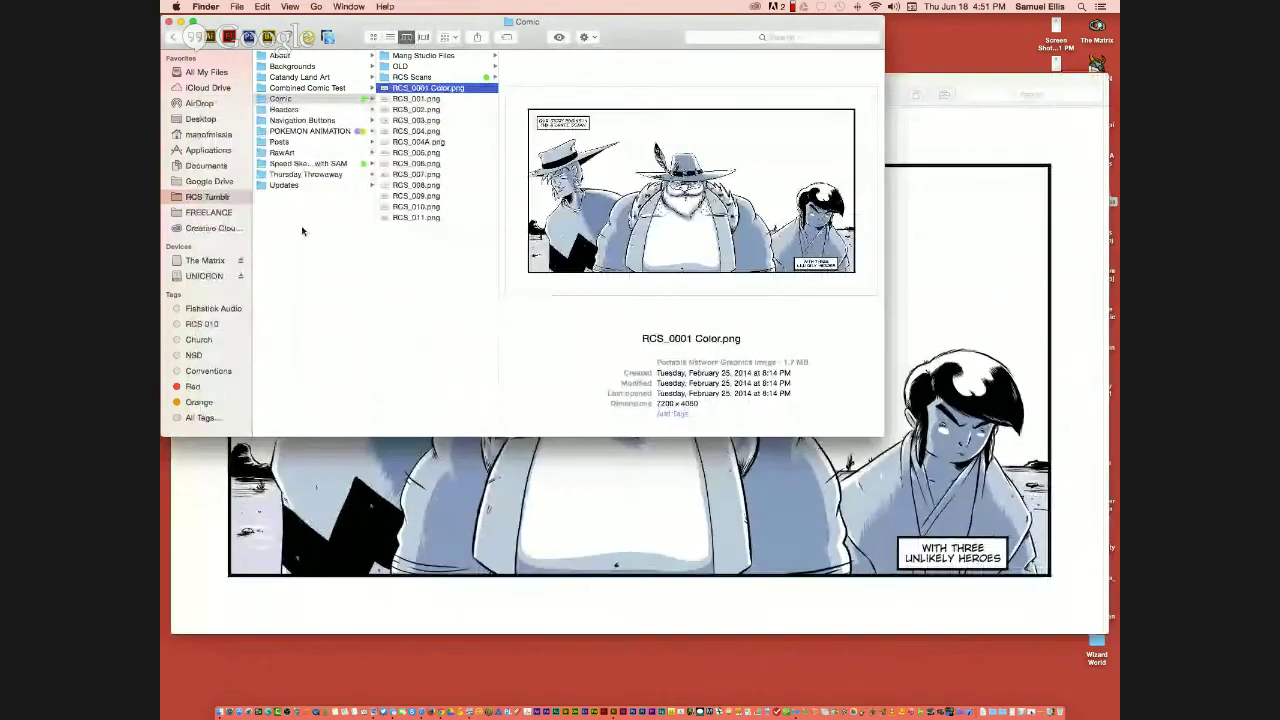
{"action": "left_click", "coordinate": [408, 99]}
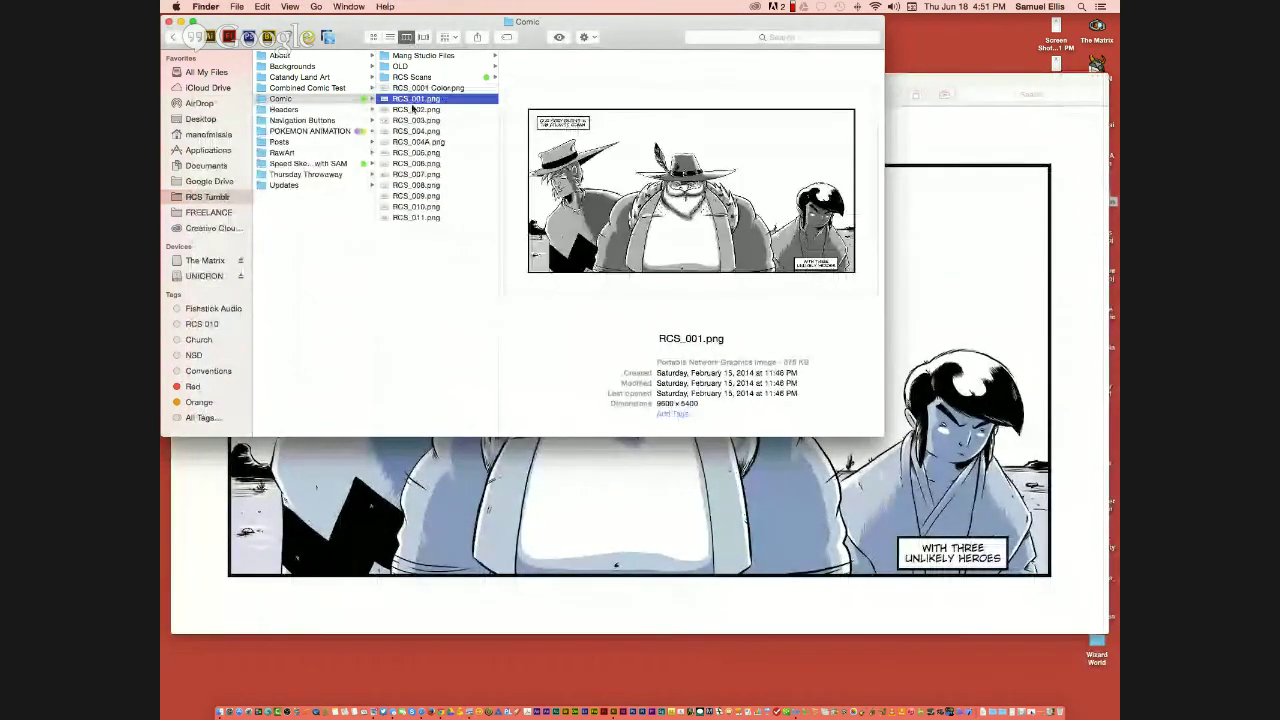
{"action": "left_click", "coordinate": [411, 110]}
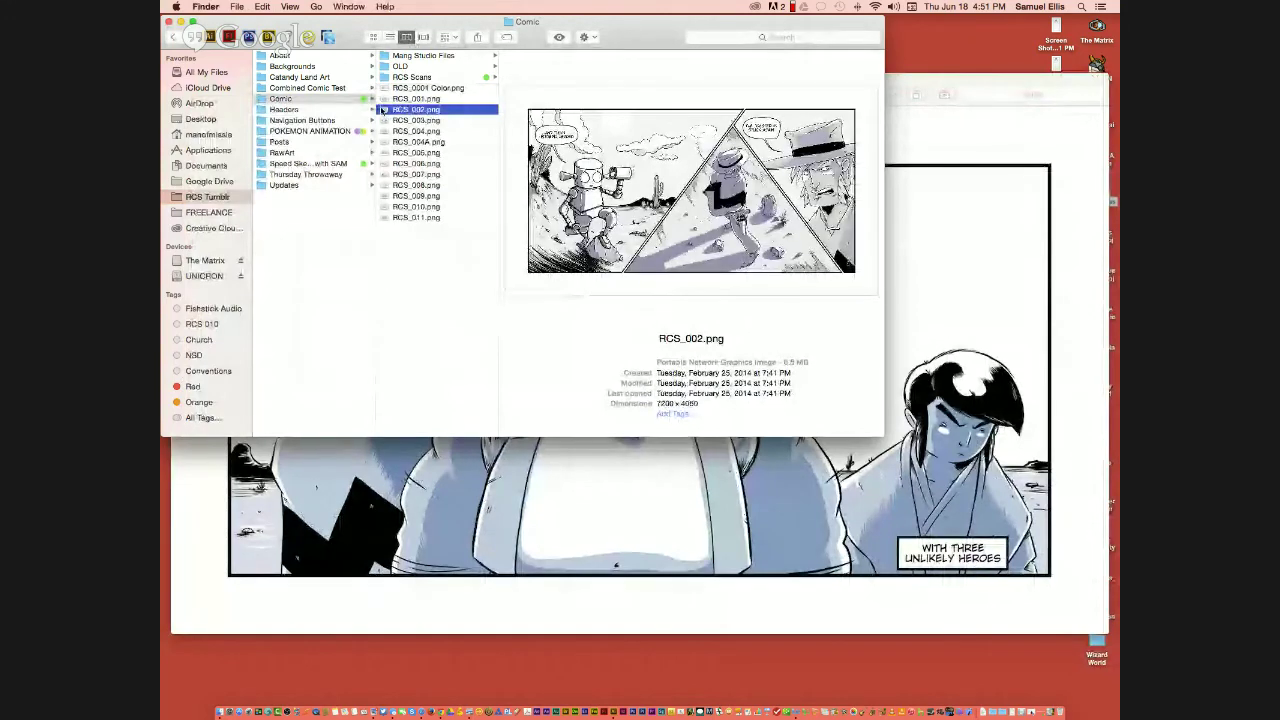
{"action": "left_click_drag", "start_coordinate": [383, 110], "coordinate": [594, 370]}
{"action": "key", "text": "super+Tab"}
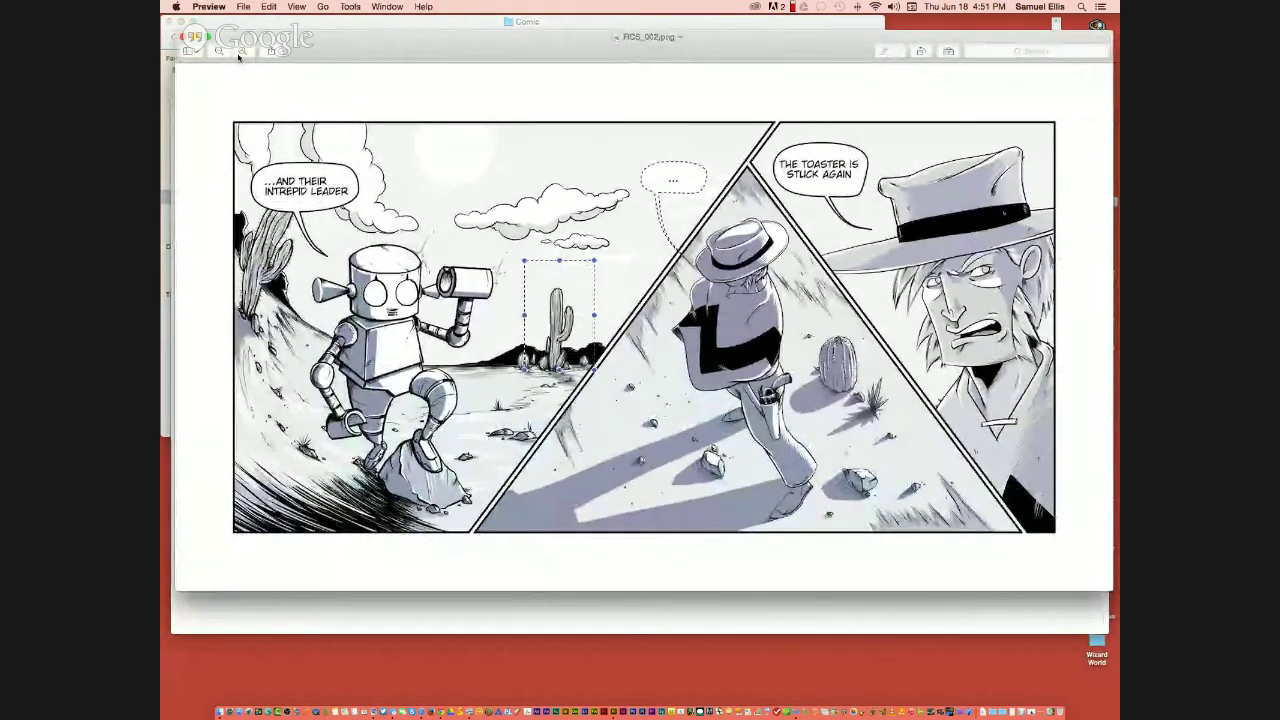
- Zoom in closely on the cactus in RCS_002.png and look around it
{"action": "left_click", "coordinate": [245, 51]}
{"action": "left_click", "coordinate": [245, 51]}
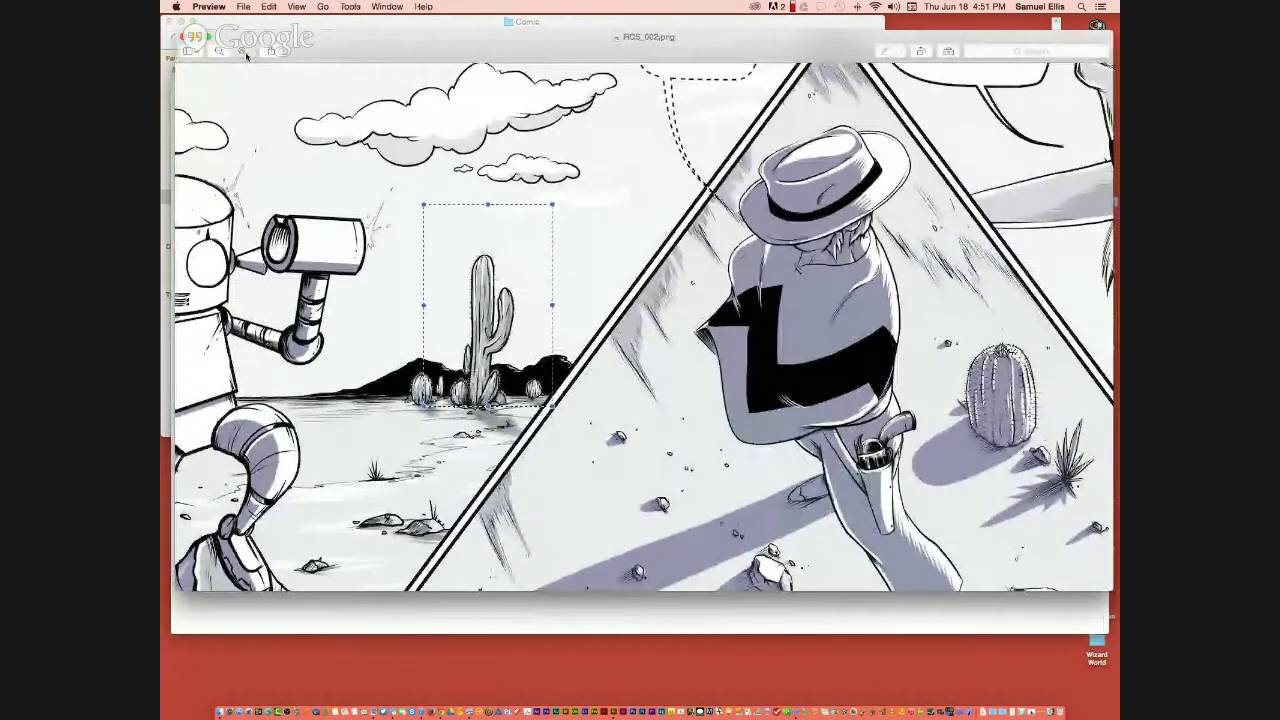
{"action": "left_click", "coordinate": [245, 51]}
{"action": "left_click", "coordinate": [245, 51]}
{"action": "left_click", "coordinate": [245, 51]}
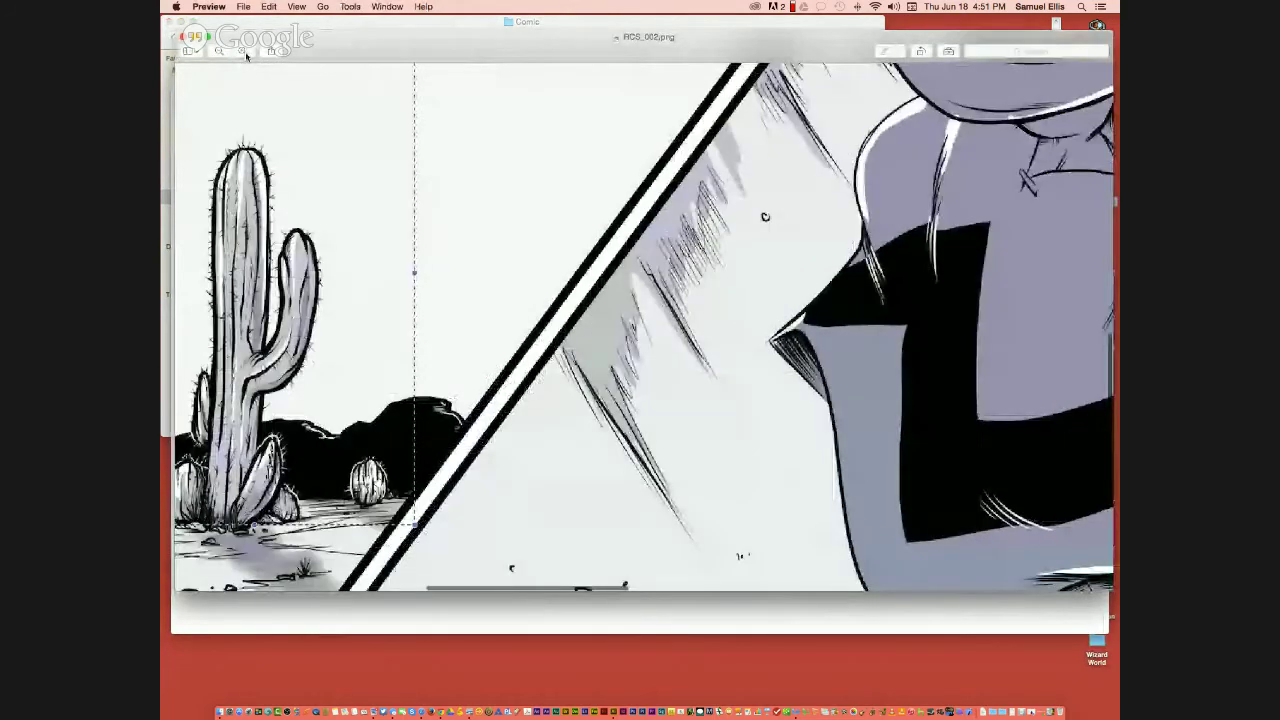
{"action": "left_click", "coordinate": [376, 430]}
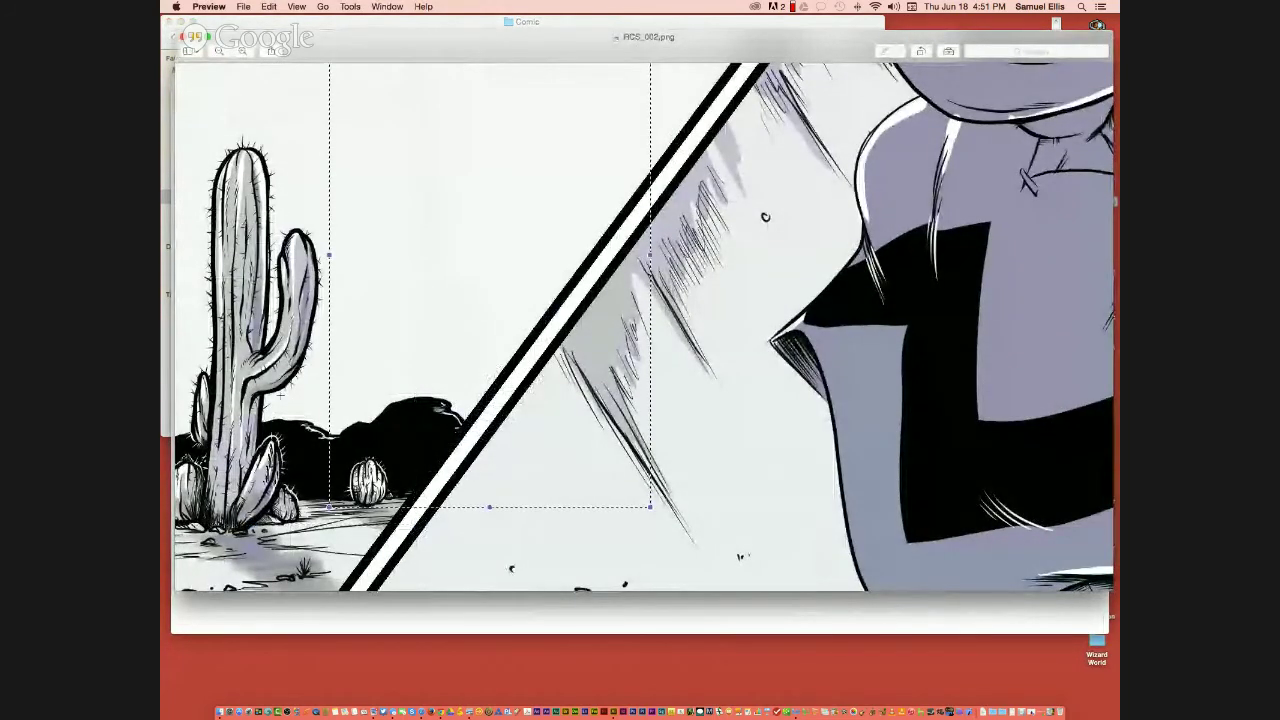
{"action": "left_click_drag", "start_coordinate": [285, 393], "coordinate": [288, 396]}
{"action": "scroll", "coordinate": [344, 401], "scroll_direction": "left", "scroll_amount": 5}
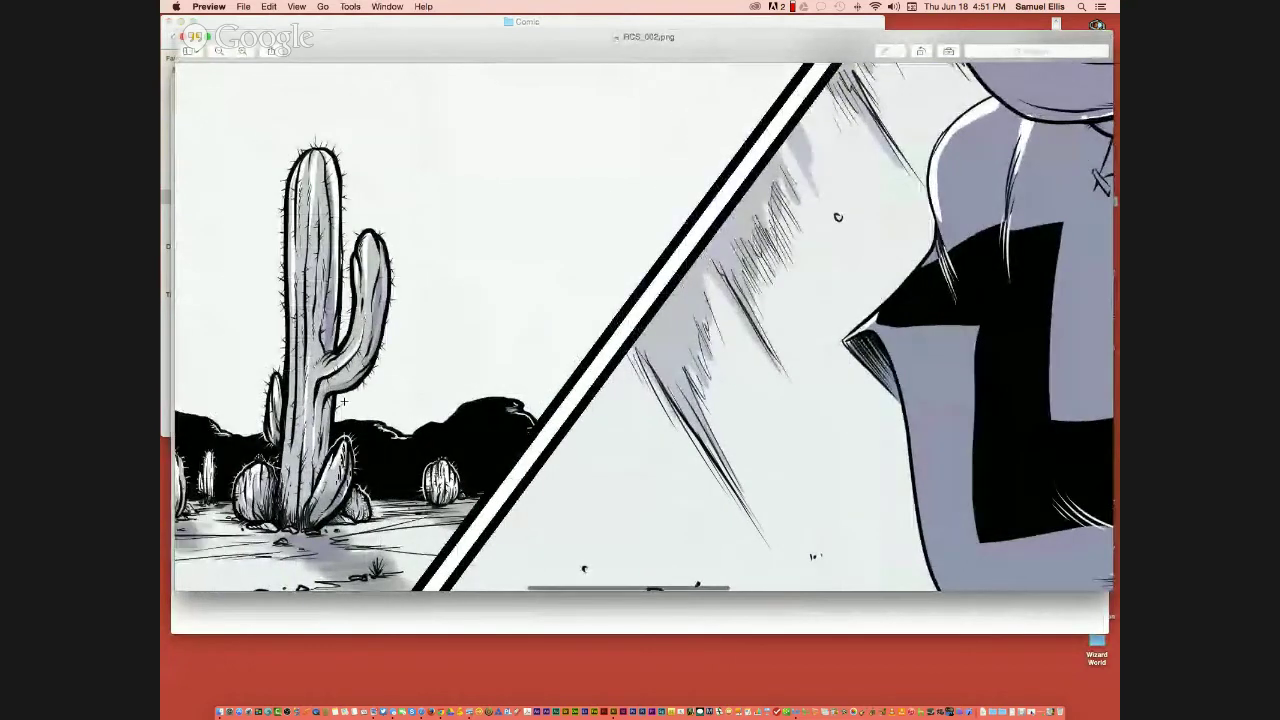
{"action": "scroll", "coordinate": [344, 401], "scroll_direction": "left", "scroll_amount": 2}
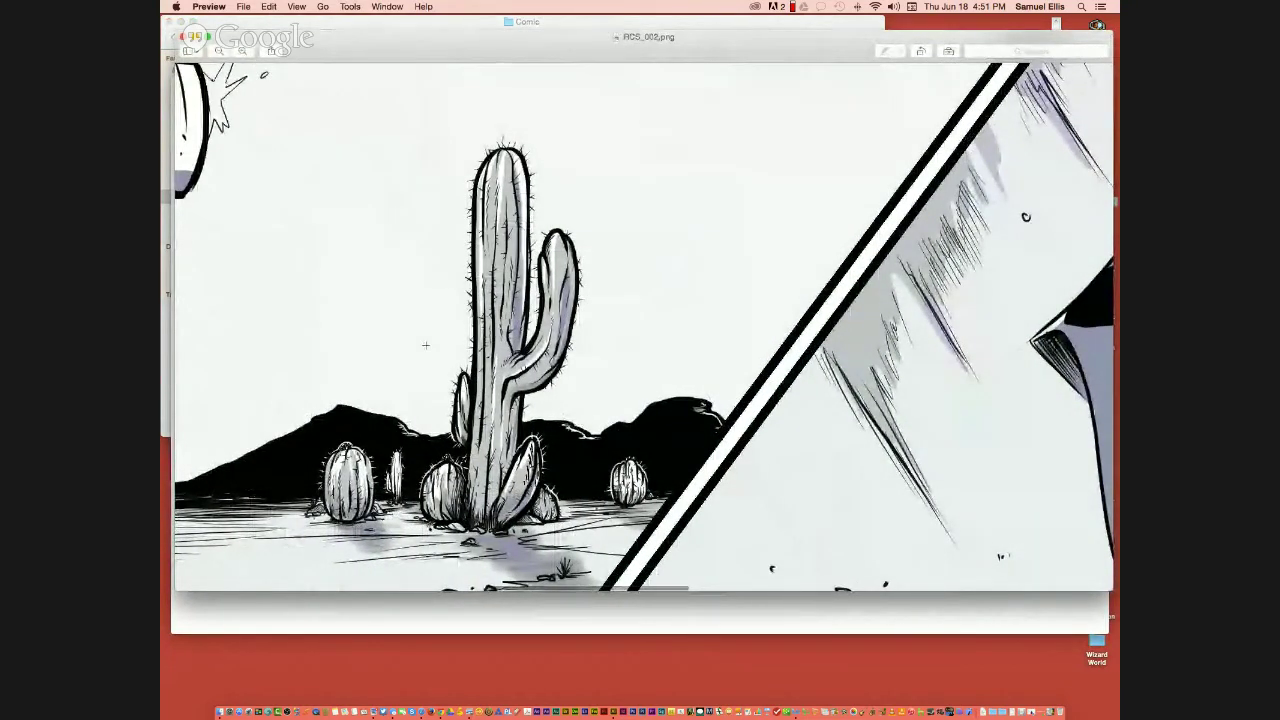
- Zoom out to the full page, check the line work close up, then close both images
{"action": "left_click", "coordinate": [220, 52]}
{"action": "left_click", "coordinate": [220, 52]}
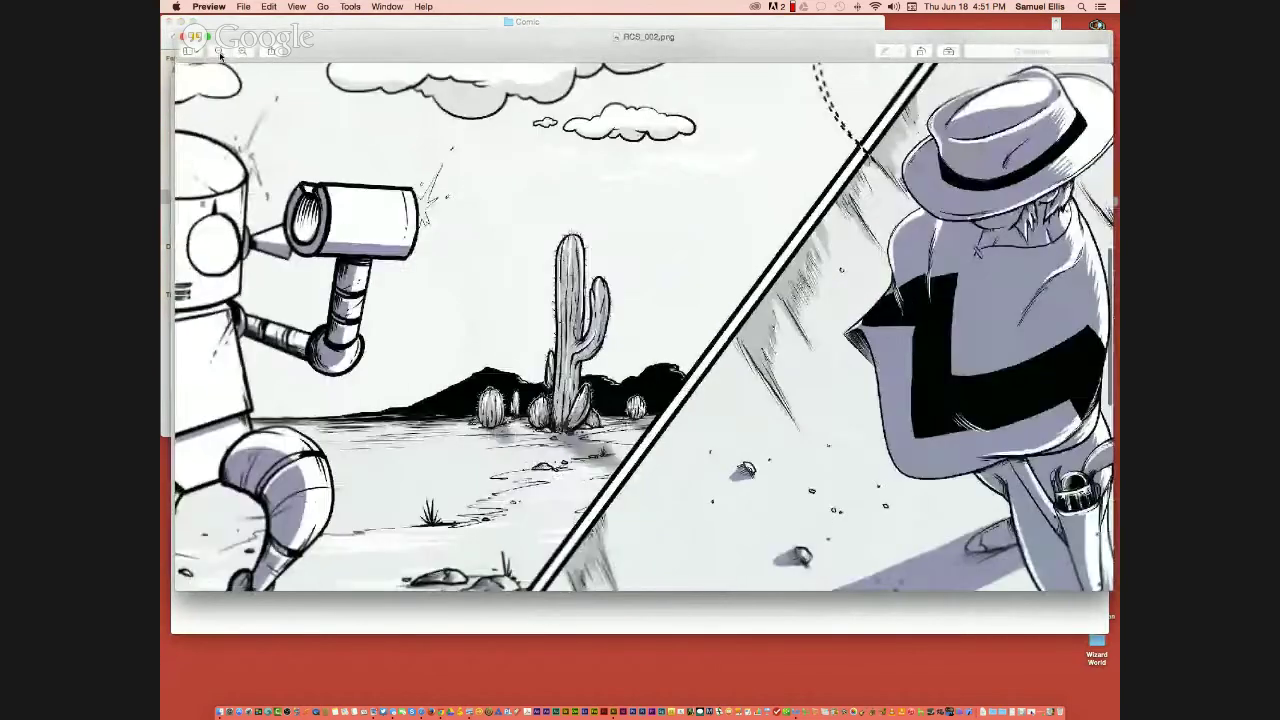
{"action": "left_click", "coordinate": [220, 52]}
{"action": "left_click", "coordinate": [220, 52]}
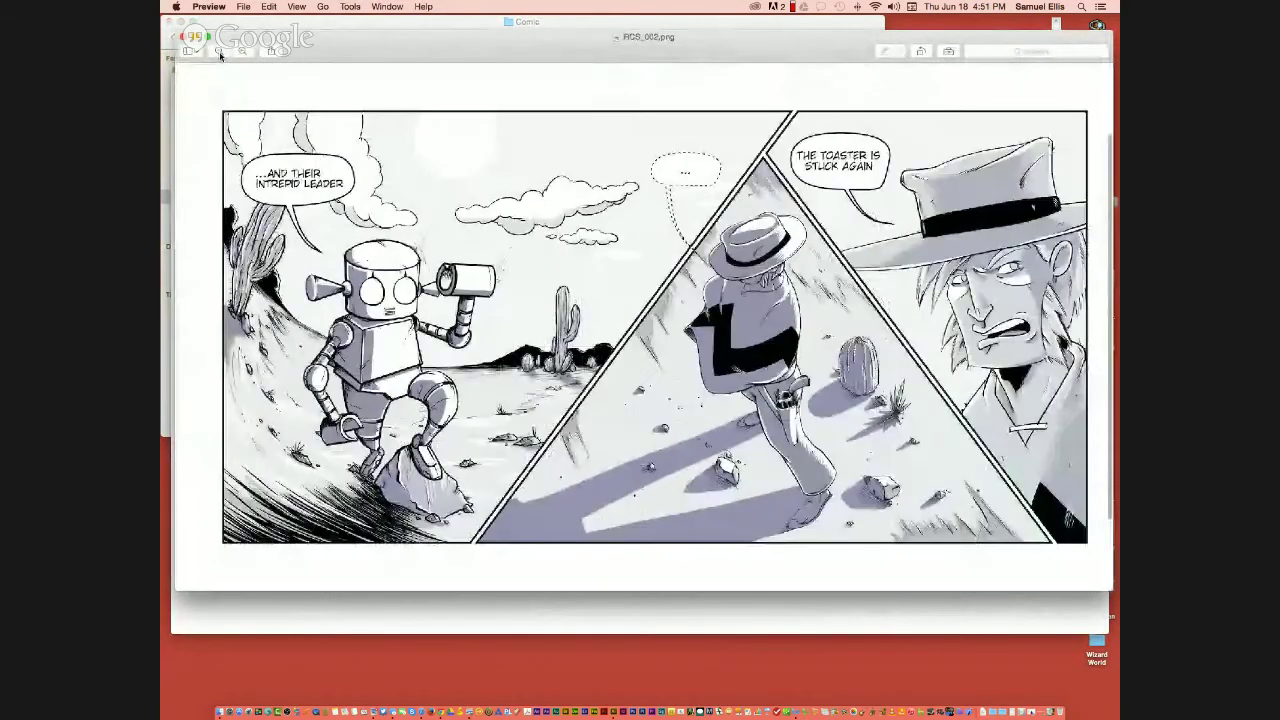
{"action": "left_click", "coordinate": [220, 52]}
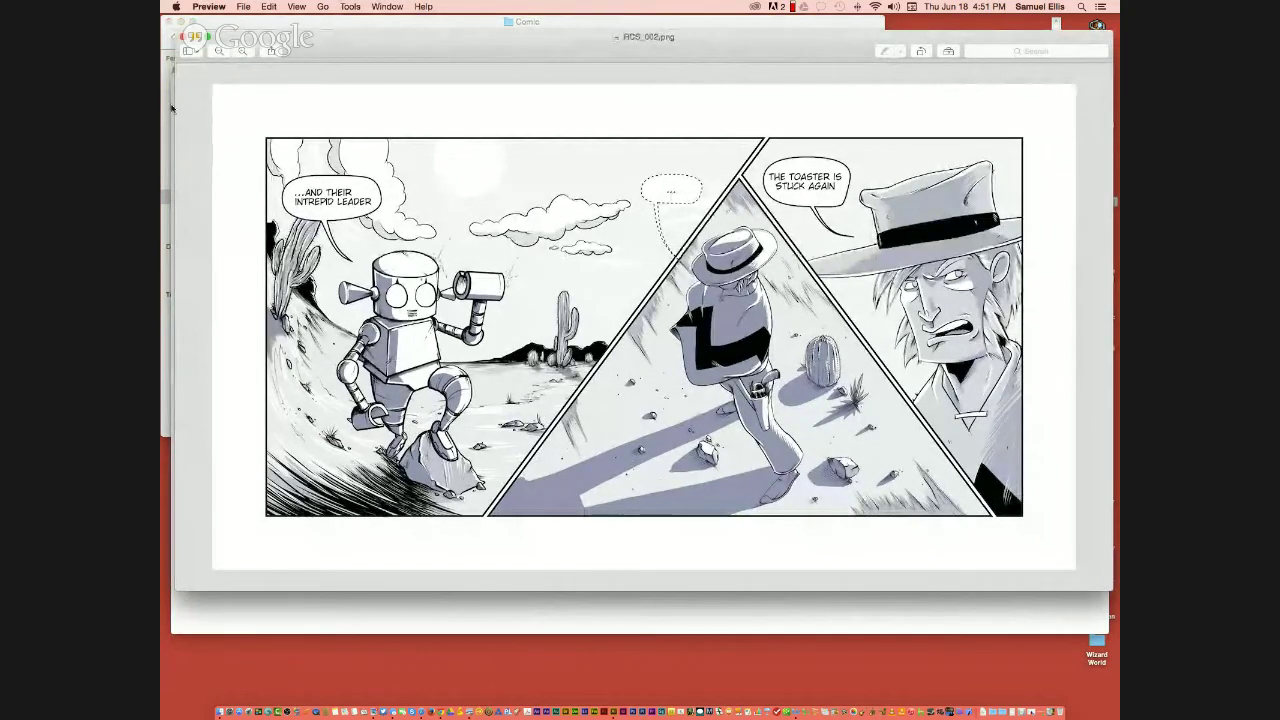
{"action": "key", "text": "super+plus"}
{"action": "key", "text": "super+plus"}
{"action": "key", "text": "super+plus"}
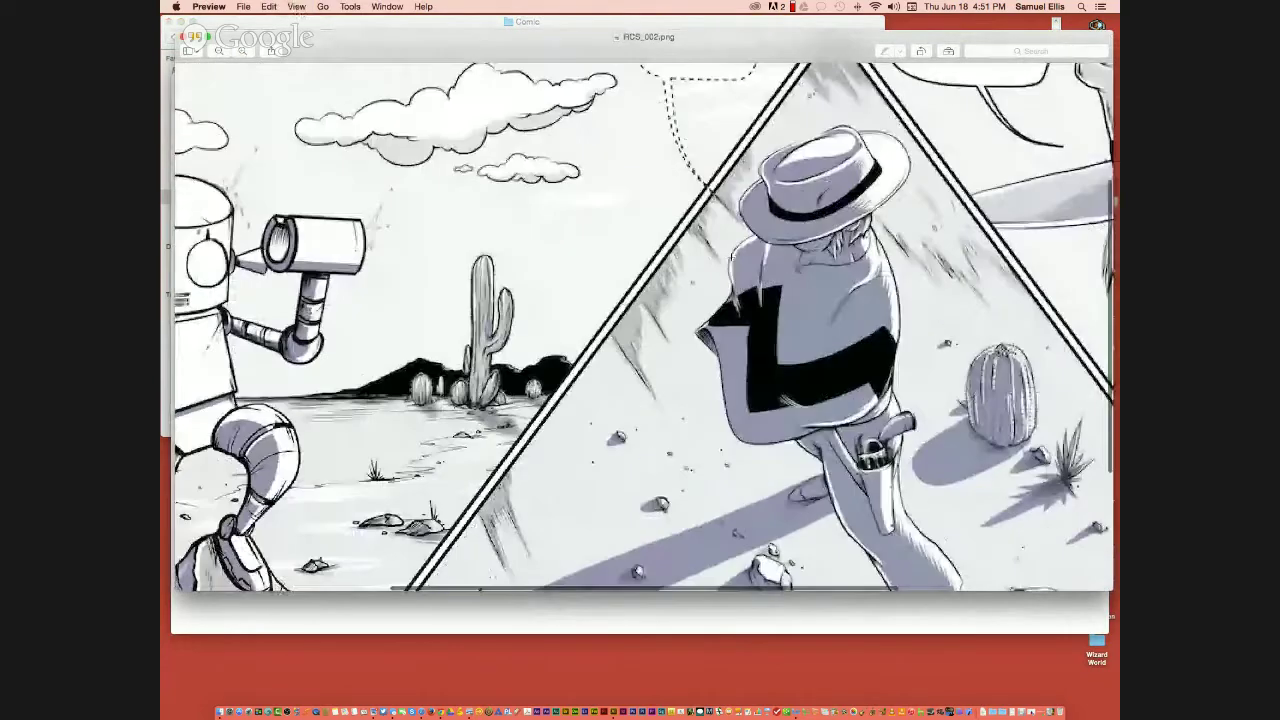
{"action": "key", "text": "super+plus"}
{"action": "key", "text": "super+plus"}
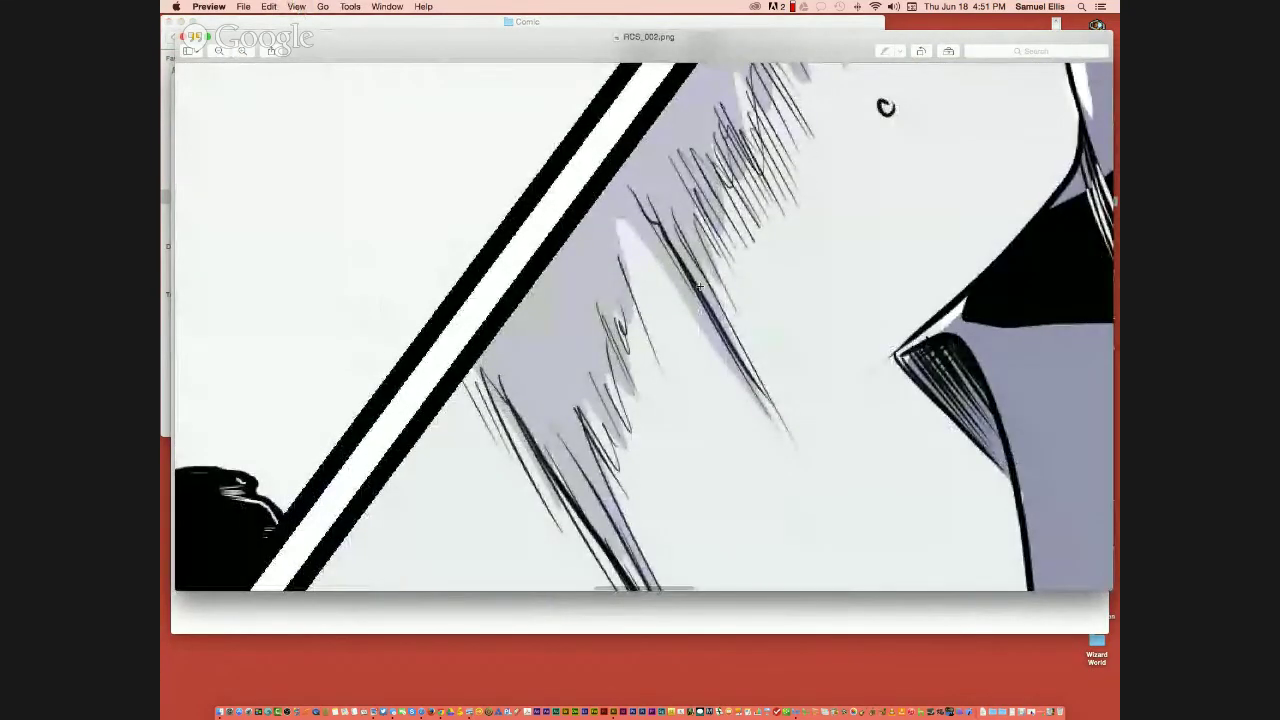
{"action": "key", "text": "super+minus"}
{"action": "key", "text": "super+minus"}
{"action": "key", "text": "super+minus"}
{"action": "key", "text": "super+minus"}
{"action": "key", "text": "super+minus"}
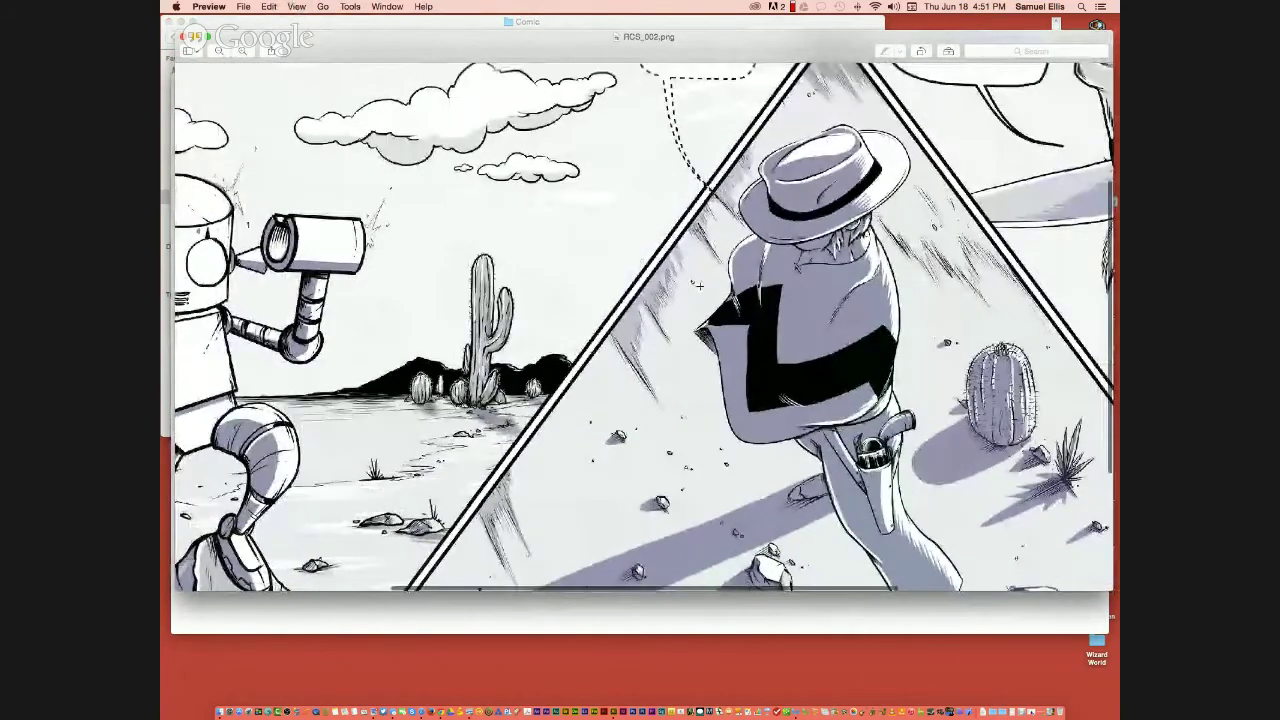
{"action": "key", "text": "super+minus"}
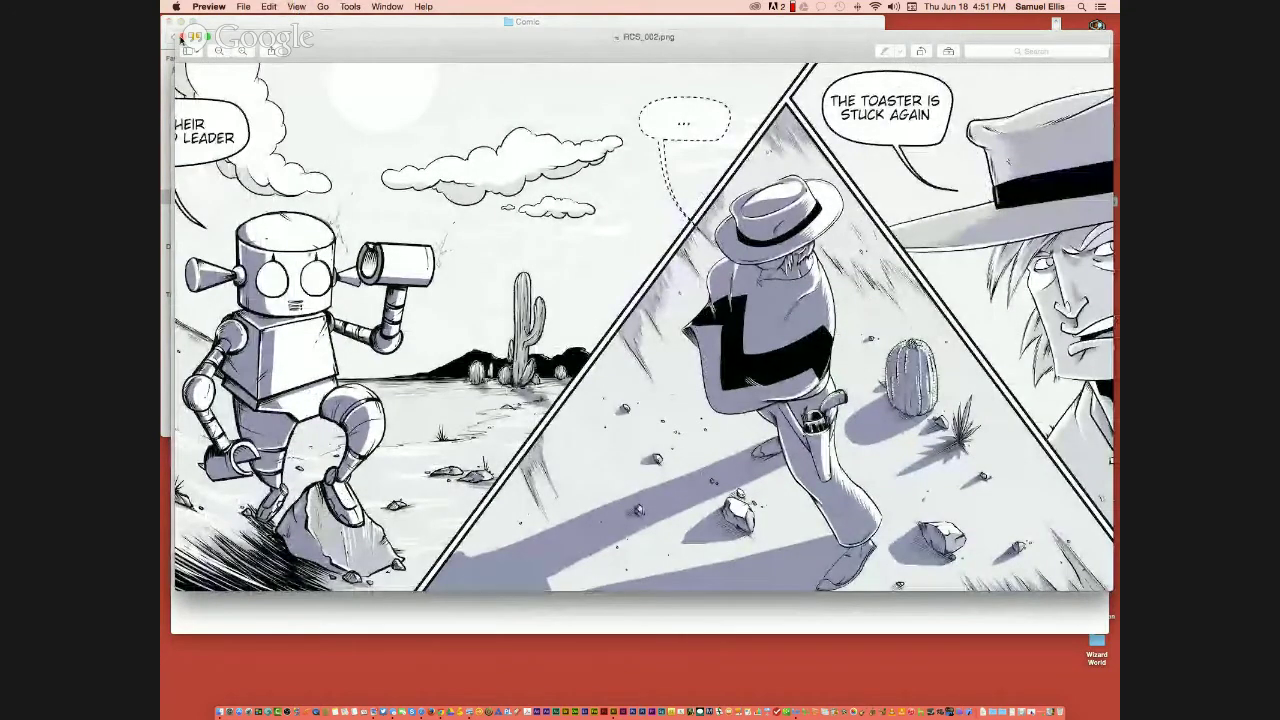
{"action": "key", "text": "super+w"}
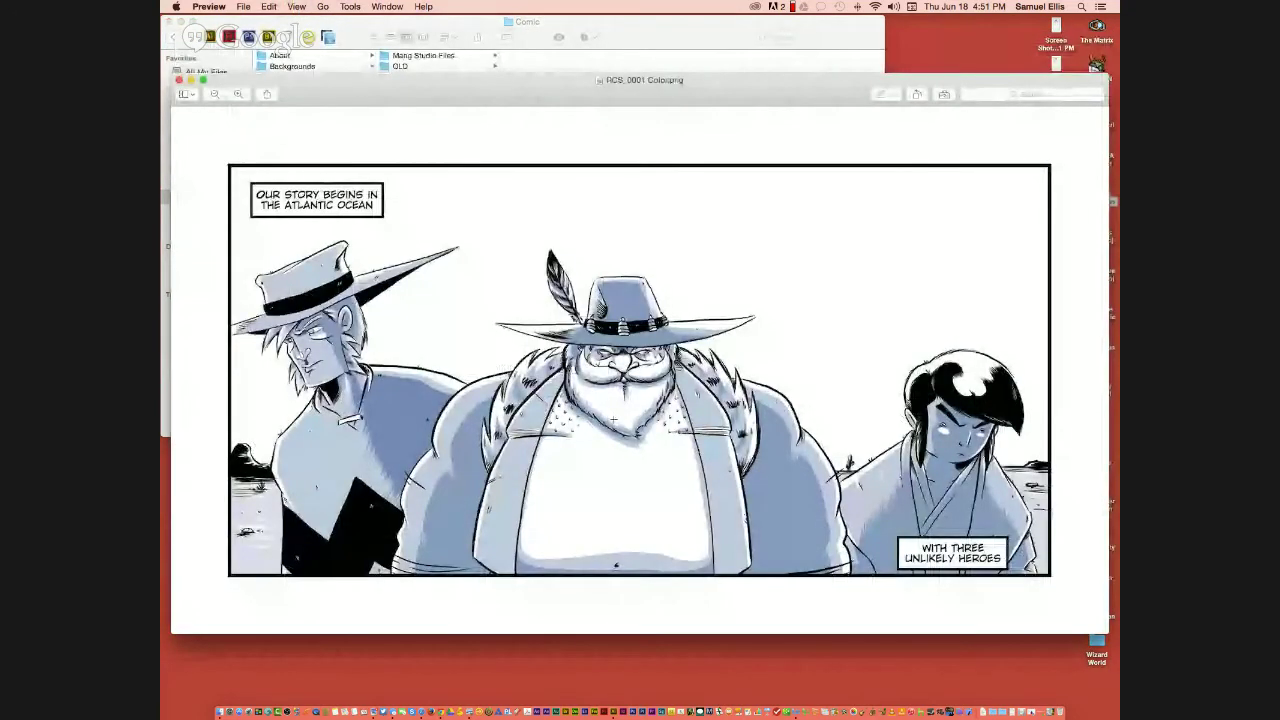
{"action": "left_click", "coordinate": [180, 80]}
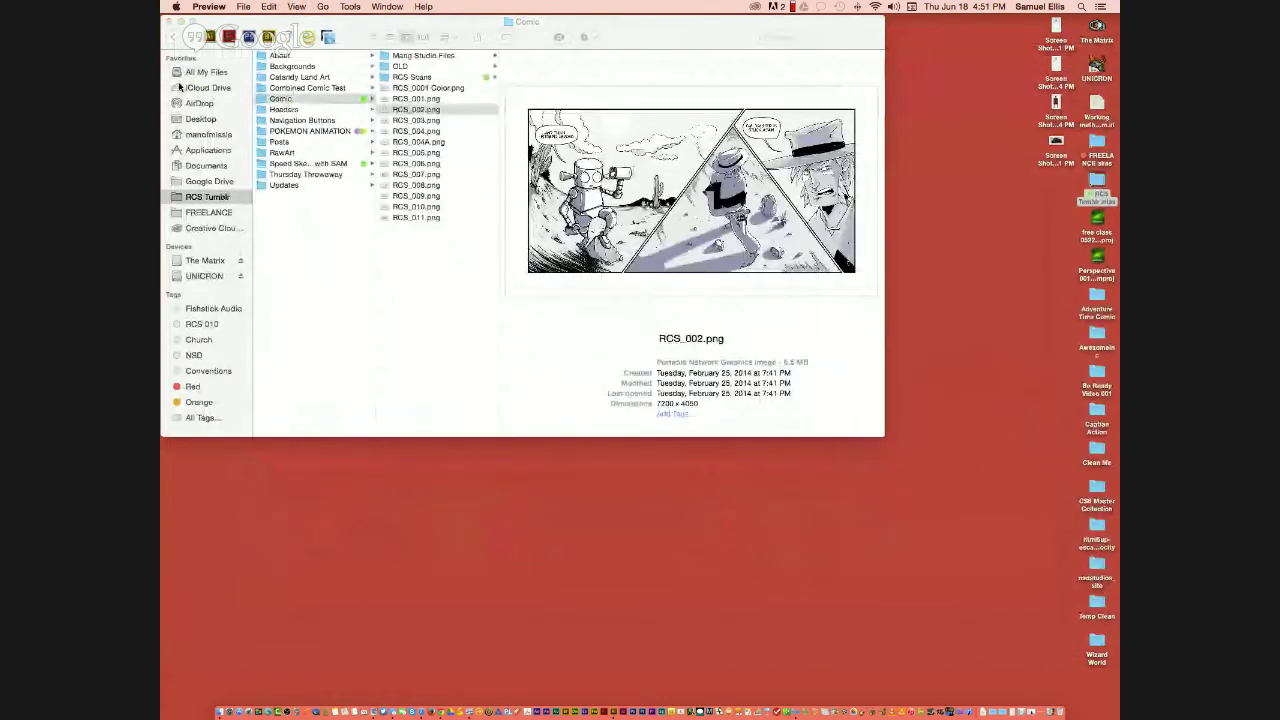
- Close the Comic folder window and hide Illustrator to get back to the desktop
{"action": "key", "text": "super+q"}
{"action": "left_click", "coordinate": [411, 121]}
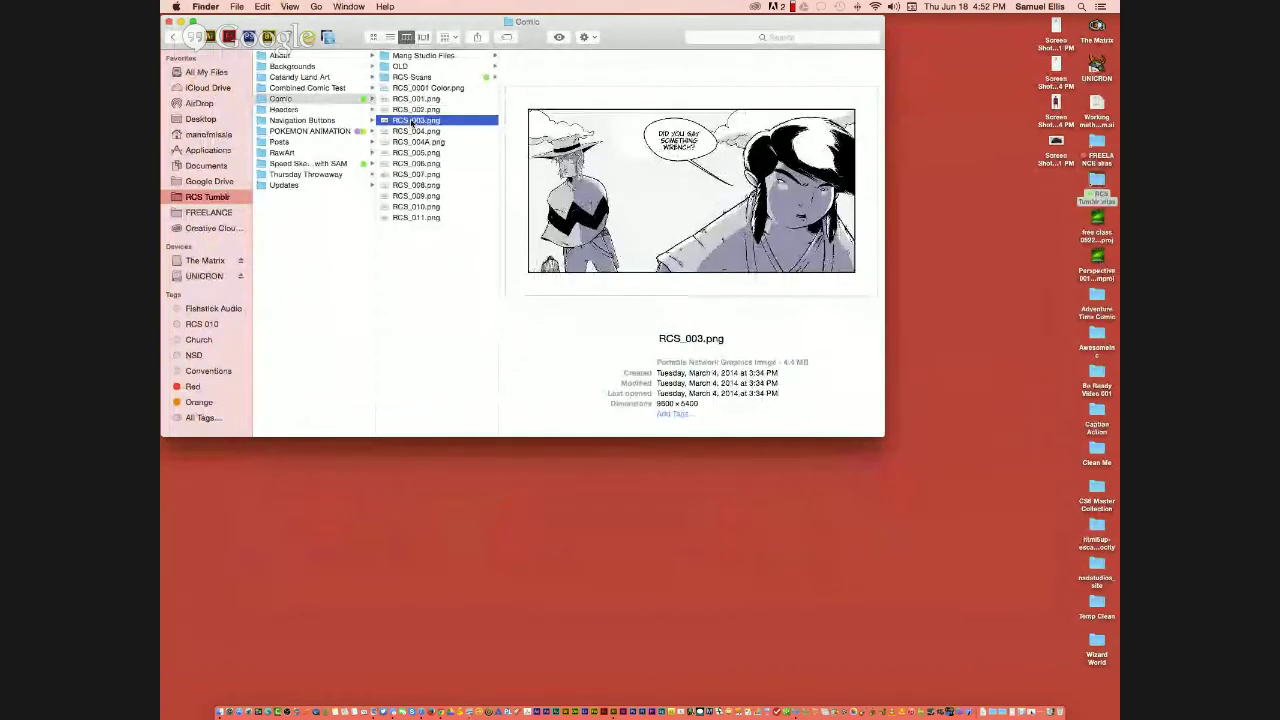
{"action": "left_click", "coordinate": [170, 22]}
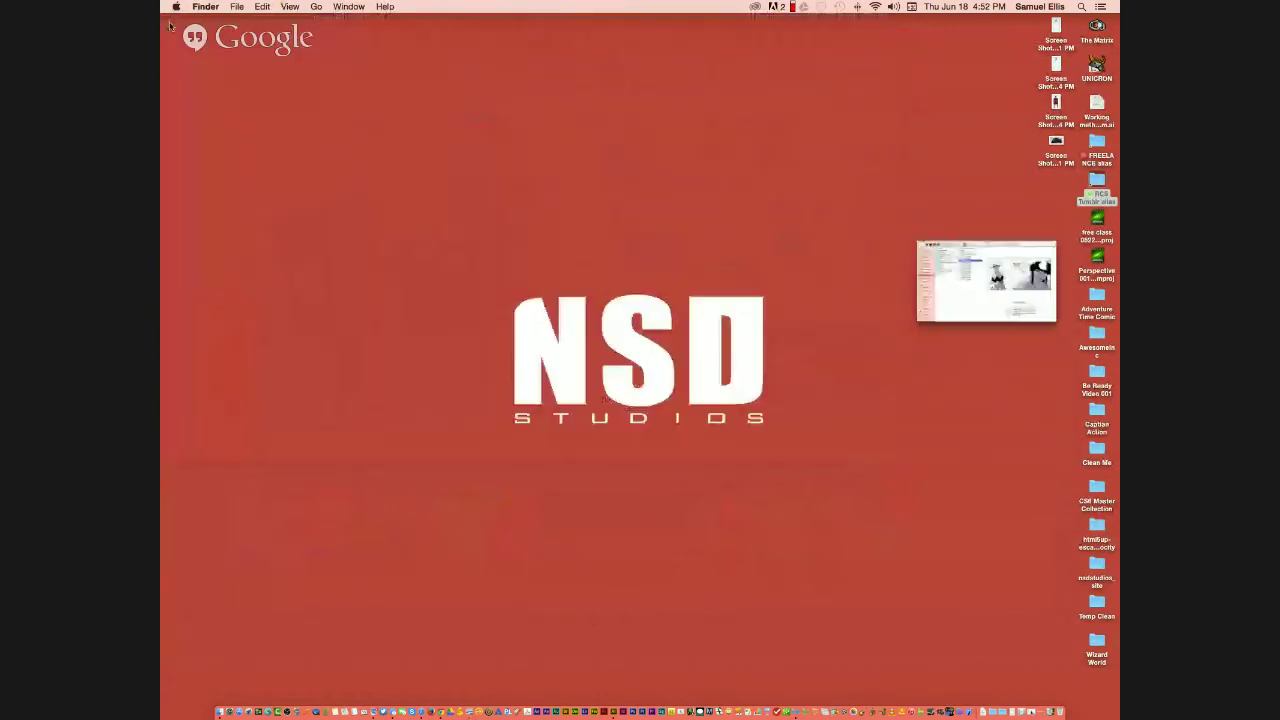
{"action": "left_click", "coordinate": [1050, 692]}
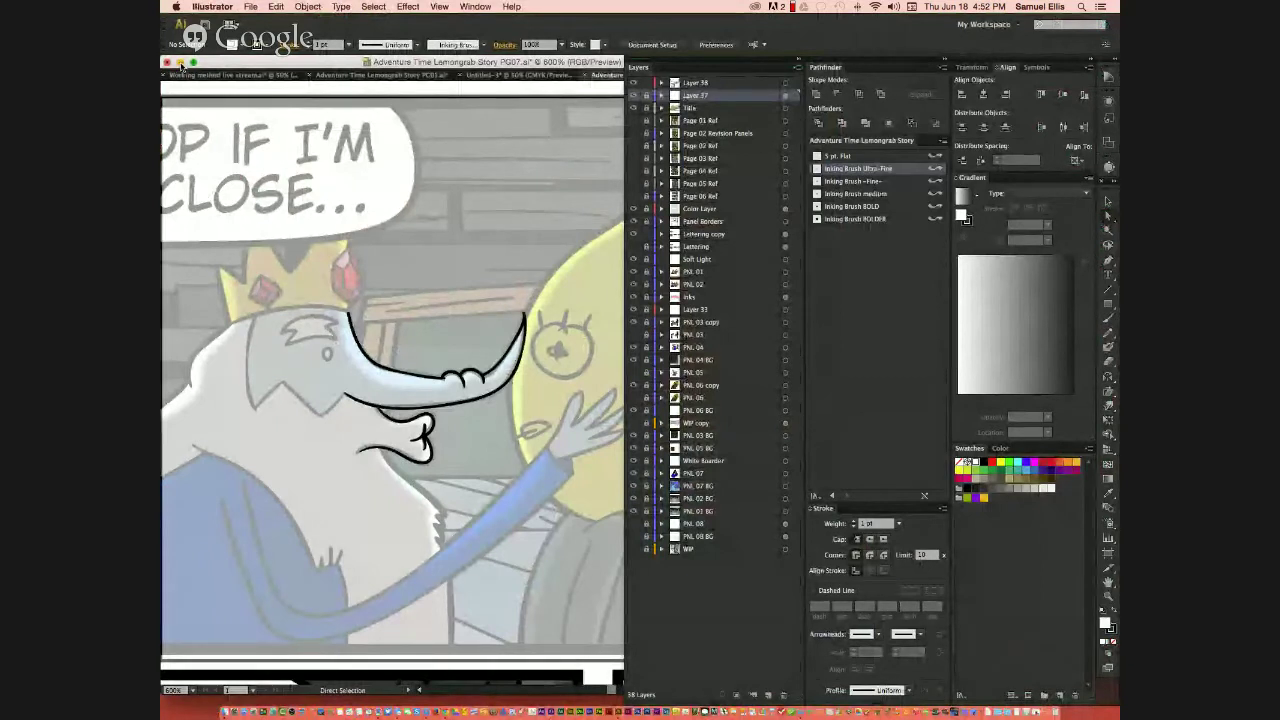
{"action": "left_click", "coordinate": [180, 63]}
{"action": "left_click", "coordinate": [526, 537]}
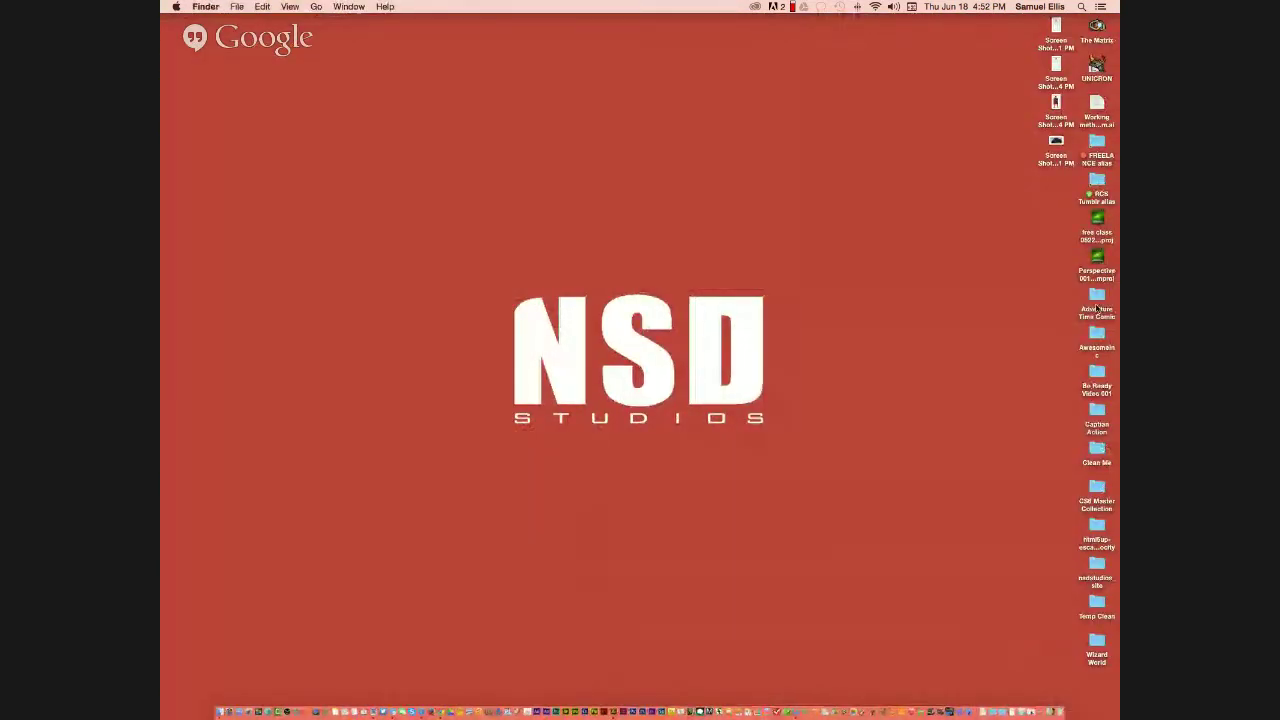
- Browse from the RCS Tumblr folder down to 01.psd in RCS Scans' Old Scans folder
{"action": "double_click", "coordinate": [1096, 188]}
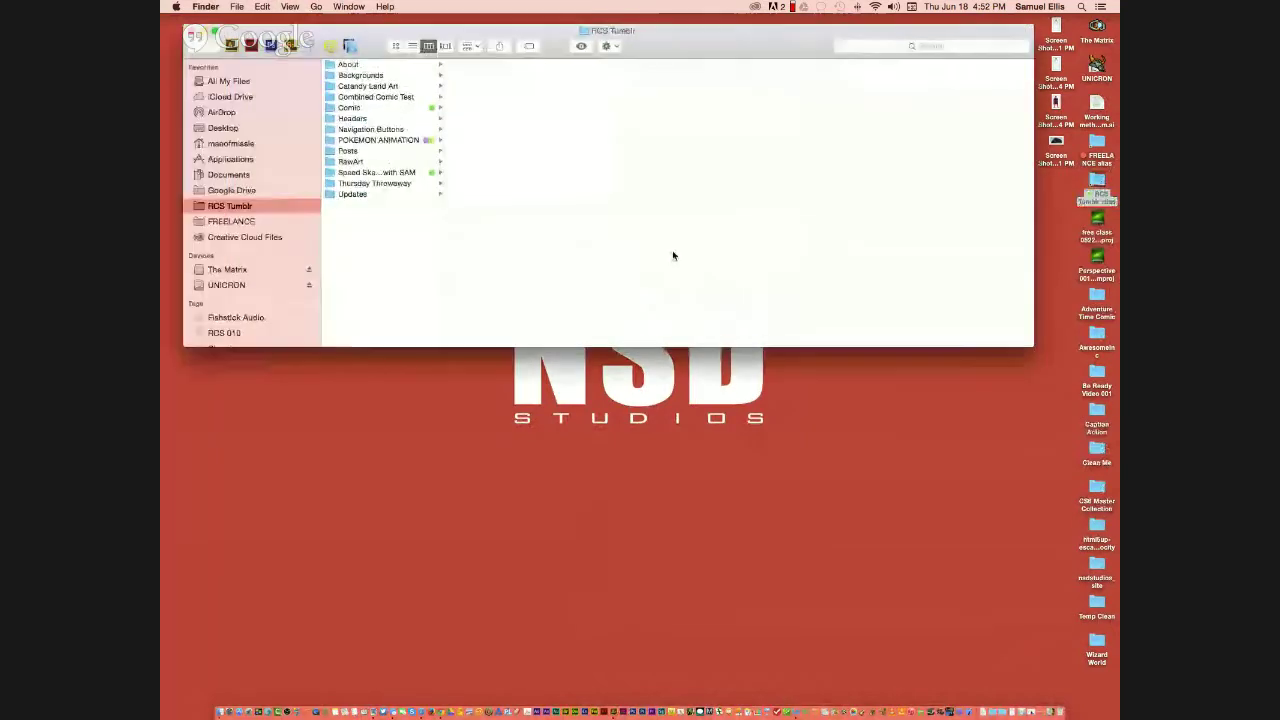
{"action": "left_click", "coordinate": [369, 98]}
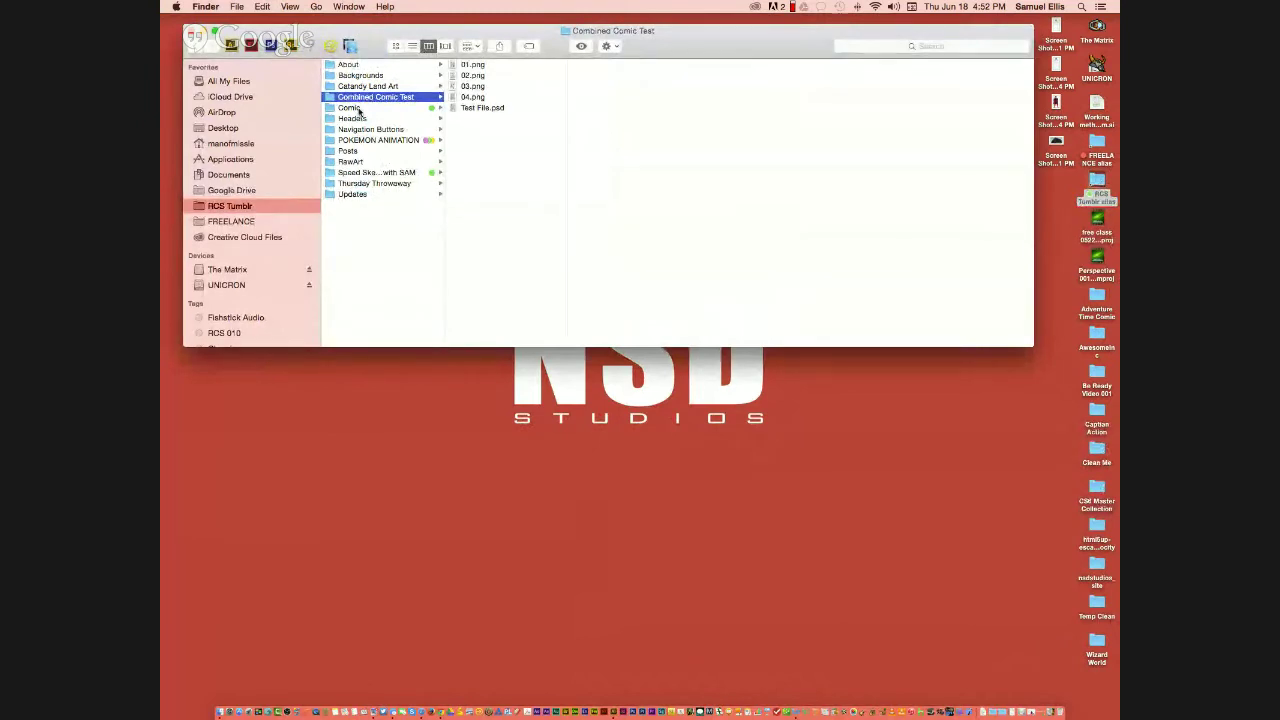
{"action": "left_click", "coordinate": [360, 108]}
{"action": "left_click", "coordinate": [493, 65]}
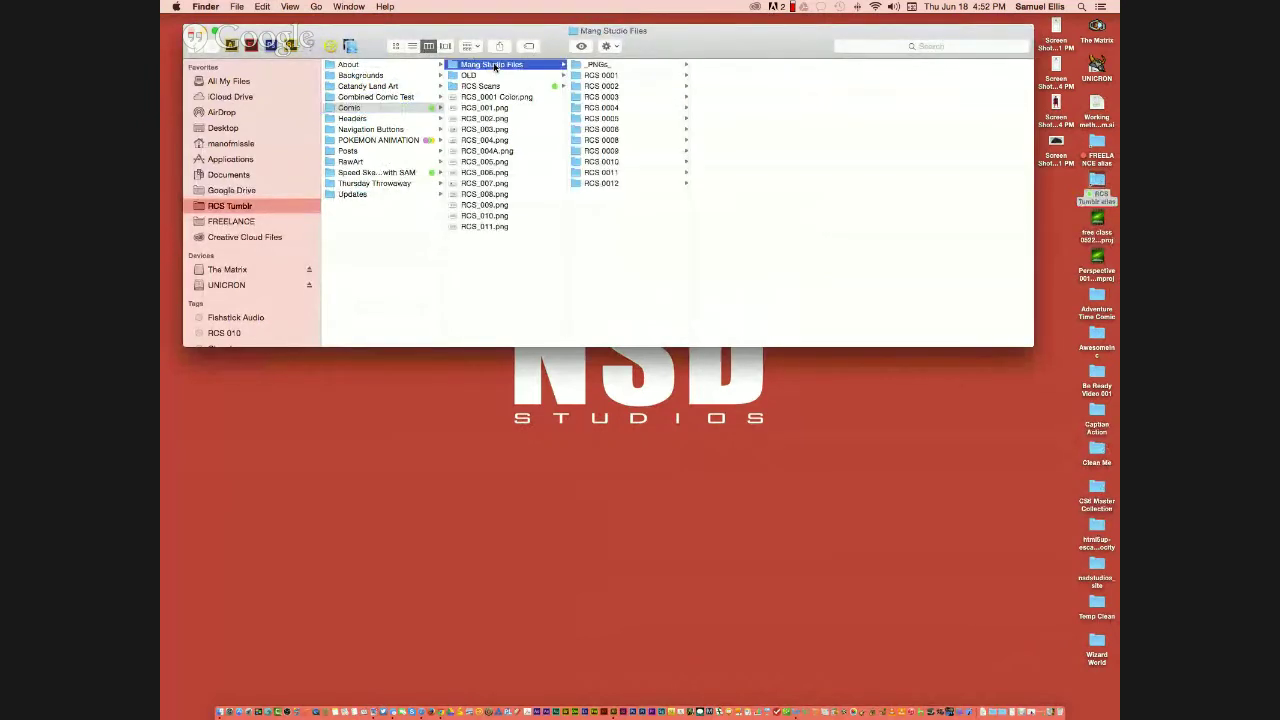
{"action": "left_click", "coordinate": [597, 65]}
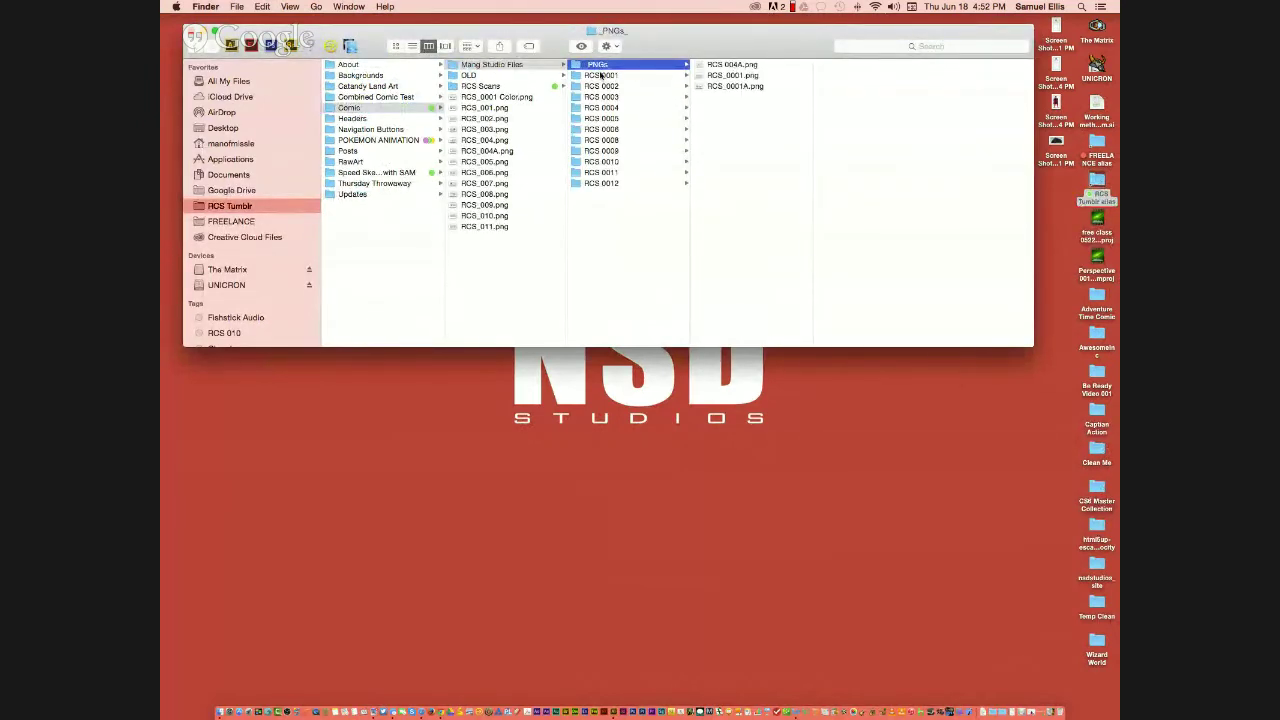
{"action": "left_click", "coordinate": [601, 76]}
{"action": "left_click", "coordinate": [724, 65]}
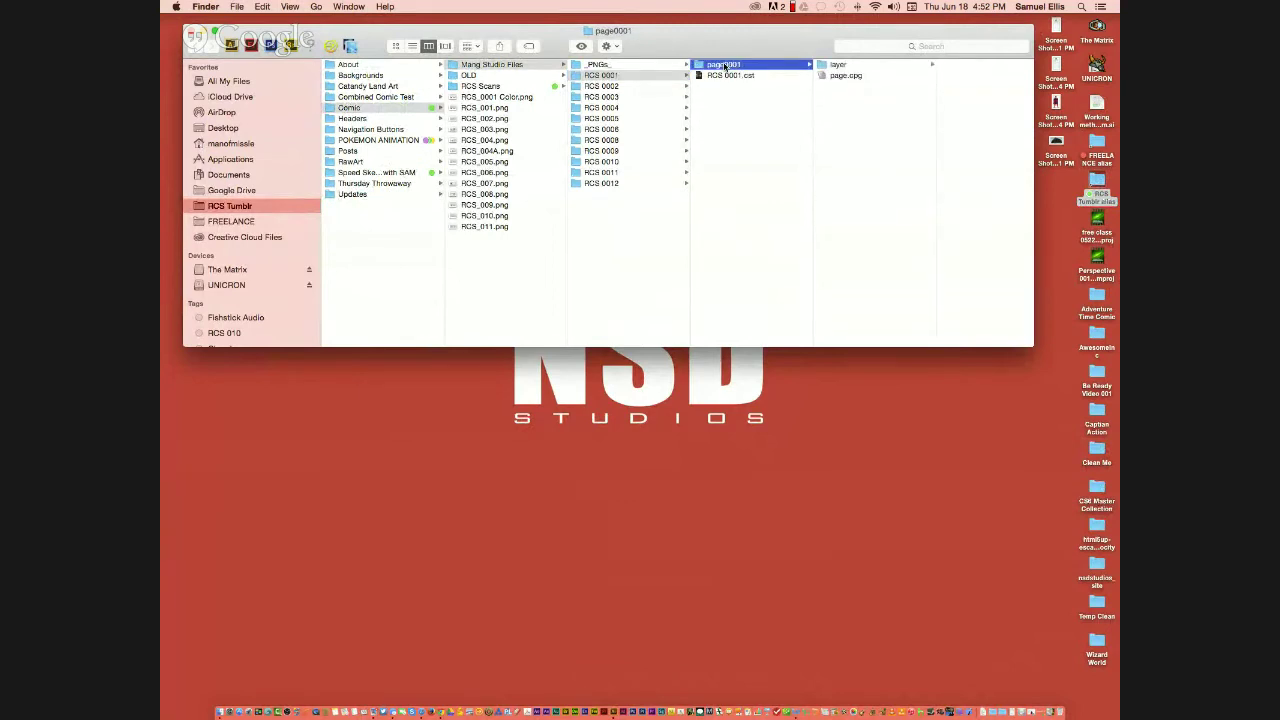
{"action": "left_click", "coordinate": [478, 86]}
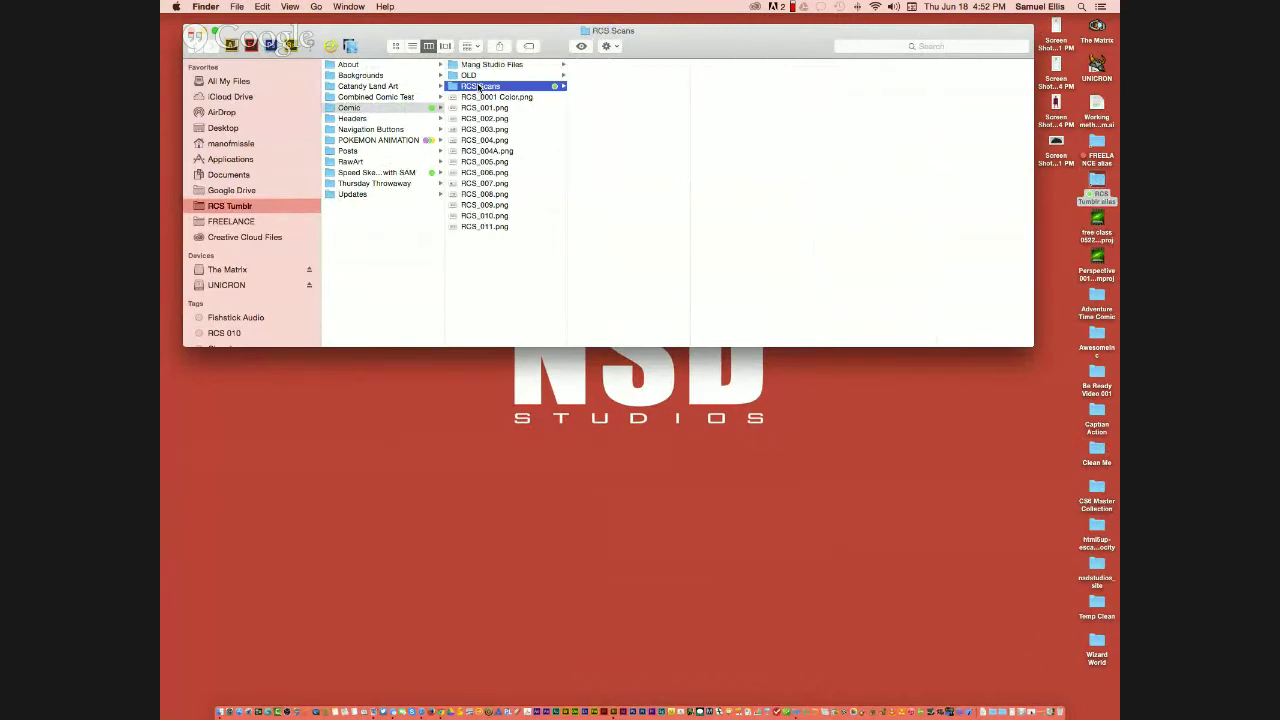
{"action": "left_click", "coordinate": [601, 65]}
{"action": "left_click", "coordinate": [765, 66]}
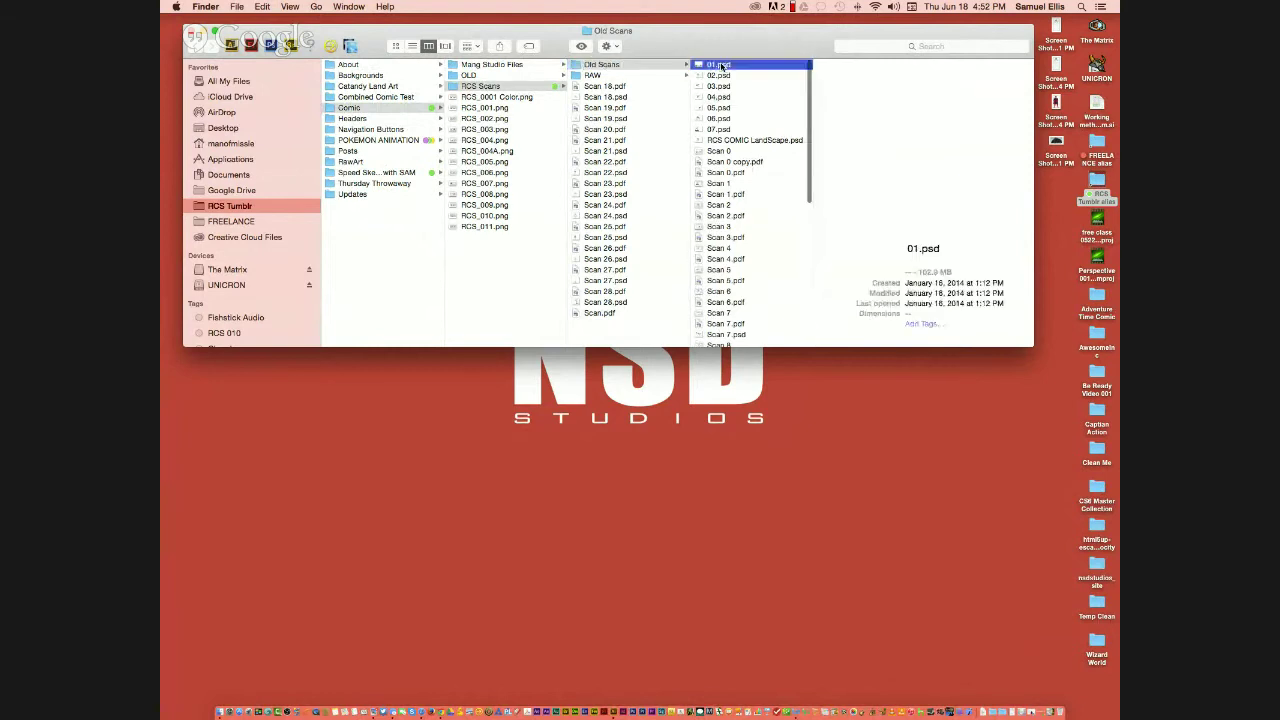
- Quick Look through the Old Scans files from 01.psd to 06.psd
{"action": "key", "text": "space"}
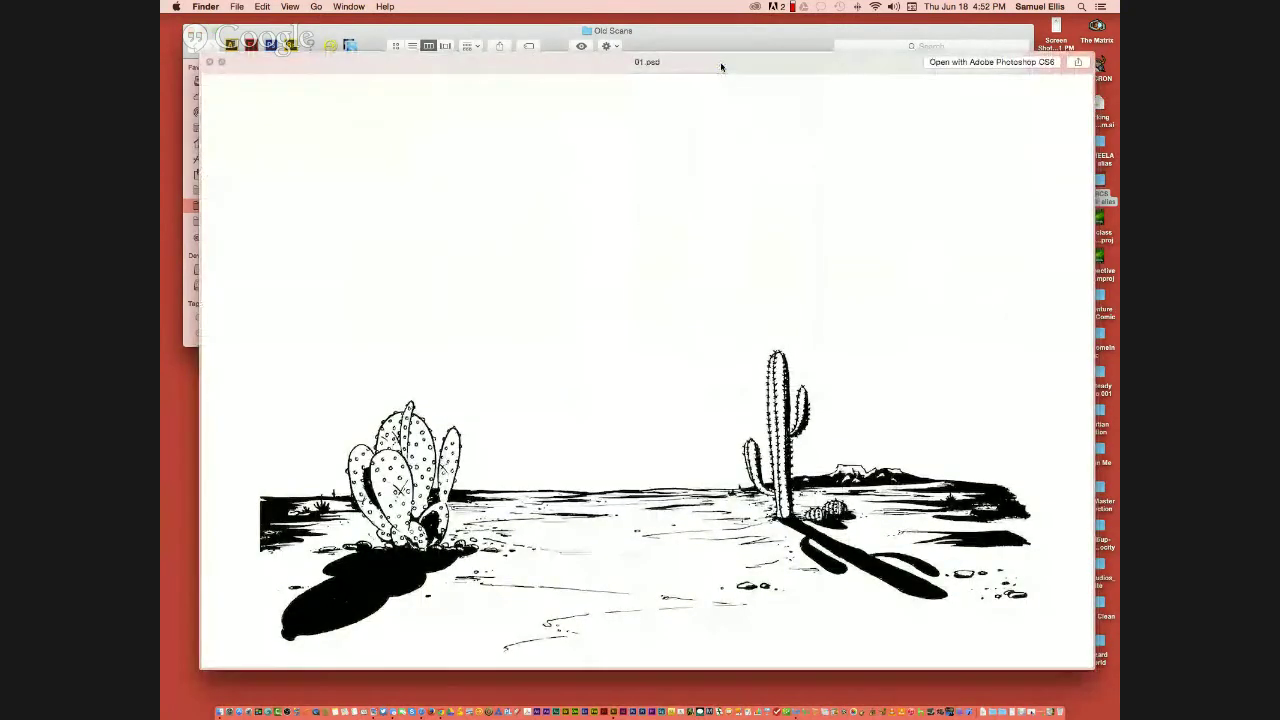
{"action": "key", "text": "Down"}
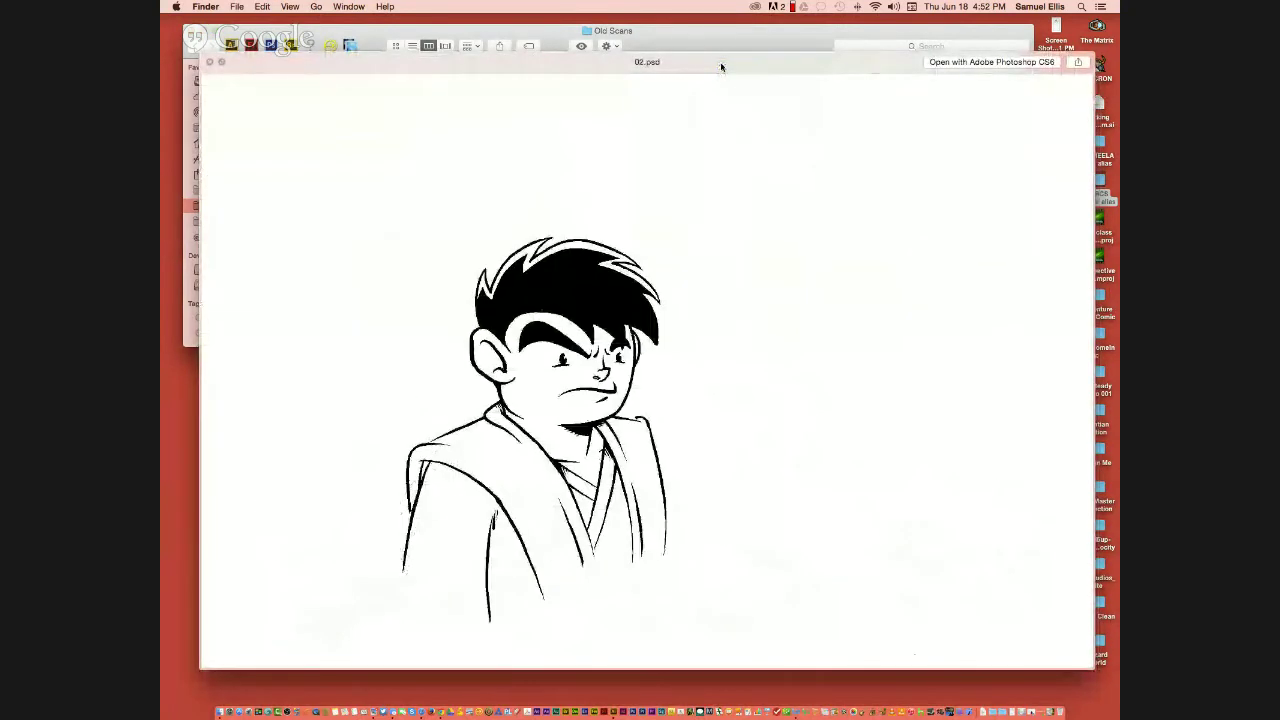
{"action": "key", "text": "Down"}
{"action": "key", "text": "Down"}
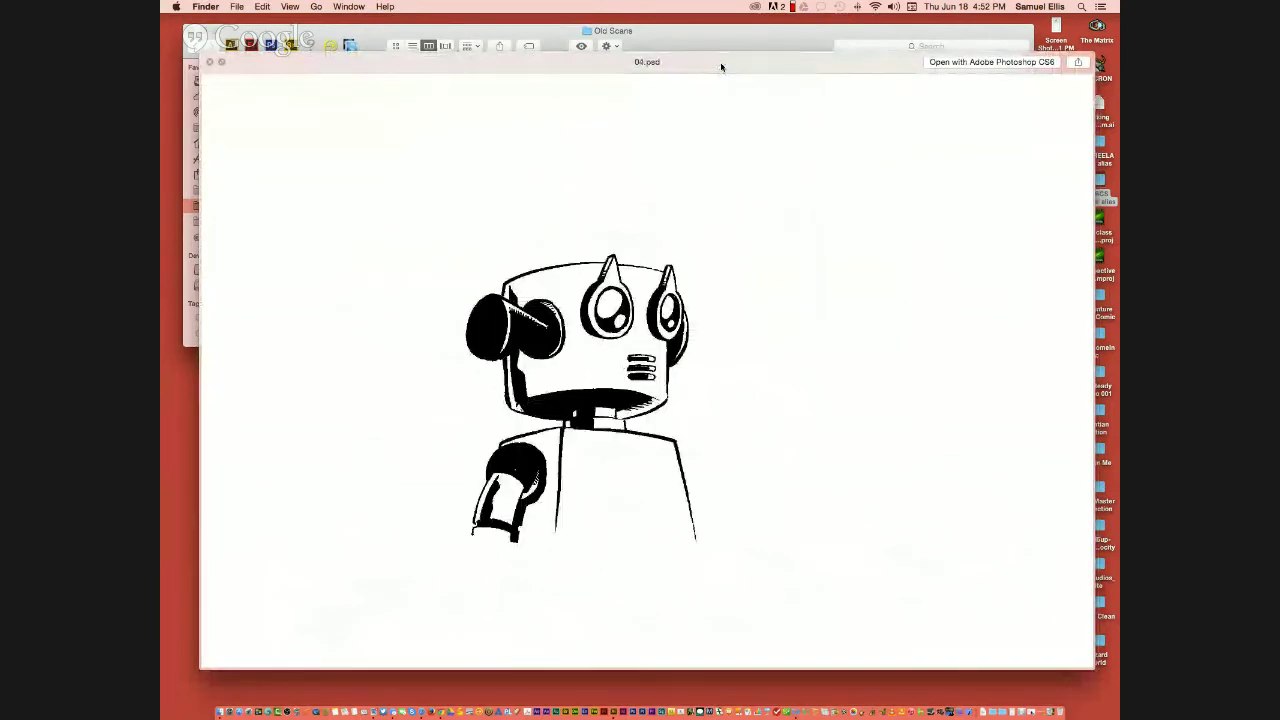
{"action": "key", "text": "Down"}
{"action": "key", "text": "Down"}
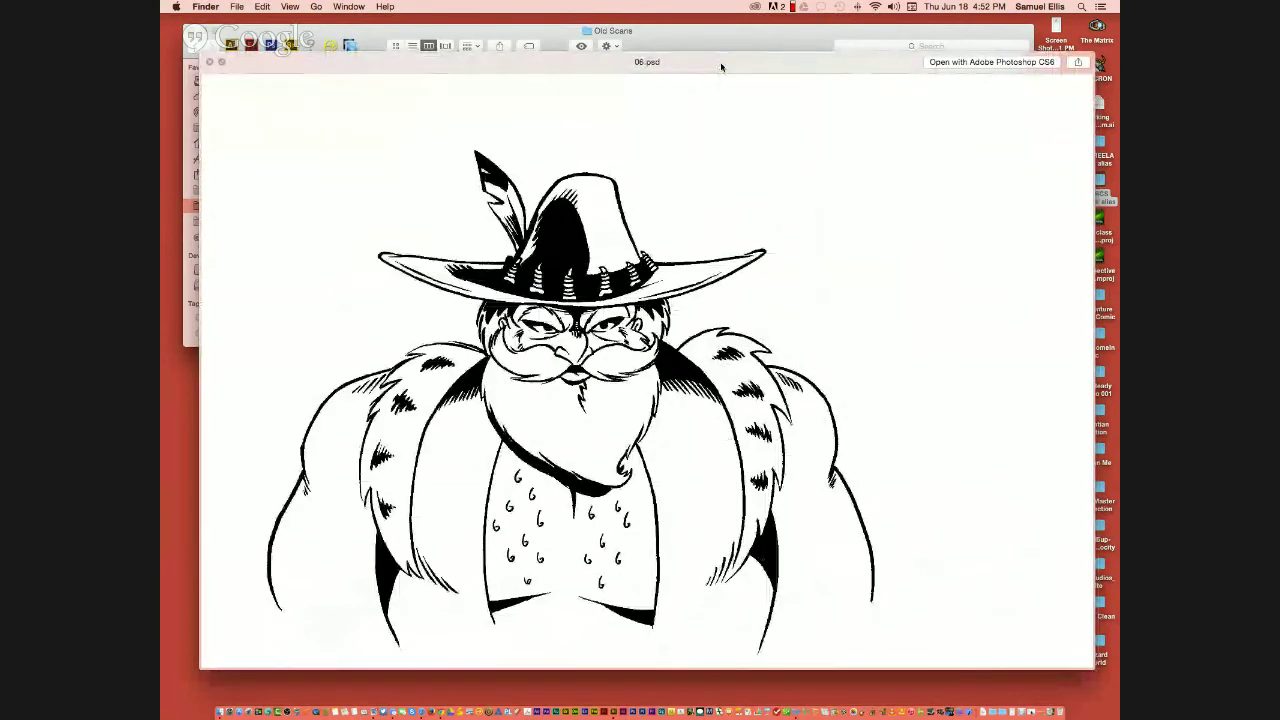
{"action": "key", "text": "Down"}
{"action": "key", "text": "Down"}
{"action": "key", "text": "space"}
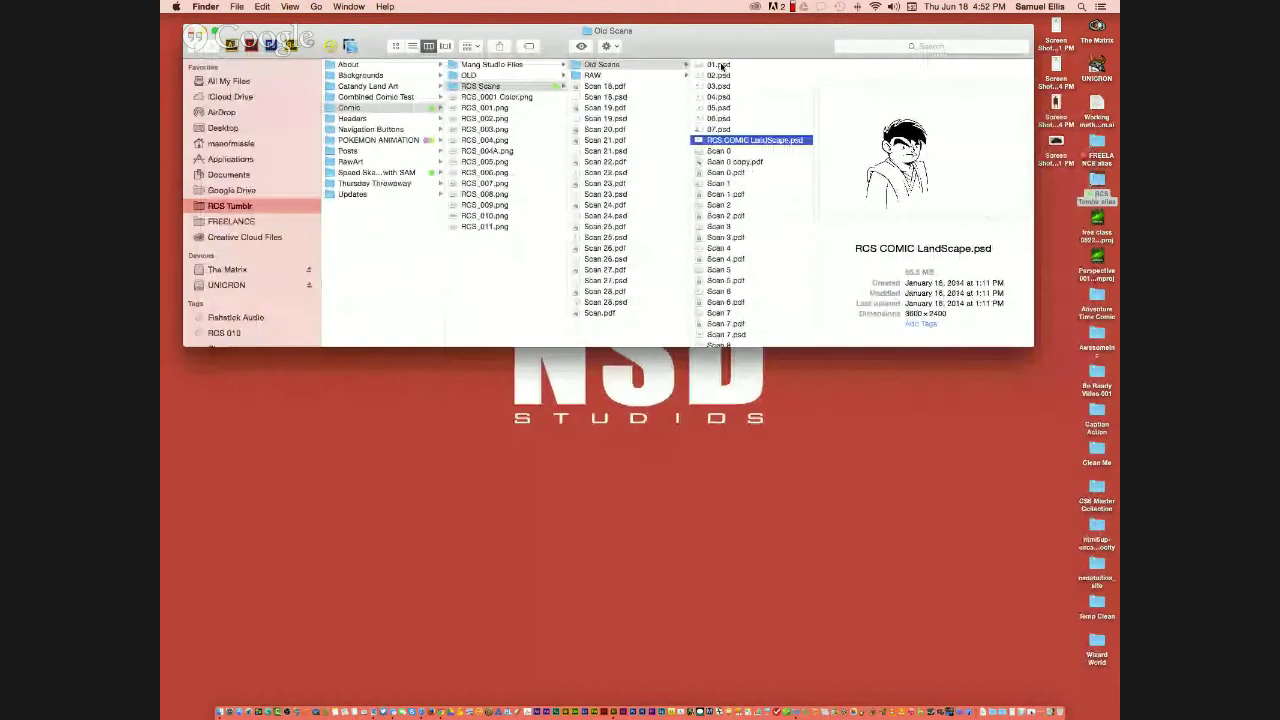
{"action": "key", "text": "Left"}
{"action": "key", "text": "Down"}
- Quick Look the RAW scans from Scan 18.pdf to Scan.pdf, then select RCS_0001 Color.png
{"action": "key", "text": "Right"}
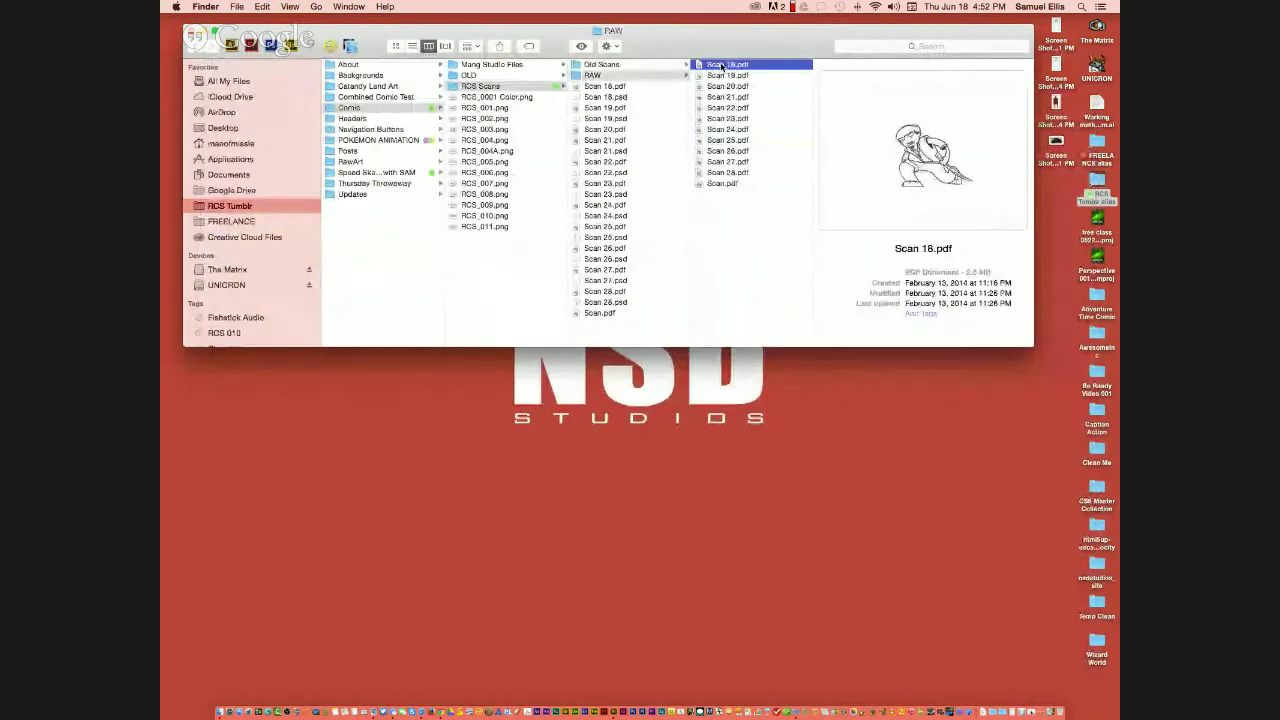
{"action": "key", "text": "space"}
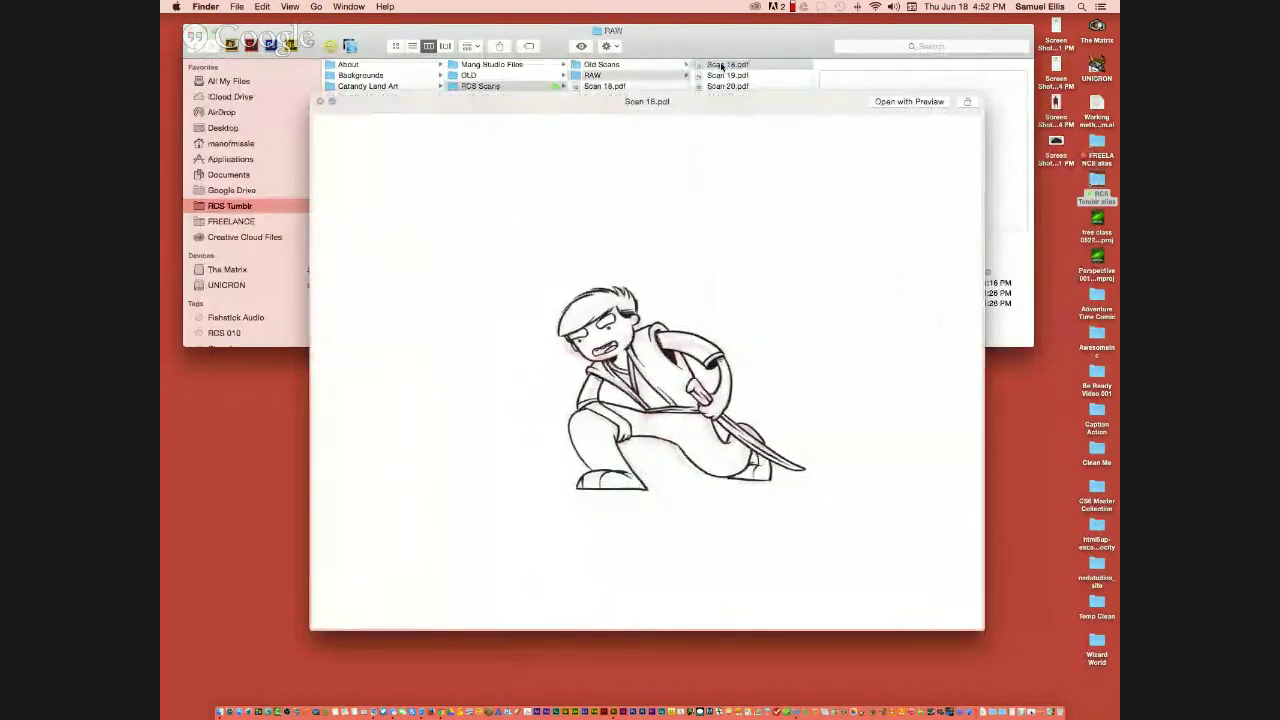
{"action": "key", "text": "Down"}
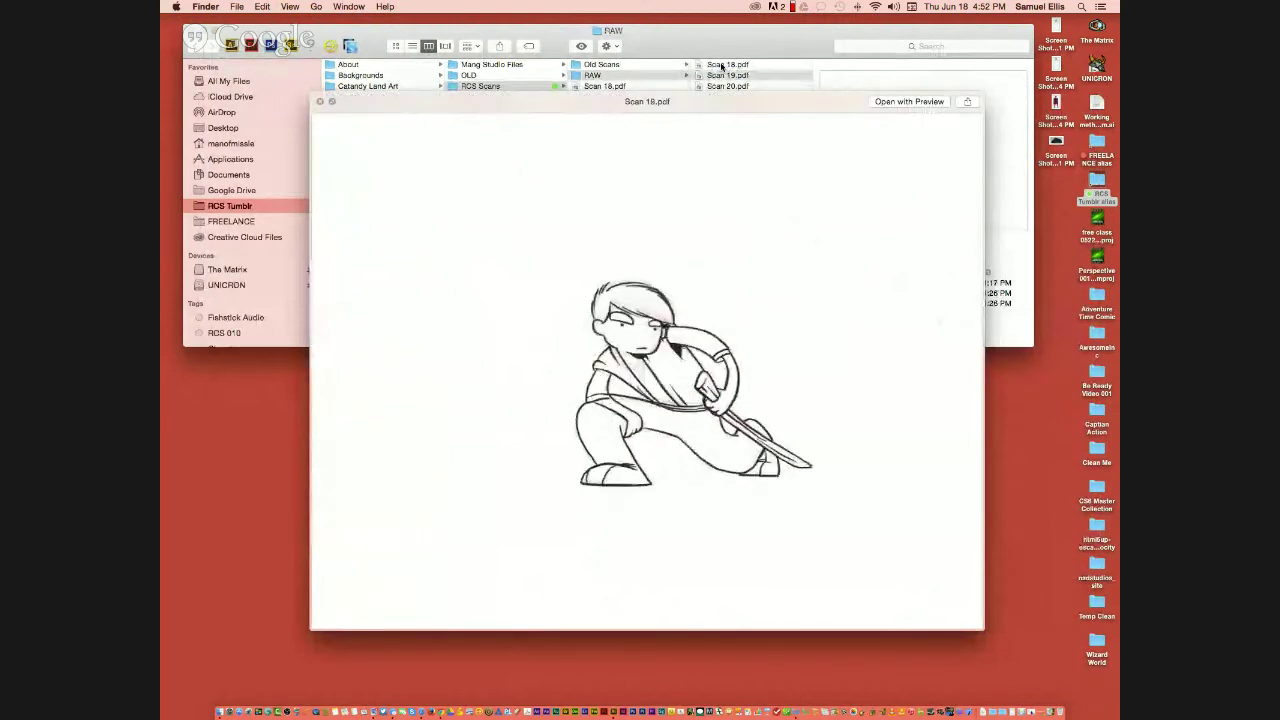
{"action": "key", "text": "Down"}
{"action": "key", "text": "Down"}
{"action": "key", "text": "Down"}
{"action": "key", "text": "Down"}
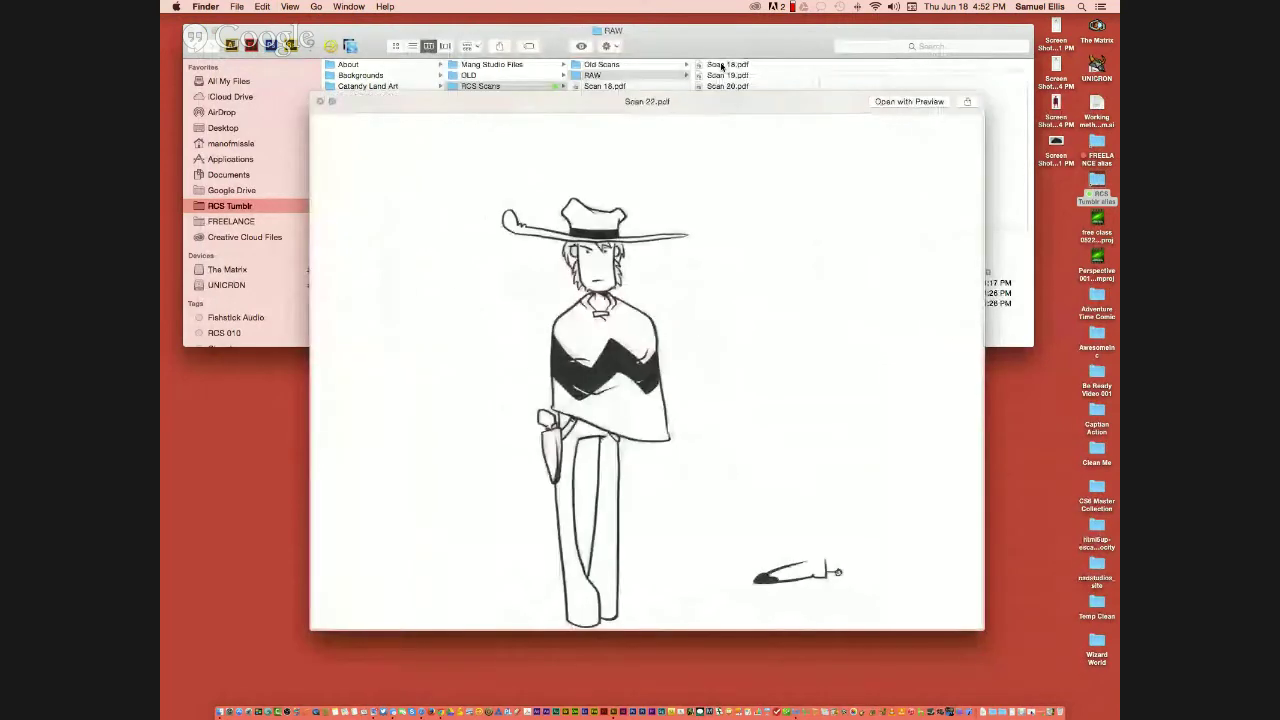
{"action": "key", "text": "Down"}
{"action": "key", "text": "Down"}
{"action": "key", "text": "Down"}
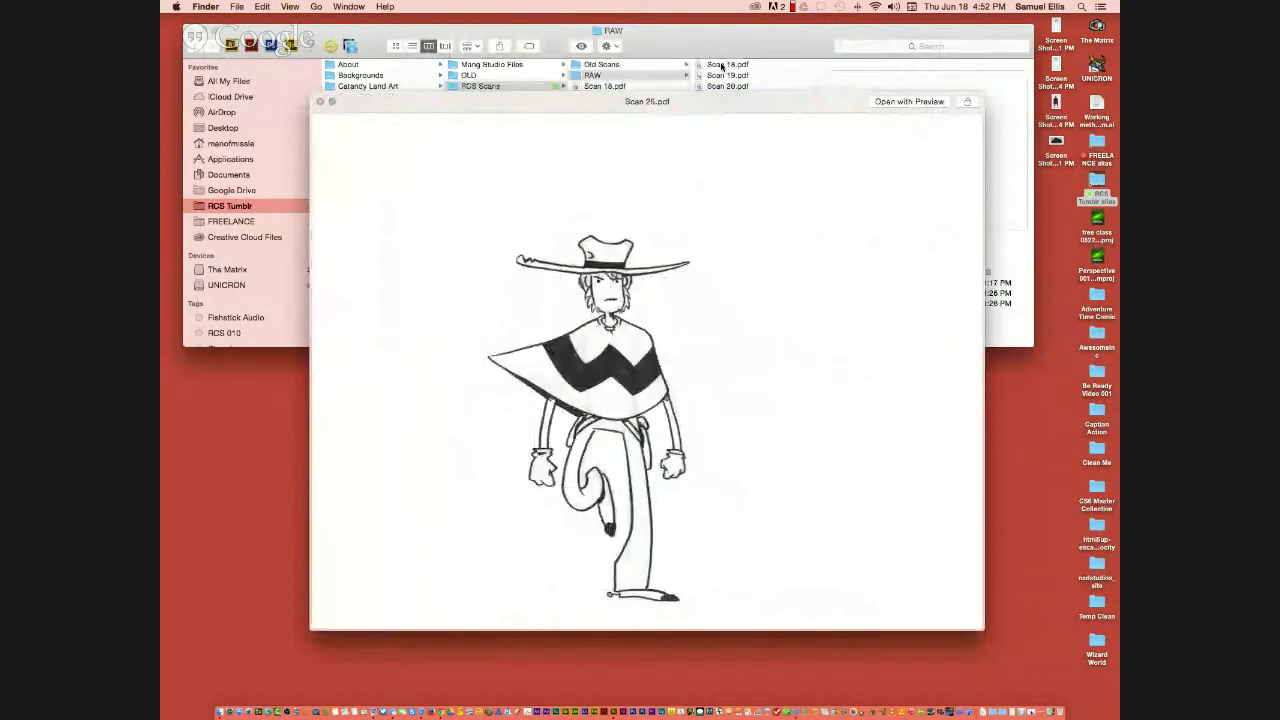
{"action": "key", "text": "Down"}
{"action": "key", "text": "Down"}
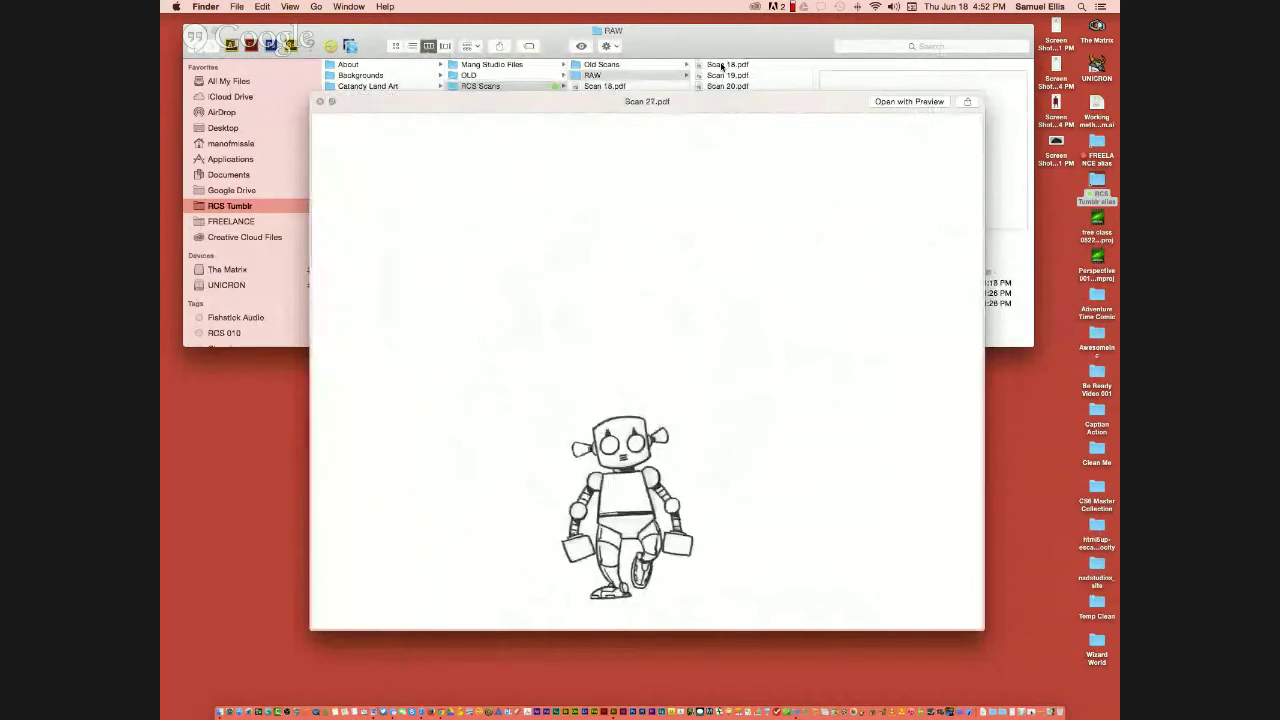
{"action": "key", "text": "Down"}
{"action": "key", "text": "Down"}
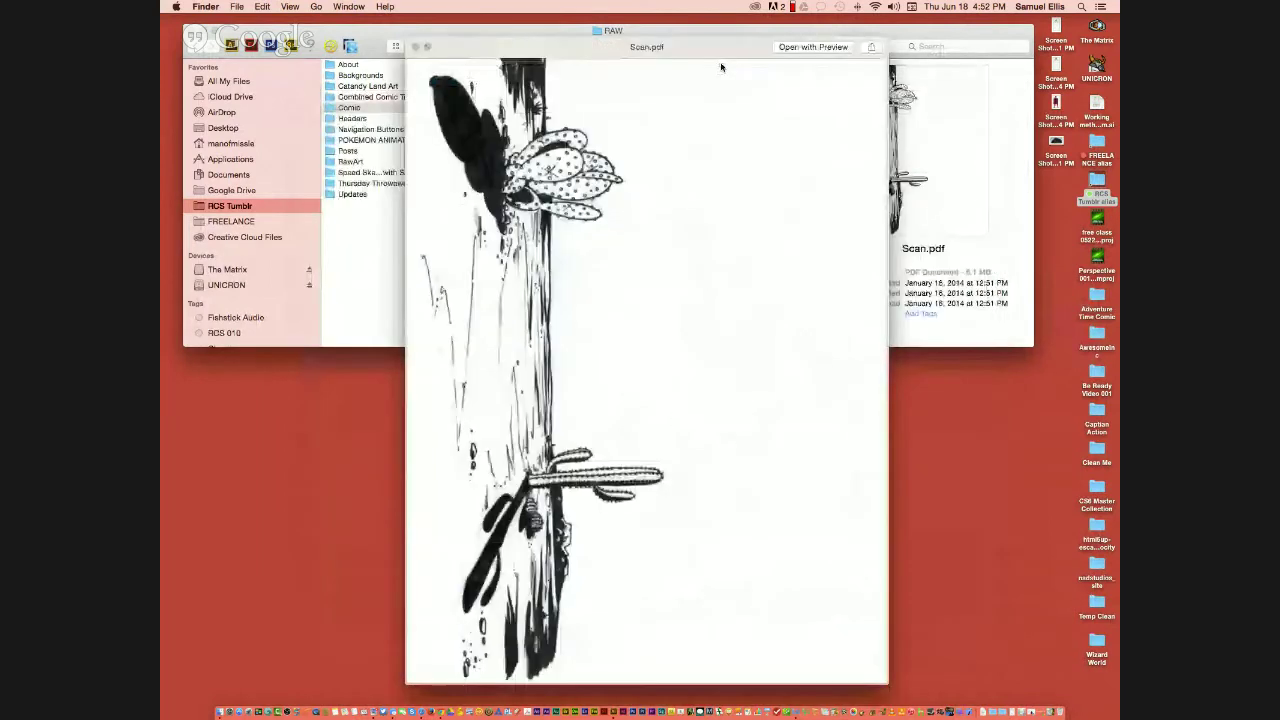
{"action": "key", "text": "space"}
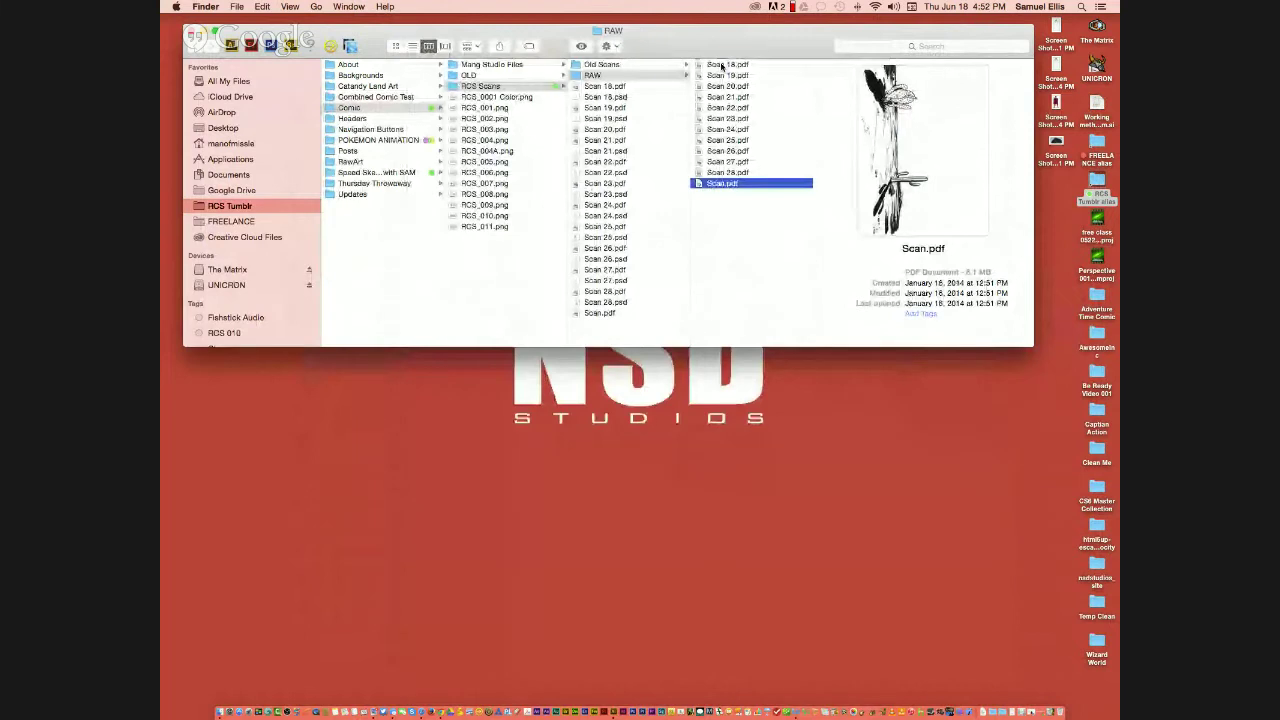
{"action": "key", "text": "Left"}
{"action": "key", "text": "Left"}
{"action": "key", "text": "Down"}
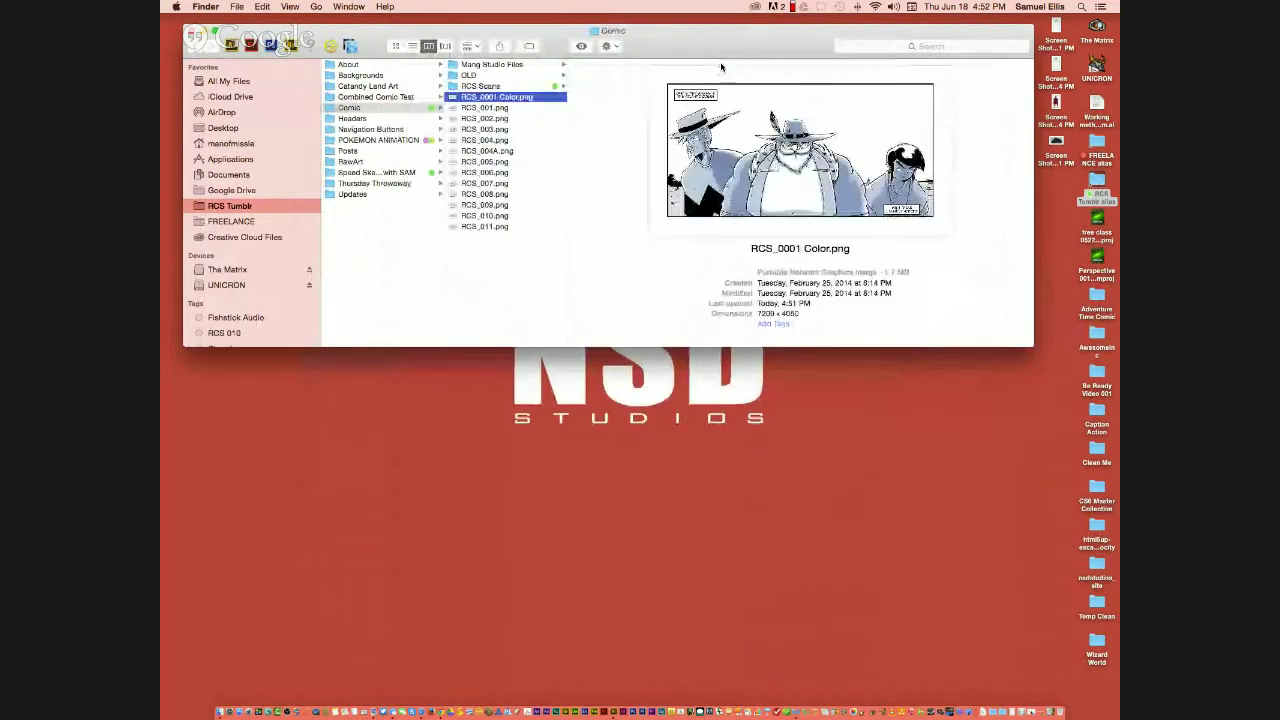
- Quick Look RCS_001.png at full size, then close the Comic folder window
{"action": "key", "text": "Down"}
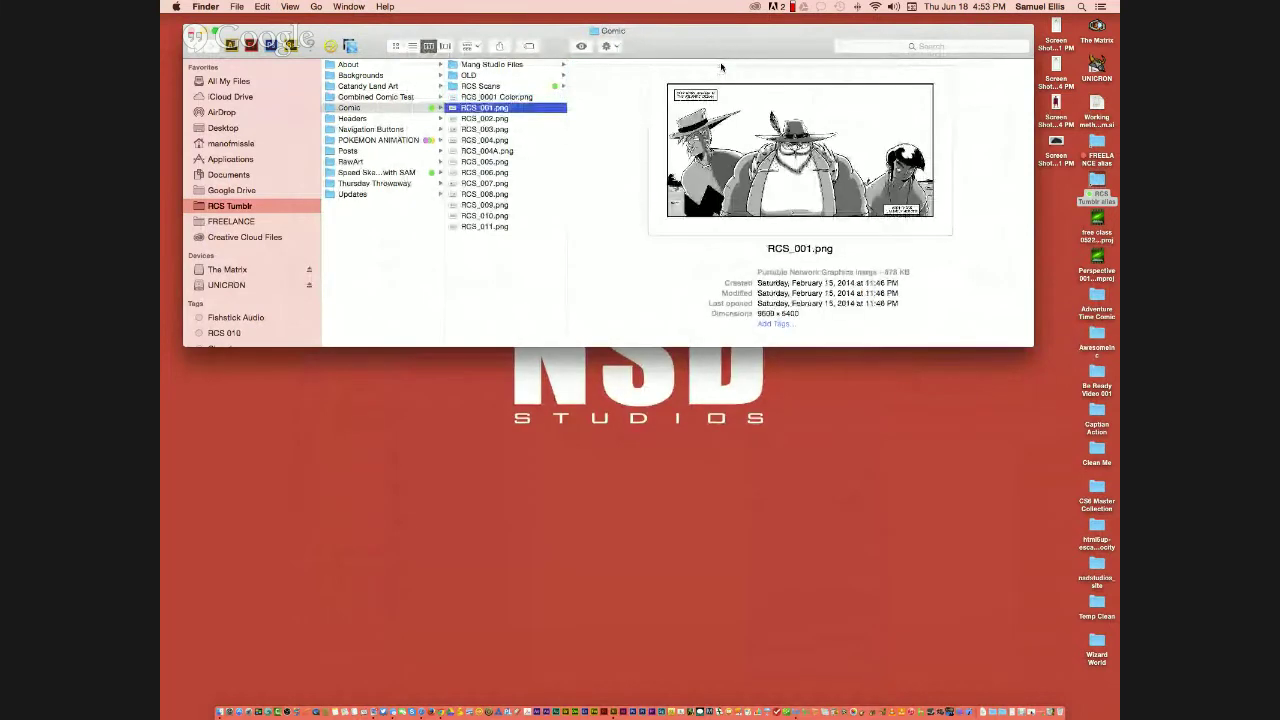
{"action": "key", "text": "space"}
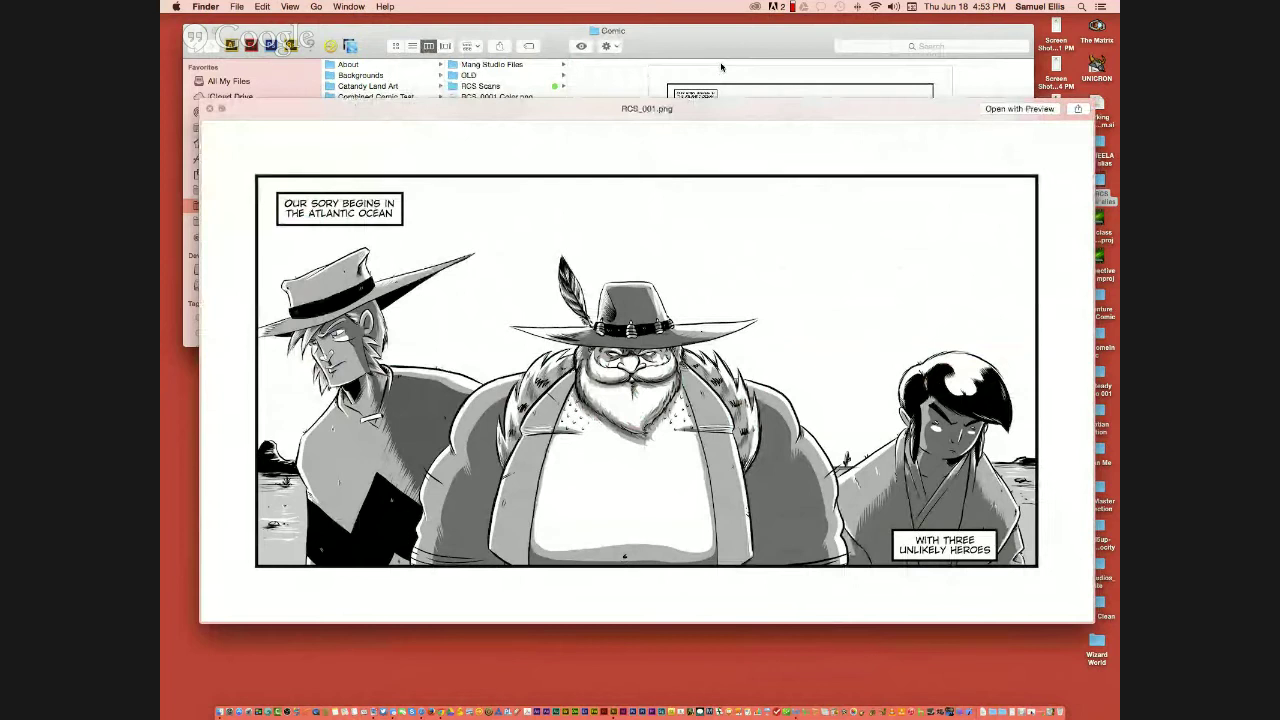
{"action": "key", "text": "space"}
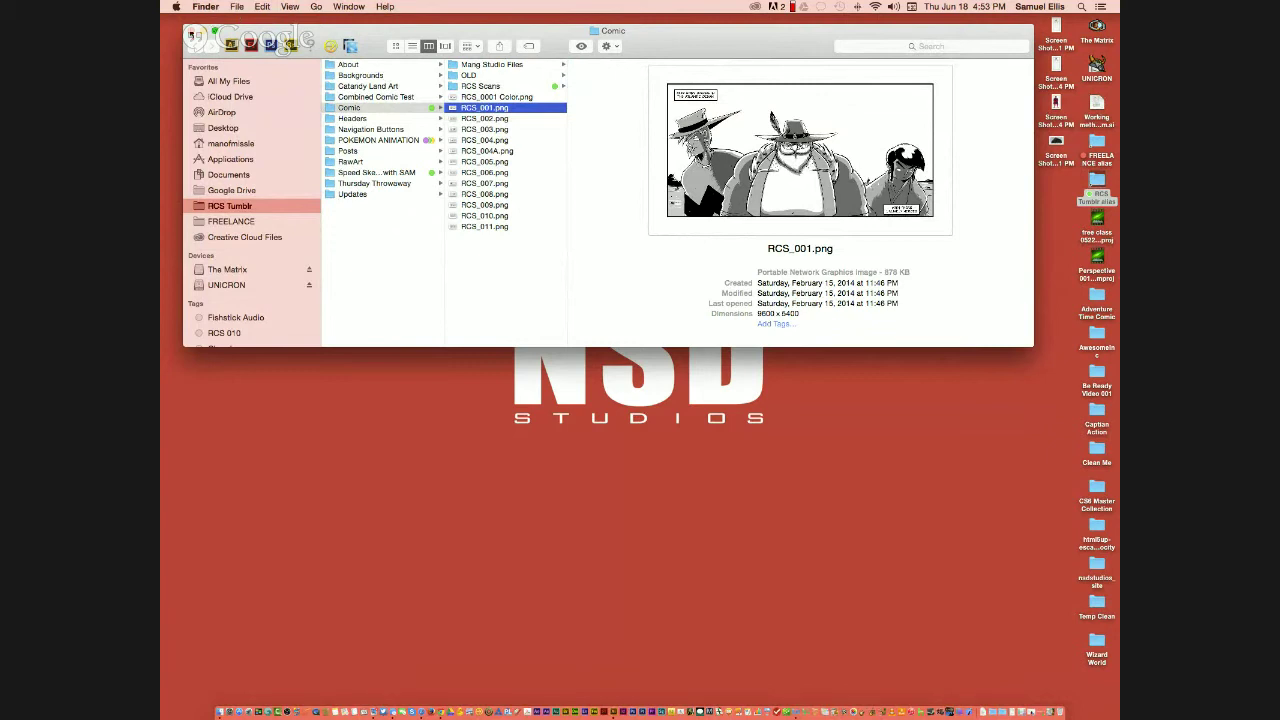
{"action": "left_click", "coordinate": [193, 35]}
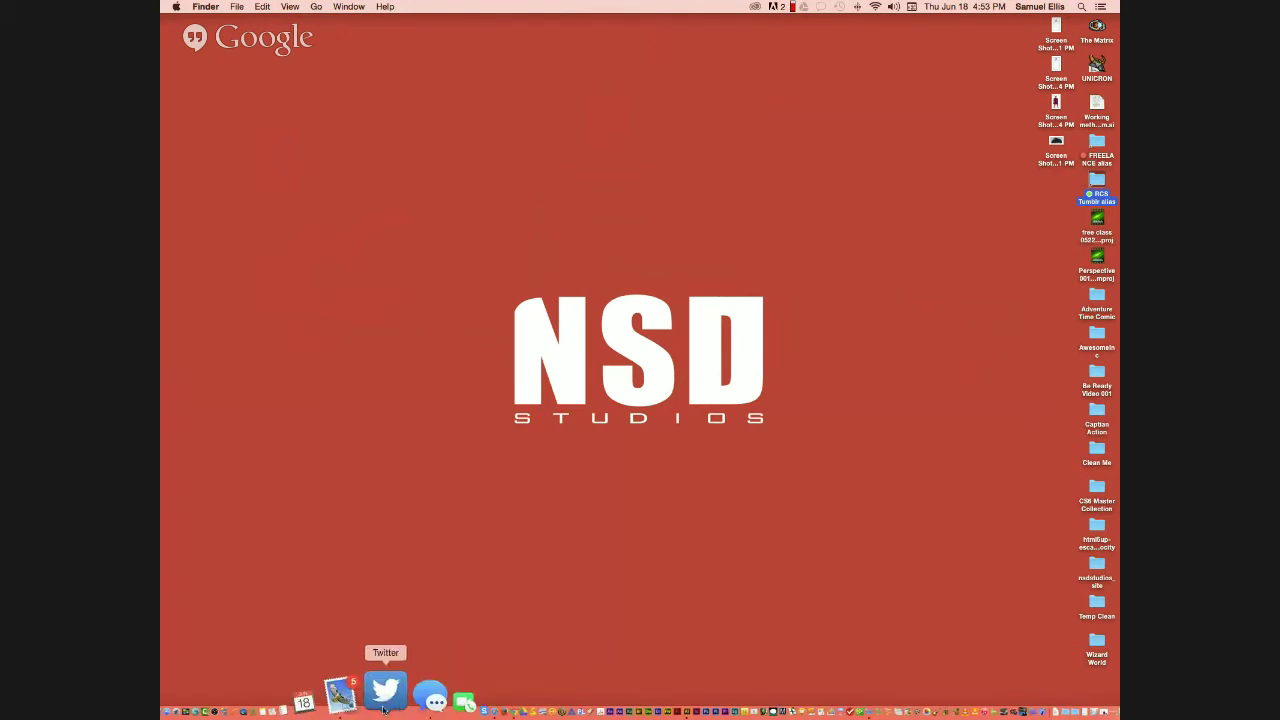
- Bring Illustrator back and pan to Ice King's panel at 300% zoom
{"action": "left_click", "coordinate": [617, 705]}
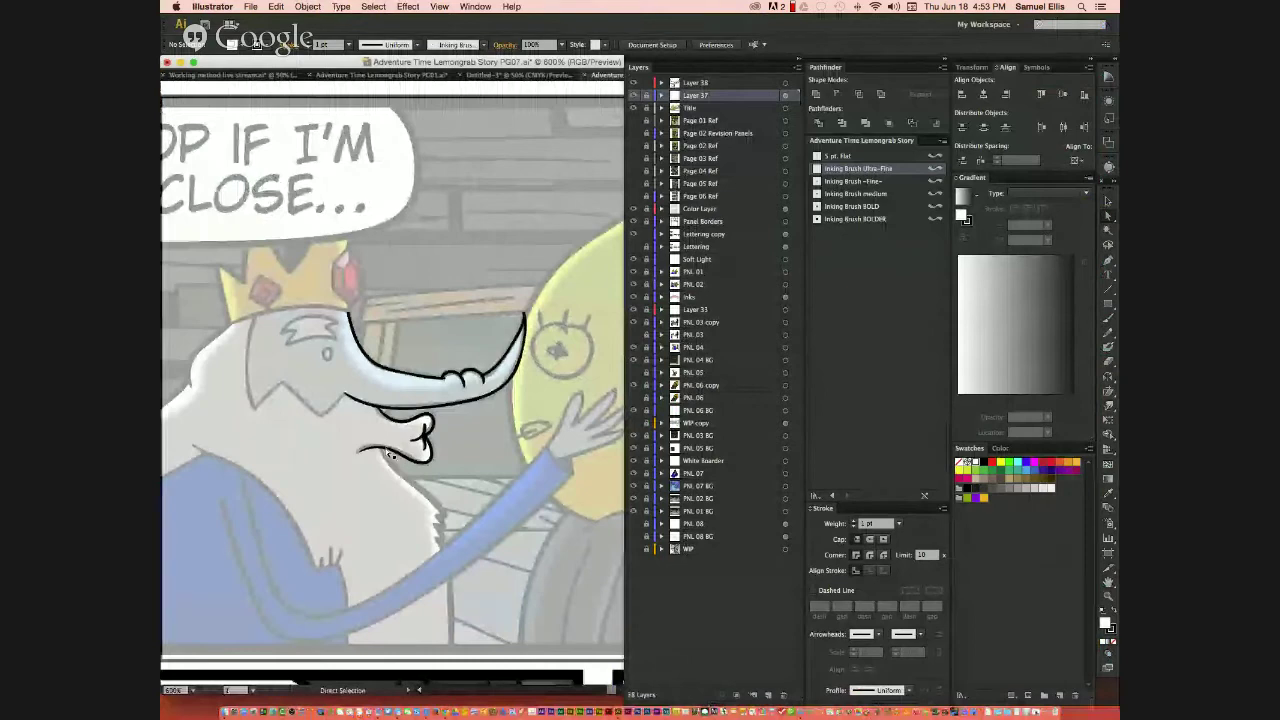
{"action": "key", "text": "super+minus"}
{"action": "key", "text": "super+minus"}
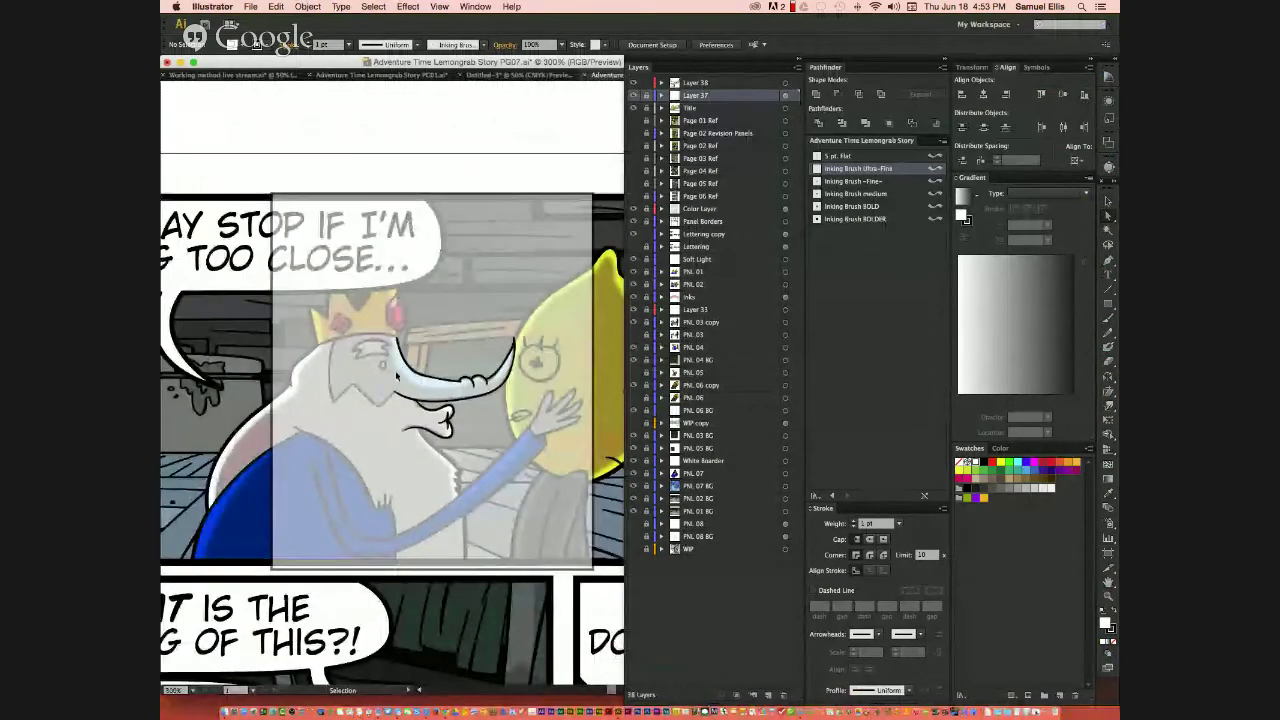
{"action": "key", "text": "a"}
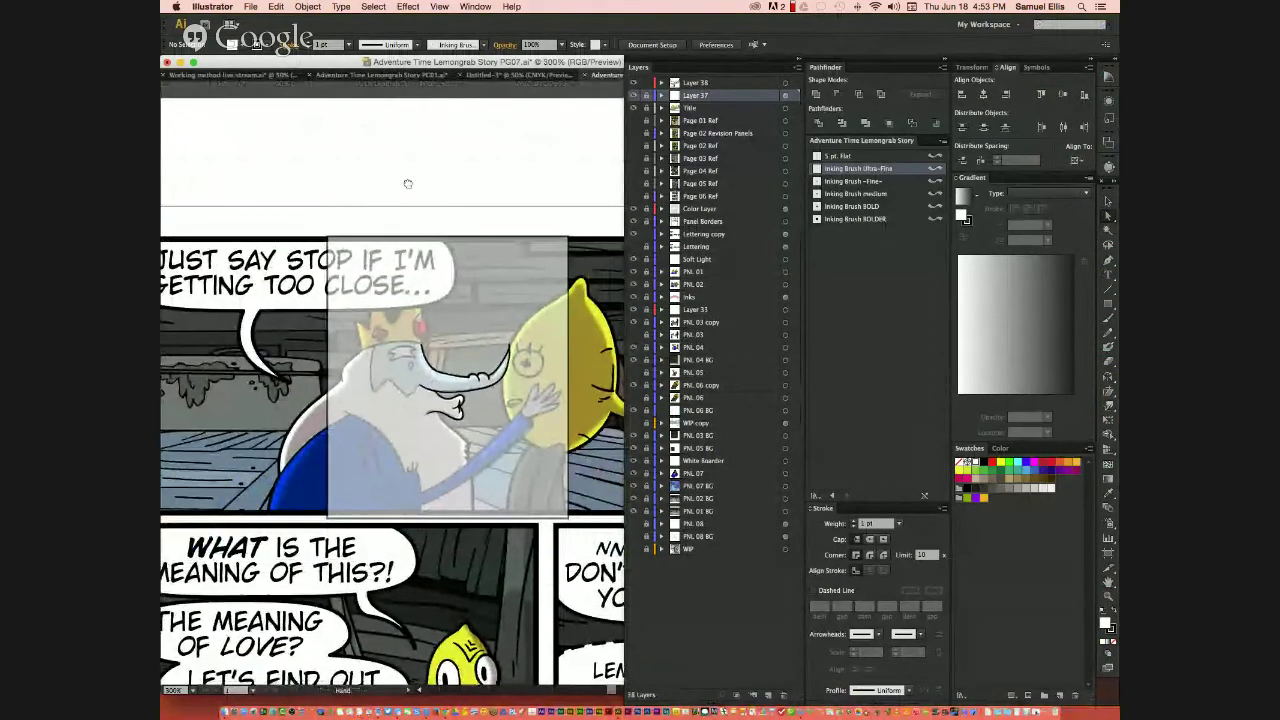
{"action": "left_click_drag", "start_coordinate": [406, 183], "coordinate": [440, 157]}
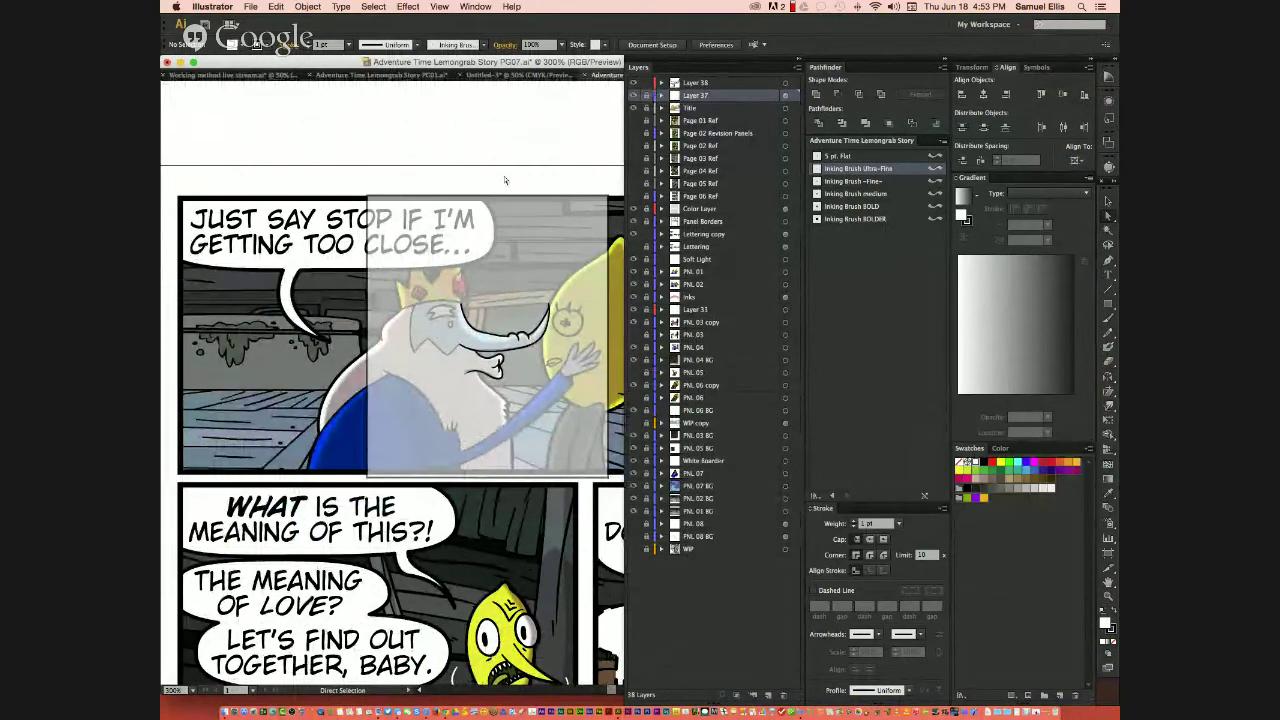
{"action": "scroll", "coordinate": [499, 393], "scroll_direction": "down", "scroll_amount": 5}
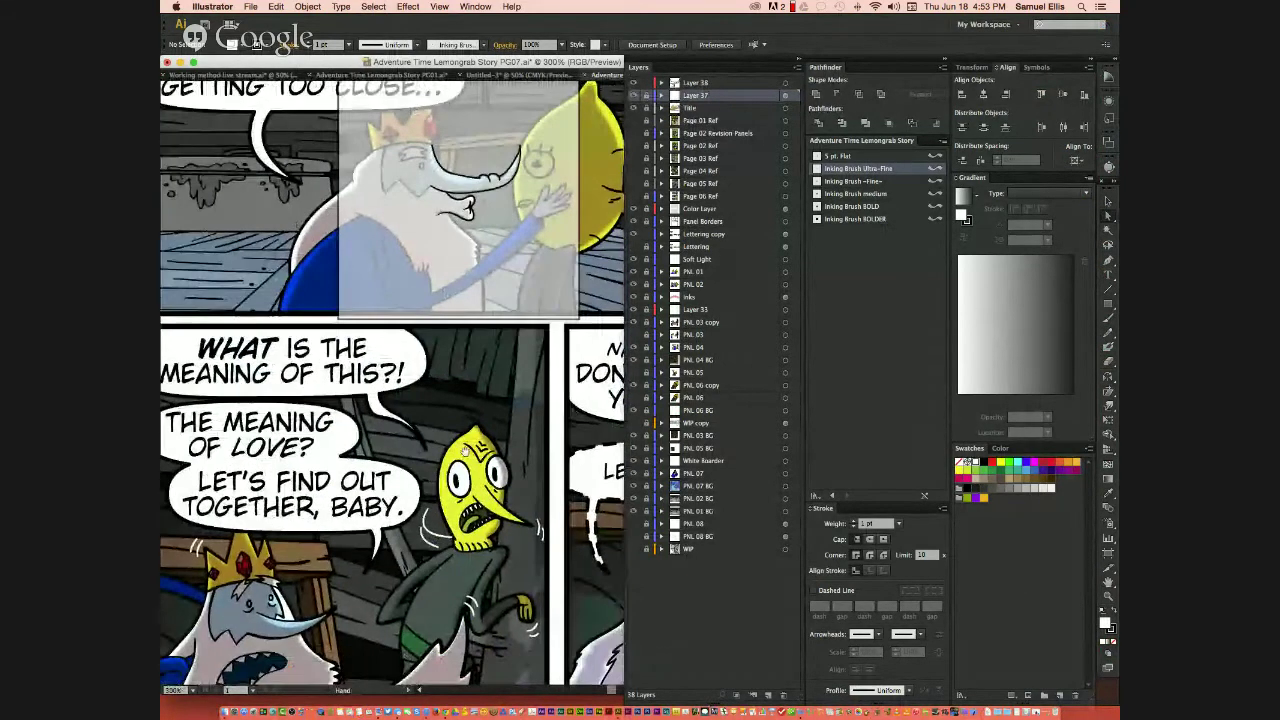
{"action": "scroll", "coordinate": [473, 366], "scroll_direction": "down", "scroll_amount": 4}
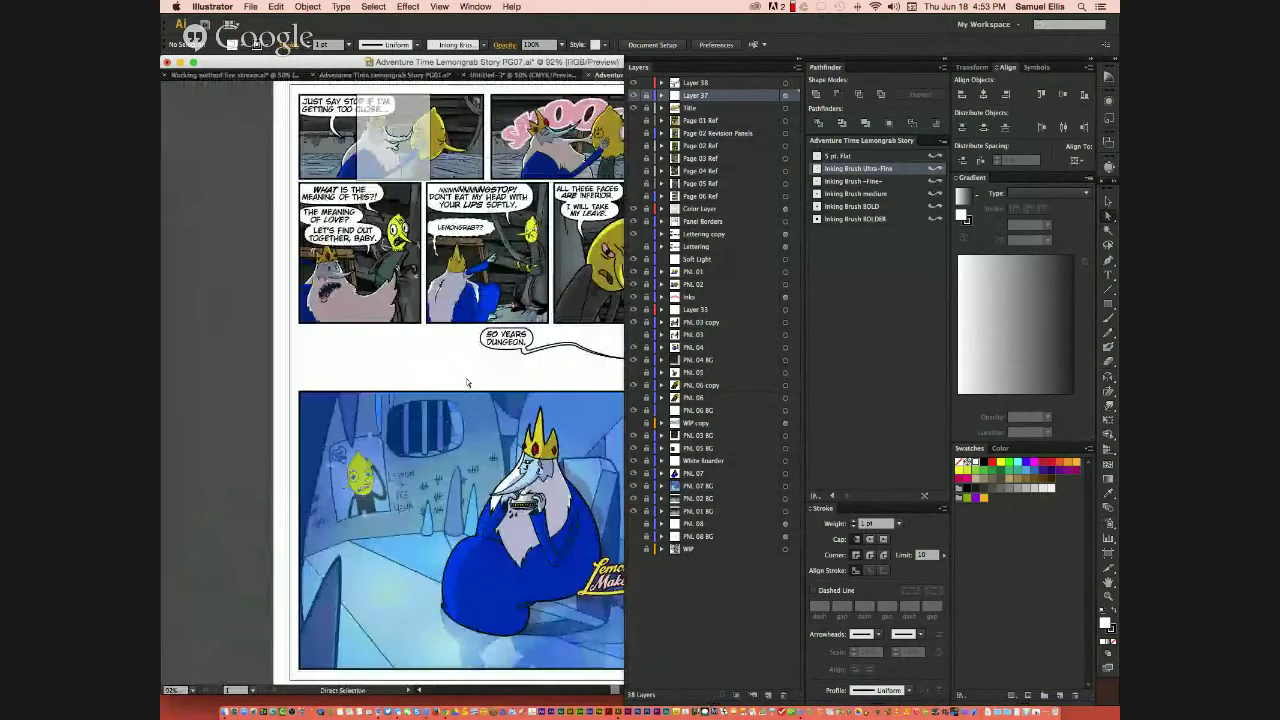
- Fit the whole comic page in view, open Character settings, and switch to Untitled-3
{"action": "key", "text": "super+0"}
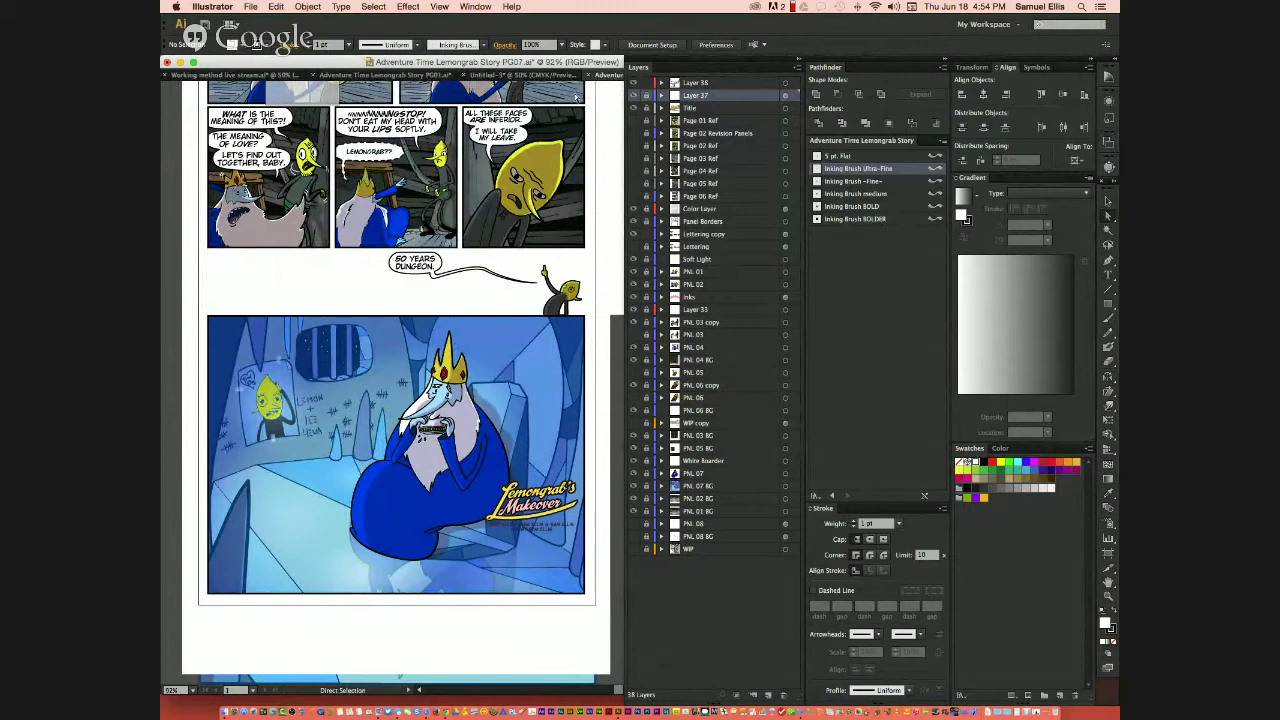
{"action": "scroll", "coordinate": [400, 380], "scroll_direction": "up", "scroll_amount": 3}
{"action": "scroll", "coordinate": [400, 380], "scroll_direction": "down", "scroll_amount": 1}
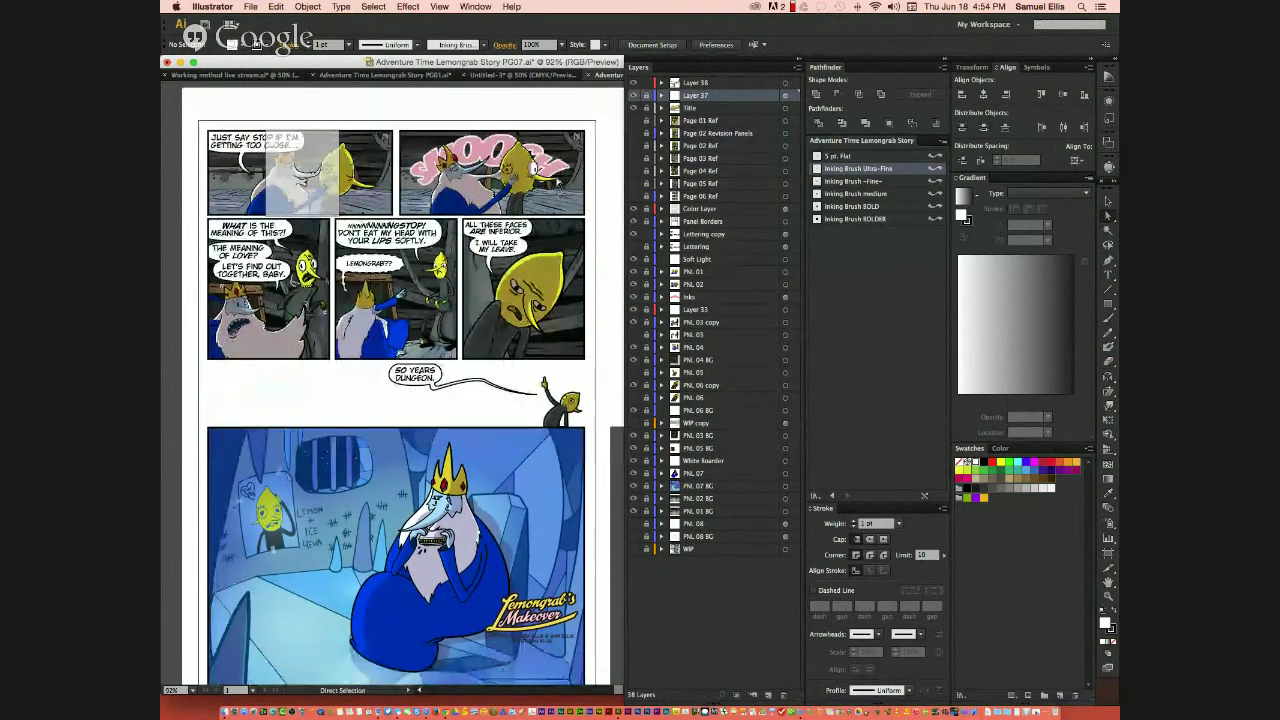
{"action": "key", "text": "super+t"}
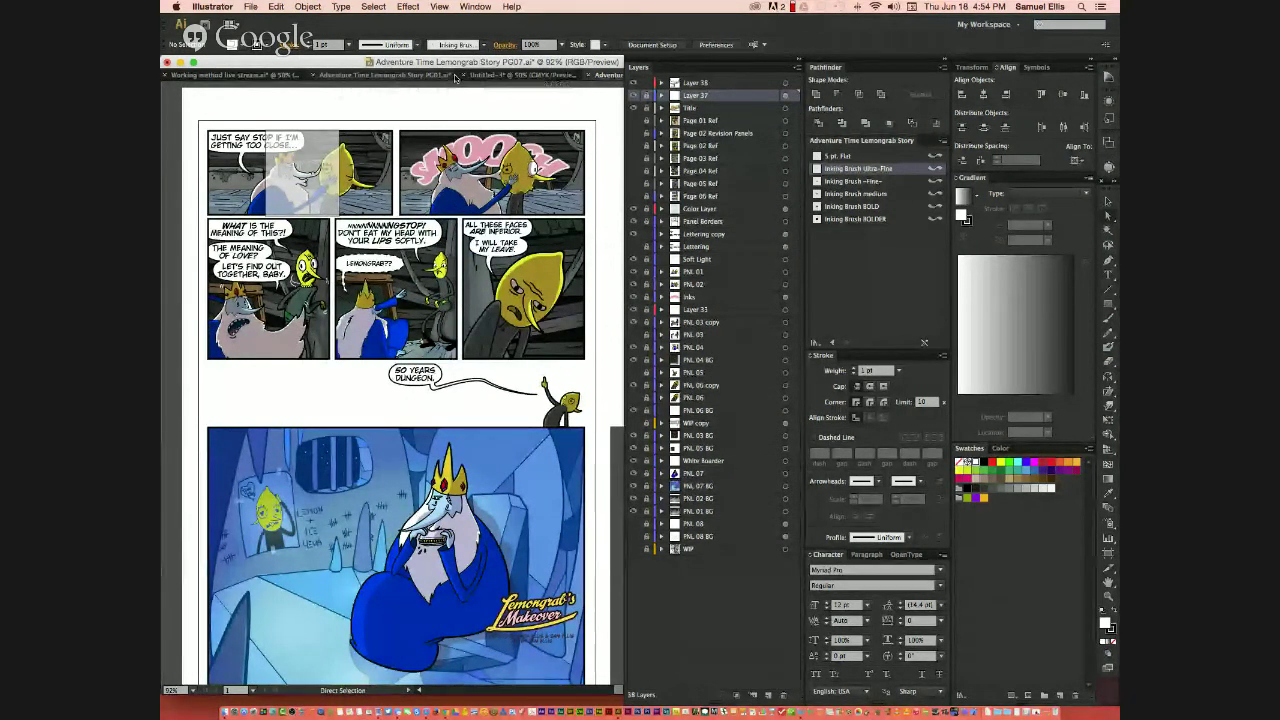
{"action": "left_click", "coordinate": [519, 80]}
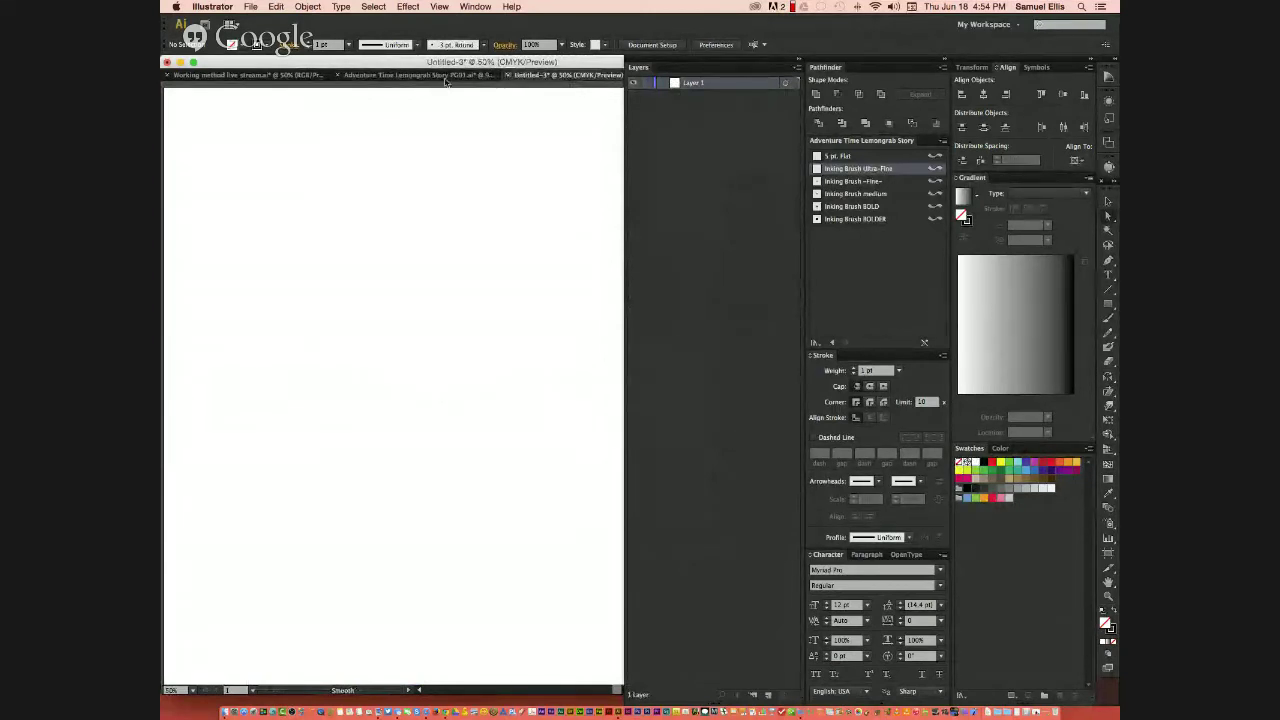
- Close the untitled, PG01 and PG07 documents without saving
{"action": "key", "text": "super+w"}
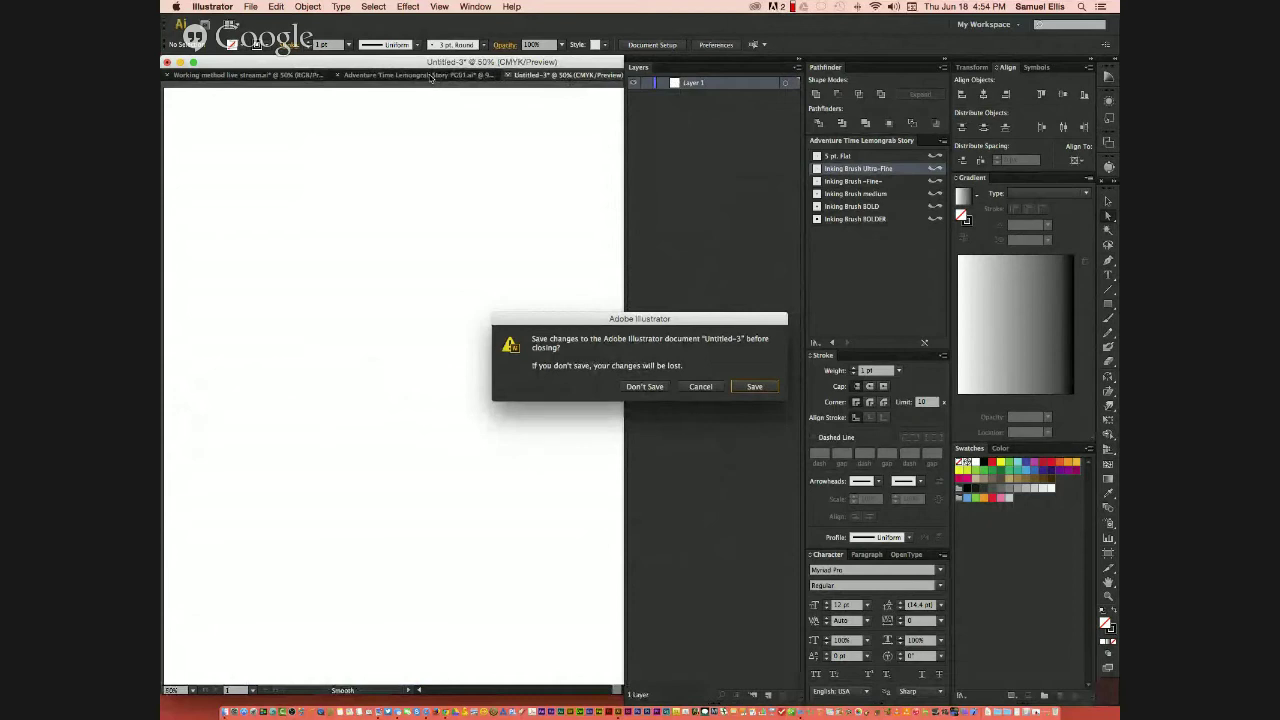
{"action": "left_click", "coordinate": [646, 387]}
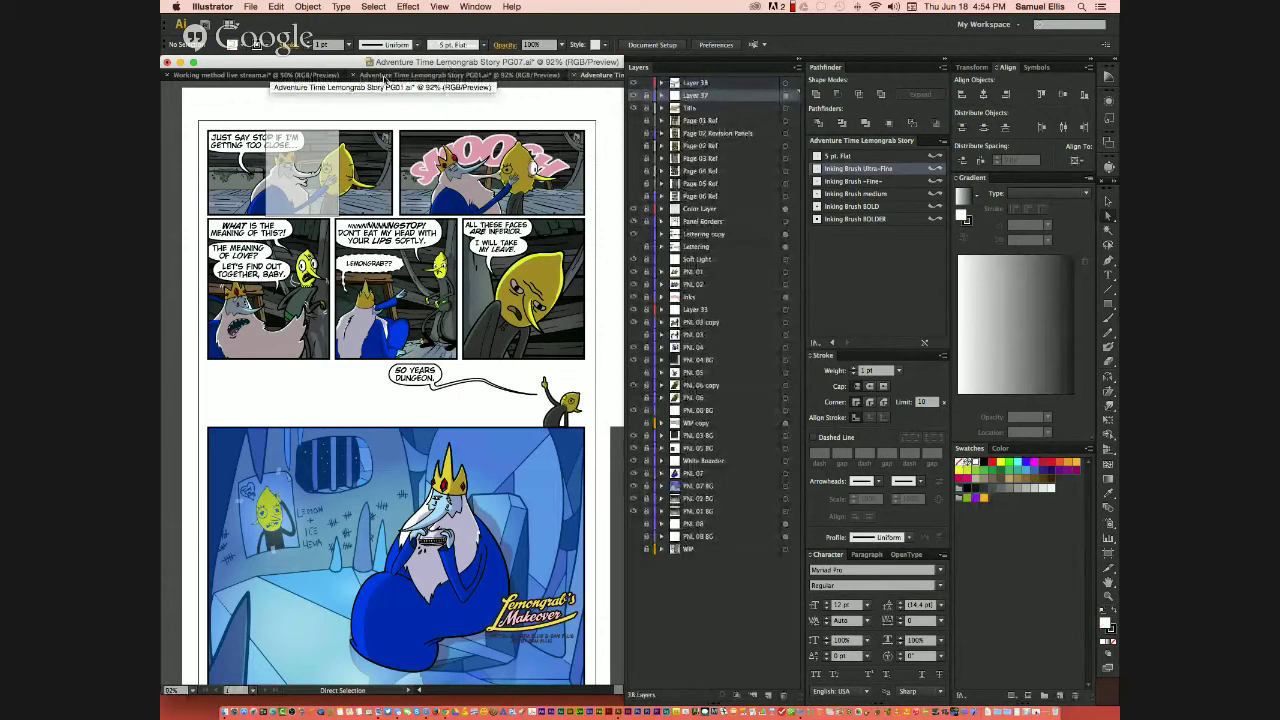
{"action": "left_click", "coordinate": [385, 76]}
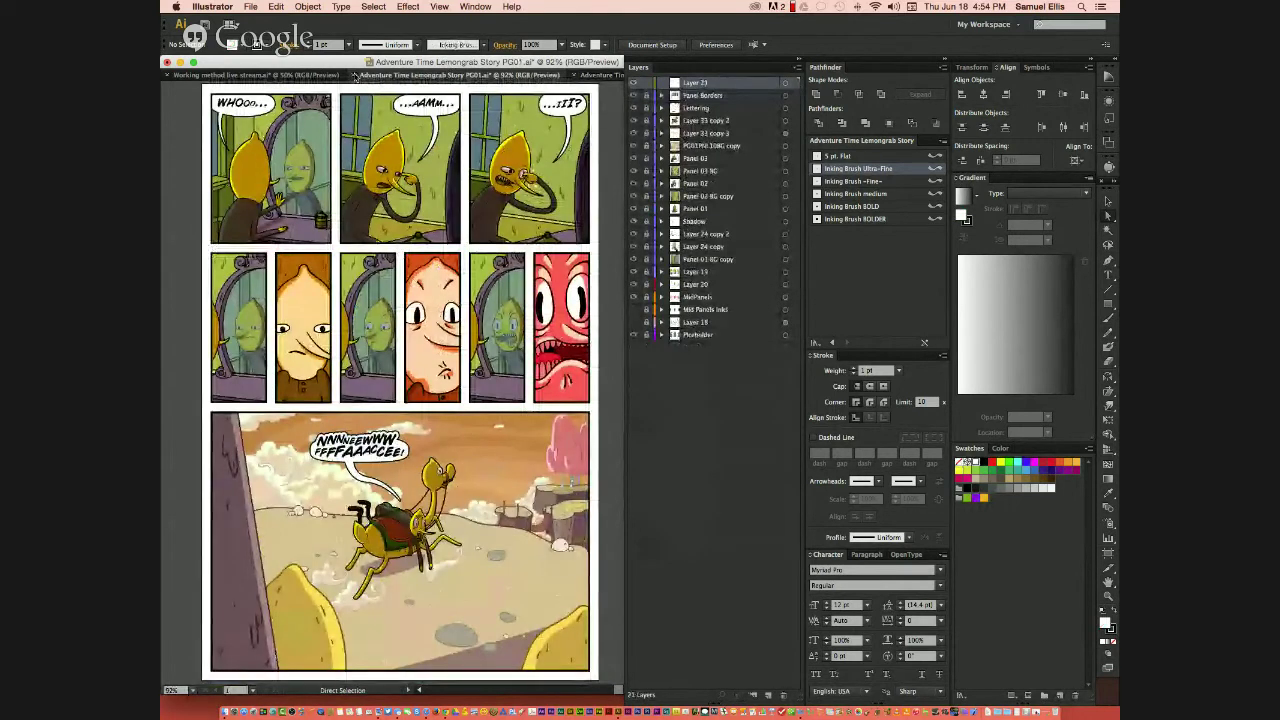
{"action": "left_click", "coordinate": [354, 76]}
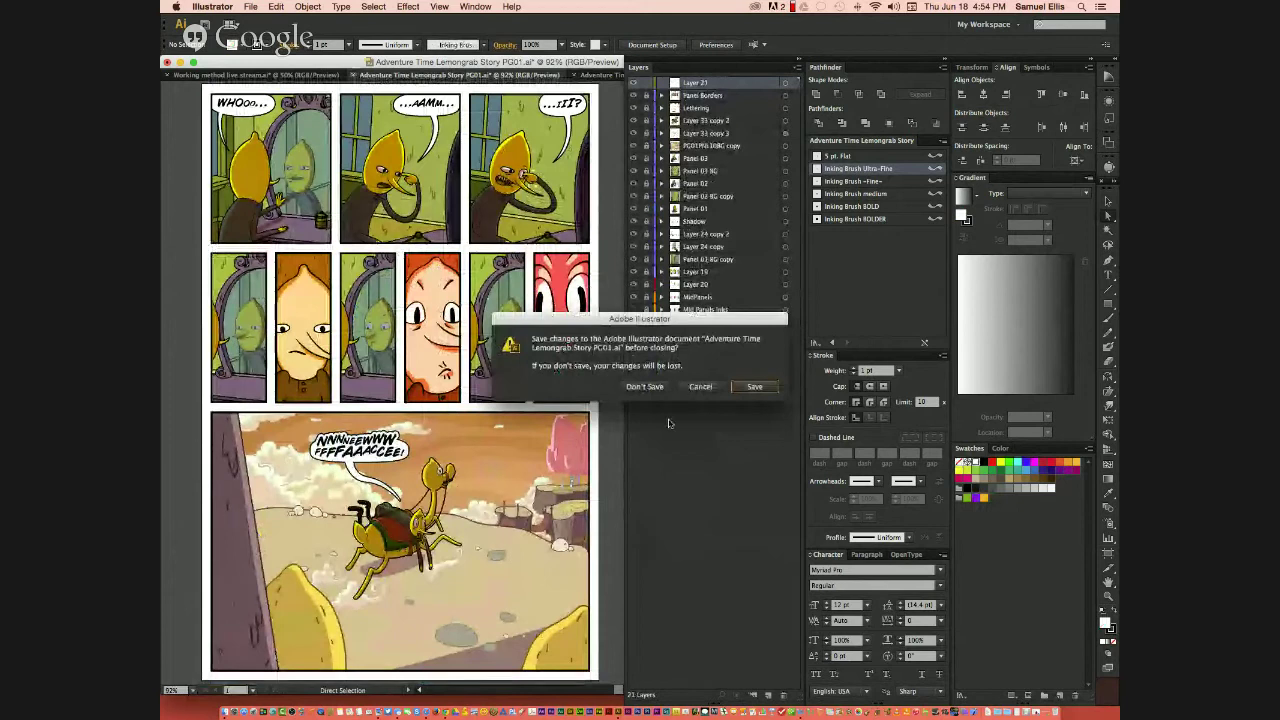
{"action": "left_click", "coordinate": [646, 387]}
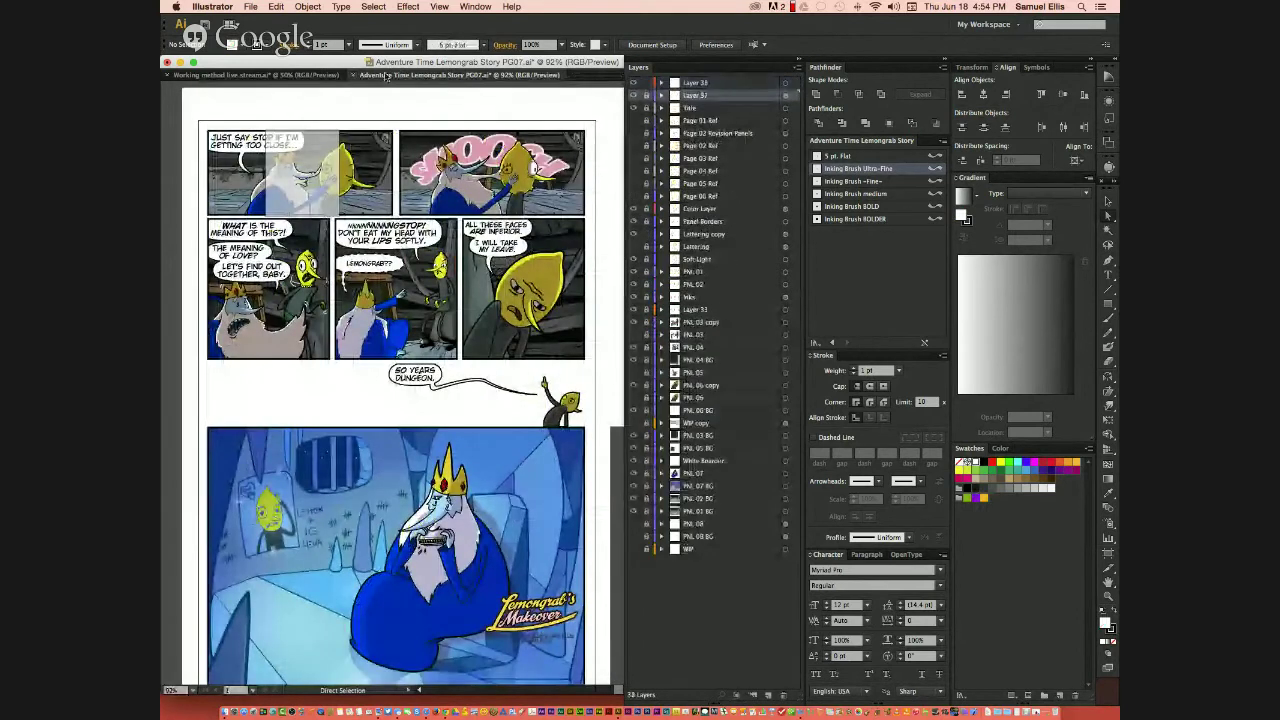
{"action": "left_click", "coordinate": [353, 76]}
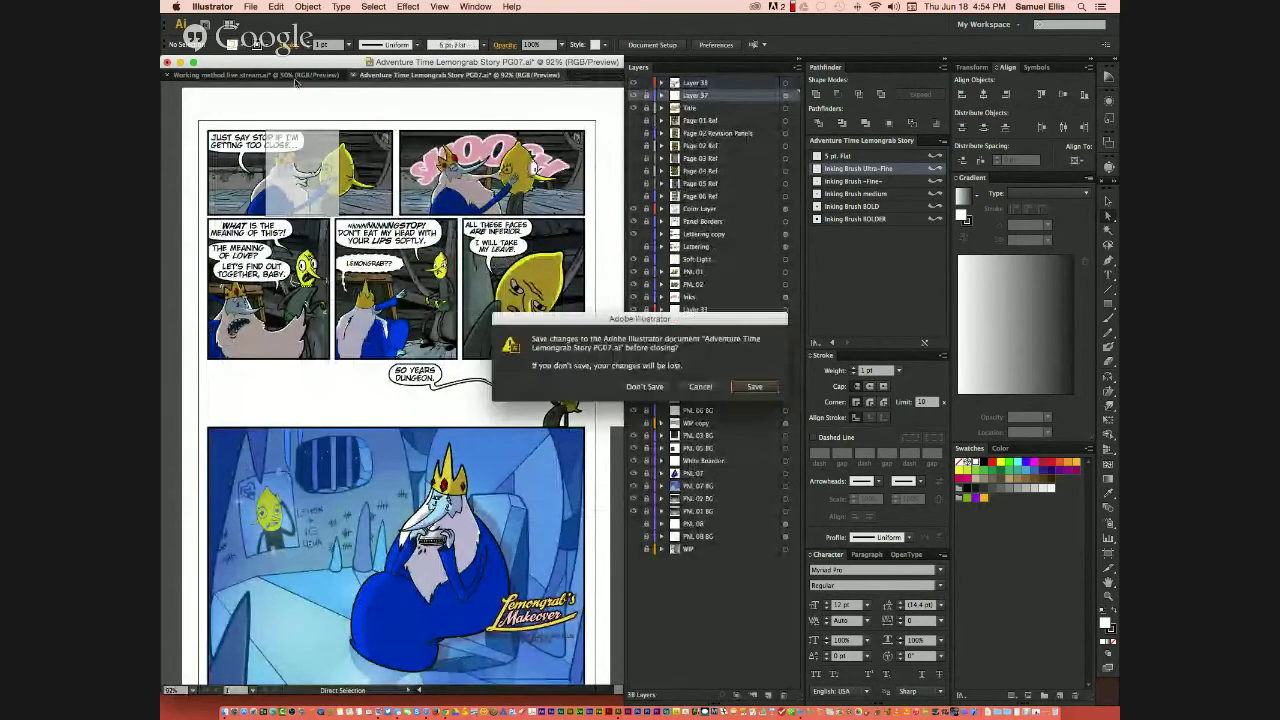
{"action": "left_click", "coordinate": [646, 387]}
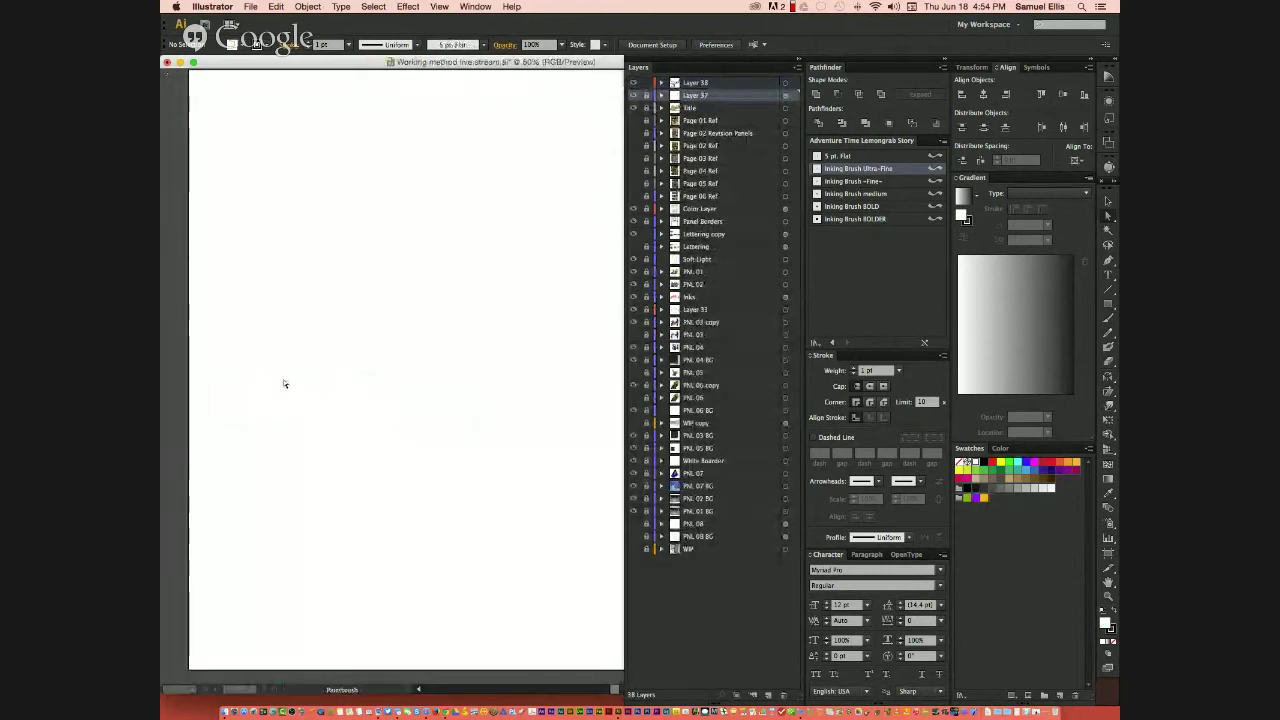
- Close the Working method live stream document and return to the Finder desktop
{"action": "key", "text": "super+w"}
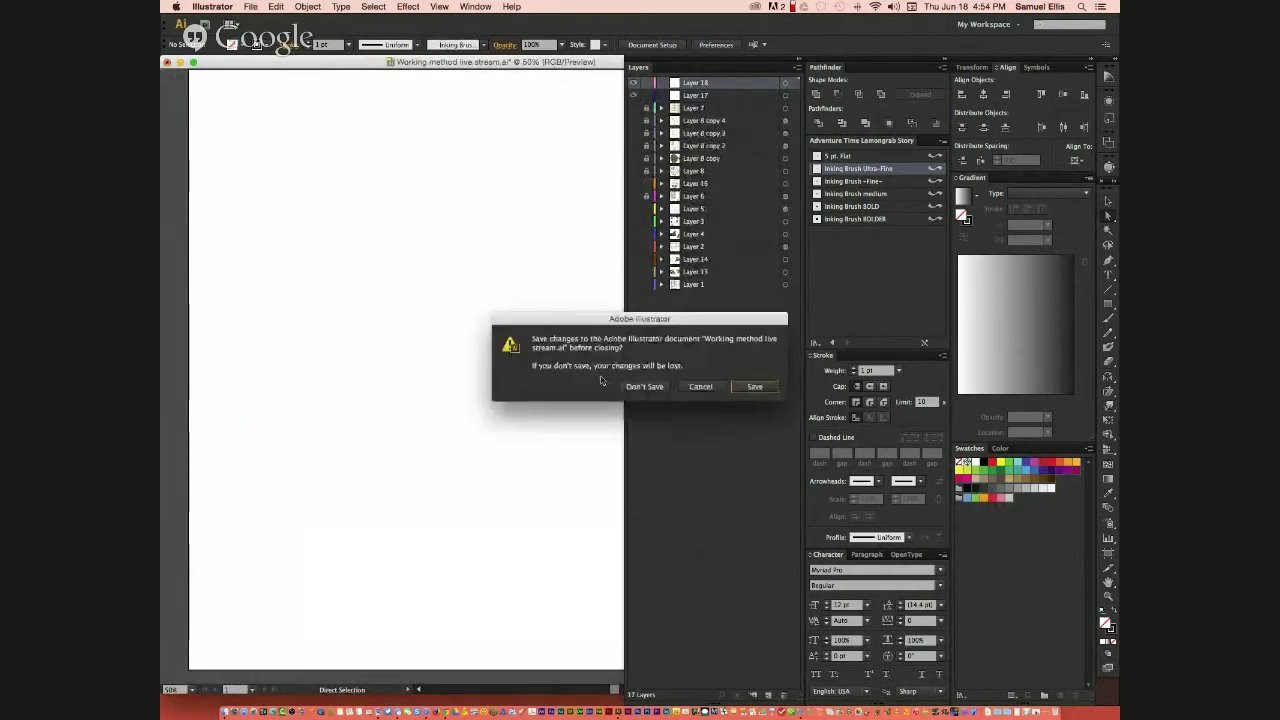
{"action": "key", "text": "Escape"}
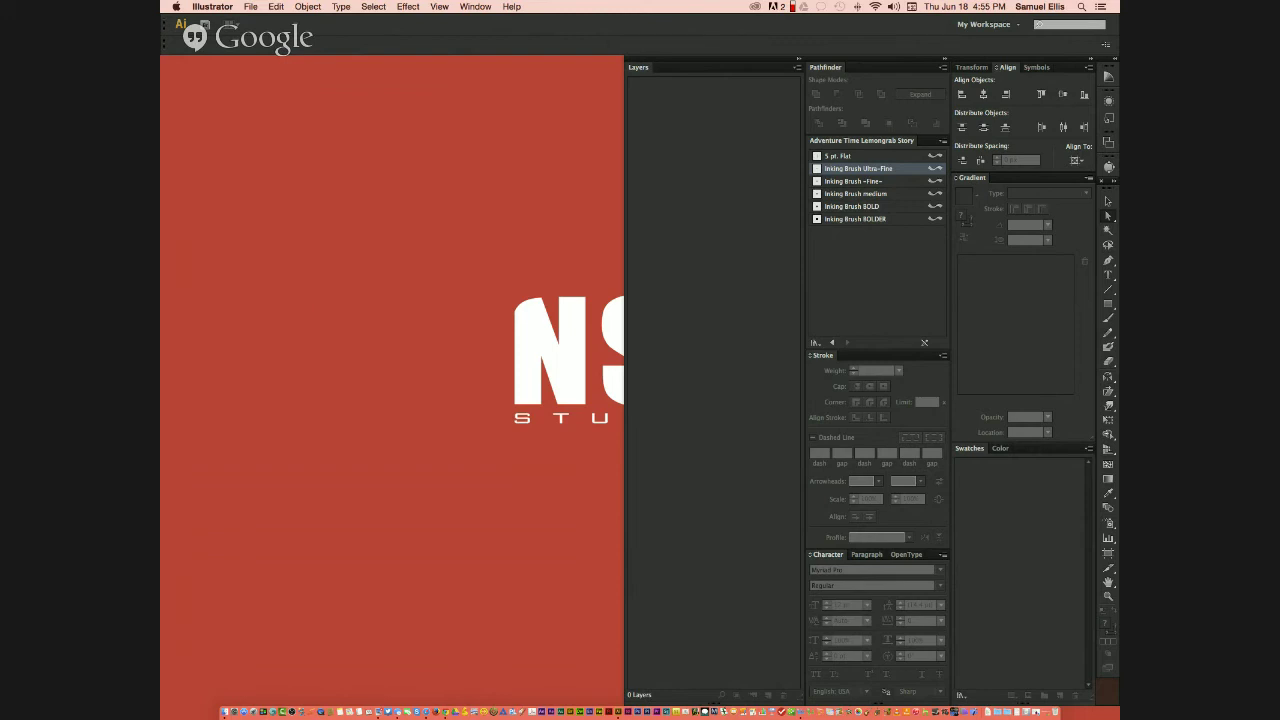
{"action": "left_click", "coordinate": [458, 231]}
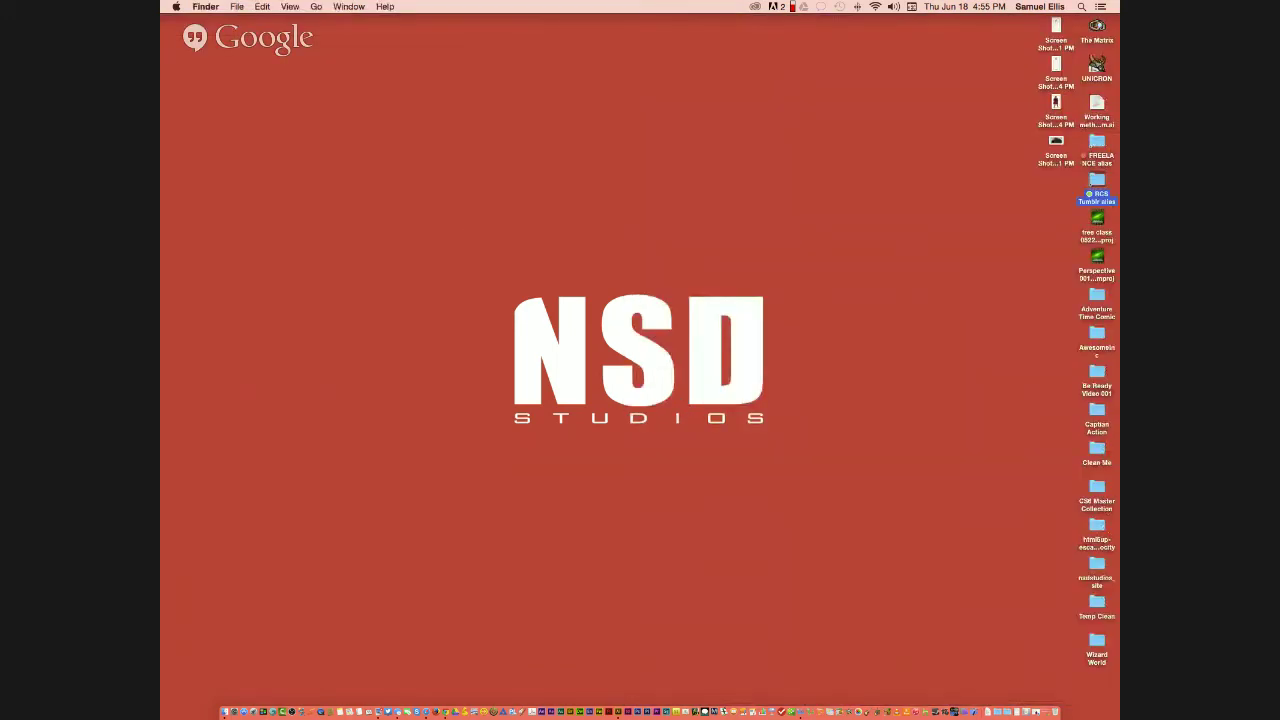